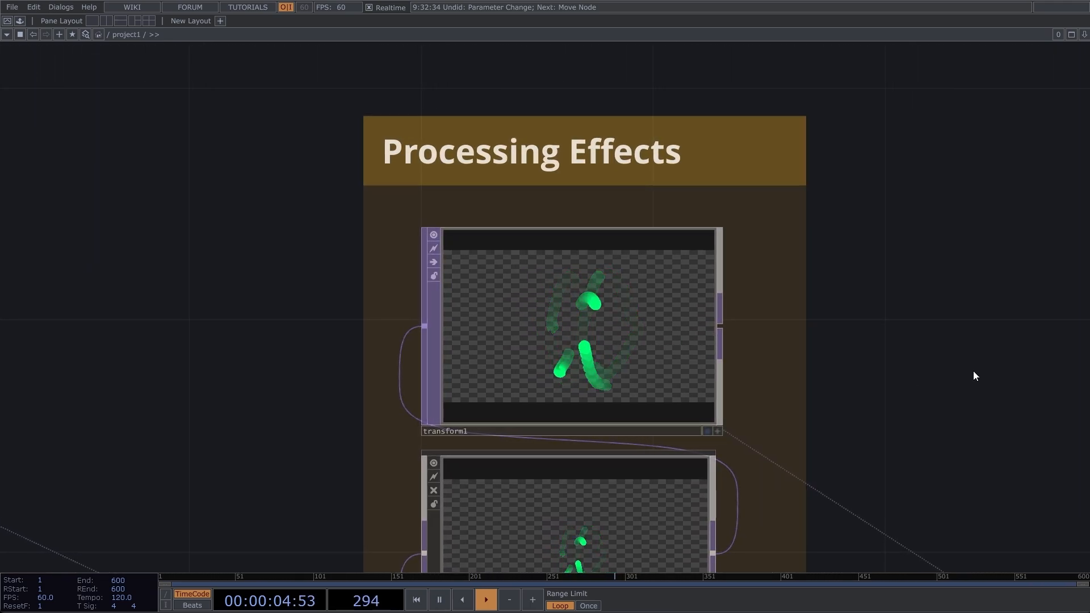
- Look over the finished example network's Processing Effects, Diffusion, Compositing and Output sections
middle_click_drag(1058, 281, 172, 284)
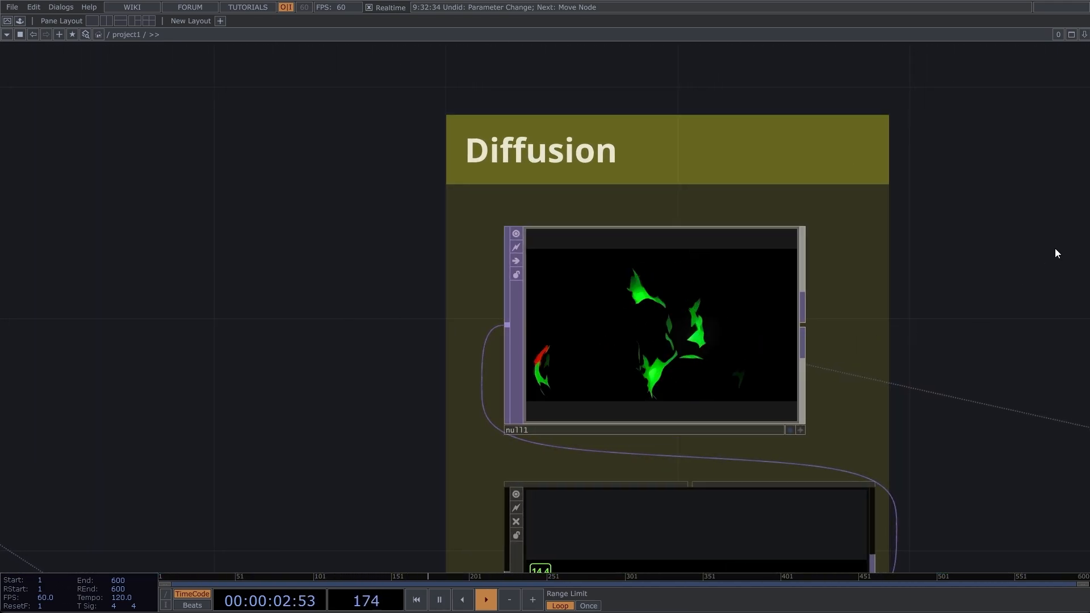
middle_click_drag(1055, 250, 33, 260)
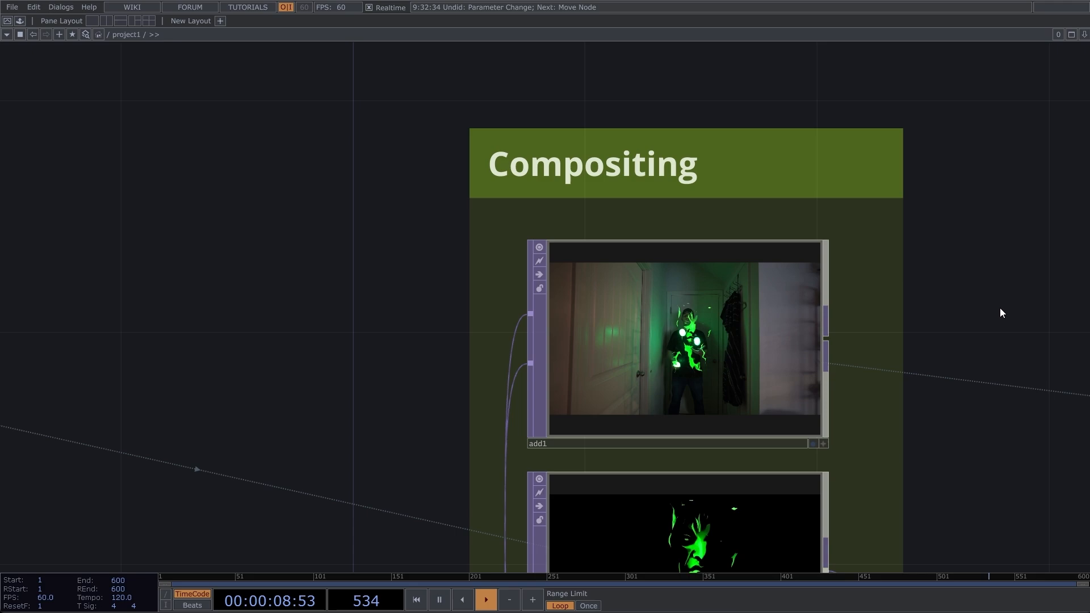
middle_click_drag(1067, 289, 1, 248)
left_click_drag(2, 248, 0, 193)
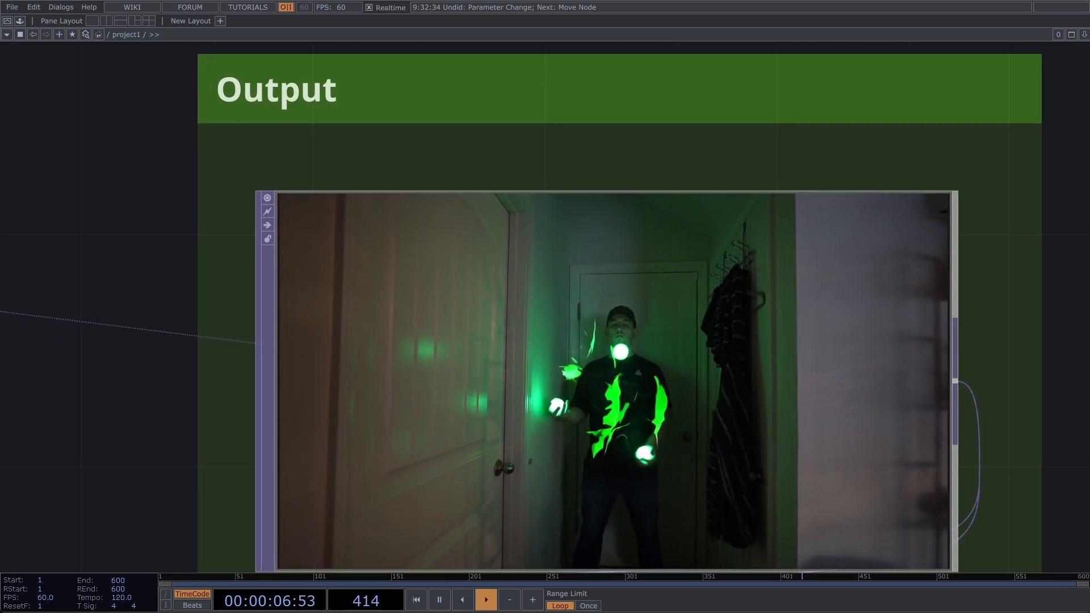
scroll(477, 403, "down", 2)
scroll(479, 403, "down", 10)
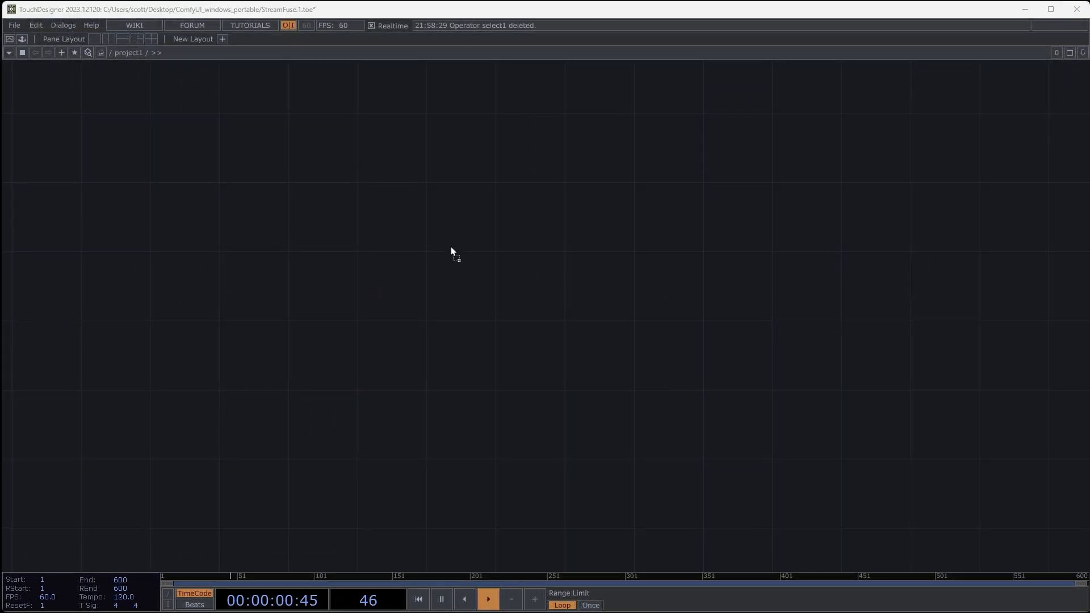
- Load the GreenJuggle, MagentaBall, PhoneLight and Pyroterra video clips into the network in a column and lock all except GreenJuggle
left_click_drag(451, 246, 450, 248)
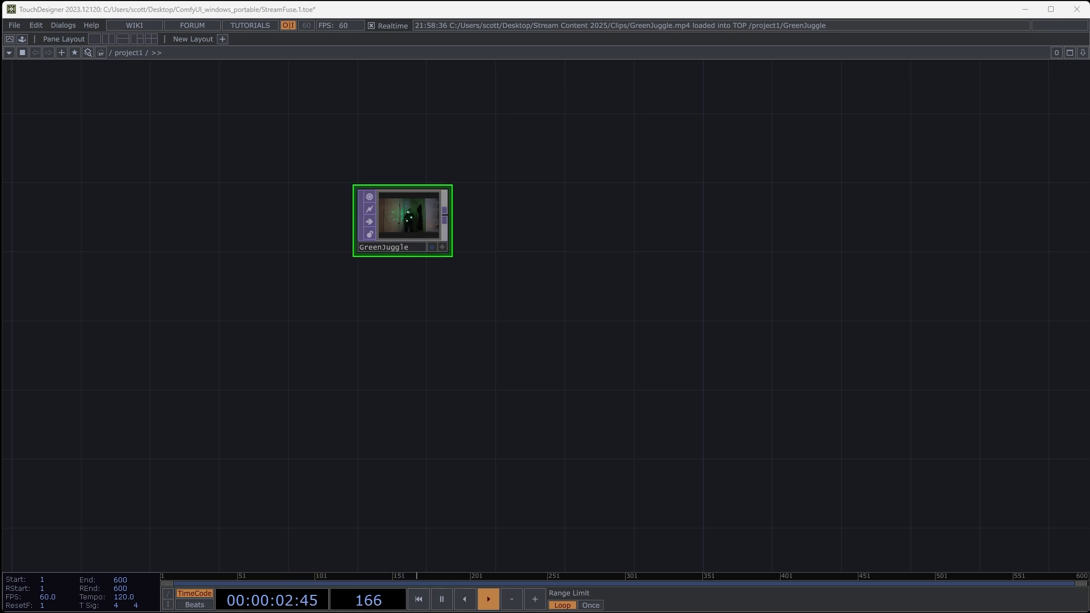
left_click_drag(407, 395, 403, 307)
left_click_drag(401, 398, 401, 398)
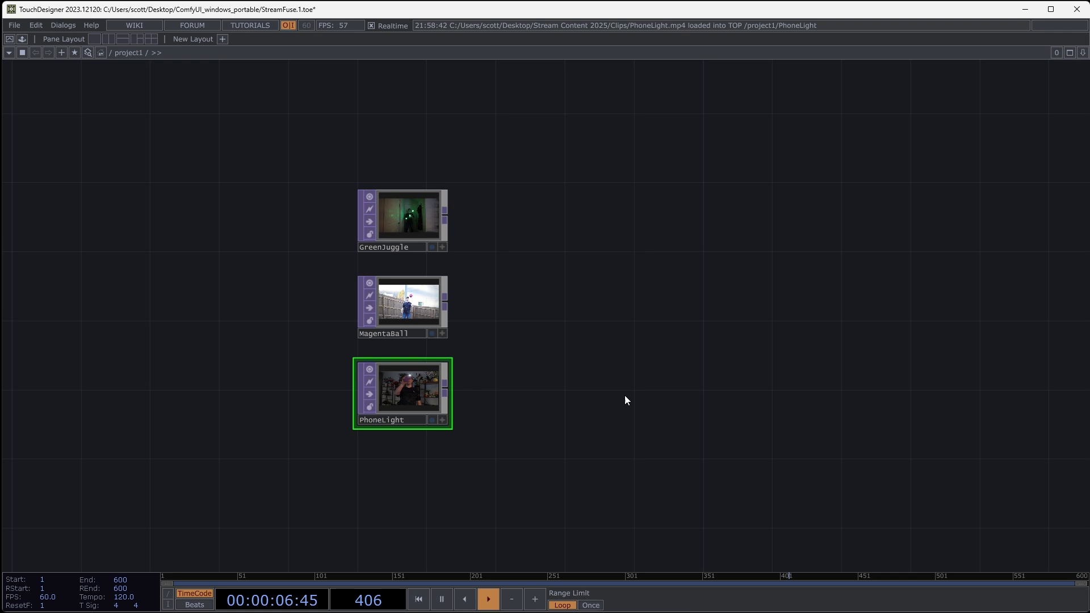
left_click_drag(685, 439, 403, 484)
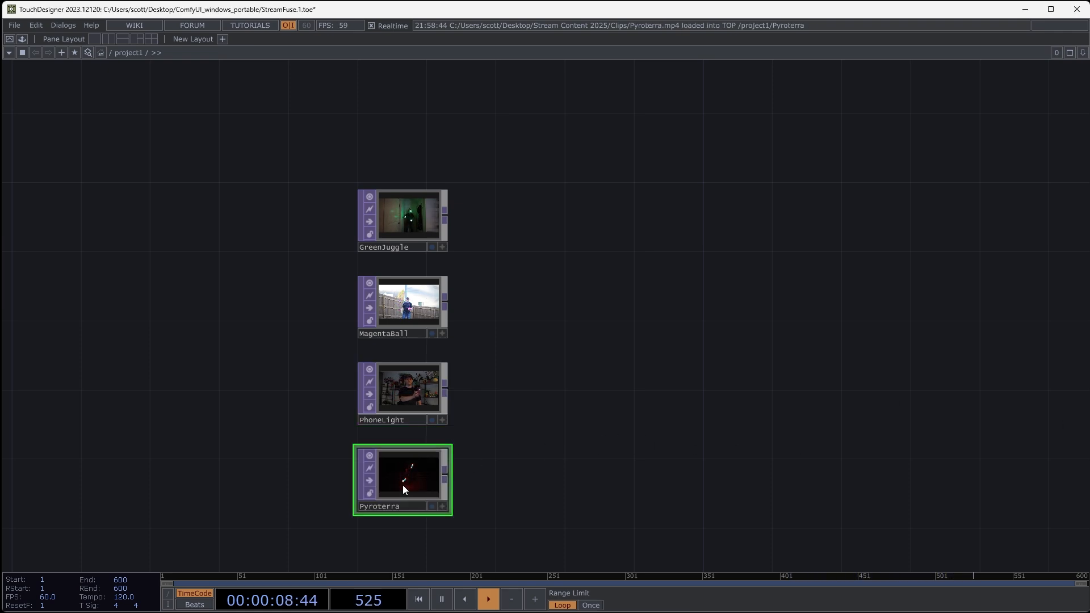
left_click(367, 491)
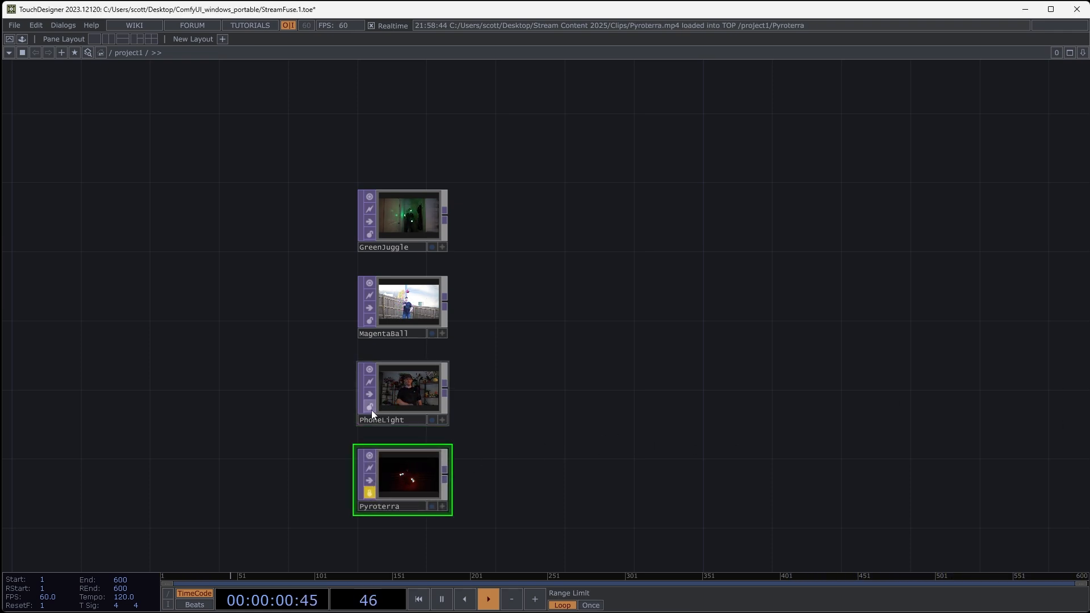
left_click(369, 320)
- Examine the GreenJuggle, MagentaBall, PhoneLight and Pyroterra clips up close one by one for bright or distinctly coloured objects
scroll(390, 214, "up", 5)
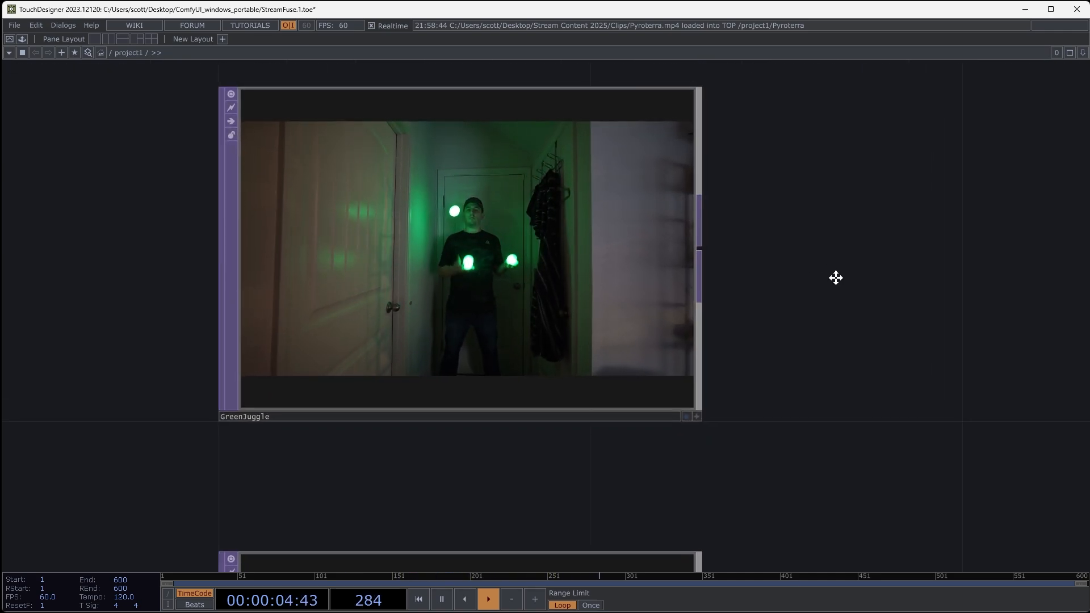
left_click_drag(835, 275, 852, 316)
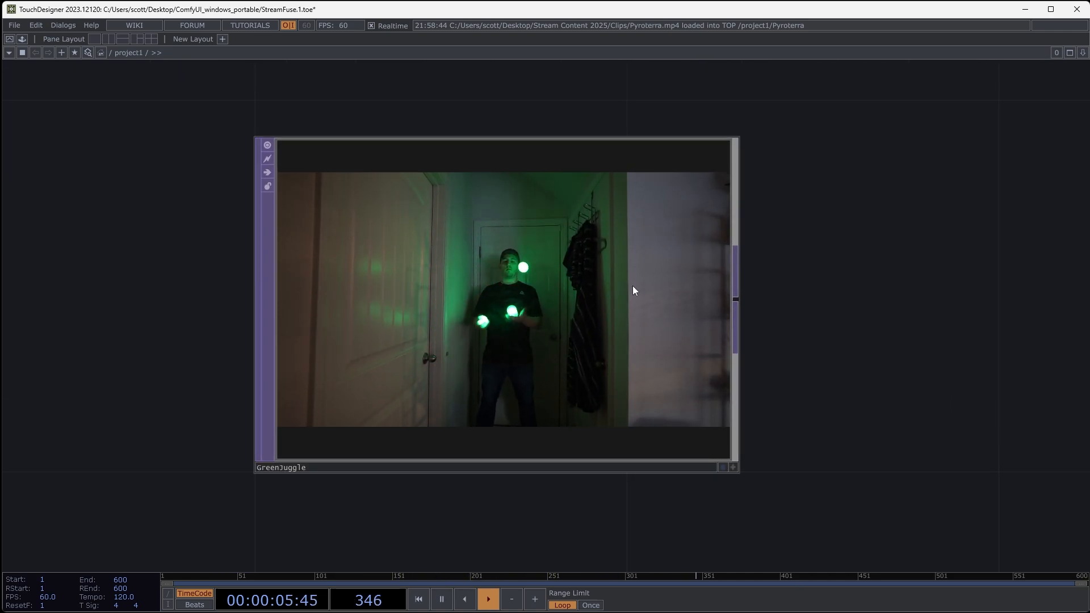
right_click(455, 277)
left_click(474, 230)
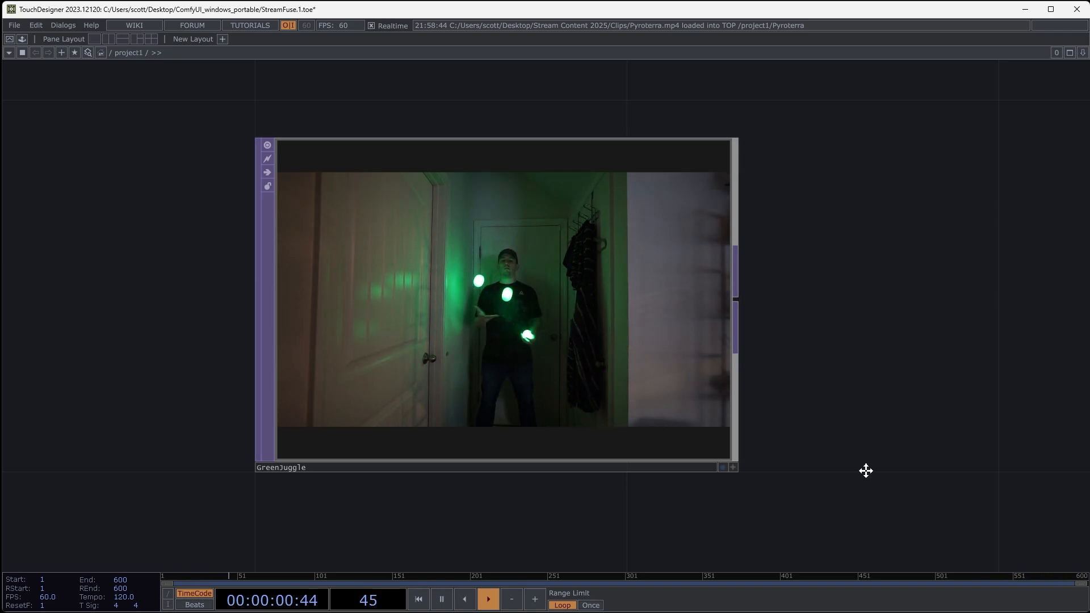
left_click_drag(868, 432, 858, 270)
left_click_drag(860, 460, 887, 239)
left_click_drag(871, 357, 886, 251)
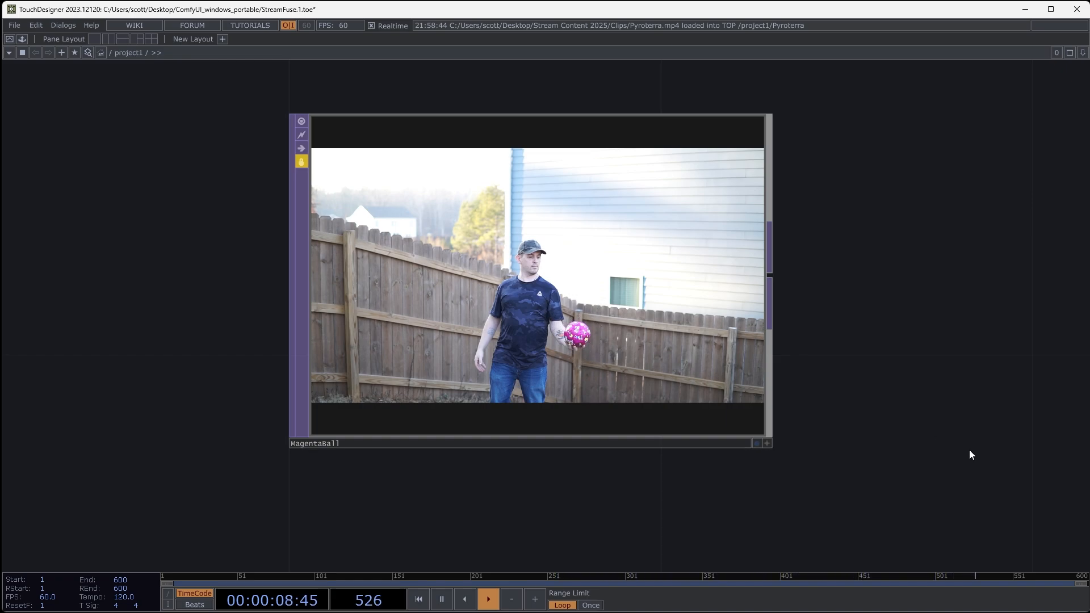
left_click_drag(868, 308, 857, 98)
left_click_drag(888, 338, 870, 134)
left_click_drag(873, 402, 877, 328)
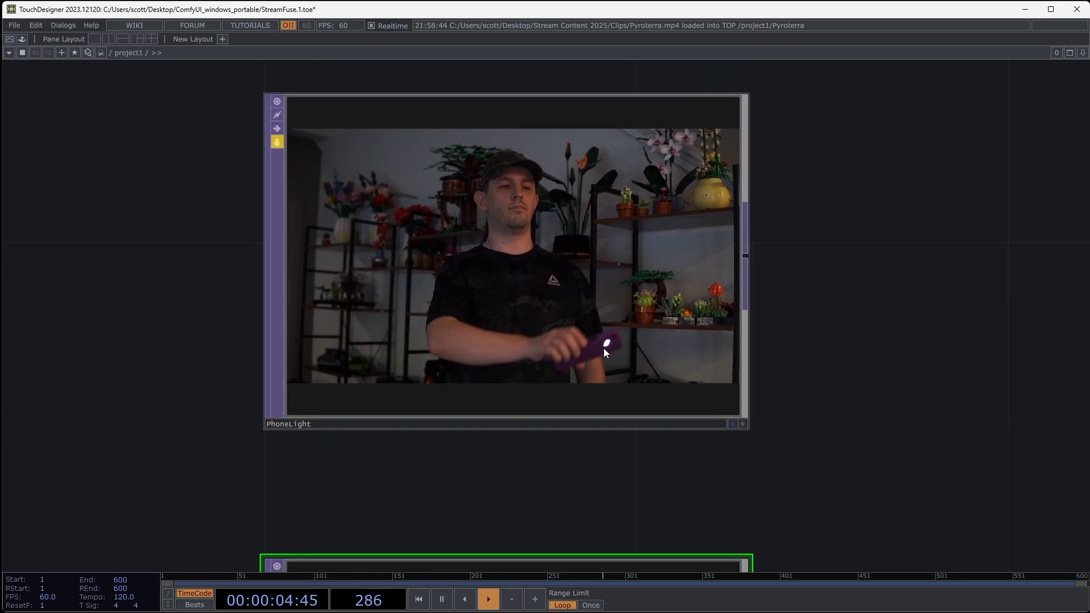
left_click_drag(883, 516, 872, 321)
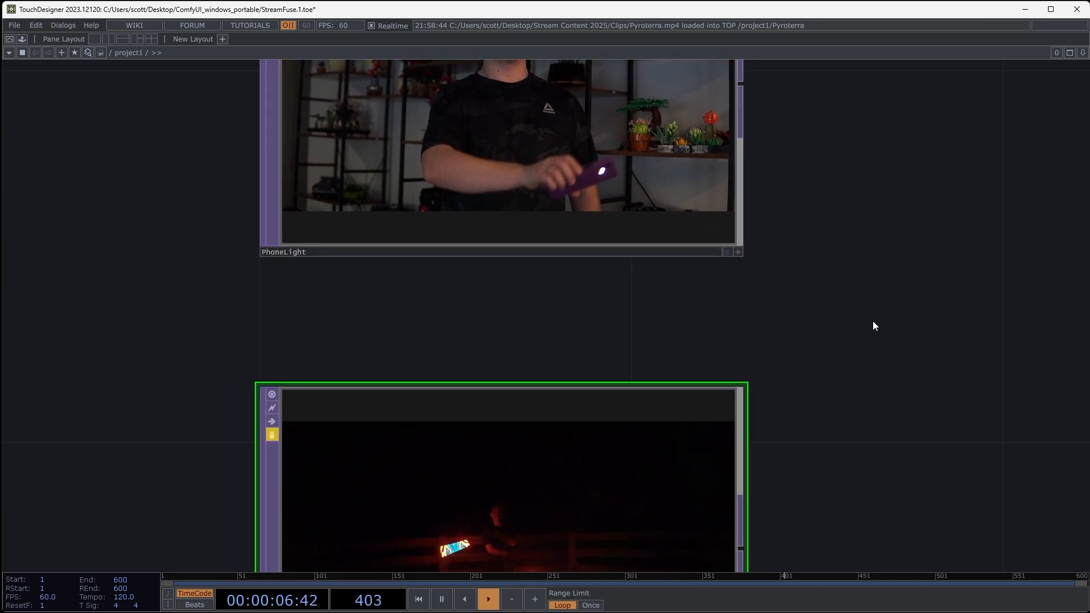
left_click_drag(868, 439, 866, 250)
left_click_drag(875, 418, 882, 373)
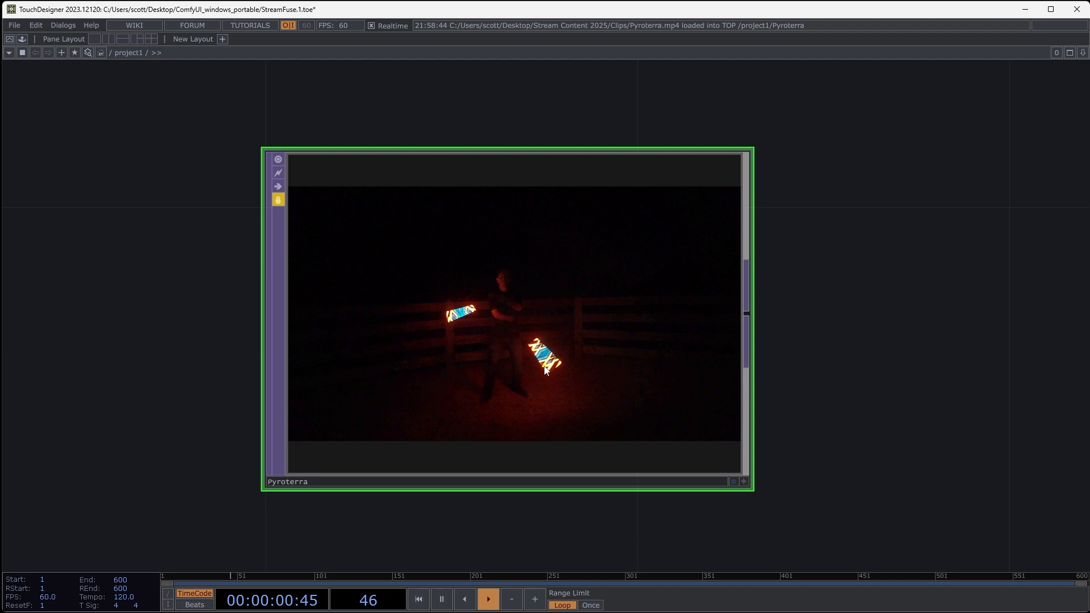
scroll(541, 361, "up", 5)
scroll(457, 322, "down", 5)
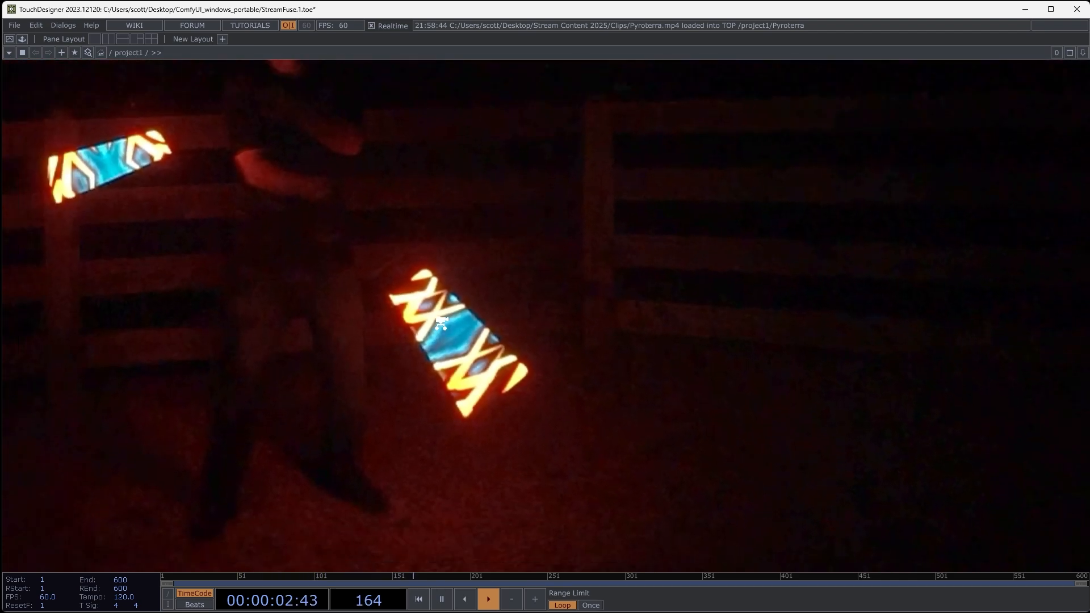
scroll(442, 321, "down", 2)
- Return to the GreenJuggle clip and display its Movie File In parameters
left_click_drag(708, 321, 742, 418)
left_click_drag(720, 253, 700, 375)
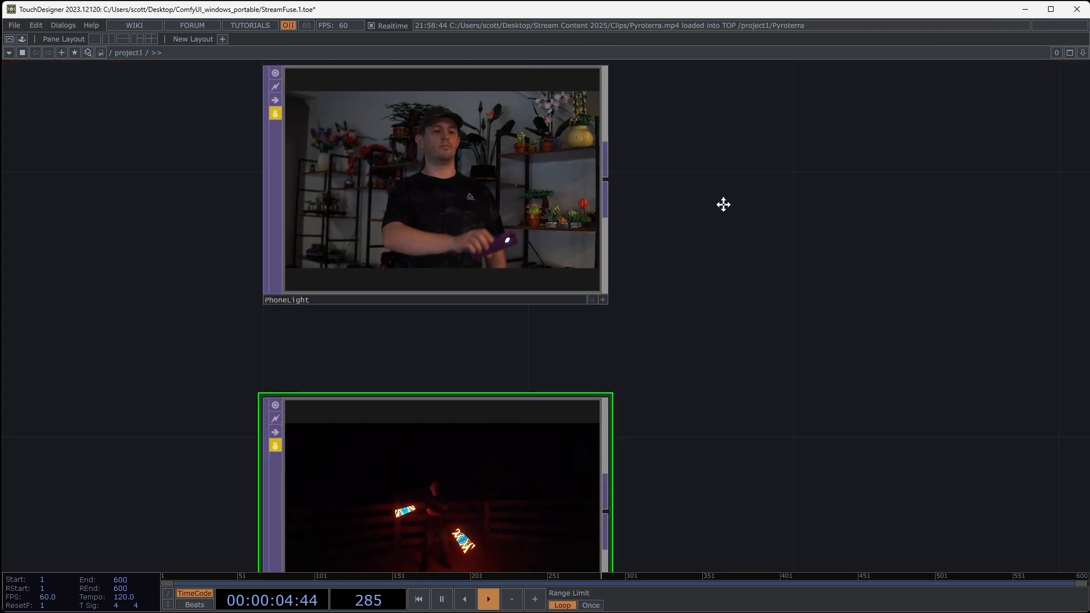
left_click_drag(723, 205, 692, 400)
scroll(700, 240, "down", 5)
scroll(624, 240, "up", 5)
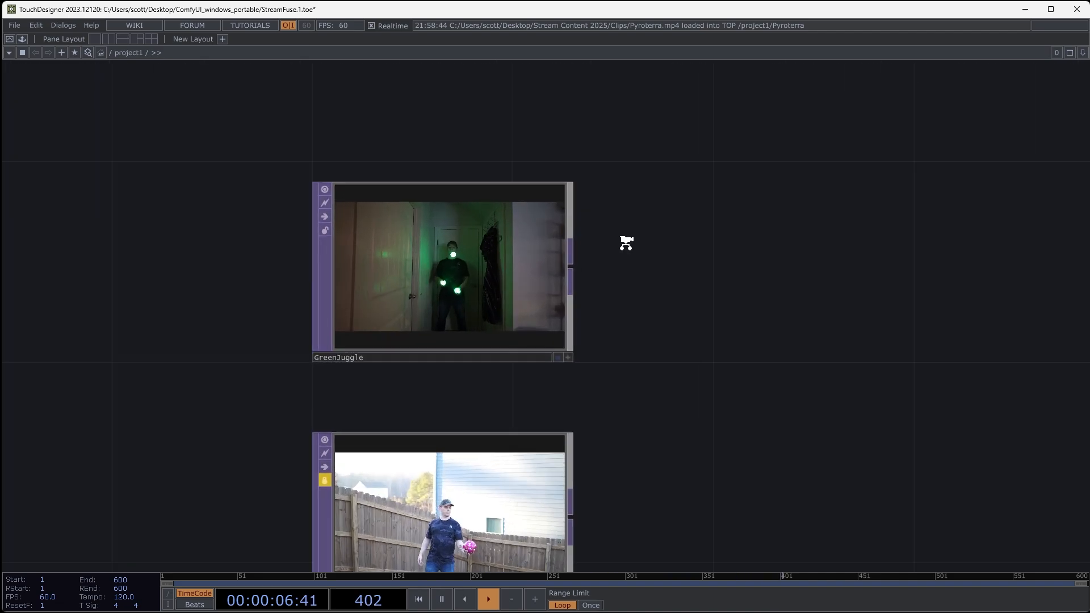
left_click_drag(735, 284, 853, 303)
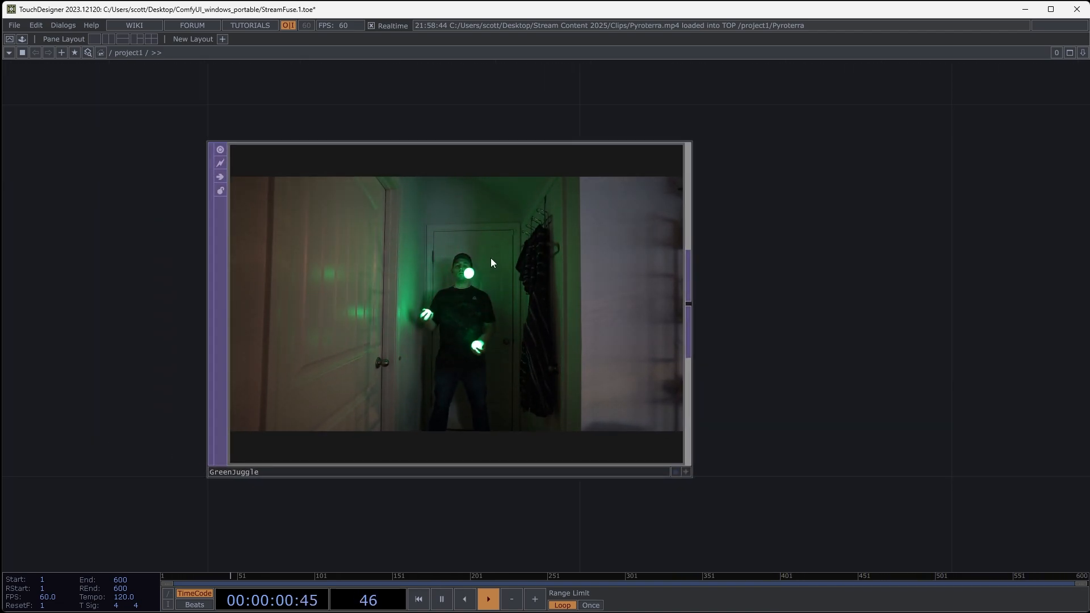
left_click_drag(739, 331, 718, 329)
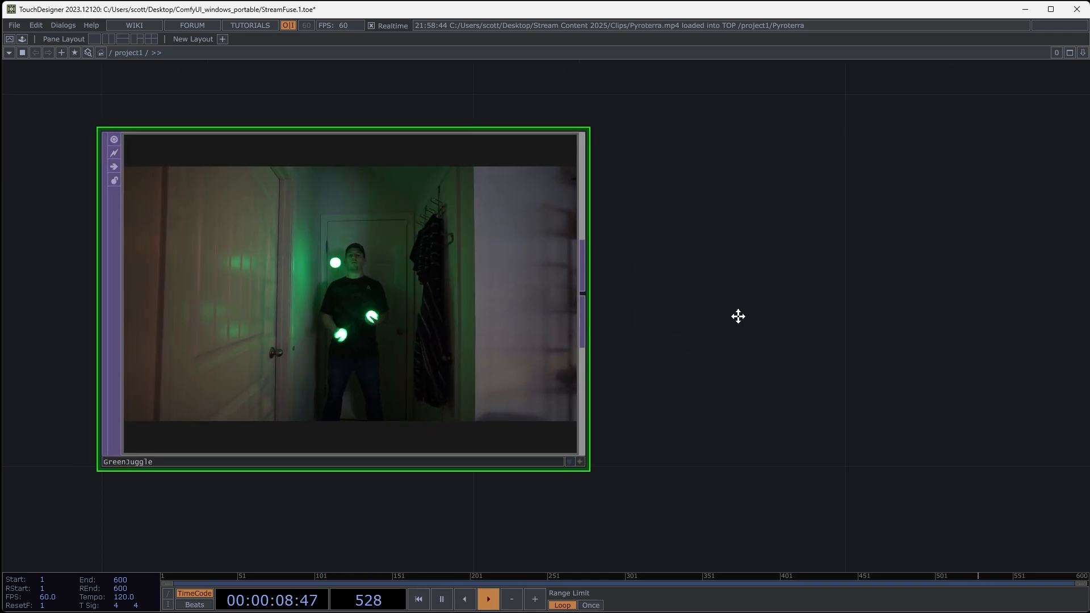
mouse_move(738, 317)
left_mouse_down()
mouse_move(769, 318)
mouse_move(722, 315)
mouse_move(732, 311)
left_mouse_up()
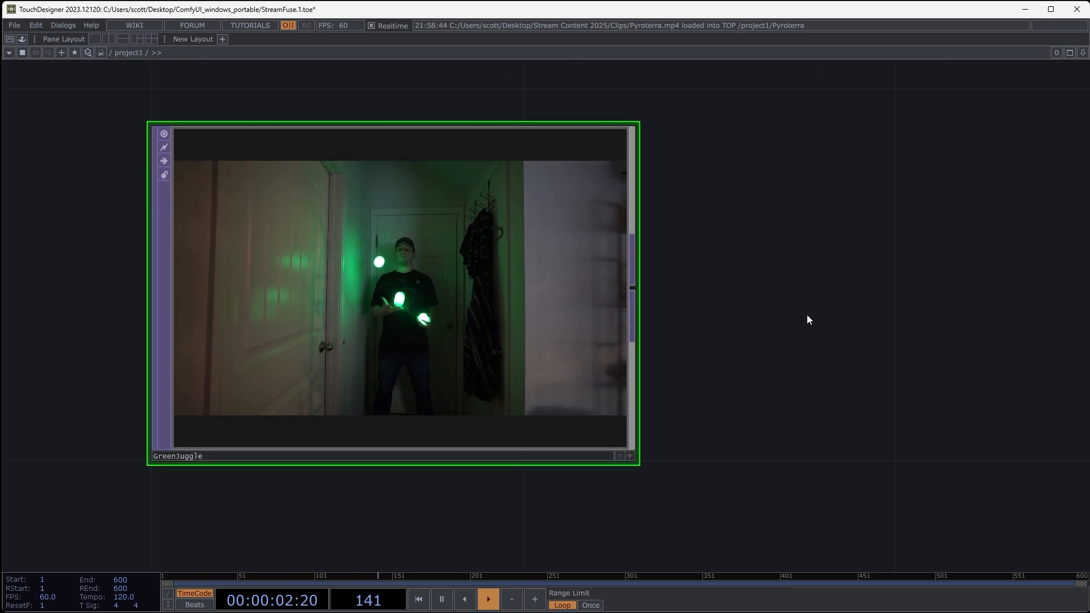
key("p")
left_click_drag(731, 346, 838, 382)
key("p")
key("p")
left_click_drag(772, 426, 684, 419)
right_click(424, 238)
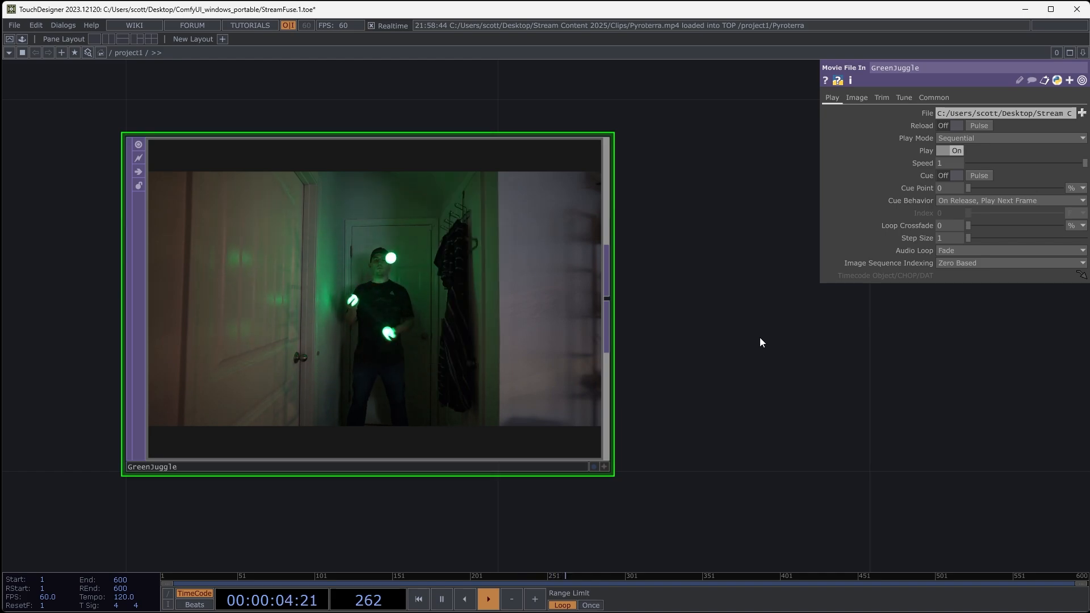
- Add a Threshold TOP fed by the GreenJuggle clip's output and place it beside the clip
left_click_drag(717, 421, 475, 414)
key("Tab")
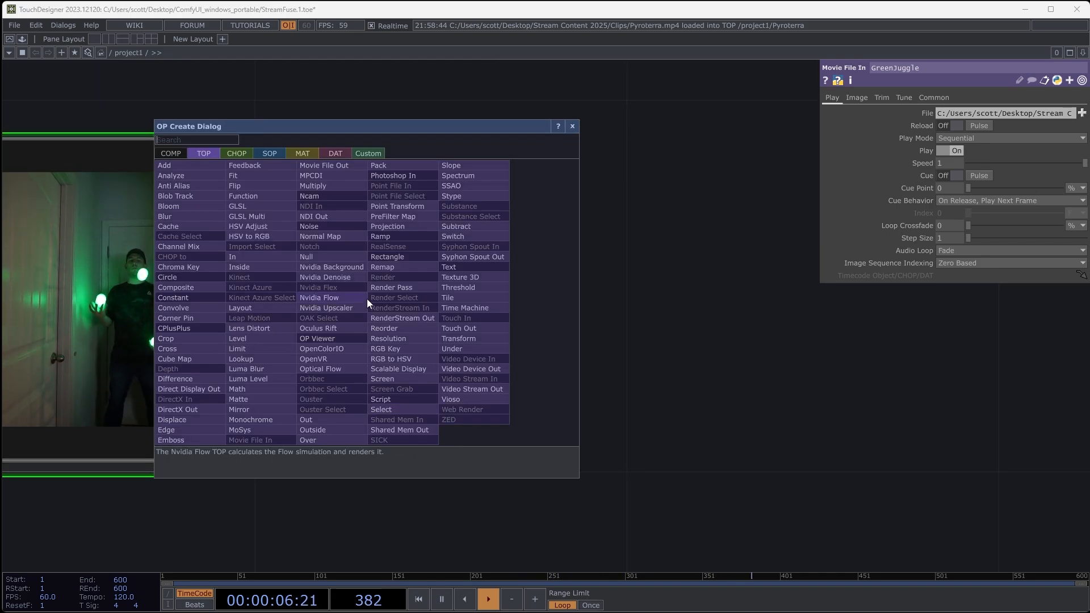
left_click(449, 287)
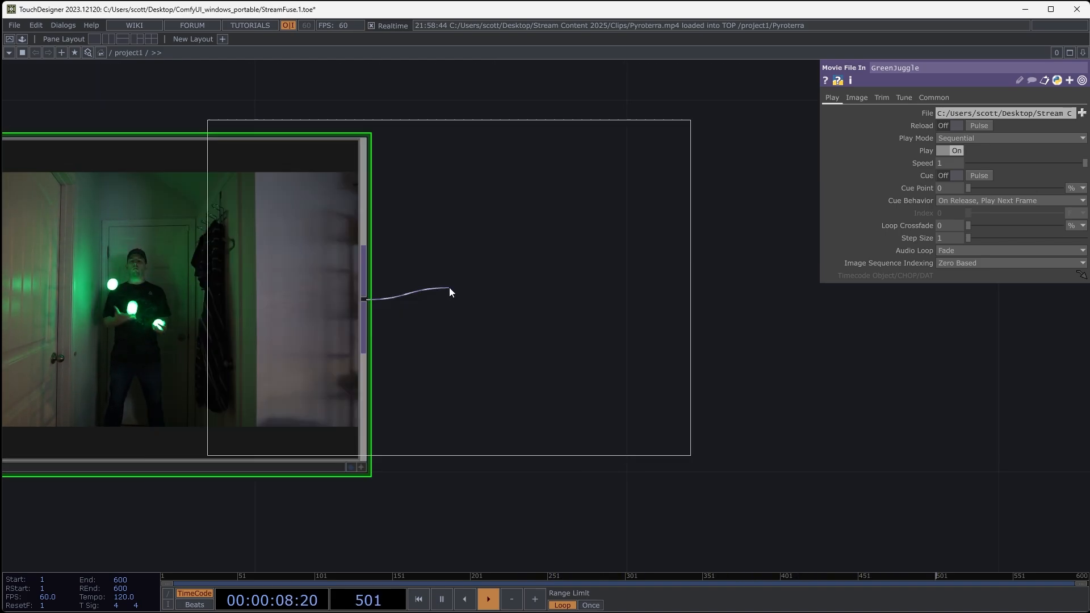
left_click(660, 315)
left_click_drag(754, 510, 706, 497)
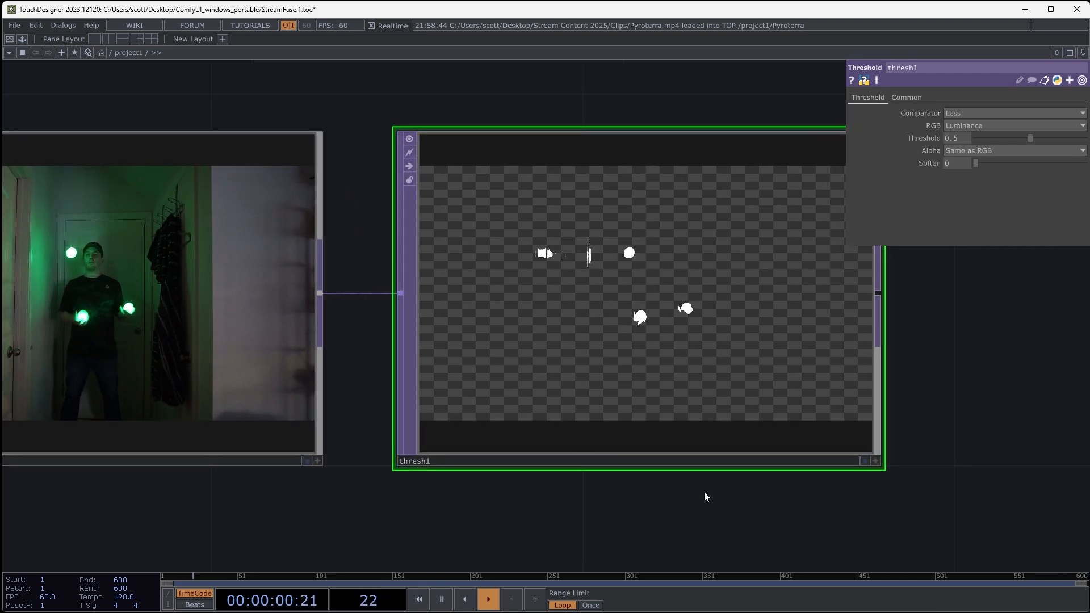
- Review the available Comparator and RGB channel options of the Threshold operator
left_click(991, 113)
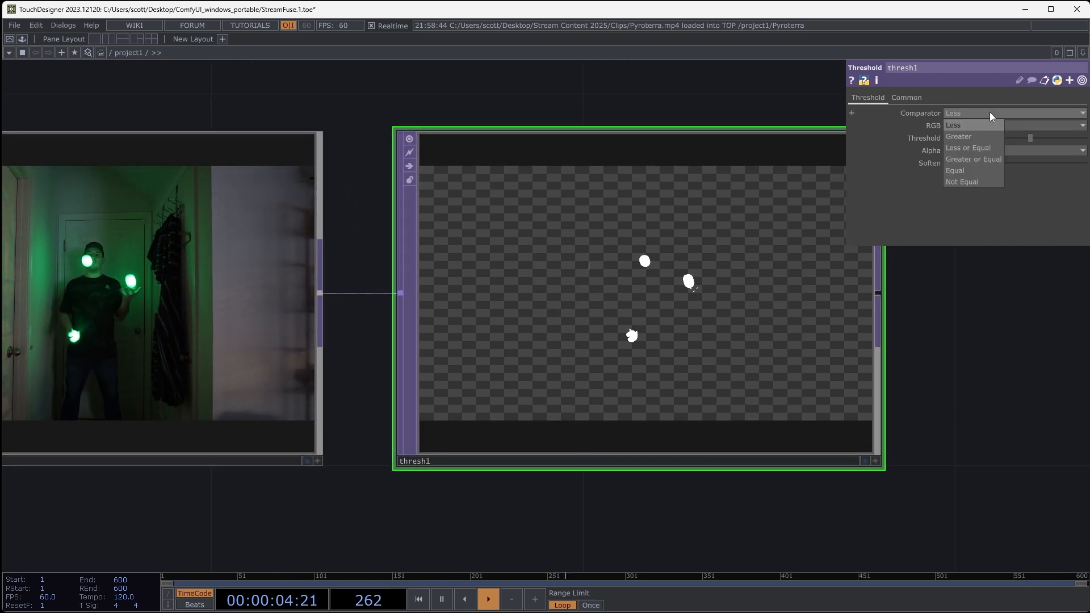
left_click(989, 123)
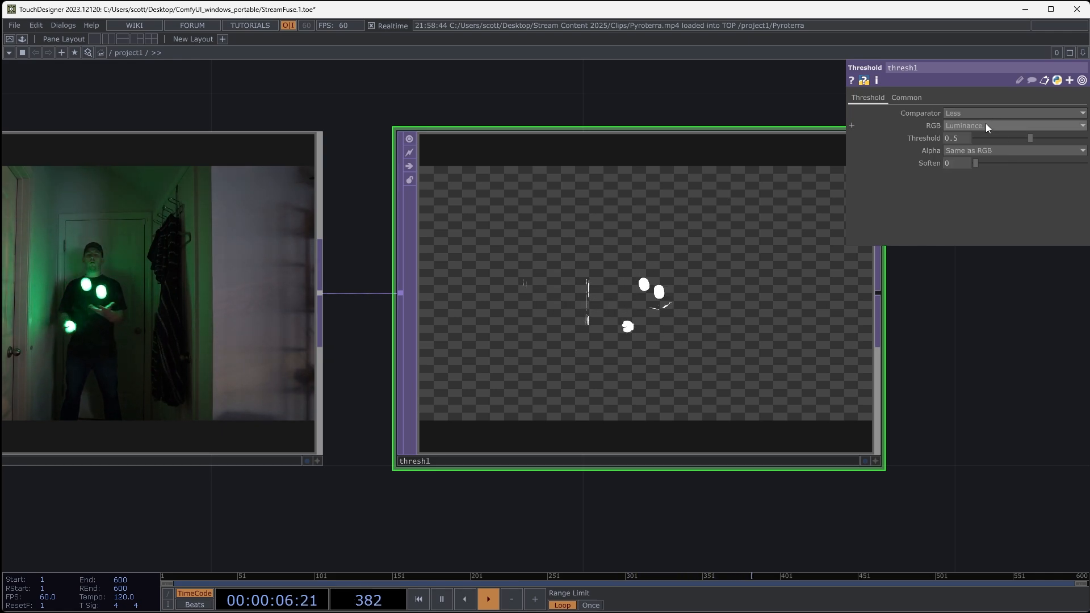
left_click(987, 126)
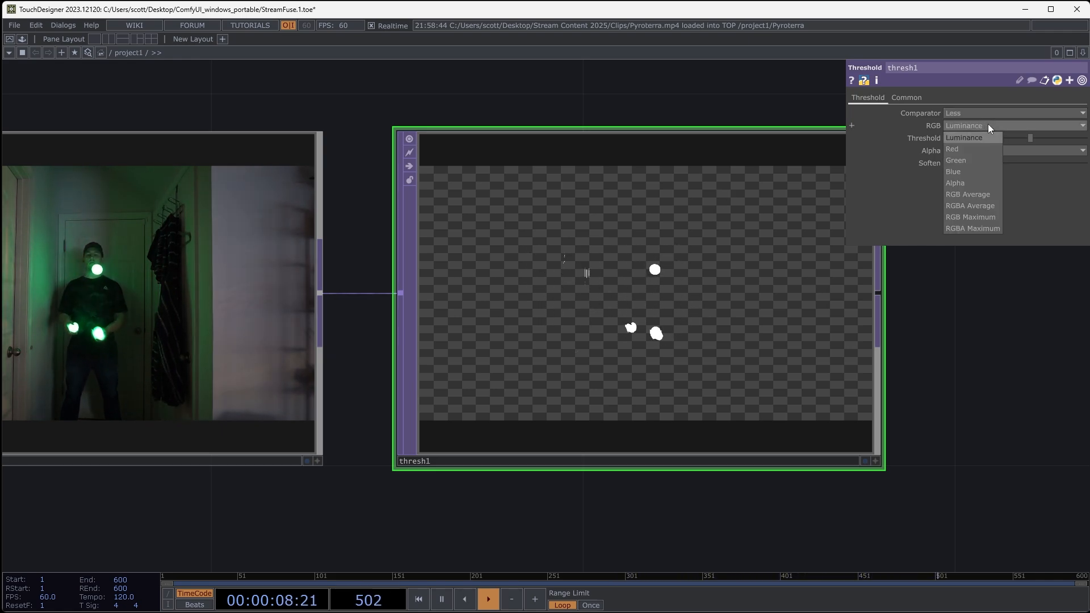
left_click(988, 125)
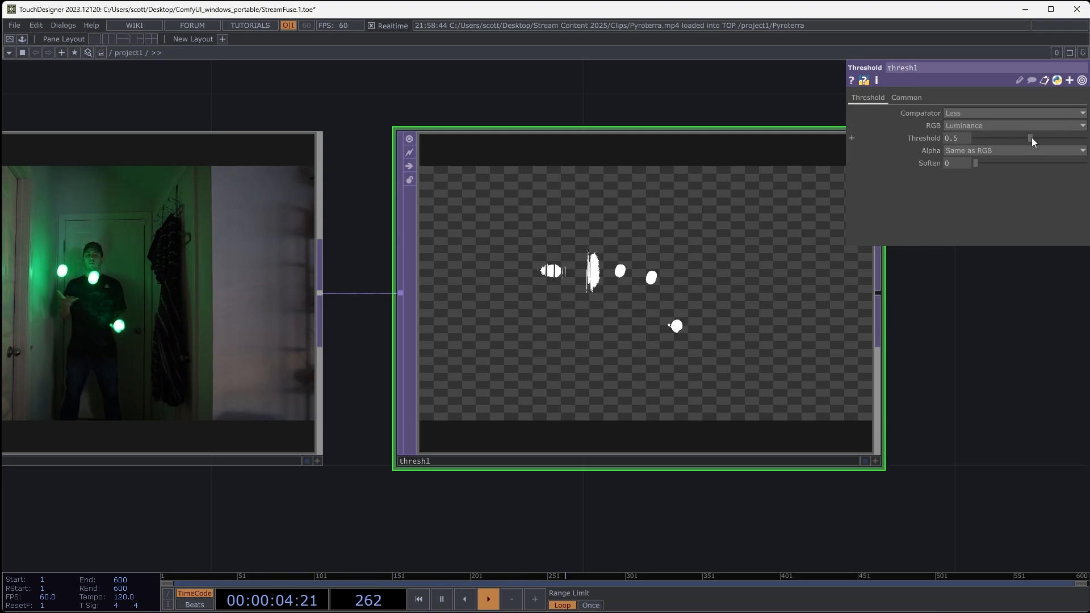
- Try lower and higher threshold levels on the GreenJuggle mask and set the Threshold value to 0.9
left_click_drag(1030, 139, 993, 142)
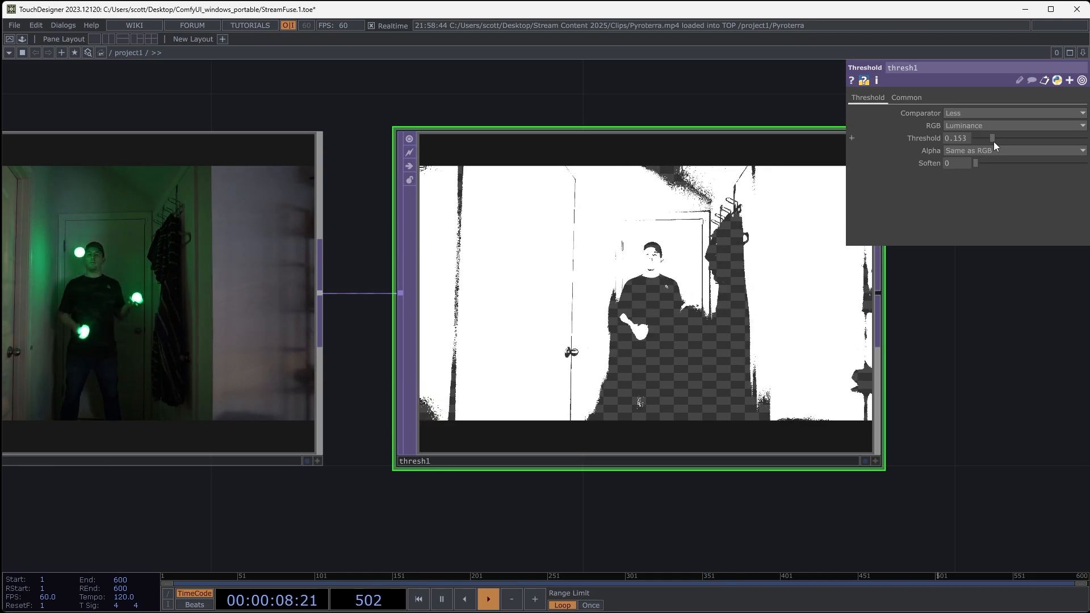
left_click_drag(994, 141, 1038, 137)
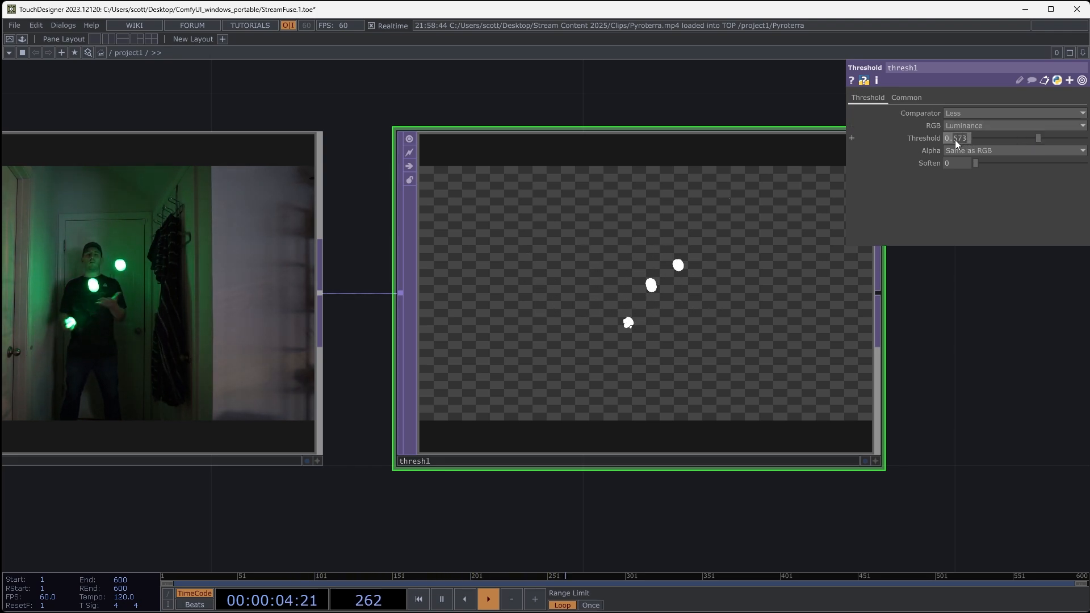
type("0.9")
key("Return")
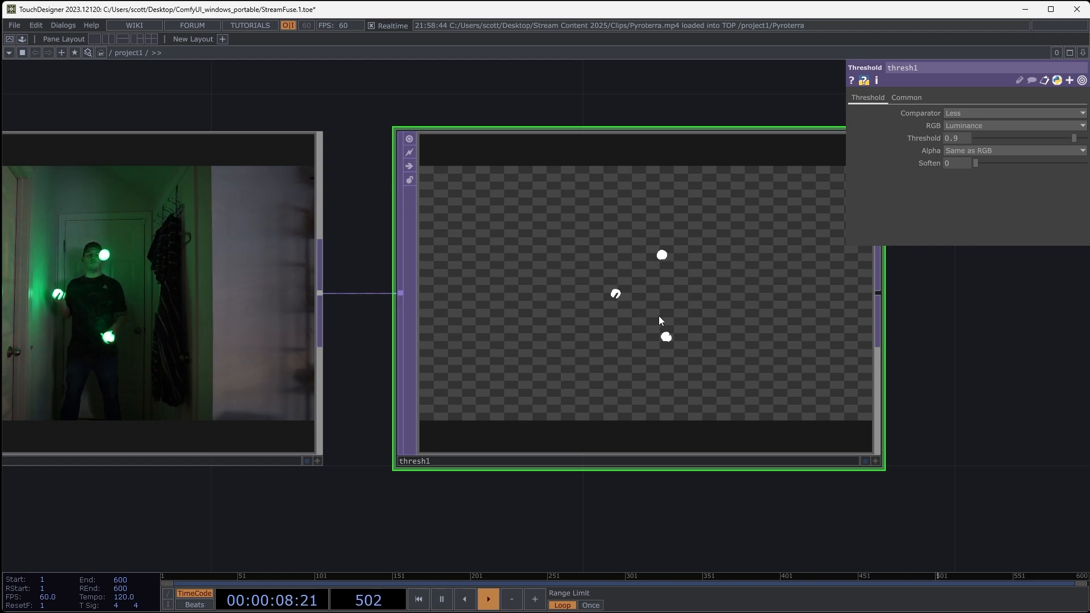
scroll(648, 307, "up", 5)
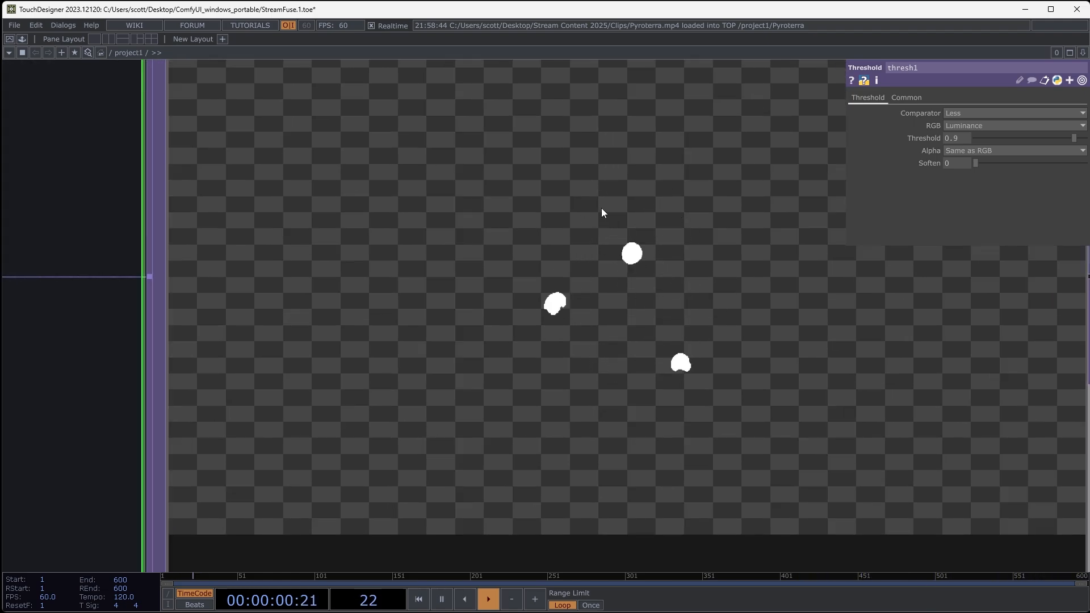
scroll(571, 192, "down", 5)
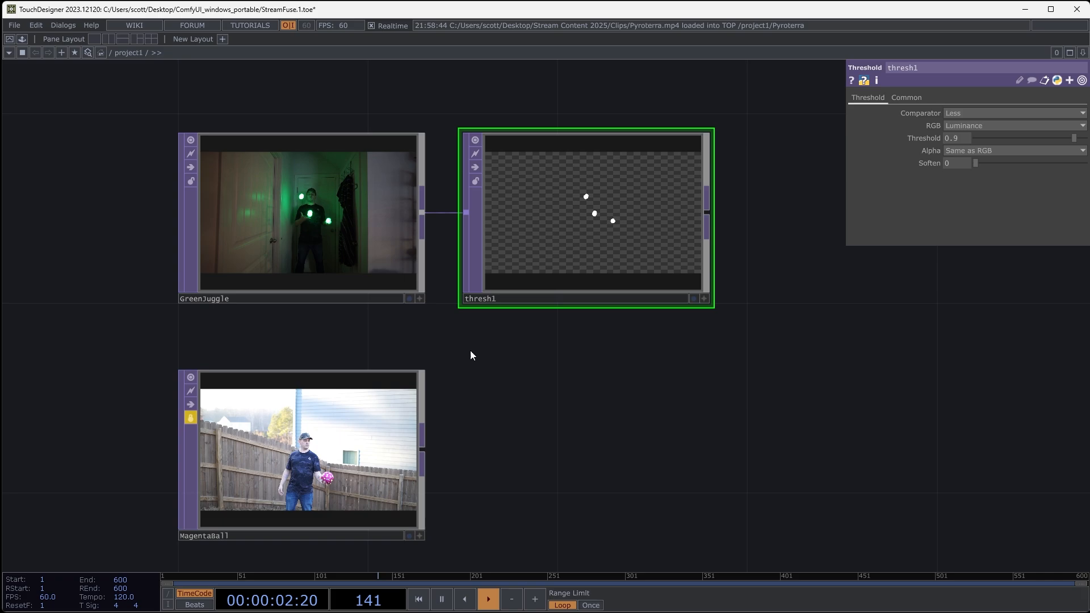
left_click_drag(434, 266, 511, 277)
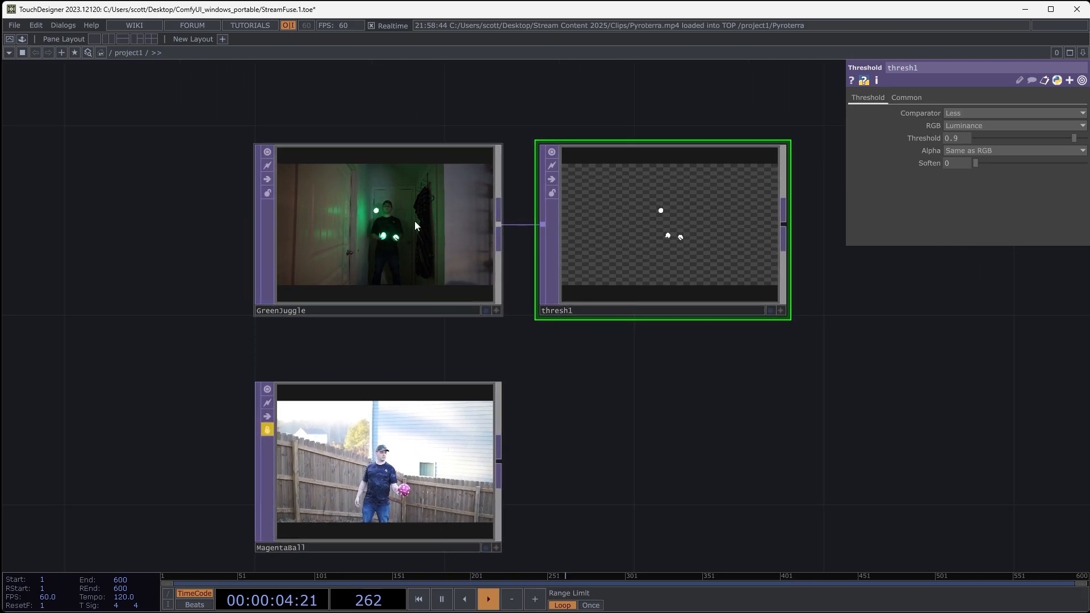
- Examine the glowing balls in the GreenJuggle clip up close and compare them with the white shapes in the Threshold mask
scroll(377, 210, "up", 2)
left_click_drag(721, 414, 564, 440)
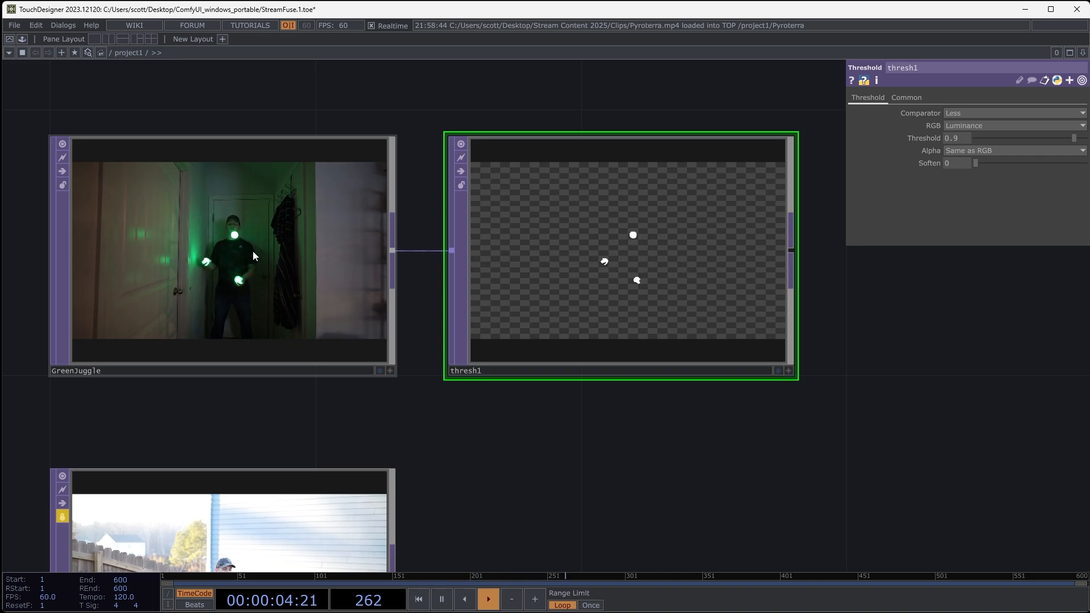
scroll(156, 228, "up", 3)
scroll(156, 228, "up", 4)
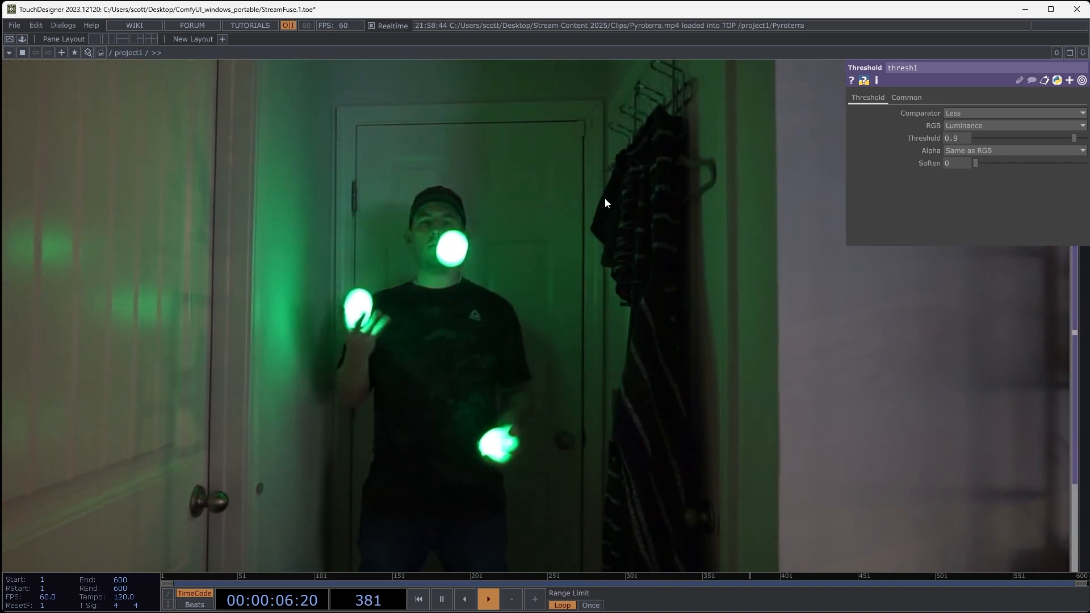
scroll(545, 236, "down", 5)
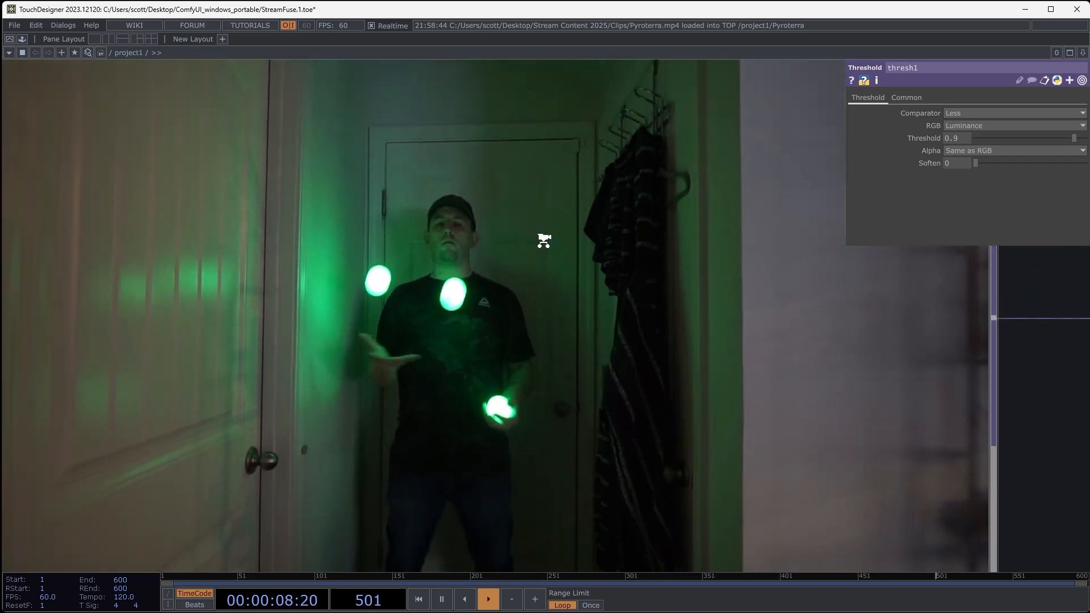
left_click_drag(625, 418, 235, 426)
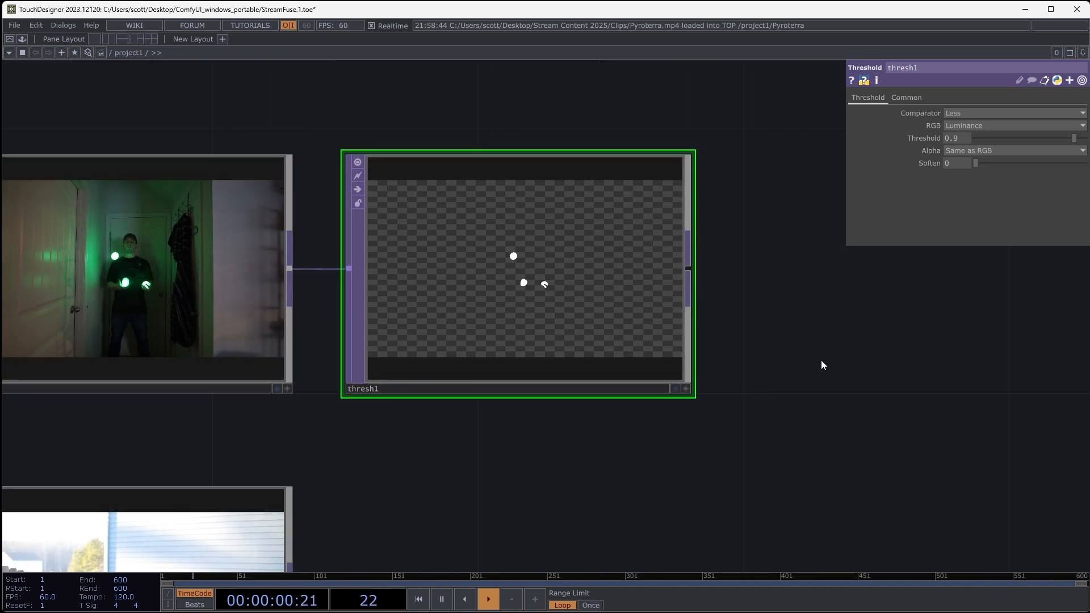
left_click_drag(797, 349, 493, 290)
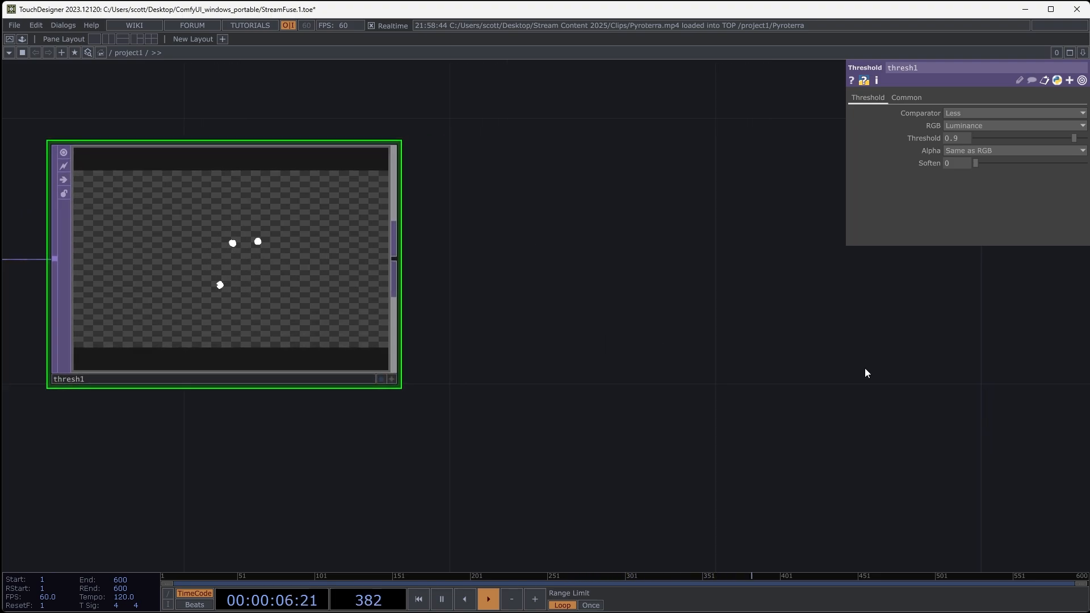
- Add a Feedback TOP fed by the Threshold output and place it below and to the right of the Threshold operator
left_click_drag(792, 368, 650, 356)
right_click(252, 247)
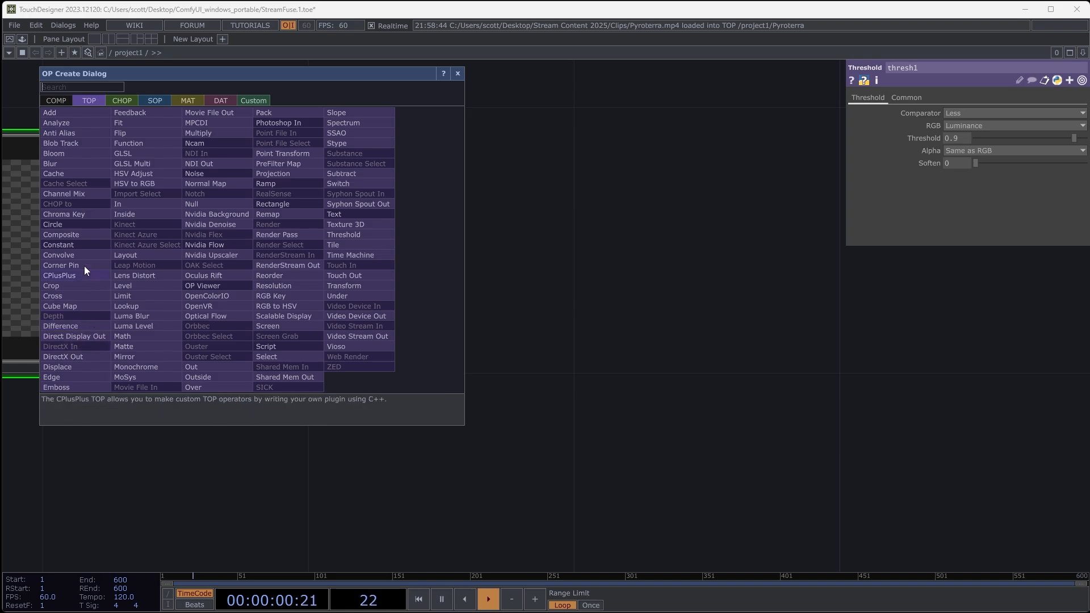
left_click(138, 112)
left_click(476, 383)
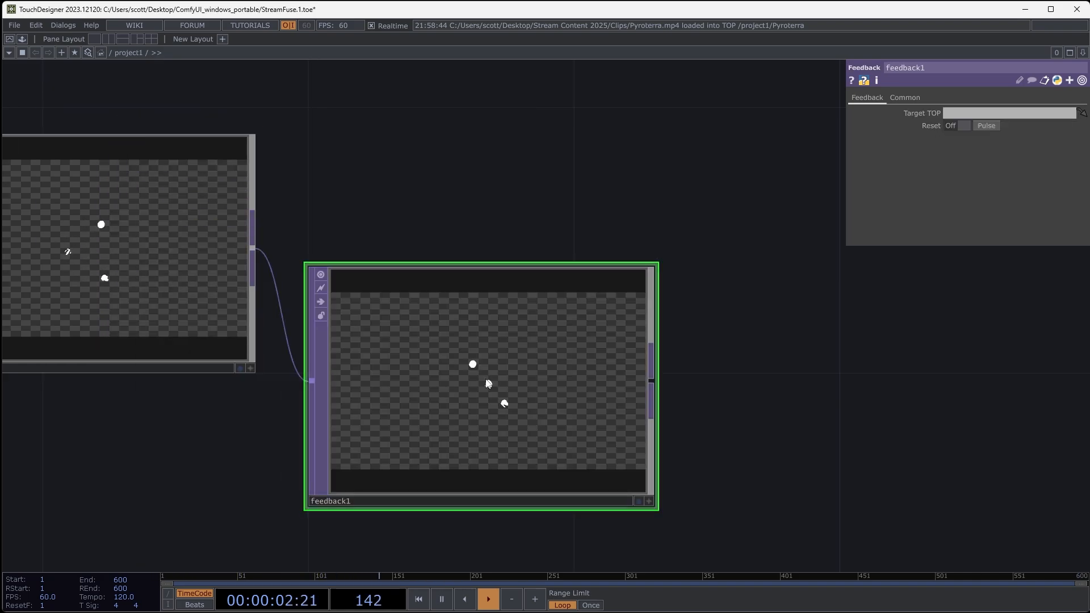
left_click_drag(803, 417, 720, 377)
left_click_drag(362, 342, 428, 408)
left_click_drag(366, 194, 477, 199)
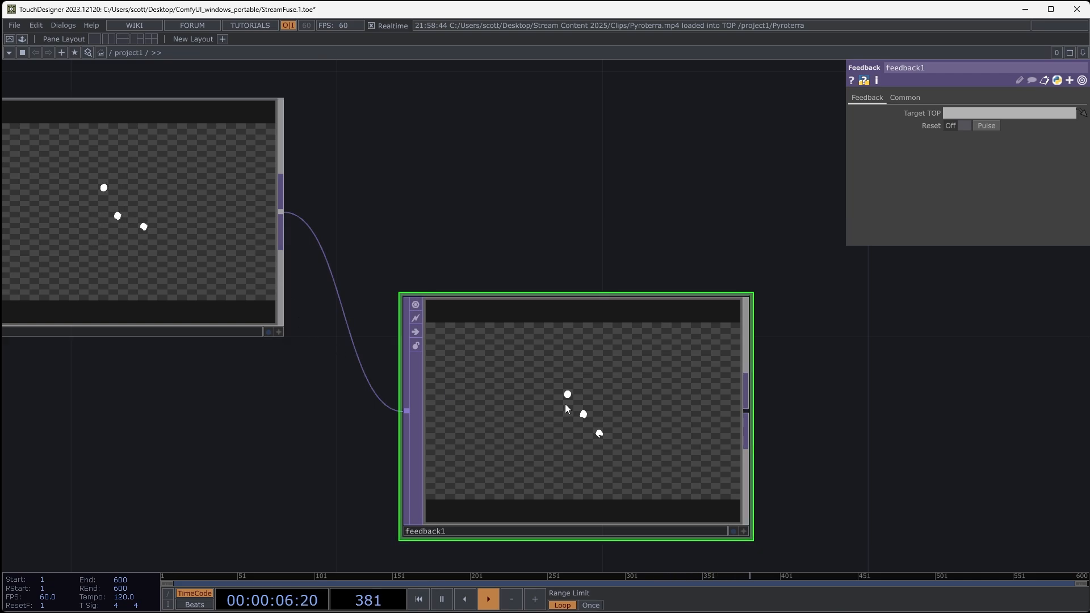
- Add a Level TOP fed by the Feedback output and place it beside the Feedback operator
left_click_drag(872, 406, 642, 419)
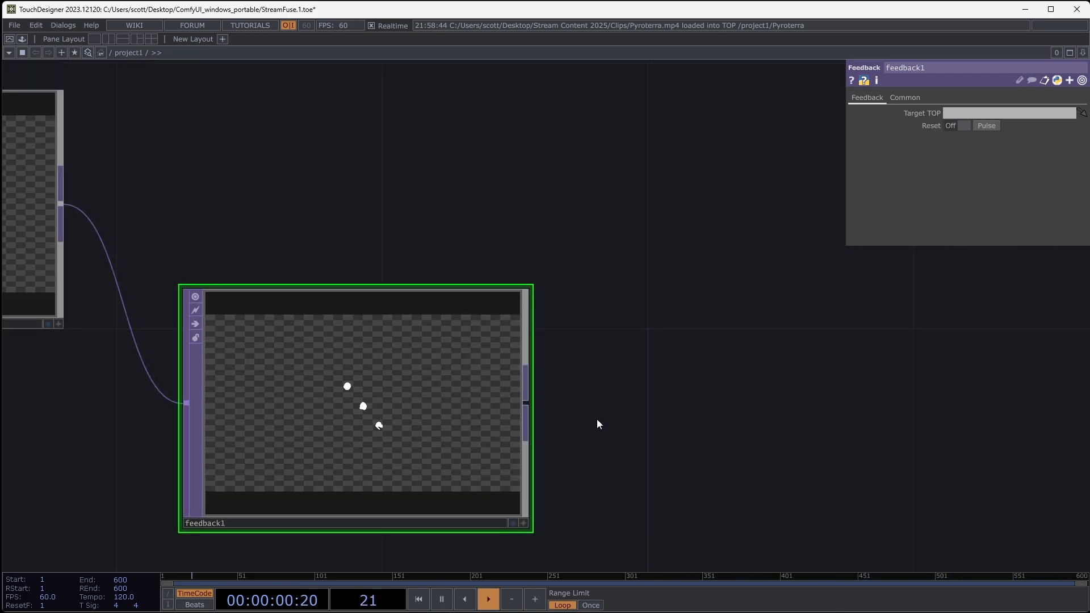
right_click(527, 403)
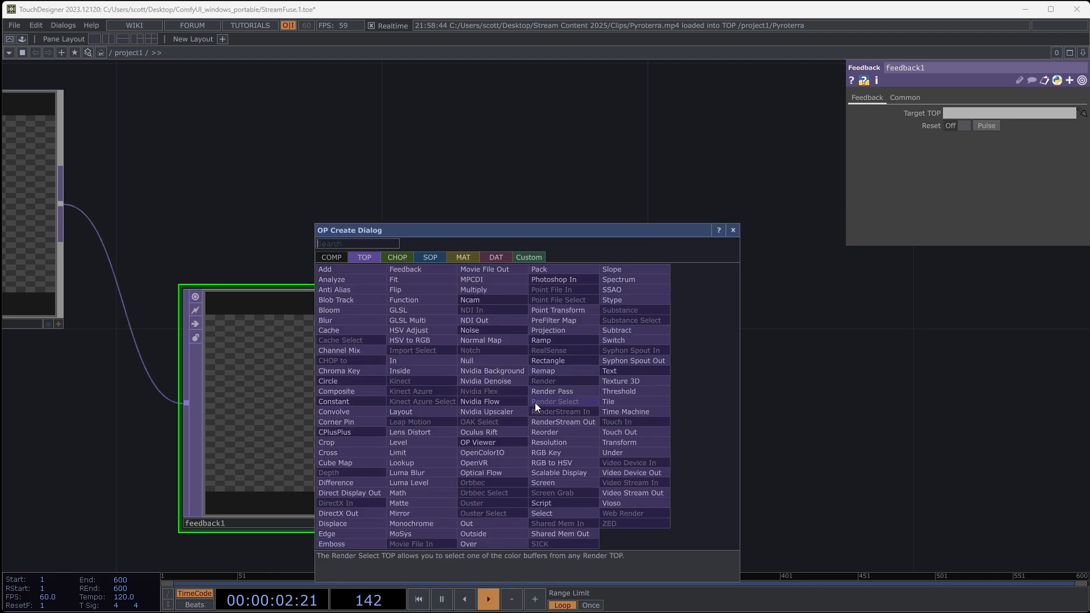
left_click(424, 442)
left_click(784, 439)
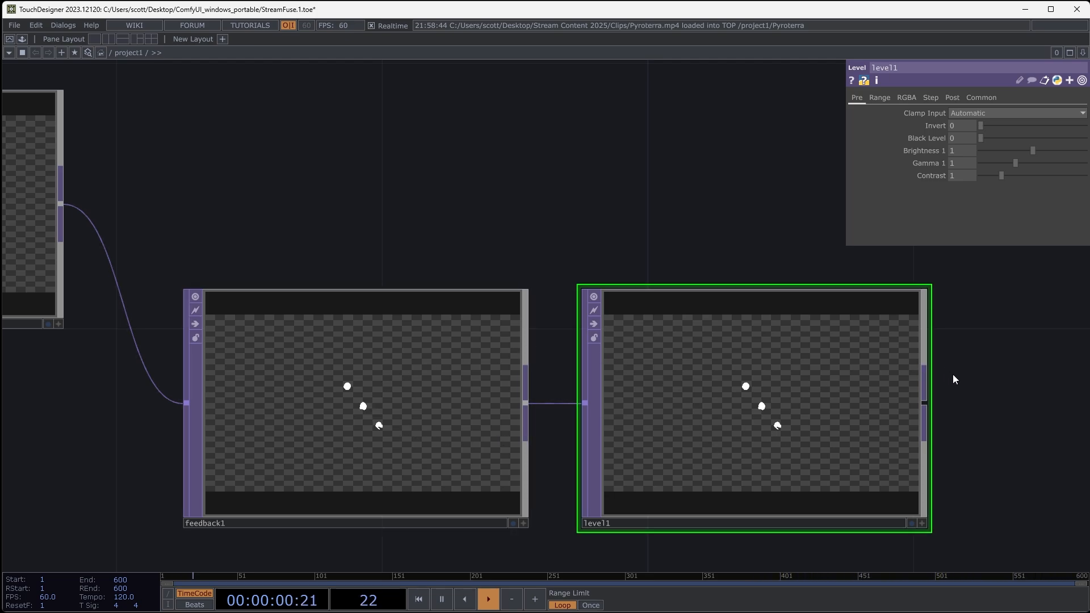
left_click_drag(951, 377, 795, 392)
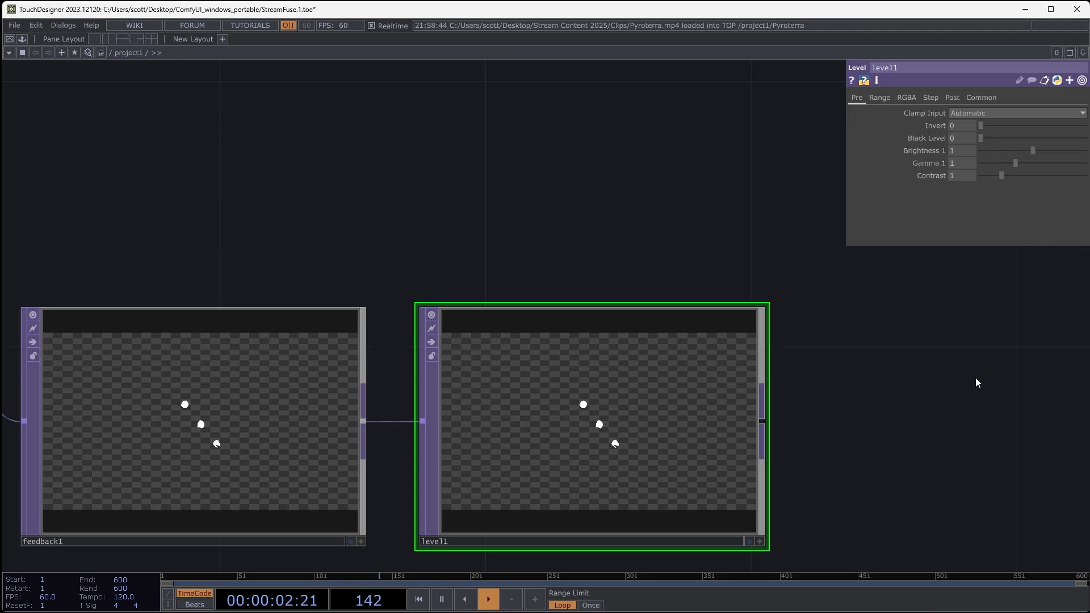
- Set the Level operator's post Opacity to 0.9 and inspect the dimmed mask up close
left_click(281, 417)
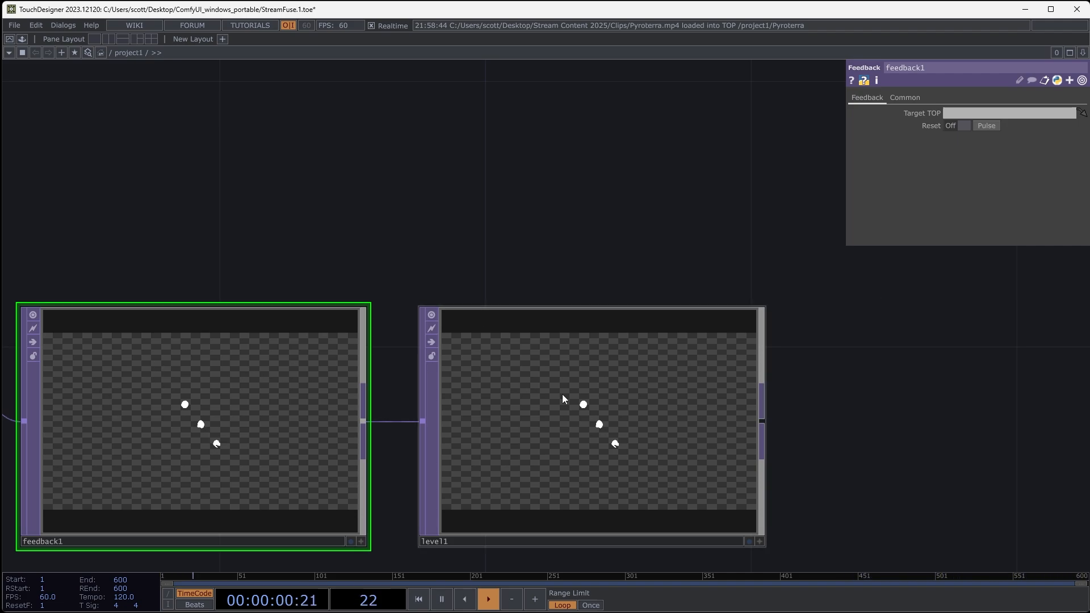
left_click(600, 406)
left_click(952, 100)
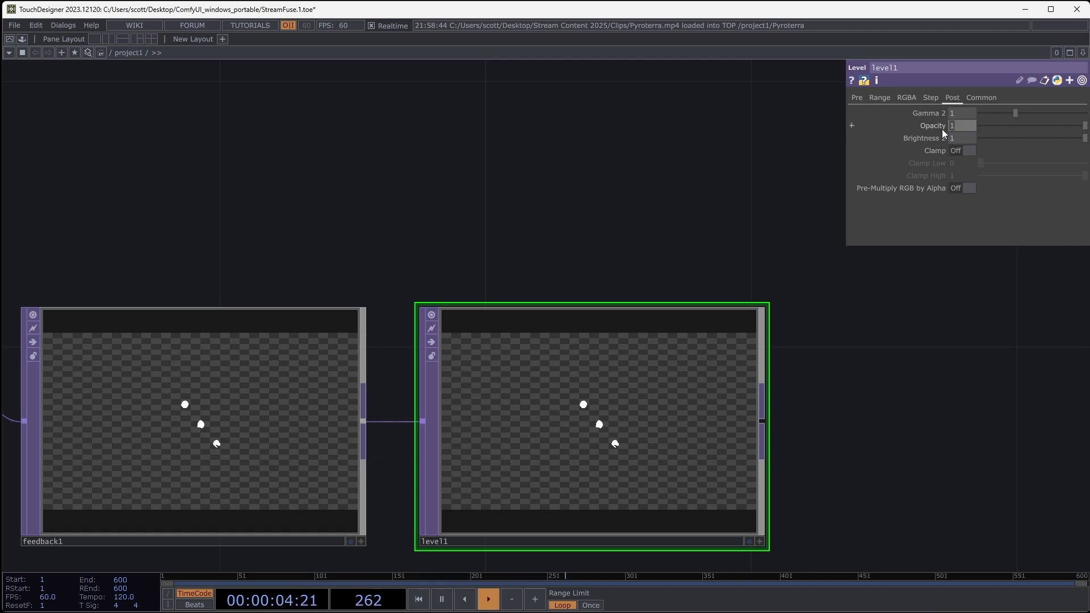
type("0.9")
scroll(617, 433, "up", 3)
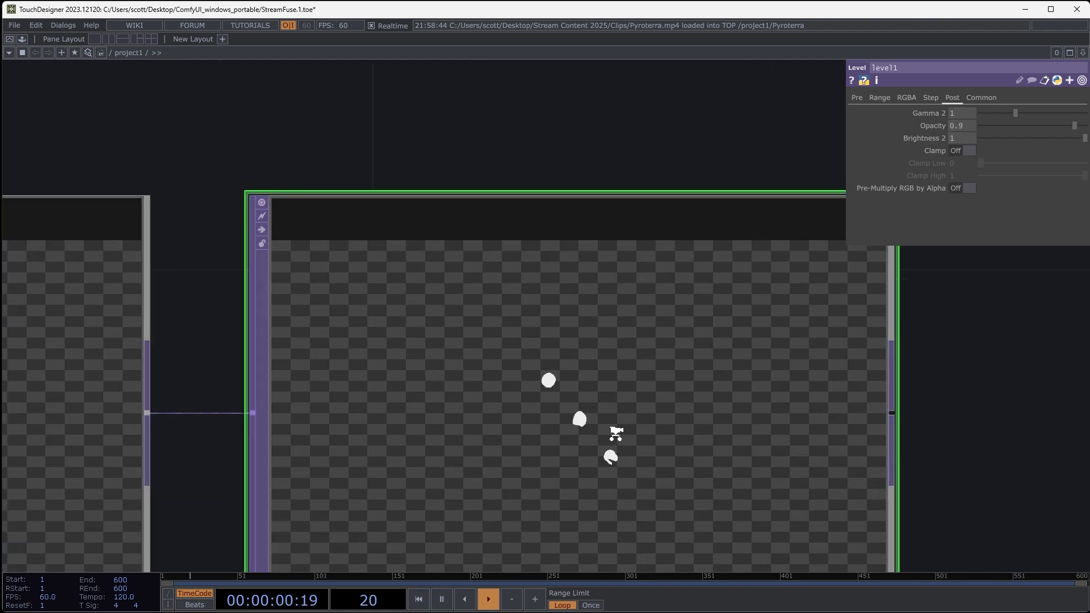
scroll(616, 434, "up", 5)
scroll(446, 392, "down", 8)
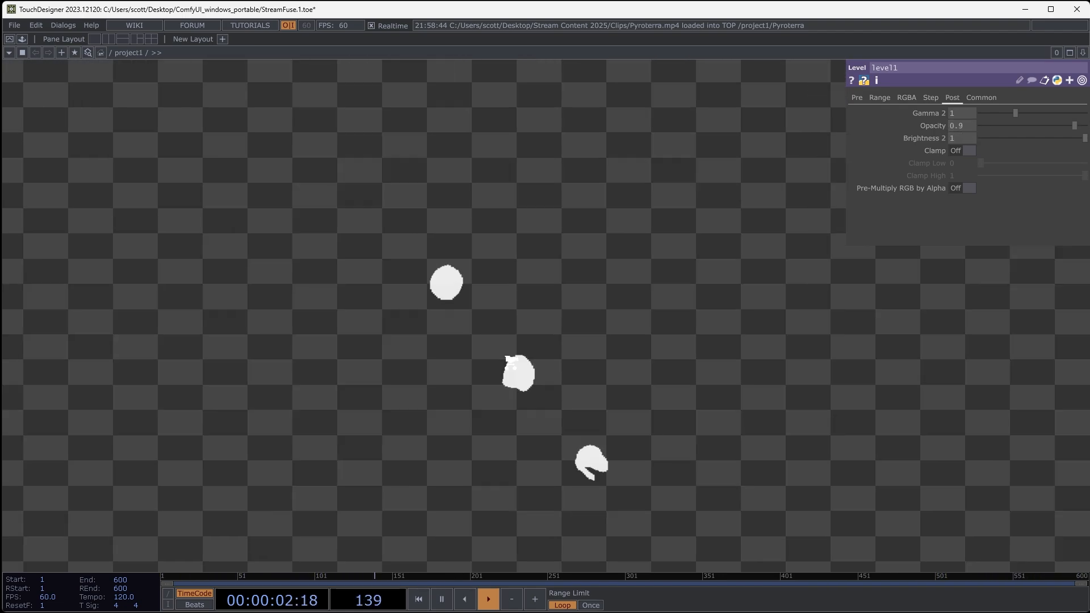
left_click_drag(239, 207, 457, 191)
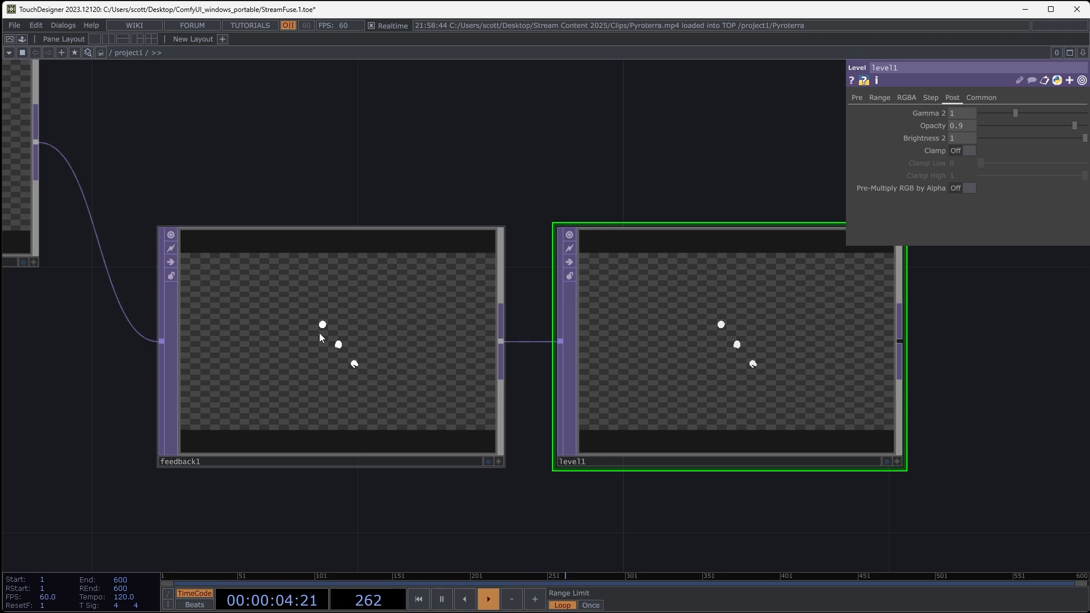
- Add an unconnected Over TOP above and to the right of the Level operator
left_click_drag(985, 373, 747, 401)
scroll(849, 382, "down", 4)
right_click(783, 195)
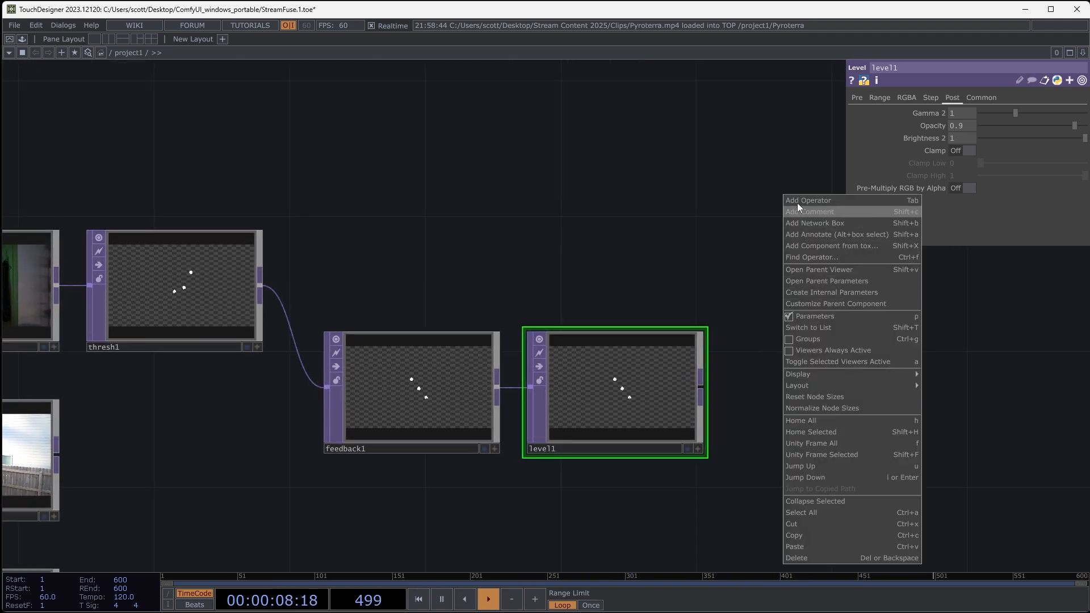
left_click(796, 201)
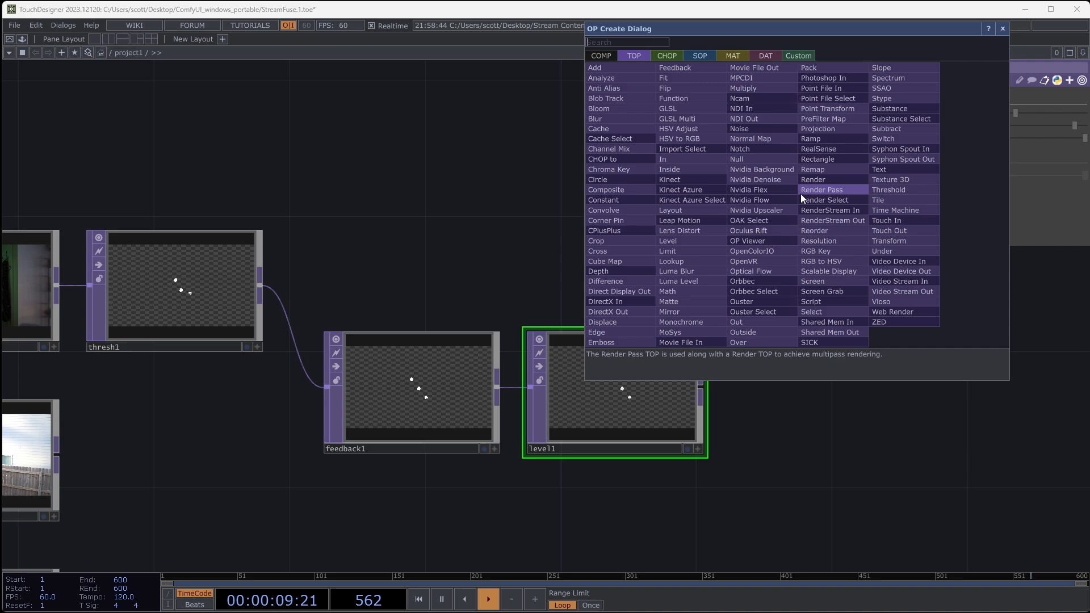
left_click(748, 341)
left_click(860, 335)
left_click_drag(827, 405, 775, 408)
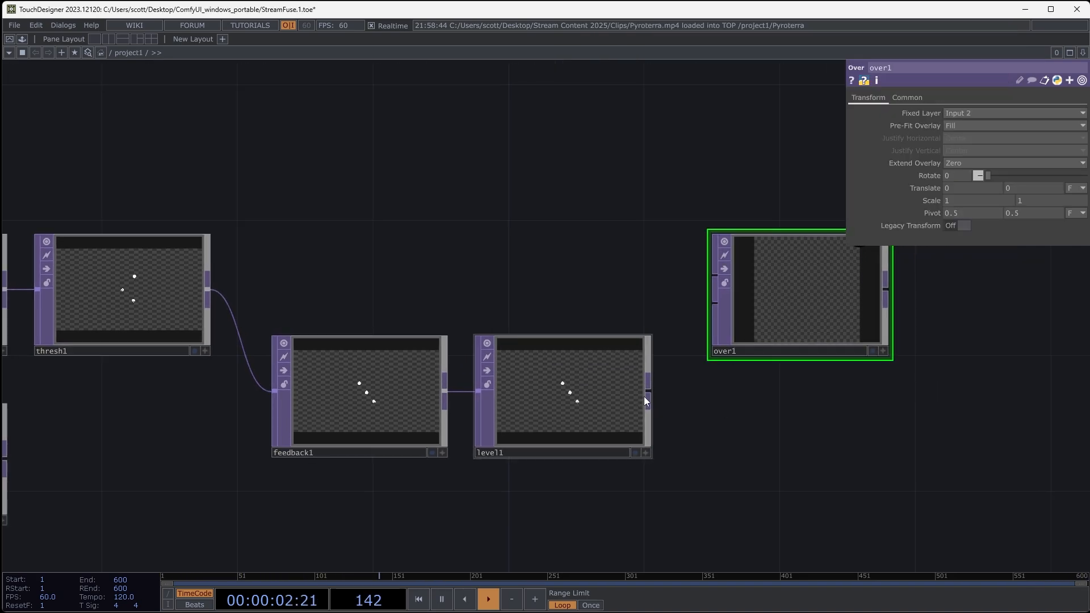
- Connect the Level output to the Over operator's second input and the Threshold output to its first input
left_click_drag(647, 392, 714, 304)
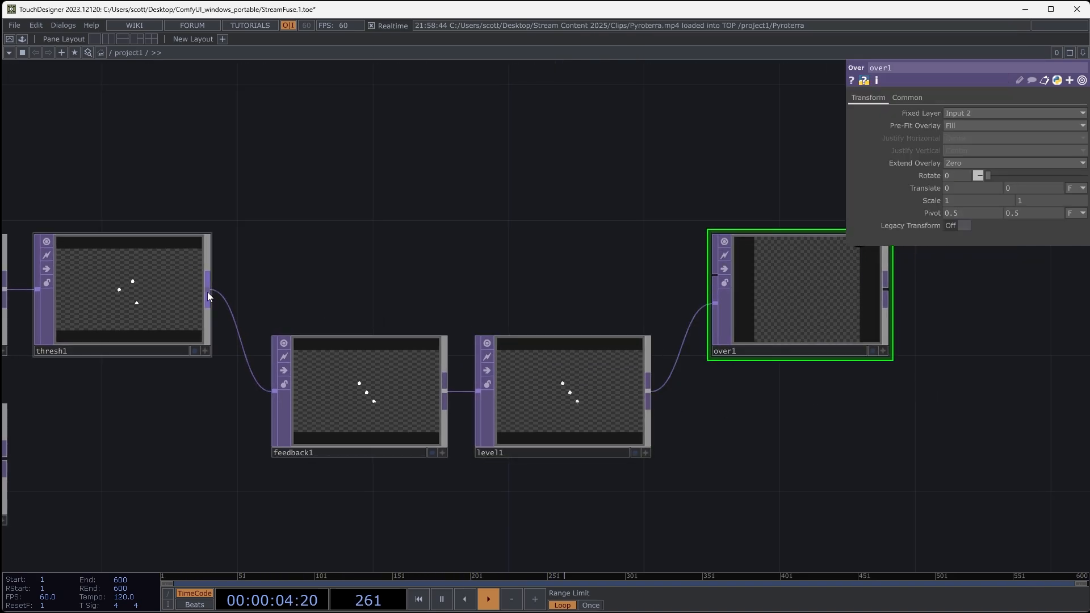
scroll(79, 298, "up", 5)
scroll(352, 241, "down", 5)
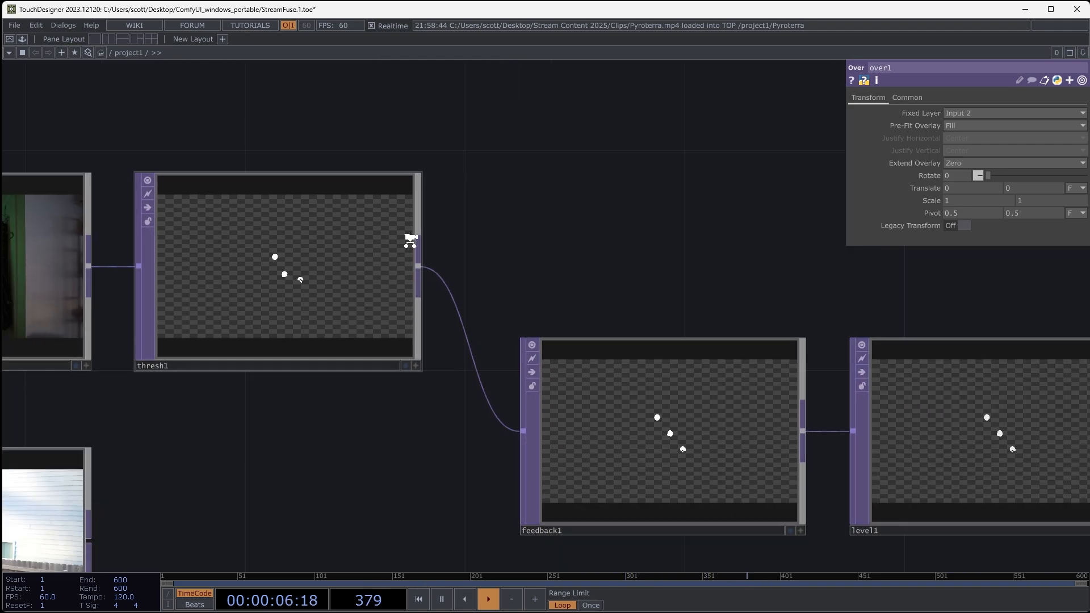
left_click_drag(562, 209, 372, 228)
left_click_drag(227, 264, 731, 260)
left_click_drag(825, 382, 722, 403)
scroll(711, 344, "up", 3)
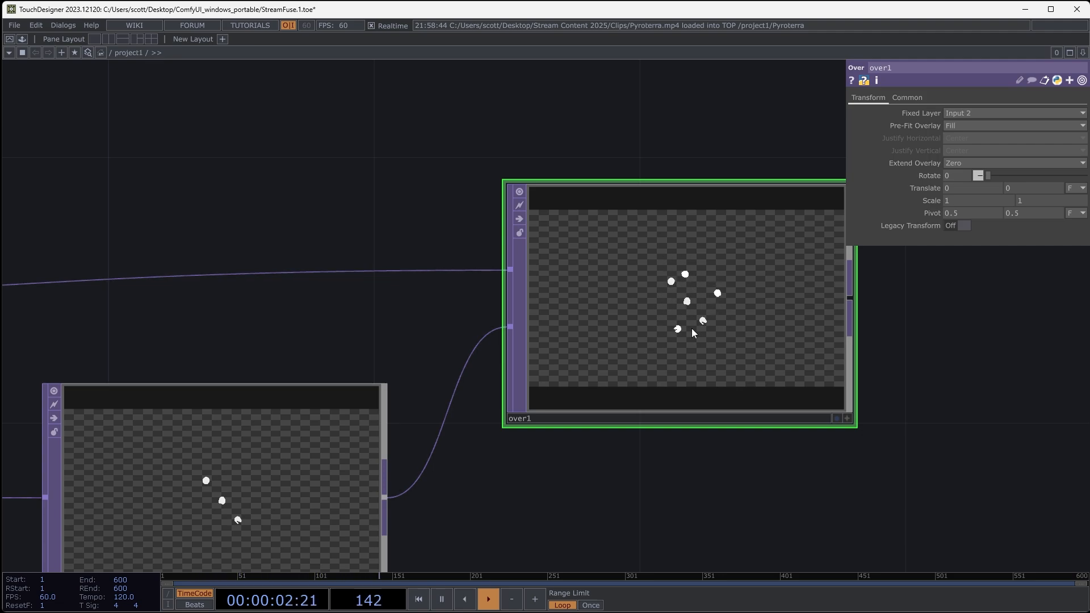
- Inspect the Over composite, and assign over1 as the Feedback operator's Target TOP to close the loop
left_click_drag(489, 491, 533, 420)
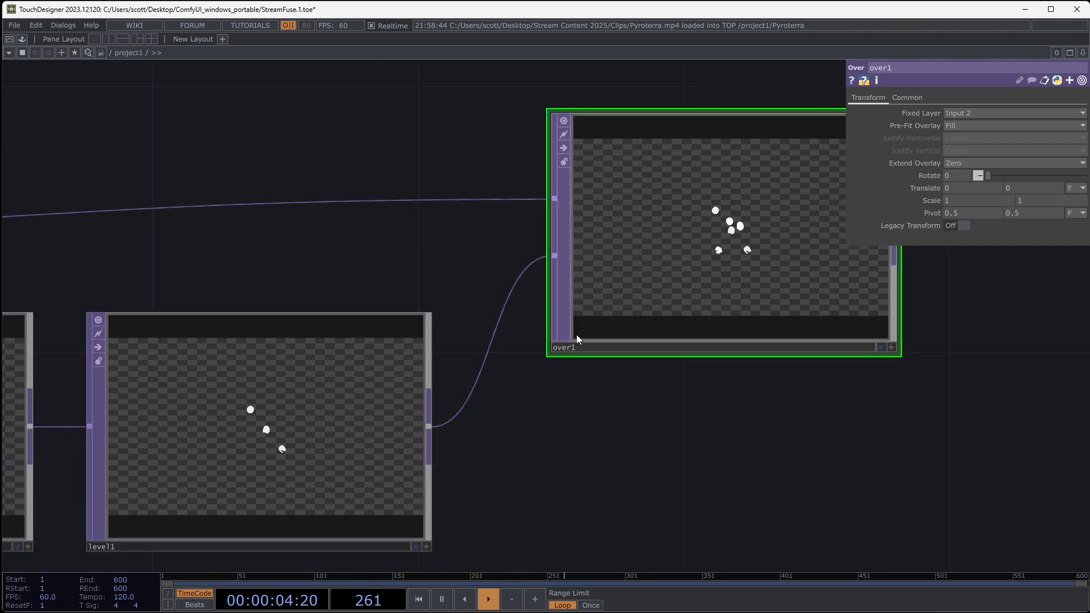
left_click_drag(602, 471, 498, 528)
scroll(647, 300, "up", 3)
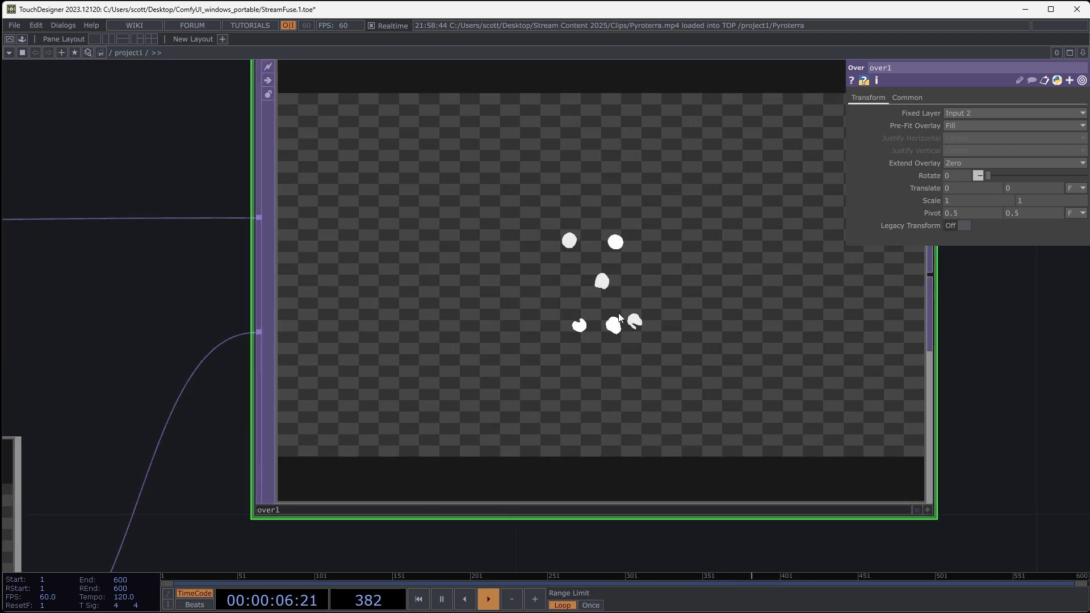
scroll(551, 324, "down", 5)
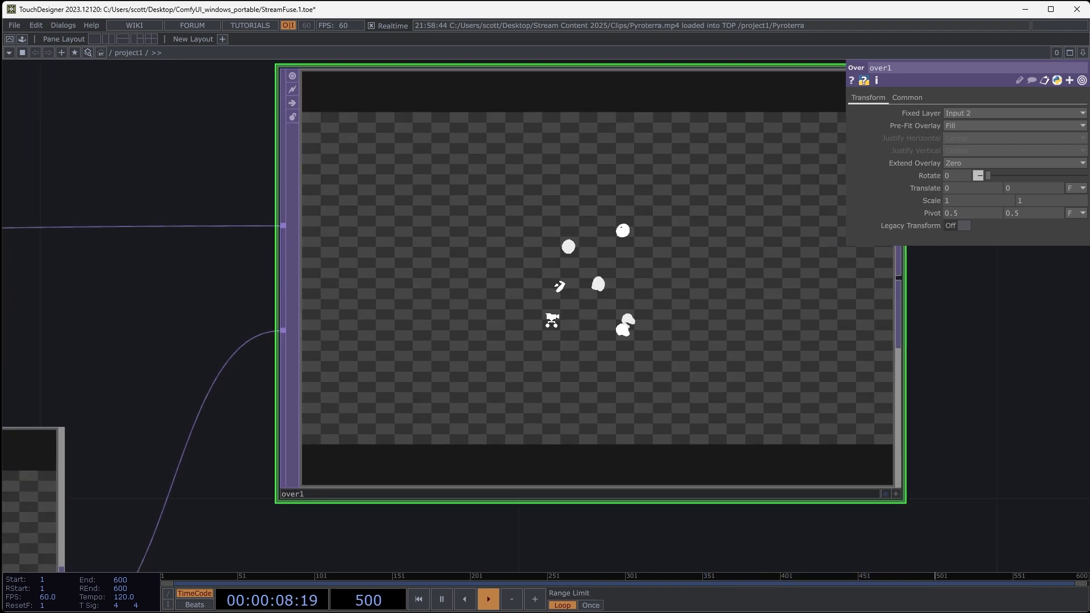
left_click_drag(600, 429, 804, 419)
left_click(290, 404)
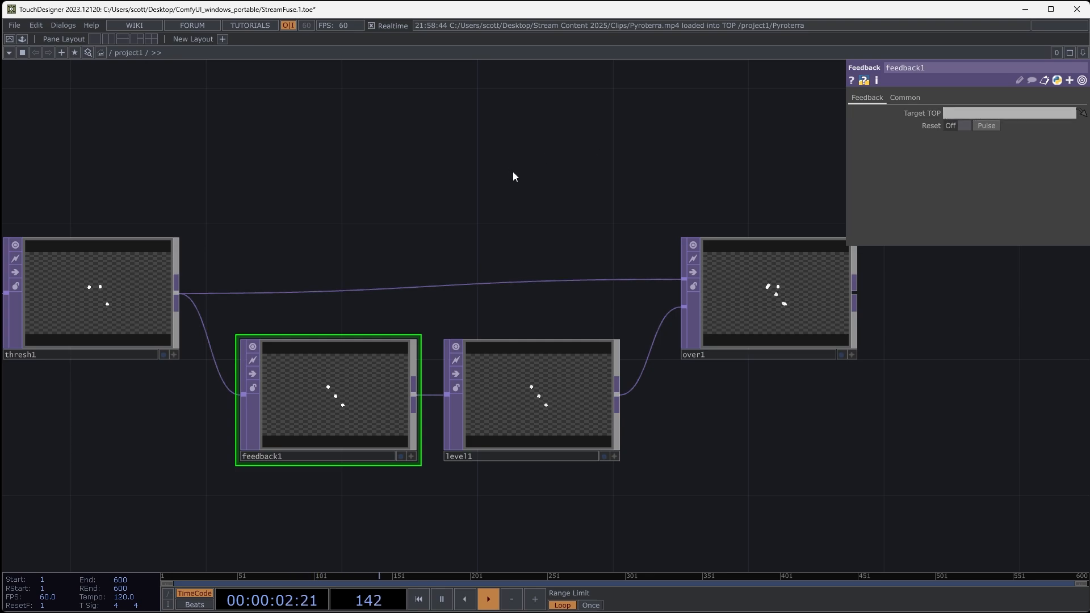
left_click_drag(727, 301, 318, 400)
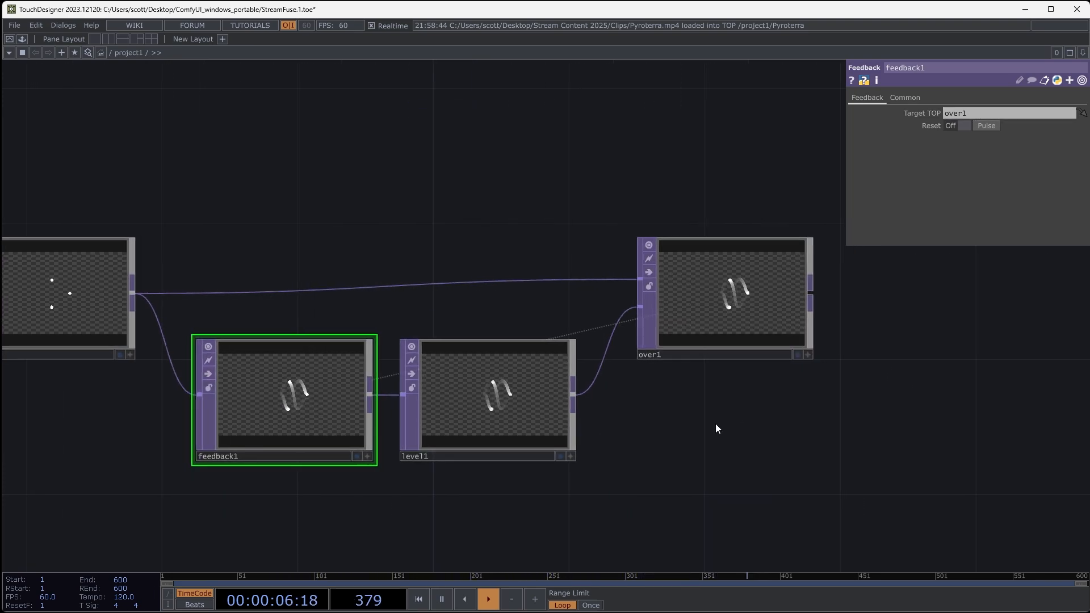
- Examine the fading motion trails in the Over output and across the operators of the feedback loop
scroll(590, 329, "up", 5)
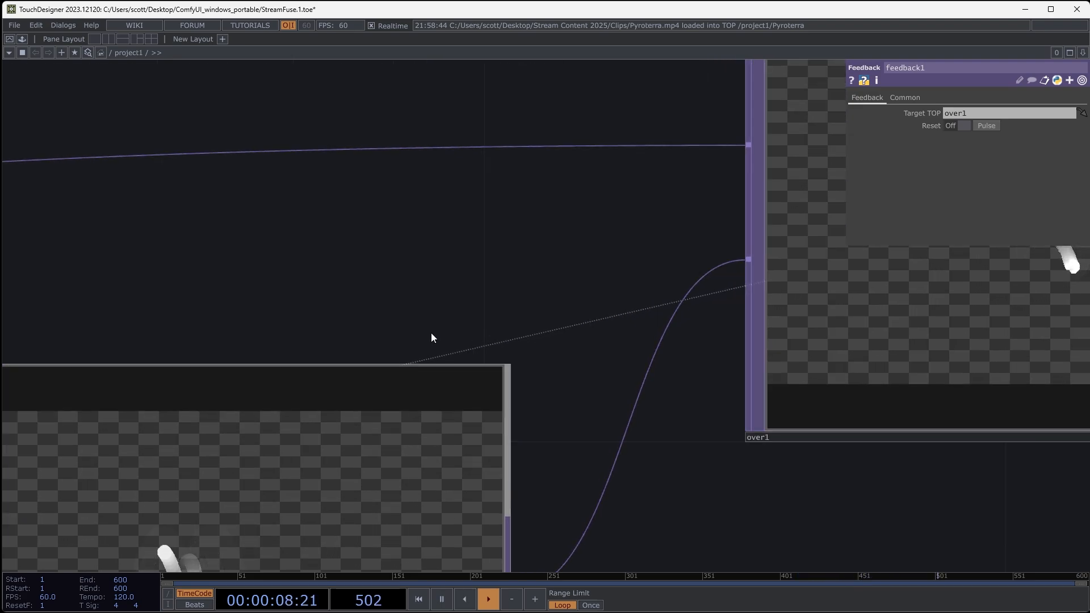
scroll(428, 301, "down", 6)
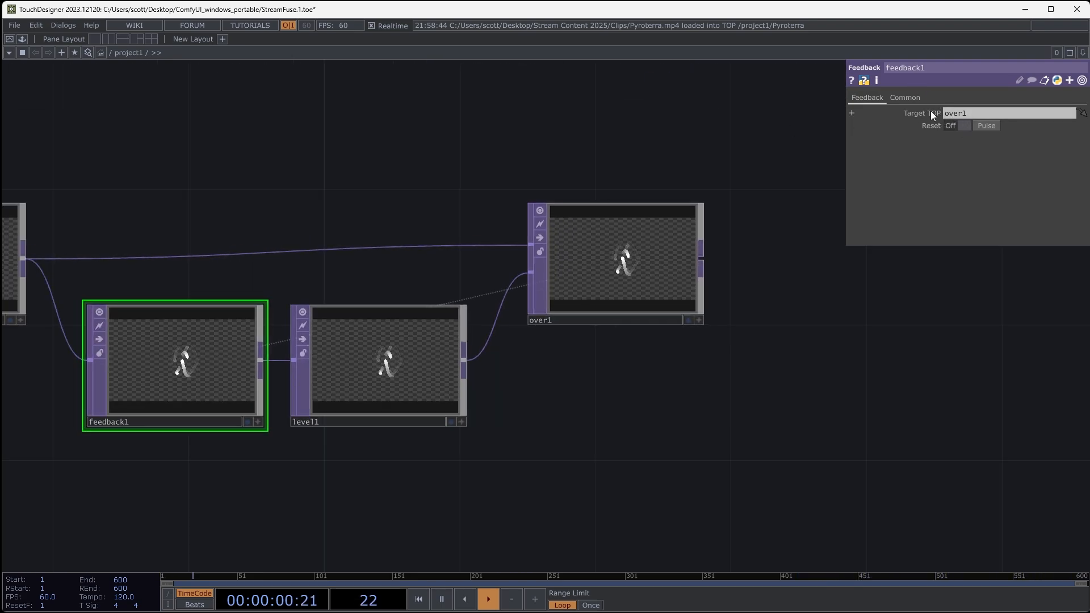
scroll(647, 270, "up", 6)
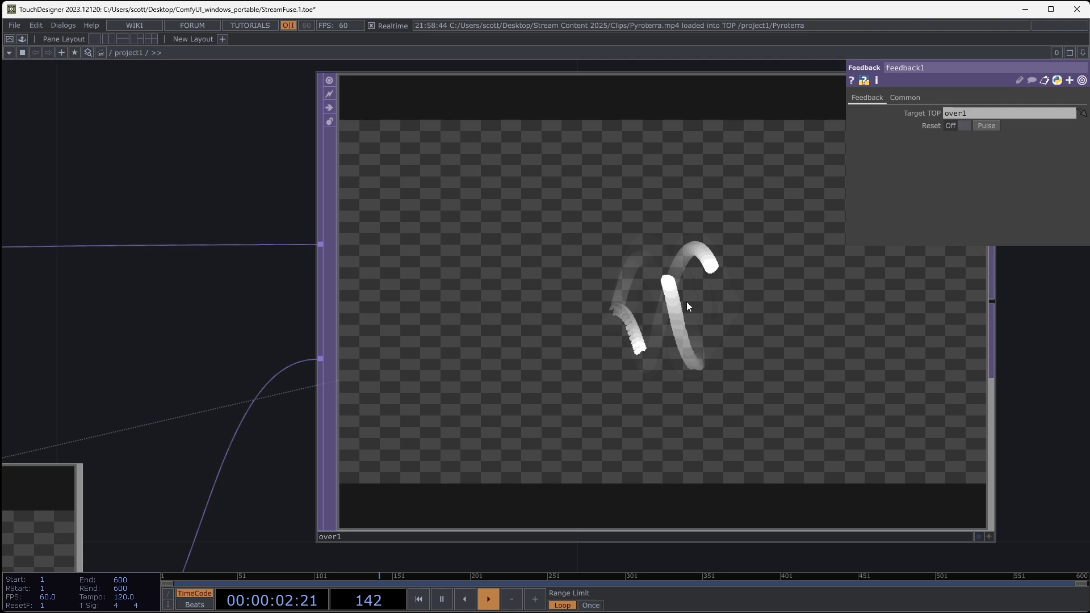
scroll(686, 301, "down", 6)
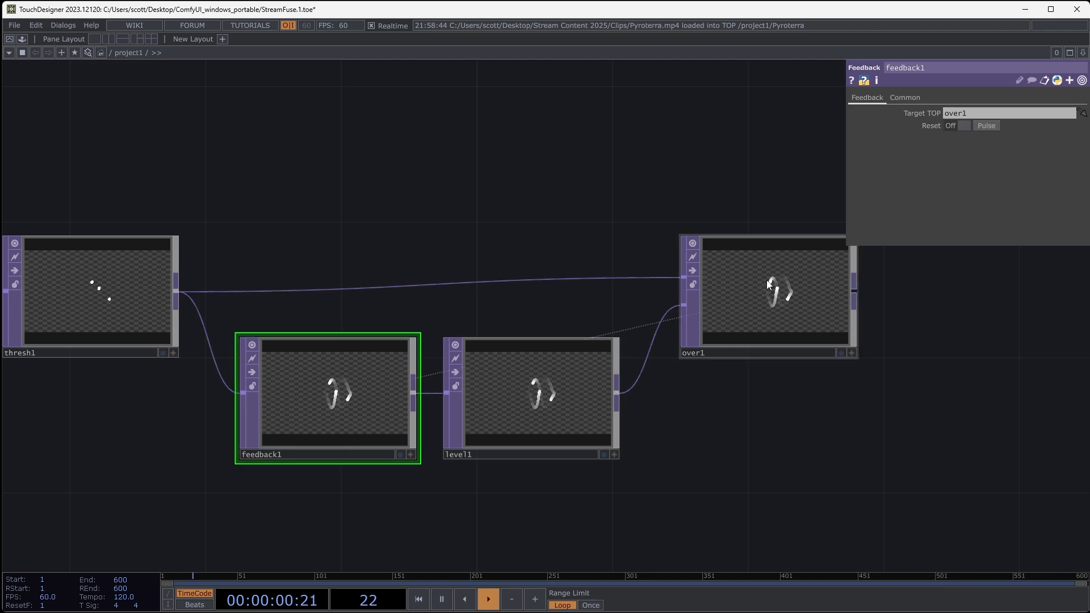
scroll(530, 400, "up", 5)
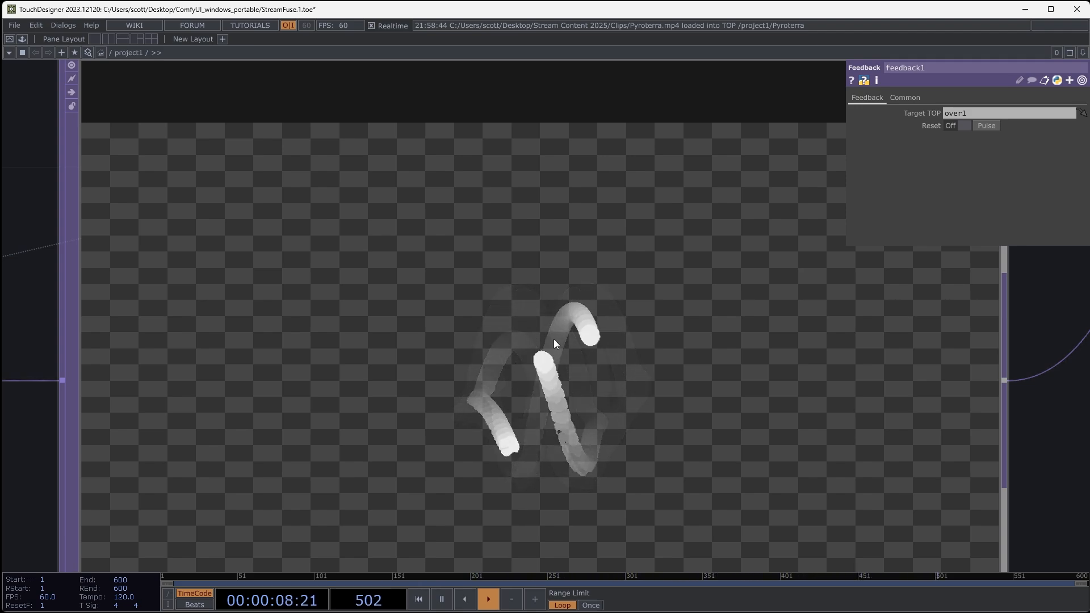
scroll(536, 335, "down", 5)
scroll(536, 335, "down", 3)
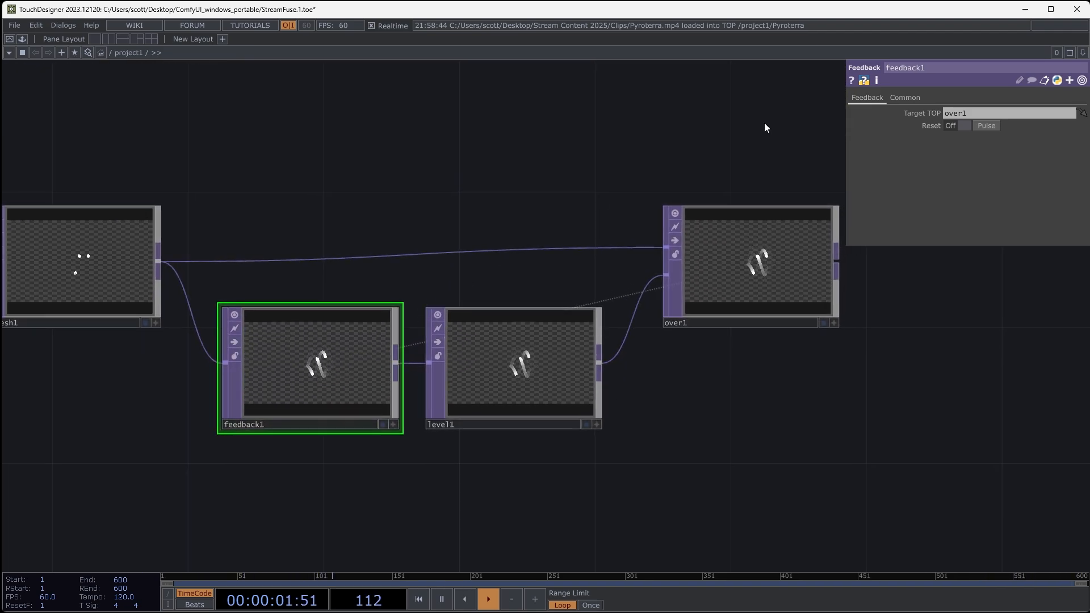
- Set the Level operator's post opacity to 0.9
left_click(500, 378)
mouse_move(1073, 127)
left_mouse_down()
mouse_move(1024, 125)
mouse_move(1072, 123)
left_mouse_up()
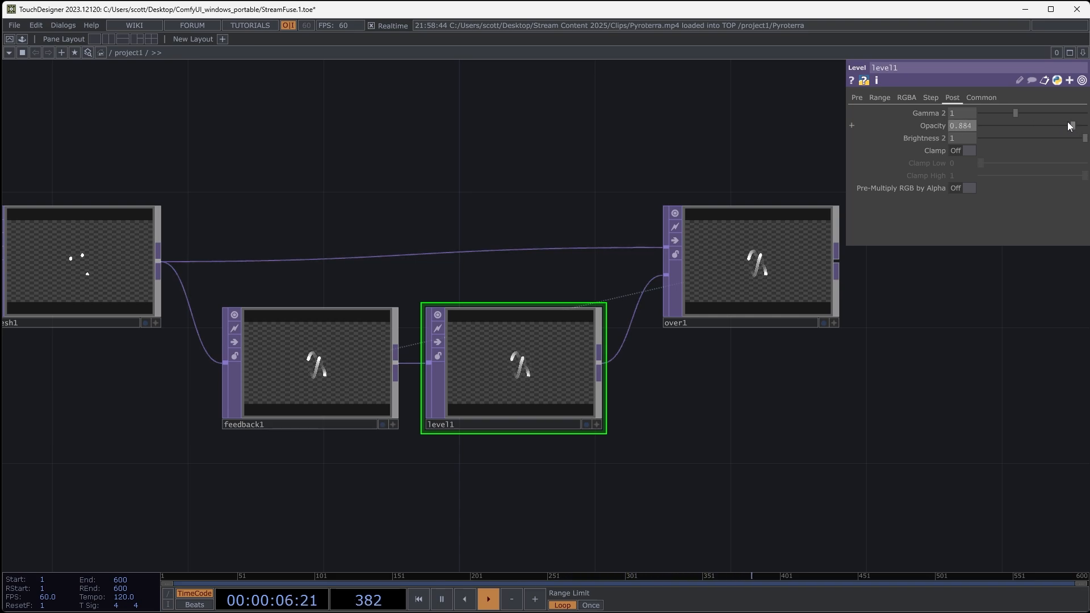
type("0.9")
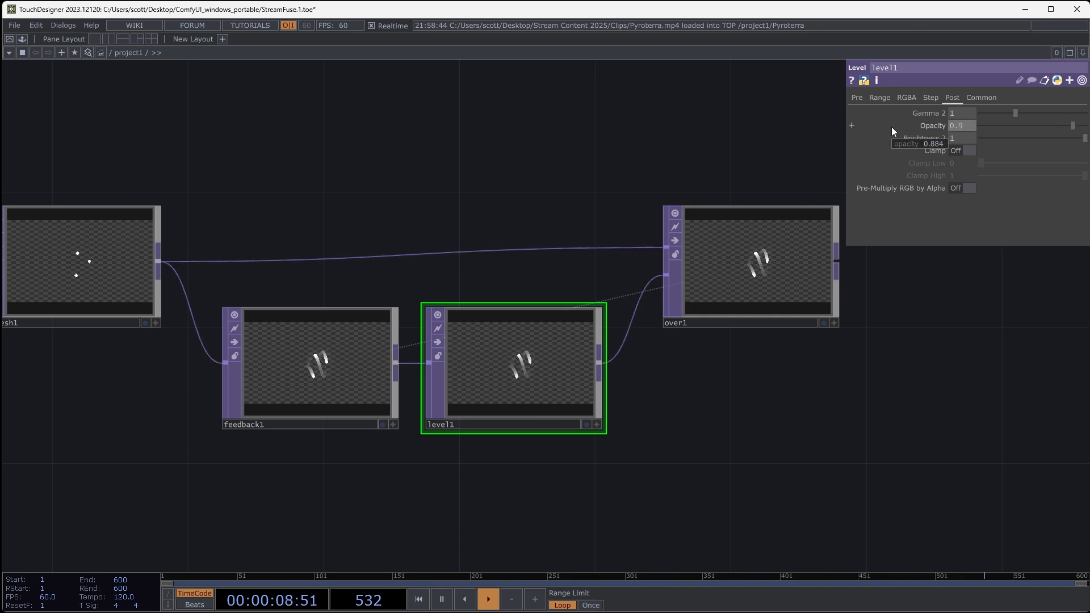
key("Return")
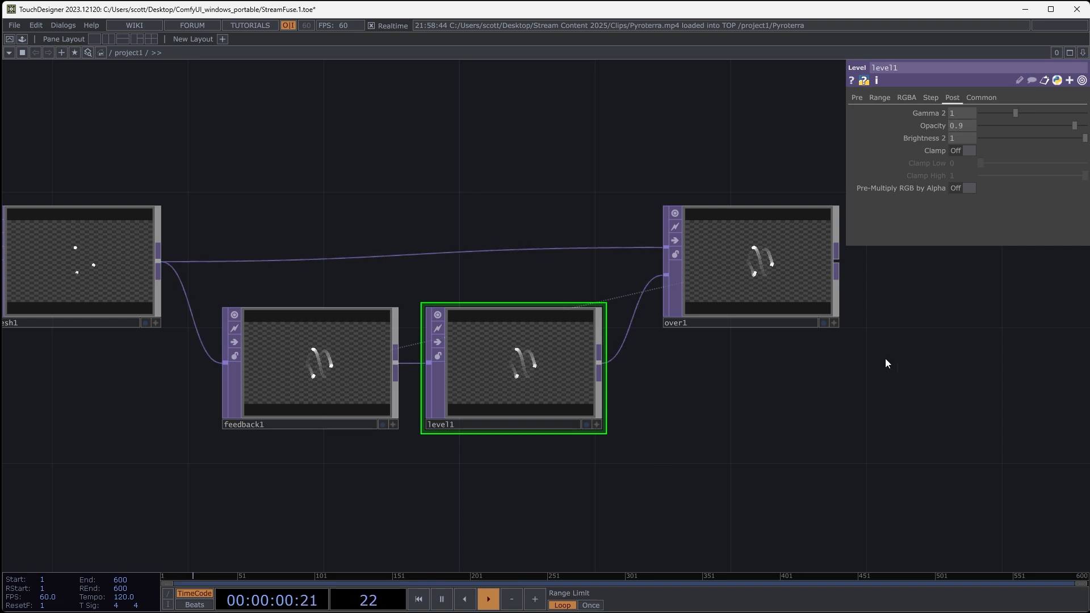
- Examine the trails in the Over output and compare them with the GreenJuggle source clip and its Threshold mask
left_click_drag(884, 358, 704, 392)
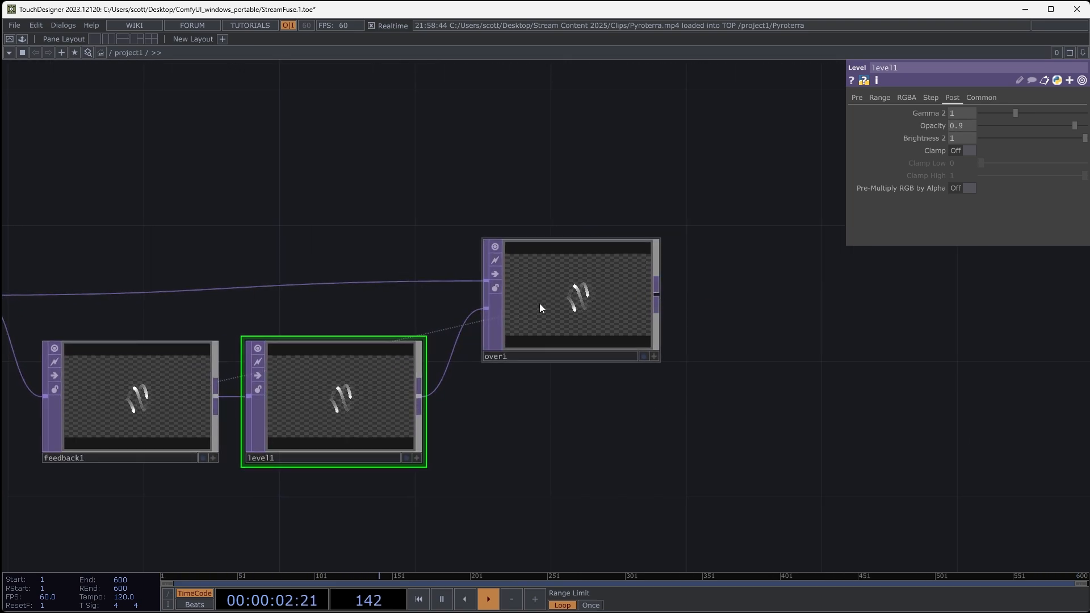
left_click_drag(751, 345, 676, 360)
scroll(667, 363, "down", 2)
scroll(680, 359, "down", 2)
left_click_drag(677, 409, 771, 446)
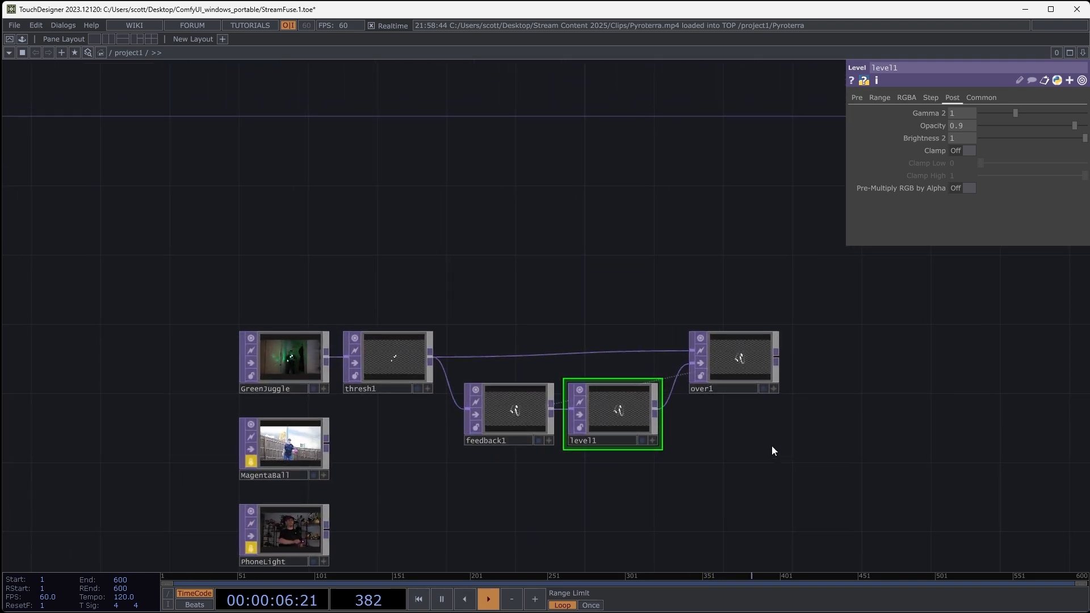
left_click_drag(797, 293, 736, 306)
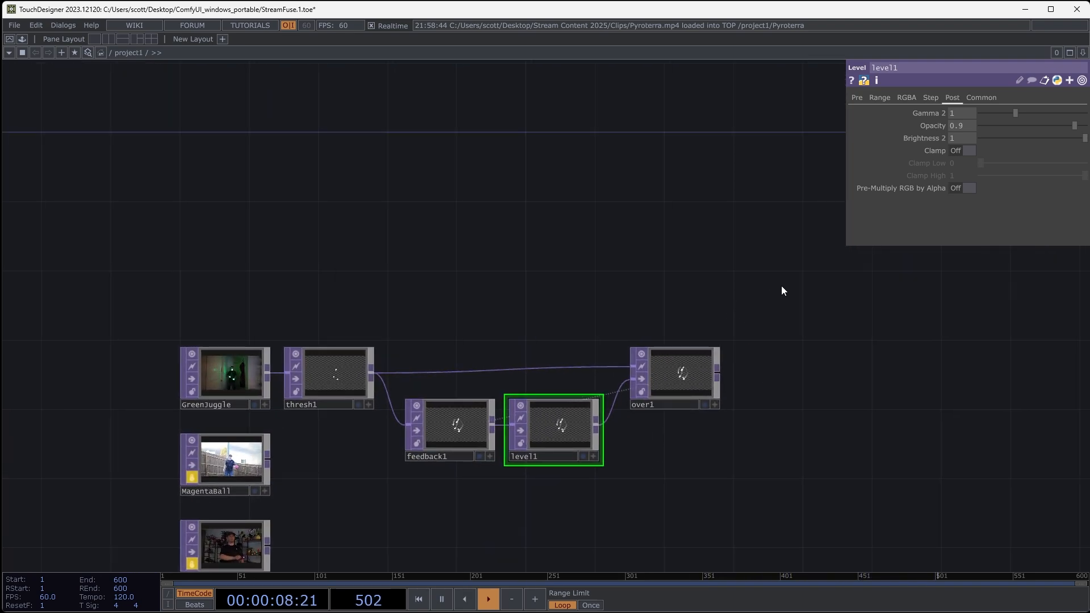
left_click(681, 374)
scroll(210, 378, "up", 5)
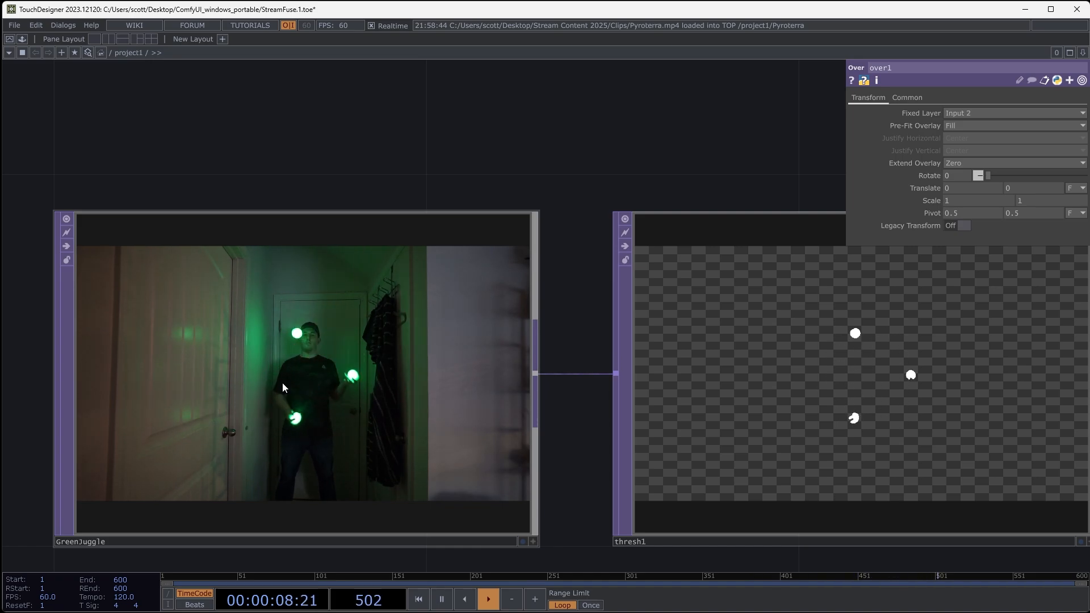
scroll(332, 348, "down", 5)
scroll(709, 427, "up", 5)
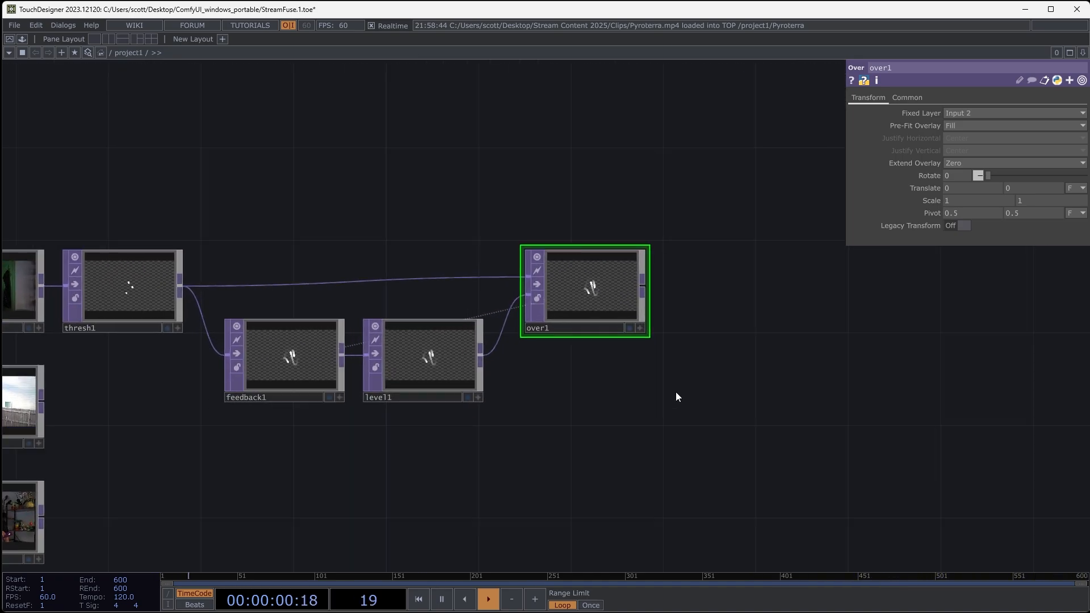
left_click_drag(716, 451, 632, 487)
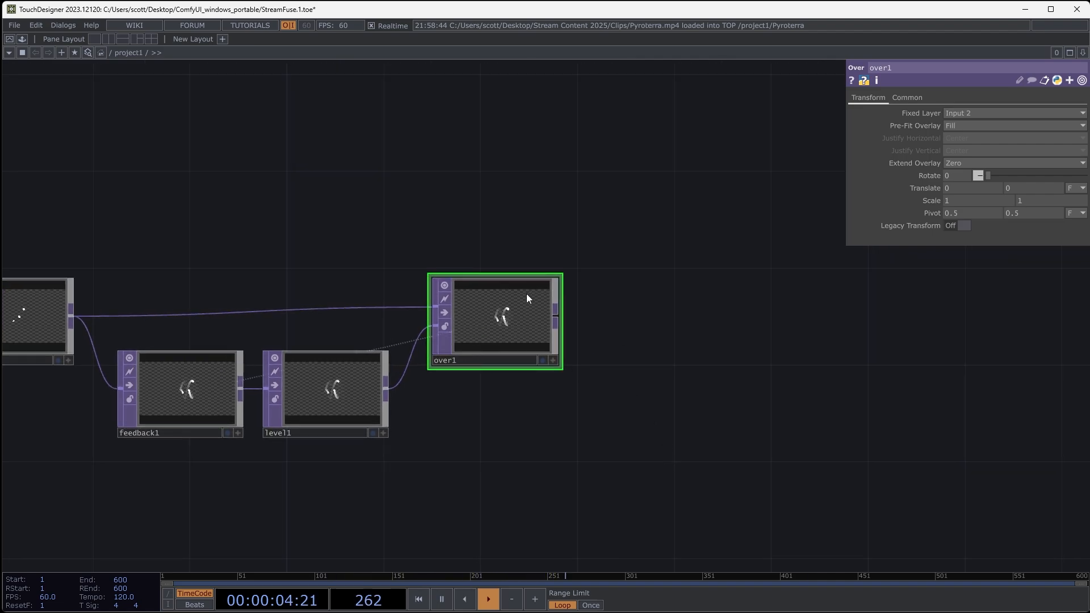
- Add a Constant TOP wired to the Over operator's output, placing it directly after Over
scroll(504, 323, "up", 3)
left_click(608, 308)
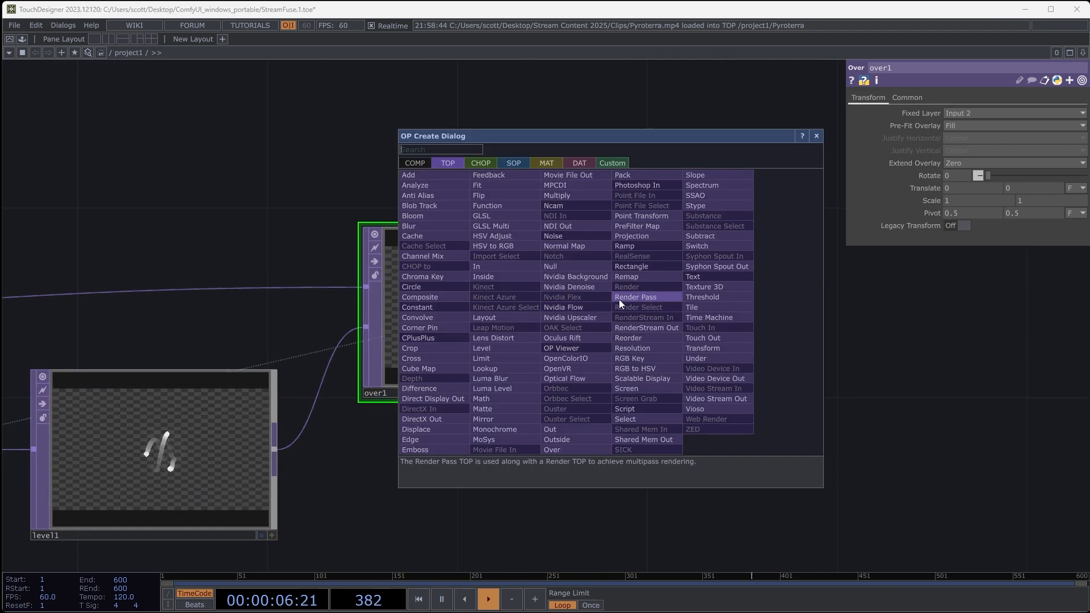
left_click(427, 306)
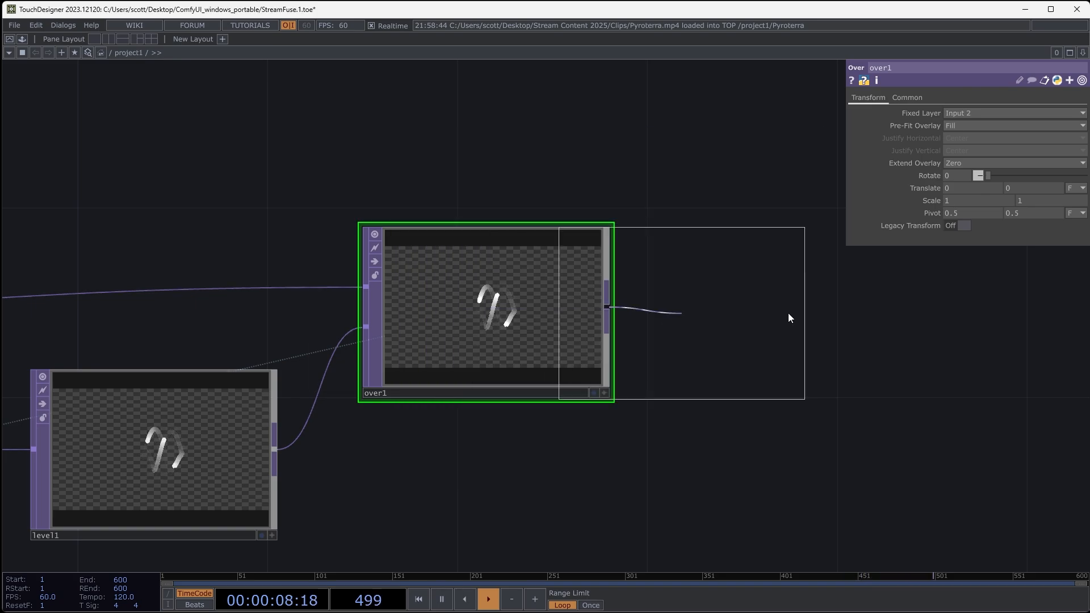
left_click(788, 312)
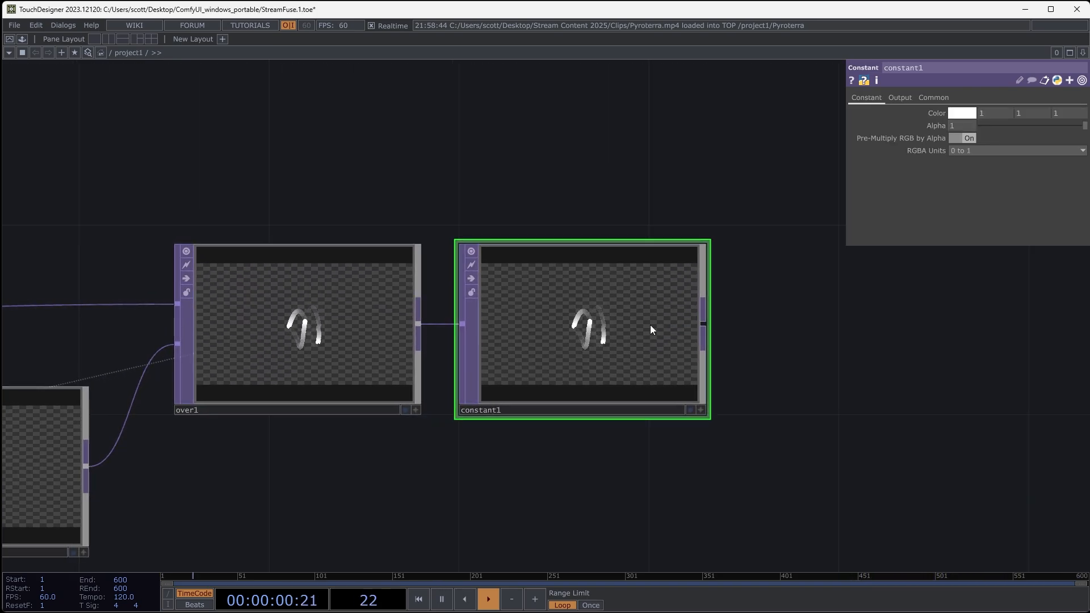
left_click_drag(803, 390, 780, 394)
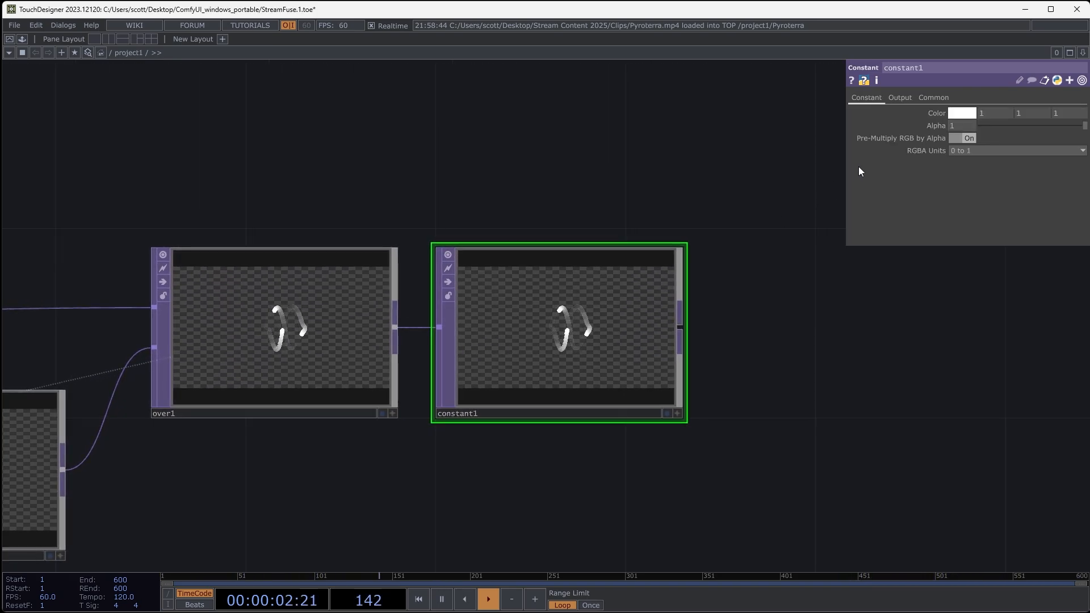
- Set the Constant's color to a green with hue 147, saturation 1 and value 1, and check the tinted trails
left_click(966, 115)
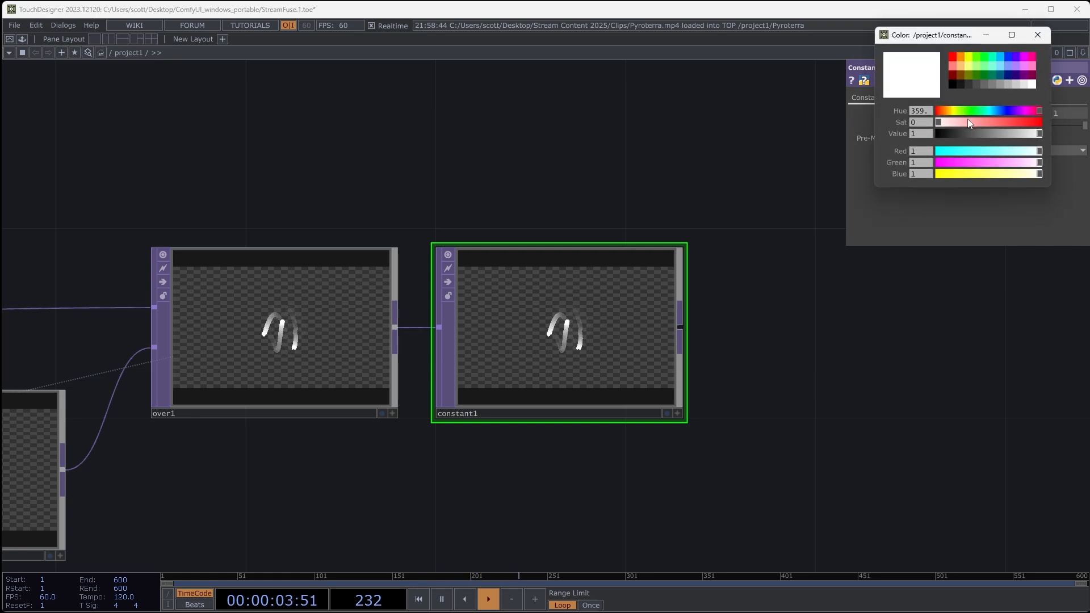
left_click(985, 55)
left_click_drag(975, 113, 980, 112)
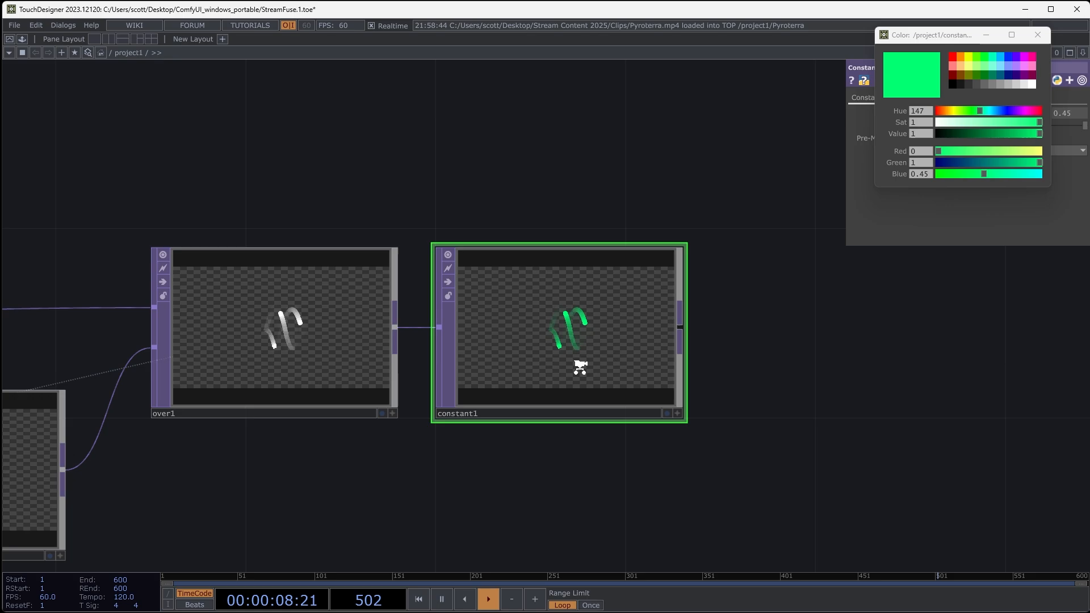
scroll(577, 365, "up", 8)
scroll(496, 227, "down", 12)
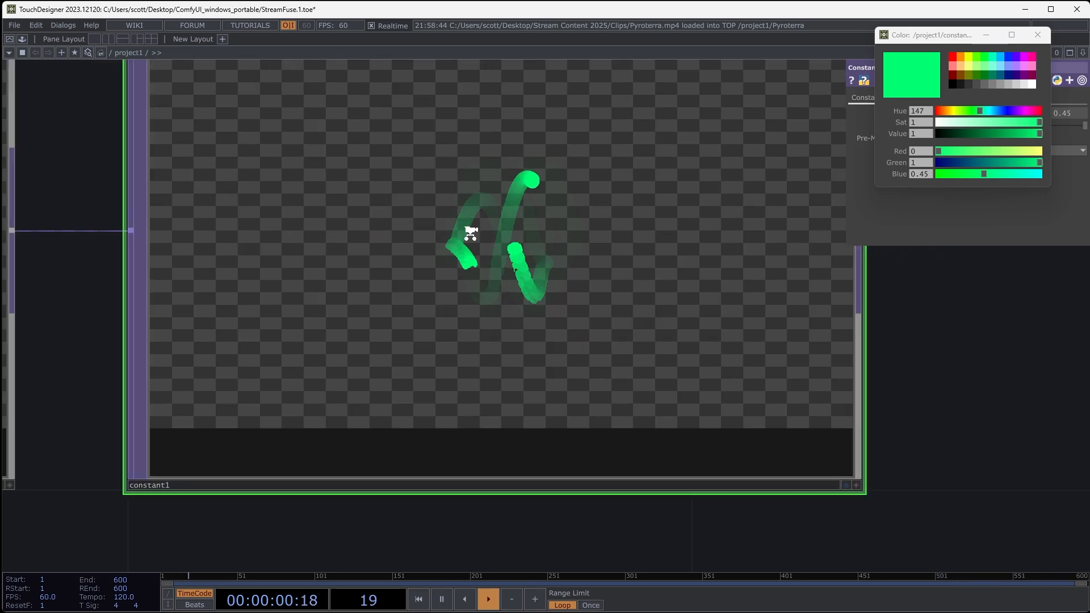
left_click_drag(338, 212, 420, 273)
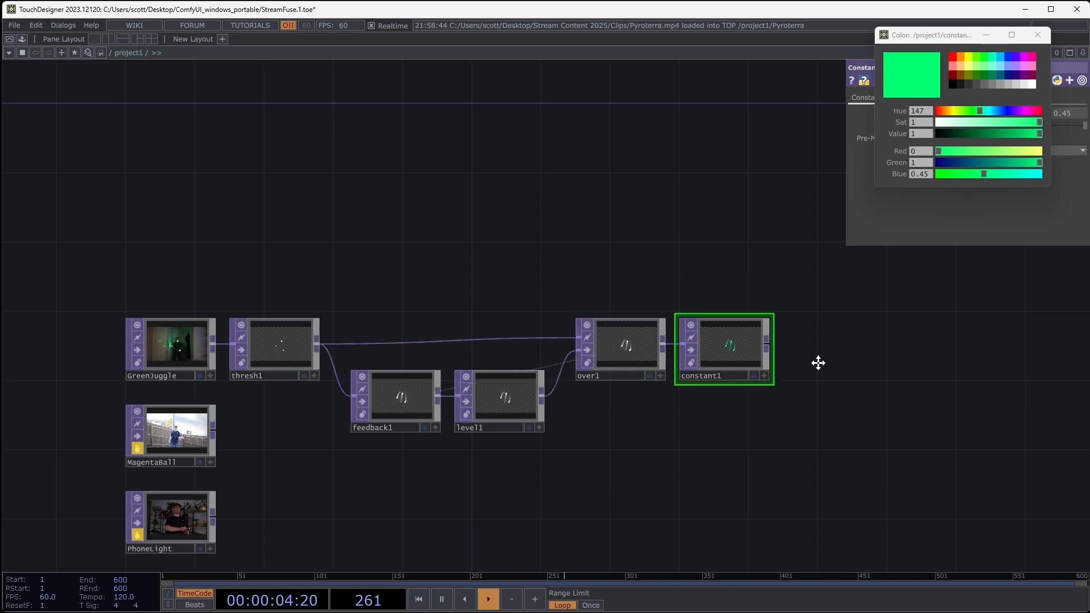
- Add an unconnected Add TOP below and to the right of the Constant operator
left_click_drag(818, 360, 795, 373)
right_click(801, 194)
left_click(822, 198)
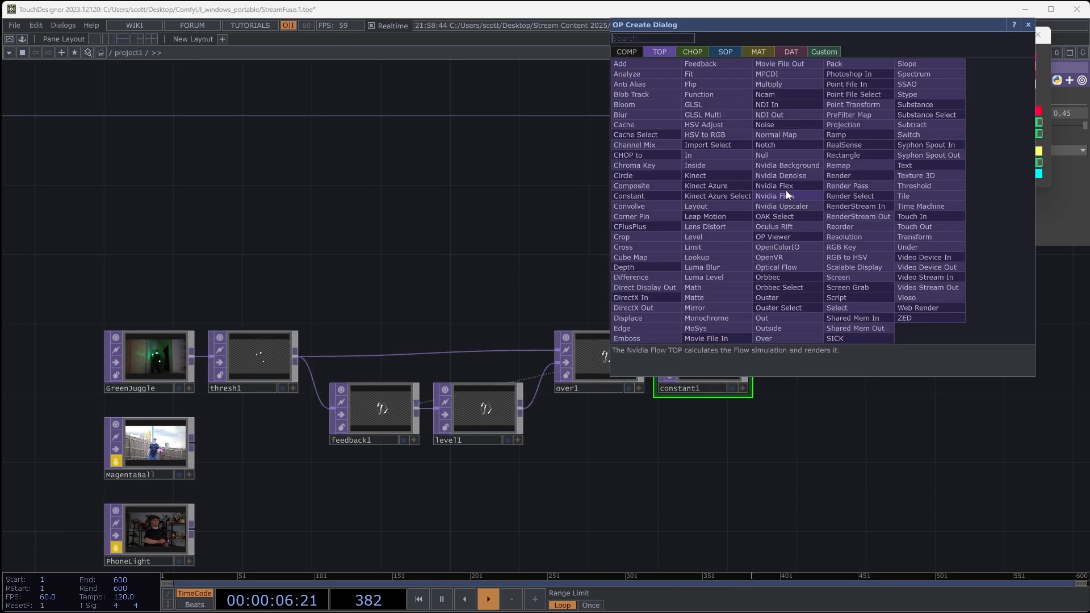
left_click(619, 63)
left_click(877, 459)
left_click_drag(707, 538, 695, 460)
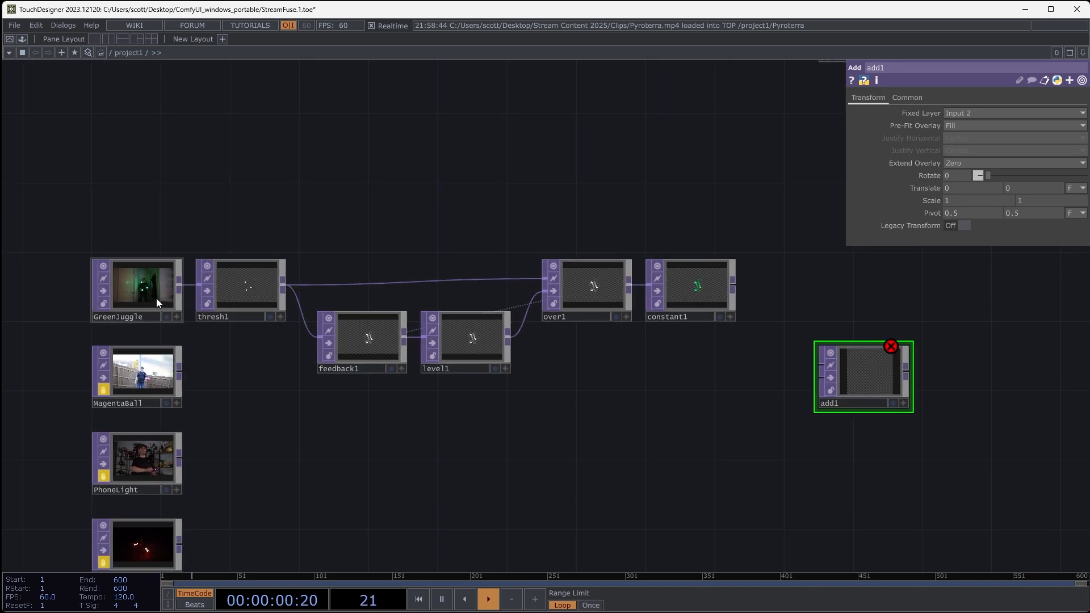
- Connect GreenJuggle to the Add operator's first input and Constant to its second, and inspect the composited trails
left_click_drag(179, 285, 816, 374)
left_click(815, 374)
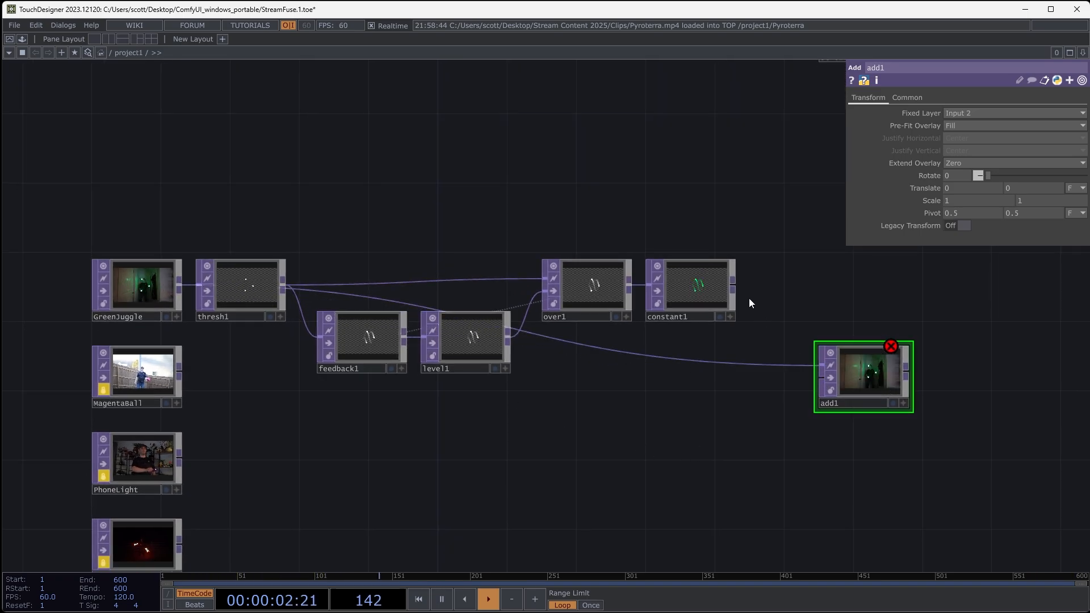
left_click_drag(733, 286, 836, 400)
scroll(836, 400, "up", 10)
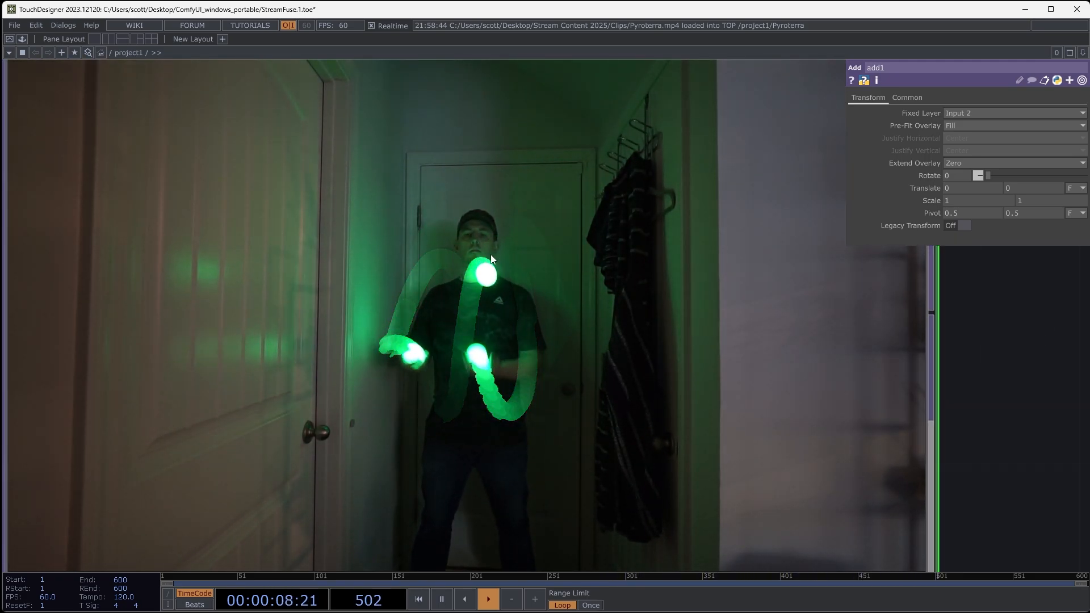
scroll(434, 254, "down", 8)
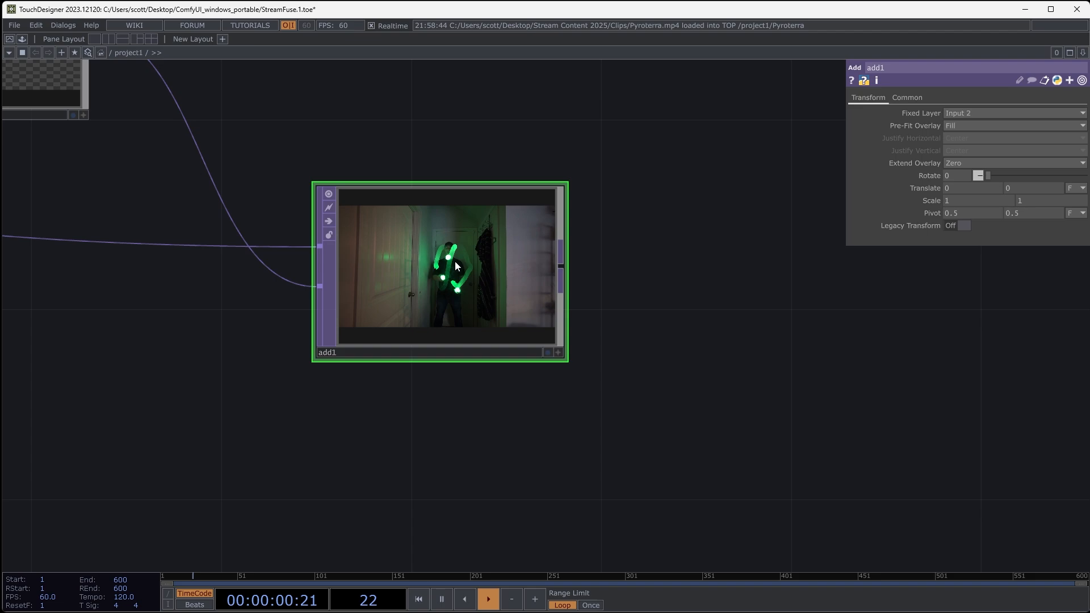
- Delete the Add operator
key("Delete")
left_click_drag(614, 322, 1004, 404)
scroll(587, 301, "down", 6)
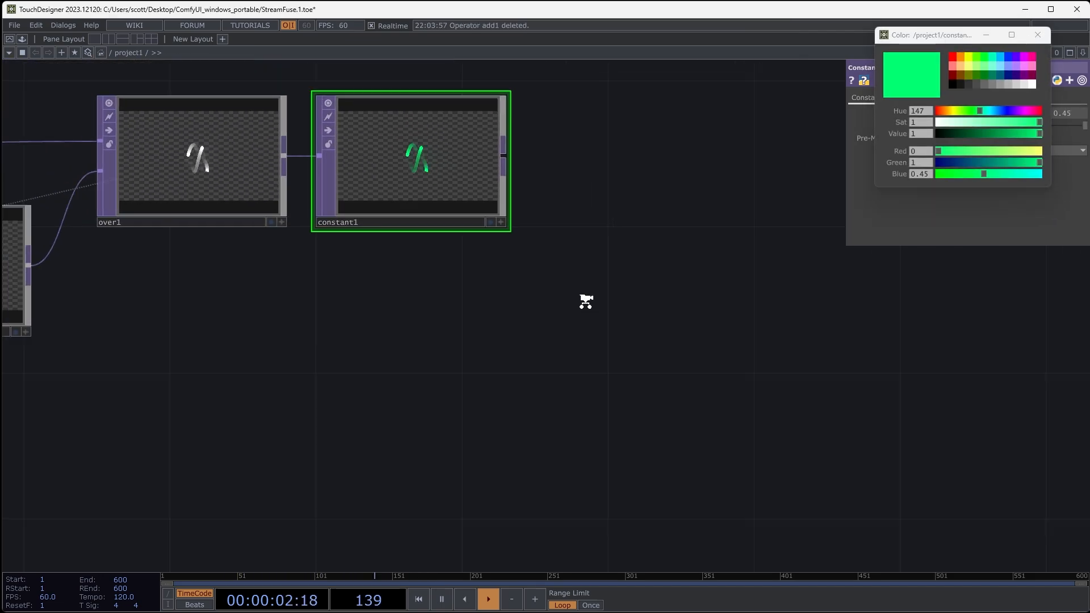
left_click_drag(503, 344, 608, 375)
left_click_drag(491, 362, 590, 370)
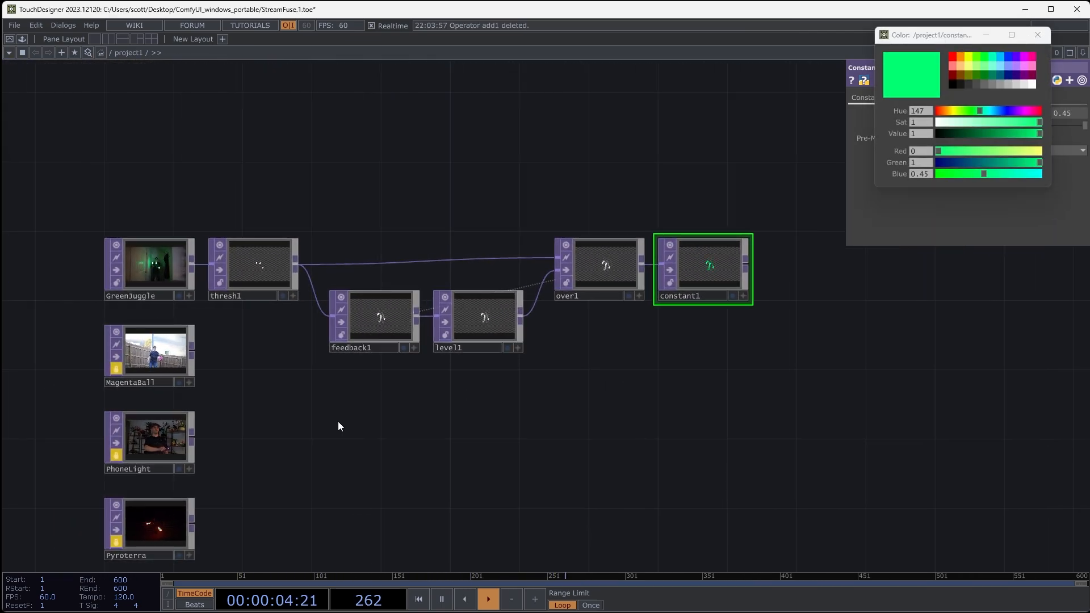
- Set the Threshold operator's pixel format to 32-bit float (RGBA) and inspect the trails in the Feedback output
left_click_drag(282, 333, 390, 333)
left_click(353, 284)
scroll(353, 284, "up", 3)
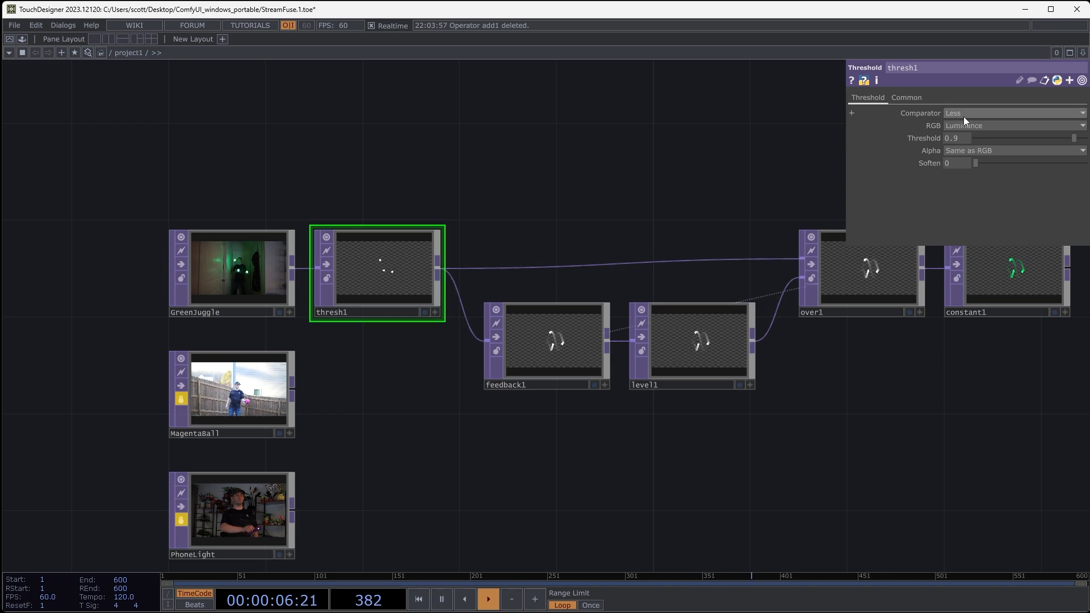
left_click(912, 99)
left_click(989, 237)
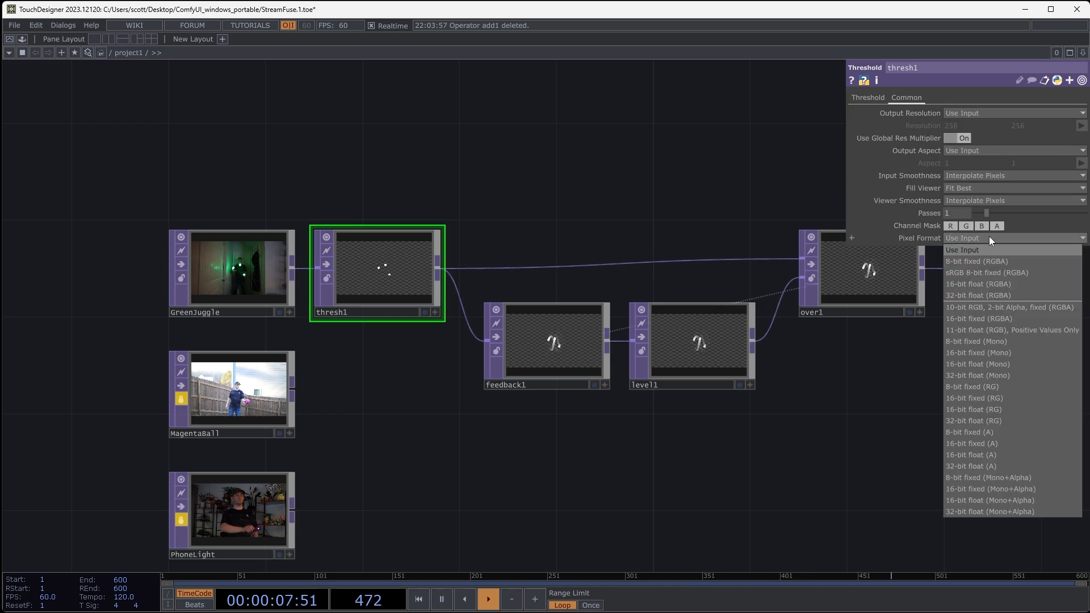
left_click(985, 295)
scroll(720, 459, "up", 2)
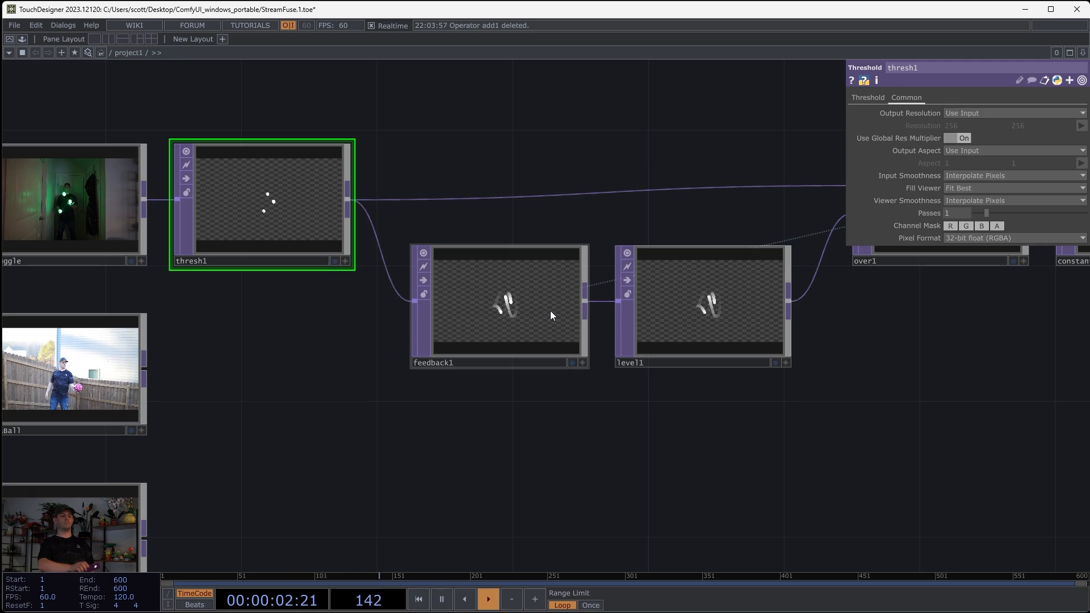
scroll(494, 306, "up", 5)
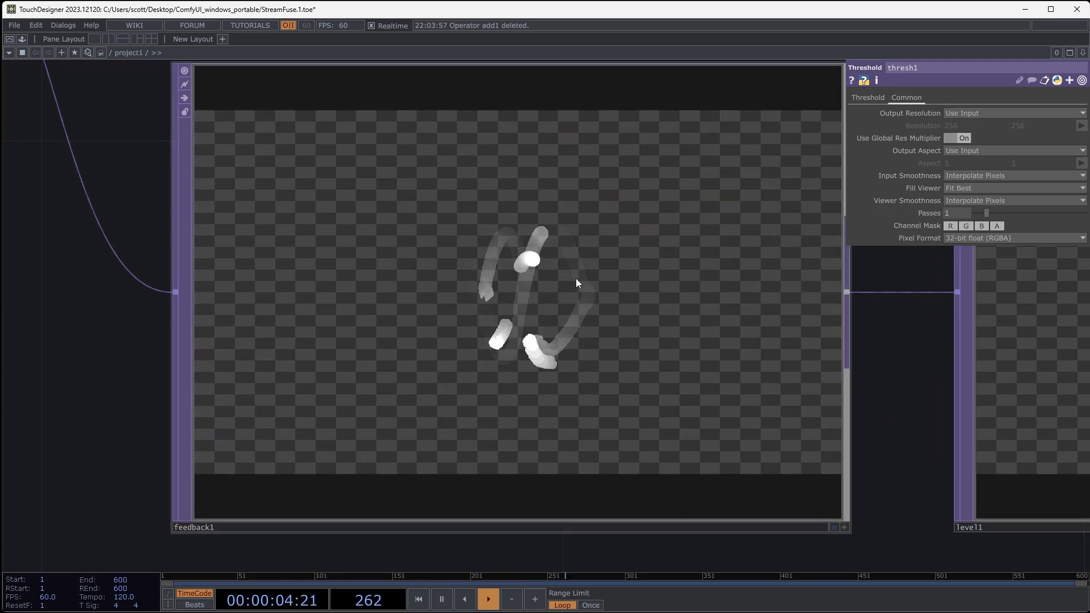
- Select the Over, Level and Feedback operators and collapse them into a single Base component
left_click(568, 302)
left_click(1005, 388)
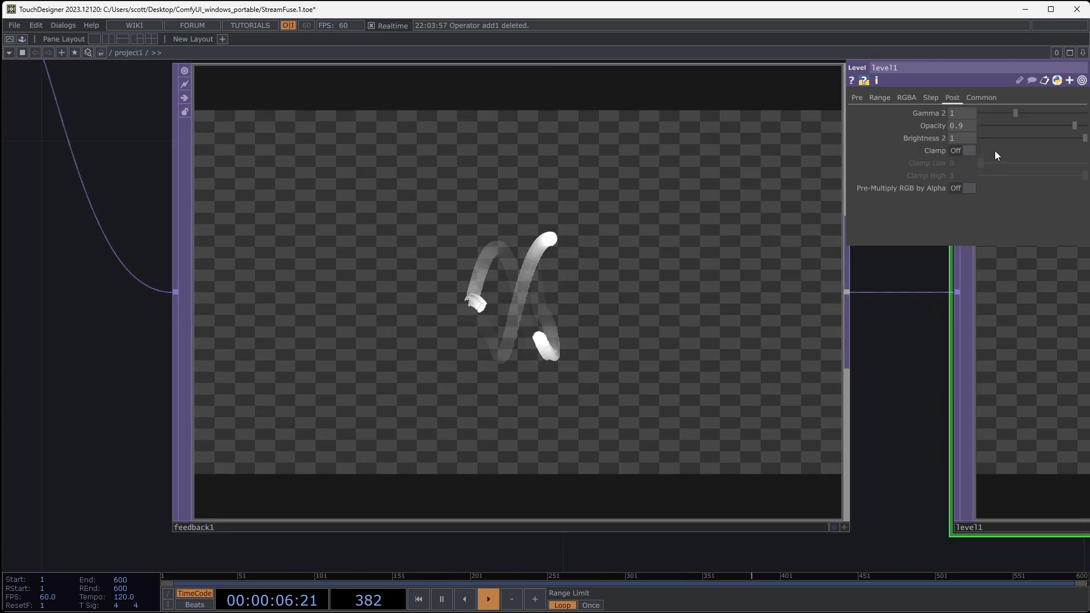
scroll(708, 445, "down", 5)
left_click_drag(817, 433, 653, 392)
left_click(659, 295)
left_click(526, 352, "shift")
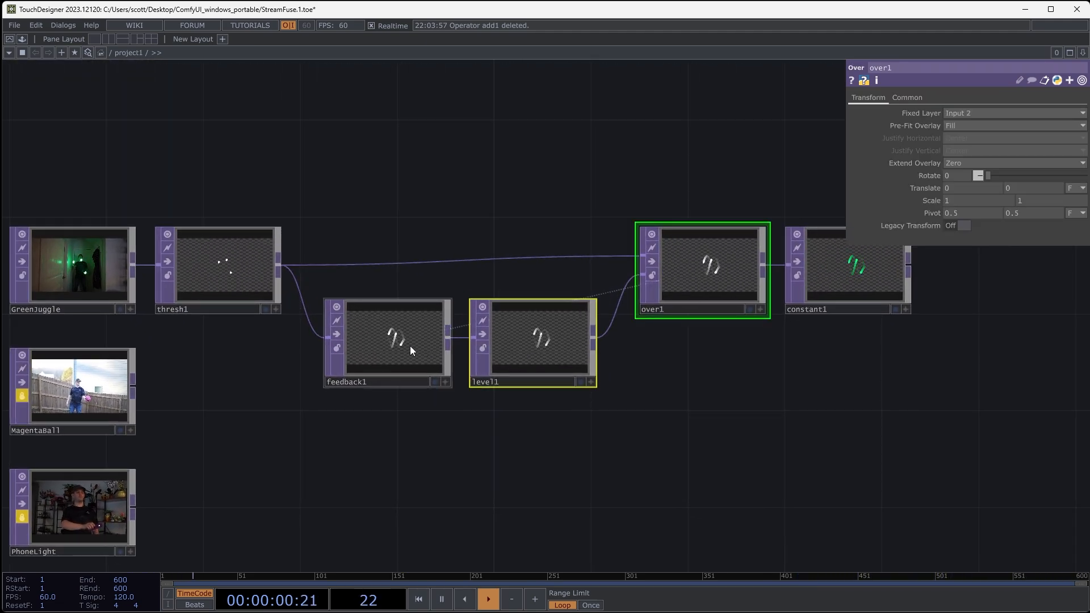
left_click(412, 349, "shift")
left_click_drag(716, 451, 697, 420)
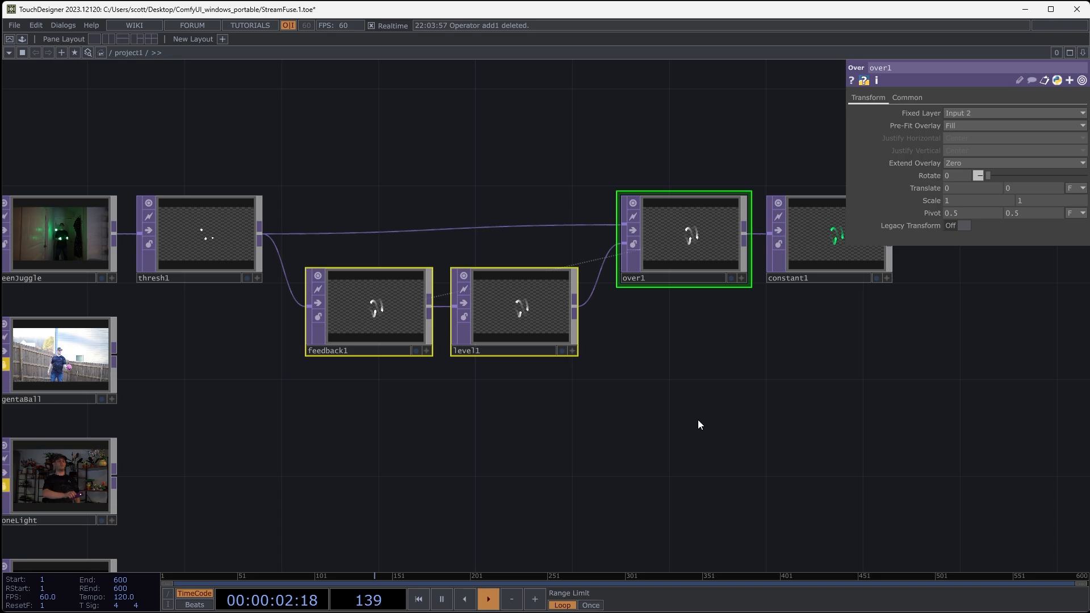
right_click(487, 417)
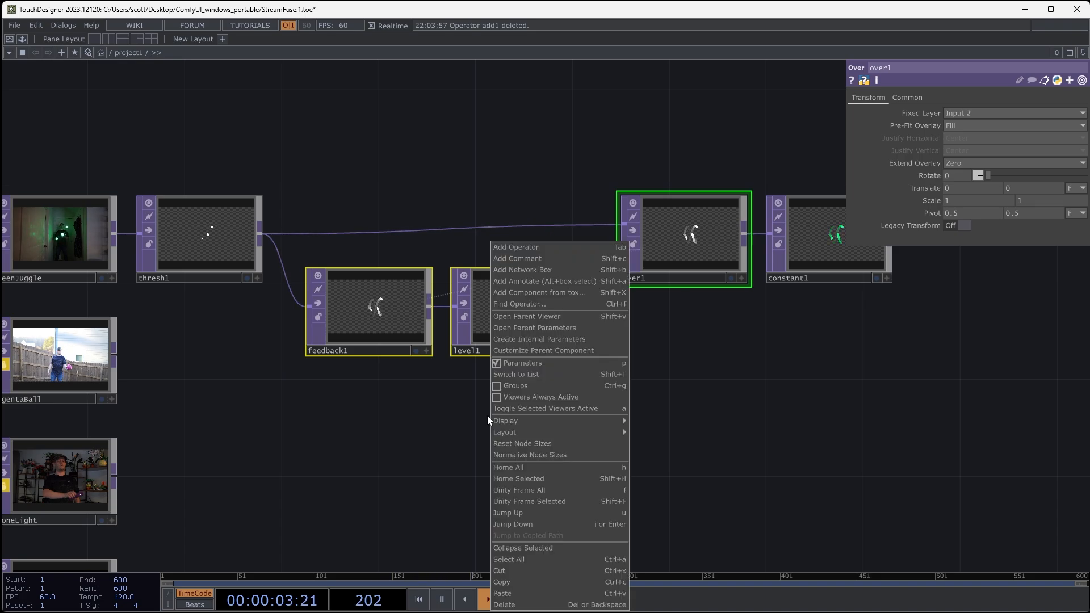
left_click(530, 548)
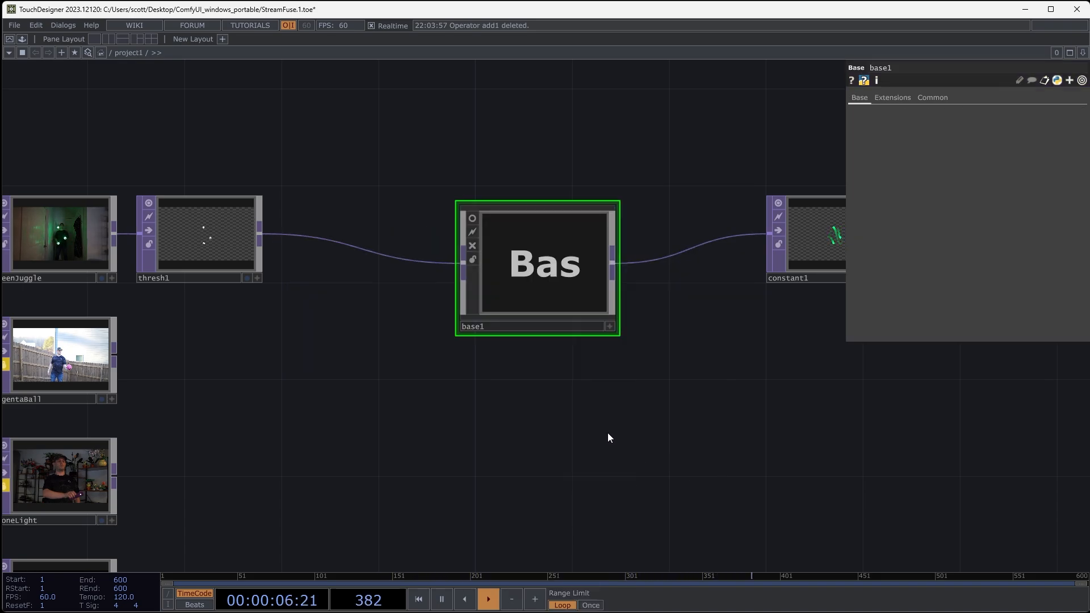
- Move the Base component beside Threshold and the Constant operator beside the Base, and enter the Base's internal network
left_click_drag(554, 298, 422, 280)
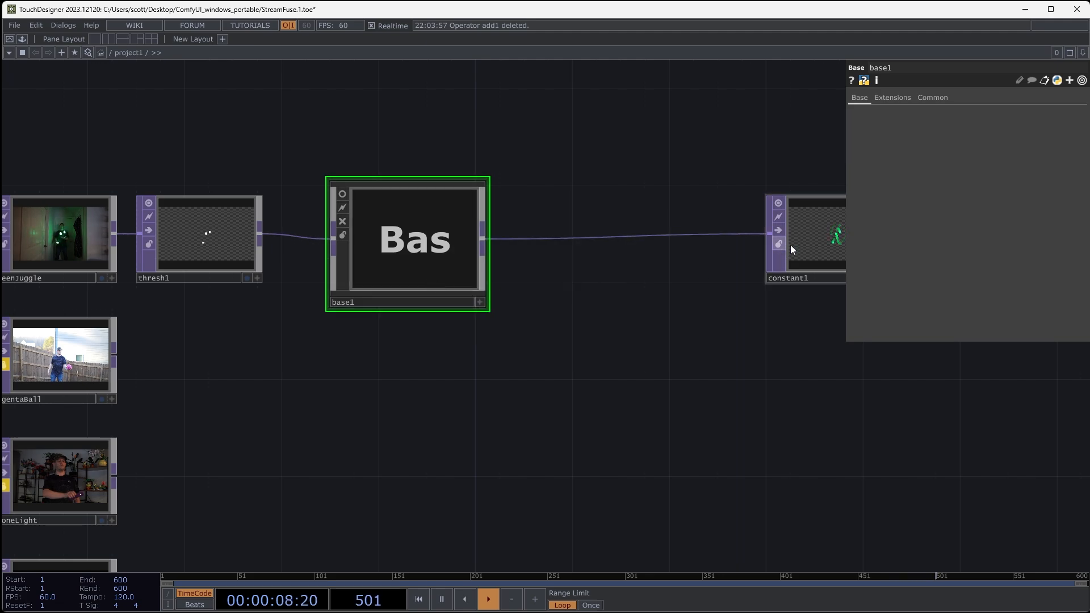
left_click_drag(806, 247, 563, 247)
left_click_drag(616, 389, 720, 406)
key("i")
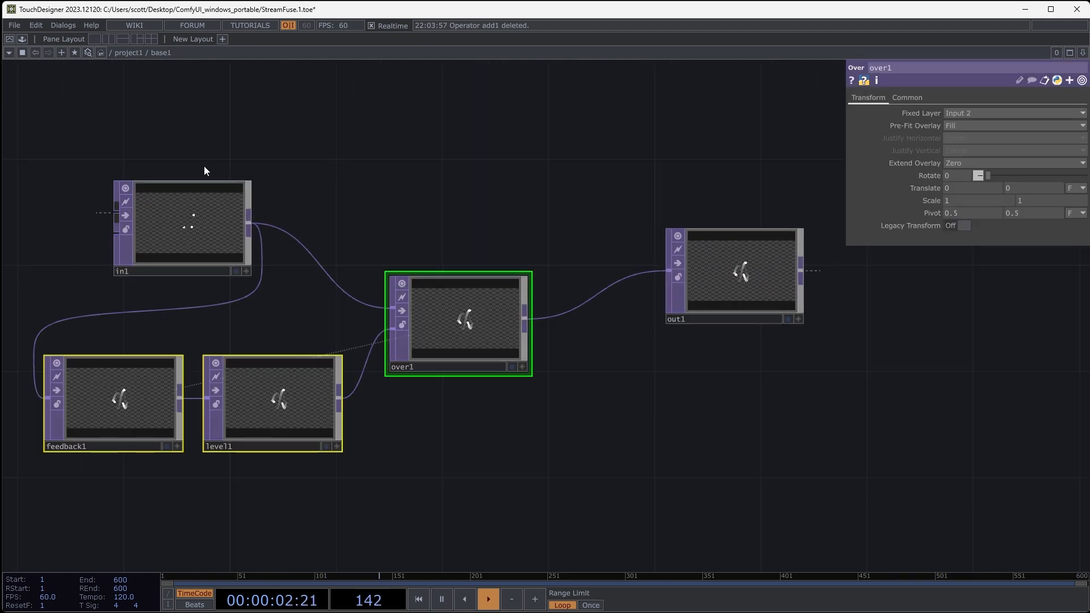
- Move the In and Out operators above the feedback loop inside the Base, and return to the project network
left_click_drag(231, 228, 179, 131)
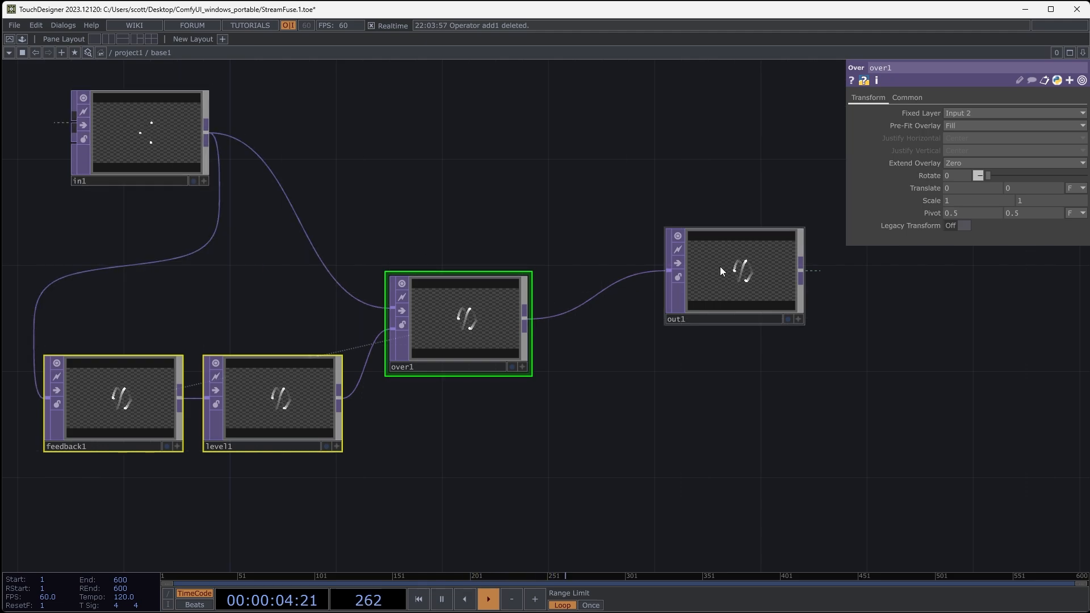
left_click_drag(720, 267, 710, 128)
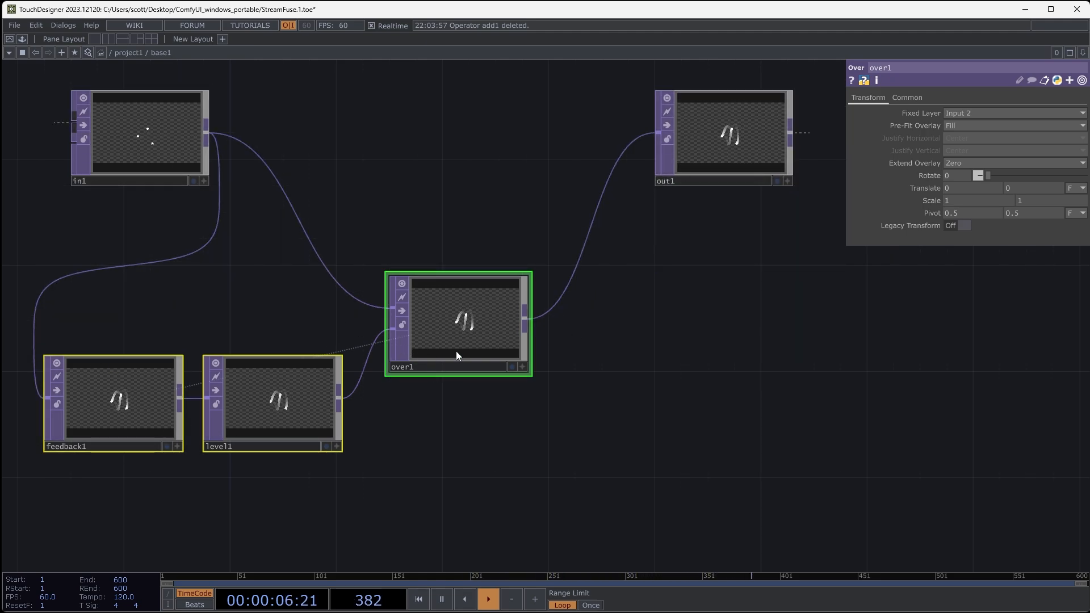
left_click(594, 395)
scroll(595, 395, "down", 6)
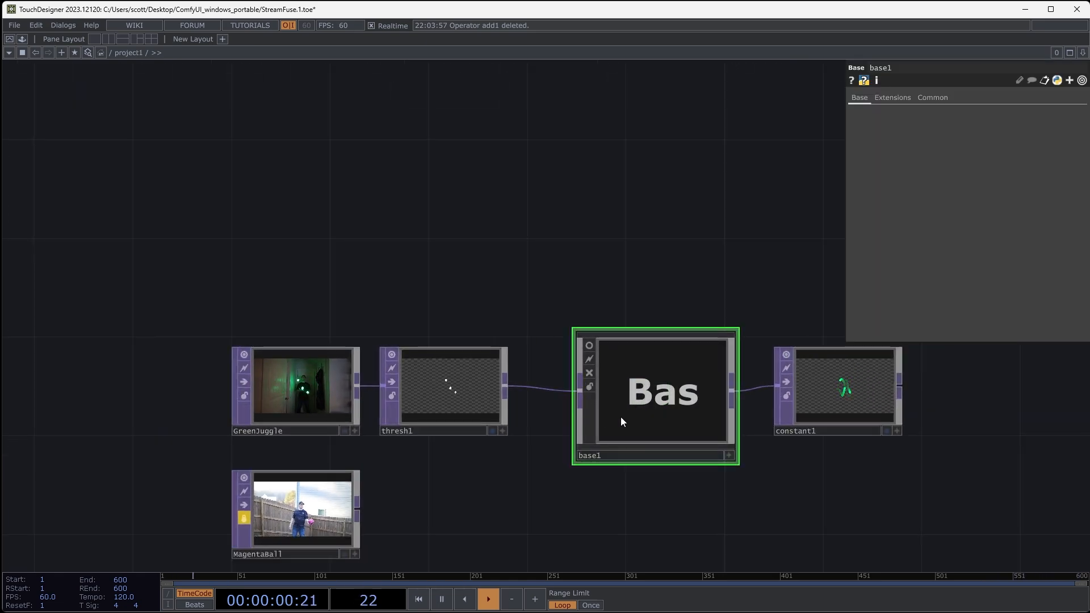
left_click_drag(746, 465, 691, 444)
scroll(663, 441, "up", 3)
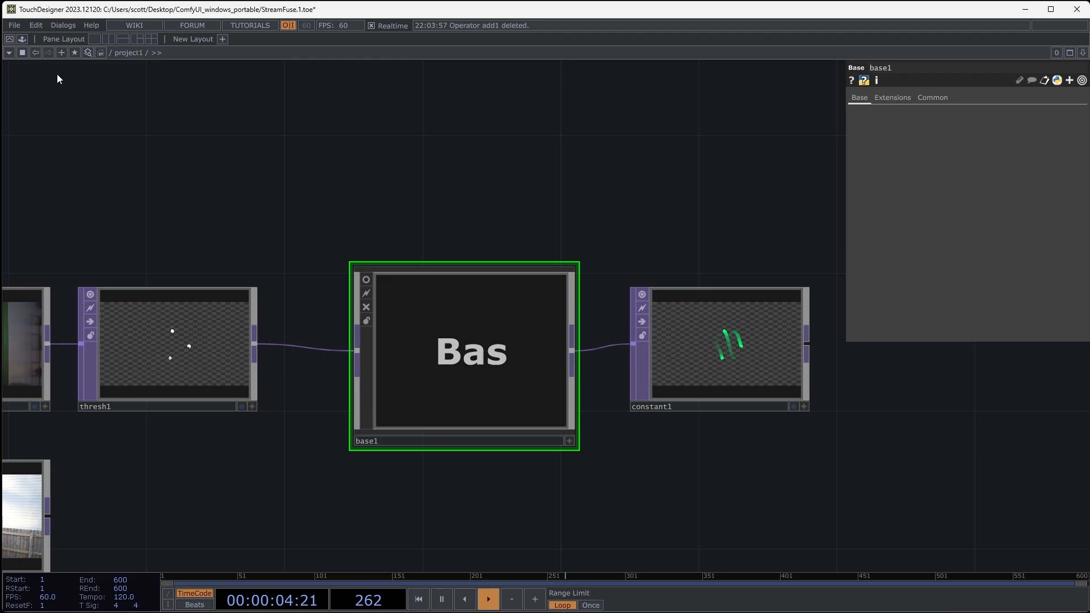
- Add the ready-made feedback component from the palette's ImageFilters above the Base component
left_click(22, 39)
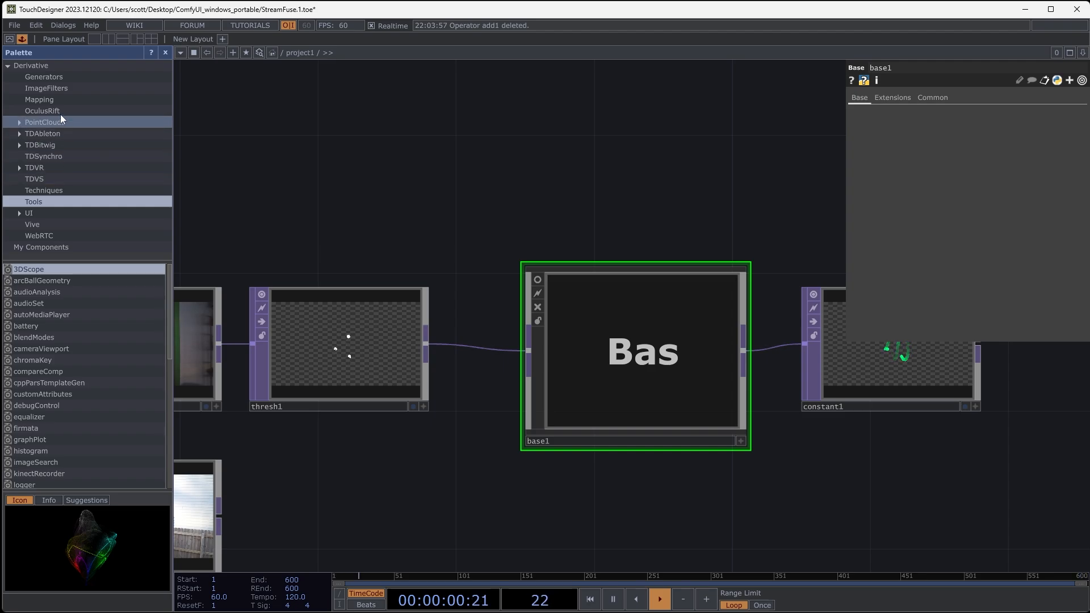
left_click(55, 90)
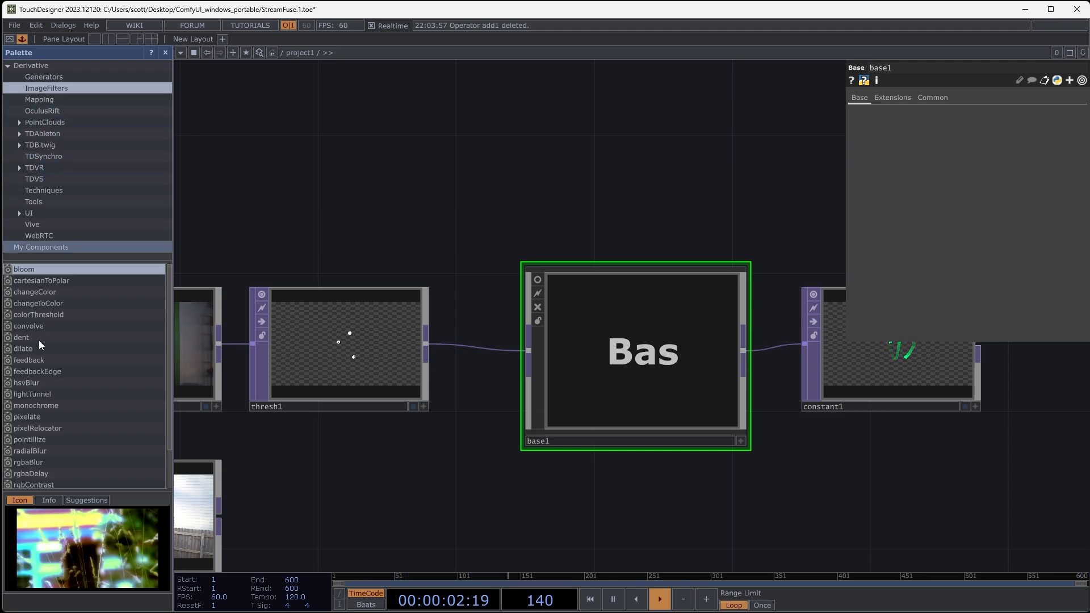
left_click(41, 365)
left_click_drag(39, 363, 555, 153)
left_click_drag(569, 194, 528, 249)
left_click_drag(395, 313, 358, 288)
- Try a Null operator on the feedback component's output and wire Threshold into the component's input
key("Tab")
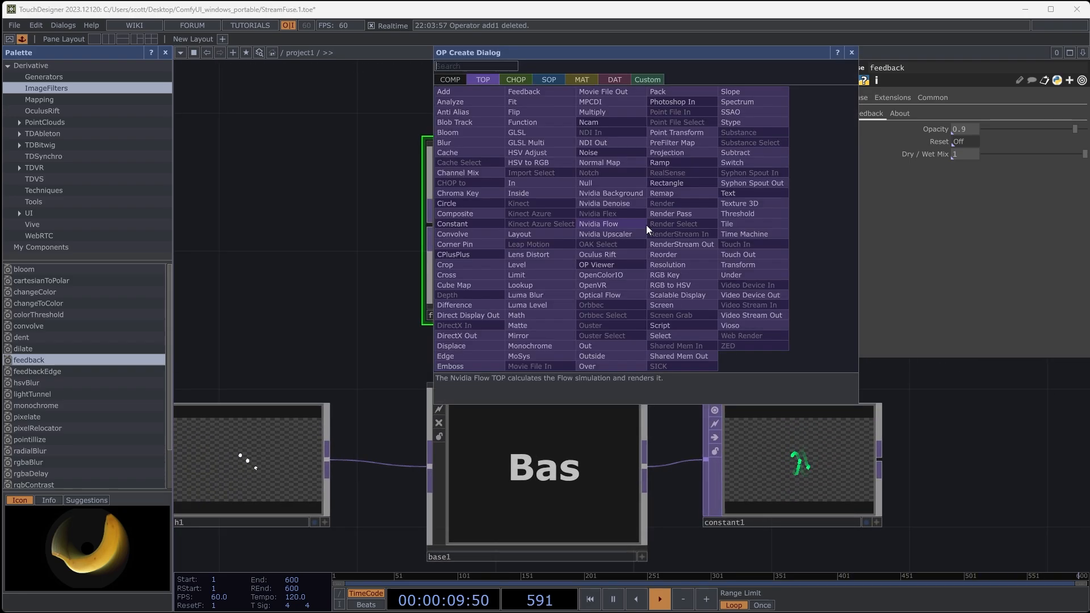
left_click(625, 182)
left_click(768, 228)
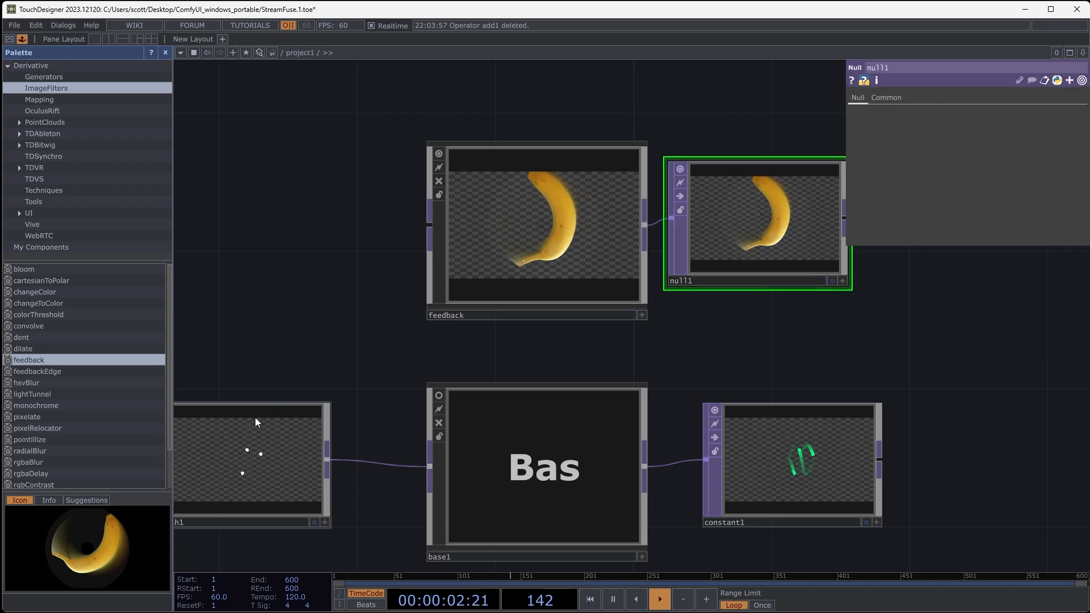
left_click_drag(328, 459, 407, 241)
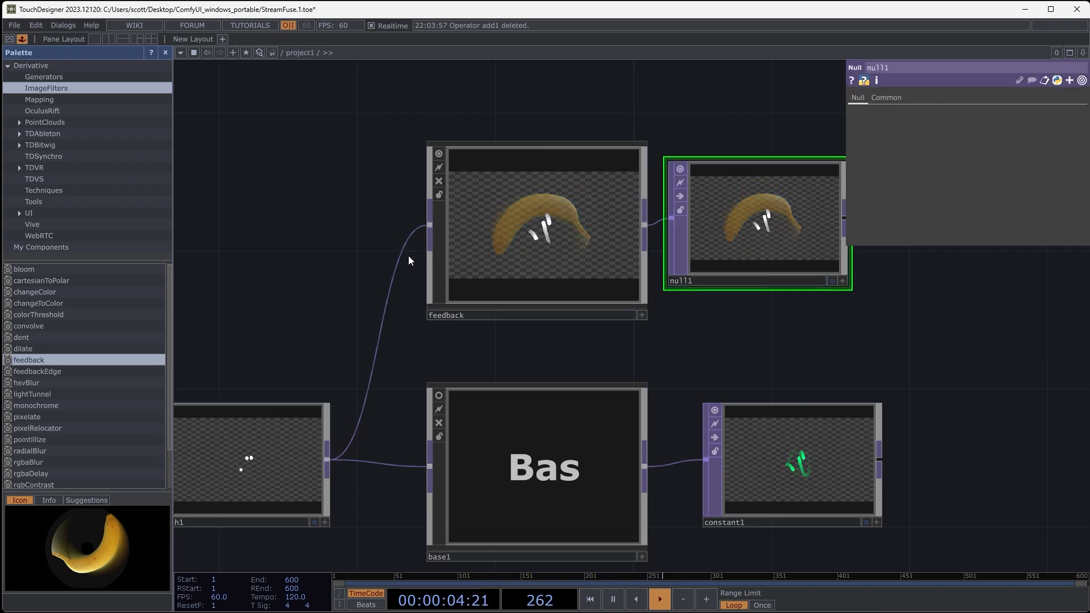
left_click_drag(715, 353, 639, 326)
left_click_drag(663, 231, 698, 232)
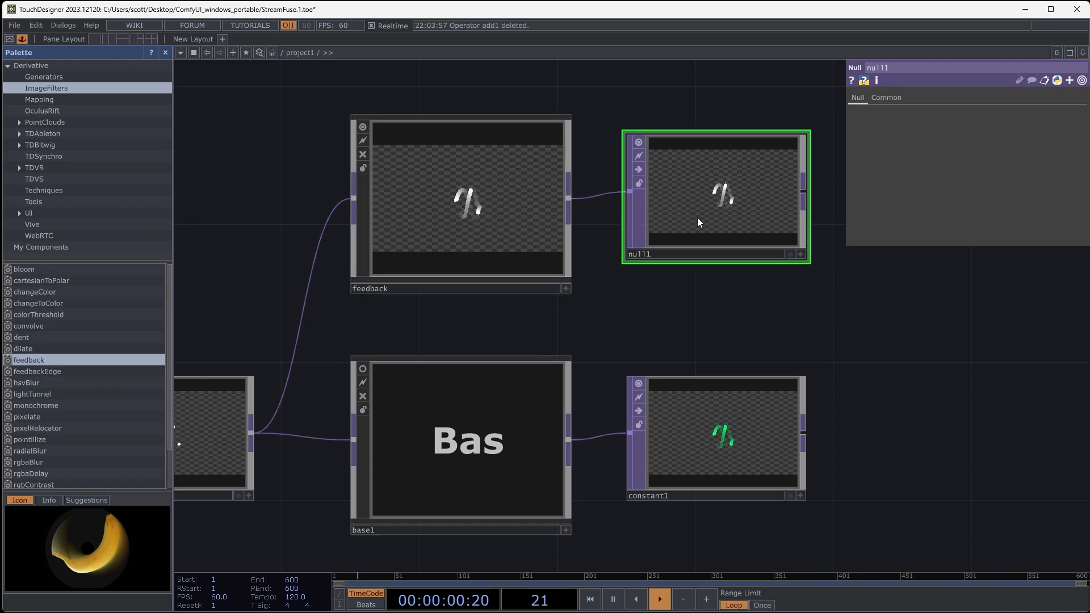
key("Delete")
- Examine the feedback component's internal network, including the Level operator's opacity expression and the Over operator's settings
left_click(452, 226)
key("i")
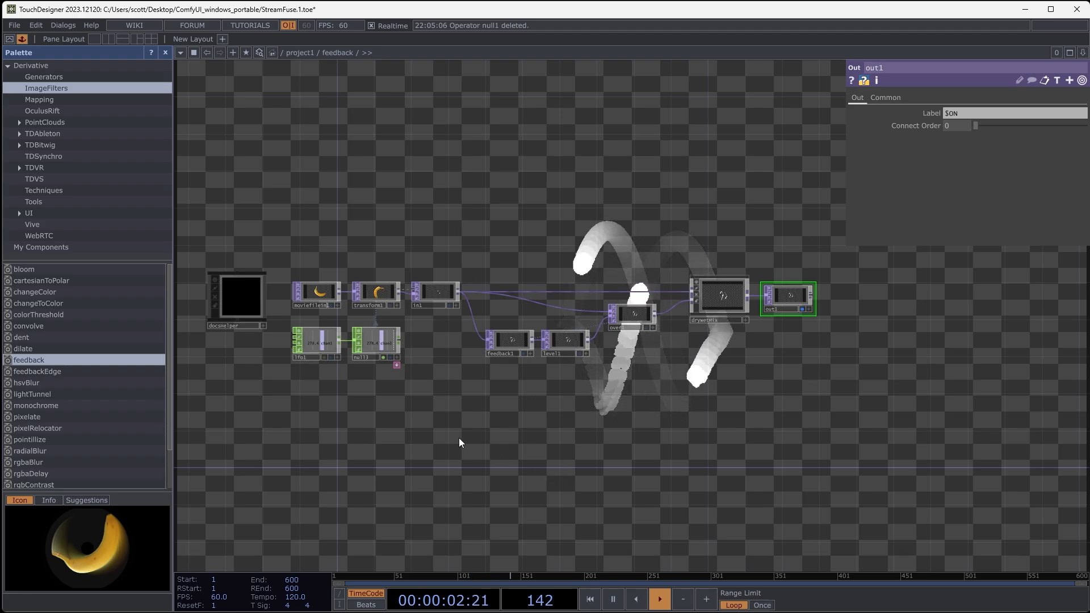
left_click_drag(459, 438, 406, 433)
scroll(276, 292, "up", 3)
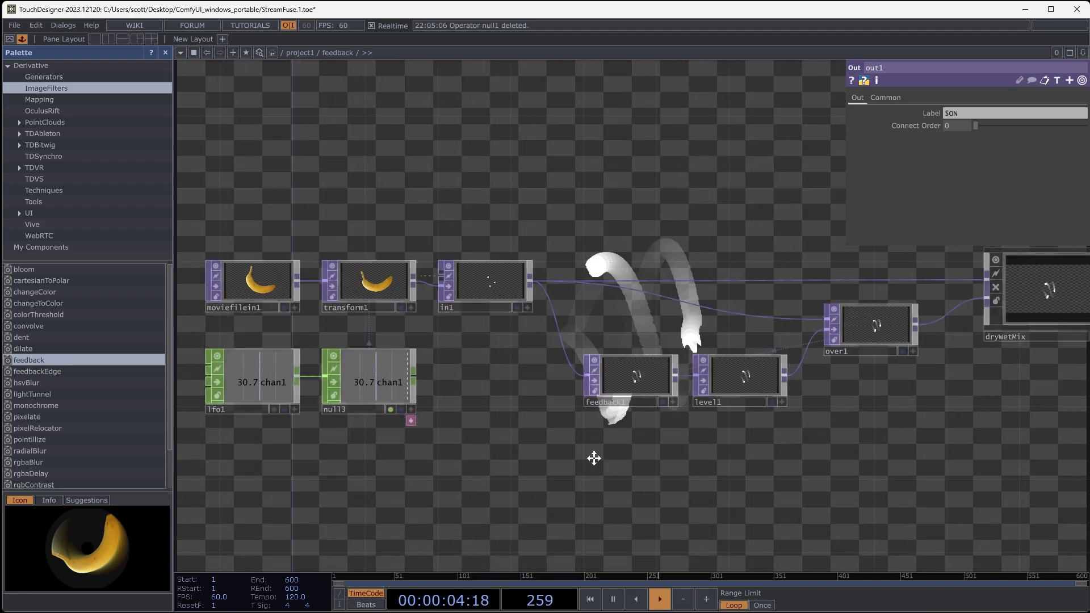
left_click_drag(593, 458, 479, 443)
scroll(528, 435, "up", 4)
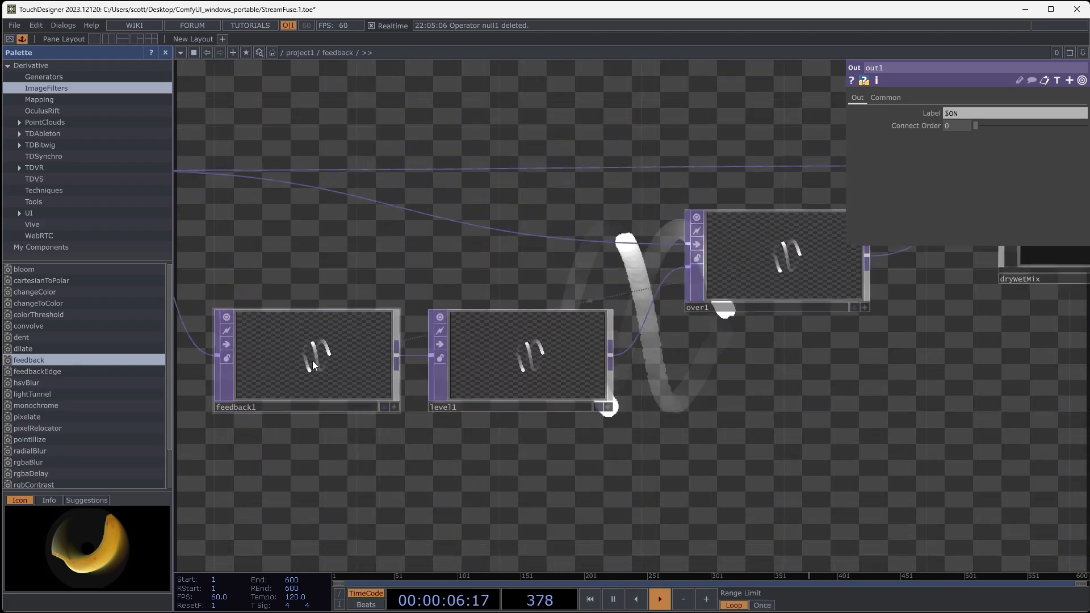
left_click(312, 360)
left_click(525, 356)
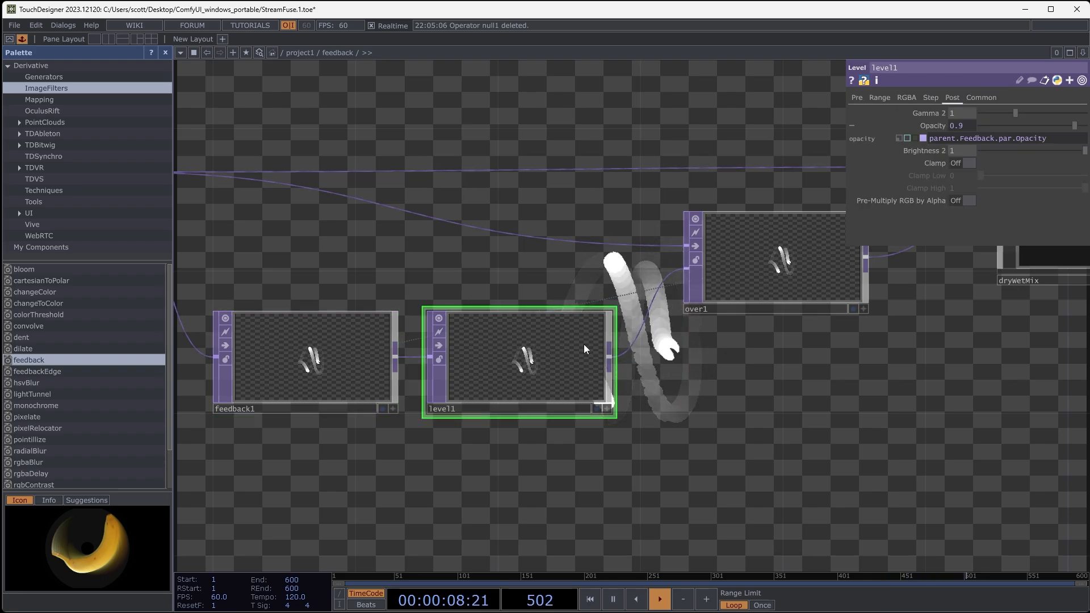
left_click_drag(948, 365, 826, 426)
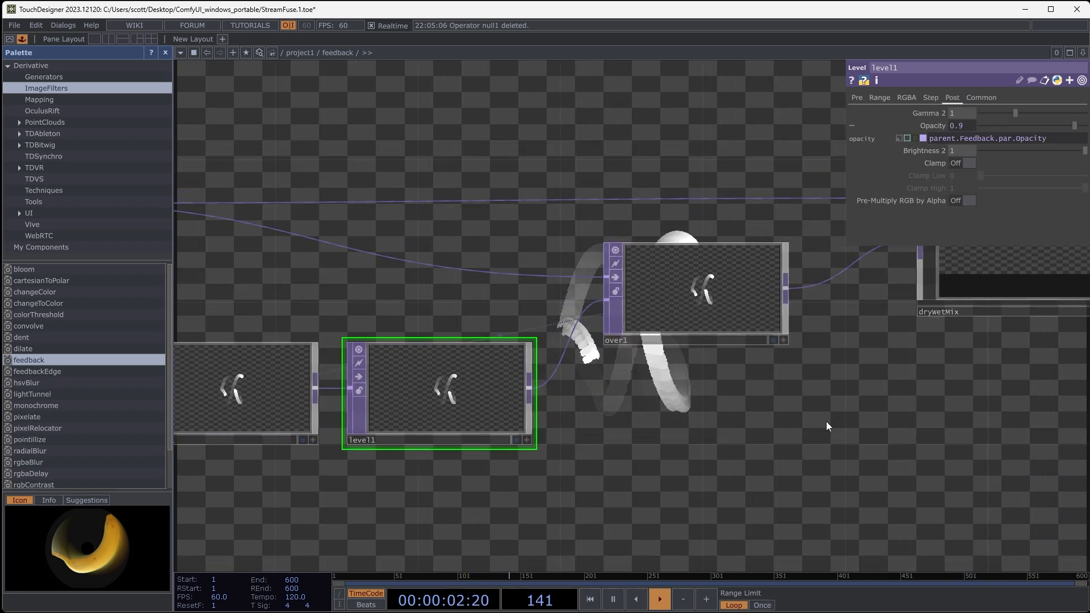
left_click(634, 255)
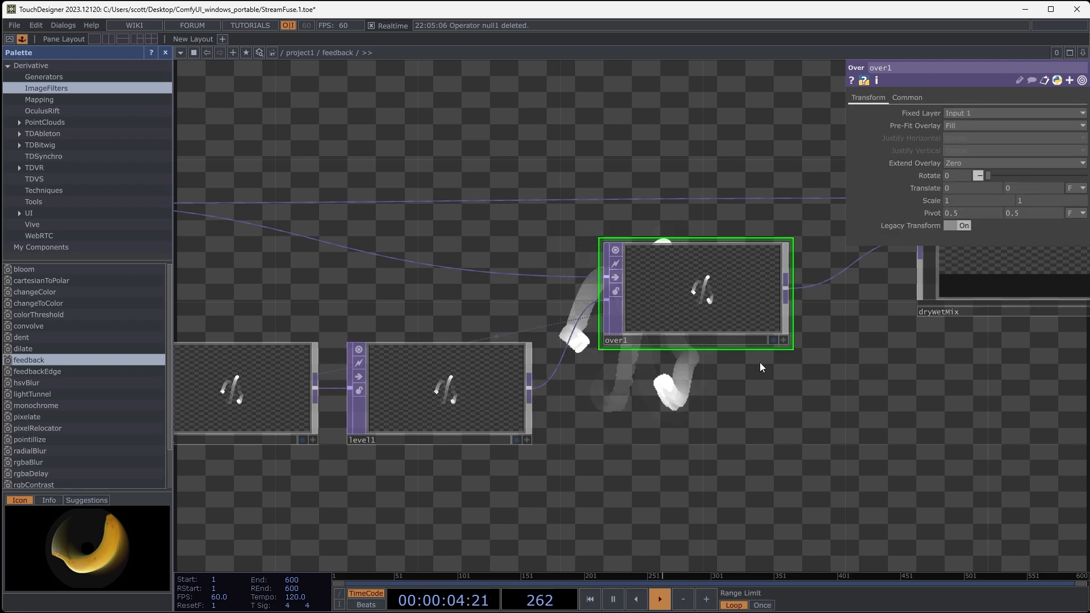
left_click_drag(489, 357, 595, 268)
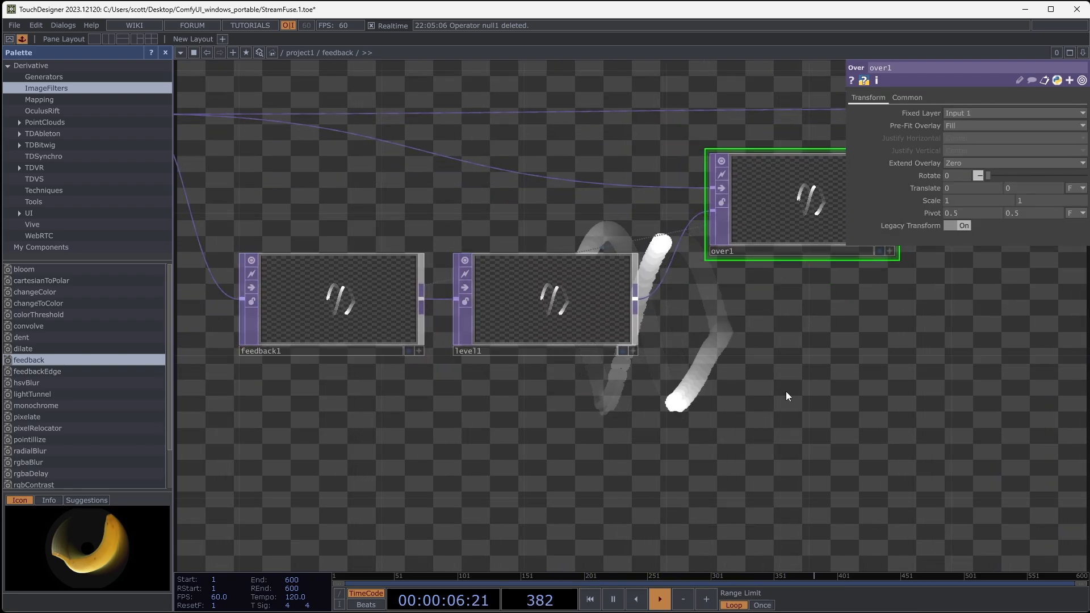
scroll(786, 396, "down", 10)
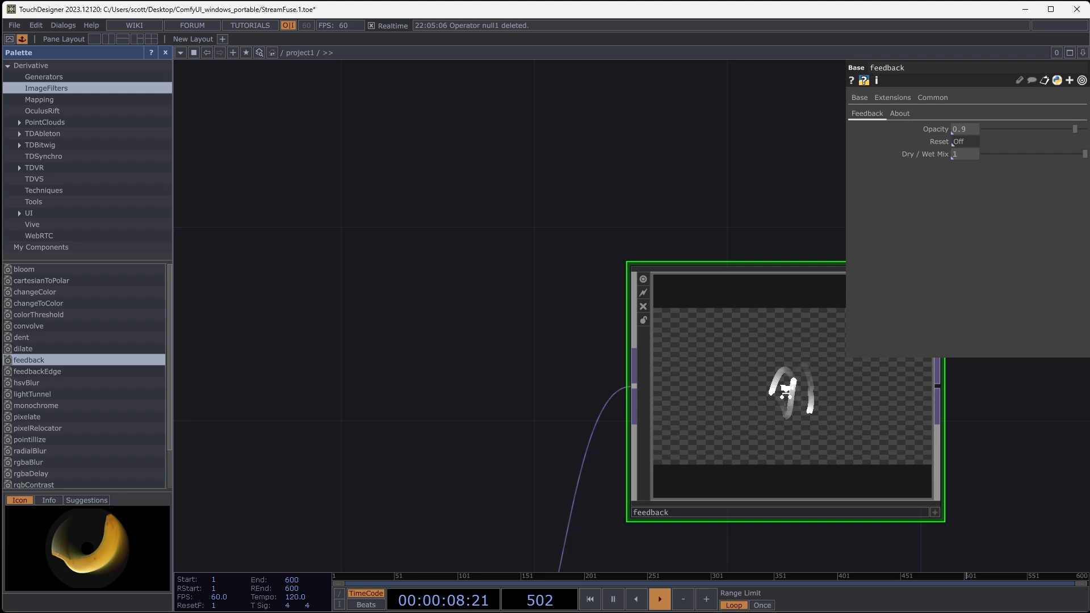
scroll(786, 391, "down", 3)
left_click_drag(488, 398, 318, 230)
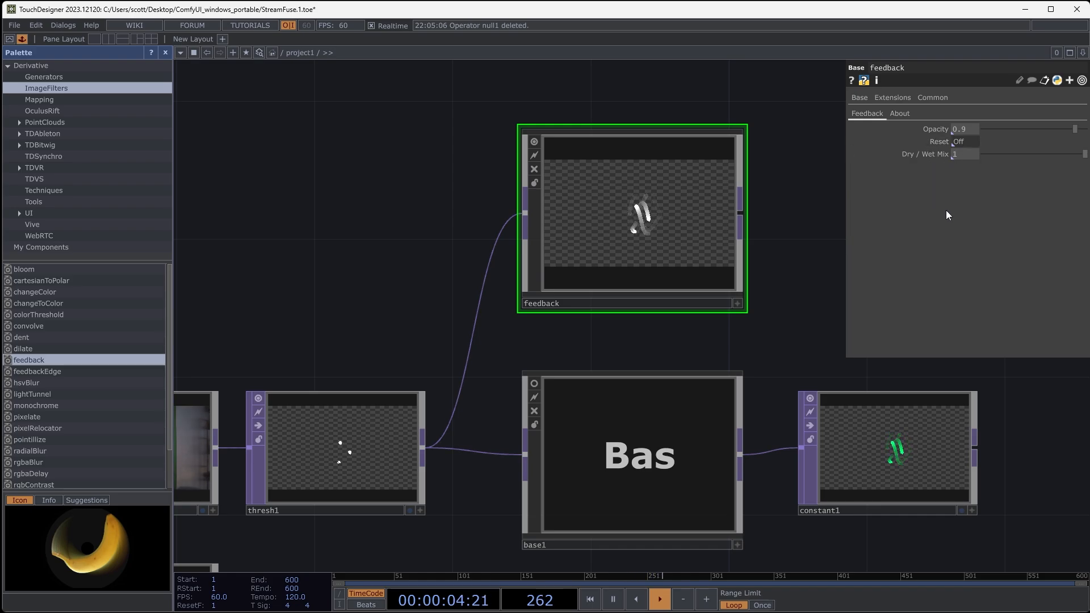
- Delete the palette feedback component above the Base
left_click_drag(782, 275, 755, 213)
left_click(630, 379)
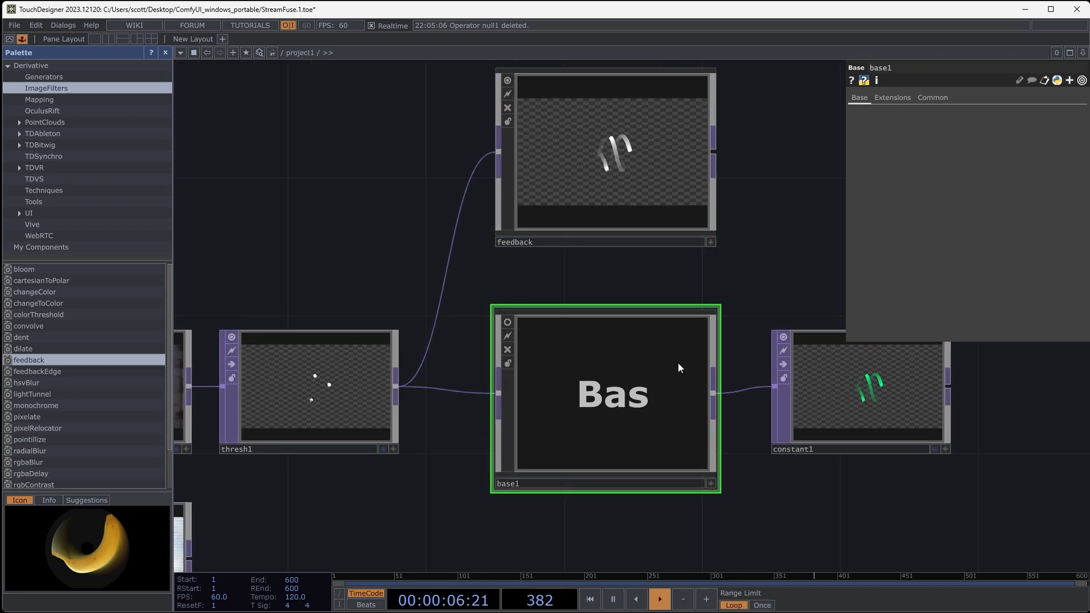
left_click(615, 182)
key("Delete")
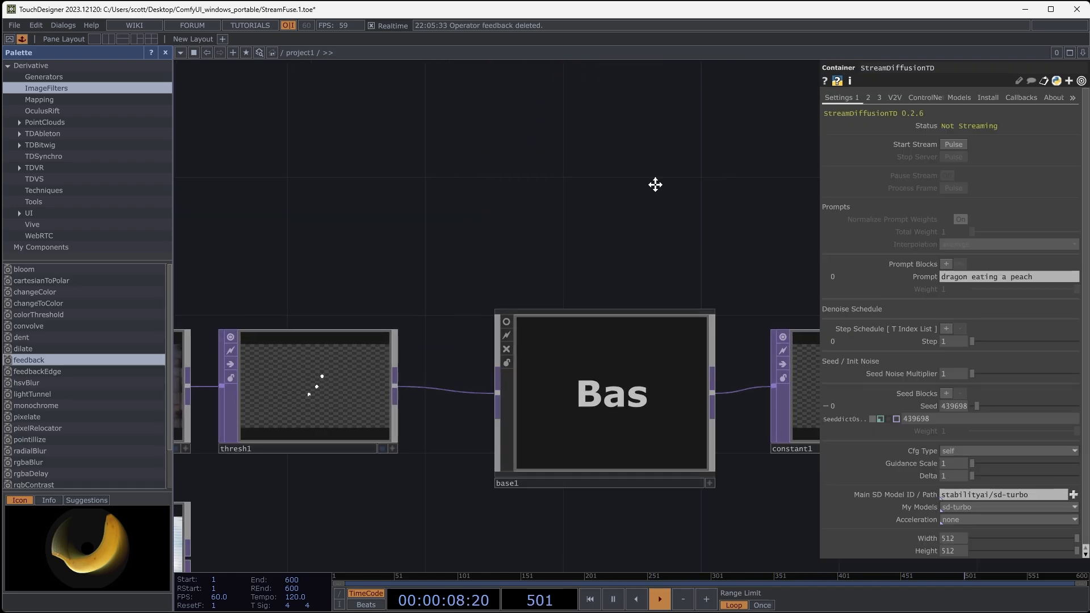
- Open the Component Editor for the Base component, place it beside the work area, and enter the Base's internal network
left_click_drag(655, 184, 509, 119)
left_click(475, 308)
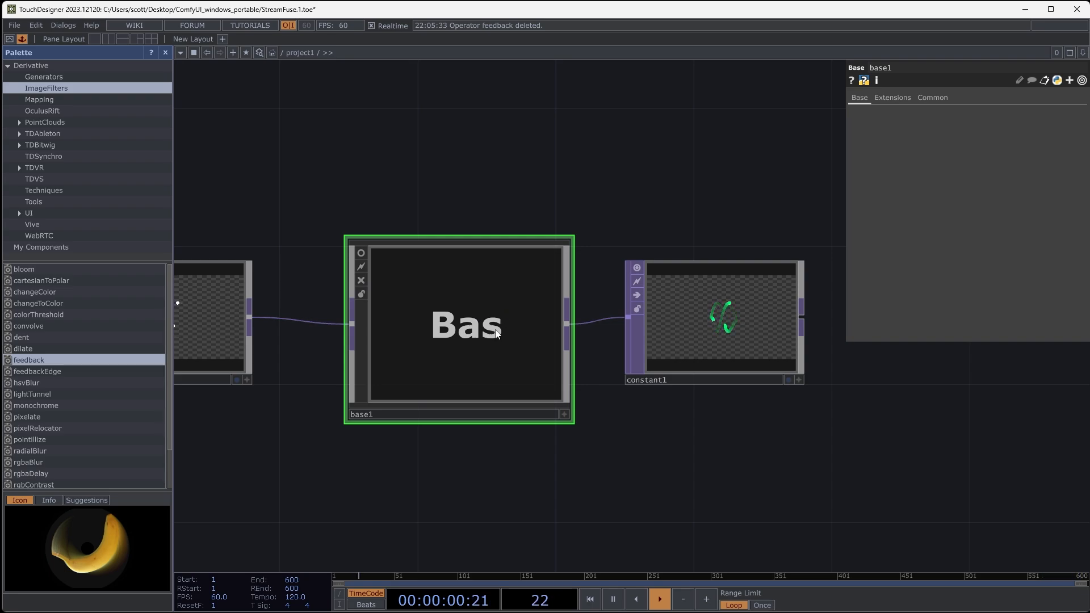
right_click(492, 320)
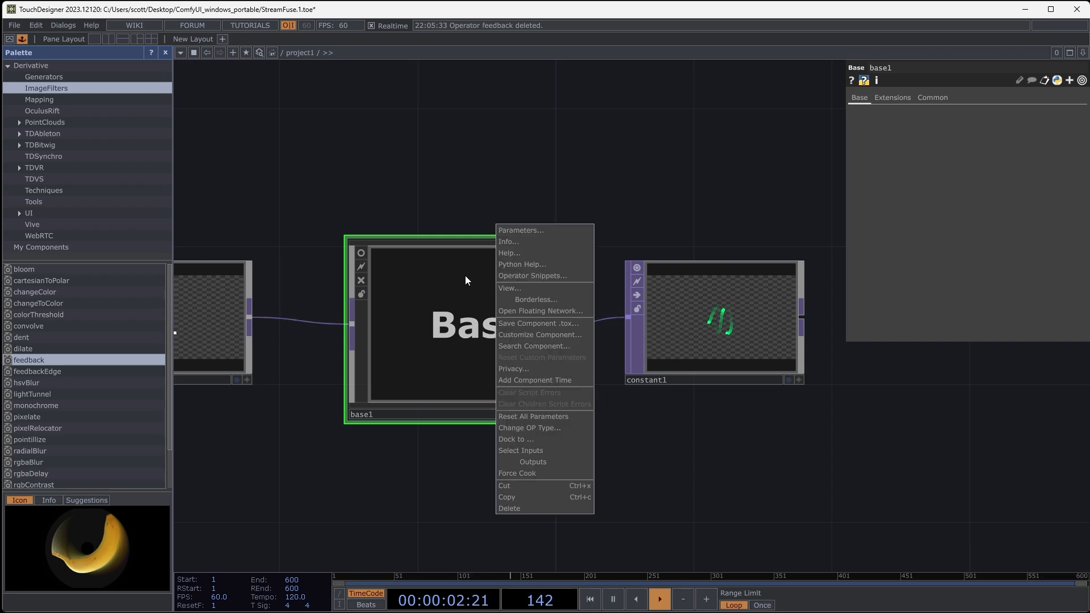
left_click(505, 332)
left_click_drag(496, 125, 320, 112)
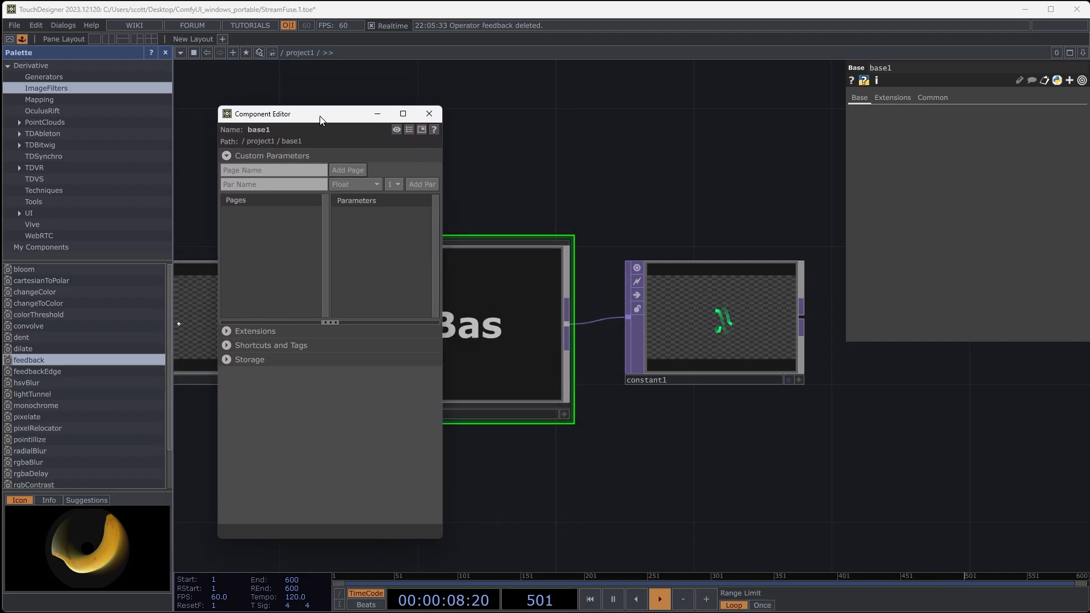
left_click_drag(614, 470, 705, 462)
key("i")
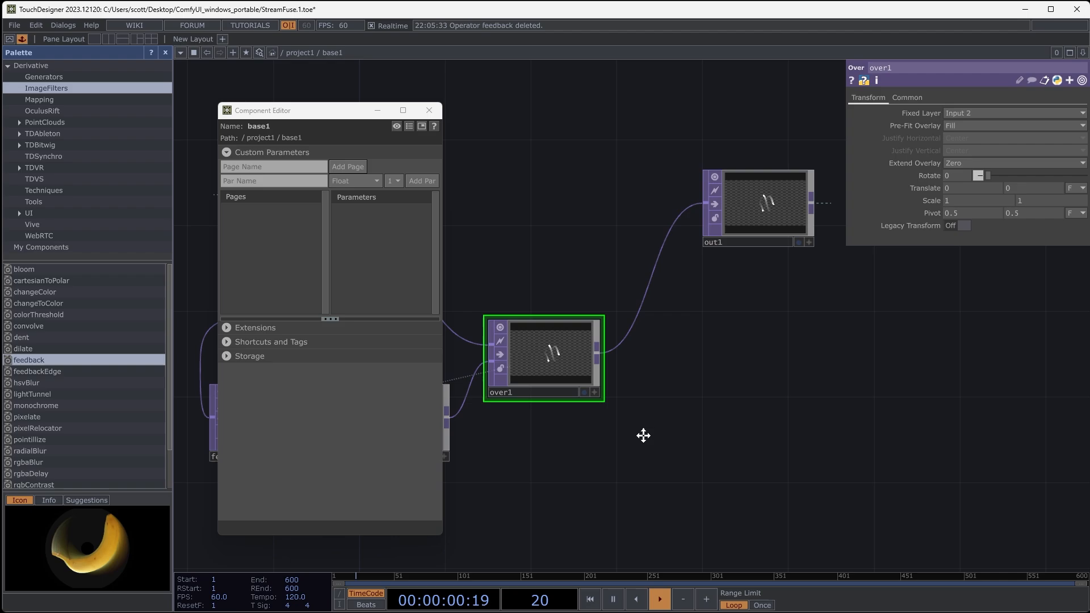
- Add the Level operator's Opacity to the Base as a custom parameter bound as master, and inspect the resulting binding
left_click_drag(642, 435, 780, 405)
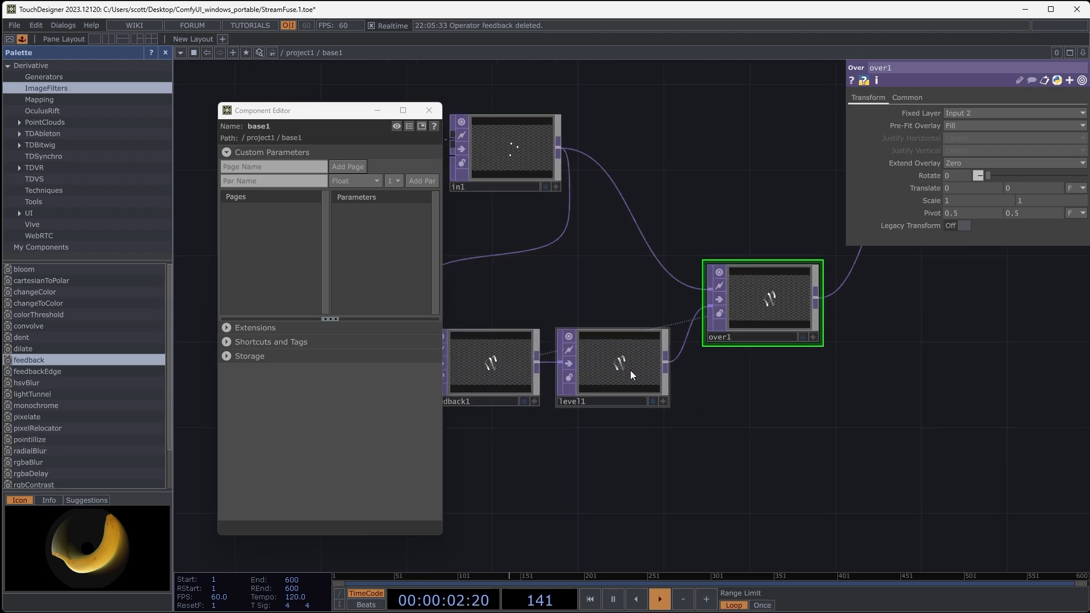
left_click(625, 365)
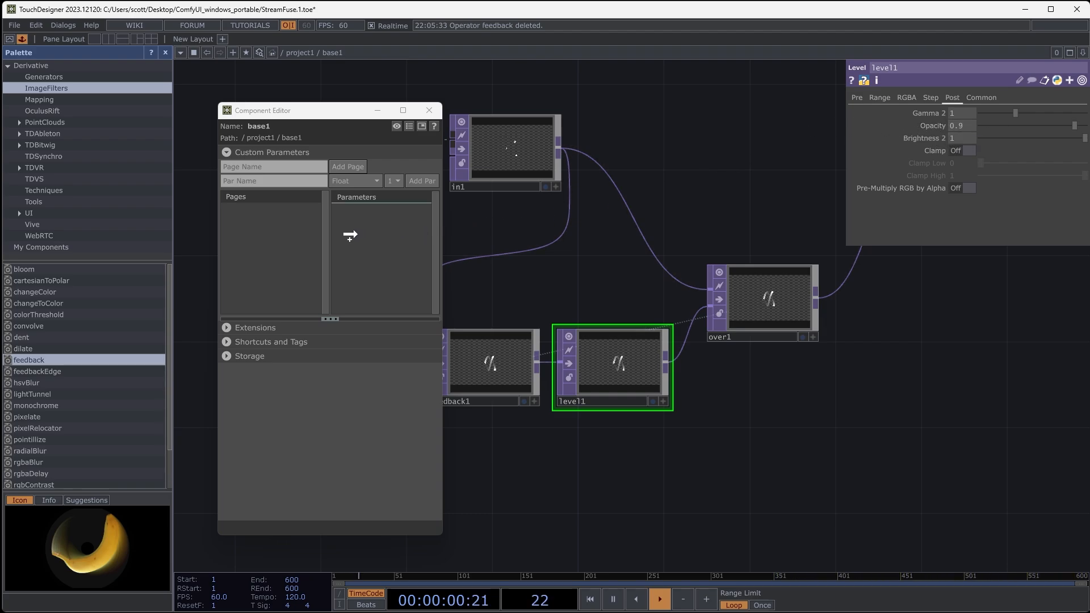
left_click_drag(350, 238, 357, 238)
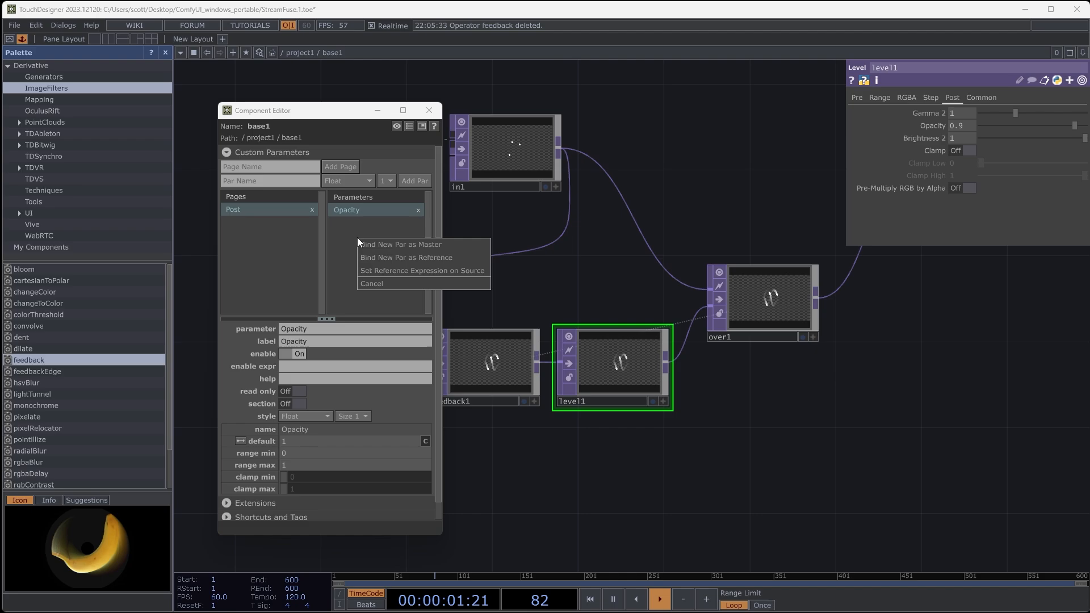
left_click(393, 247)
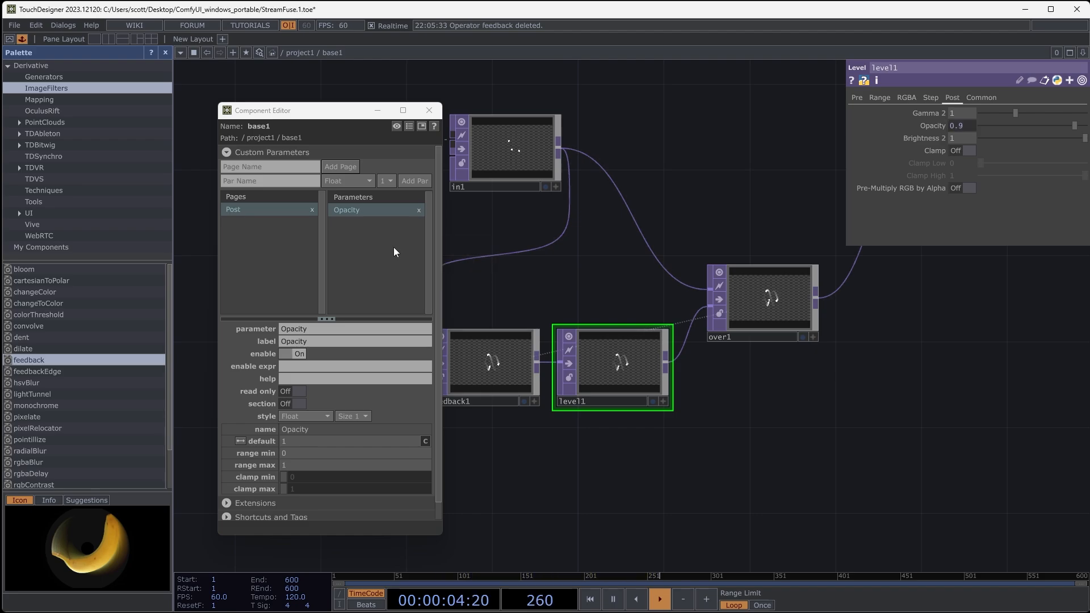
left_click(429, 111)
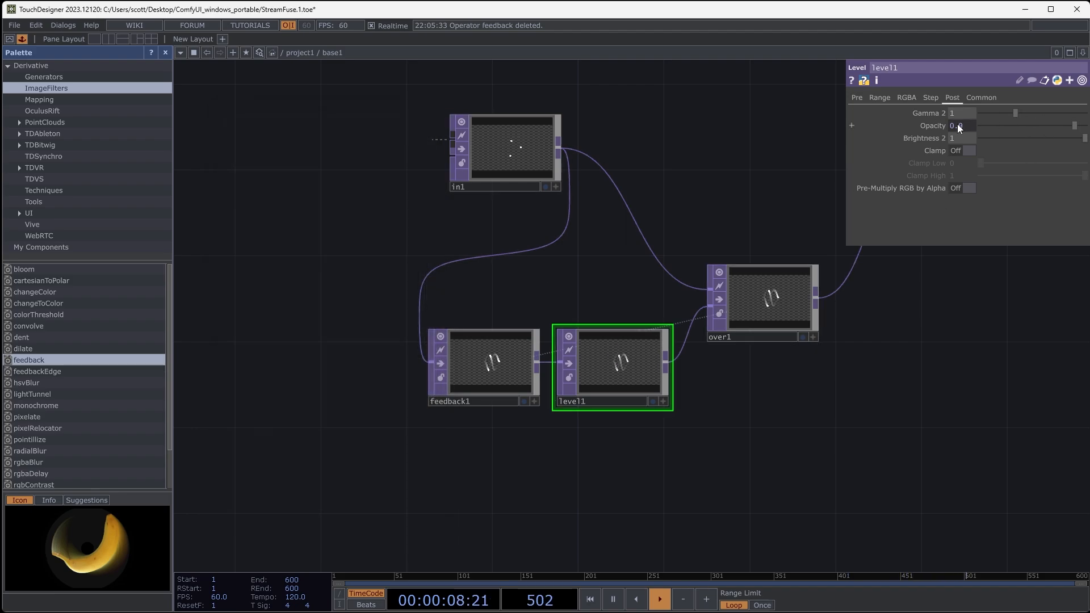
left_click(931, 126)
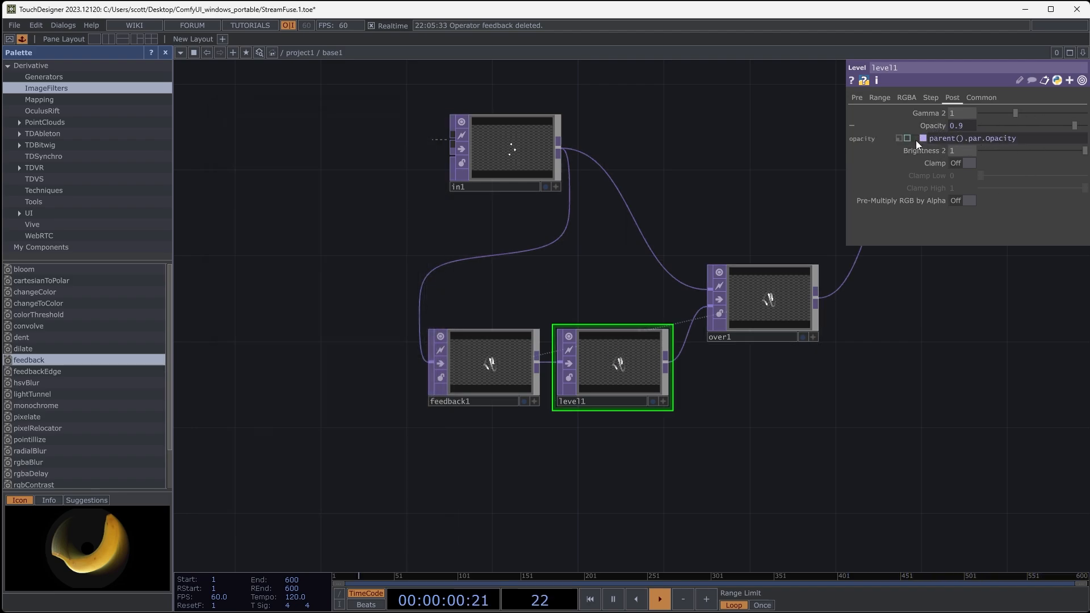
- Return to the project network and set the Base's custom Opacity parameter to 0 while viewing the Constant output
key("u")
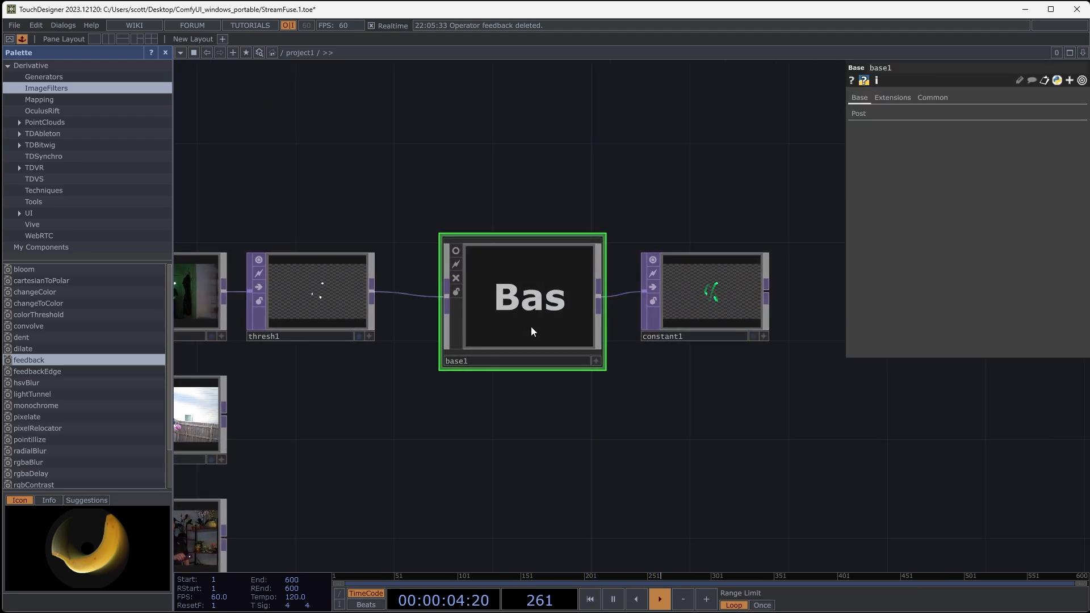
left_click(859, 119)
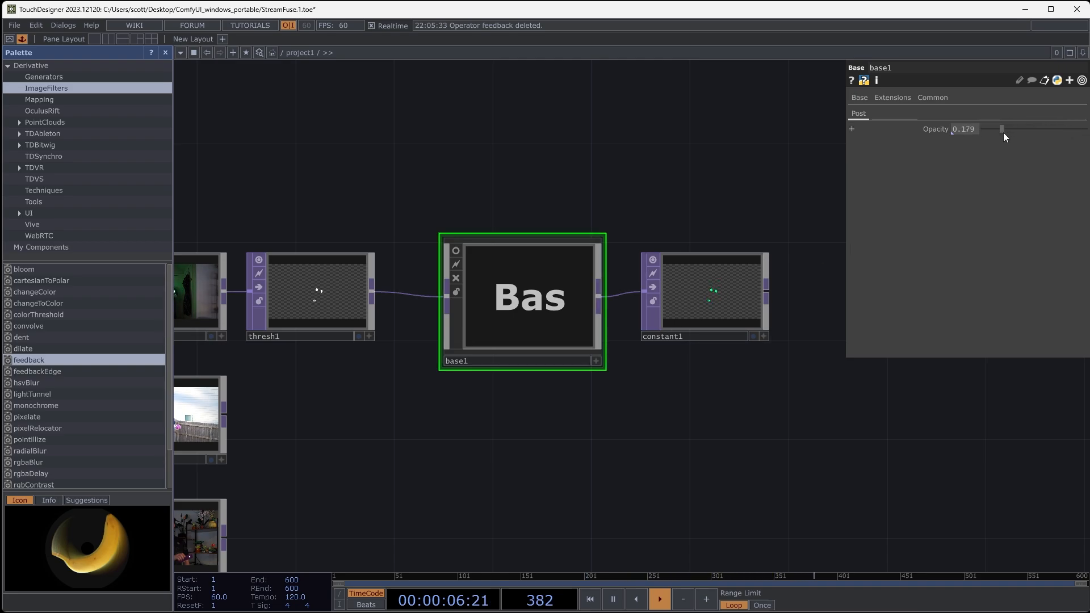
scroll(737, 297, "up", 5)
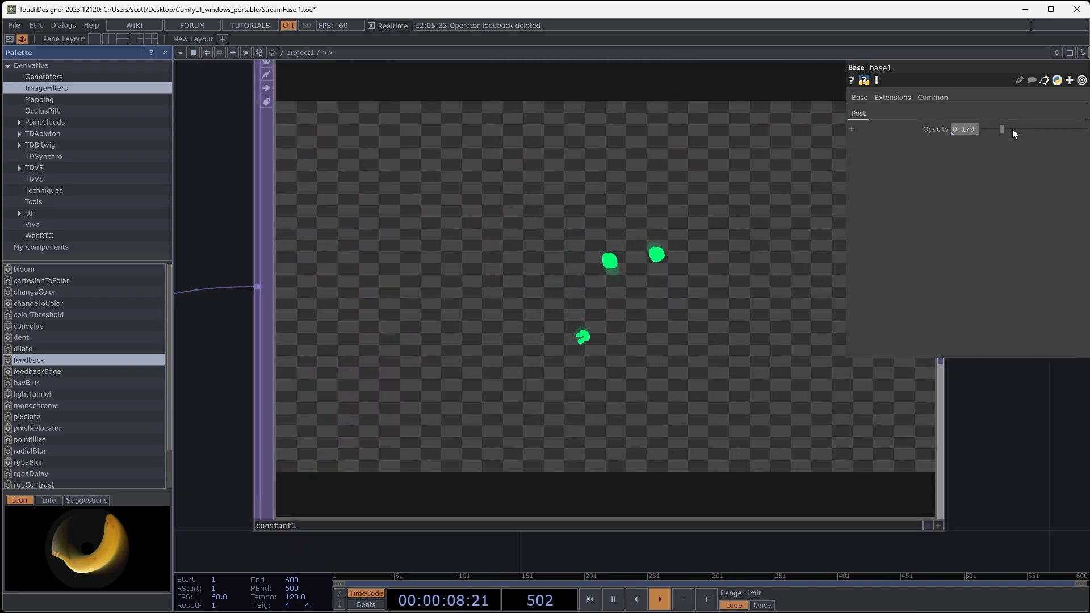
left_click_drag(1002, 129, 970, 134)
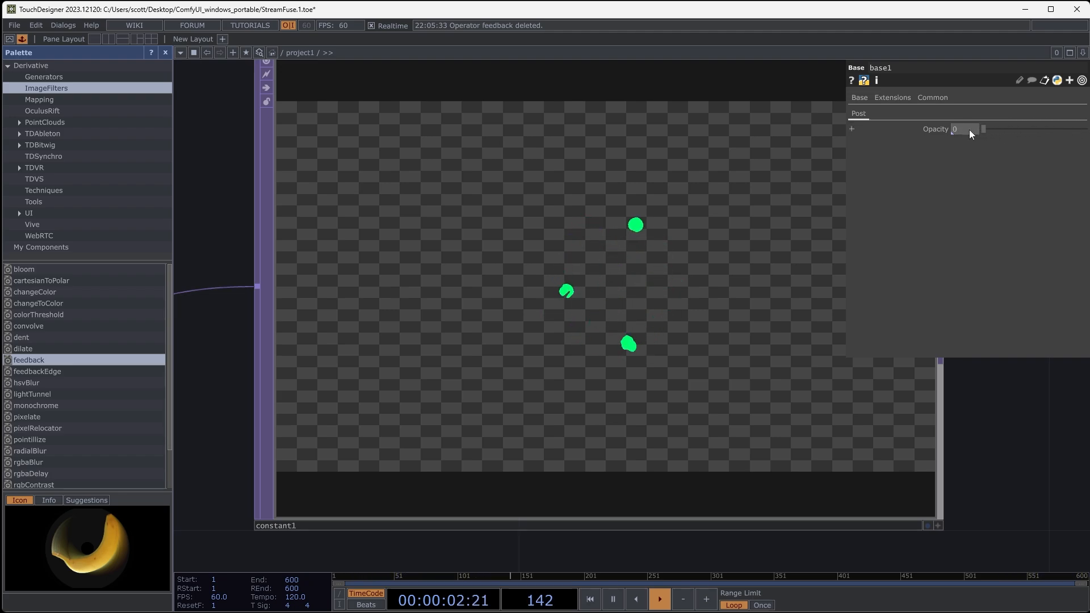
- Set the Base's custom Opacity to 0.9 and check the trails in the Constant output
type("0.9")
key("Return")
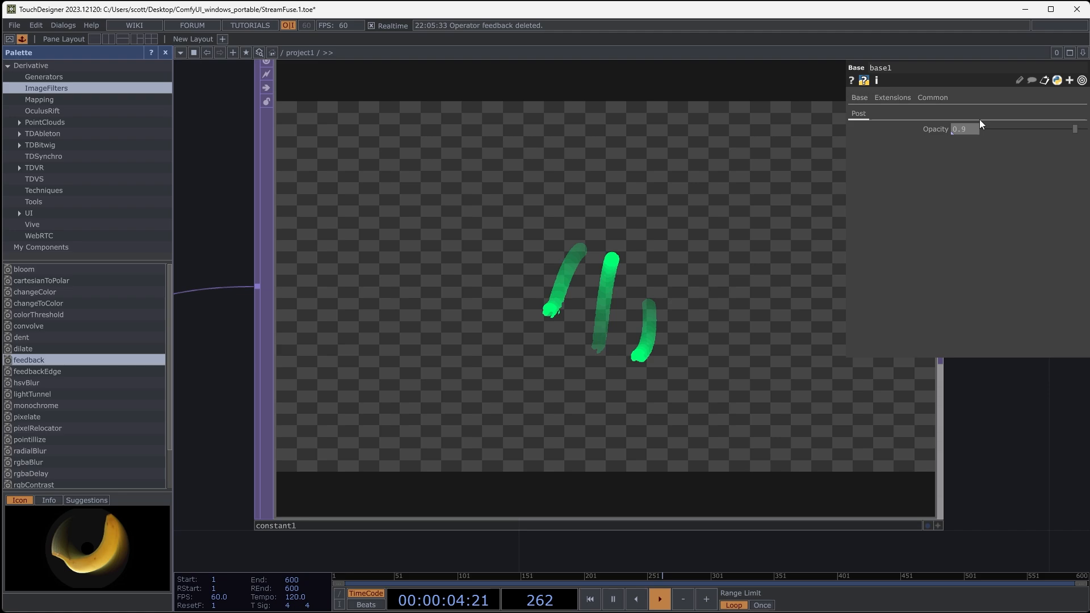
scroll(609, 240, "down", 4)
scroll(609, 241, "down", 5)
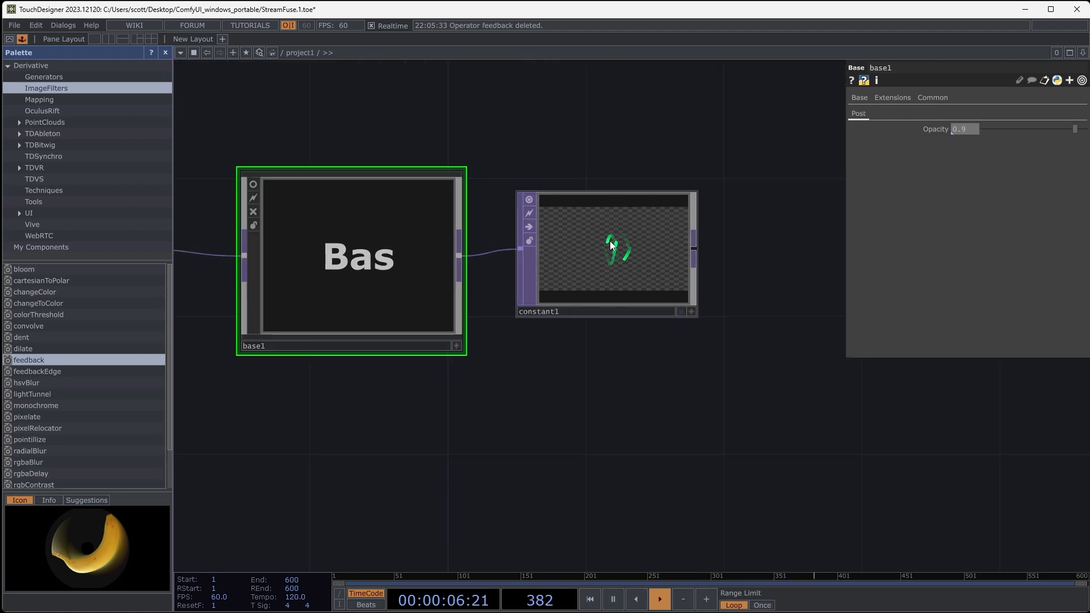
- Add a Null TOP connected to the Constant's output
left_click_drag(742, 294, 601, 310)
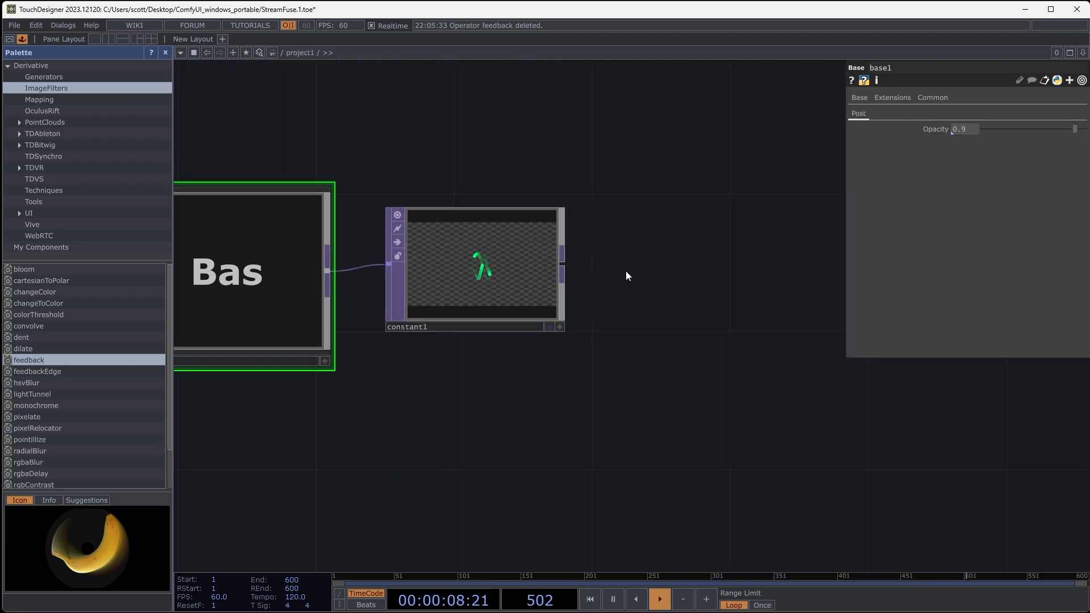
right_click(565, 265)
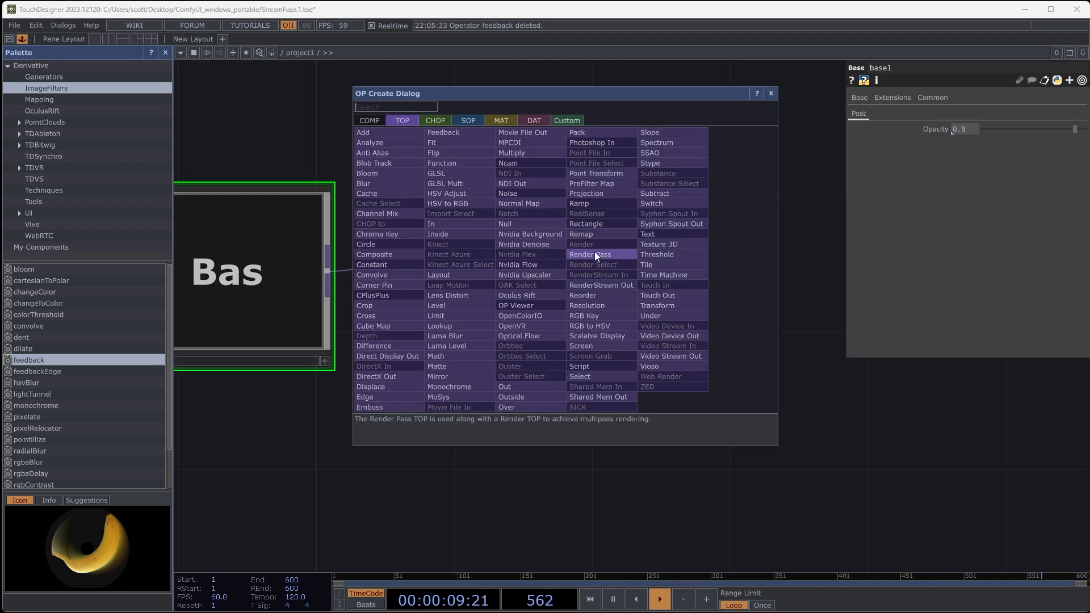
left_click(521, 219)
left_click(682, 257)
left_click_drag(836, 418, 588, 453)
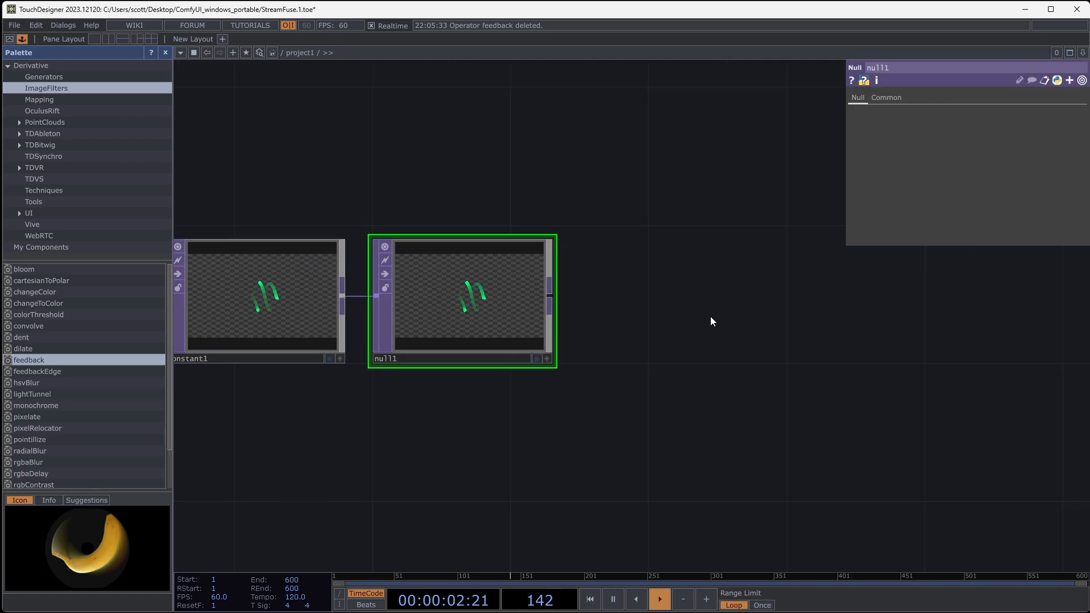
- Add a Select TOP beside null1 and set null1 as its source TOP
right_click(717, 196)
left_click(739, 199)
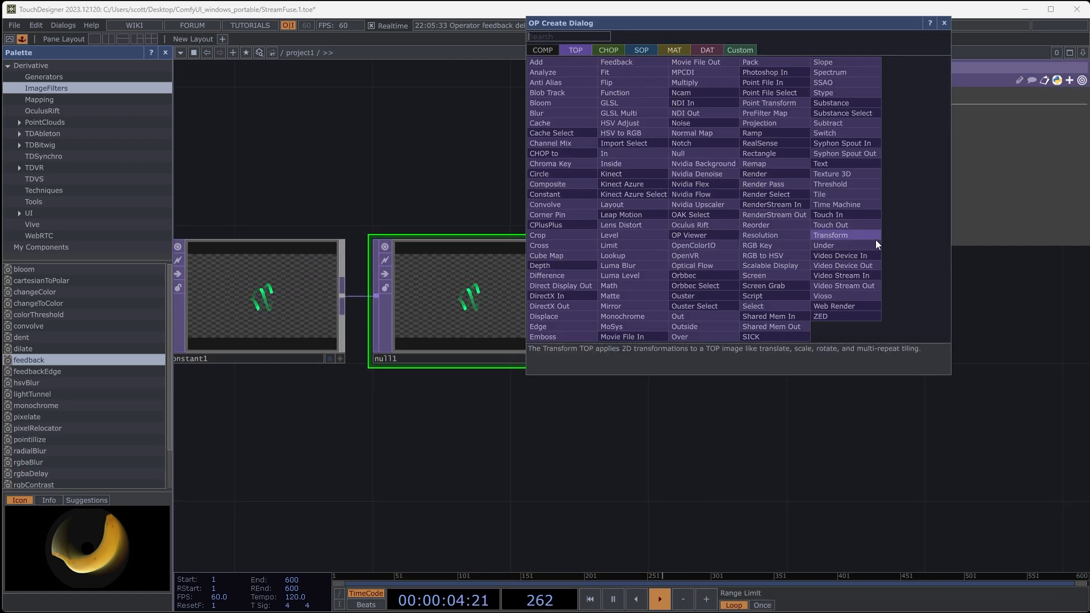
left_click(776, 305)
left_click(776, 304)
left_click_drag(484, 296, 758, 297)
left_click_drag(709, 407, 638, 394)
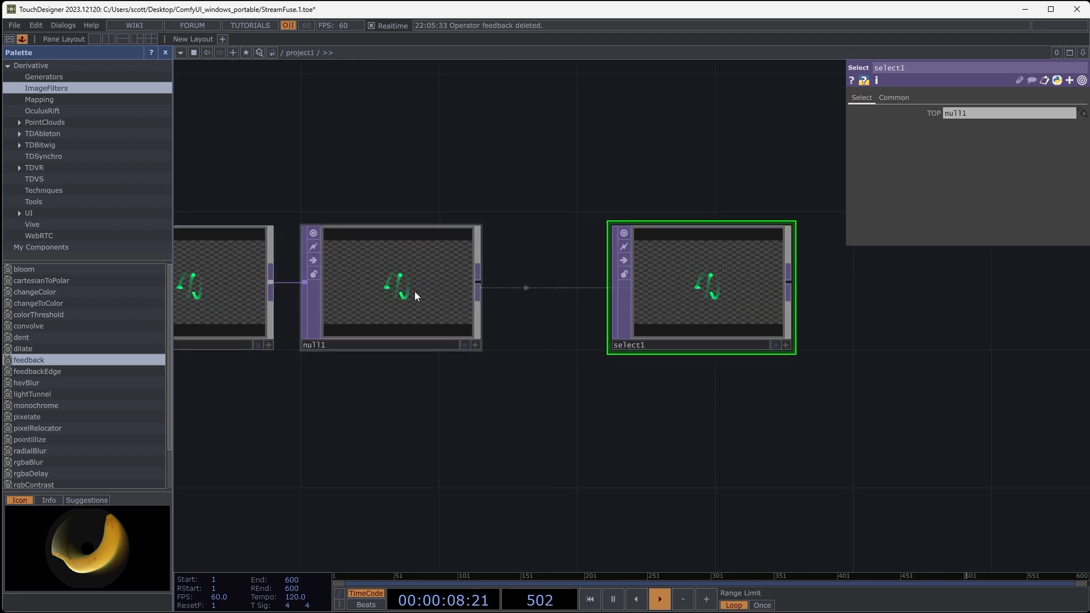
- Move the Select operator far across the network to demonstrate its wireless link, and bring it back just beside null1
scroll(755, 239, "down", 8)
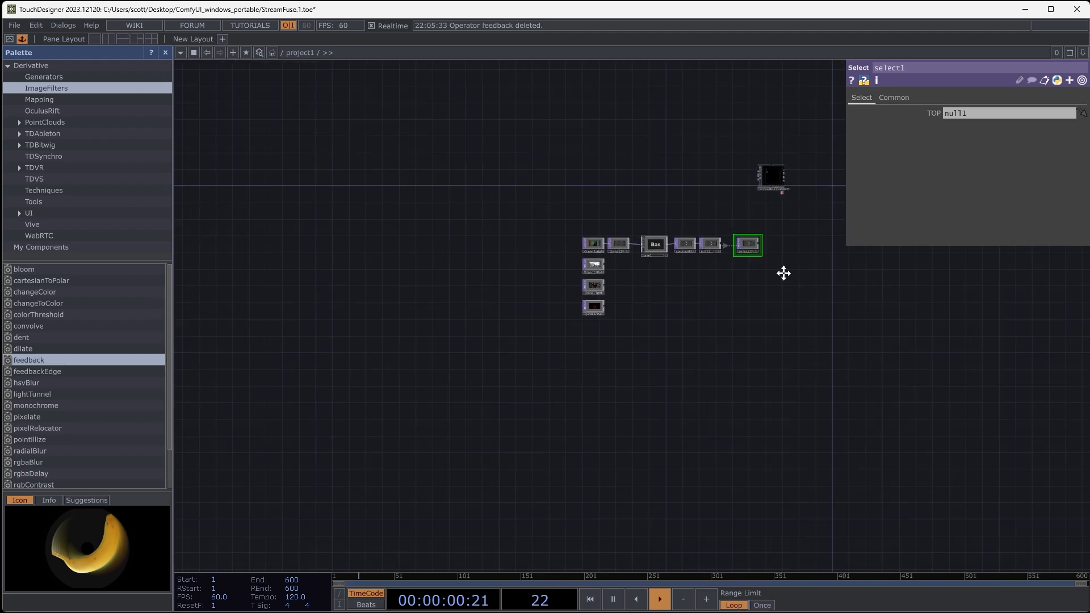
left_click_drag(783, 273, 714, 284)
left_click_drag(801, 373, 926, 463)
left_click_drag(970, 481, 623, 384)
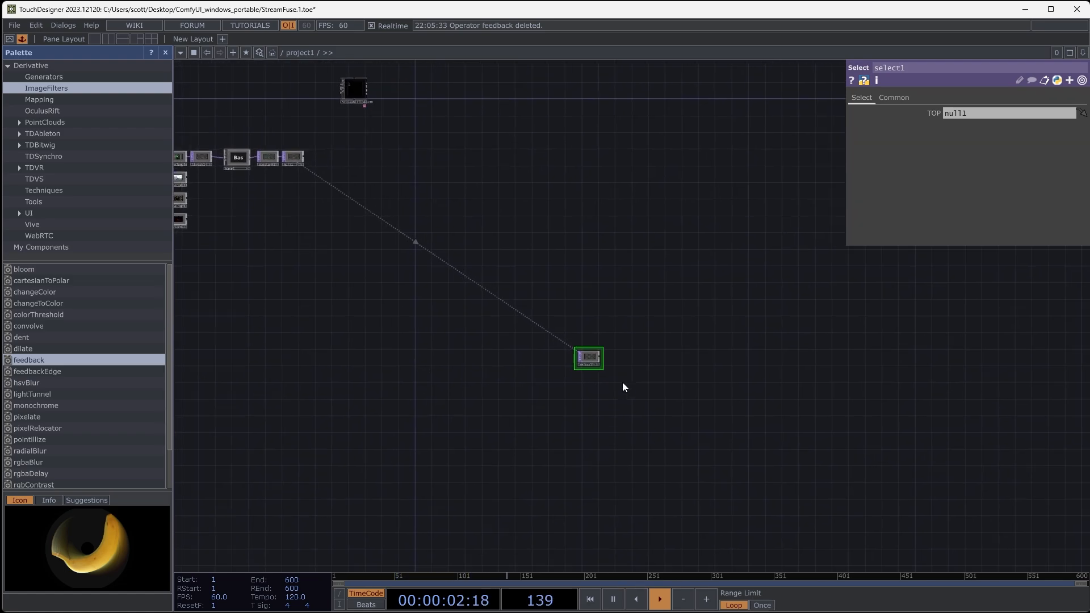
left_click_drag(739, 488, 724, 354)
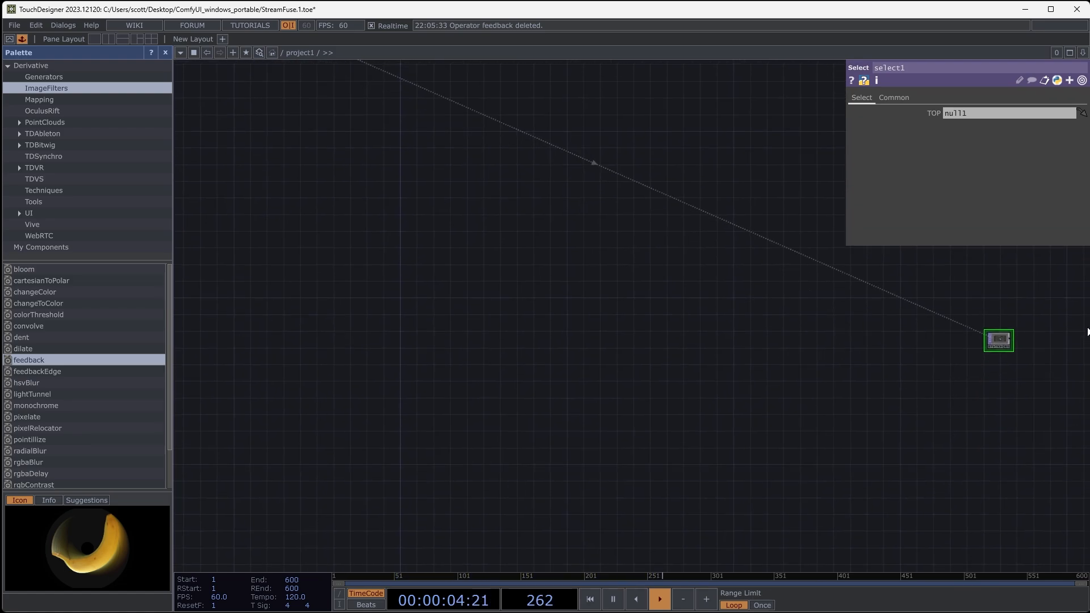
left_click_drag(358, 372, 355, 371)
left_click_drag(689, 407, 955, 410)
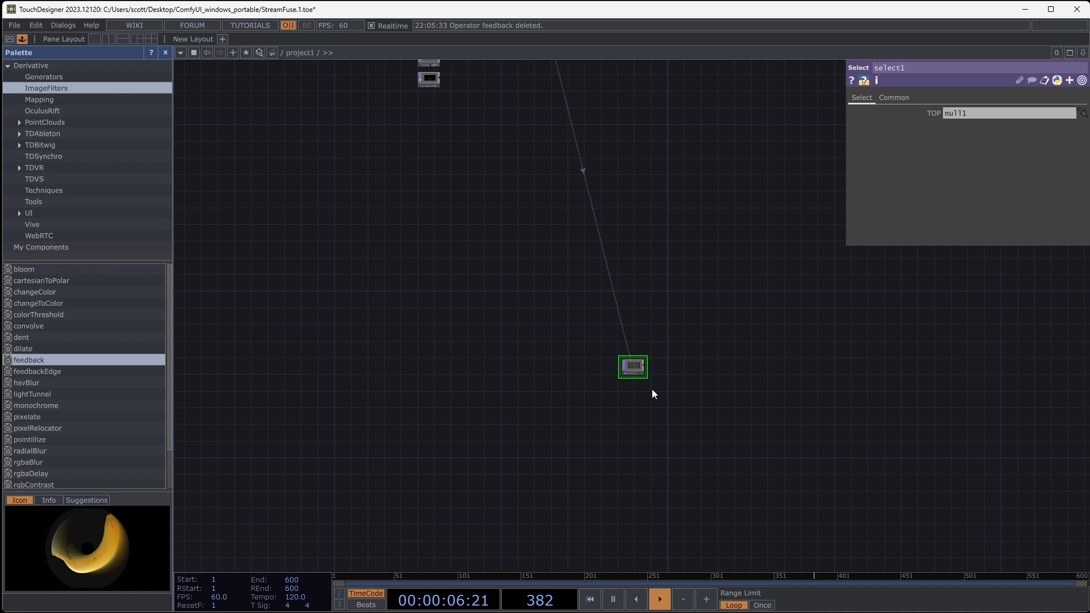
left_click_drag(701, 300, 776, 436)
left_click_drag(710, 504, 653, 154)
scroll(653, 155, "up", 10)
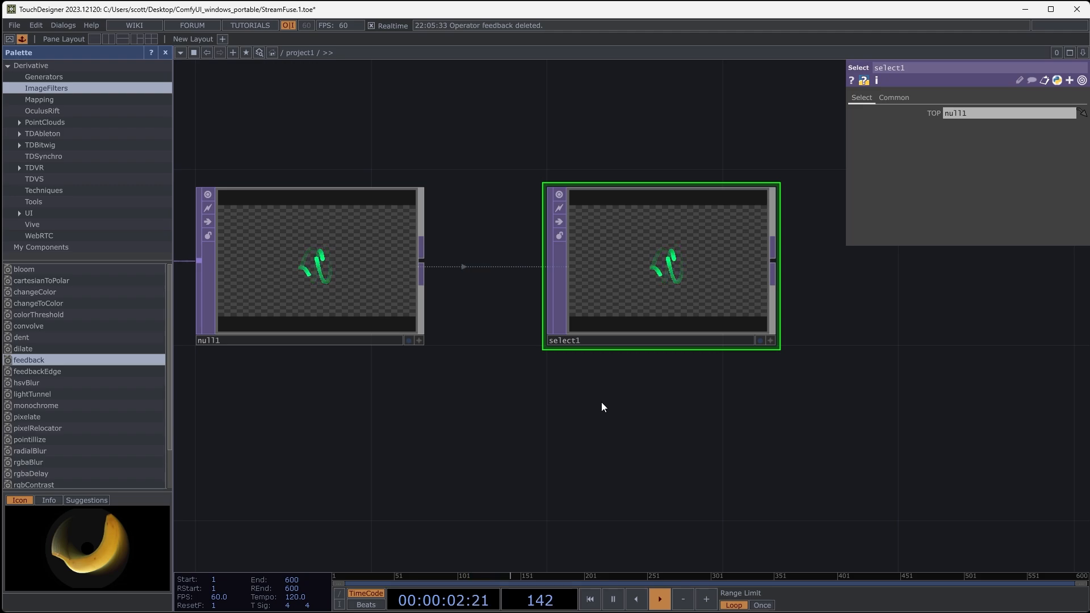
left_click_drag(660, 401, 706, 388)
left_click_drag(659, 257, 636, 257)
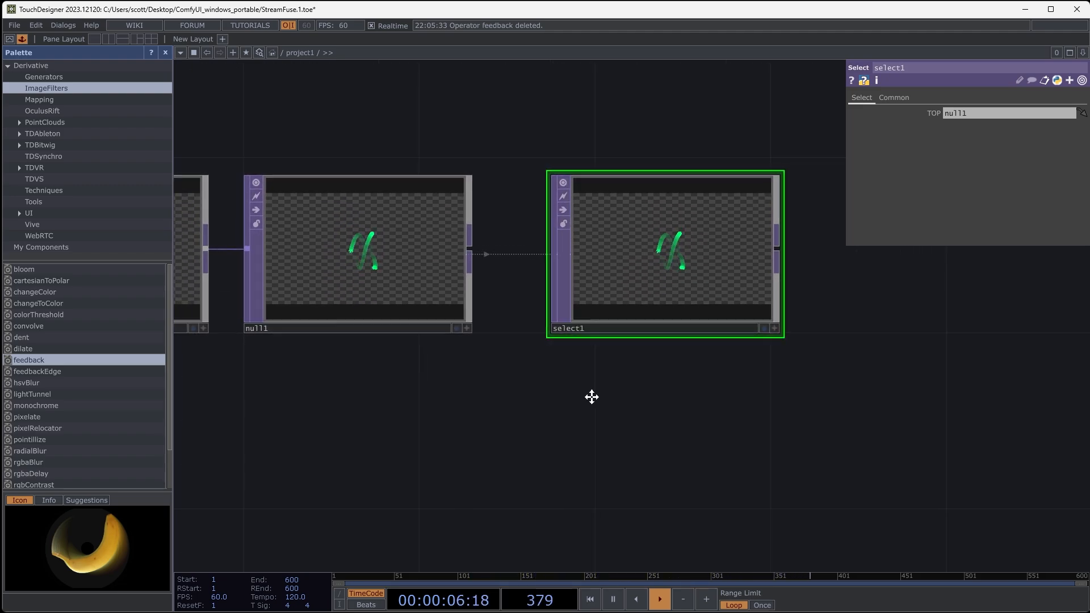
- Select the MagentaBall, PhoneLight and Pyroterra clips and move them farther below the GreenJuggle chain
left_click_drag(590, 394, 637, 394)
scroll(638, 391, "down", 2)
scroll(638, 391, "down", 3)
left_click_drag(696, 359, 942, 207)
mouse_move(539, 345)
left_mouse_down()
mouse_move(564, 324)
mouse_move(570, 298)
left_mouse_up()
left_click(397, 228)
left_click(401, 303, "shift")
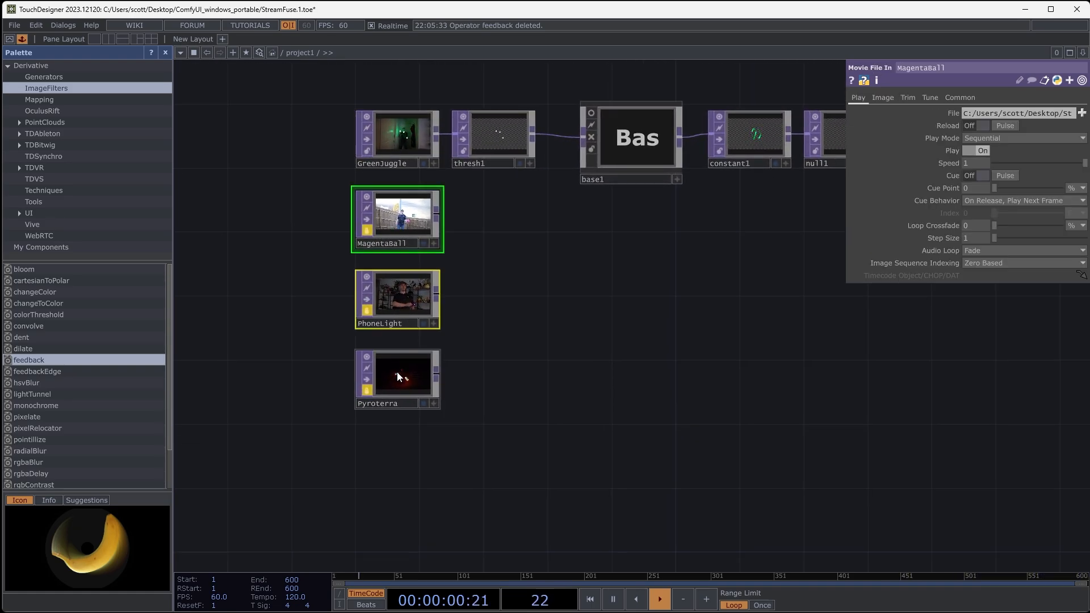
left_click(397, 371, "shift")
left_click_drag(373, 222, 373, 318)
left_click(403, 227)
- Review the GreenJuggle chain through the Threshold, Base, Constant, Null and Select operators, including the Constant's colour
scroll(407, 140, "up", 6)
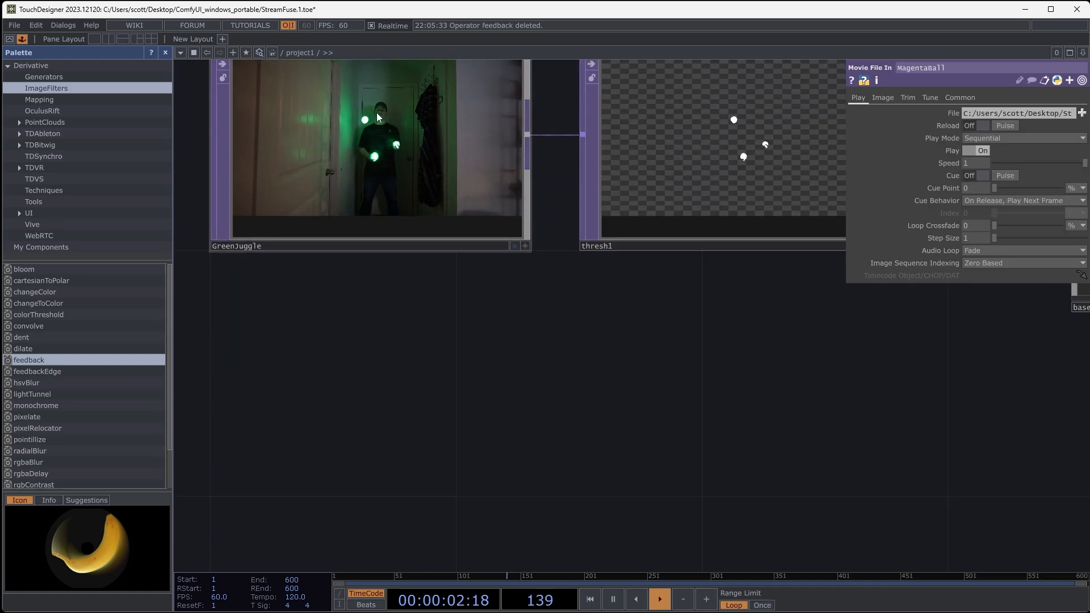
left_click_drag(903, 352, 515, 443)
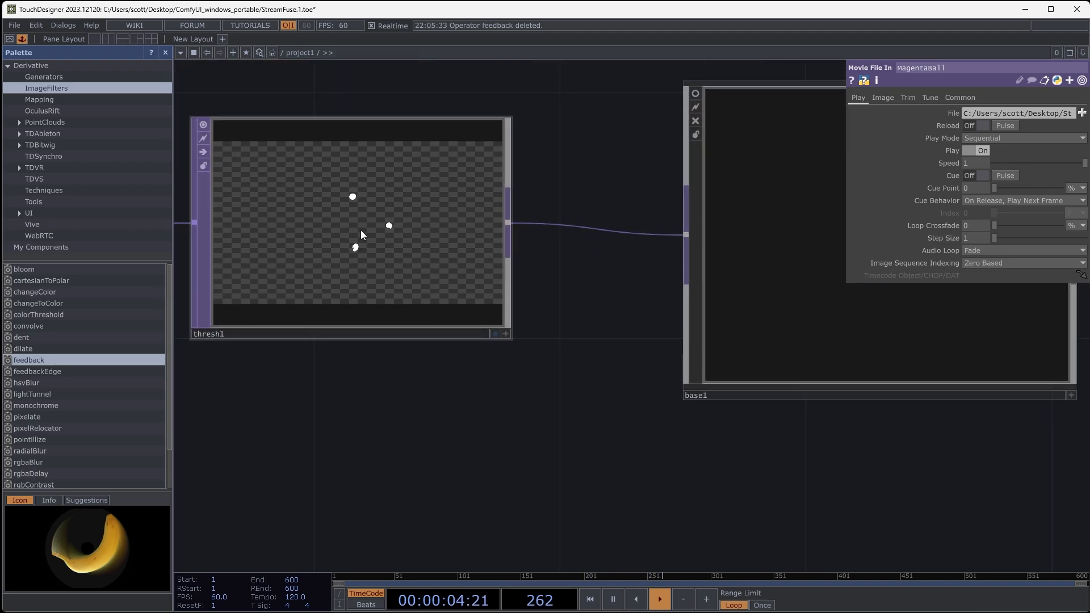
left_click_drag(692, 422, 474, 435)
left_click_drag(648, 463, 492, 470)
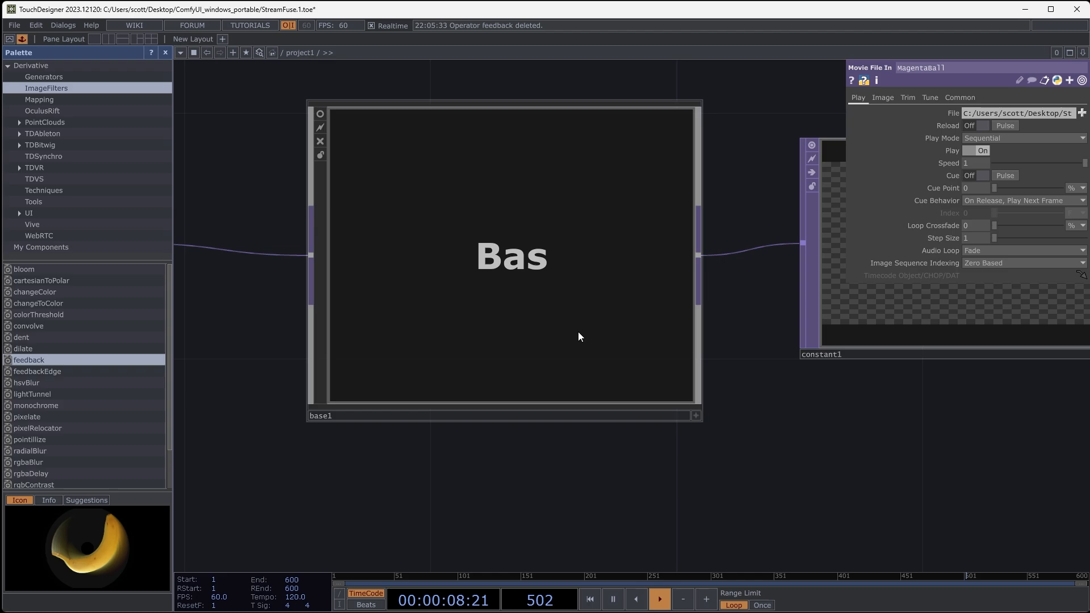
left_click_drag(870, 438, 524, 452)
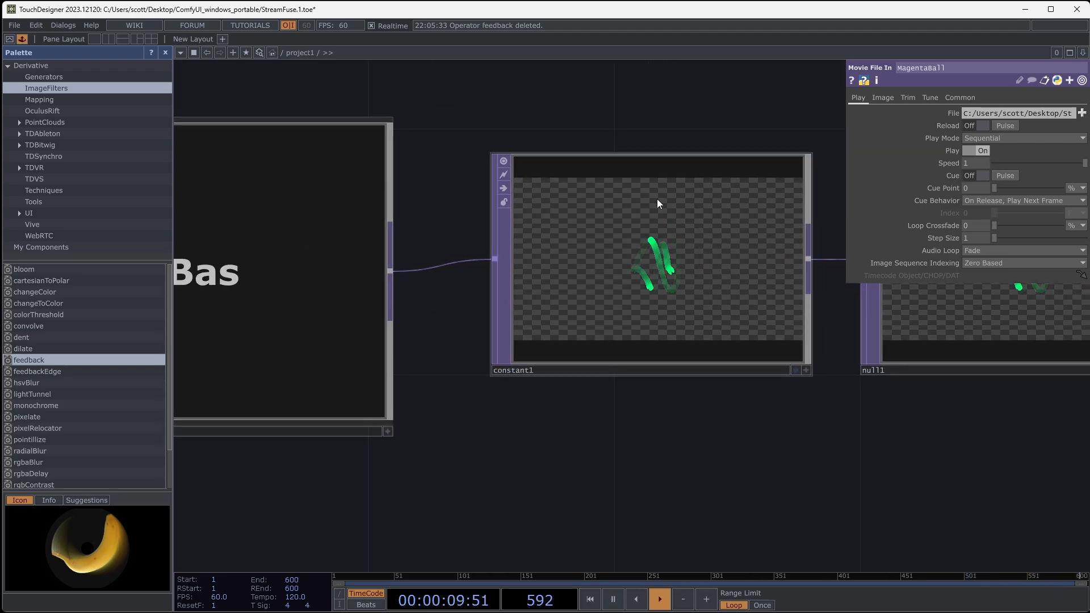
left_click(666, 291)
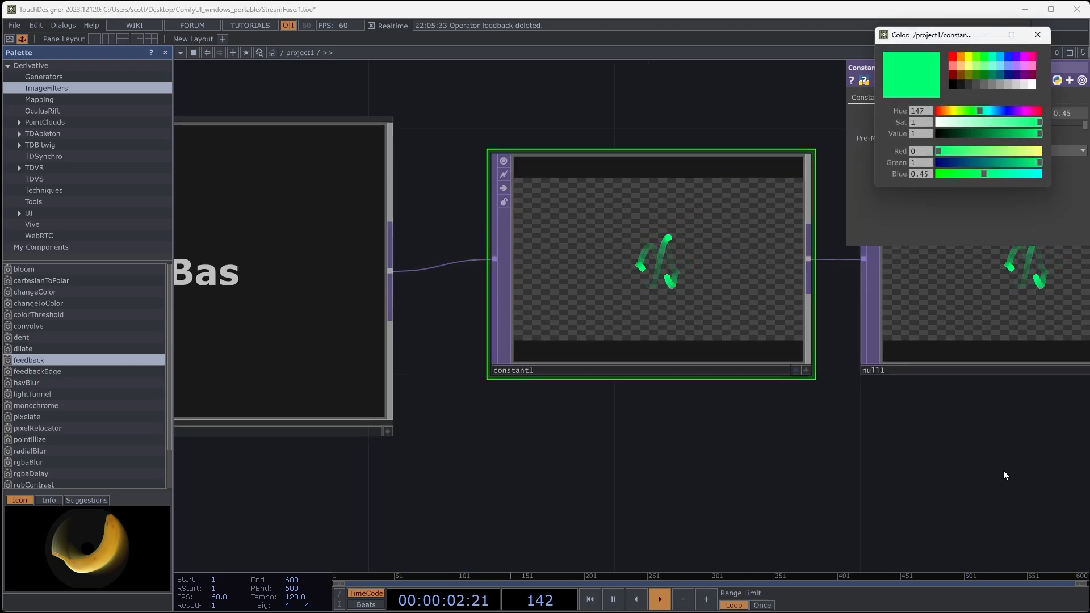
left_click_drag(775, 452, 587, 453)
mouse_move(968, 435)
left_mouse_down()
mouse_move(823, 446)
mouse_move(711, 413)
left_mouse_up()
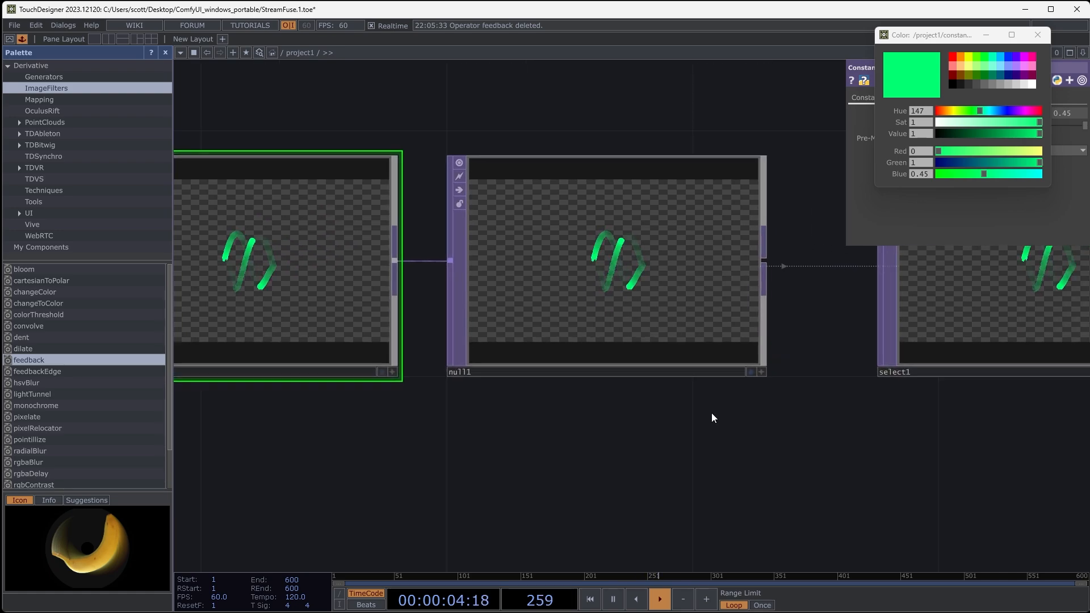
scroll(710, 413, "down", 5)
- Unlock the MagentaBall movie so it plays, and examine the ball's footage up close
left_click_drag(511, 500, 715, 350)
mouse_move(388, 415)
left_mouse_down()
mouse_move(571, 310)
mouse_move(557, 322)
mouse_move(582, 289)
left_mouse_up()
scroll(573, 313, "down", 5)
scroll(367, 337, "up", 8)
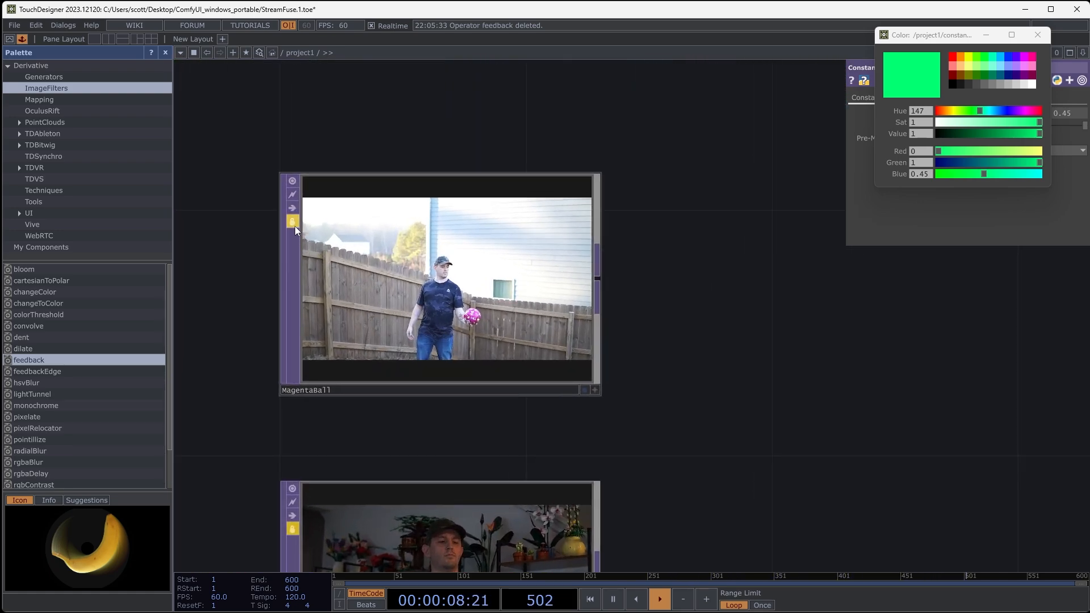
left_click(292, 222)
left_click(294, 240)
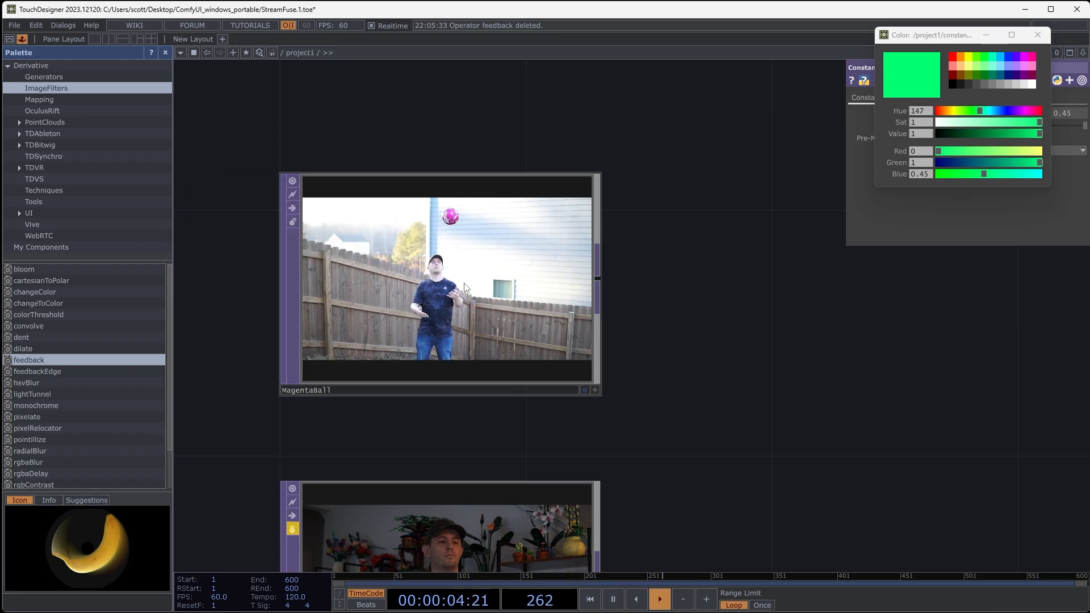
scroll(392, 294, "up", 4)
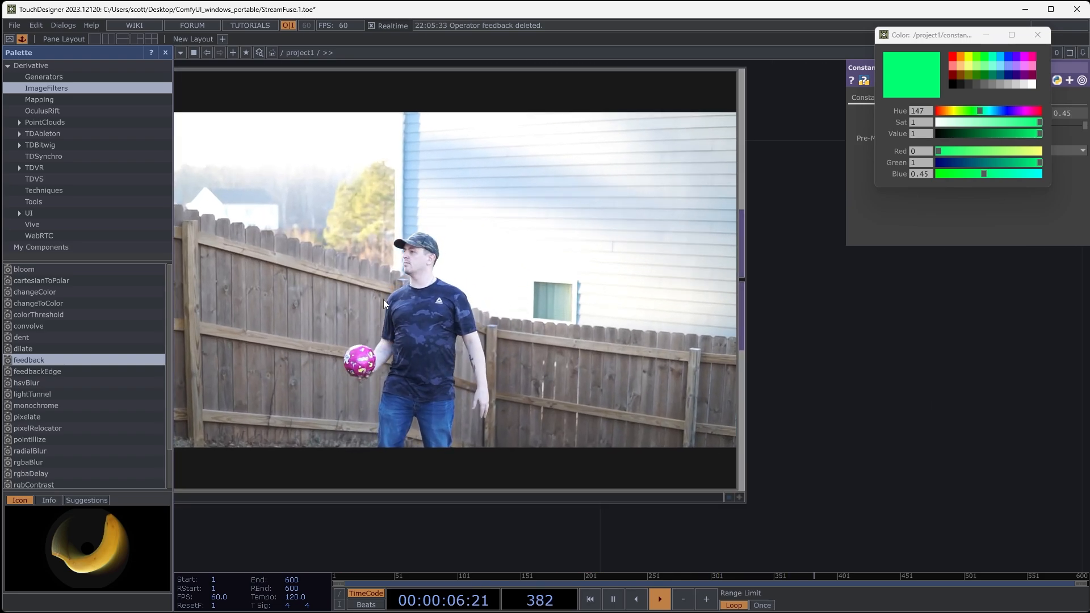
scroll(390, 278, "down", 5)
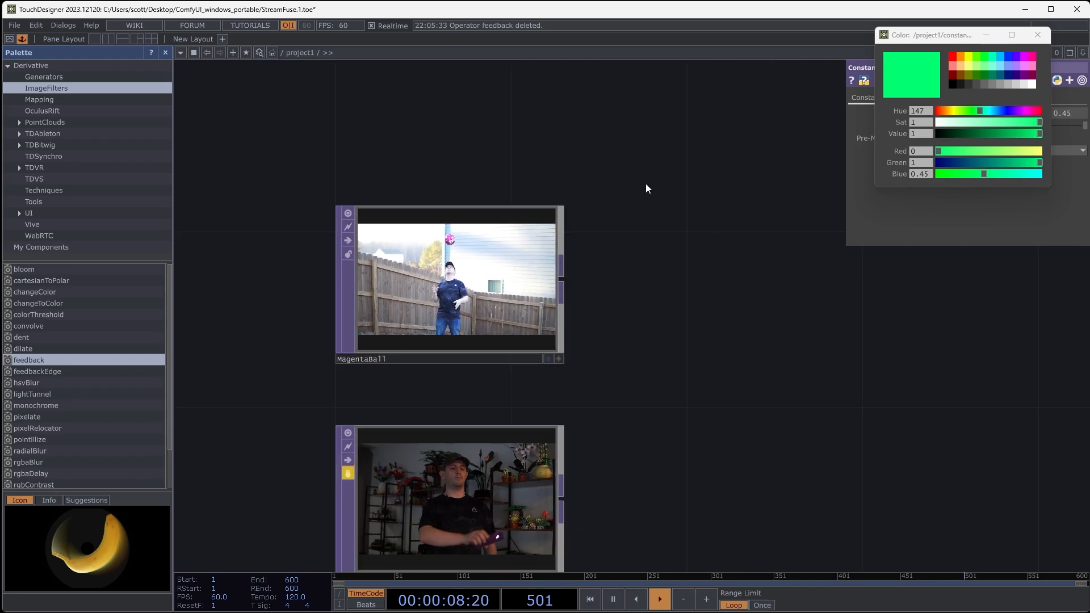
- Try a Threshold TOP connected to the MagentaBall clip
left_click_drag(645, 187, 607, 325)
scroll(611, 311, "down", 3)
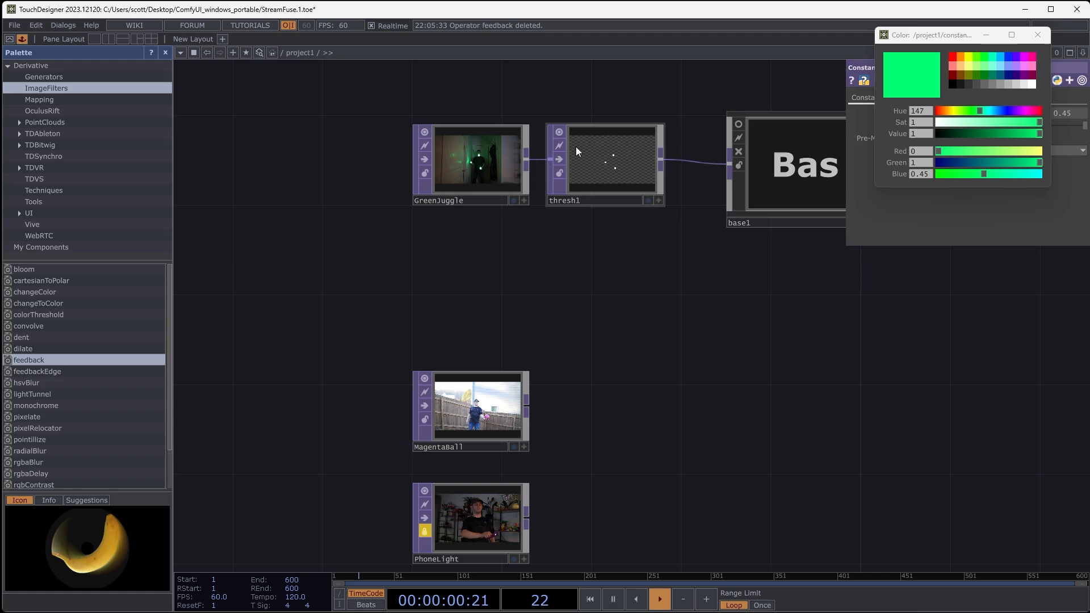
scroll(564, 418, "up", 4)
key("Tab")
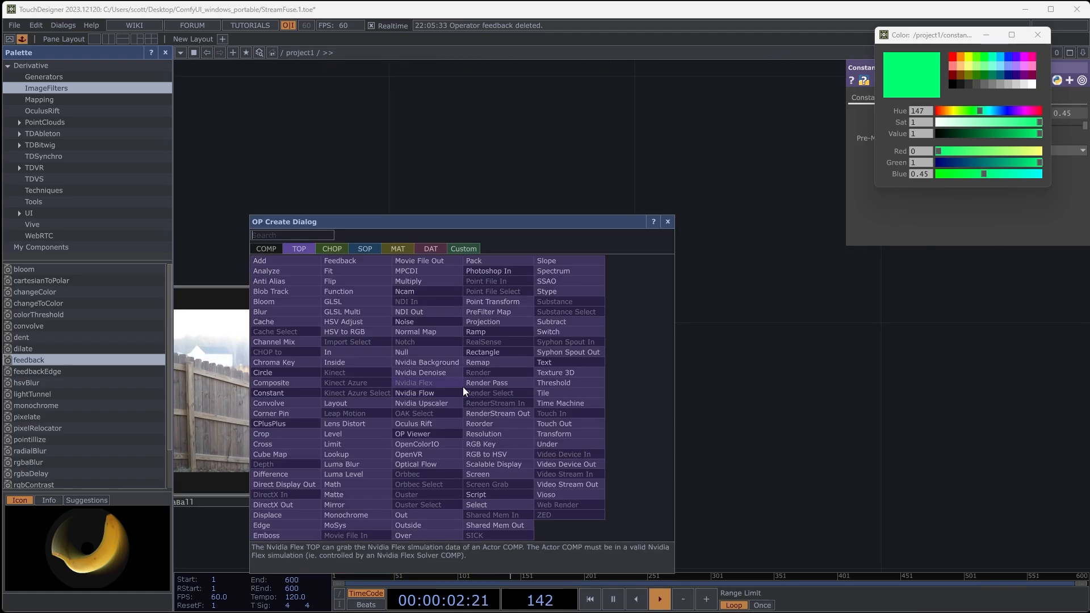
left_click(562, 383)
left_click(709, 391)
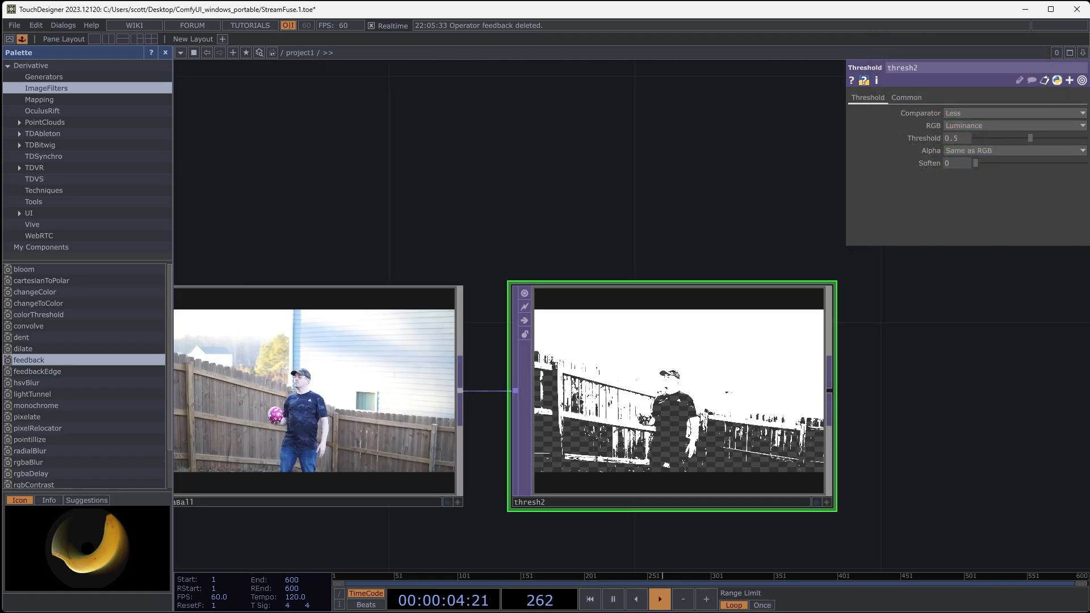
- Test threshold values of 1 and 0.689 on the MagentaBall footage, and delete the Threshold operator
left_click_drag(1036, 138, 1089, 138)
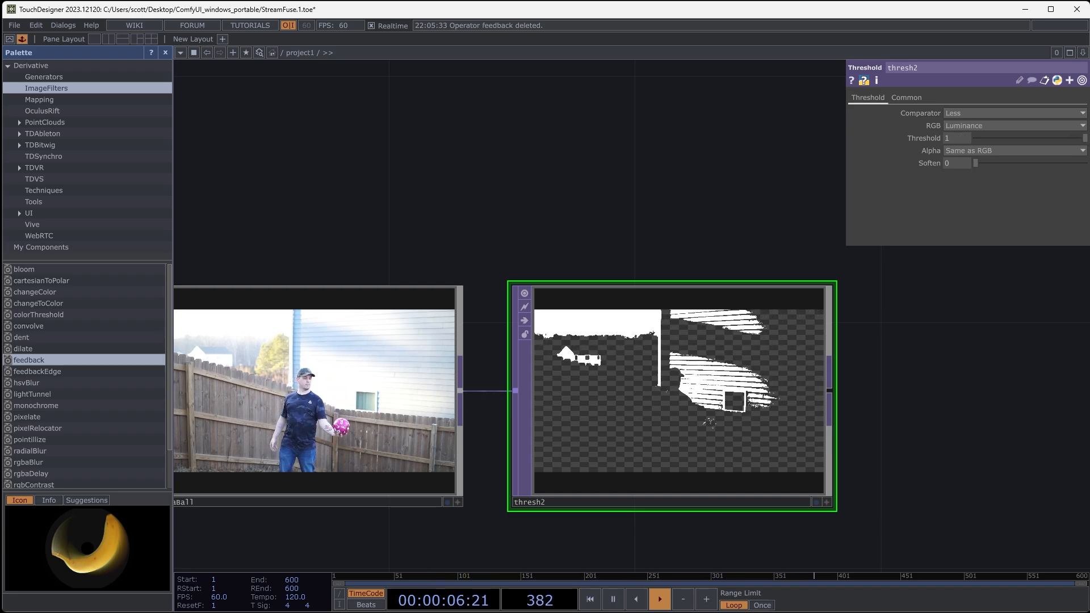
left_click_drag(1089, 138, 1051, 138)
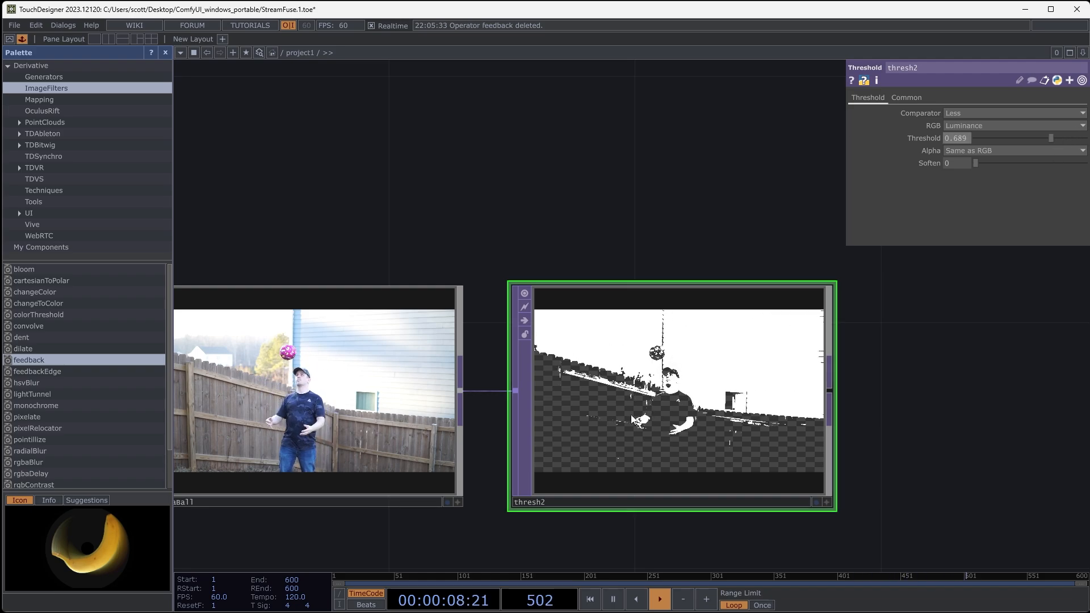
key("Delete")
key("h")
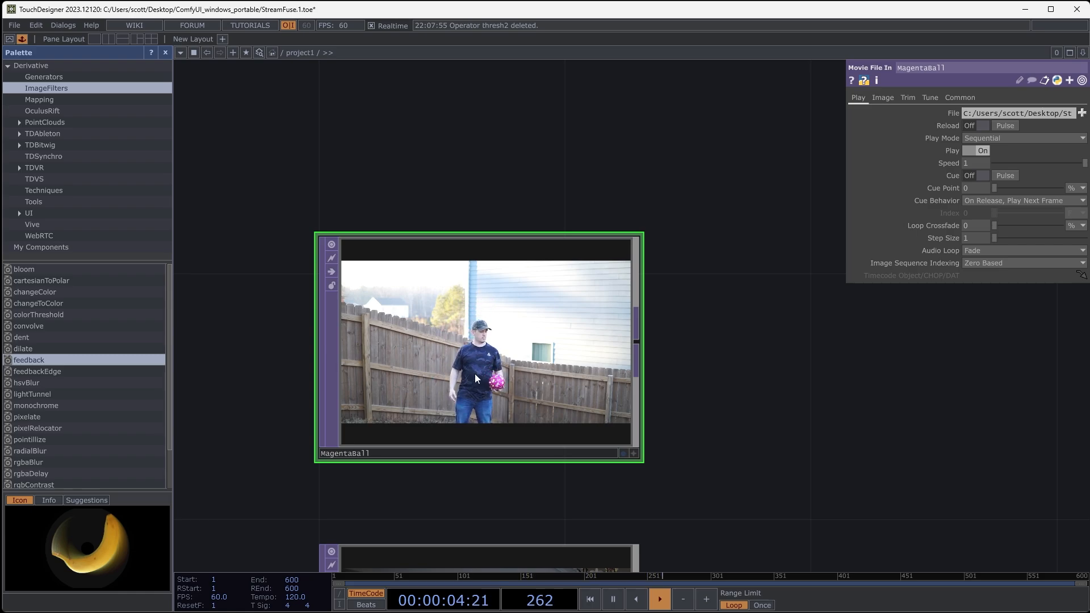
- Add a Chroma Key TOP connected to the MagentaBall clip and show its Val parameters
left_click_drag(766, 363, 688, 347)
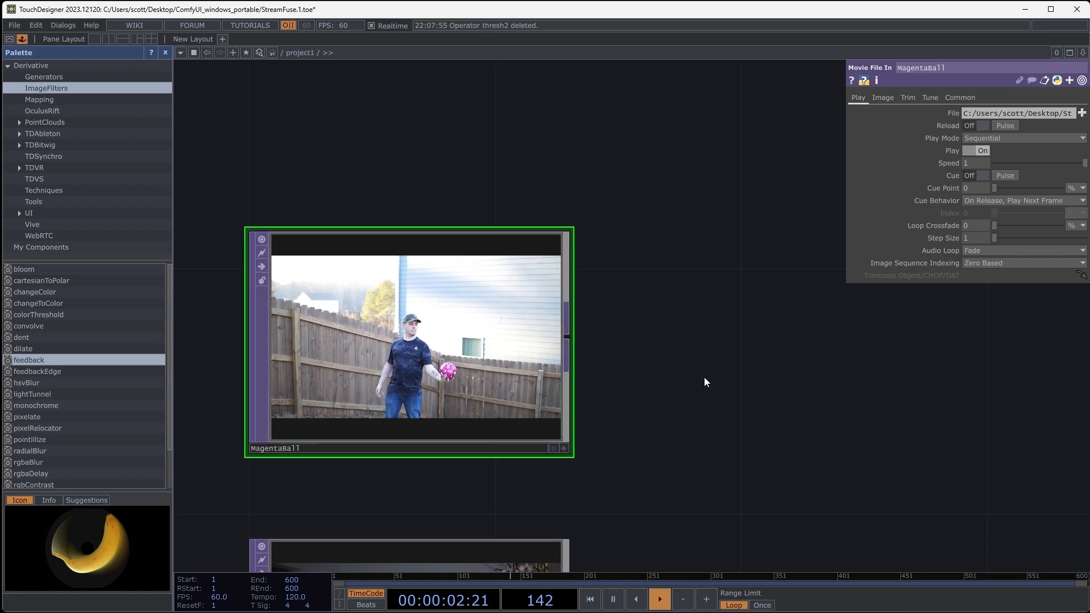
left_click_drag(577, 351, 549, 343)
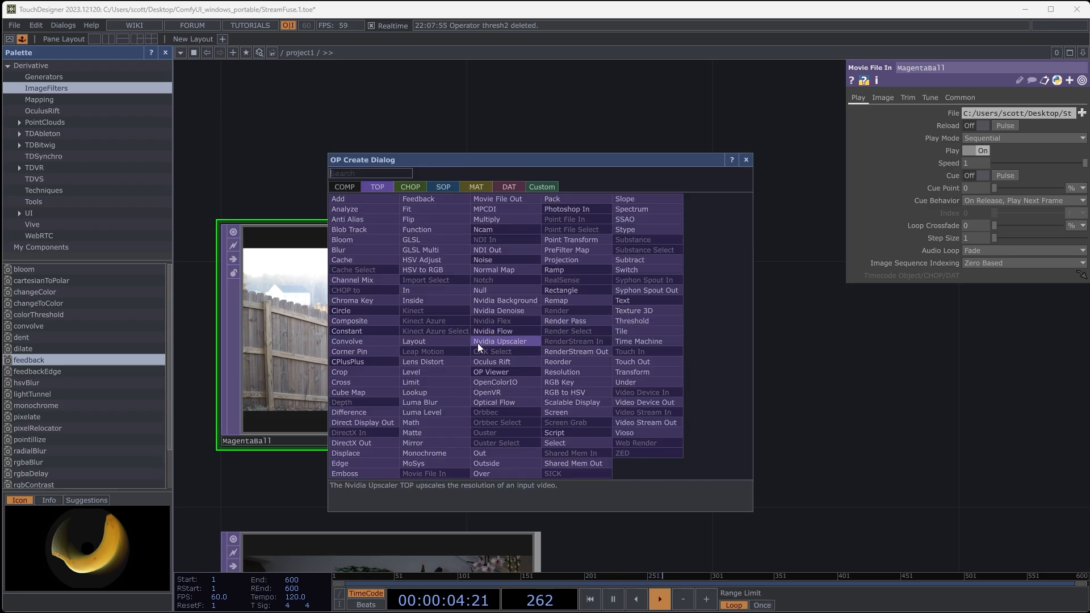
left_click(352, 300)
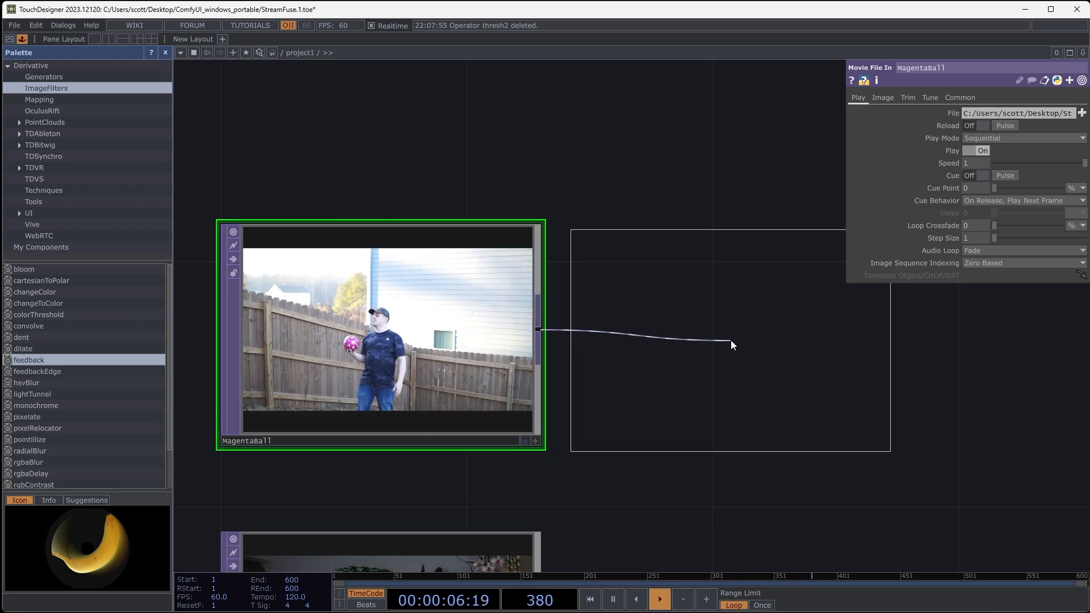
left_click(727, 338)
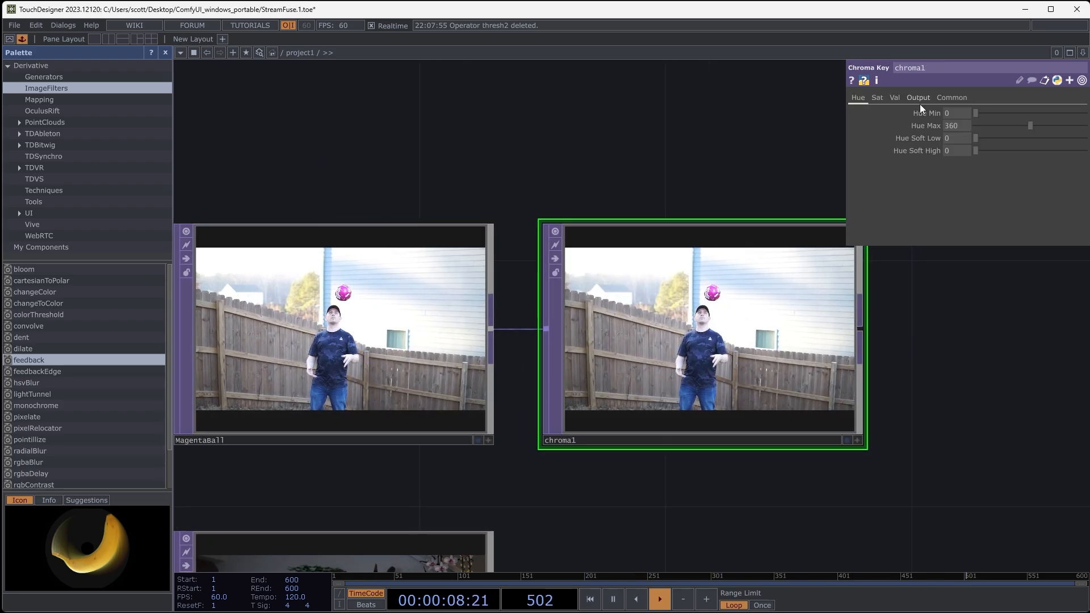
left_click(895, 98)
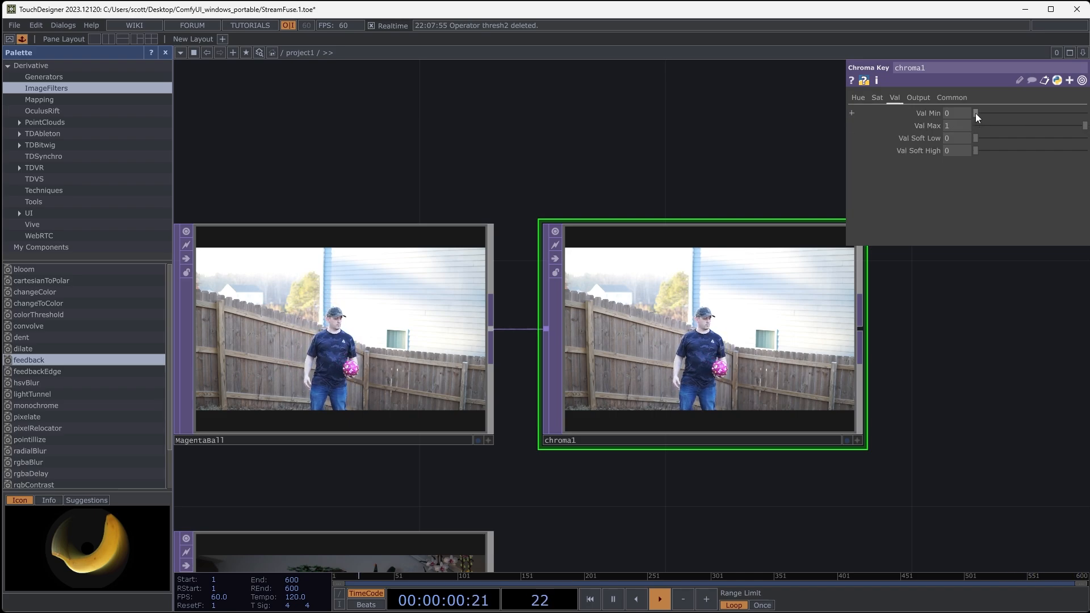
- Test the Chroma Key's Val Min and a Sat Min of 0.212, and return both to 0
mouse_move(977, 113)
left_mouse_down()
mouse_move(1064, 114)
mouse_move(965, 112)
left_mouse_up()
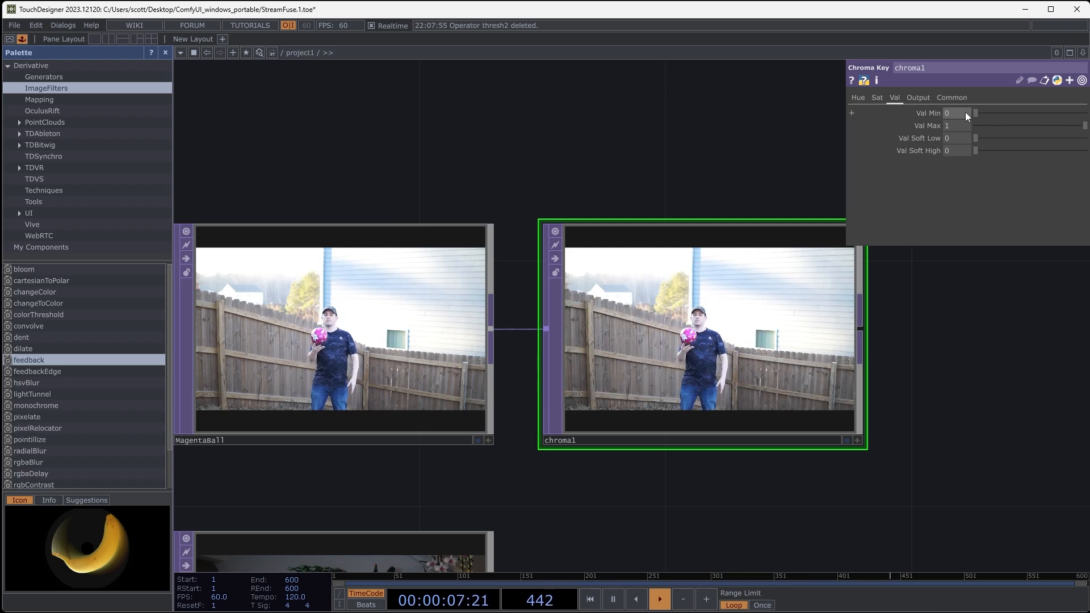
left_click(878, 98)
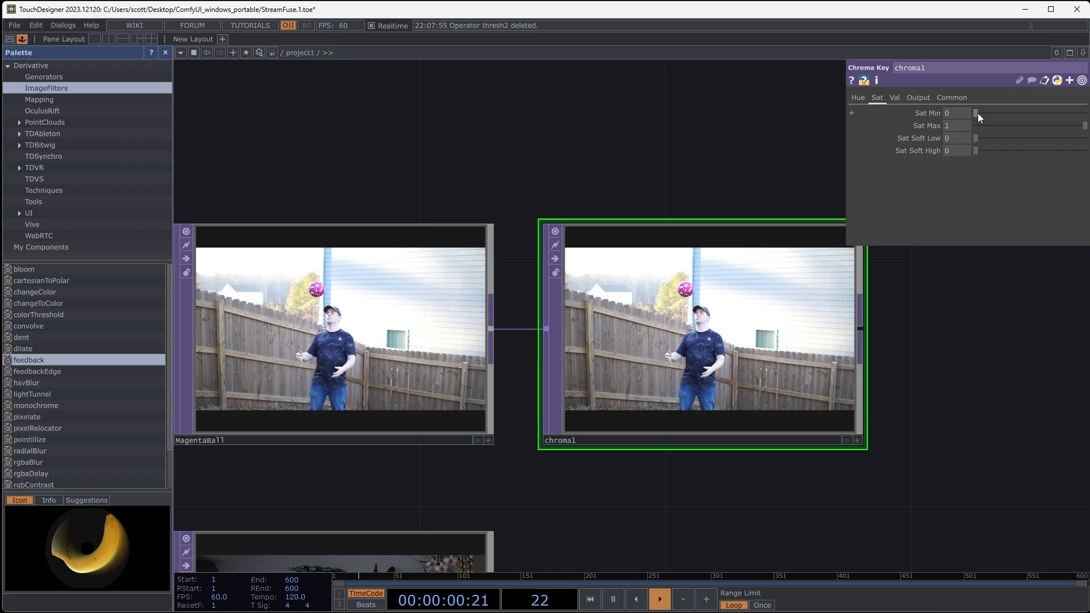
left_click_drag(977, 113, 999, 118)
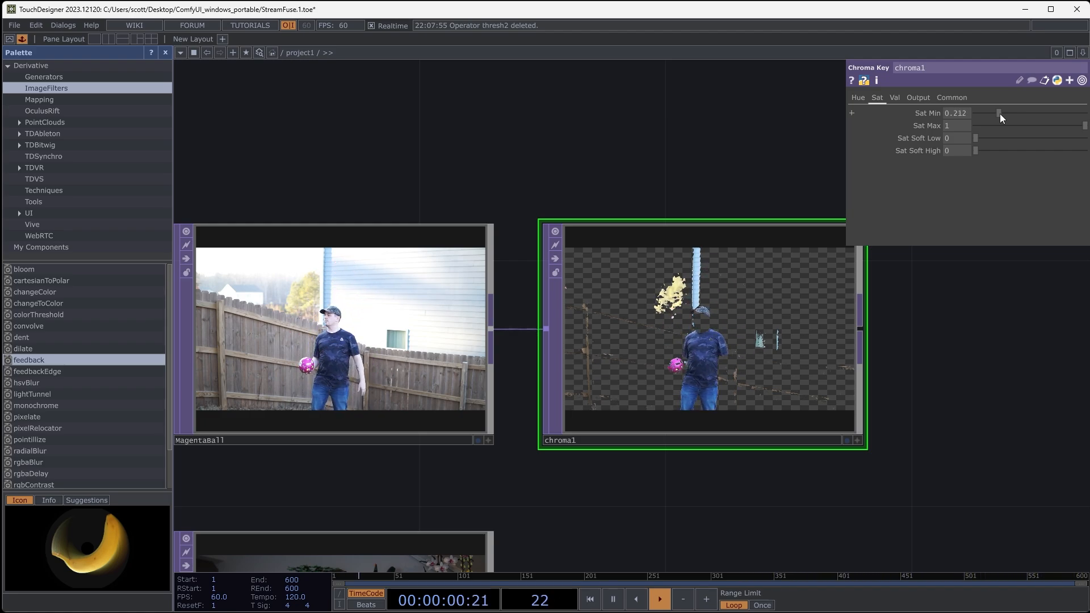
left_click_drag(996, 113, 962, 113)
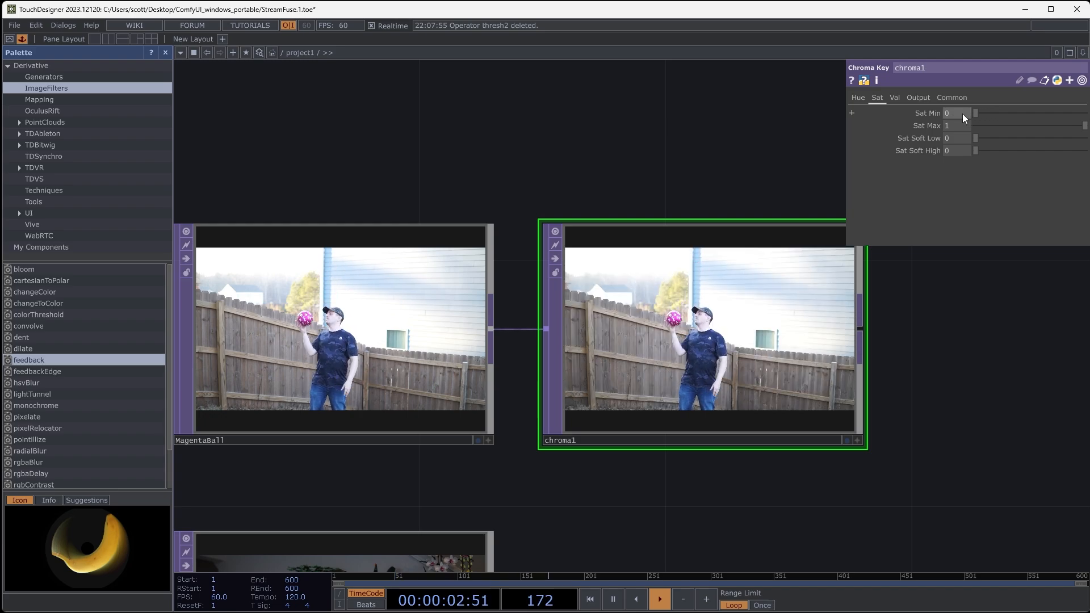
- Try a Hue Max of 720 on the Chroma Key and restore it to 360
left_click(858, 97)
left_click_drag(923, 366, 951, 377)
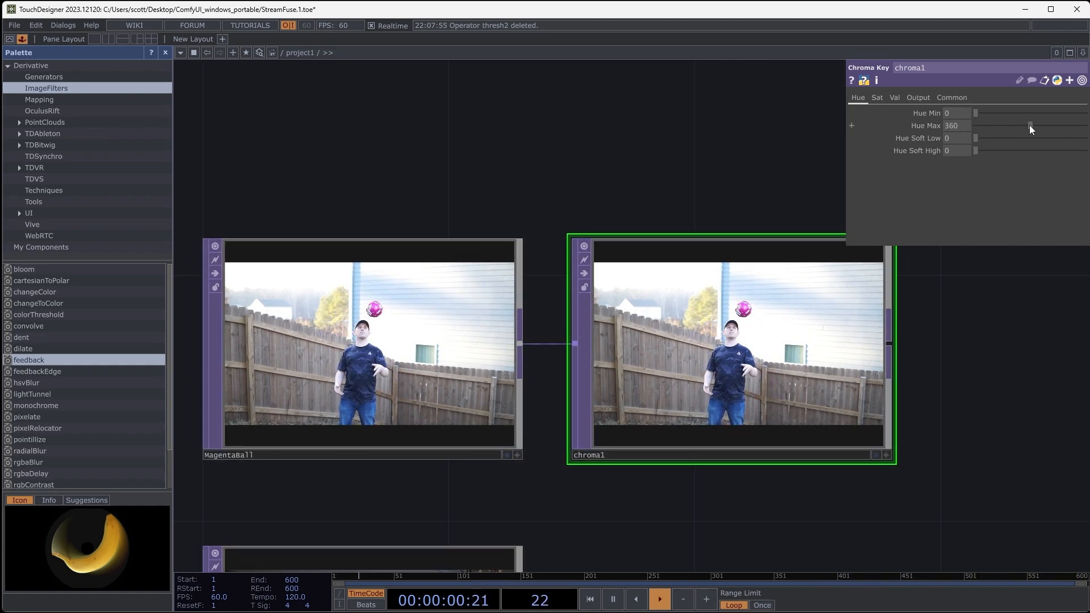
left_click_drag(1030, 125, 1084, 125)
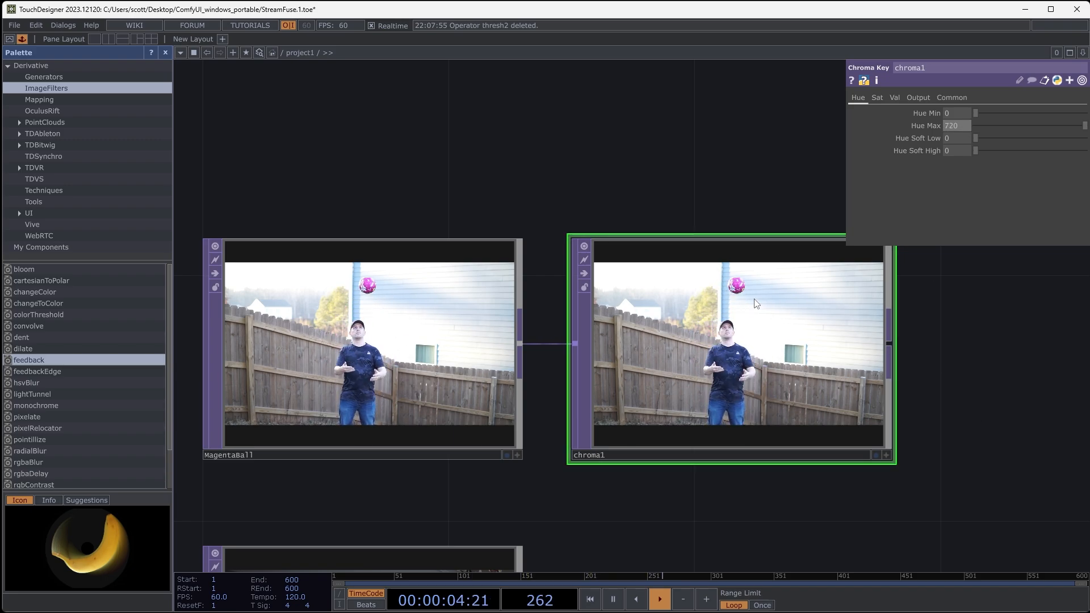
type("360")
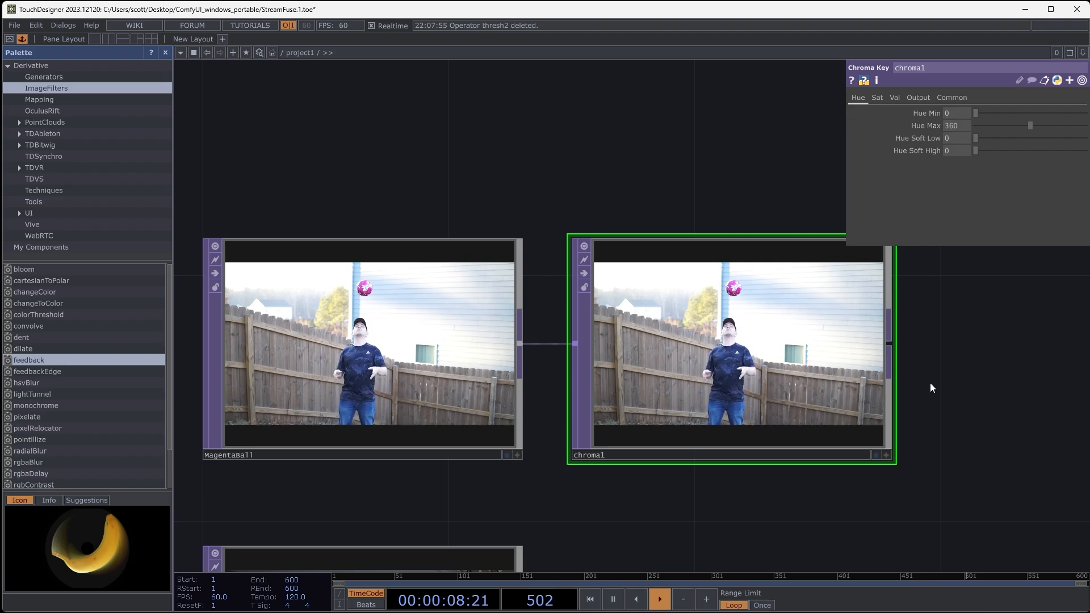
- Set the Chroma Key's Hue Max to 340 and examine the keyed image up close
scroll(747, 341, "up", 2)
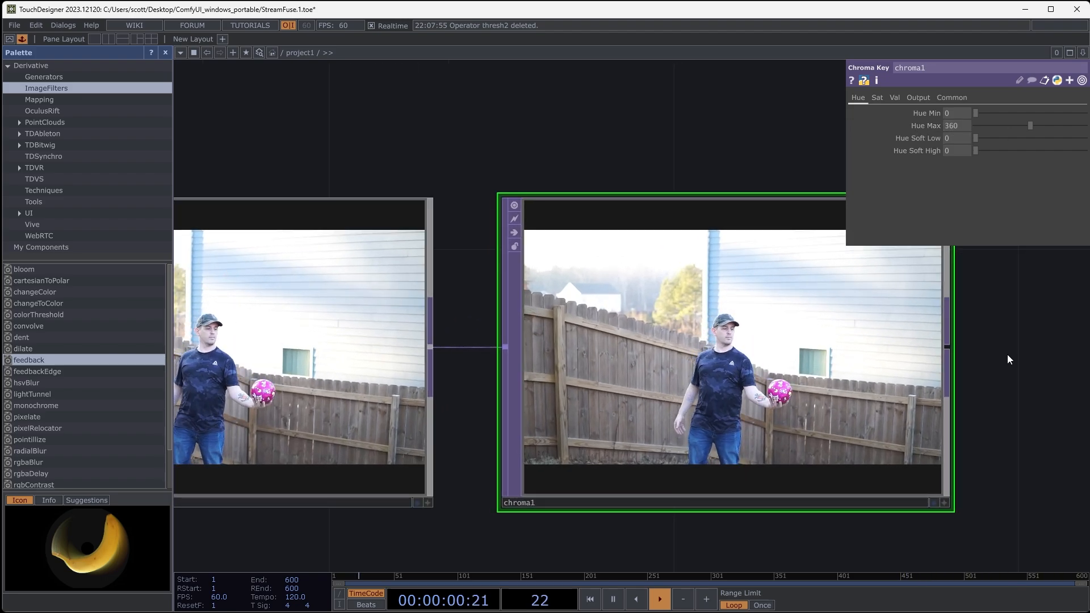
left_click_drag(1009, 359, 927, 385)
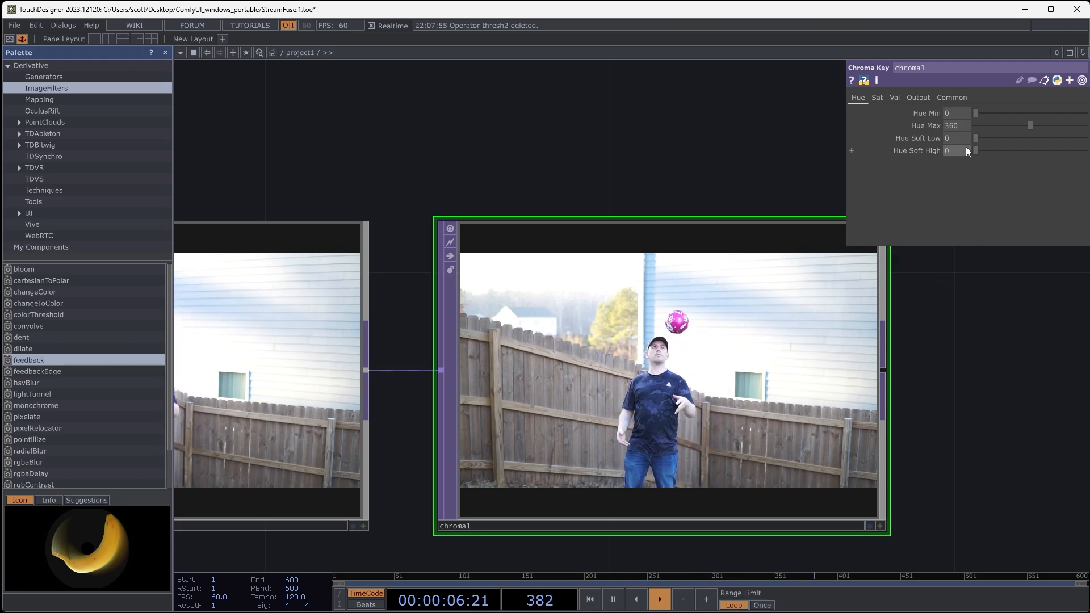
middle_click_drag(969, 125, 959, 108)
scroll(634, 273, "up", 5)
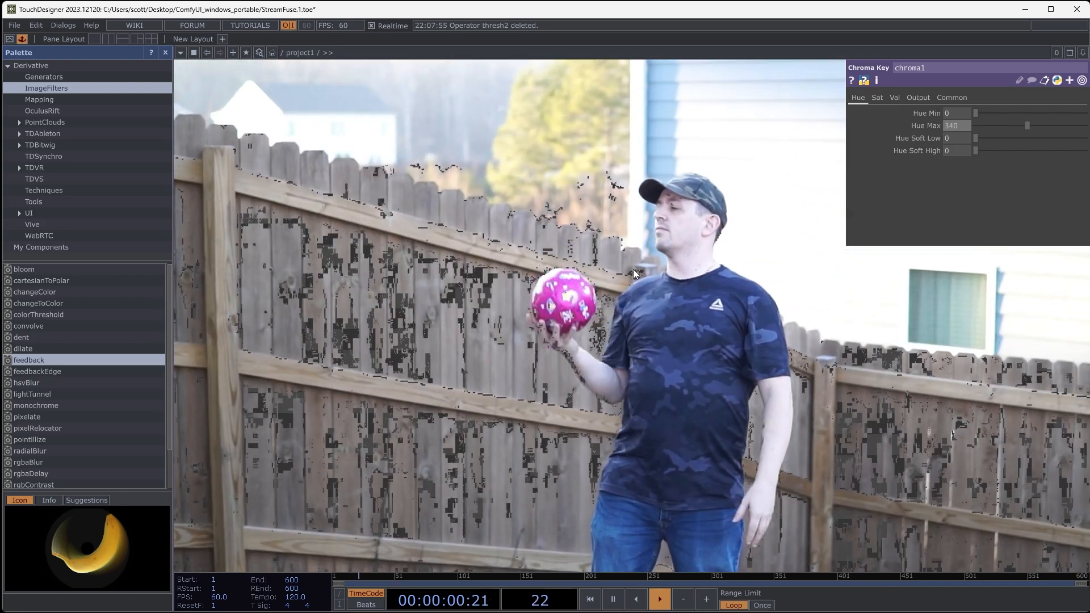
scroll(703, 345, "down", 2)
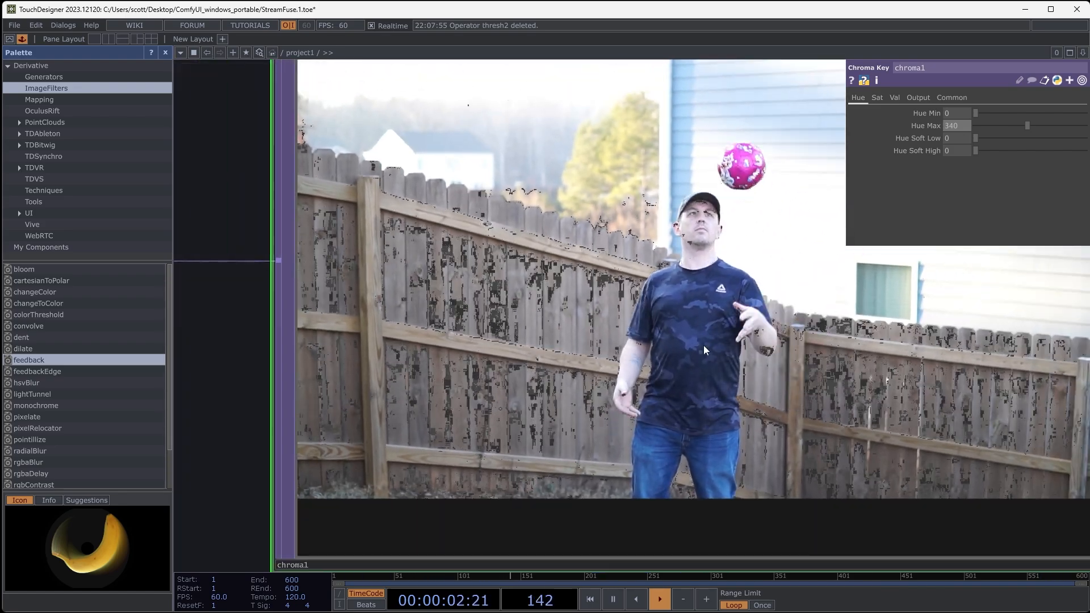
scroll(682, 300, "down", 5)
left_click_drag(1017, 368, 1000, 405)
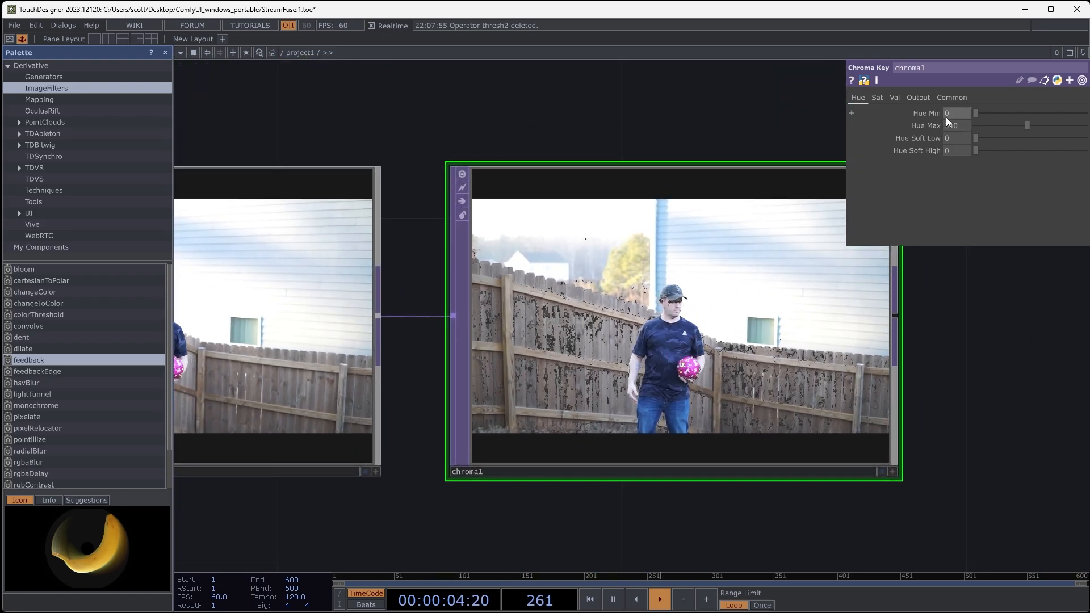
- Set the Chroma Key's Hue Min to 340, and lower it to 296 to bring the ball's magenta into range
left_click_drag(950, 115, 938, 114)
type("3")
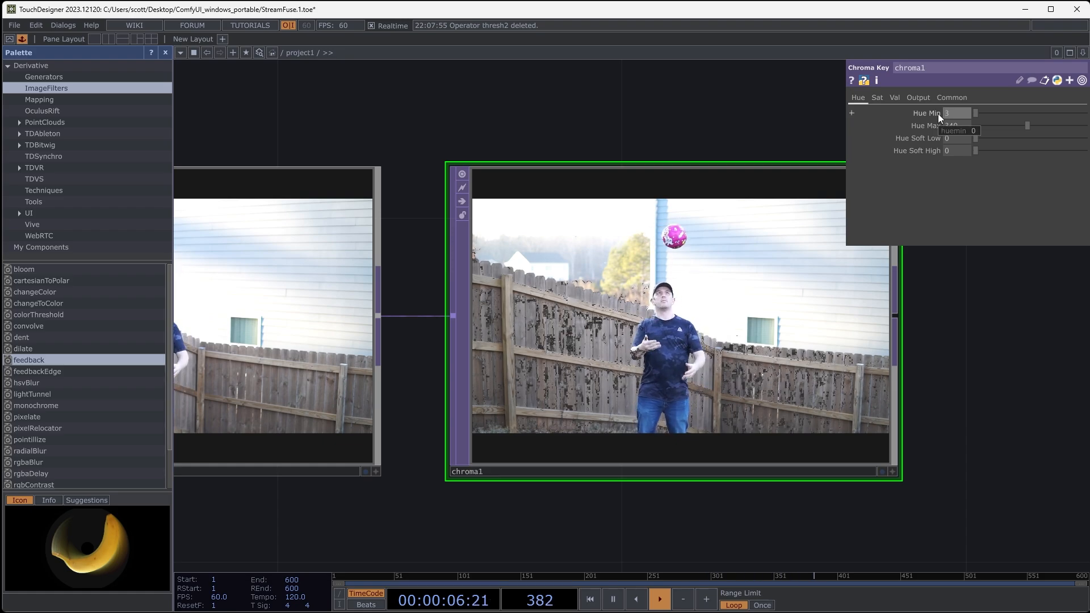
type("40")
key("Return")
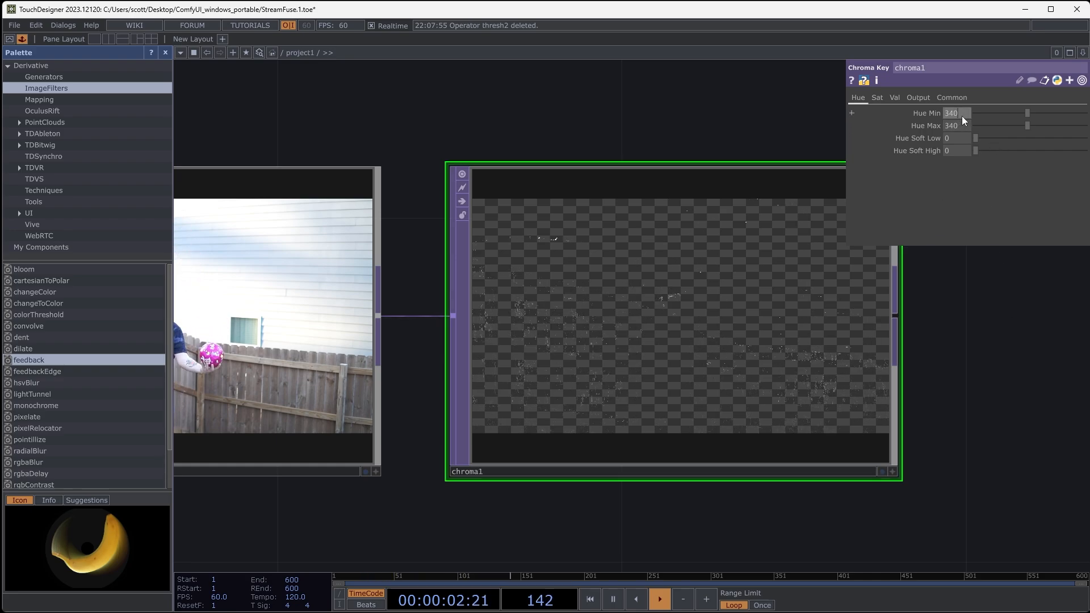
left_click_drag(963, 106, 954, 106)
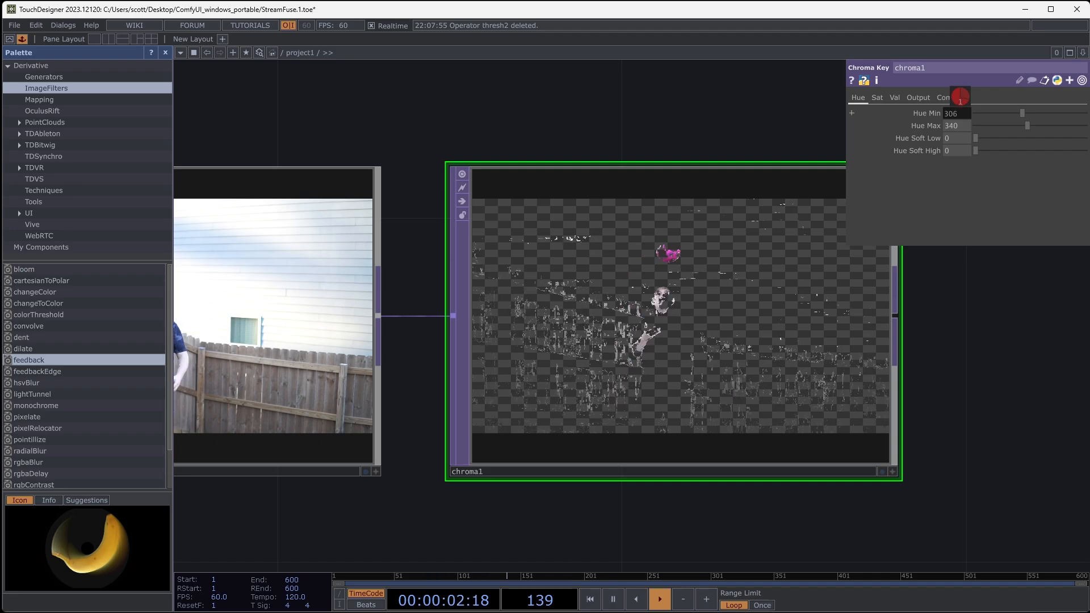
left_click_drag(954, 106, 959, 96)
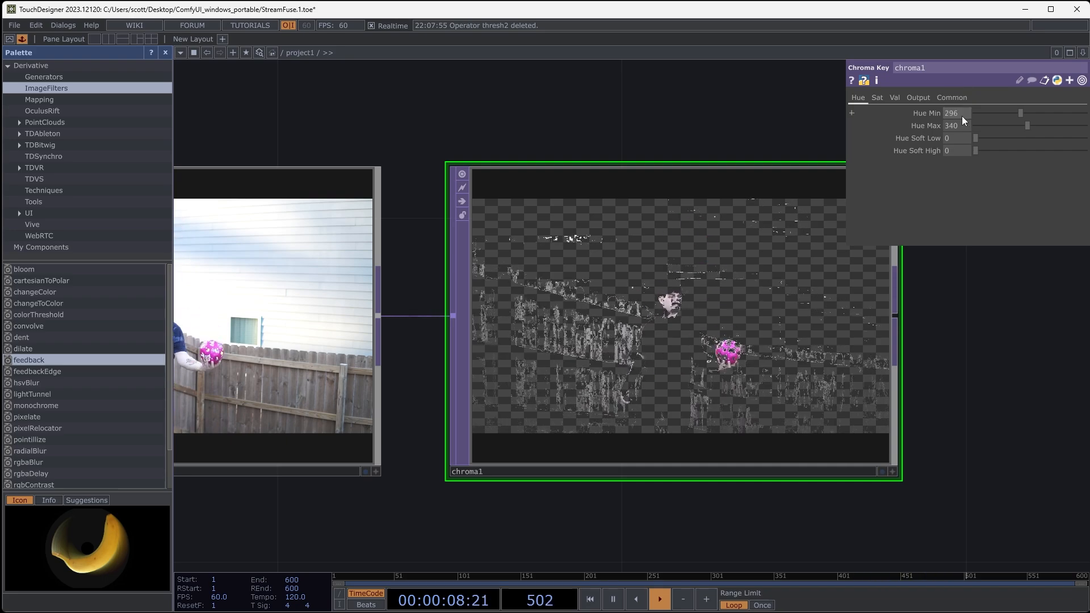
- Raise the Chroma Key's Sat Min to 0.25 and inspect the isolated magenta ball
left_click_drag(990, 348, 989, 330)
left_click_drag(984, 382, 962, 391)
left_click(879, 100)
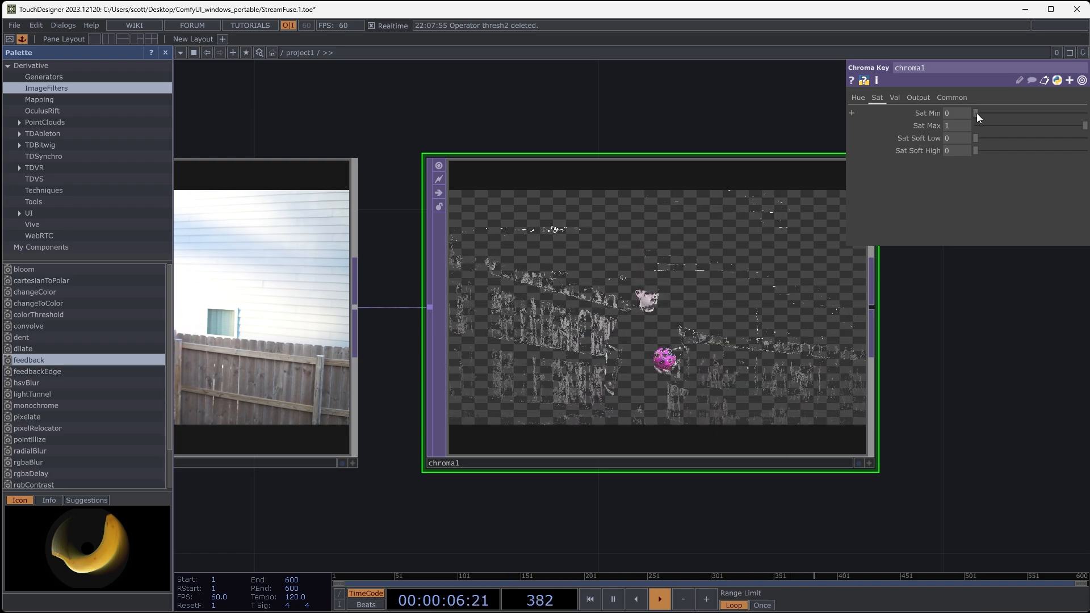
left_click_drag(977, 114, 980, 113)
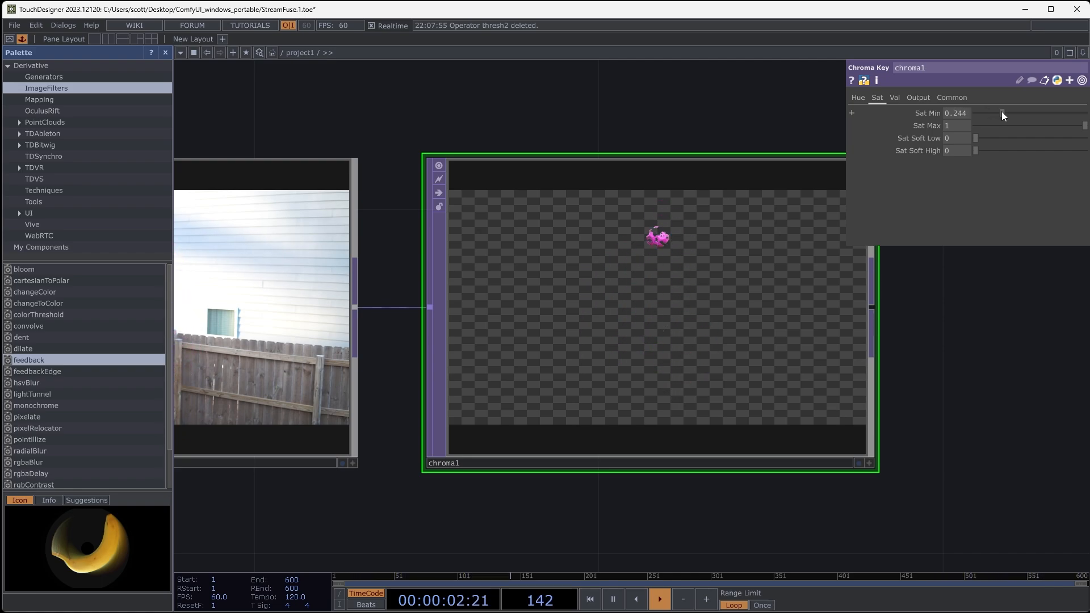
left_click_drag(1002, 112, 1003, 112)
key("BackSpace")
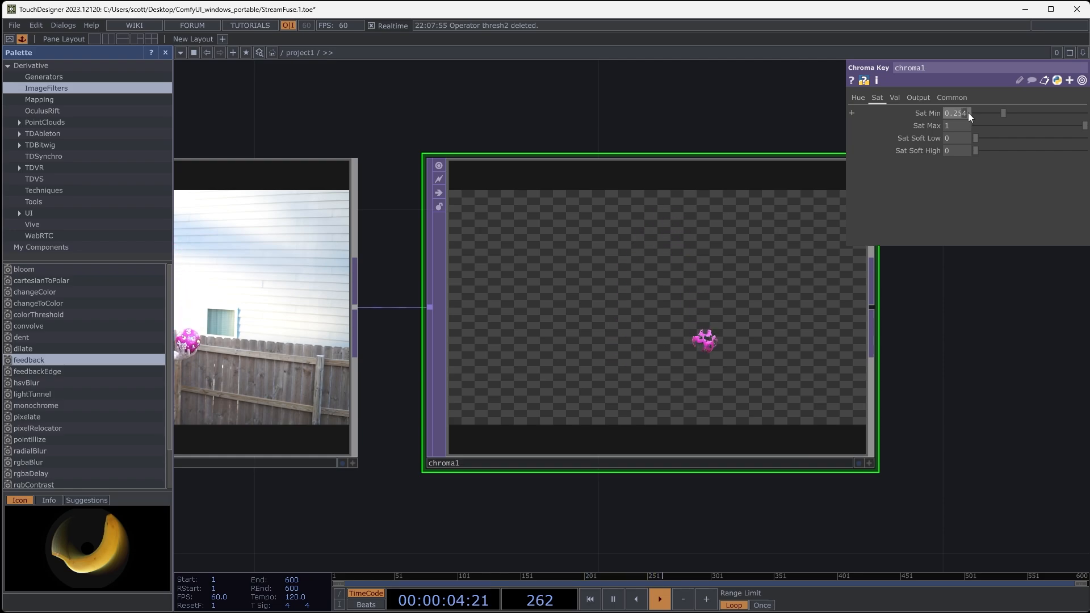
left_click_drag(931, 328, 888, 339)
scroll(561, 372, "up", 4)
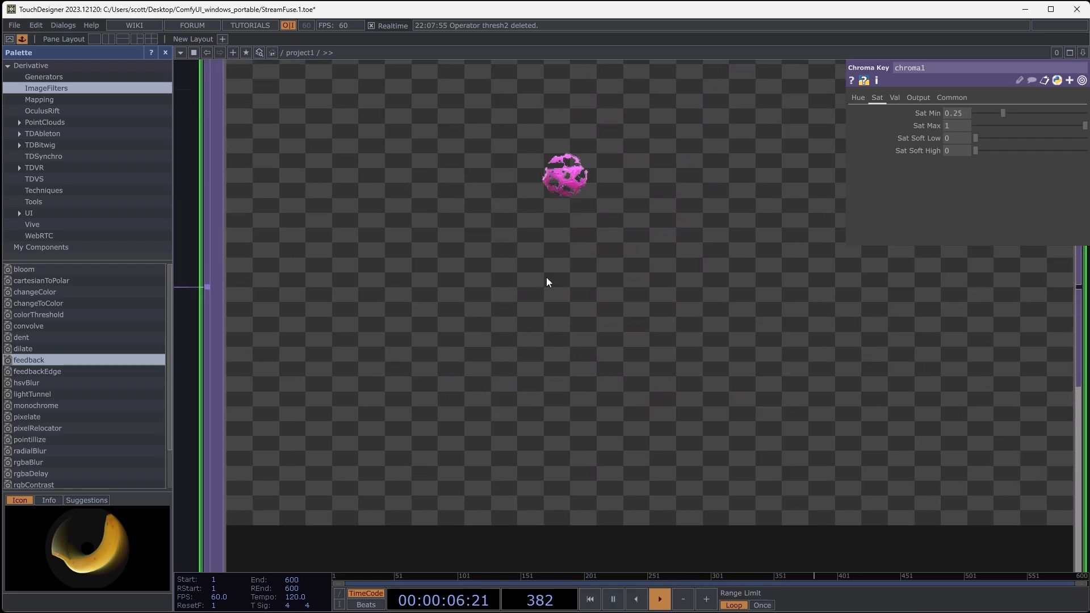
scroll(675, 308, "down", 5)
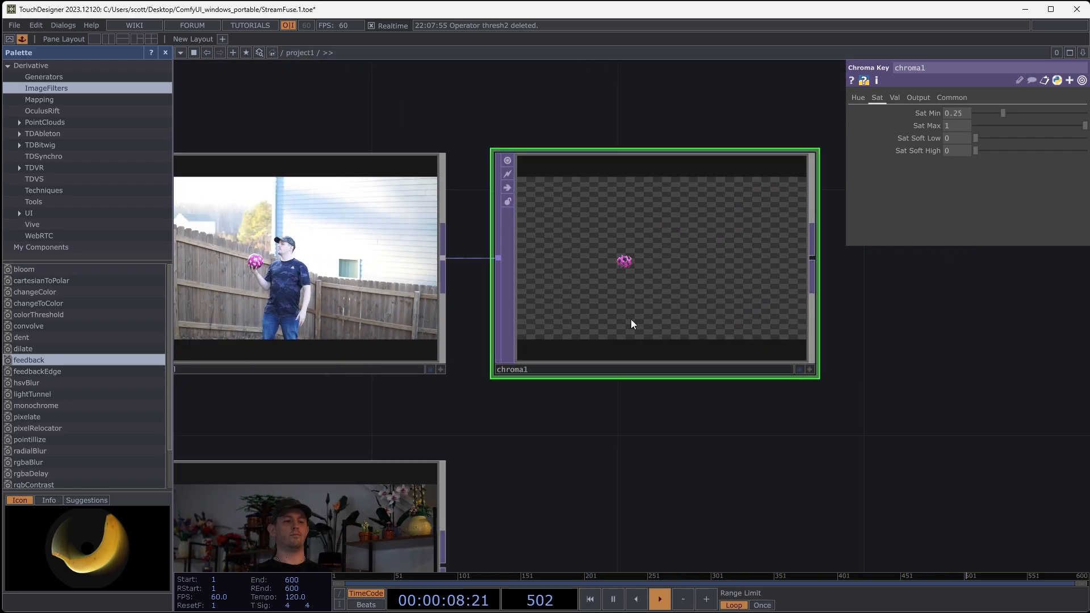
- Duplicate the base1 feedback component from the GreenJuggle chain
left_click_drag(886, 413, 839, 424)
scroll(784, 396, "down", 3)
left_click_drag(631, 427, 668, 420)
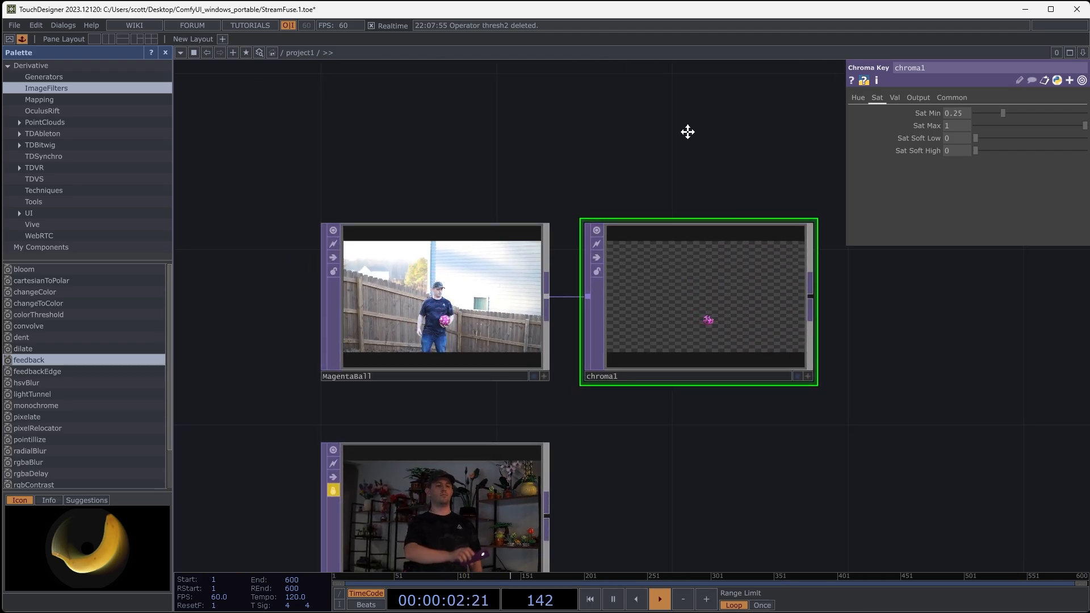
left_click_drag(686, 78, 649, 170)
scroll(649, 170, "down", 4)
left_click_drag(673, 207, 616, 408)
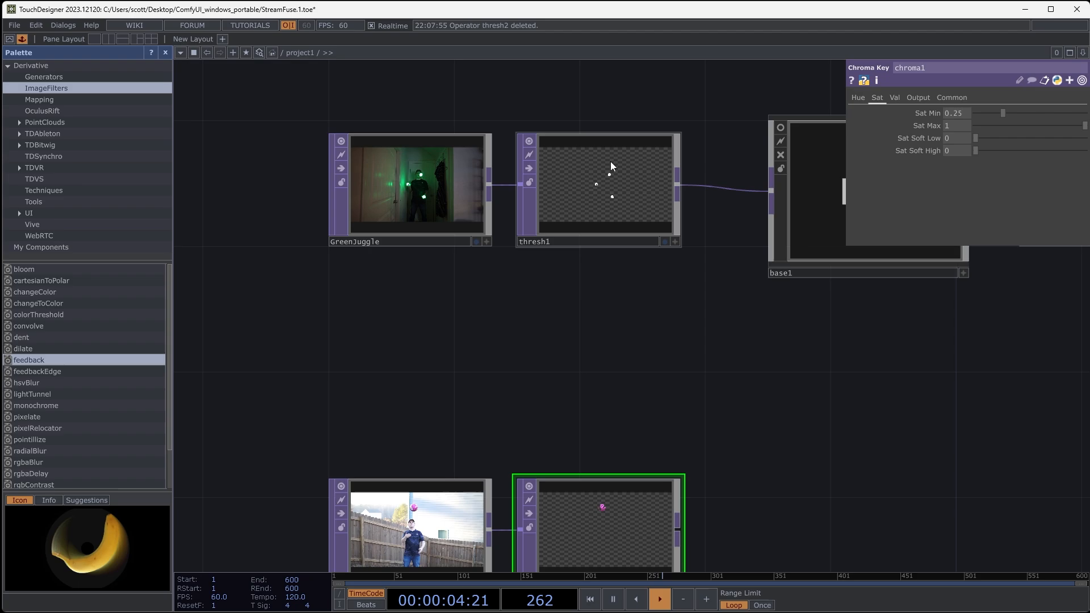
left_click_drag(611, 321, 573, 168)
left_click_drag(714, 324, 664, 328)
left_click_drag(683, 248, 595, 300)
scroll(639, 252, "down", 3)
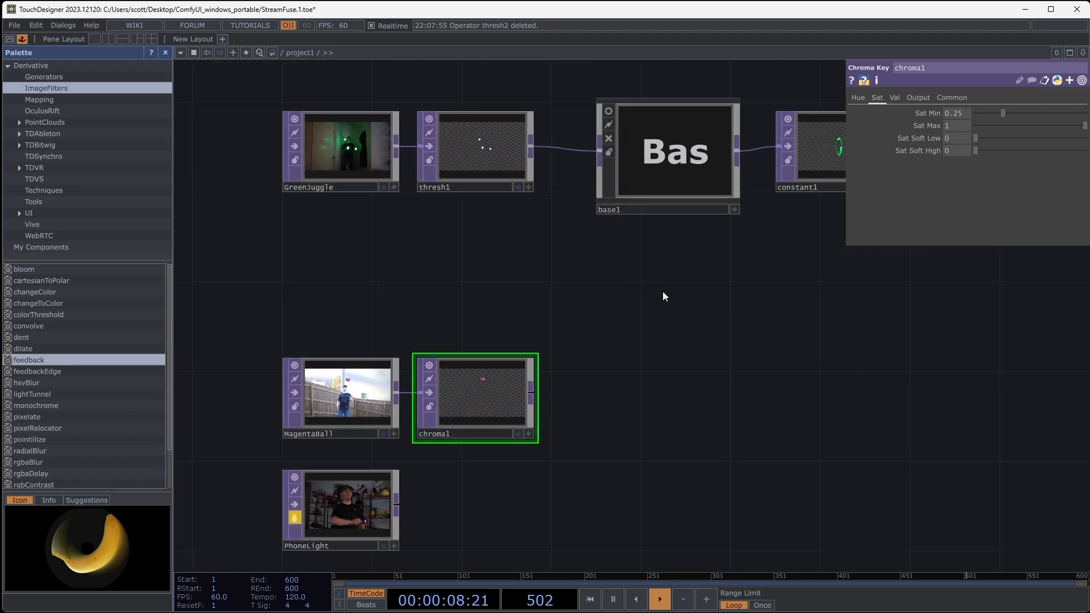
left_click(685, 179)
key("ctrl+c")
key("ctrl+v")
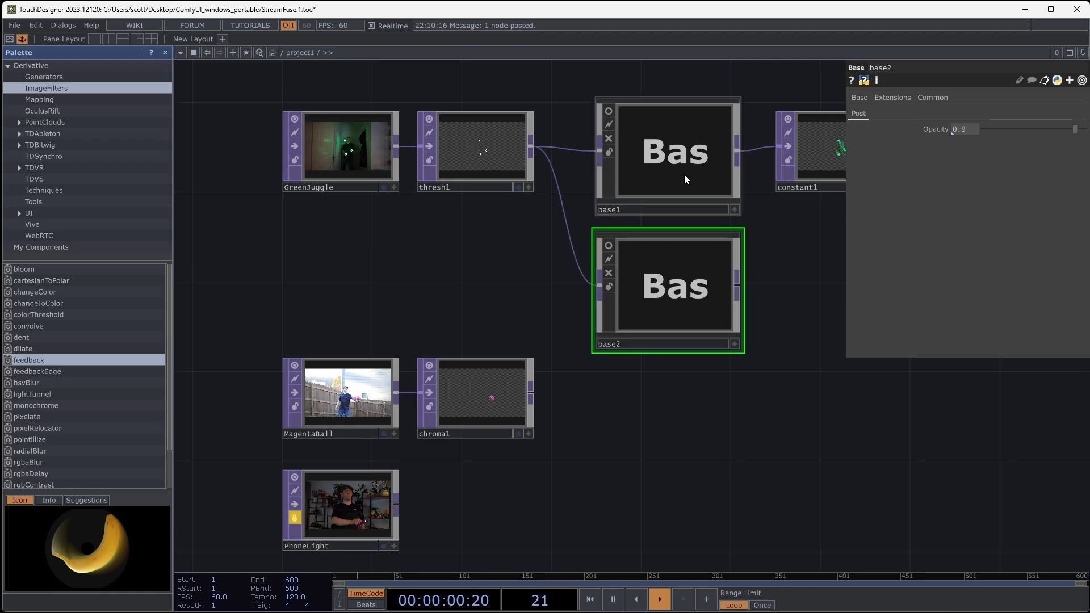
- Place the base copy beside chroma1, feed it from the Chroma Key output, turn on its viewer and inspect the trail
left_click_drag(662, 284, 671, 405)
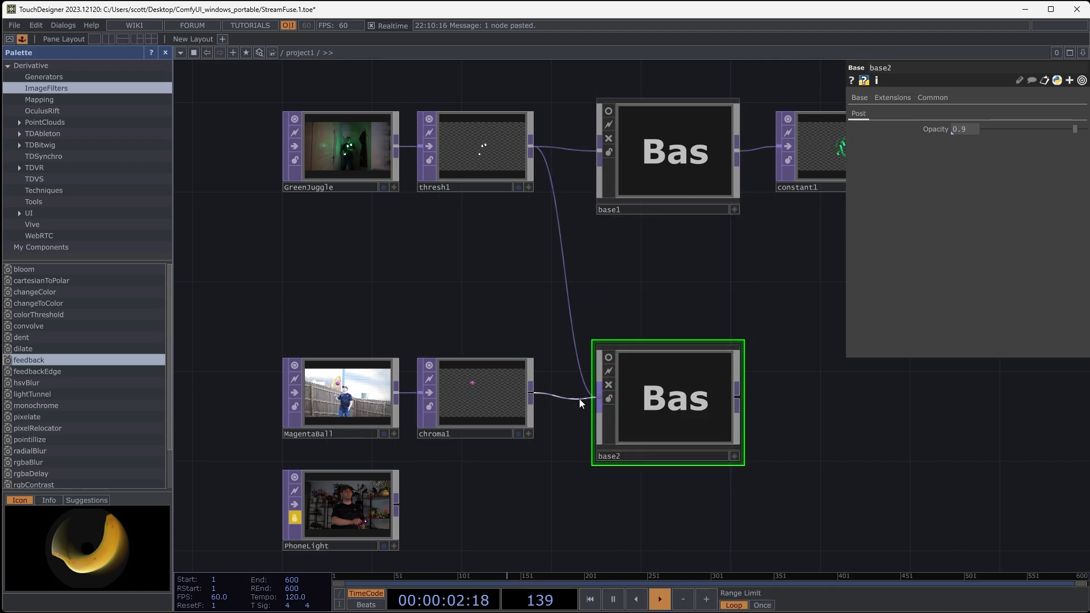
left_click(608, 357)
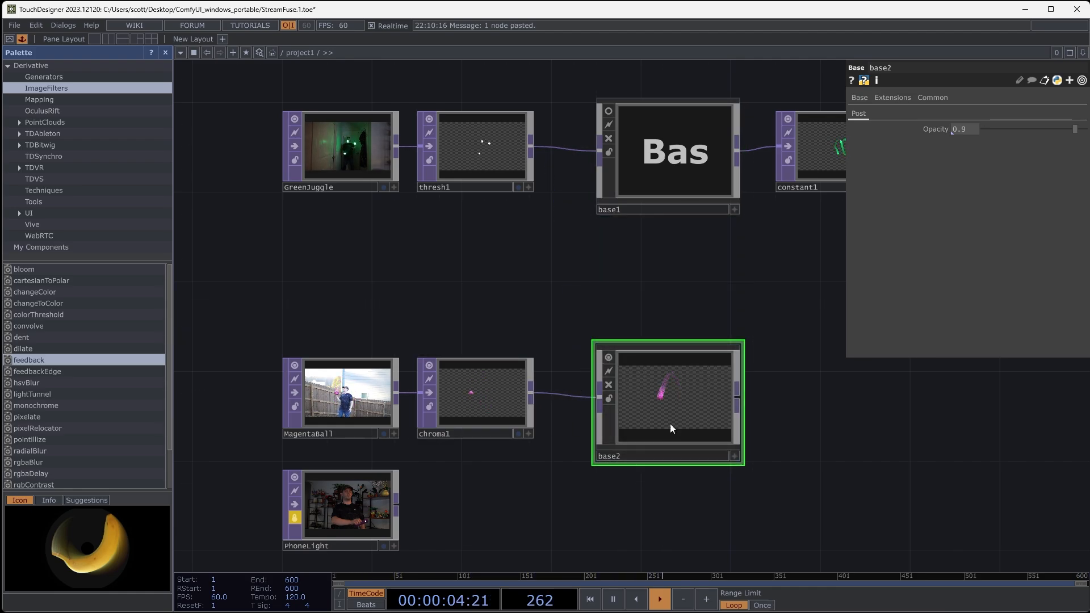
scroll(689, 411, "up", 4)
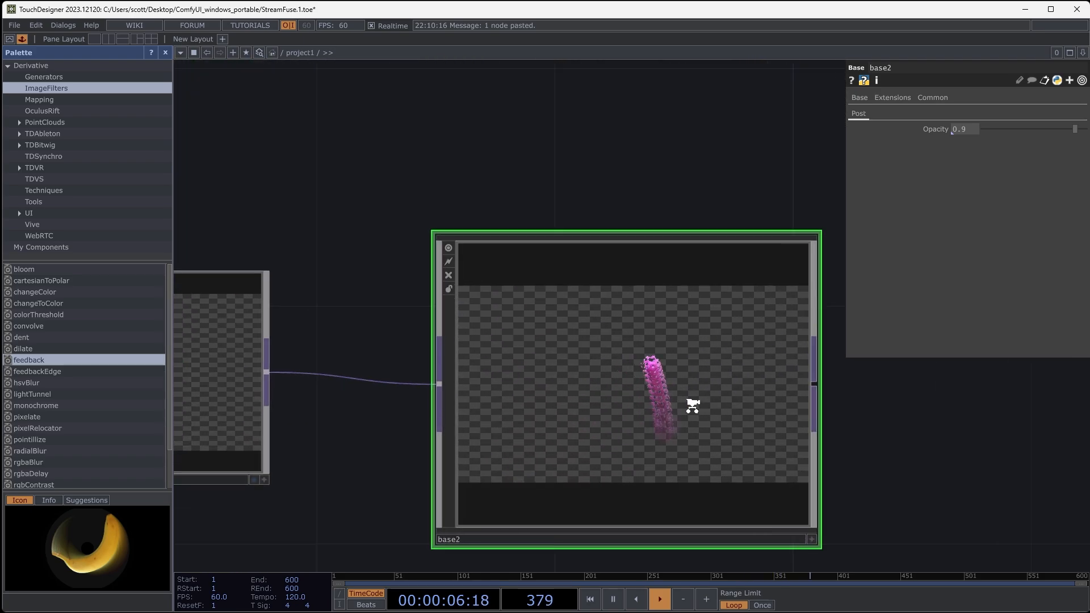
scroll(693, 406, "up", 2)
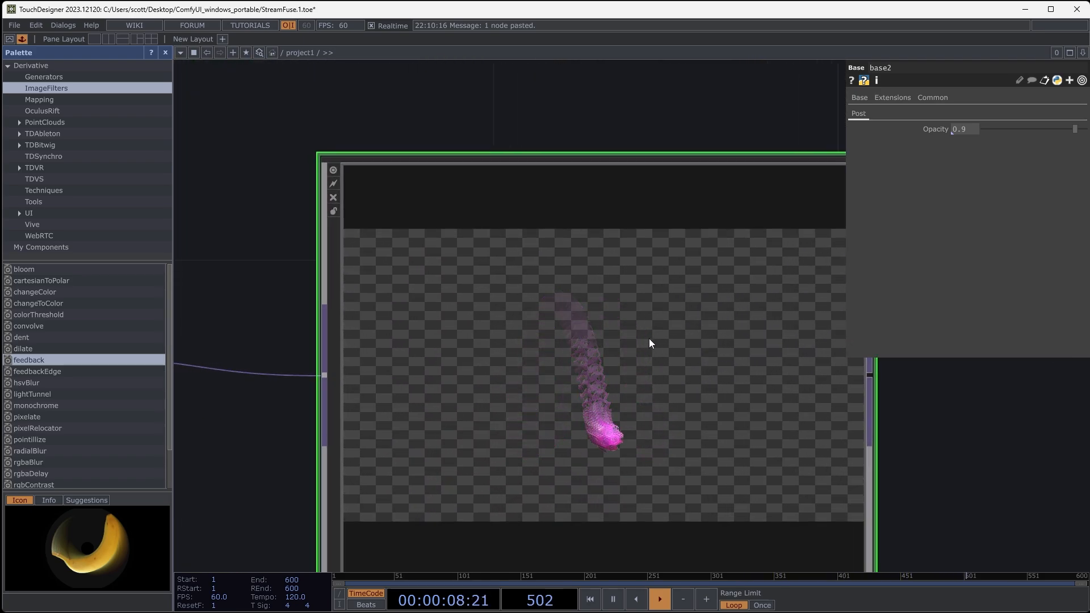
scroll(630, 330, "down", 3)
scroll(548, 324, "down", 3)
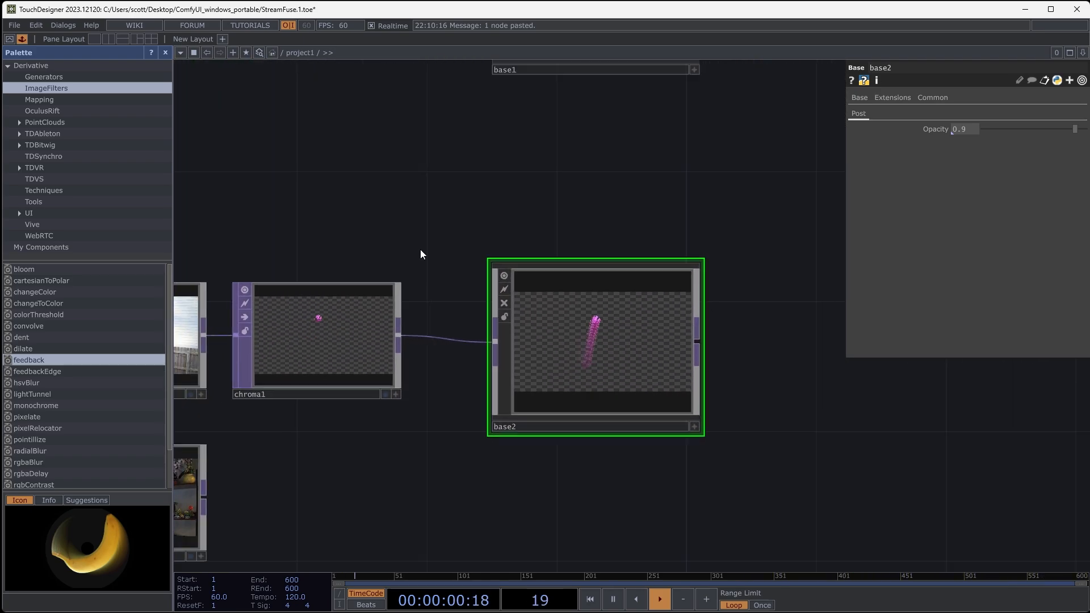
- Set the pixel format of the chroma1 operator to 32-bit float (RGBA)
left_click_drag(444, 234, 675, 227)
scroll(580, 189, "down", 3)
left_click_drag(579, 185, 585, 318)
scroll(585, 318, "down", 1)
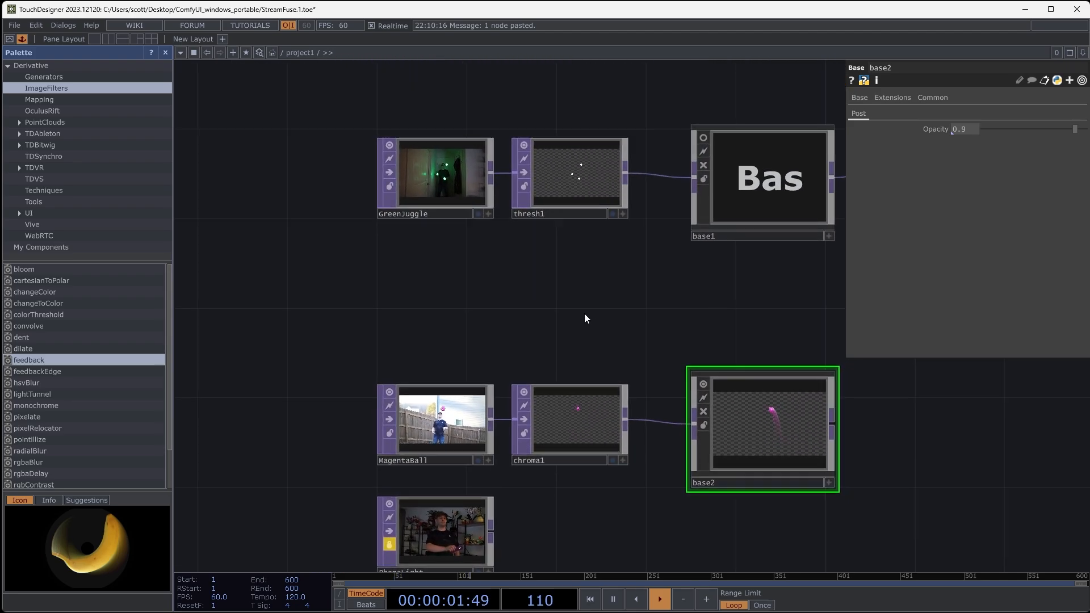
left_click(575, 184)
left_click(517, 461)
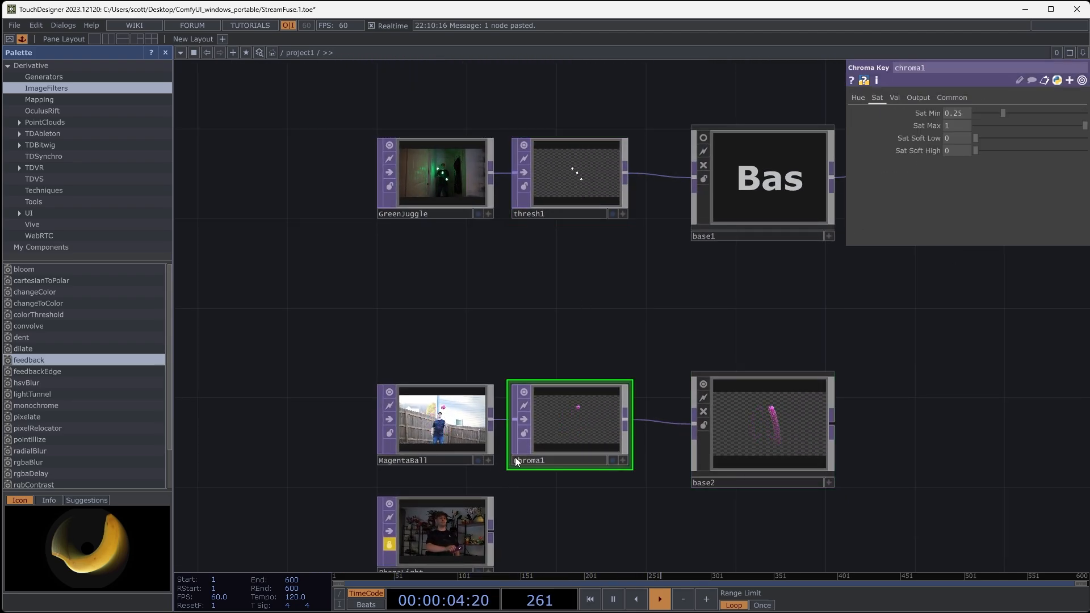
left_click(952, 98)
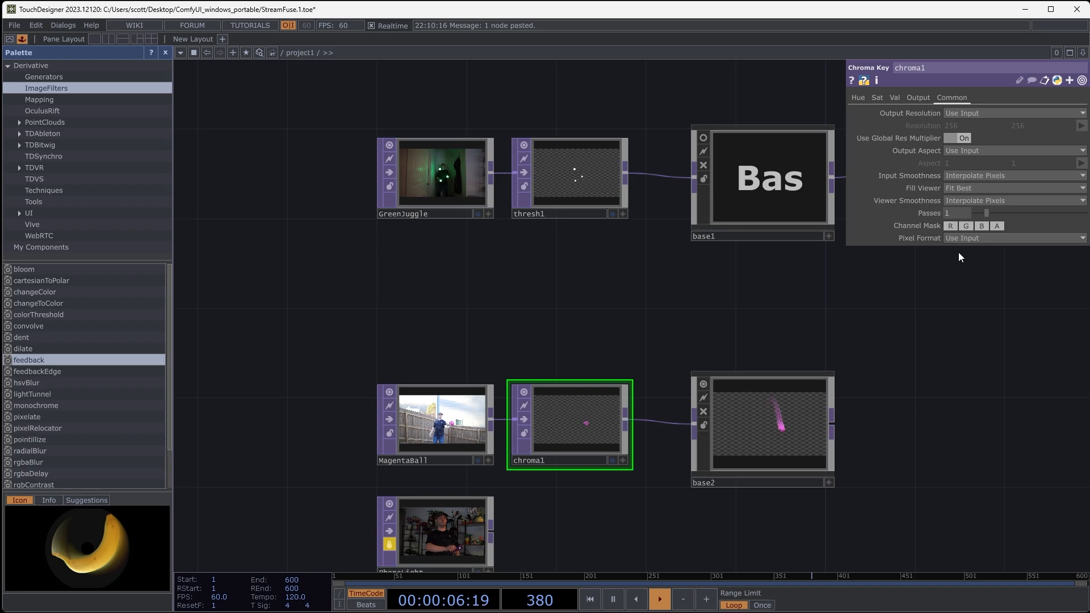
left_click(968, 238)
left_click(975, 294)
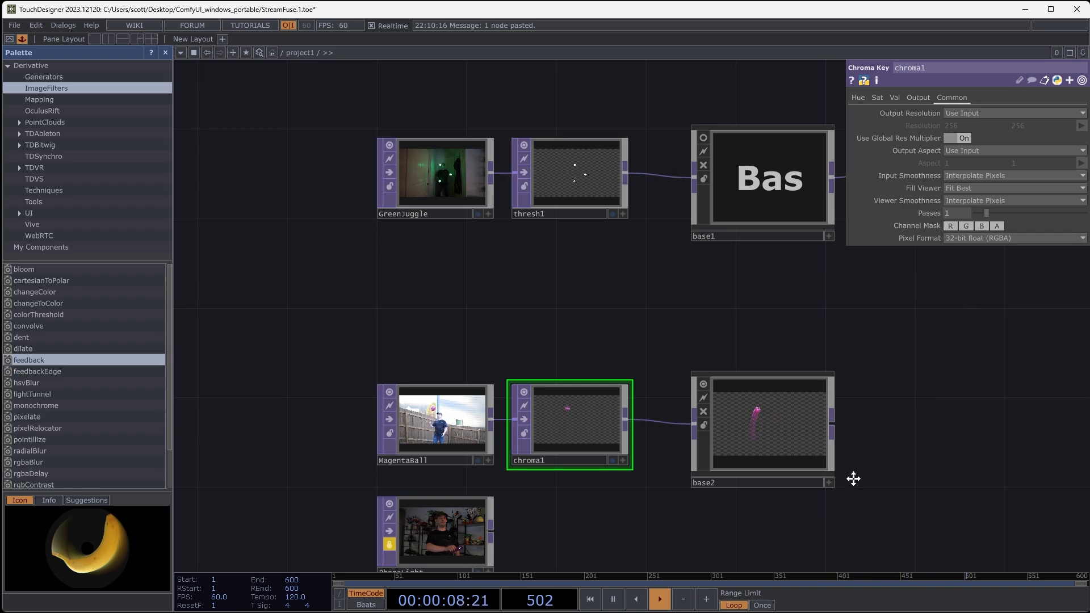
- Raise the Opacity of base2 to 0.961 and inspect the longer magenta trail
left_click_drag(852, 478, 857, 413)
left_click(755, 375)
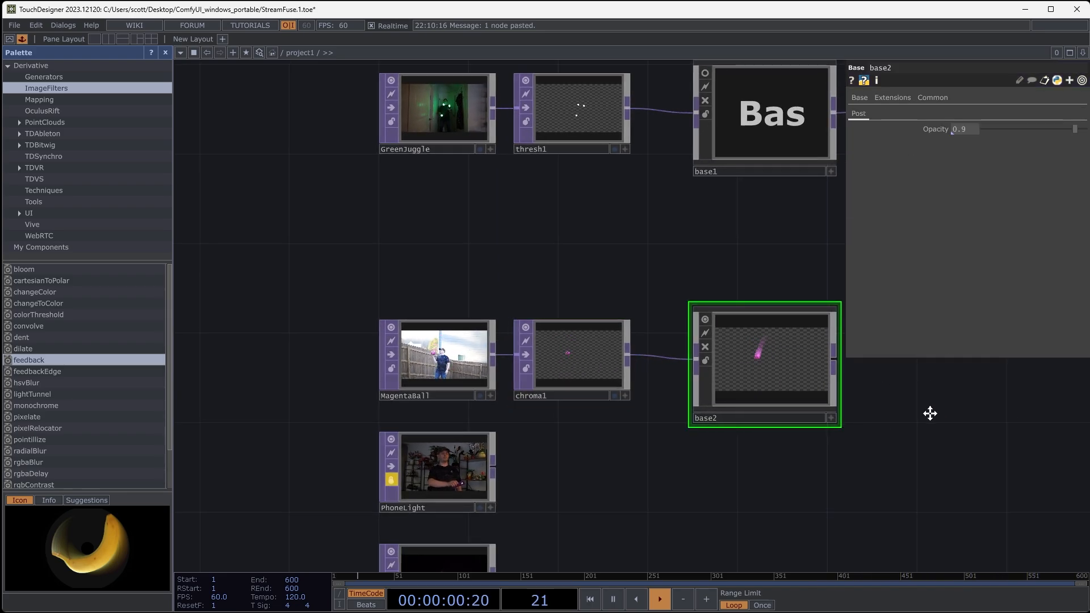
left_click_drag(929, 414, 798, 433)
scroll(666, 380, "up", 3)
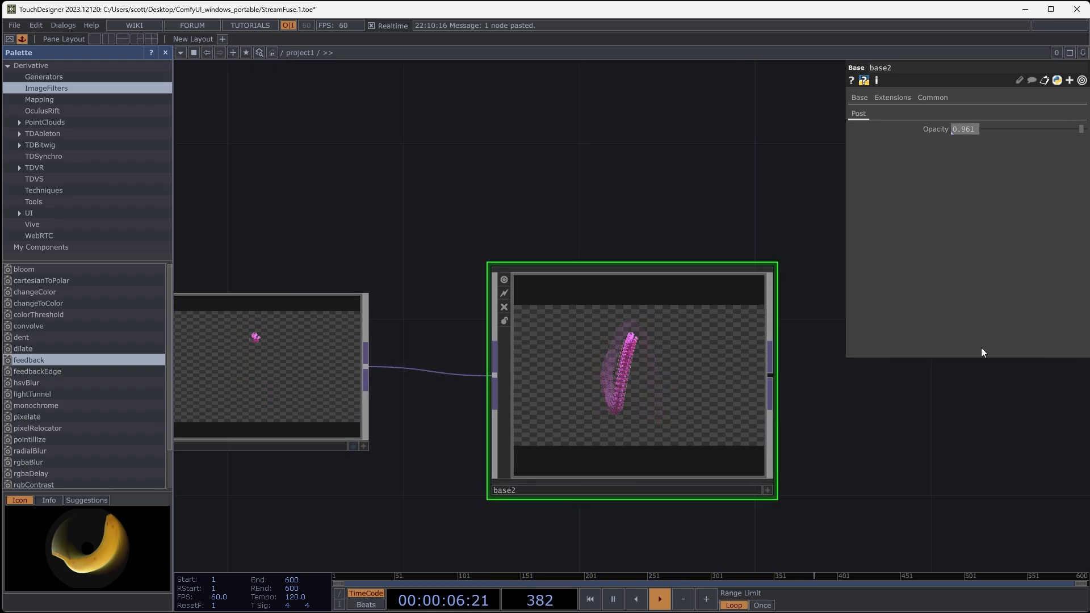
left_click_drag(941, 416, 710, 395)
scroll(878, 398, "down", 3)
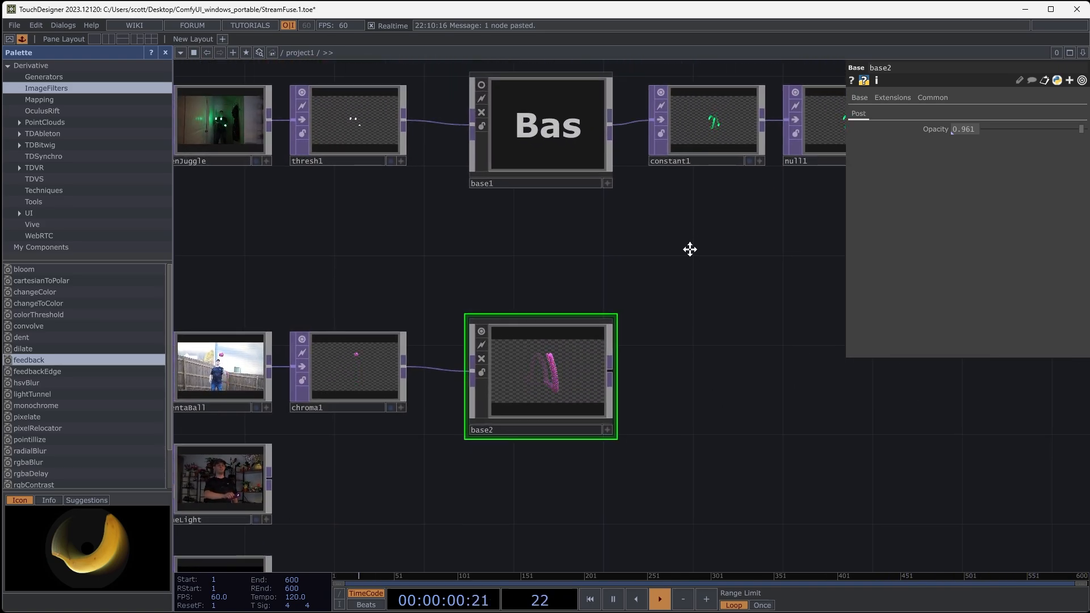
- Add a Null TOP fed by the output of base2
left_click_drag(690, 249, 661, 244)
left_click(652, 129)
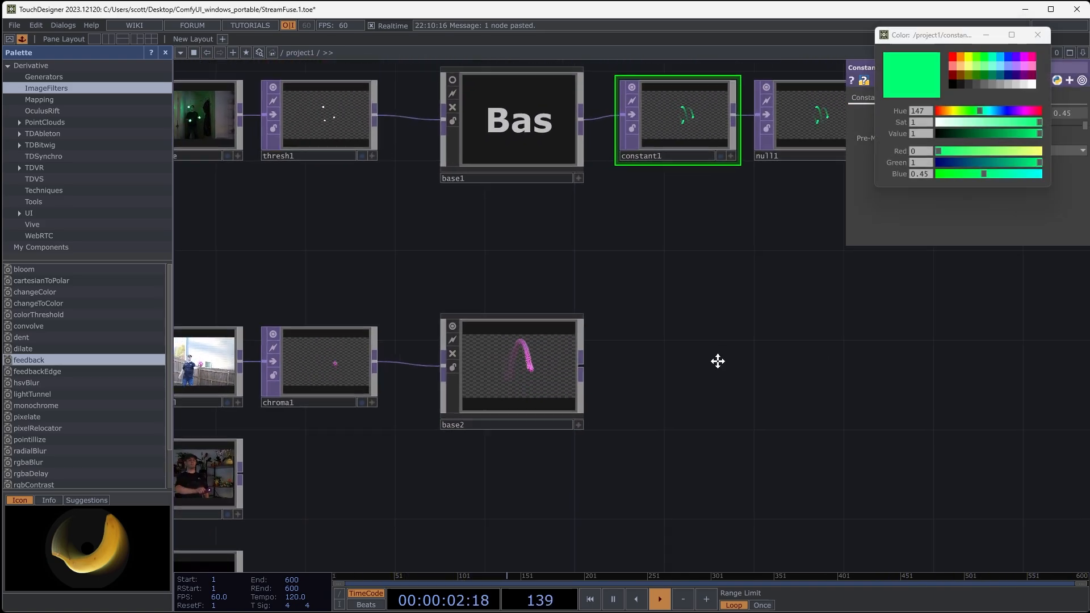
left_click_drag(717, 361, 775, 343)
left_click_drag(668, 357, 598, 355)
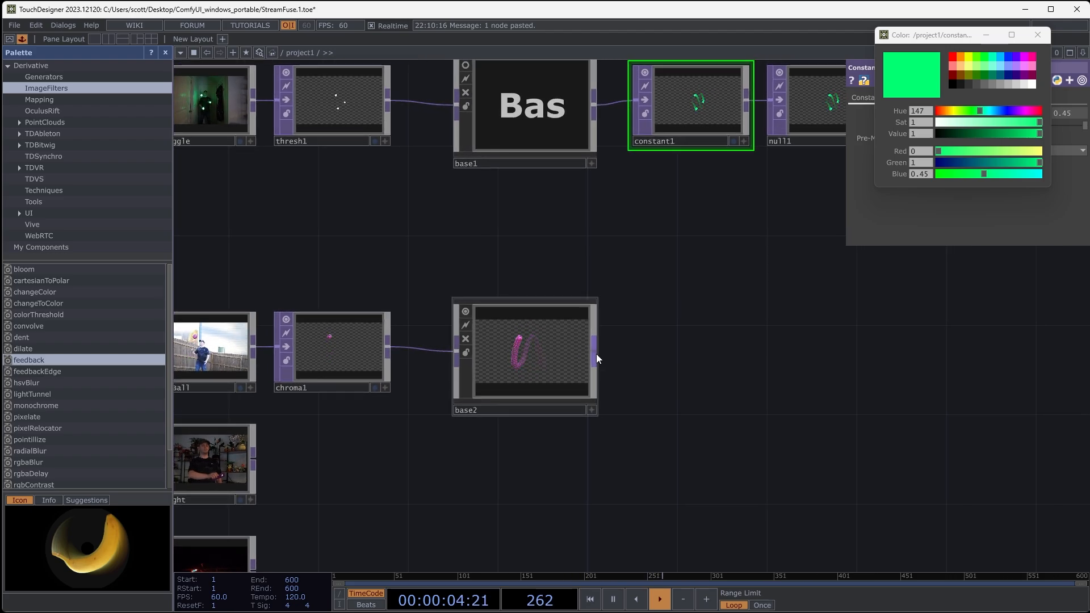
key("Tab")
left_click(579, 308)
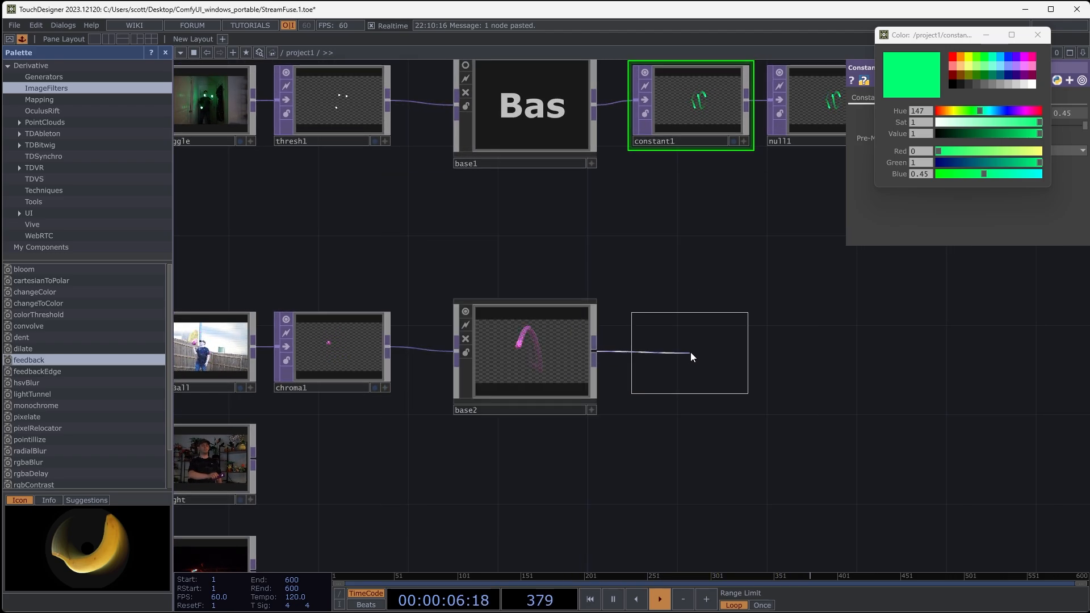
left_click(691, 352)
left_click_drag(891, 346, 810, 381)
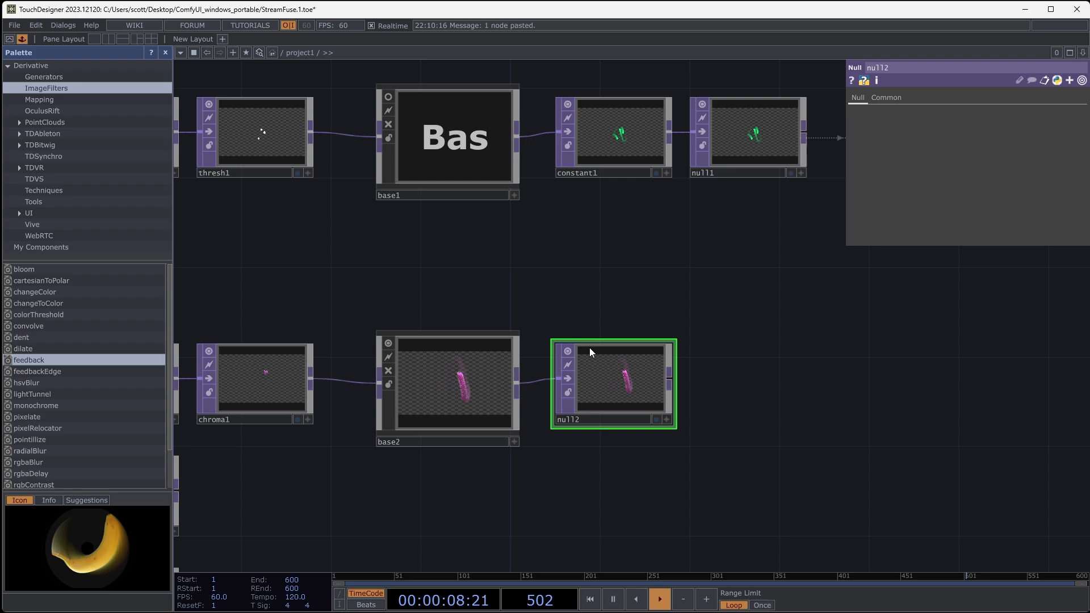
- Move null2 farther along its chain so it lines up below null1
left_click_drag(590, 352, 747, 352)
left_click_drag(646, 340, 737, 452)
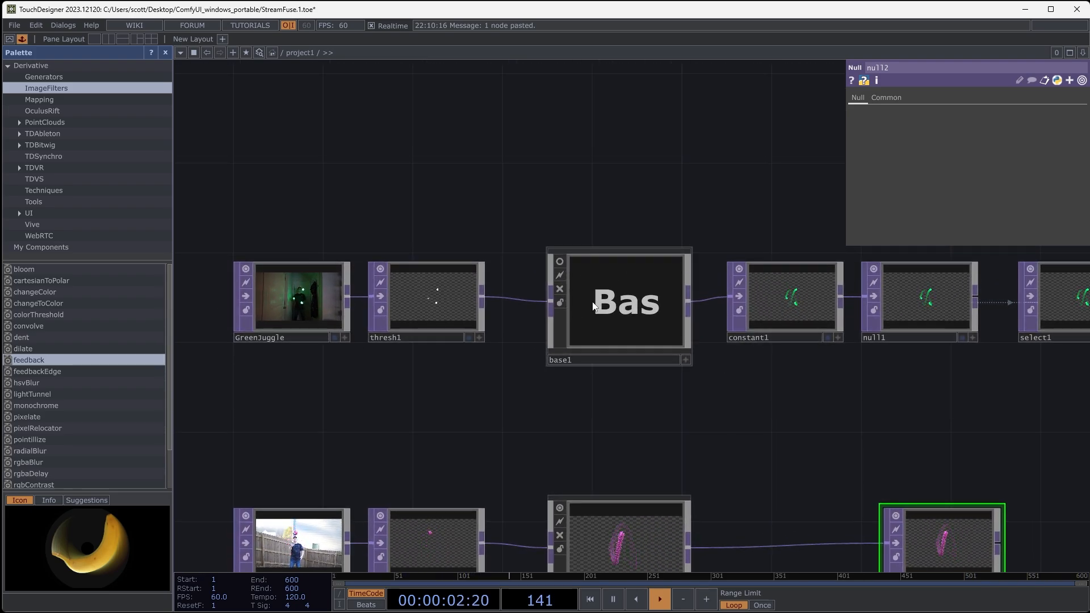
left_click_drag(650, 450, 519, 341)
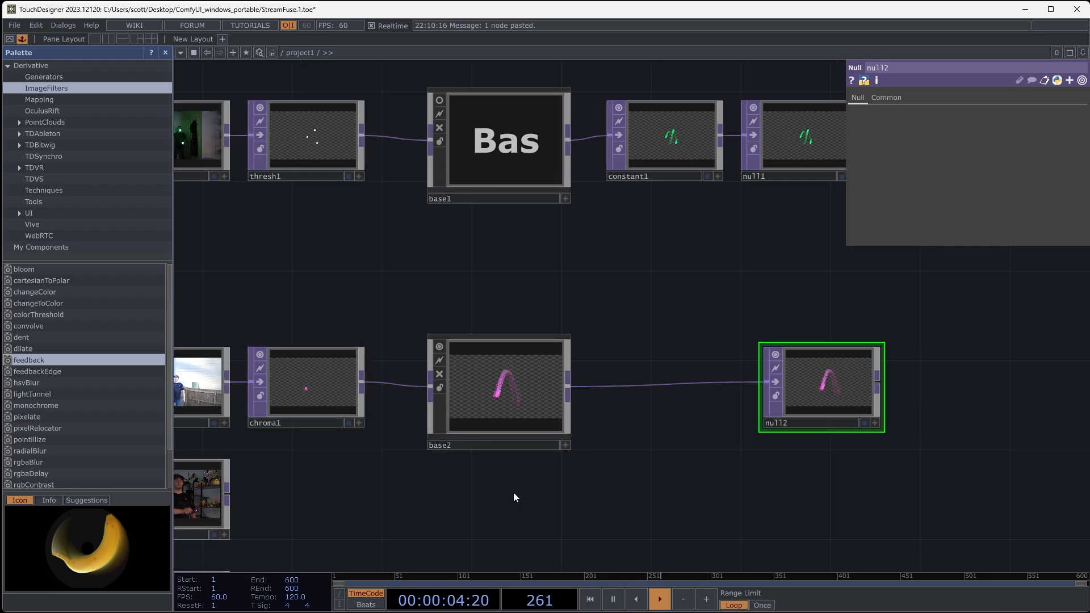
left_click_drag(513, 496, 486, 513)
left_click_drag(674, 267, 575, 271)
left_click_drag(675, 389, 649, 395)
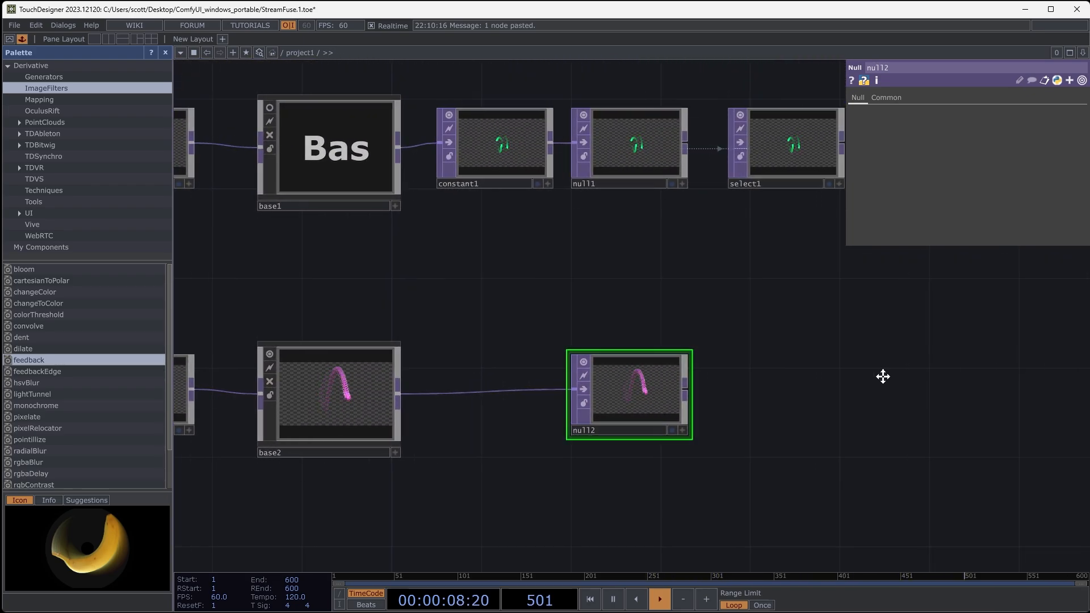
- Duplicate select1, point the copy's TOP reference to null2, and line up both Select operators past their Nulls
left_click_drag(883, 374, 782, 387)
left_click(702, 161)
key("ctrl+c")
key("ctrl+v")
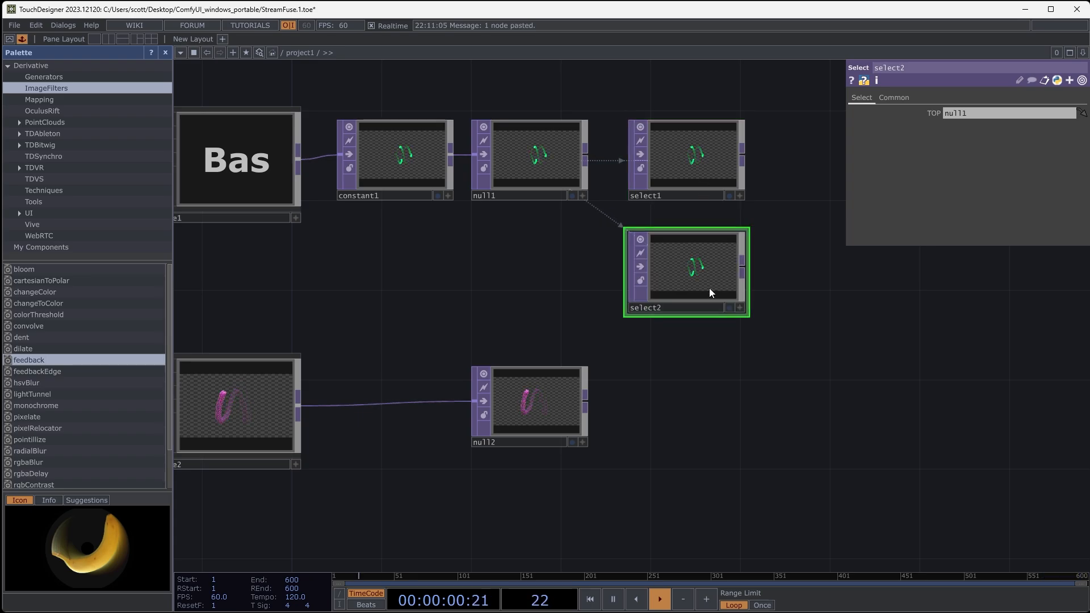
left_click_drag(710, 292, 681, 394)
left_click_drag(570, 410, 782, 375)
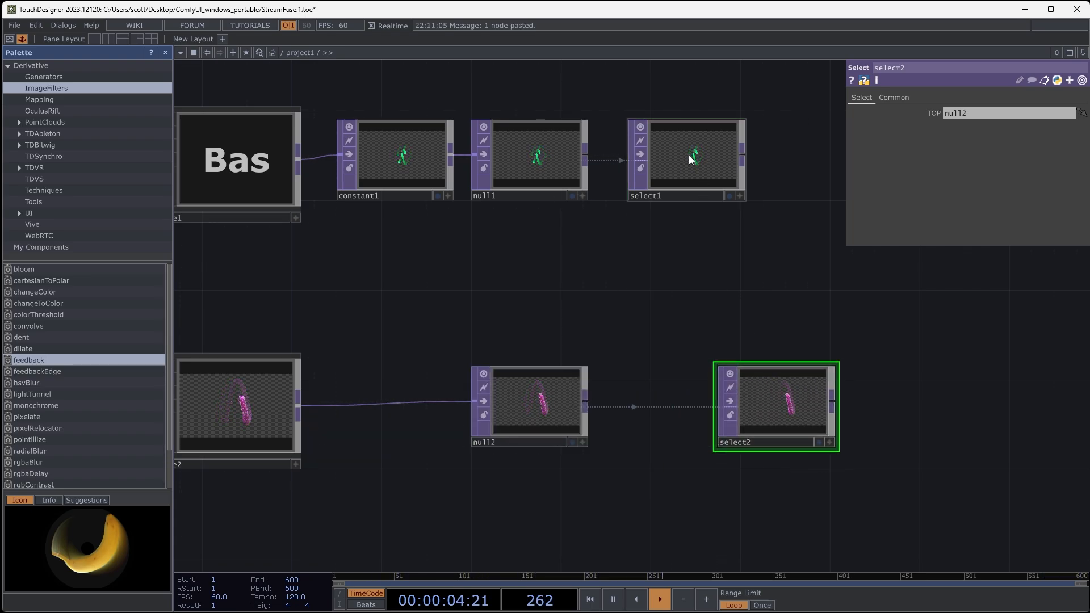
left_click_drag(924, 392, 917, 357)
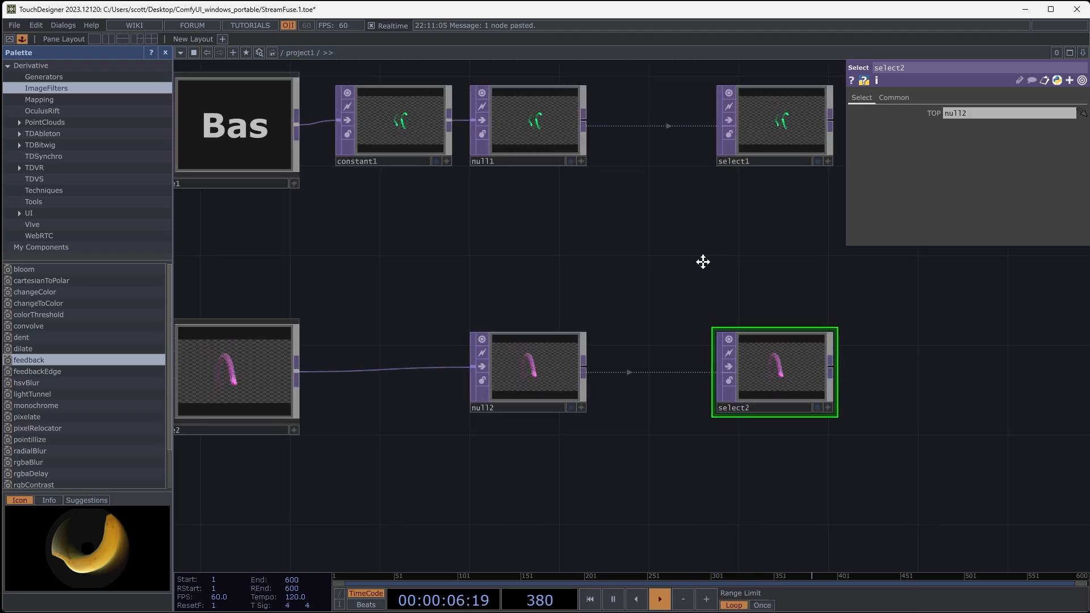
- Space out the PhoneLight and Pyroterra sources below the MagentaBall chain
left_click_drag(703, 261, 718, 361)
left_click_drag(454, 367, 730, 372)
left_click_drag(438, 302, 319, 170)
left_click_drag(747, 485, 383, 442)
scroll(426, 456, "down", 4)
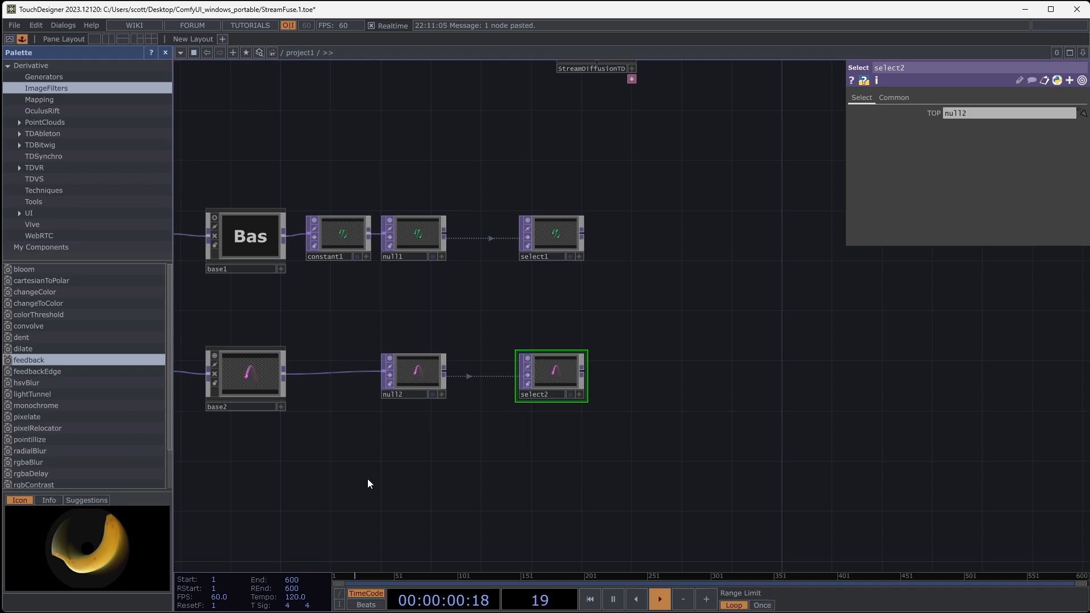
left_click_drag(367, 478, 735, 377)
left_click_drag(556, 437, 557, 392)
left_click_drag(464, 350, 460, 405)
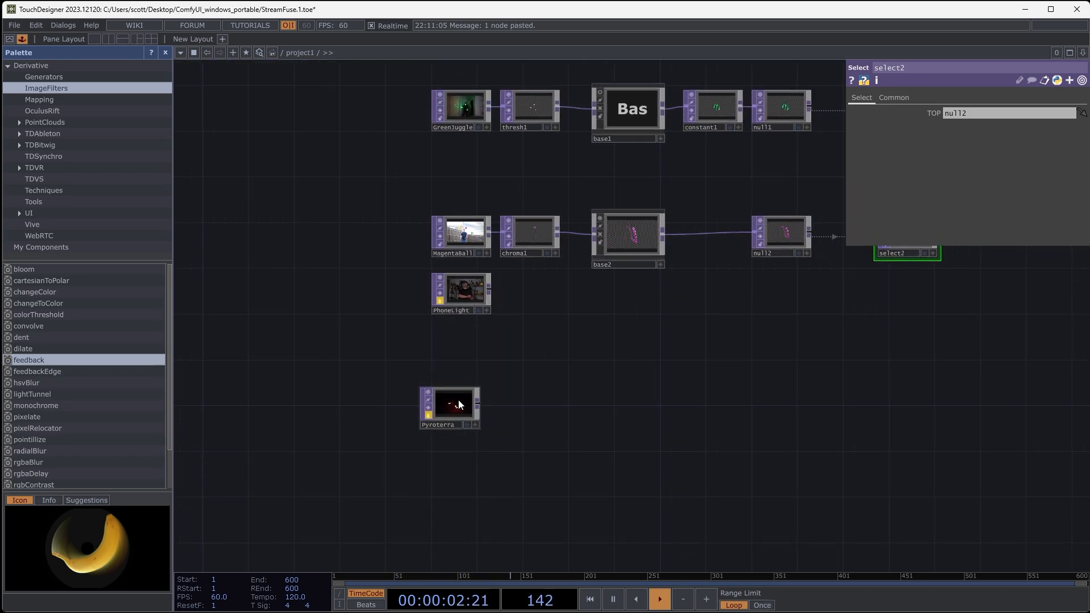
left_click_drag(448, 289, 449, 309)
- Unlock the PhoneLight operator and watch its footage play
scroll(510, 318, "up", 5)
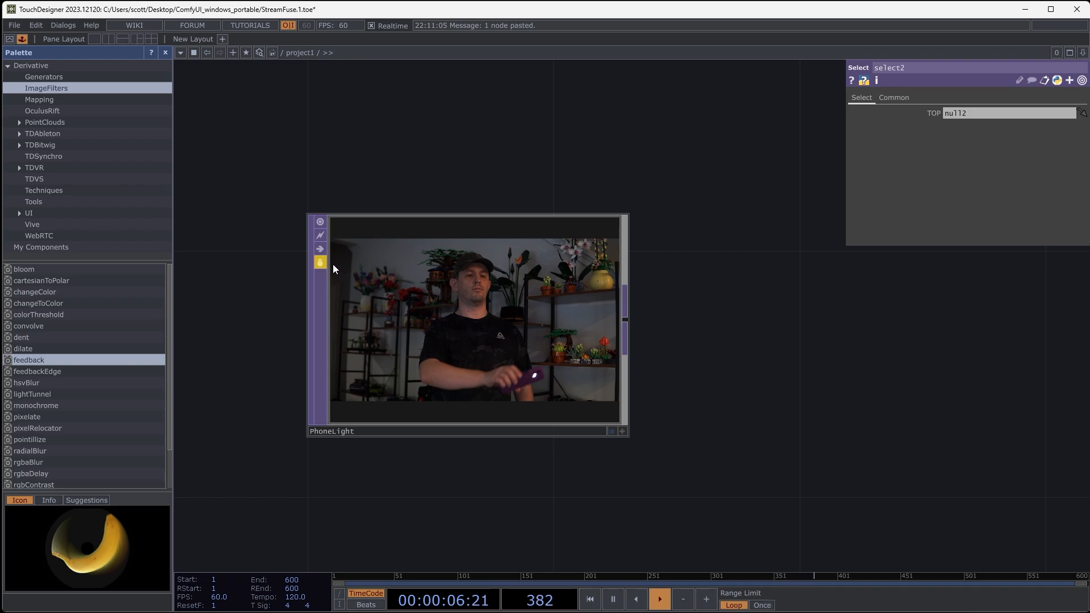
left_click(320, 262)
left_click(377, 282)
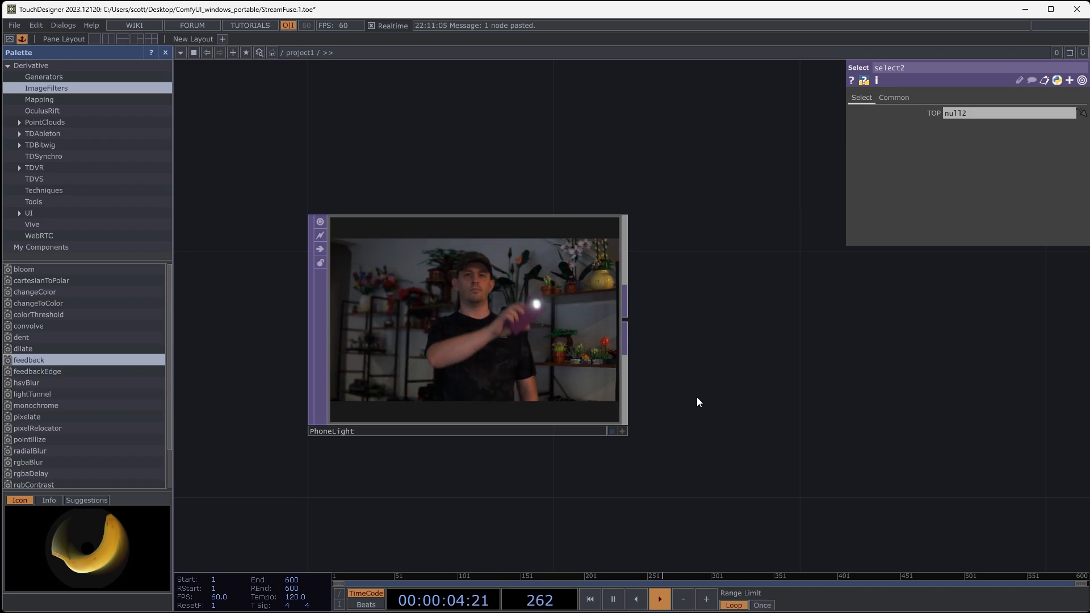
left_click_drag(703, 369, 669, 400)
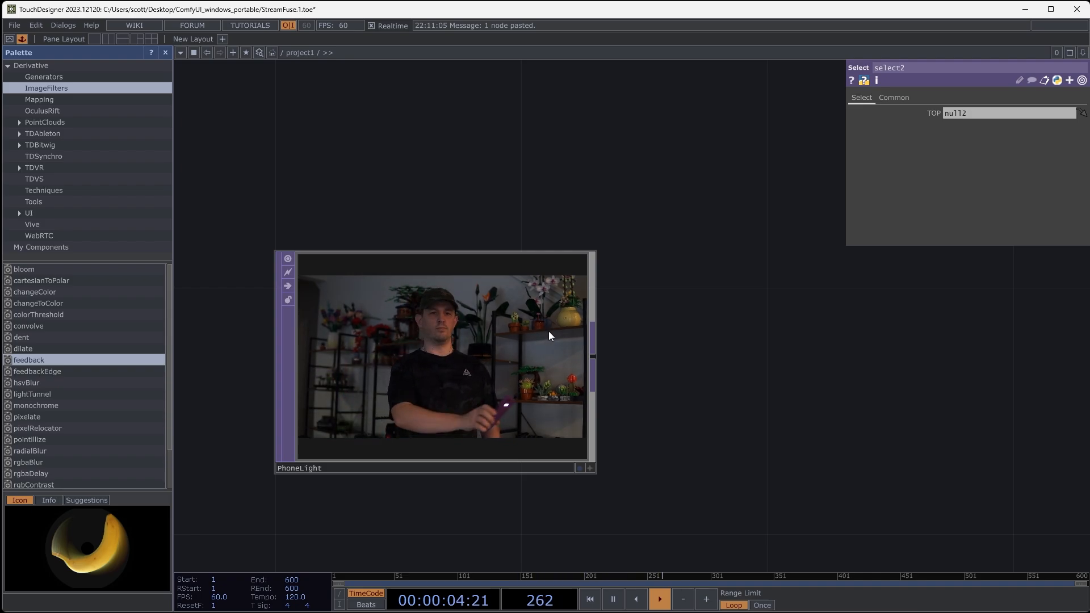
- Compare the GreenJuggle threshold and MagentaBall chroma key setups with the PhoneLight footage
middle_click_drag(557, 329, 597, 223)
left_click_drag(636, 334, 643, 542)
left_click_drag(453, 220, 443, 304)
middle_click_drag(521, 197, 434, 180)
scroll(540, 254, "down", 8)
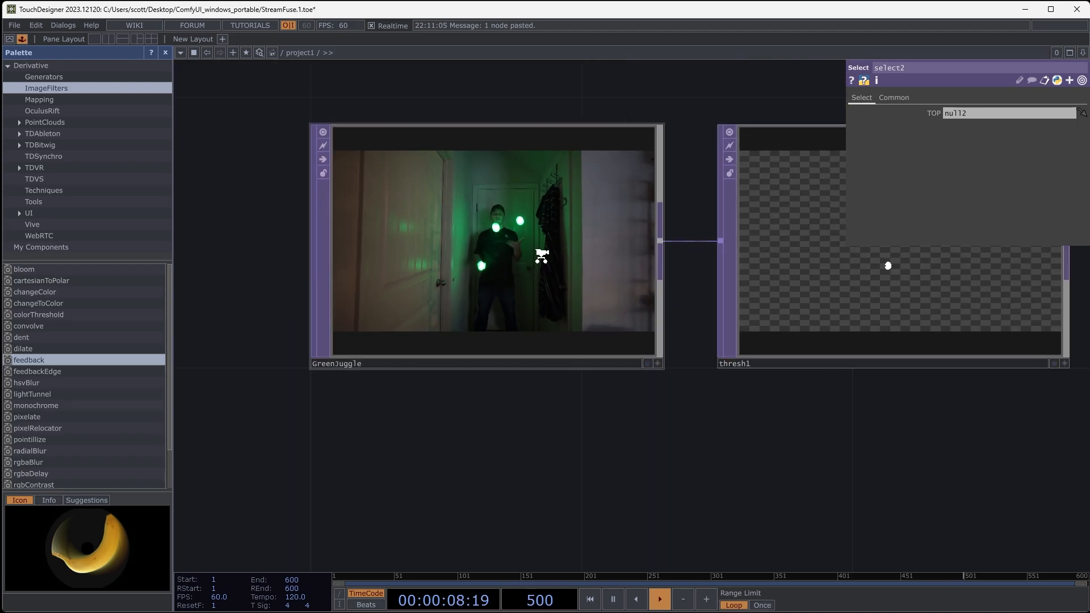
left_click_drag(574, 311, 564, 132)
scroll(510, 427, "up", 2)
scroll(510, 427, "up", 3)
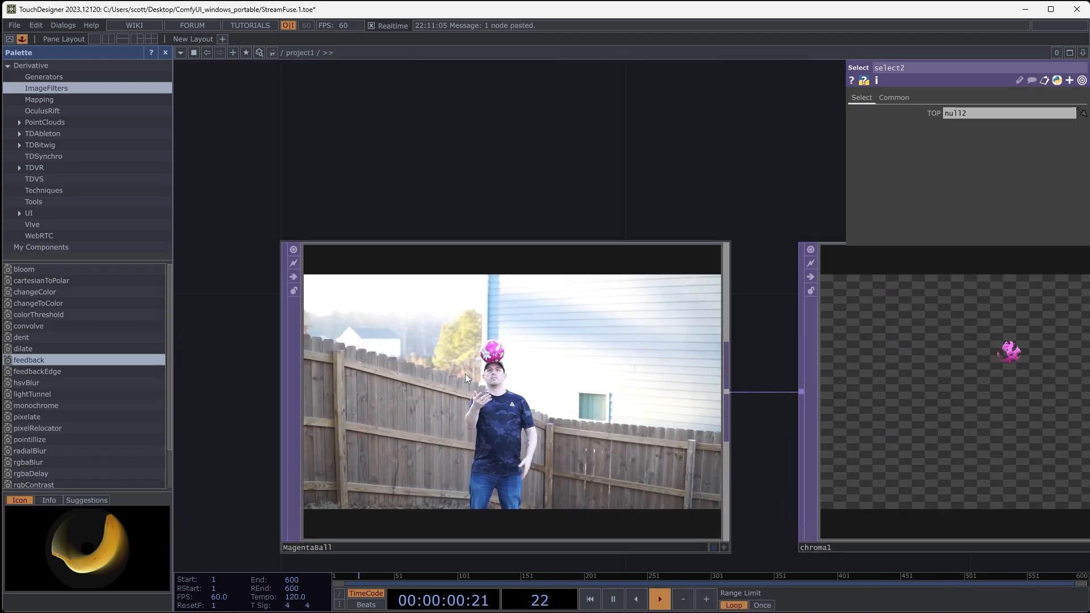
scroll(464, 373, "down", 6)
left_click_drag(630, 435, 612, 246)
scroll(454, 373, "up", 5)
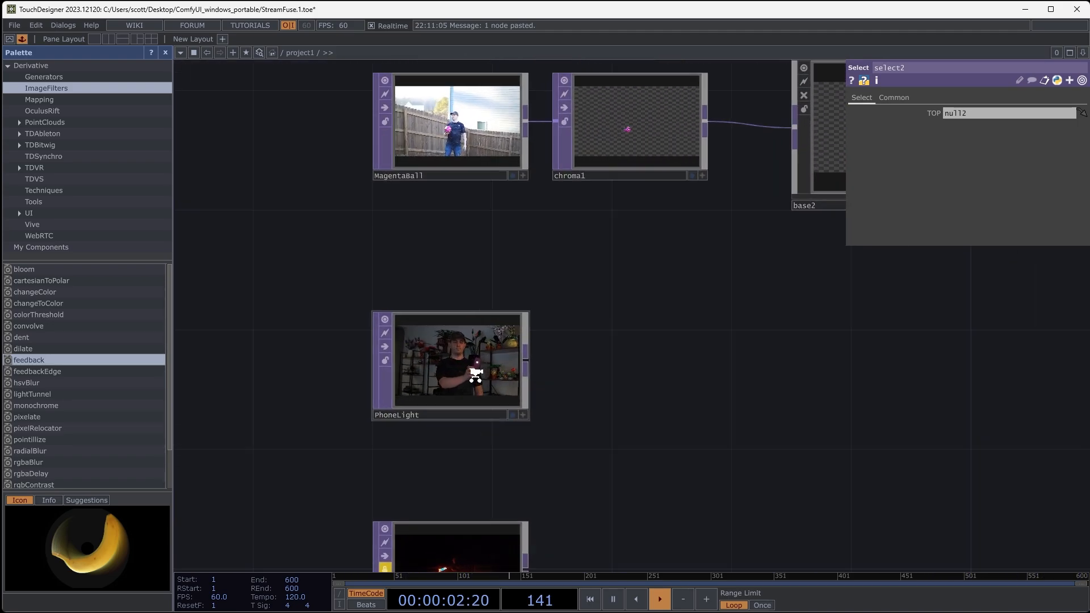
left_click_drag(692, 388, 635, 380)
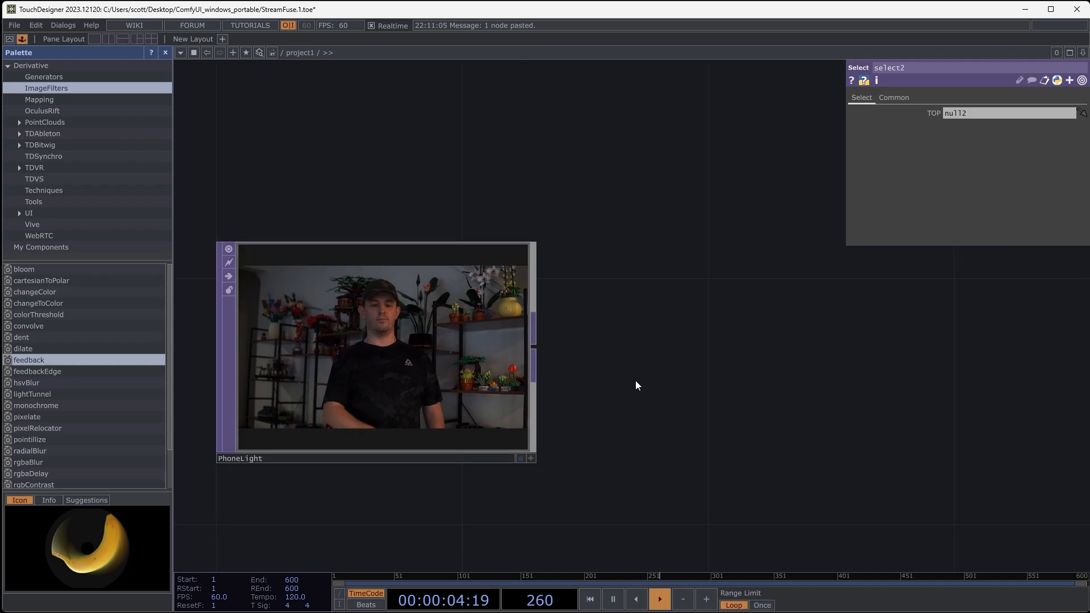
- Add a Threshold TOP fed by the PhoneLight output
left_click(537, 351)
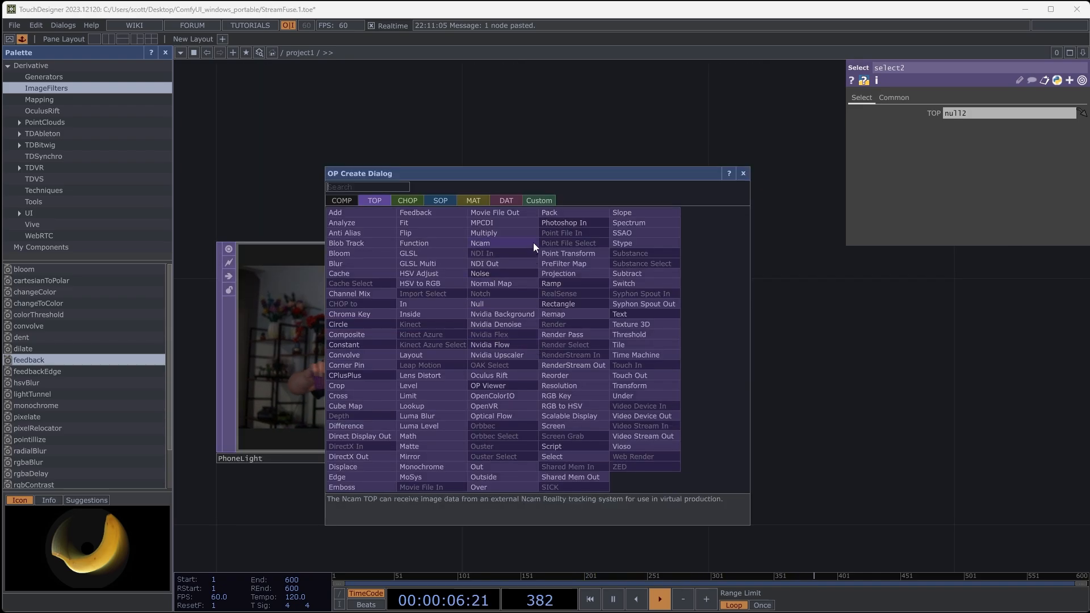
left_click(653, 334)
left_click(763, 340)
left_click_drag(911, 391, 824, 409)
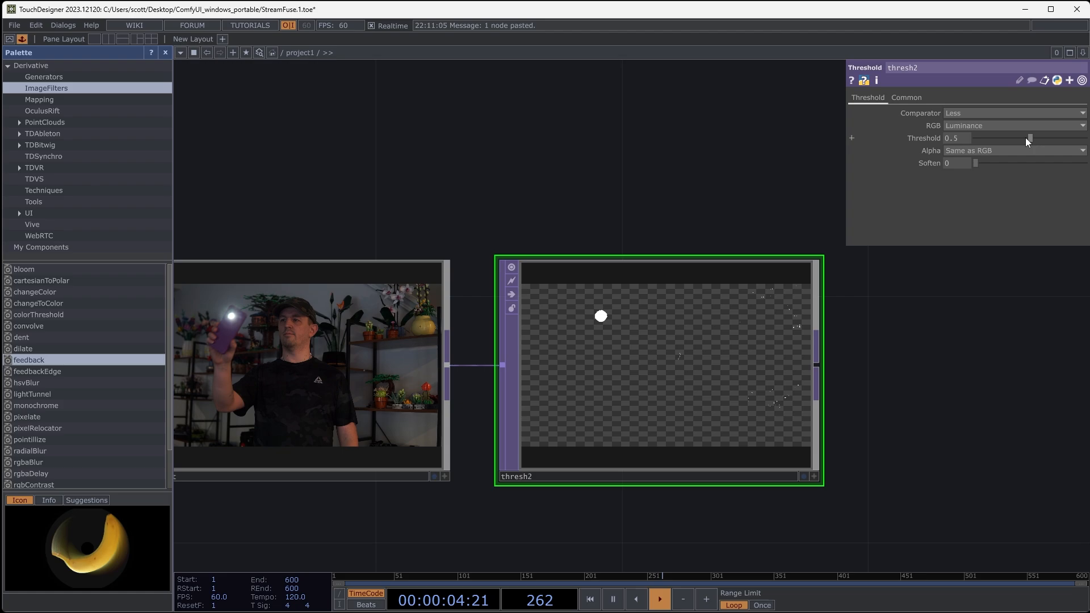
- Raise the Threshold value of thresh2 to 0.9 and inspect the isolated phone light up close
left_click_drag(1030, 138, 1068, 138)
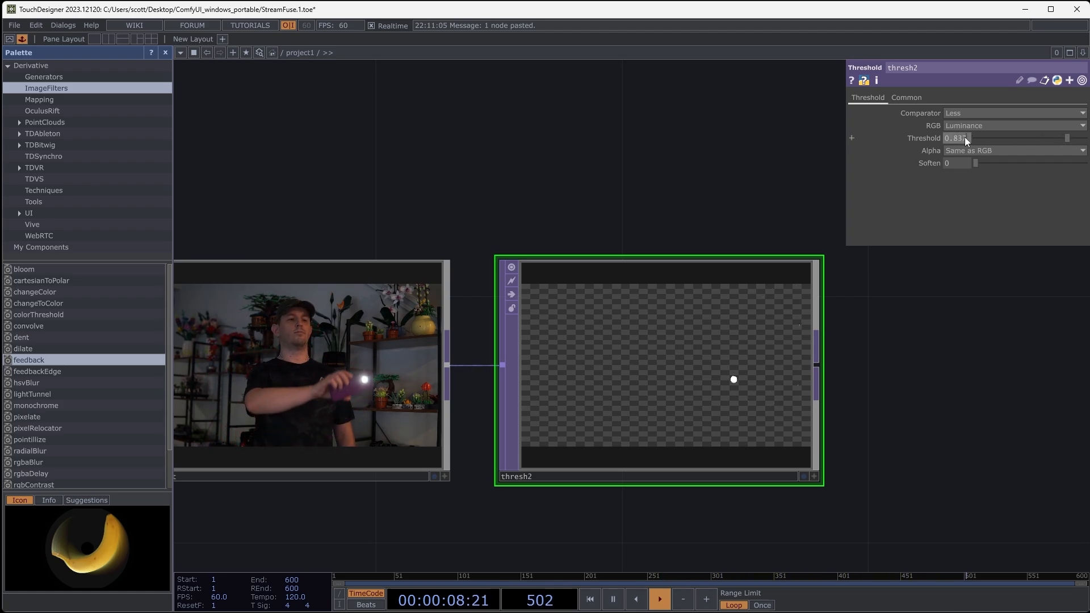
type("9")
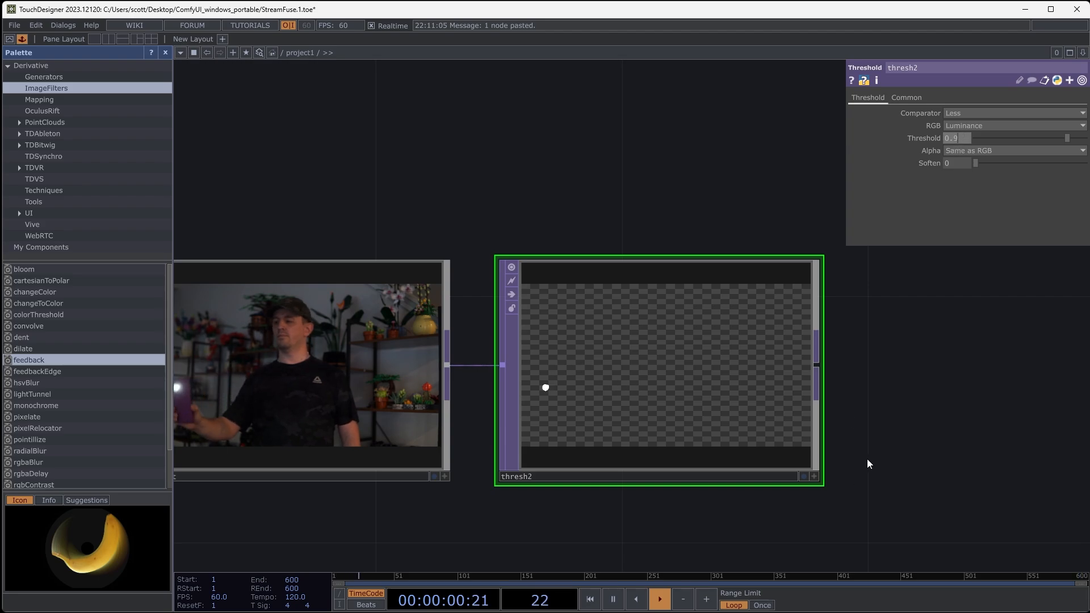
left_click(868, 458)
left_click_drag(889, 439, 857, 417)
scroll(768, 305, "up", 6)
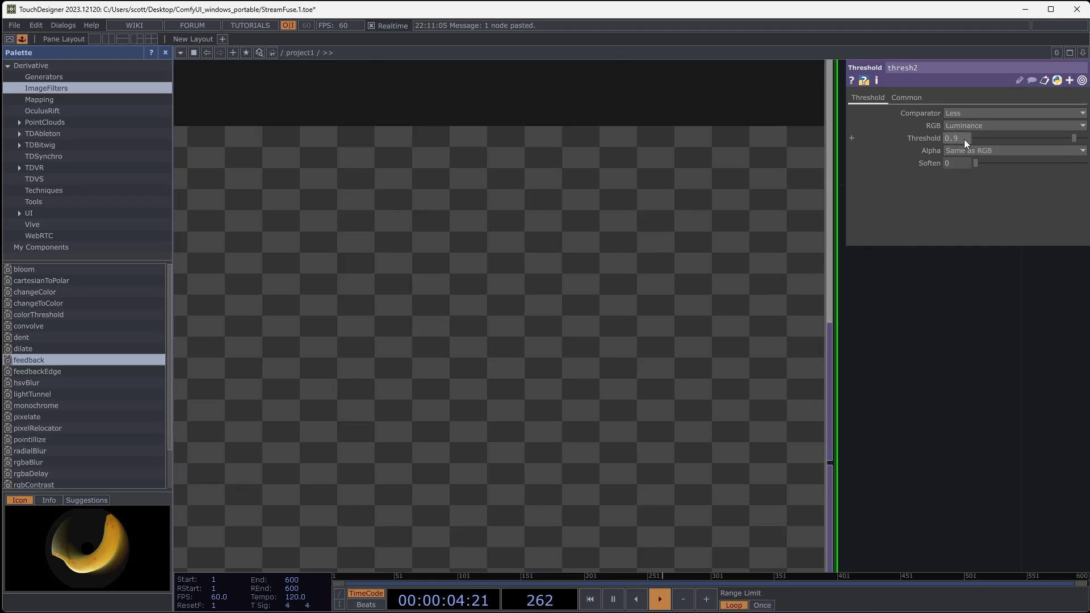
- Fine-tune the Threshold value of thresh2 to 0.99 and check the isolated light
mouse_move(965, 138)
middle_mouse_down()
mouse_move(963, 150)
mouse_move(982, 150)
middle_mouse_up()
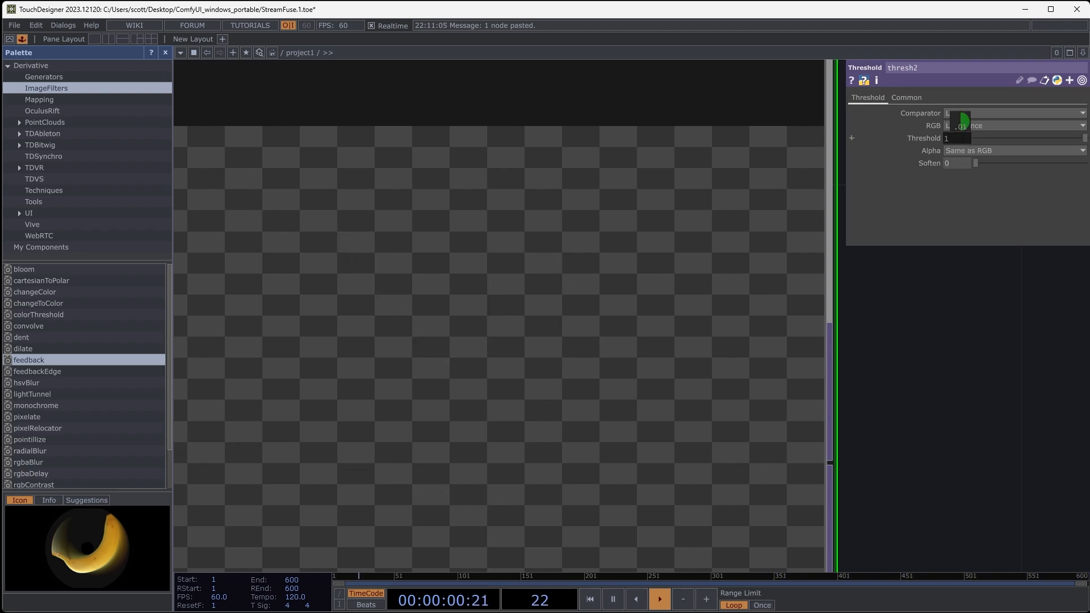
scroll(841, 466, "down", 3)
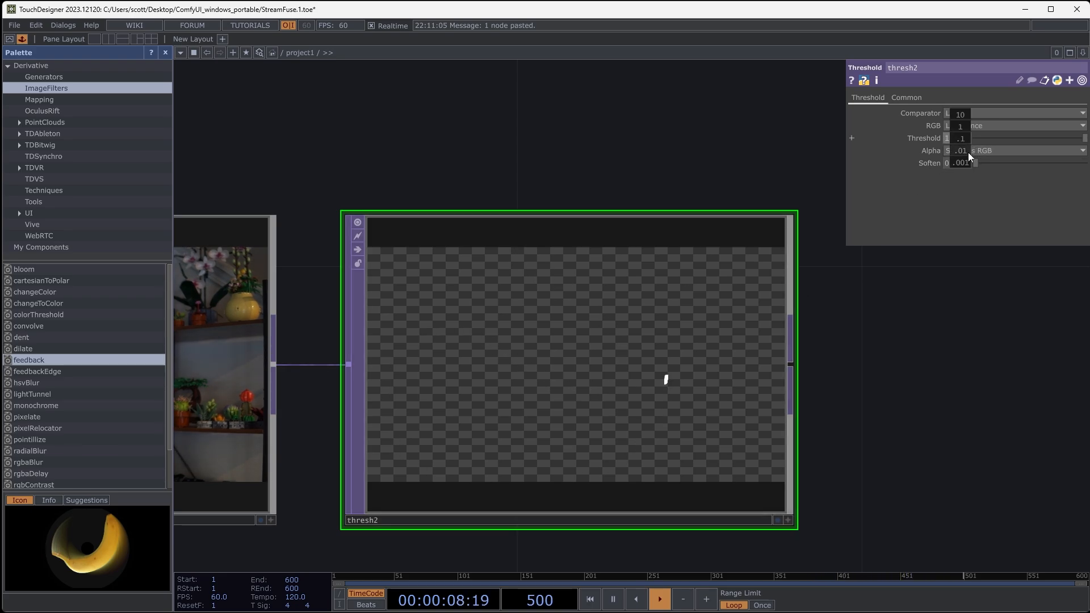
middle_click_drag(968, 152, 958, 150)
left_click_drag(896, 370, 886, 310)
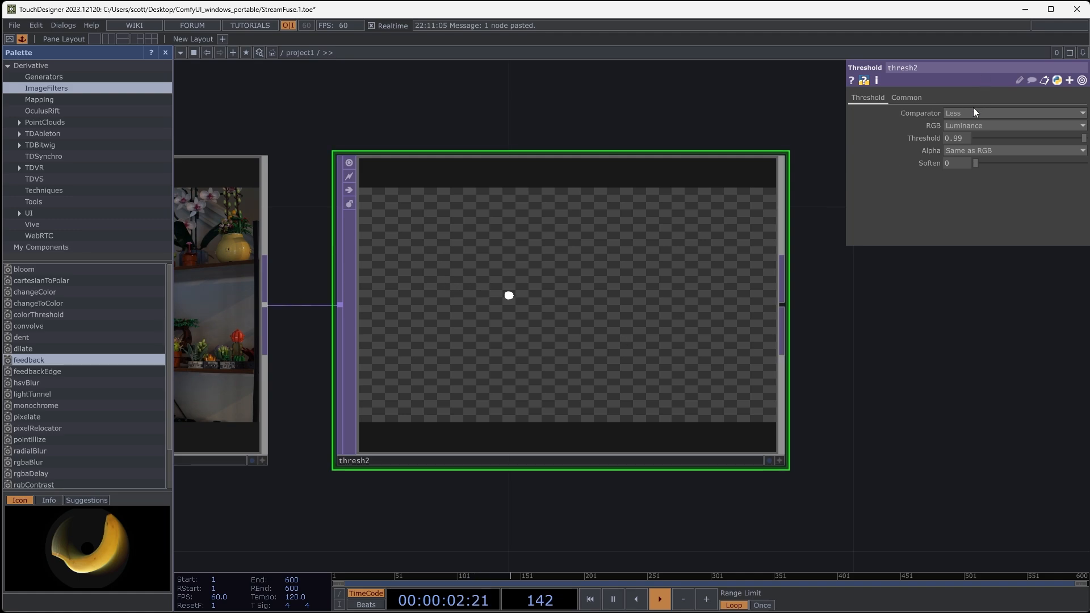
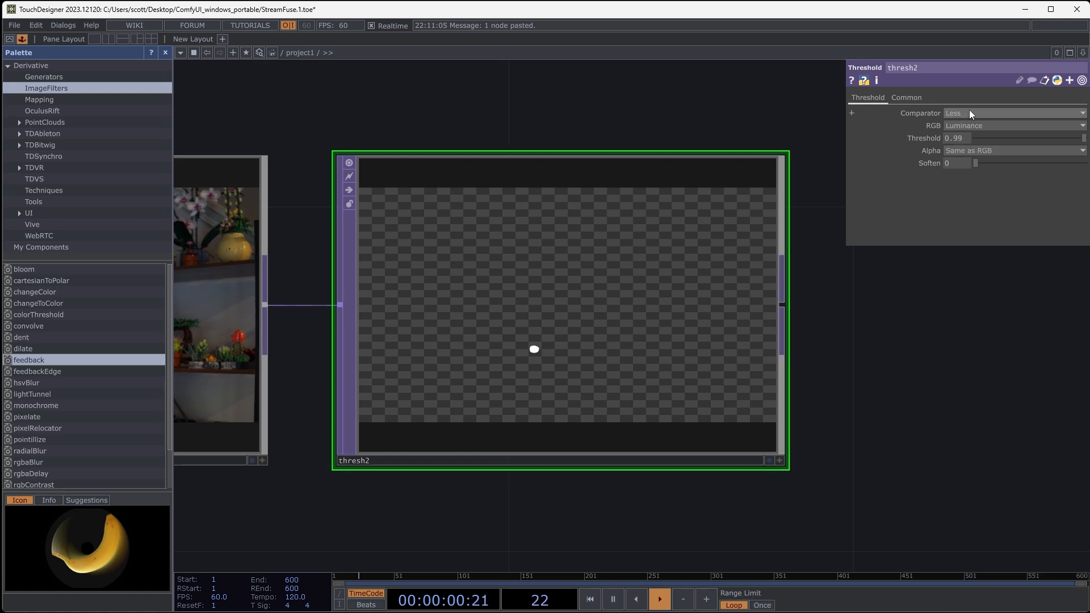
- Try the Less or Equal comparator on thresh2, restore Less and set the Threshold to 1
left_click(969, 113)
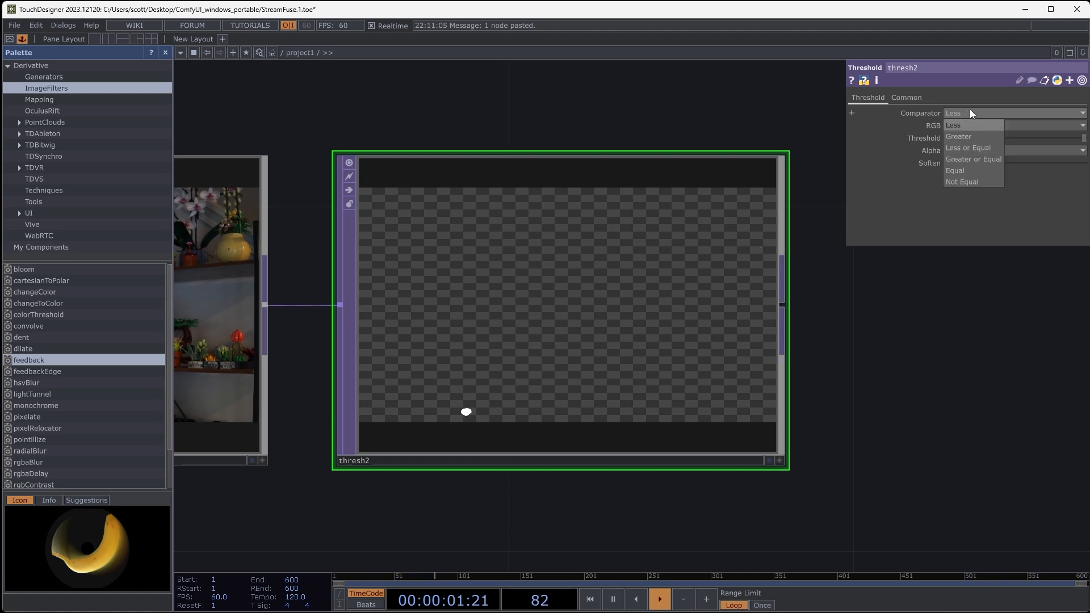
left_click(983, 148)
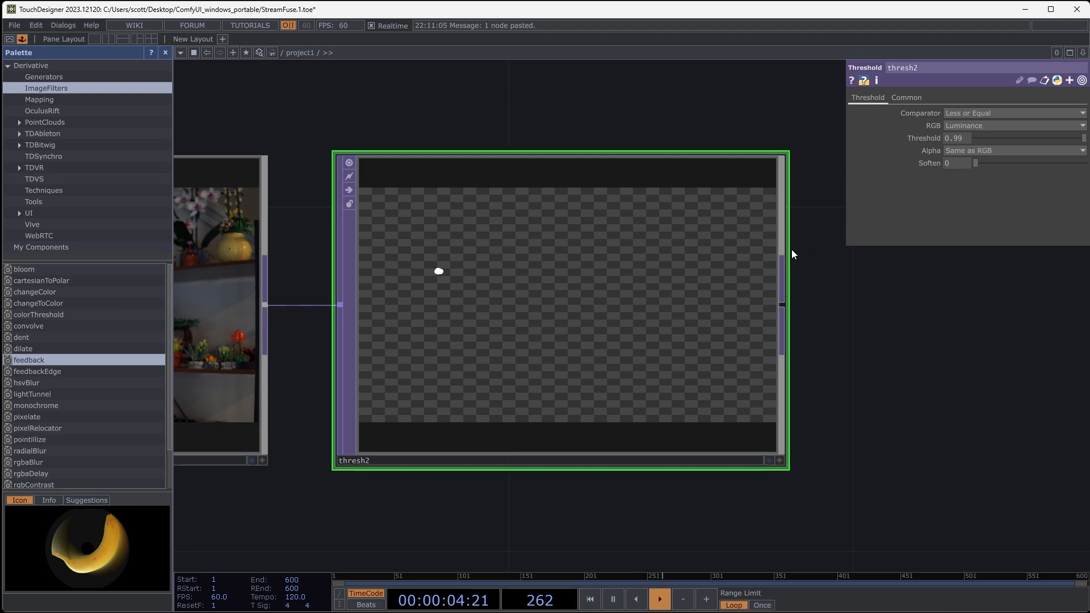
left_click(983, 112)
left_click(975, 125)
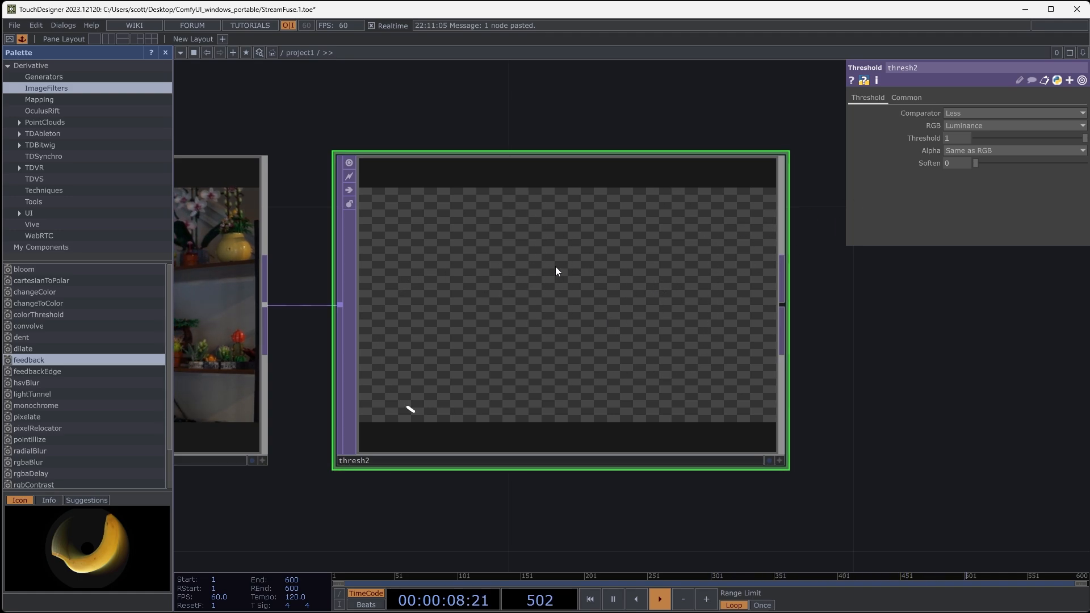
- Set the Pixel Format of thresh2 to 32-bit float (RGBA)
left_click_drag(906, 320, 870, 302)
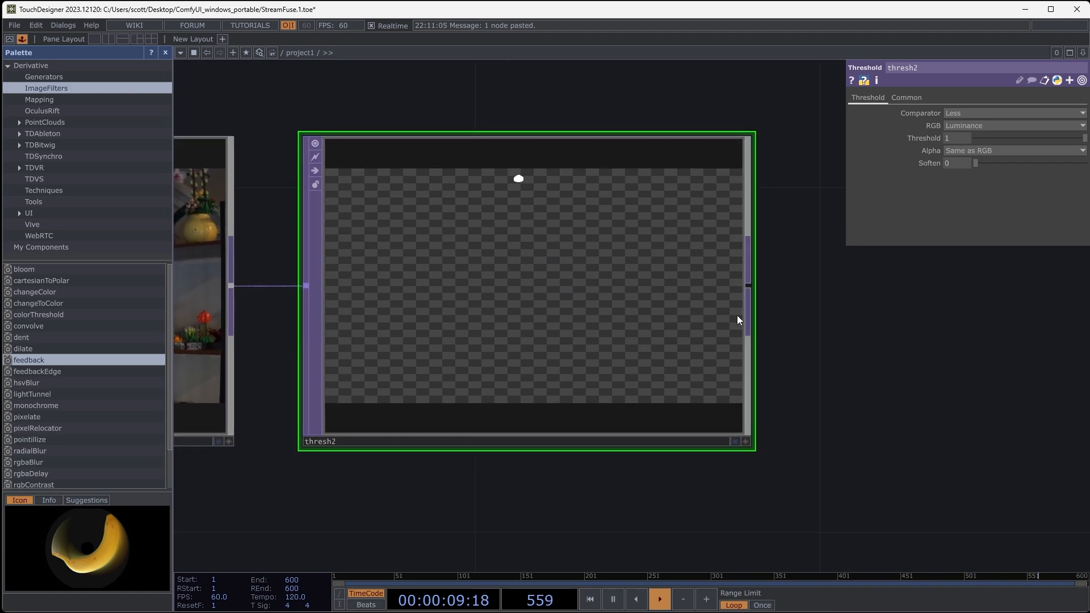
left_click(911, 97)
left_click(1000, 238)
left_click(996, 299)
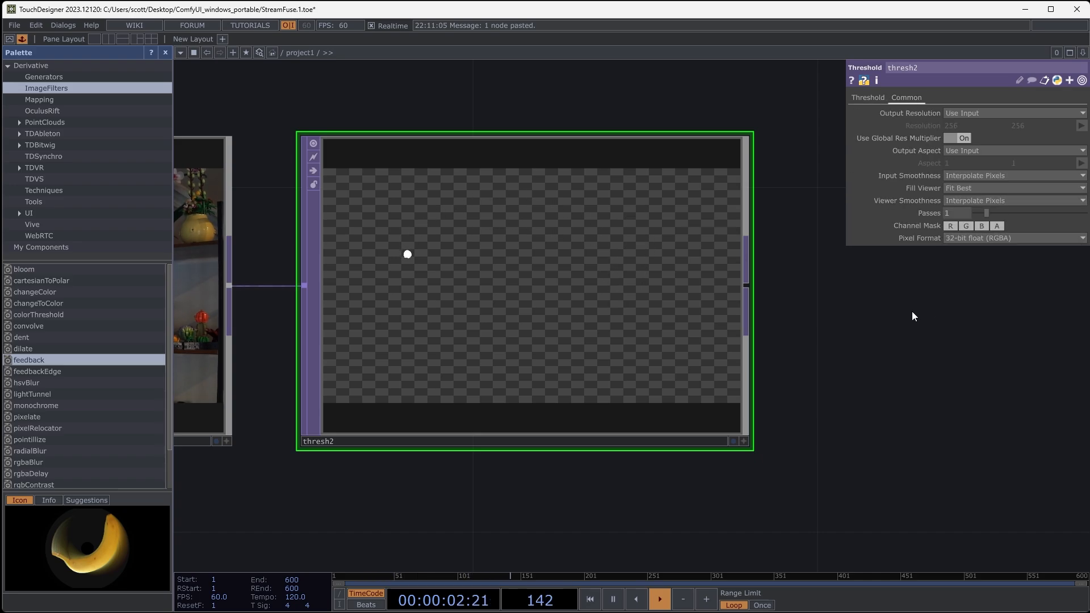
- Deactivate base2's viewer, place a copy of base2 beside thresh2 and connect thresh2's output to it
scroll(575, 259, "down", 6)
left_click_drag(524, 208, 365, 266)
scroll(556, 267, "down", 3)
left_click_drag(607, 260, 628, 328)
left_click_drag(699, 151, 666, 148)
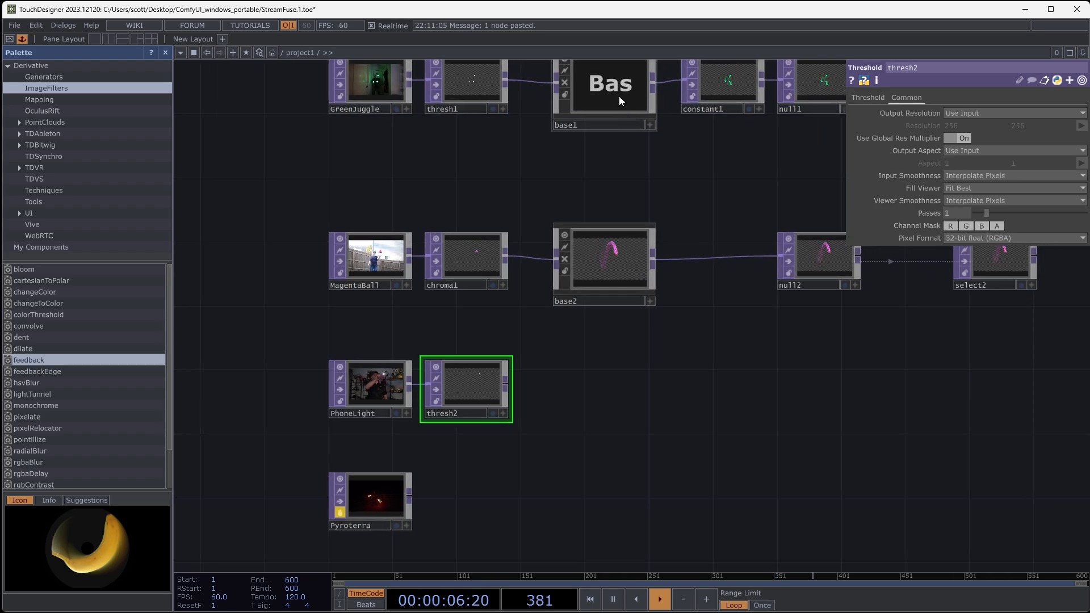
left_click(612, 88)
left_click(565, 236)
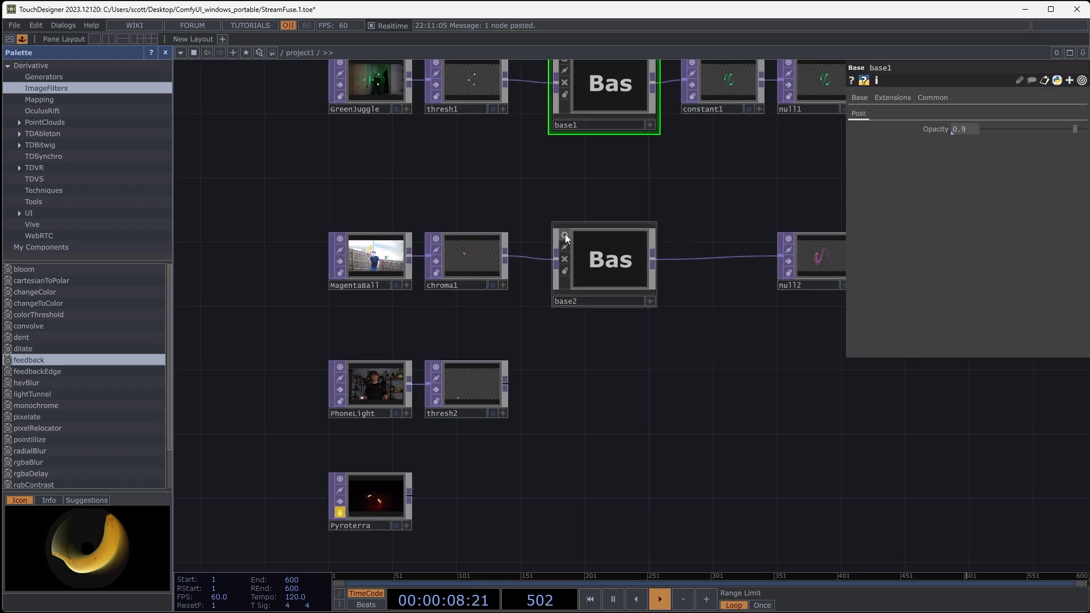
left_click(629, 290)
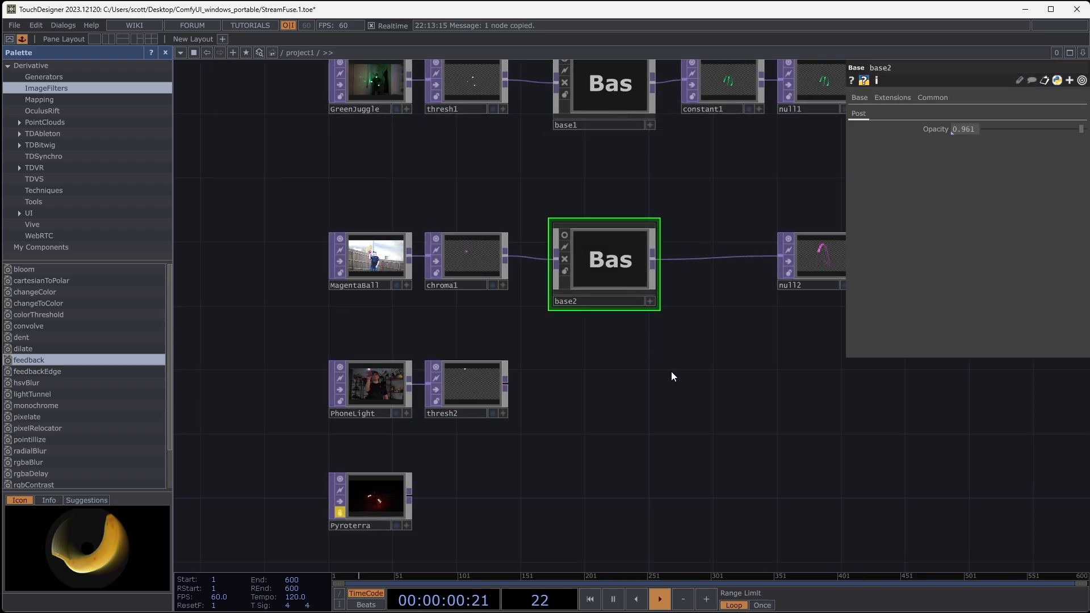
key("ctrl+v")
left_click_drag(741, 365, 771, 302)
left_click_drag(613, 308, 637, 319)
- Add a Null TOP after base3 and inspect the phone light trail it outputs
scroll(585, 338, "up", 2)
left_click_drag(767, 312, 655, 309)
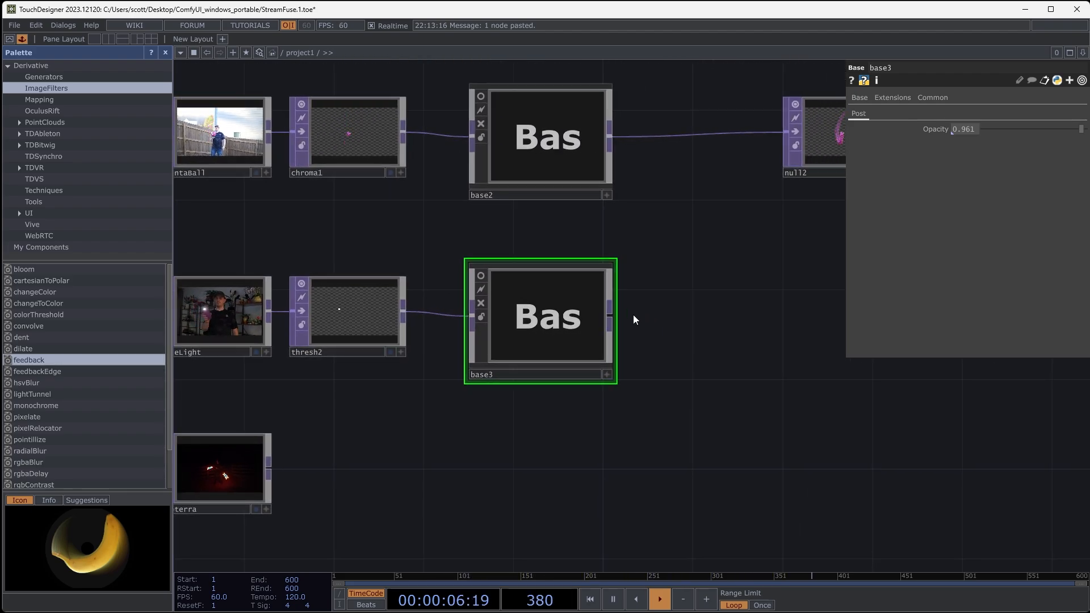
right_click(611, 316)
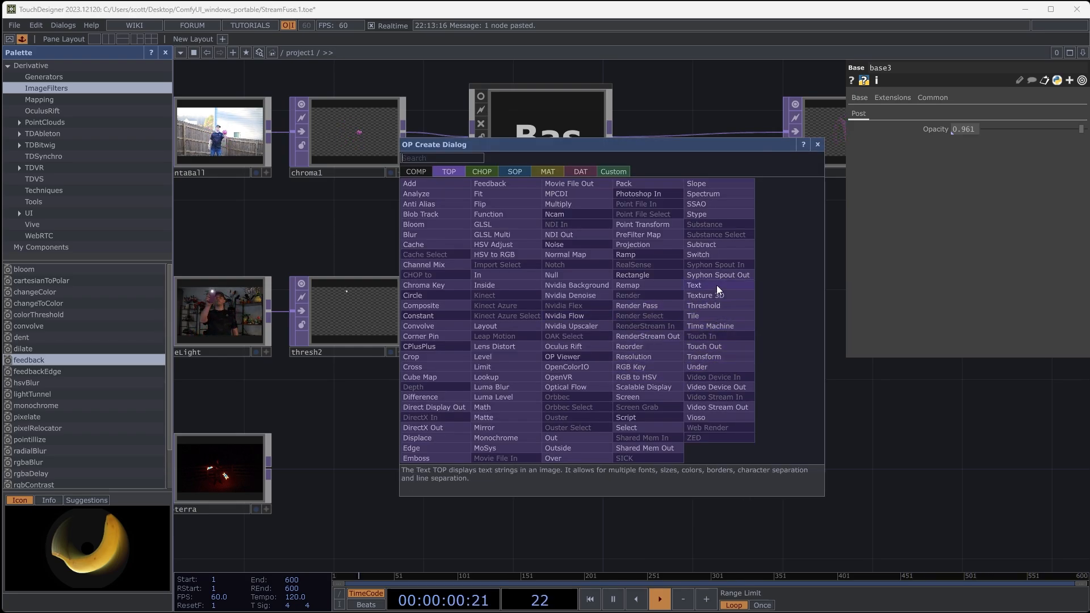
left_click(548, 275)
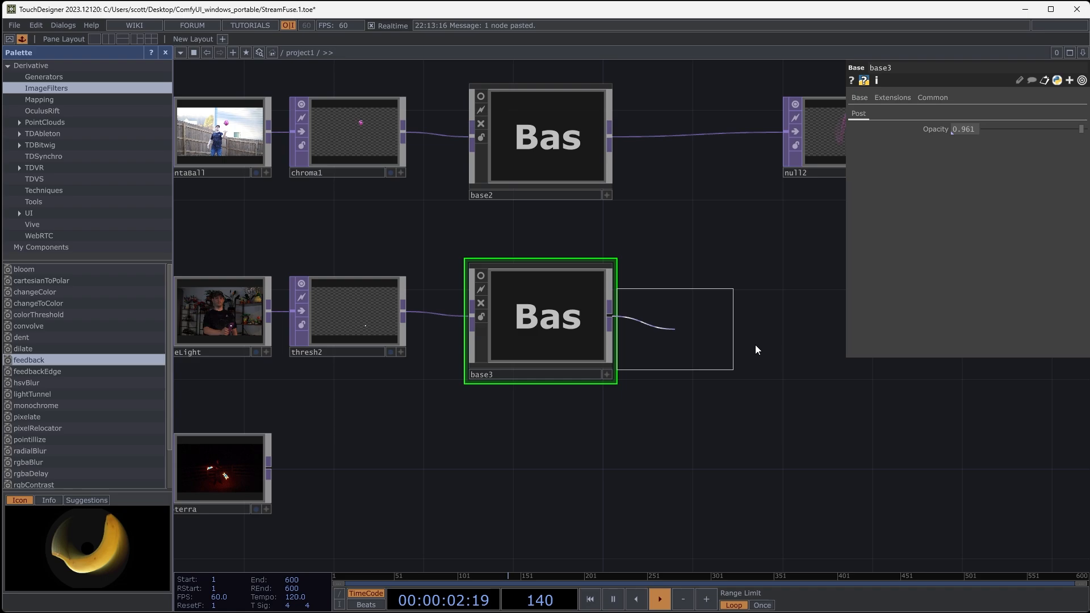
left_click(696, 313)
scroll(681, 319, "up", 5)
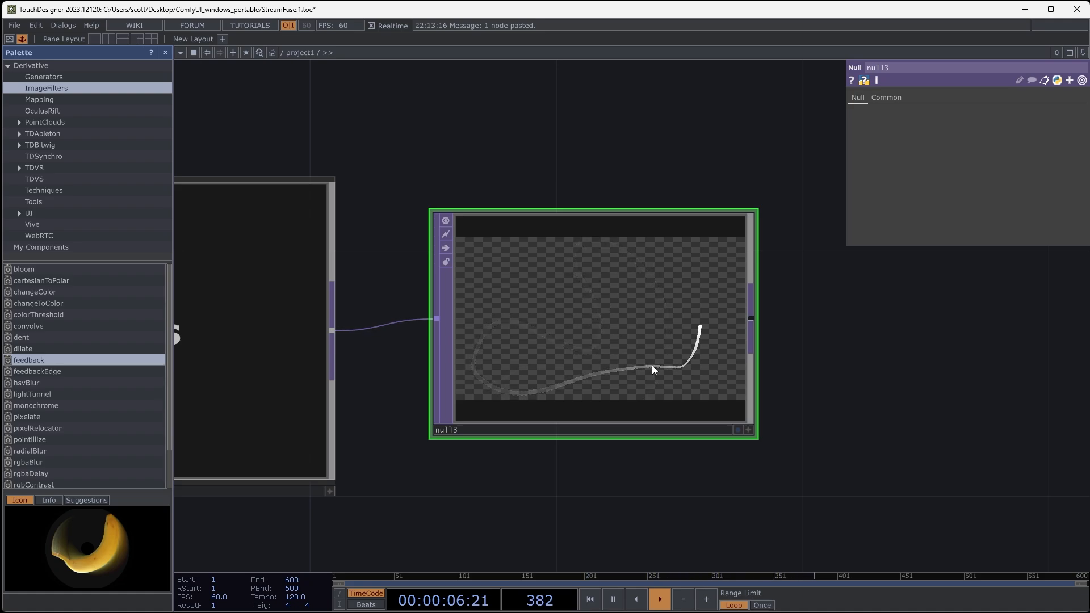
scroll(639, 324, "down", 5)
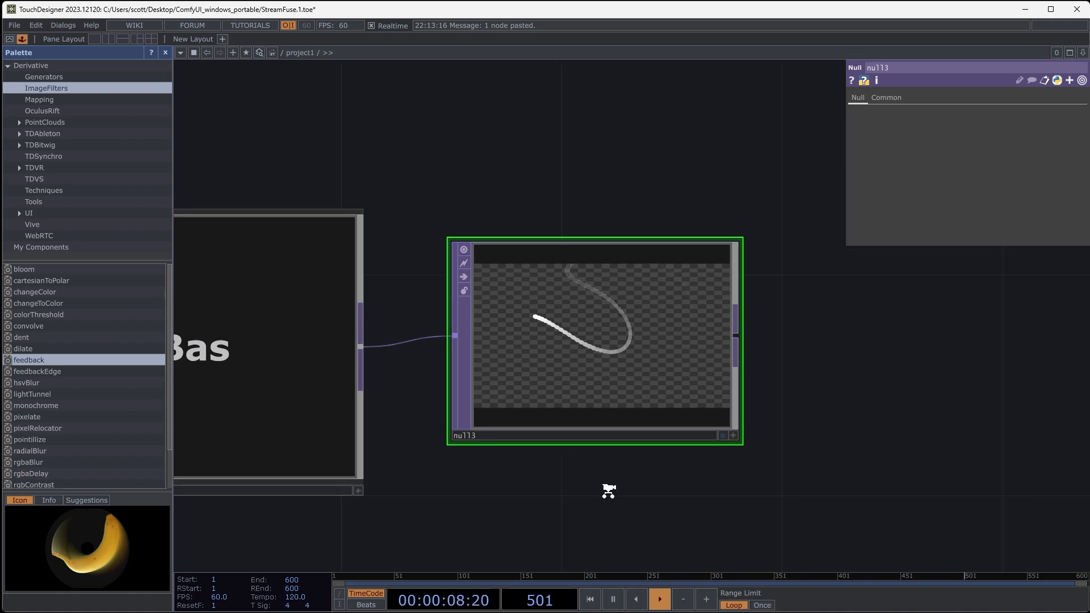
- Inside base3, insert a Transform TOP between level1 and over1
scroll(574, 379, "up", 2)
left_click(539, 352)
double_click(539, 352)
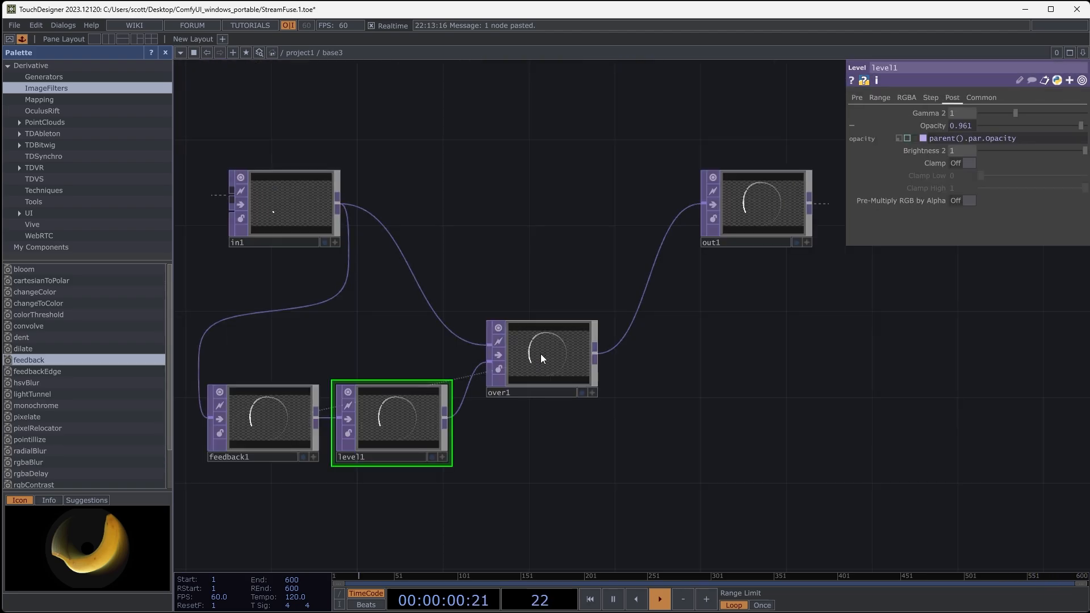
left_click_drag(596, 404, 791, 321)
left_click_drag(482, 307, 354, 328)
left_click_drag(591, 293, 518, 318)
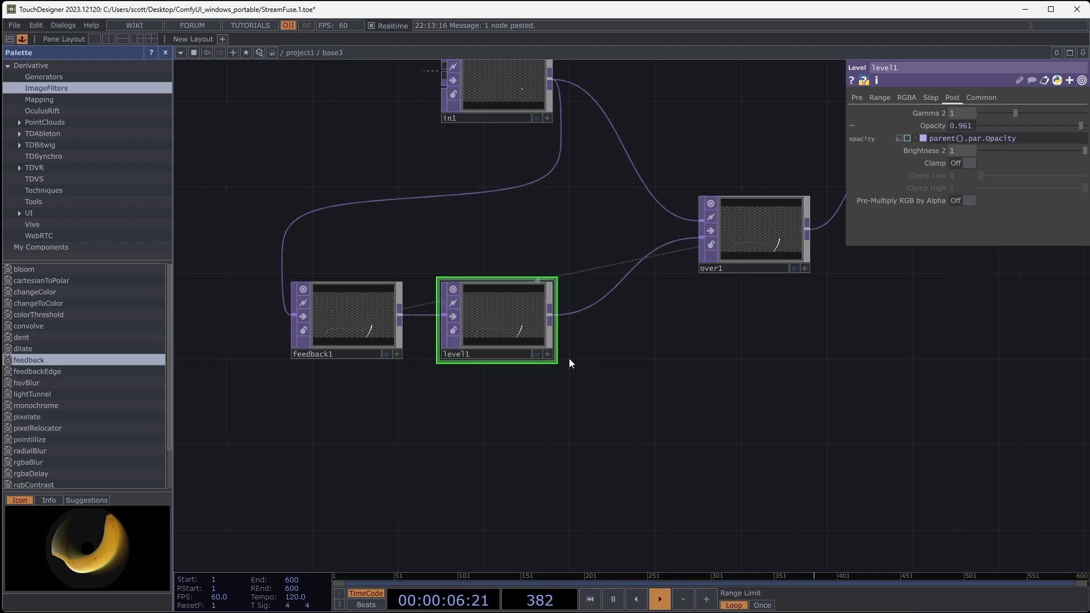
right_click(592, 301)
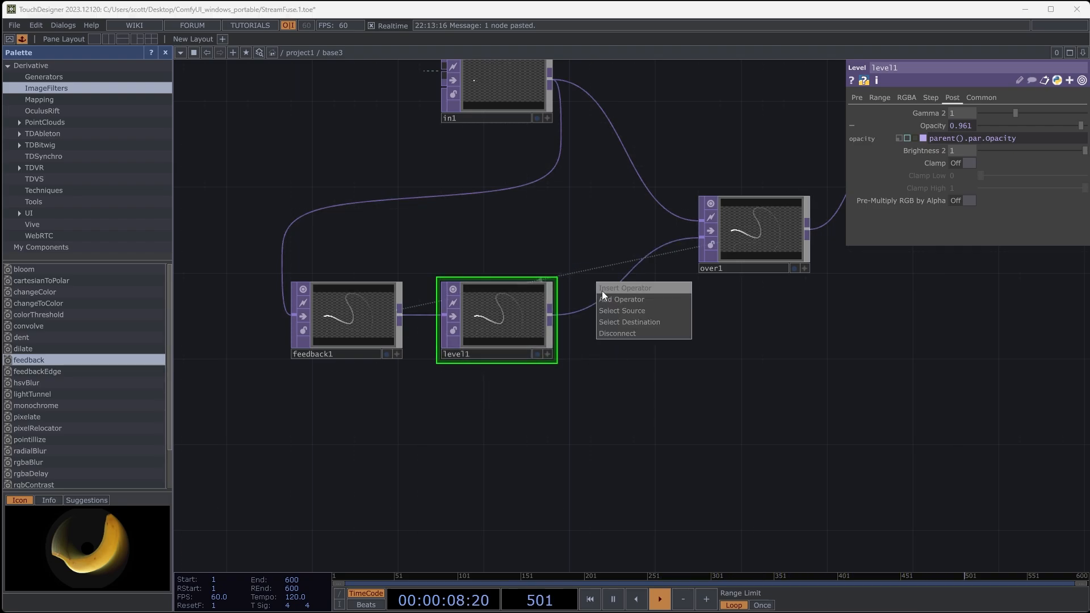
left_click(601, 290)
left_click(679, 326)
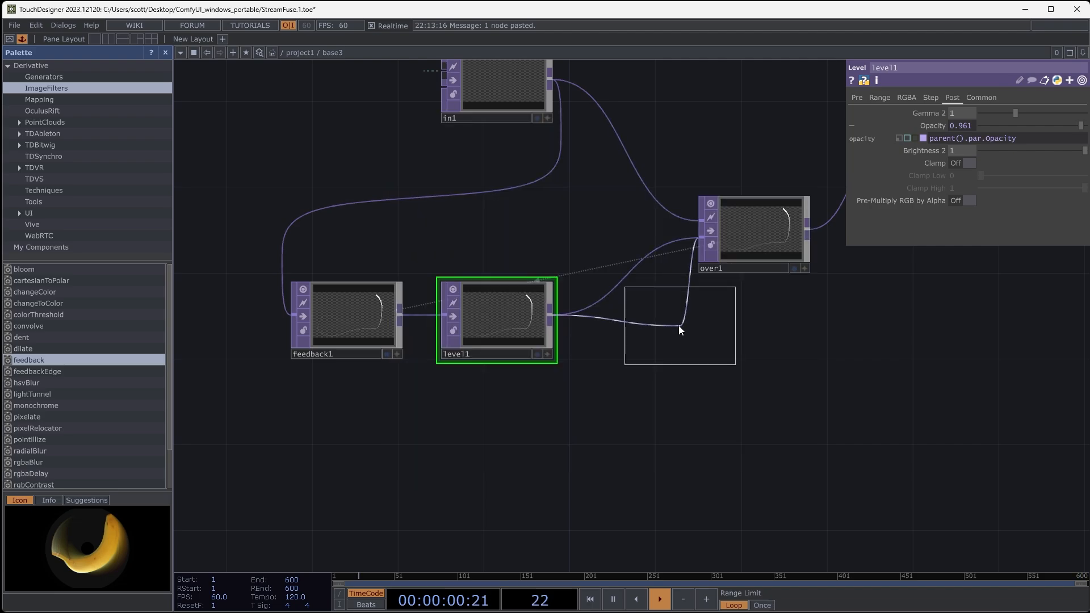
left_click(635, 318)
scroll(657, 305, "up", 6)
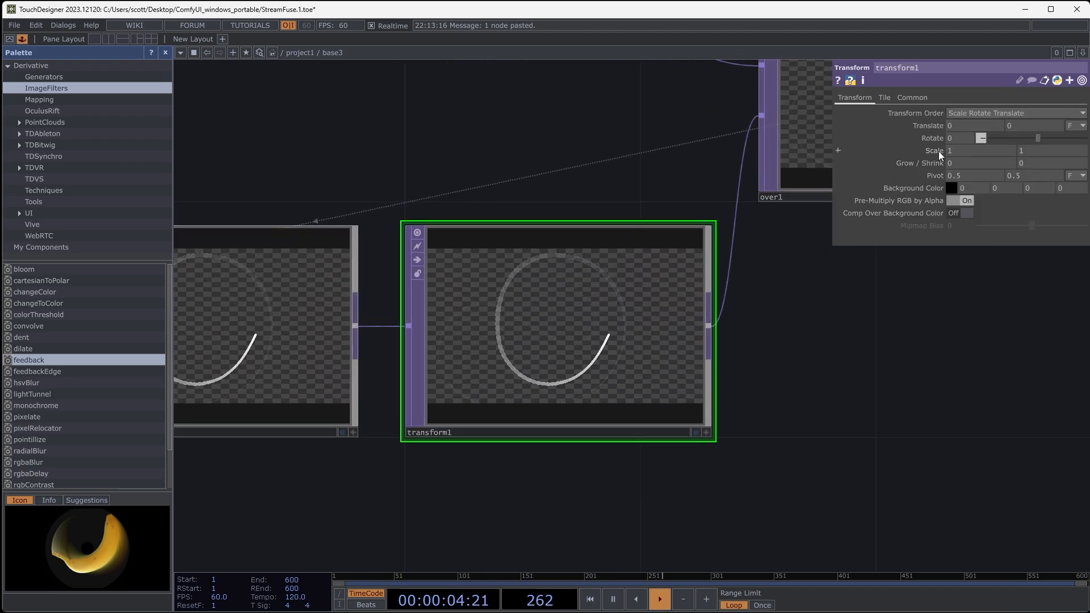
- Test Scale values of 0.99 and 1.02 on transform1, settle both axes on 1.01 and check the trail in null3 outside base3
middle_click_drag(939, 151, 923, 160)
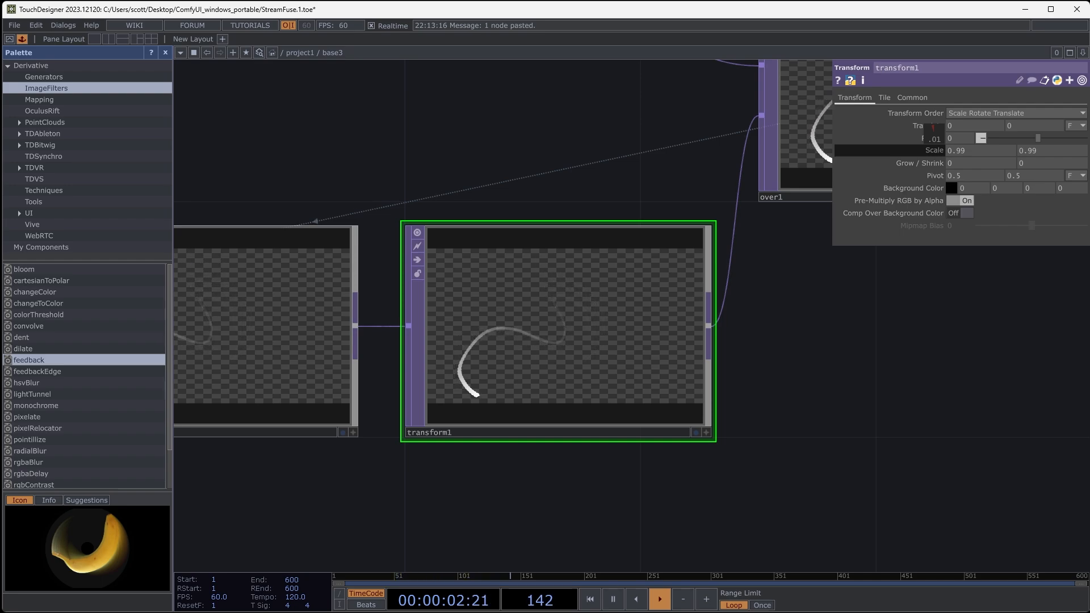
middle_click_drag(922, 160, 957, 156)
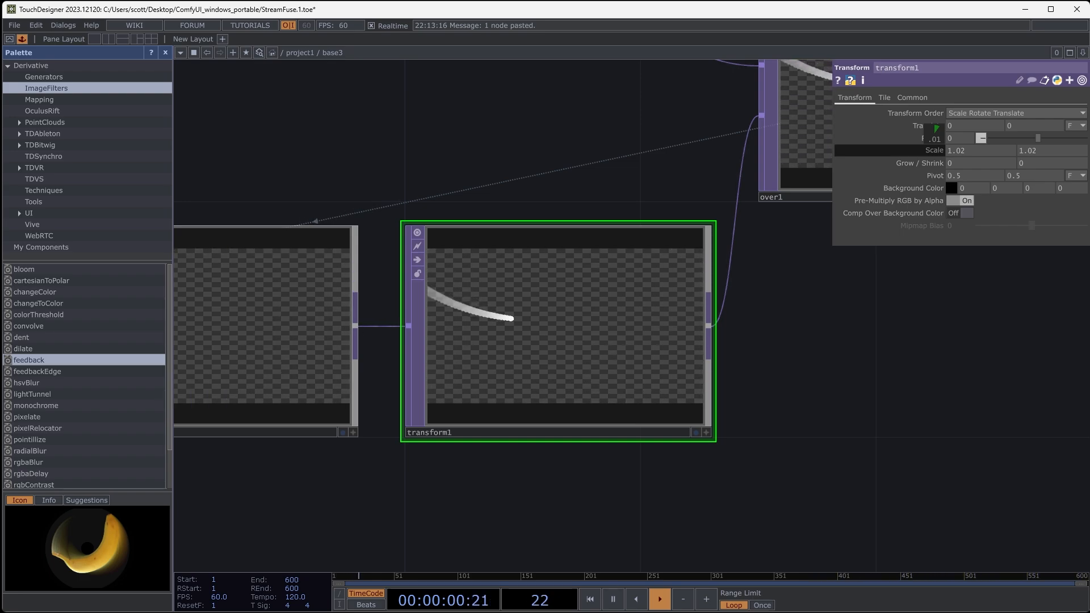
left_click(962, 152)
key("BackSpace")
type("1")
left_click(1034, 151)
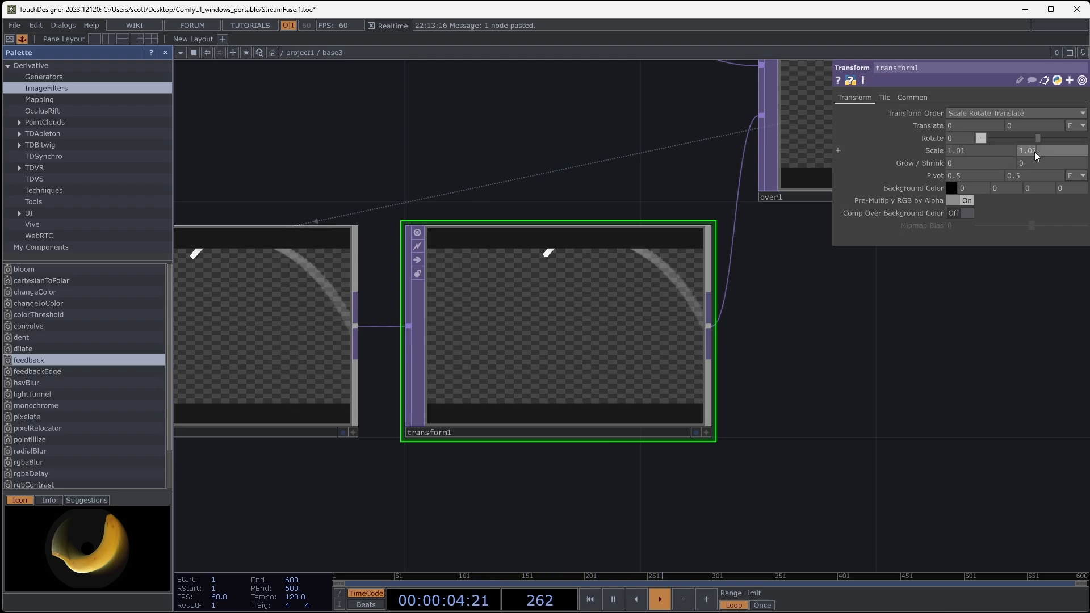
key("BackSpace")
type("1")
key("Return")
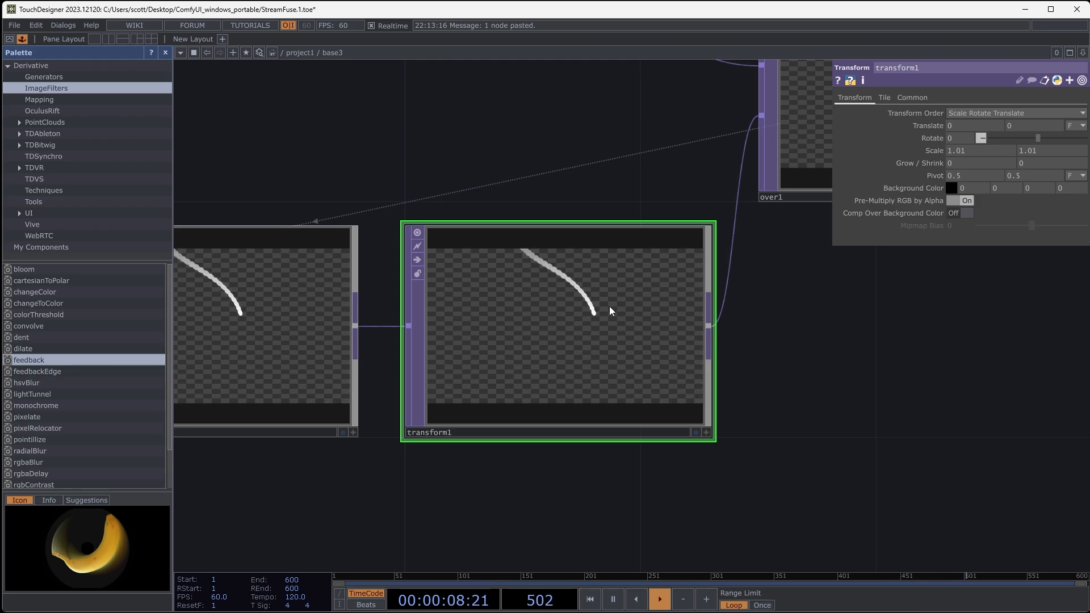
scroll(612, 298, "down", 5)
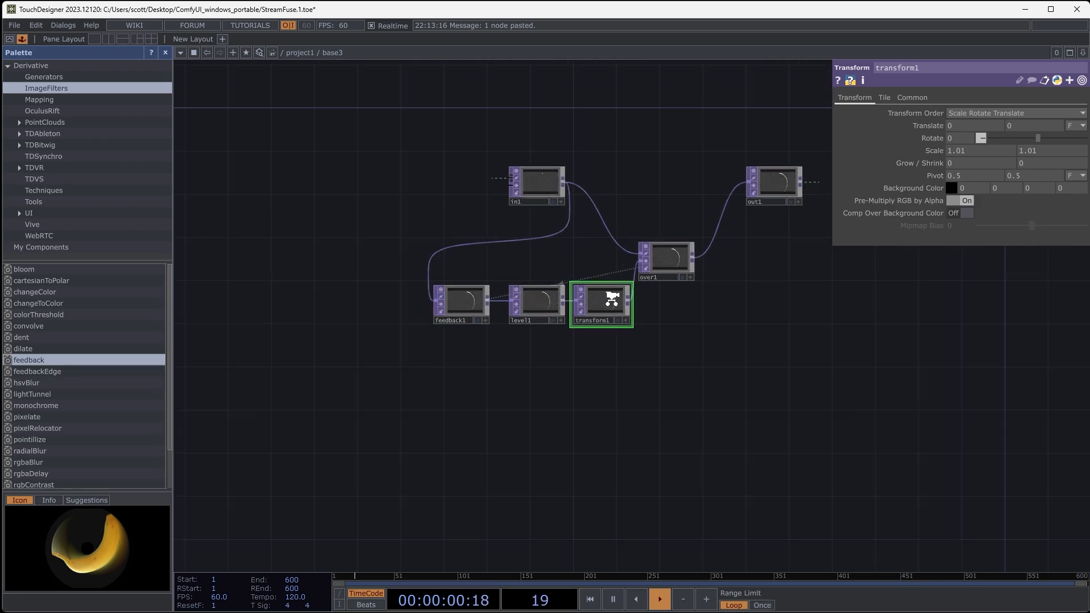
scroll(611, 298, "down", 5)
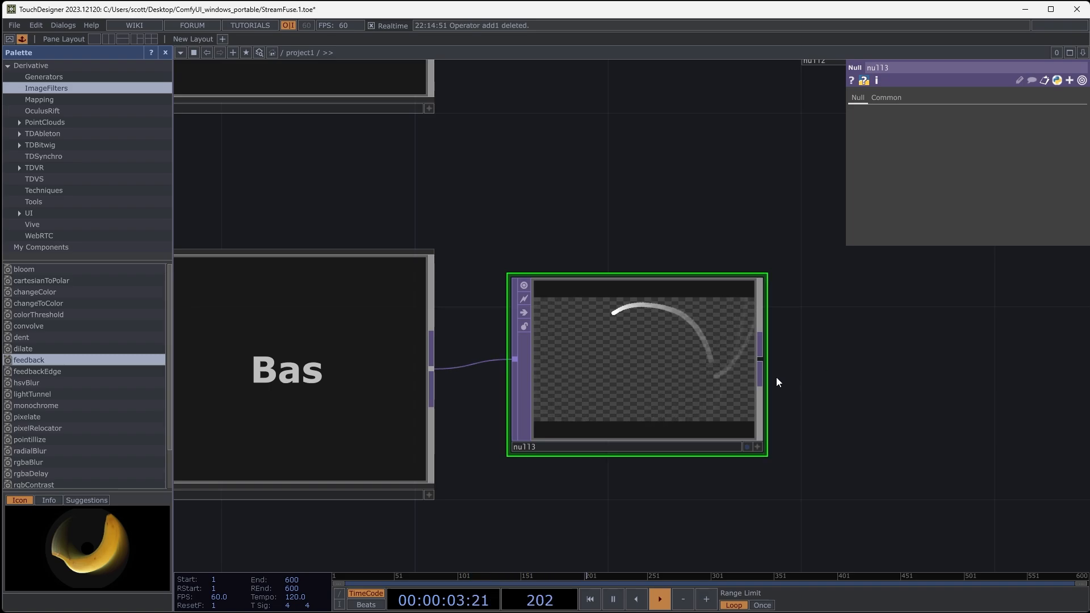
scroll(657, 366, "down", 5)
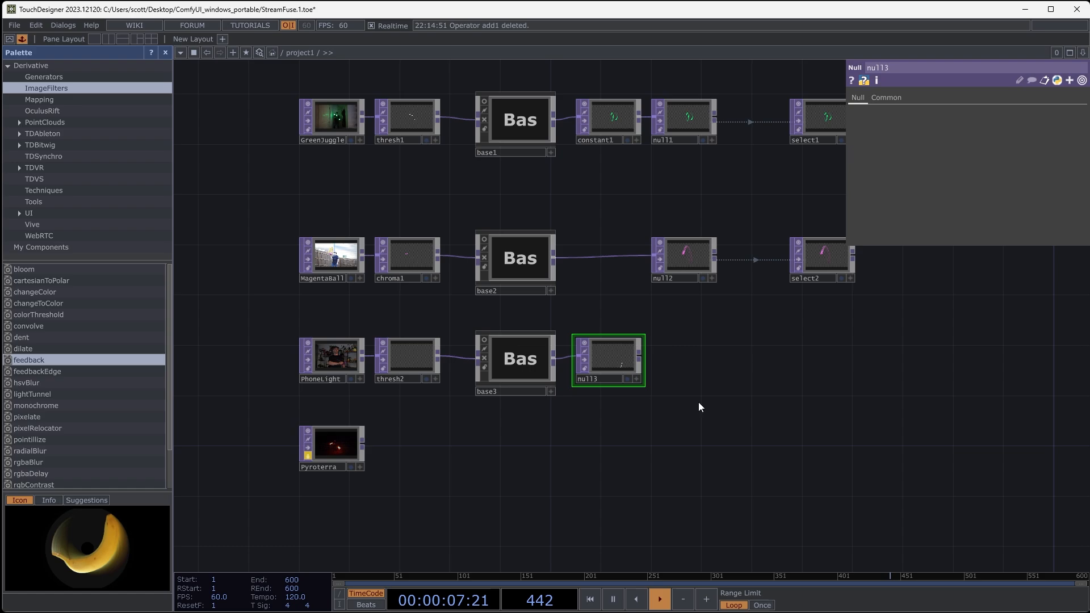
- Place an Add TOP, feed it null3 and the PhoneLight footage, and inspect the composite up close
right_click(713, 364)
left_click(737, 246)
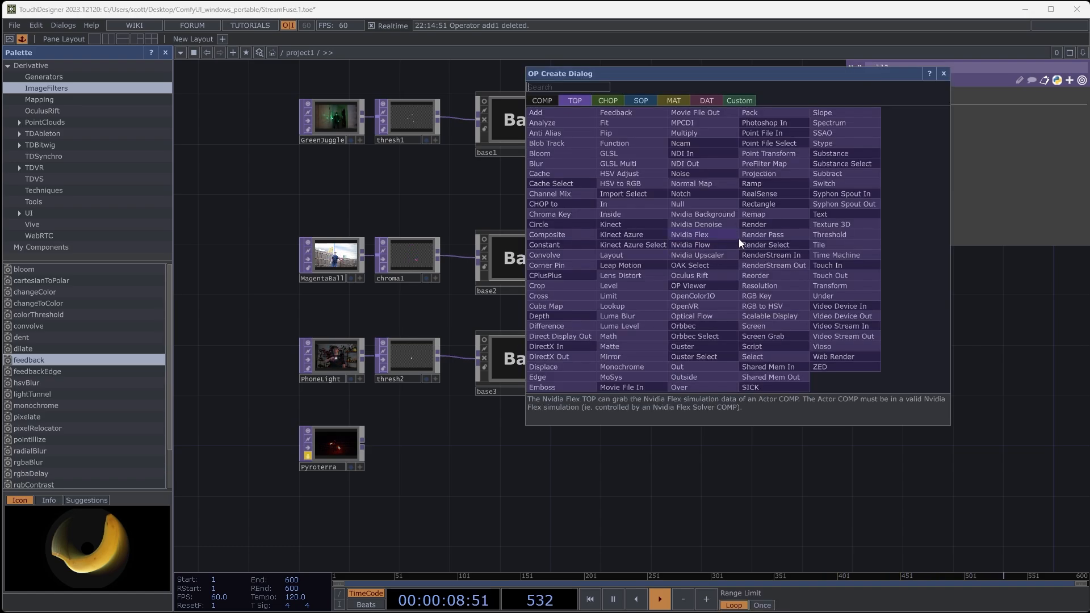
left_click(565, 127)
left_click(710, 397)
left_click_drag(639, 355, 681, 404)
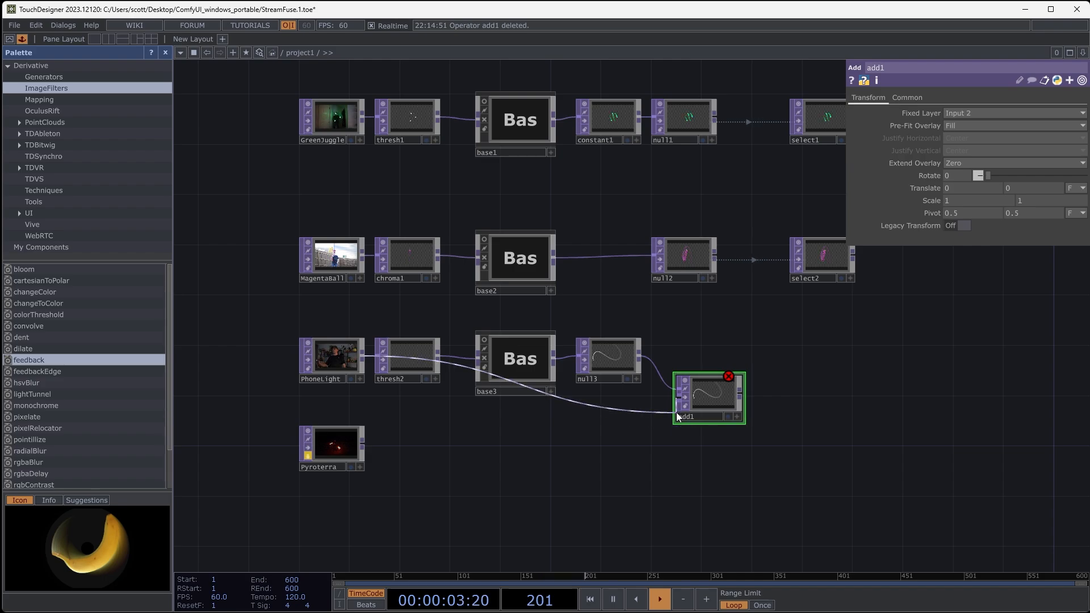
scroll(732, 401, "up", 5)
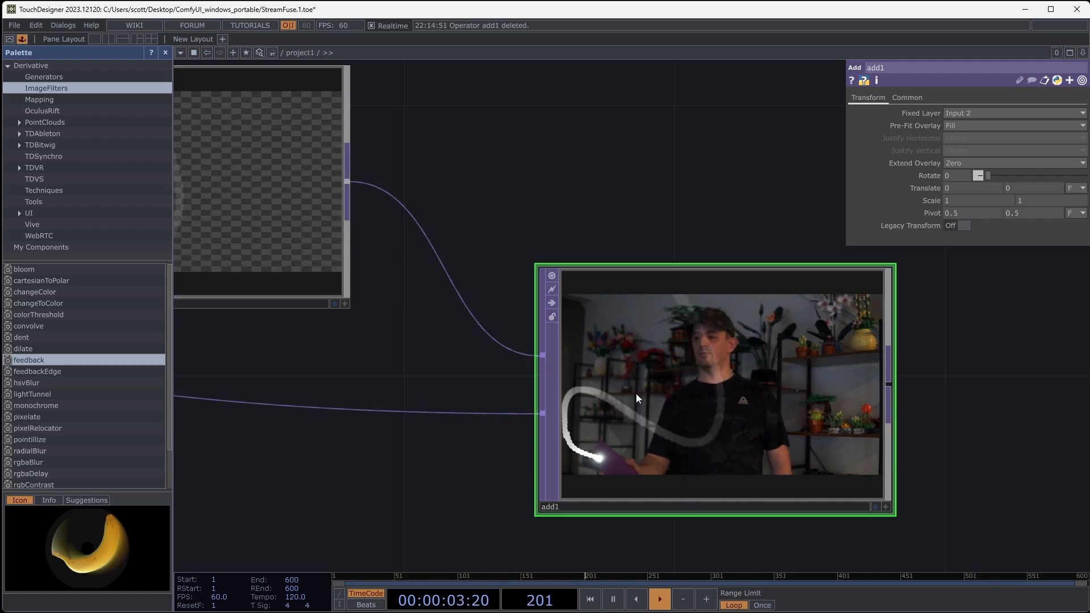
scroll(726, 389, "down", 6)
scroll(704, 340, "down", 3)
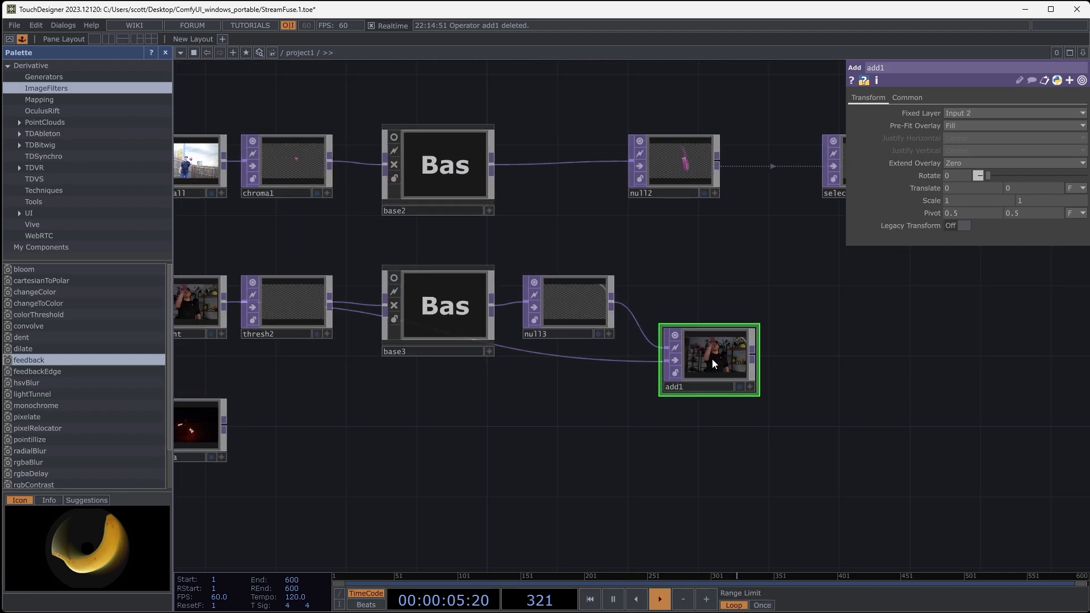
- Delete the Add TOP that combines null3 with PhoneLight
key("Delete")
left_click_drag(700, 398, 836, 408)
left_click_drag(792, 342, 702, 366)
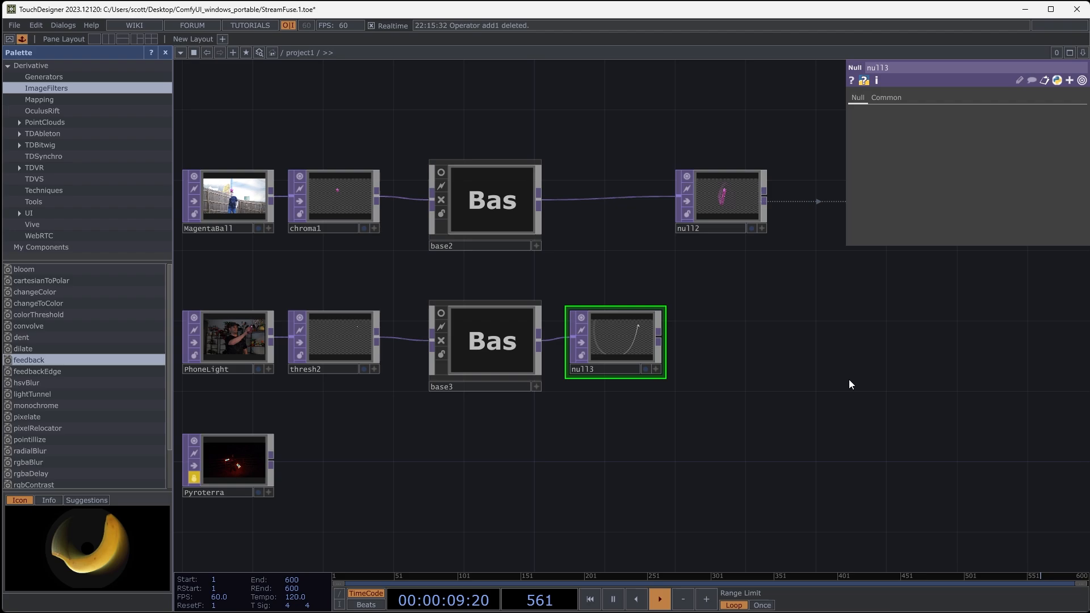
left_click_drag(849, 382, 748, 400)
- Duplicate select2 in the PhoneLight row, set its TOP source to null3 and line the copy up below select2
right_click(696, 375)
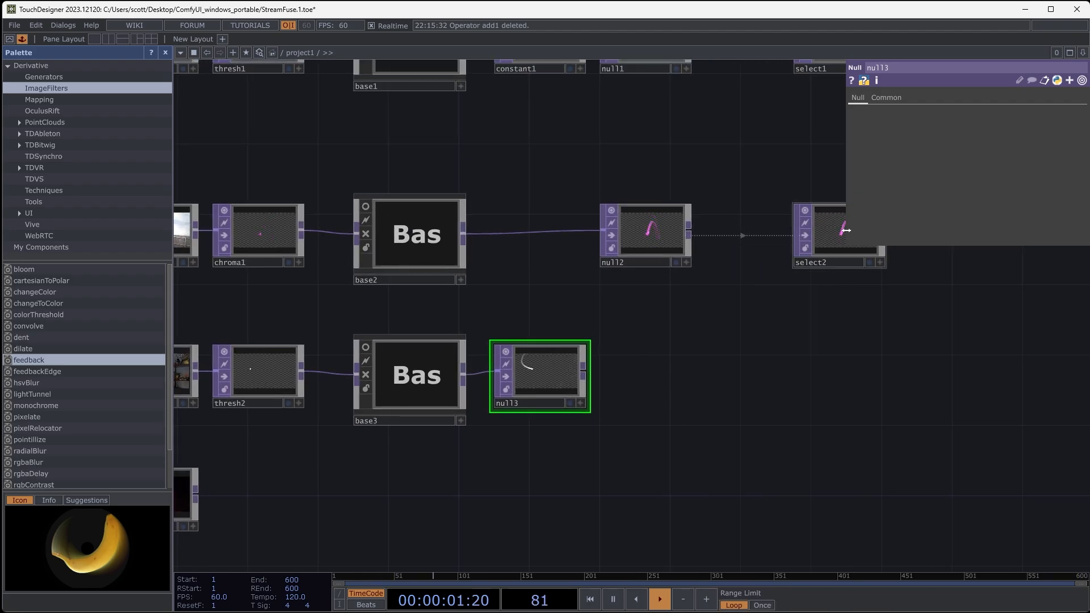
key("Escape")
left_click(827, 233)
key("ctrl+c")
key("ctrl+v")
left_click_drag(823, 315, 753, 370)
left_click_drag(566, 377, 764, 371)
left_click_drag(914, 407, 738, 410)
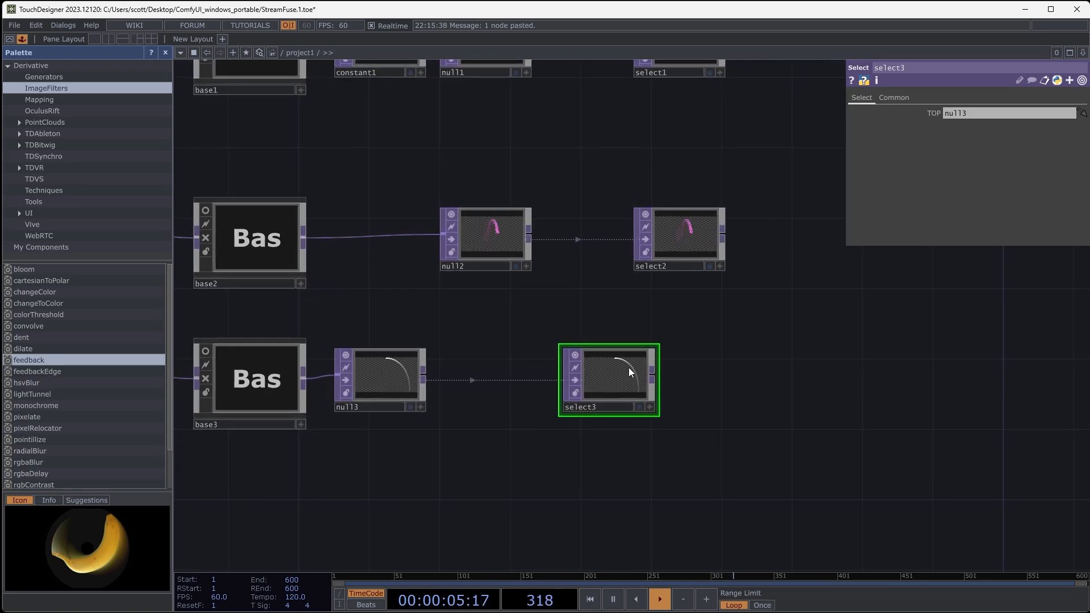
left_click_drag(611, 365, 675, 372)
left_click_drag(774, 290, 863, 281)
- Unlock the Pyroterra clip to watch it play, lock it again and examine the glowing prop up close
left_click_drag(442, 480, 788, 377)
left_click_drag(630, 425, 644, 422)
scroll(553, 352, "up", 10)
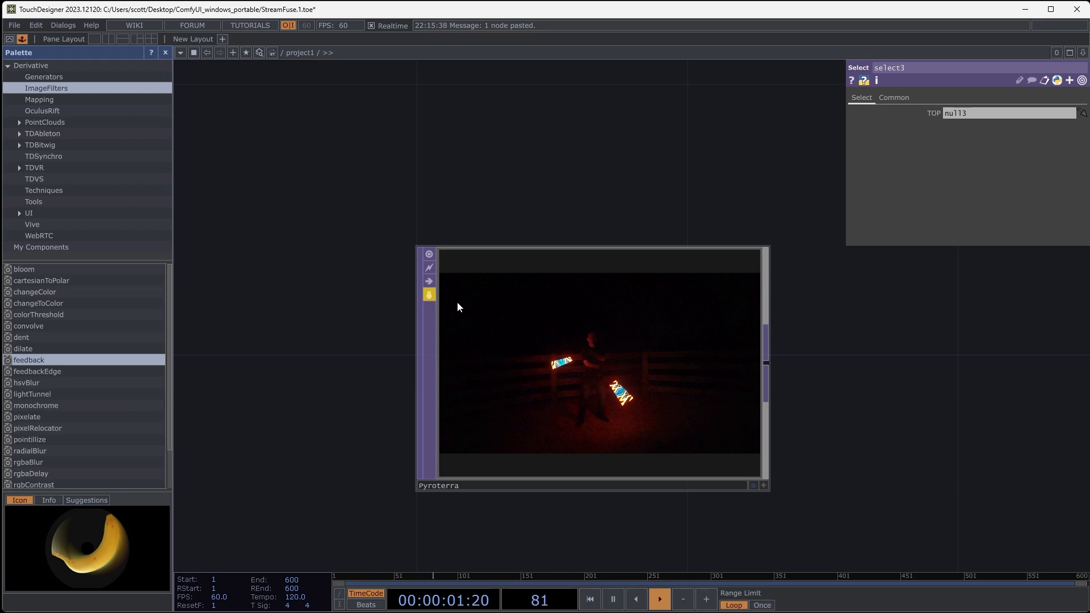
left_click(433, 296)
left_click(444, 316)
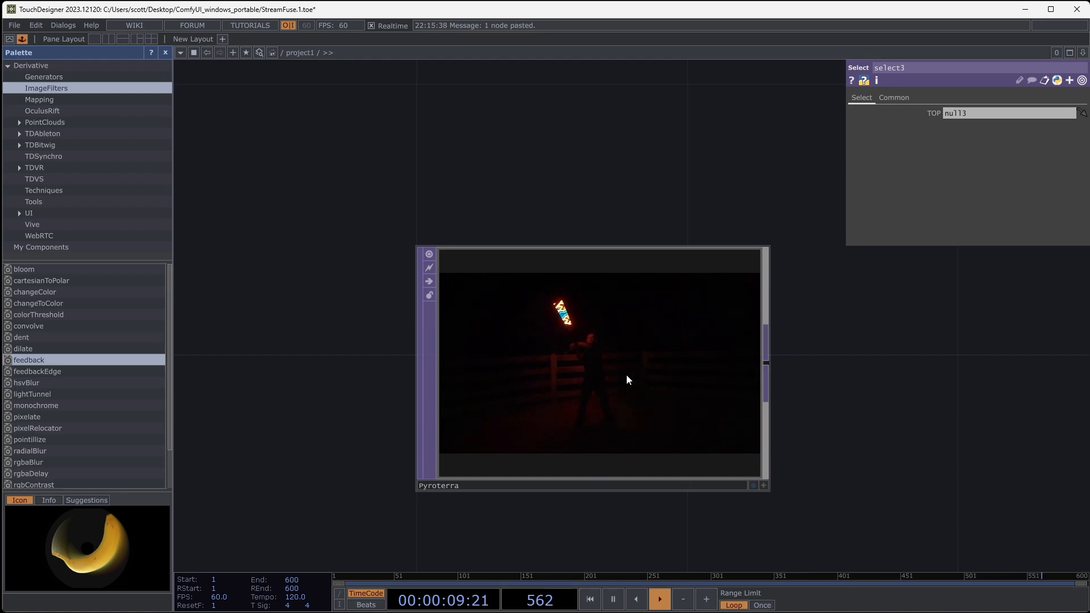
left_click(430, 295)
scroll(546, 341, "up", 1)
scroll(554, 349, "up", 5)
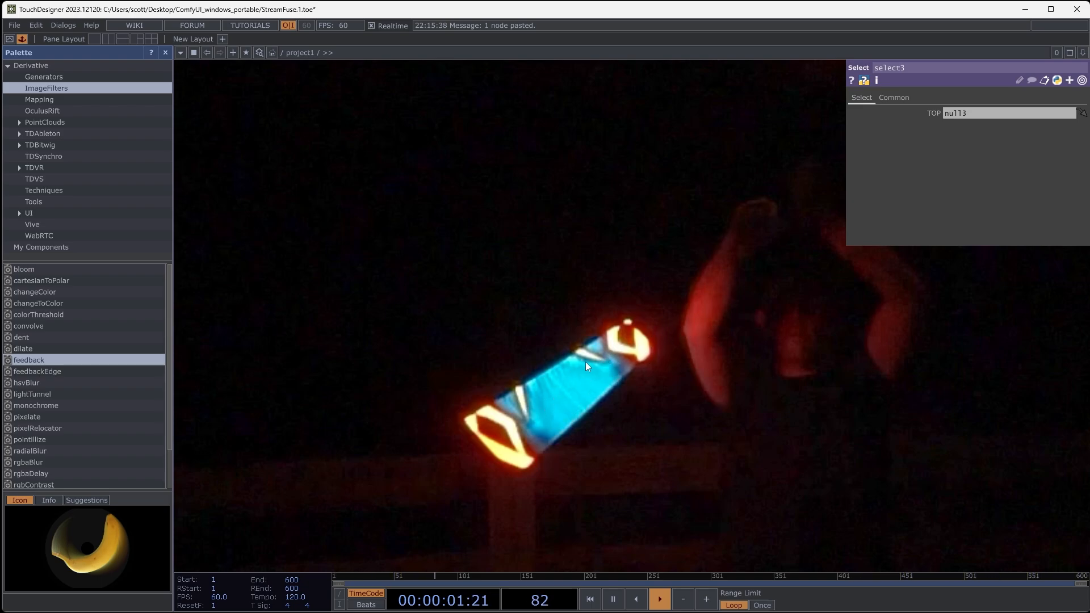
- Examine how thresh1 isolates the GreenJuggle lights and how chroma1 keys the ball in the MagentaBall row
scroll(543, 387, "down", 10)
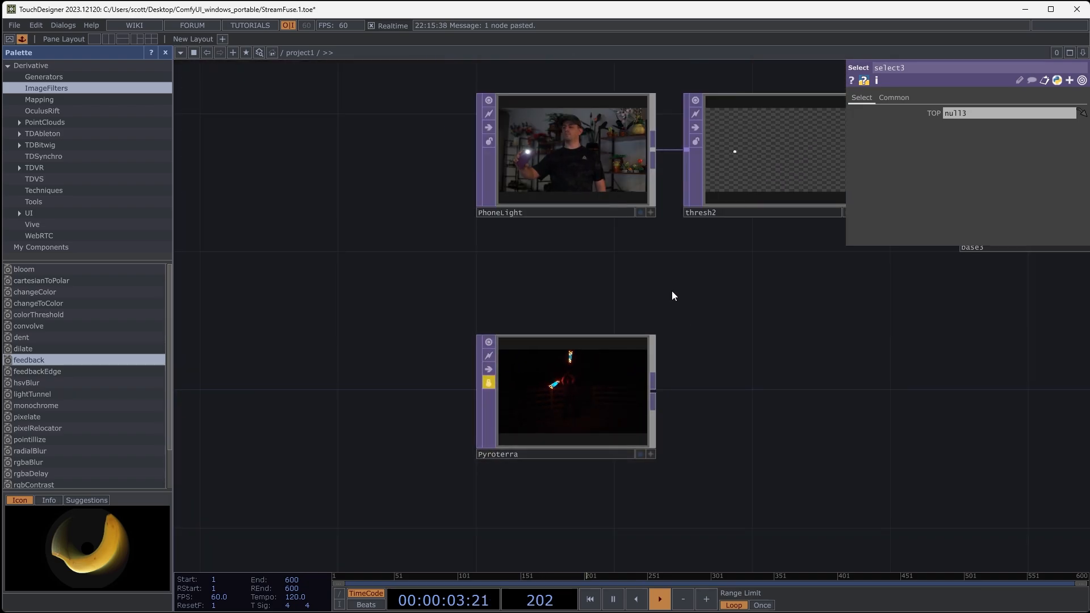
scroll(600, 441, "down", 6)
left_click_drag(578, 349, 520, 523)
scroll(574, 371, "up", 9)
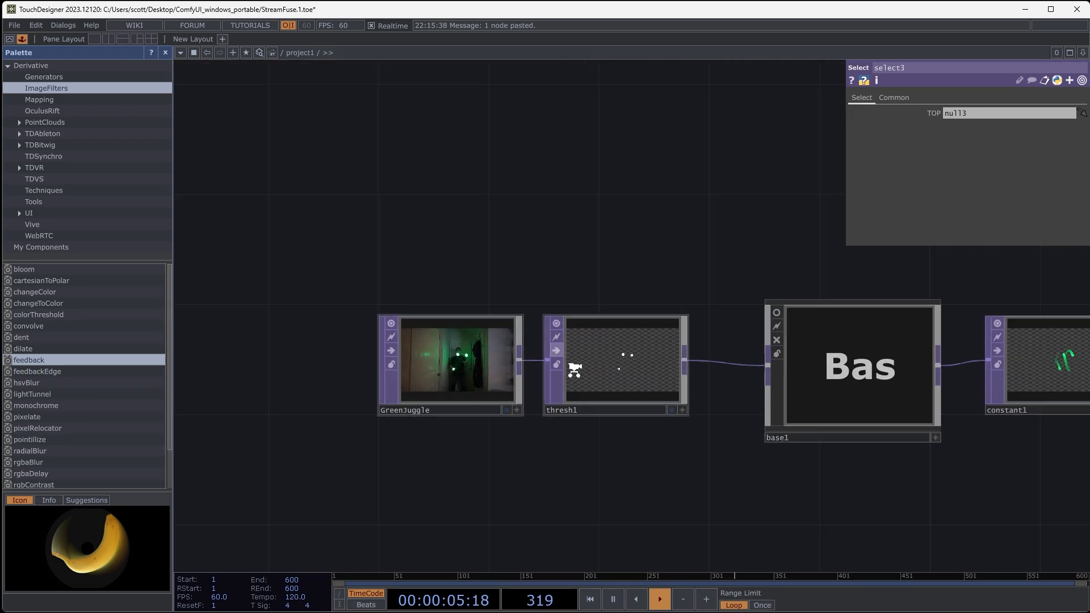
scroll(627, 375, "up", 3)
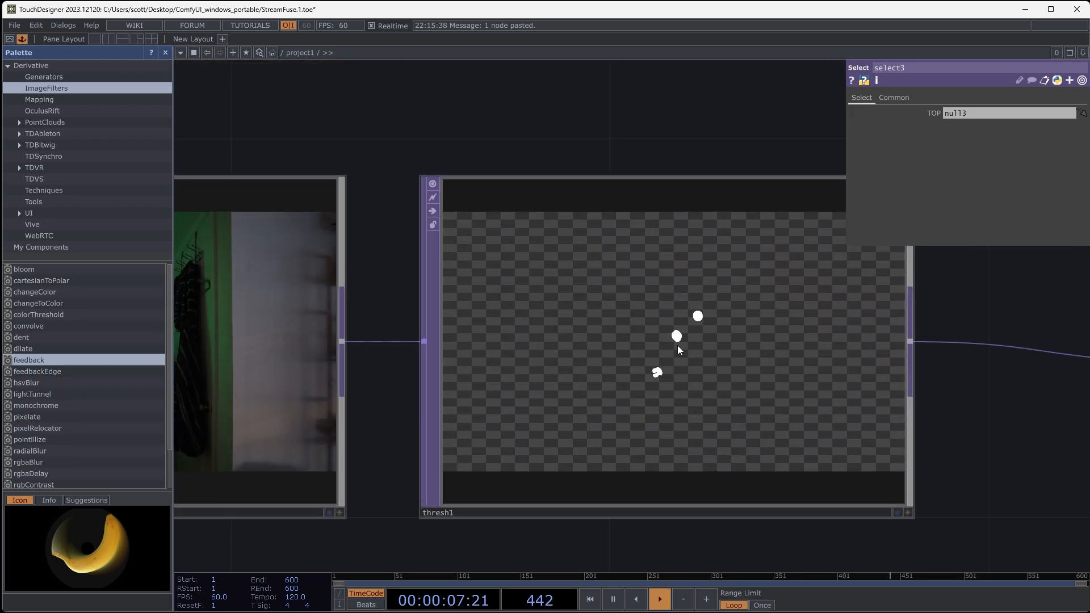
scroll(677, 345, "down", 8)
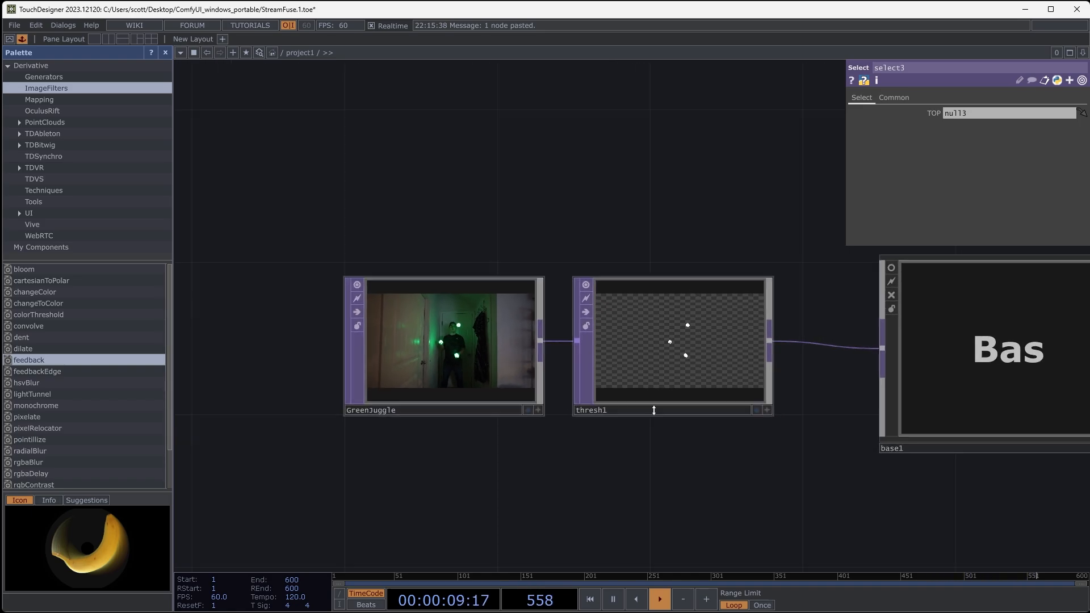
left_click_drag(603, 240, 603, 62)
scroll(635, 358, "up", 7)
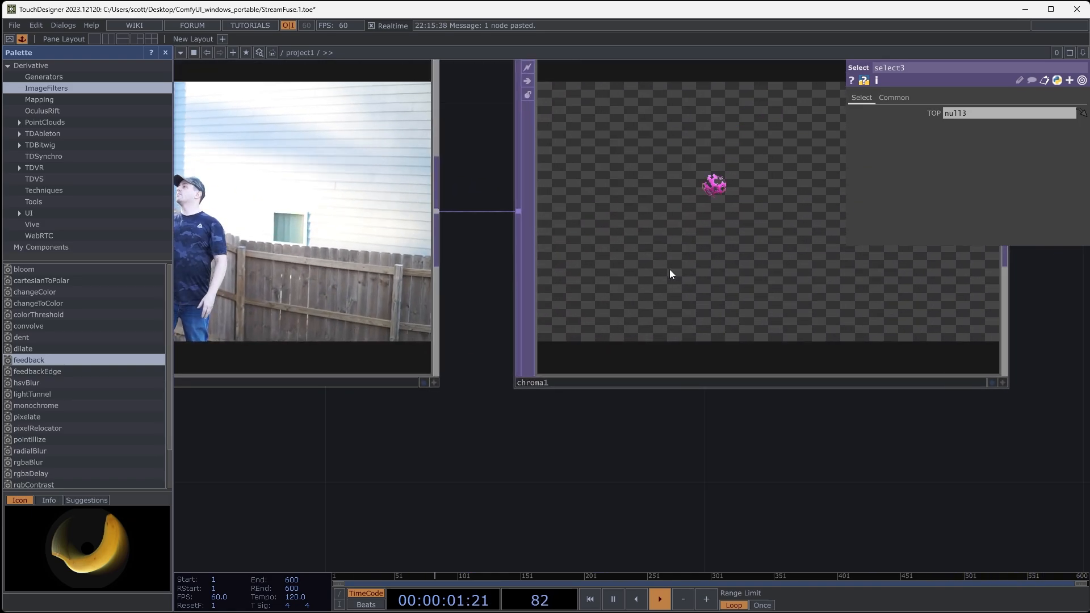
scroll(594, 475, "down", 3)
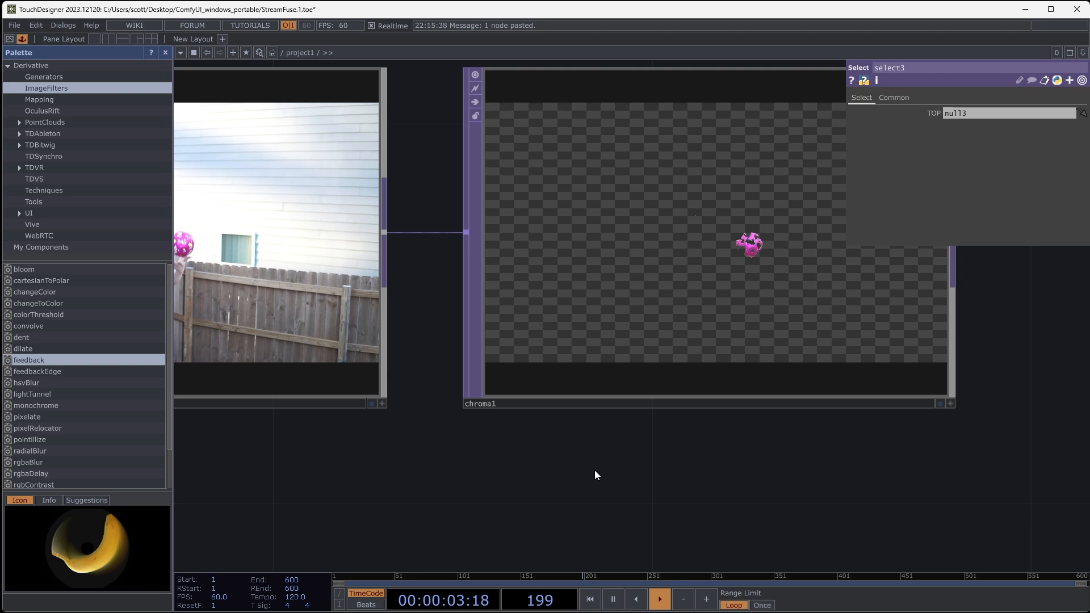
left_click_drag(600, 472, 644, 478)
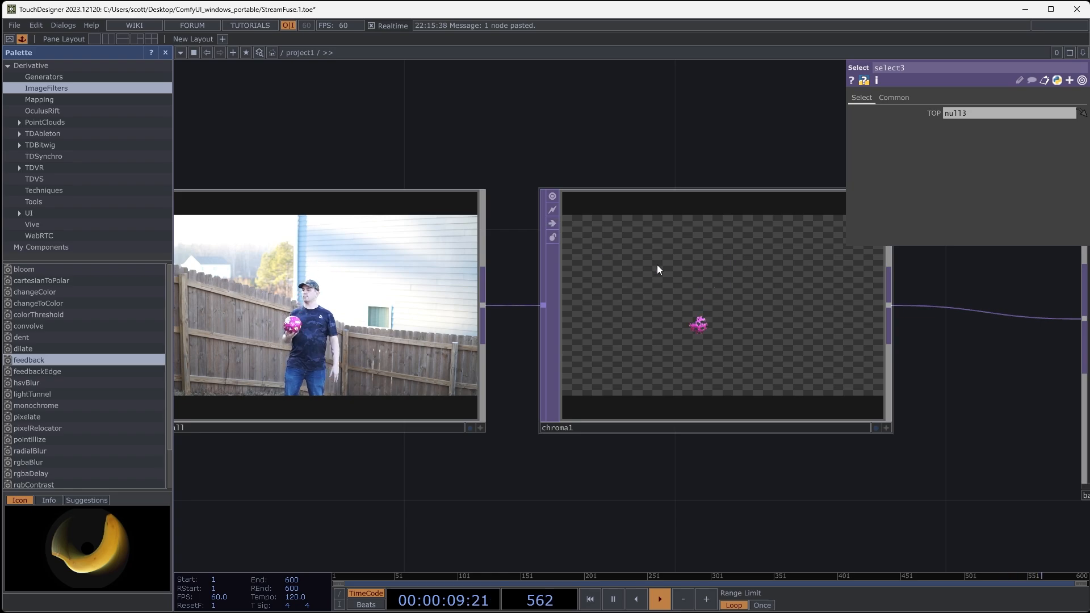
scroll(574, 349, "down", 5)
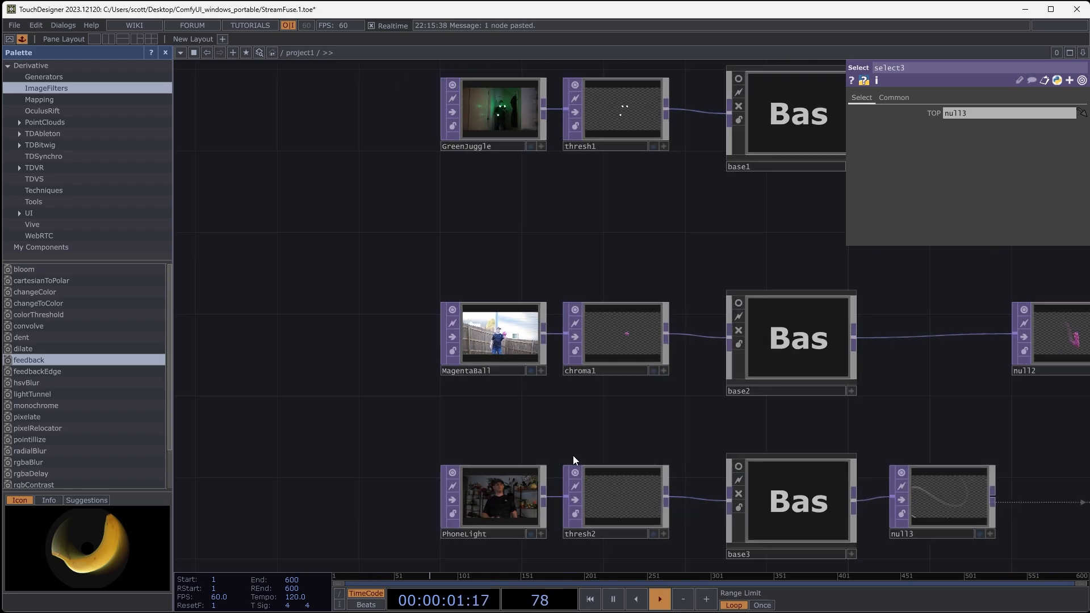
- Add a Threshold TOP fed by the Pyroterra clip's output and place it beside the clip
left_click_drag(573, 425, 569, 255)
left_click_drag(631, 431, 605, 394)
scroll(570, 396, "up", 7)
left_click_drag(599, 353, 669, 372)
scroll(570, 384, "up", 2)
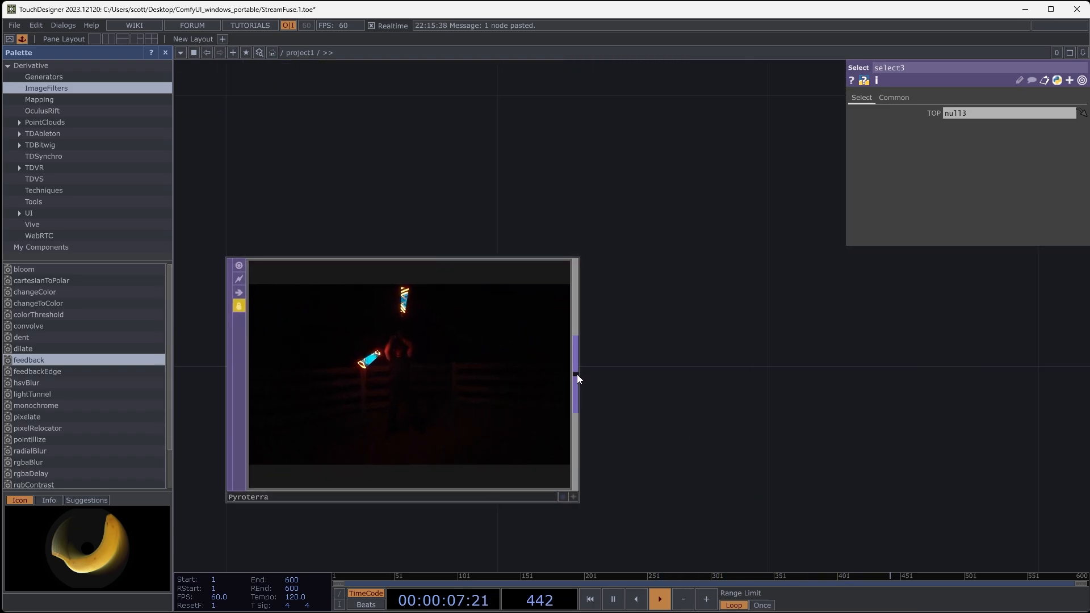
right_click(577, 373)
left_click(667, 363)
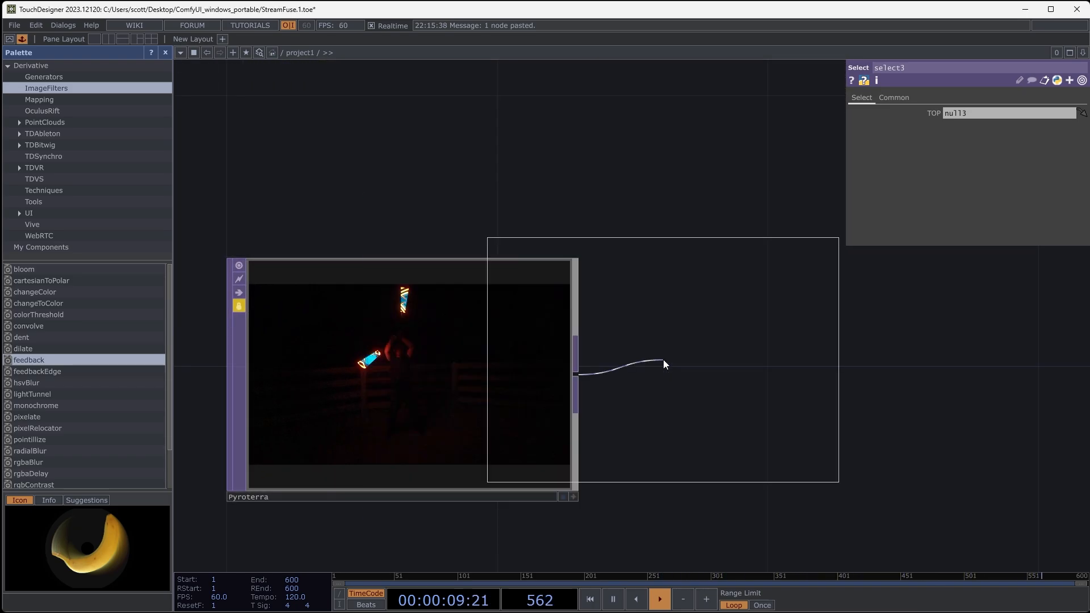
left_click(807, 379)
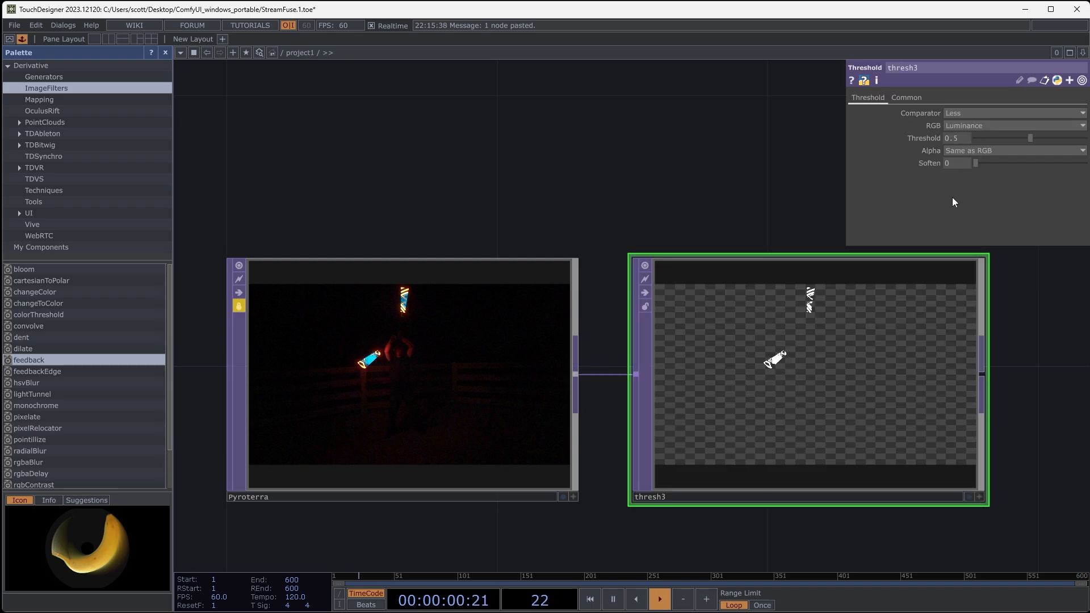
- Set the pixel format of the Pyroterra row's Threshold TOP to 32-bit float (RGBA)
left_click(911, 98)
left_click(1006, 238)
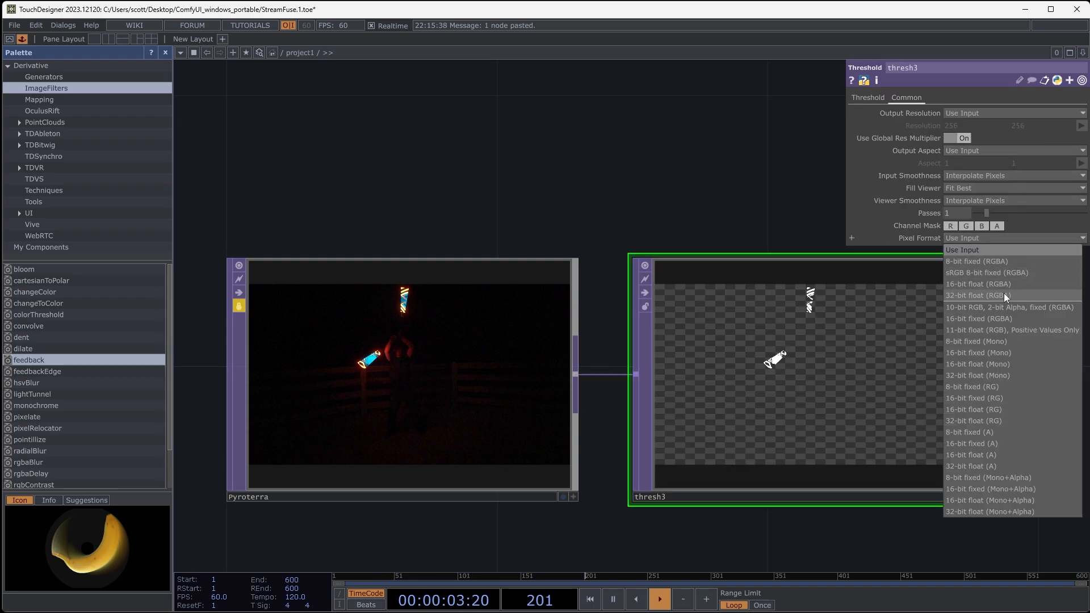
left_click(1002, 296)
left_click_drag(615, 246, 524, 224)
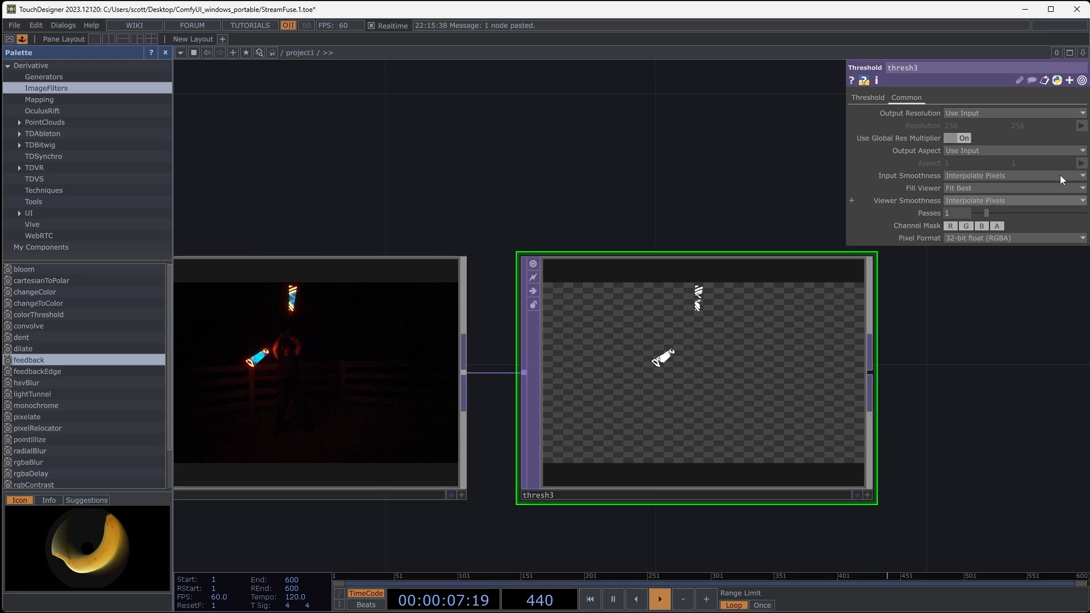
- Add a Multiply TOP after thresh3, with thresh3 as its first input and the Pyroterra clip as its second
left_click_drag(926, 427, 872, 347)
scroll(872, 347, "down", 2)
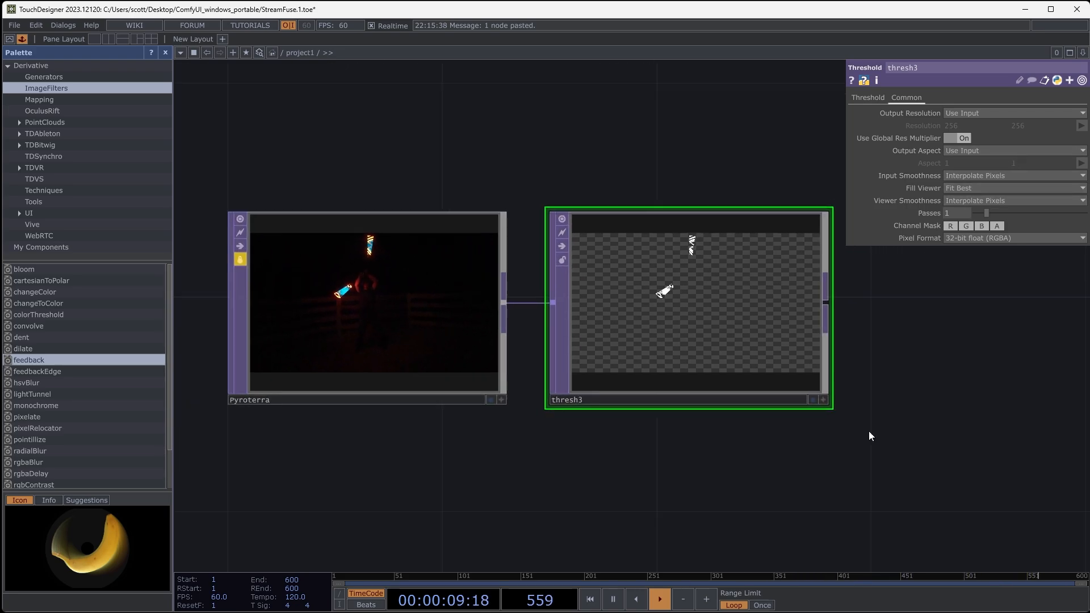
scroll(869, 432, "down", 1)
left_click_drag(869, 433, 801, 356)
right_click(578, 437)
left_click(607, 249)
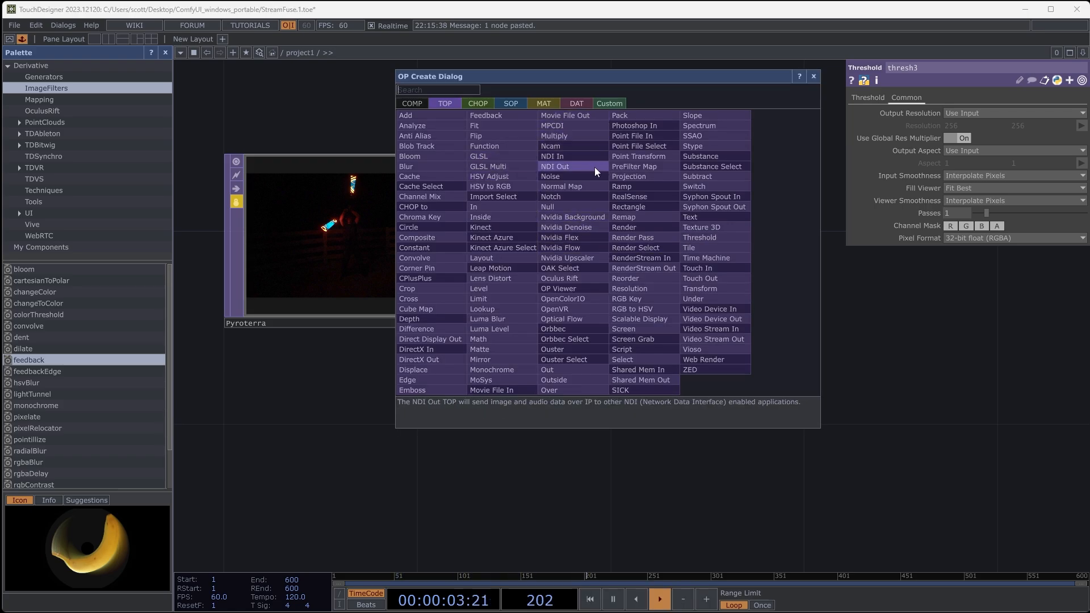
left_click(570, 136)
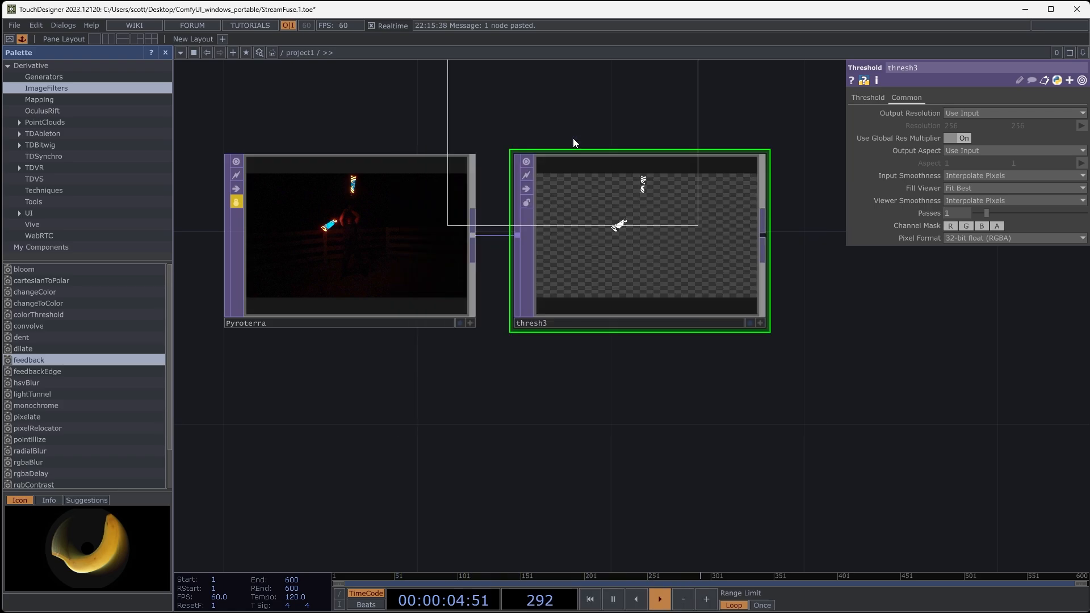
left_click(928, 341)
left_click_drag(766, 245, 807, 312)
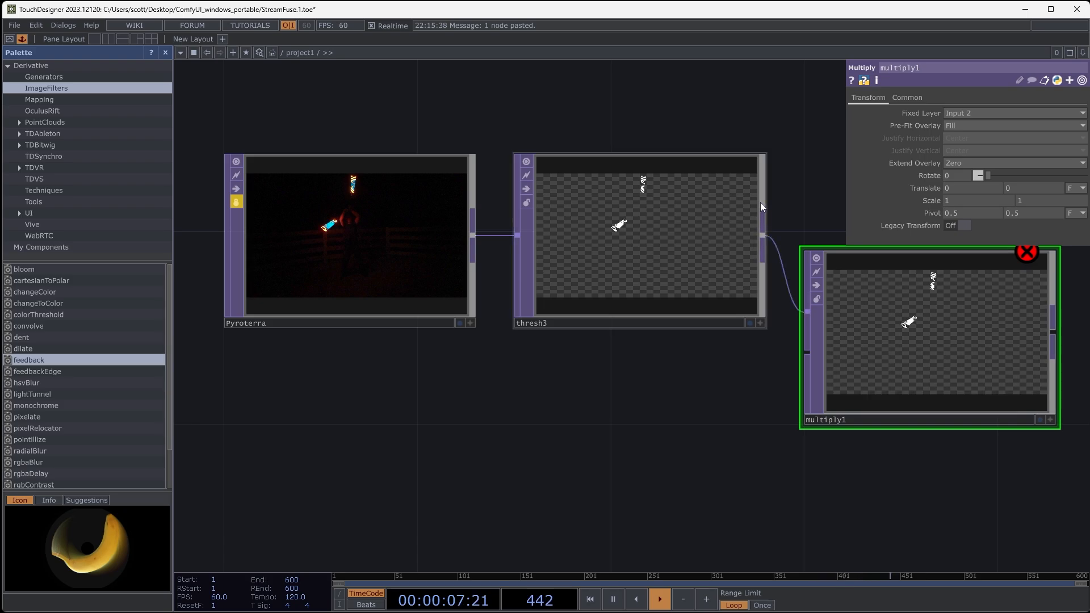
left_click_drag(474, 235, 579, 311)
left_click_drag(379, 447, 774, 438)
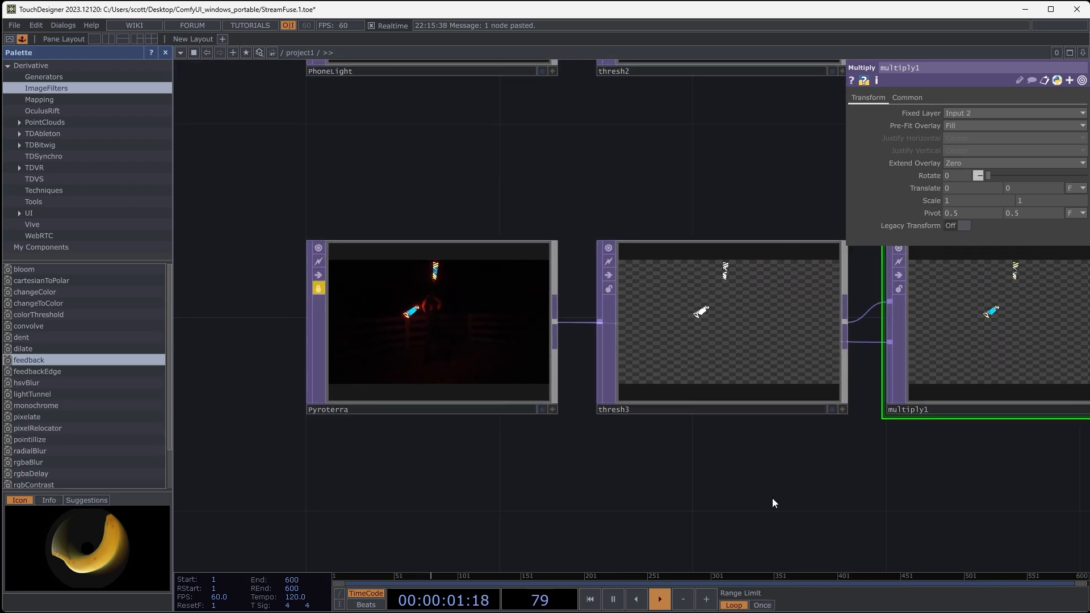
- Compare the Pyroterra clip, the thresh3 mask and the coloured multiply1 result up close
scroll(448, 276, "up", 6)
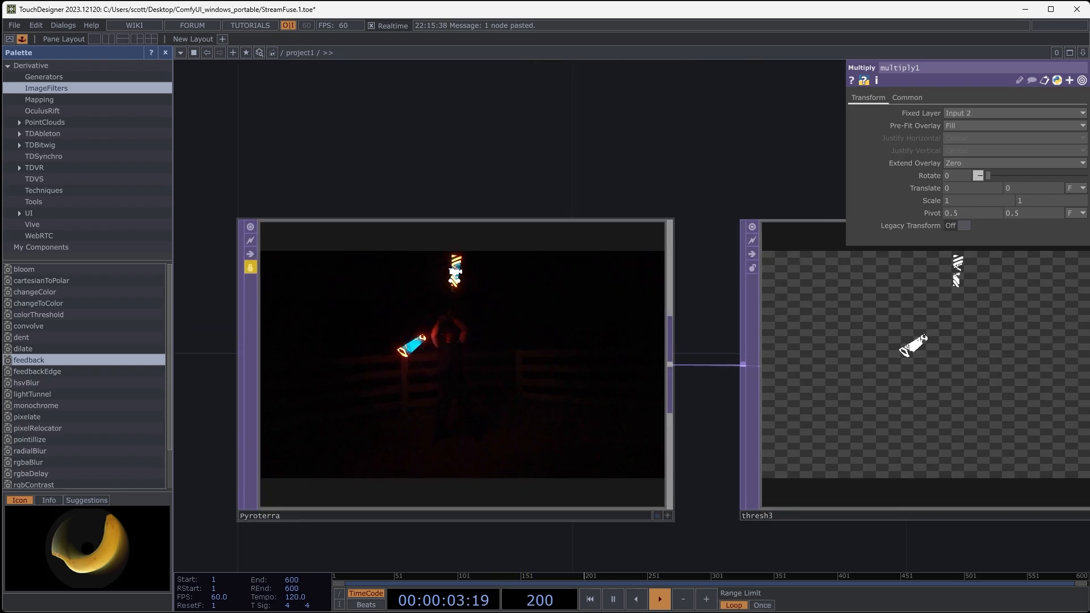
scroll(440, 274, "down", 5)
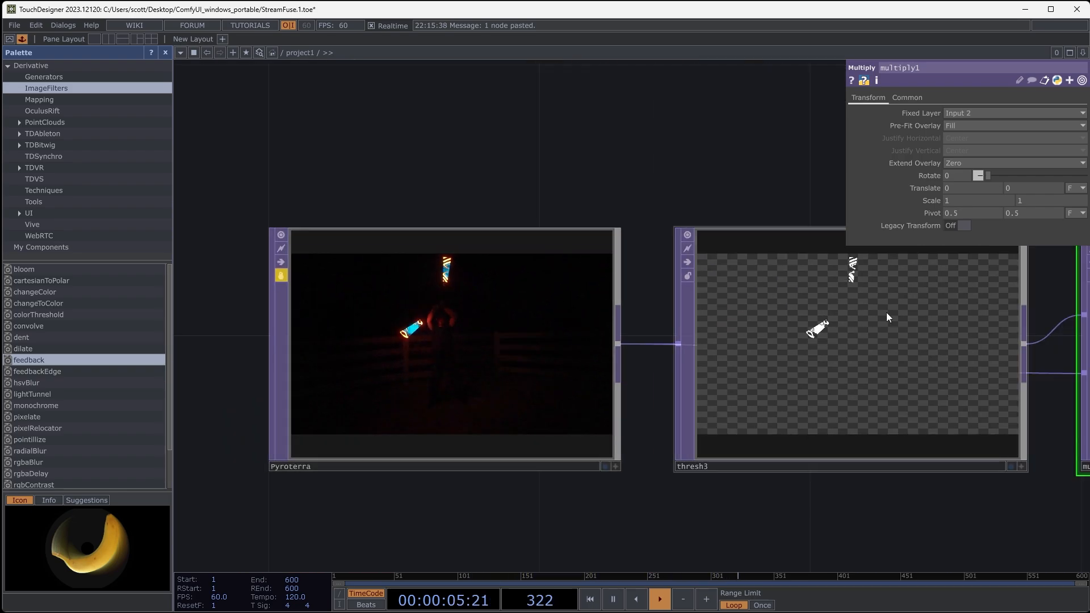
left_click_drag(786, 198, 550, 199)
left_click_drag(650, 182, 440, 178)
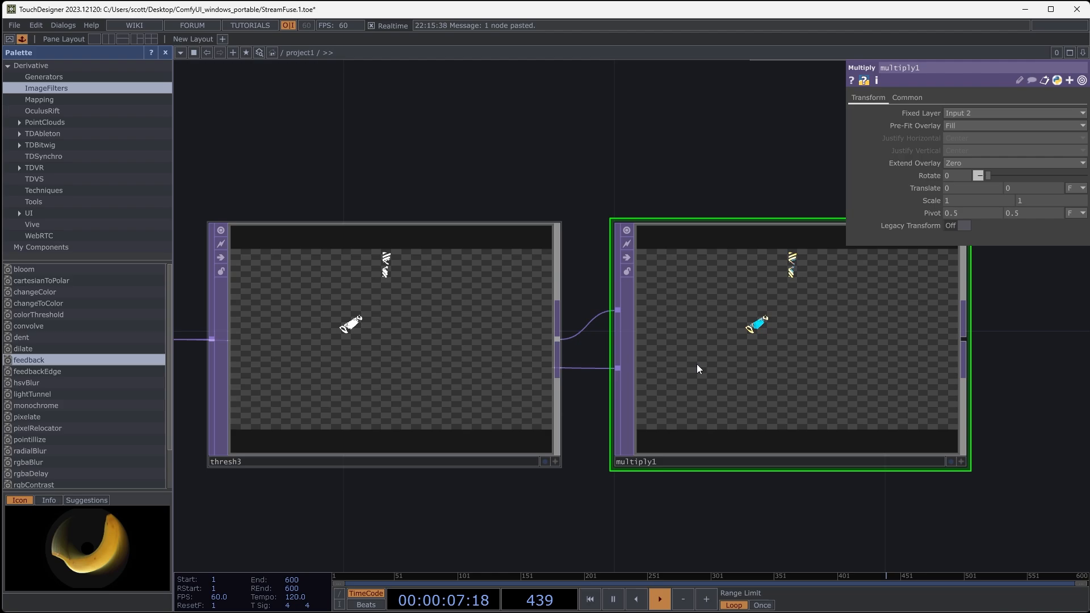
scroll(768, 312, "up", 6)
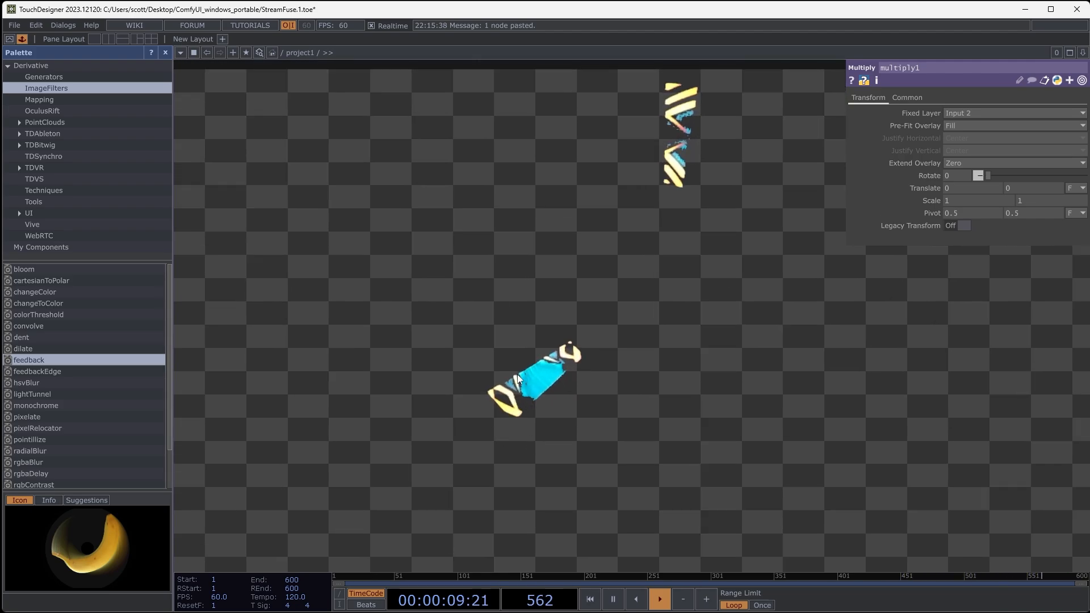
scroll(523, 416, "down", 6)
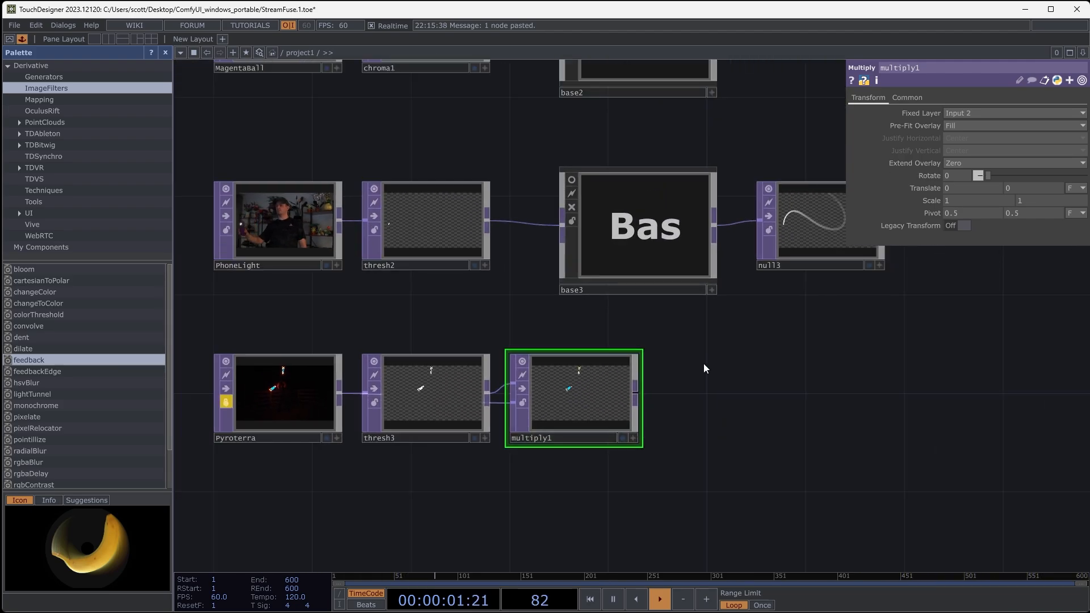
- Unlock the Pyroterra clip so it plays and examine the moving props in multiply1 up close
left_click_drag(705, 365, 669, 367)
left_click_drag(344, 490, 408, 476)
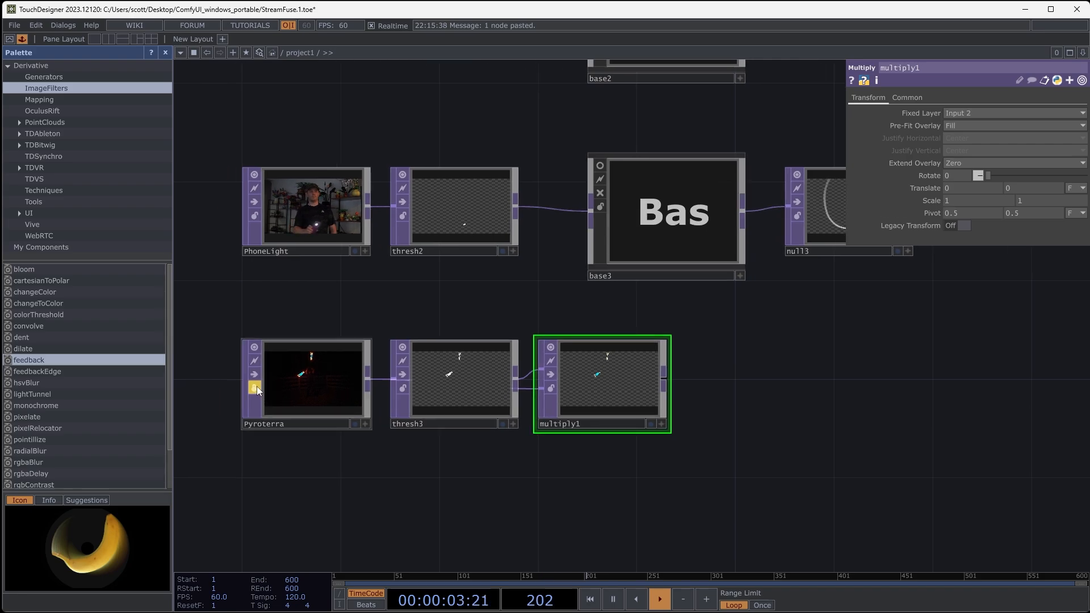
left_click(255, 387)
left_click(267, 404)
scroll(625, 435, "up", 5)
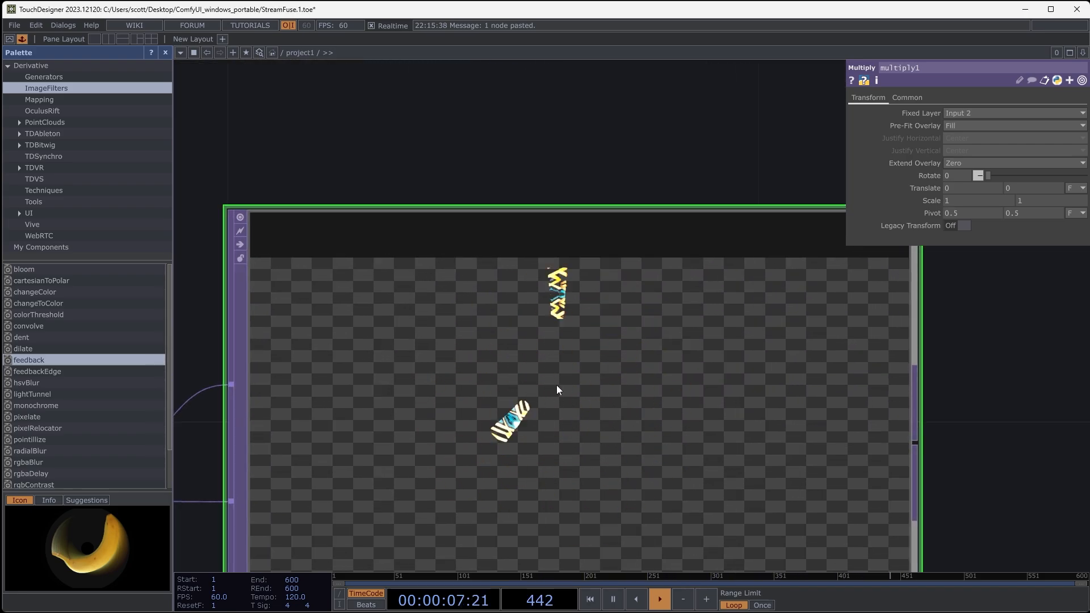
scroll(633, 389, "down", 5)
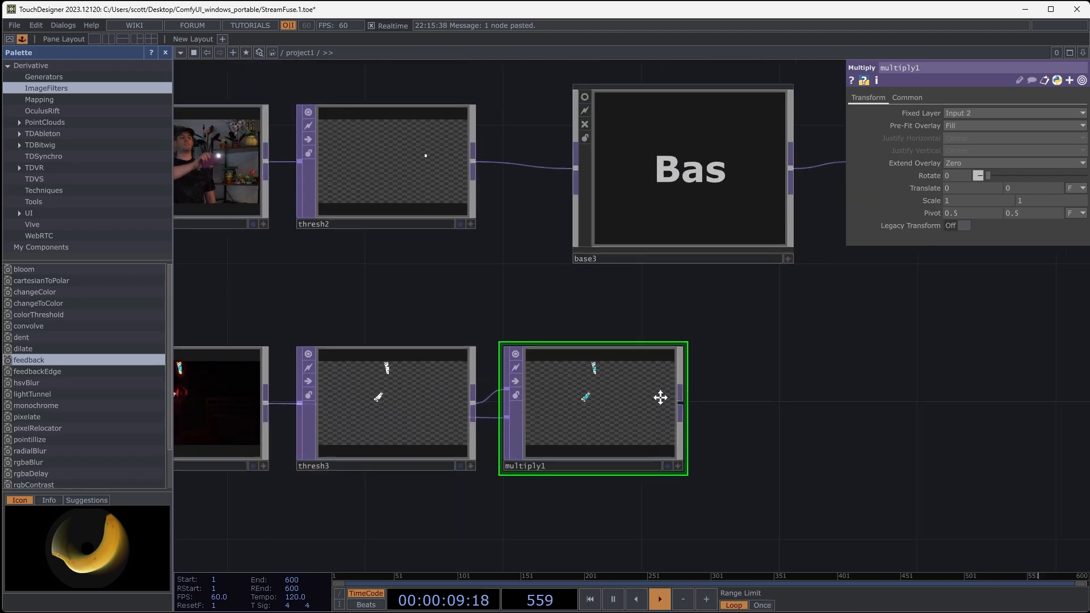
- Duplicate the base2 feedback component, place the copy after multiply1 and feed it multiply1's output instead of chroma1's
left_click(503, 219)
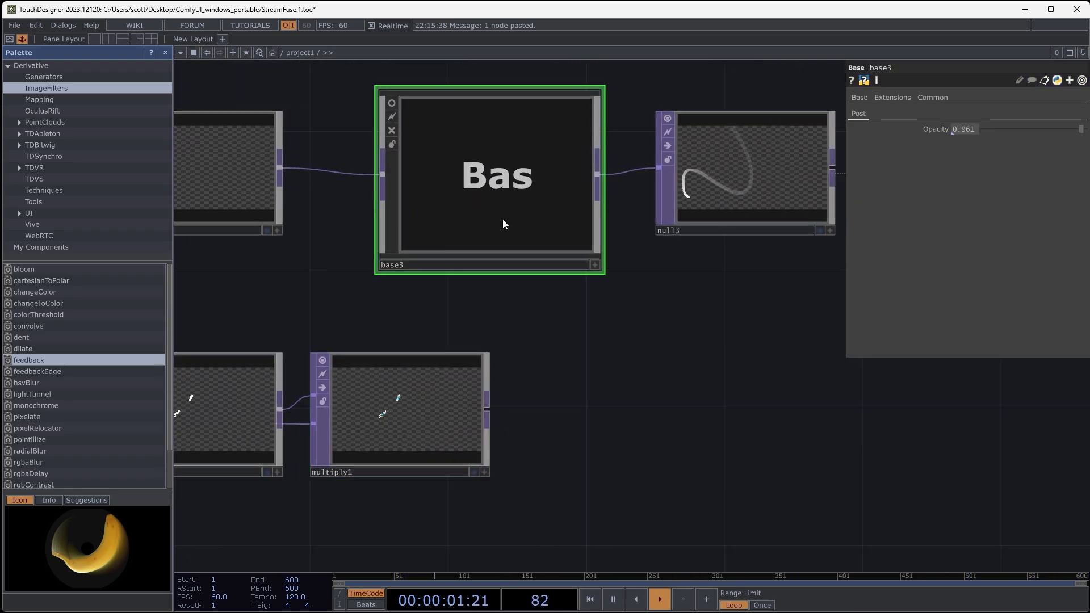
scroll(676, 345, "down", 5)
left_click(601, 265)
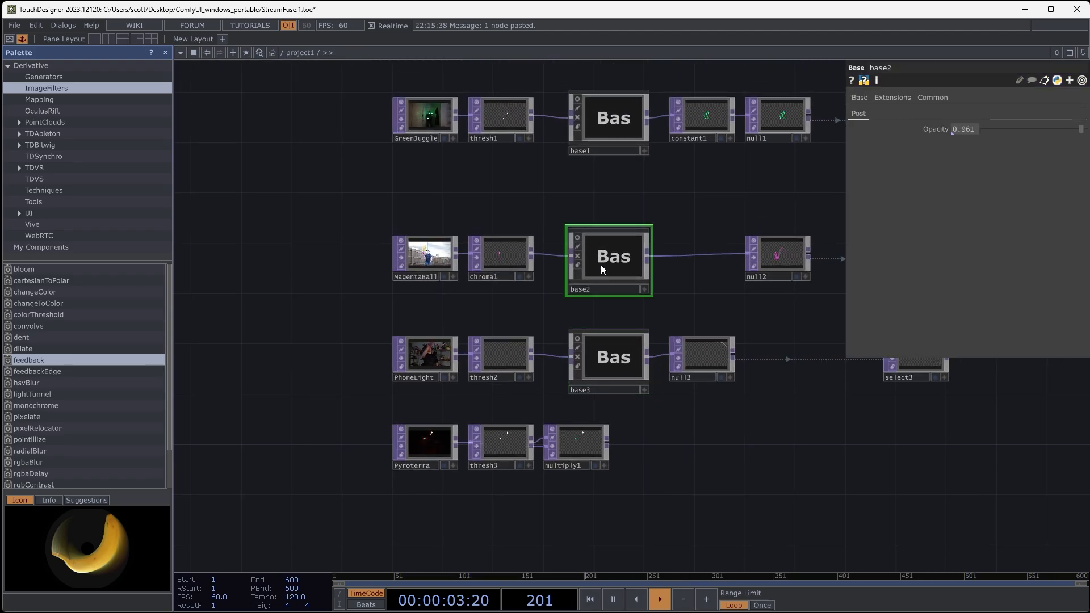
key("ctrl+c")
key("ctrl+v")
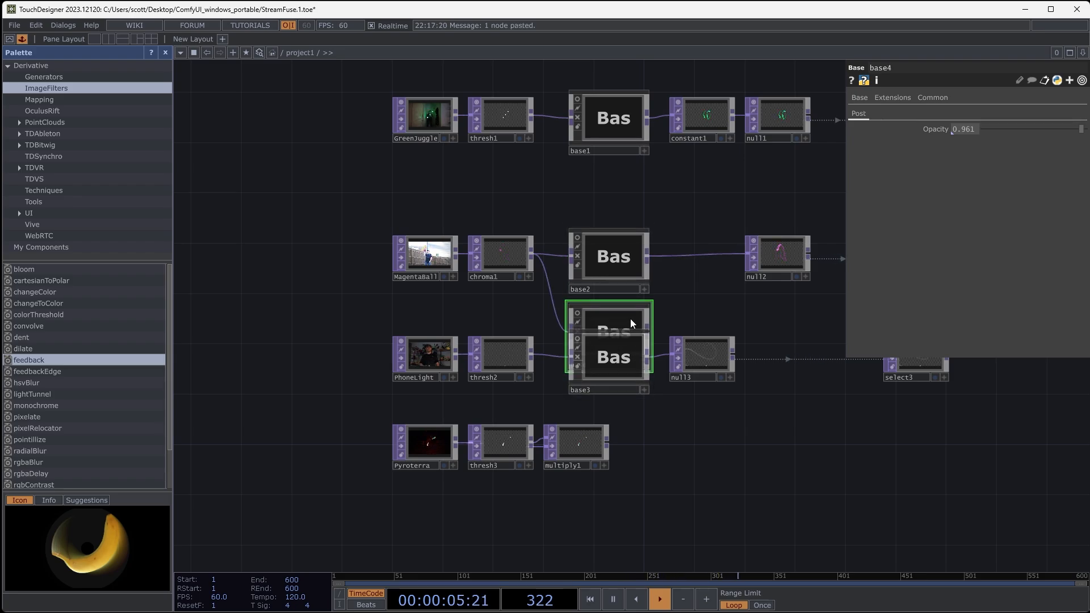
left_click_drag(630, 318, 685, 429)
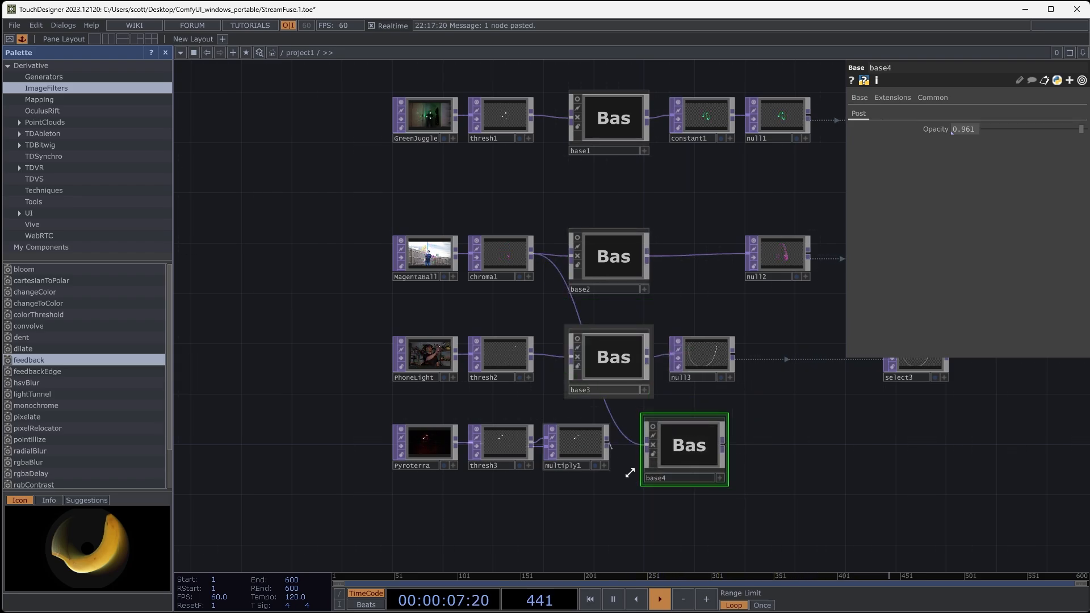
left_click_drag(605, 441, 699, 457)
- Examine base4's feedback trails up close and turn off its node viewer
scroll(699, 457, "up", 6)
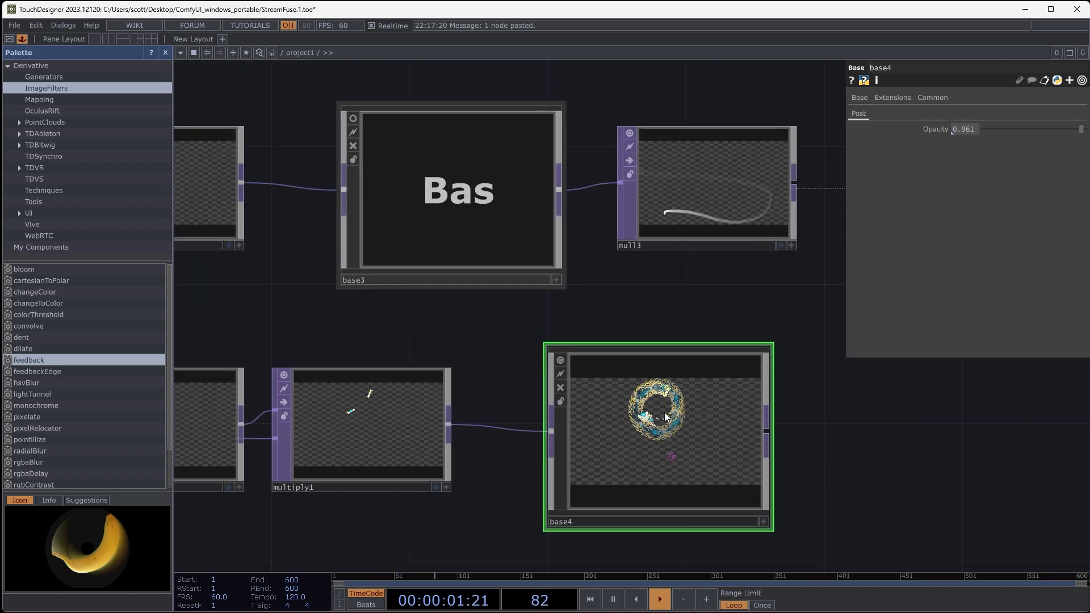
scroll(681, 438, "up", 3)
scroll(657, 418, "up", 6)
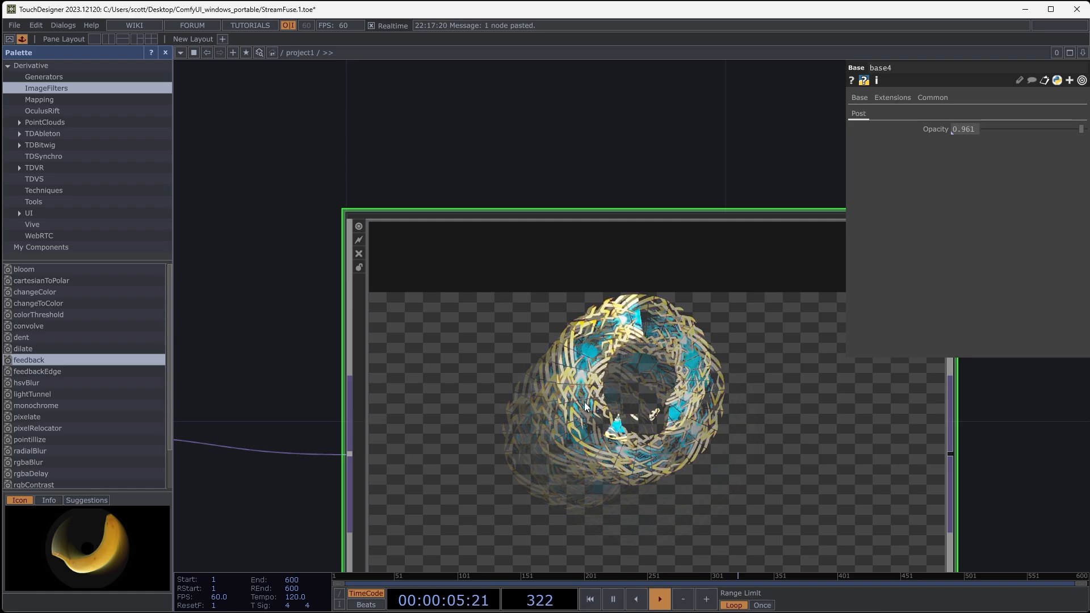
scroll(581, 400, "down", 5)
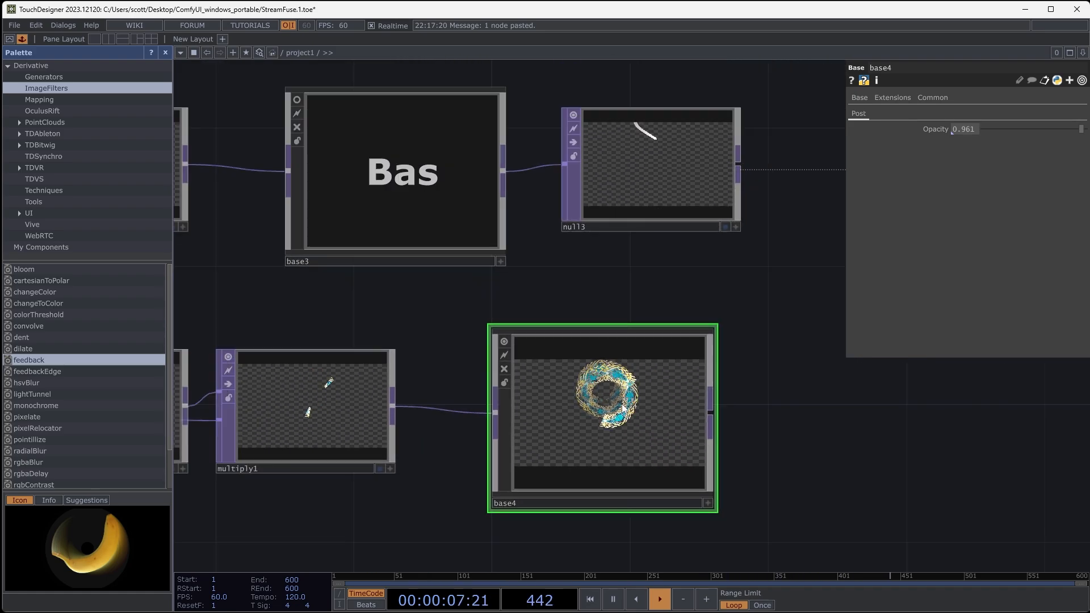
left_click_drag(680, 405, 627, 388)
left_click_drag(718, 315, 679, 356)
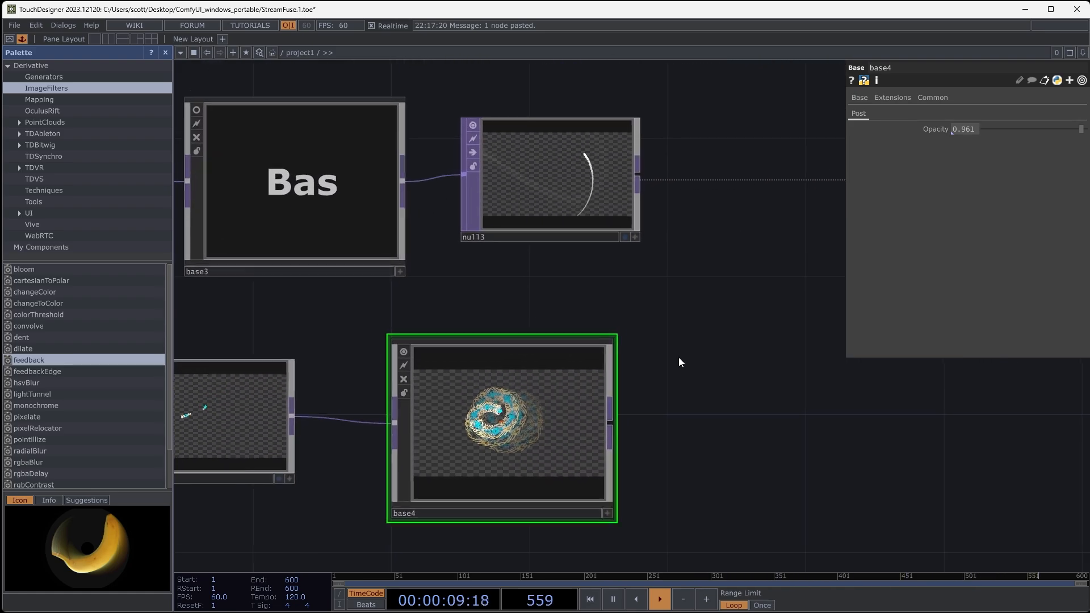
left_click(398, 360)
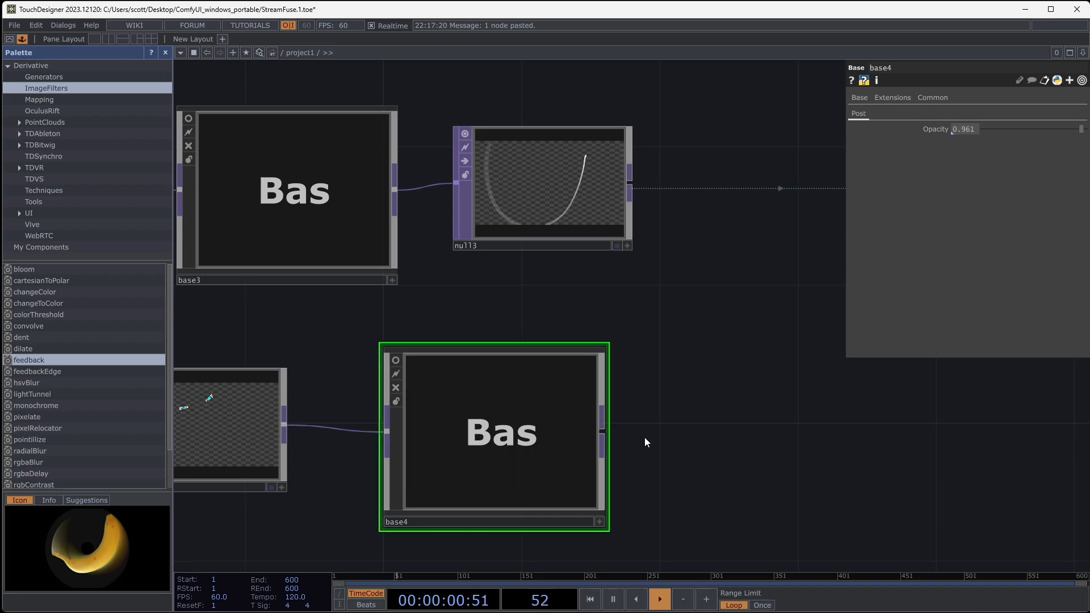
- Add a Null TOP to base4's output and place it after the component
right_click(605, 431)
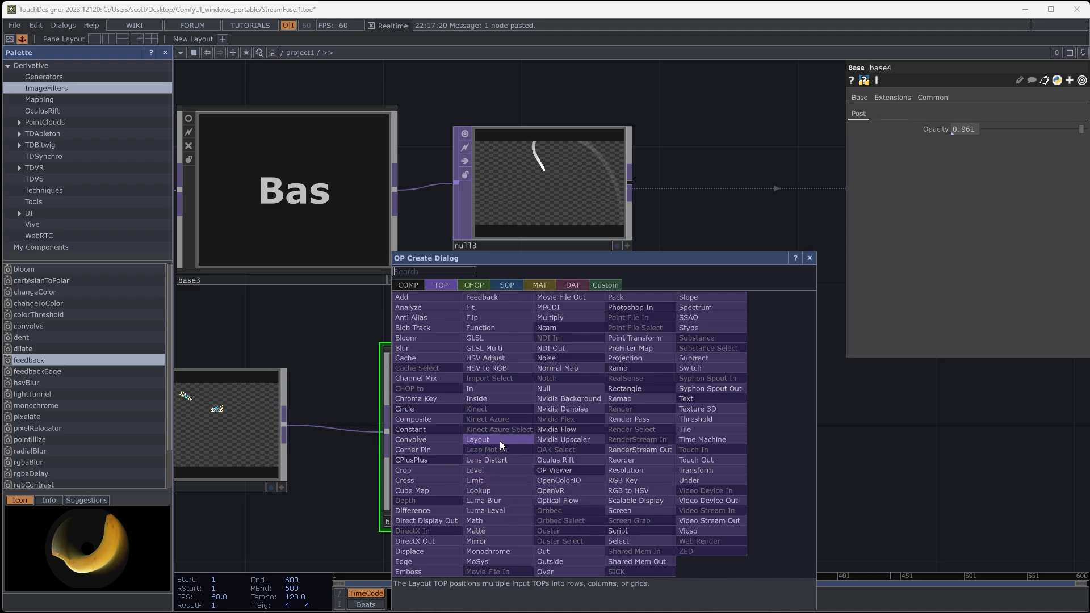
left_click(560, 388)
left_click(759, 440)
left_click_drag(966, 441, 697, 418)
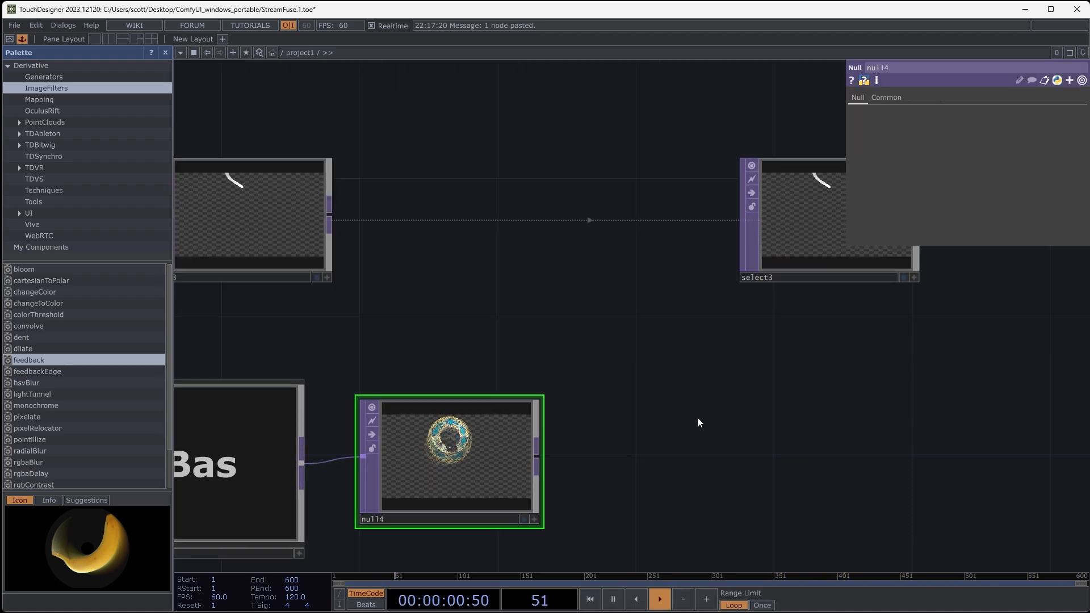
- Duplicate select3 beside null4 and set the copy's source TOP to null4
left_click(783, 246)
key("ctrl+c")
key("ctrl+v")
left_click_drag(493, 465, 830, 440)
scroll(908, 454, "down", 5)
left_click_drag(993, 411, 755, 428)
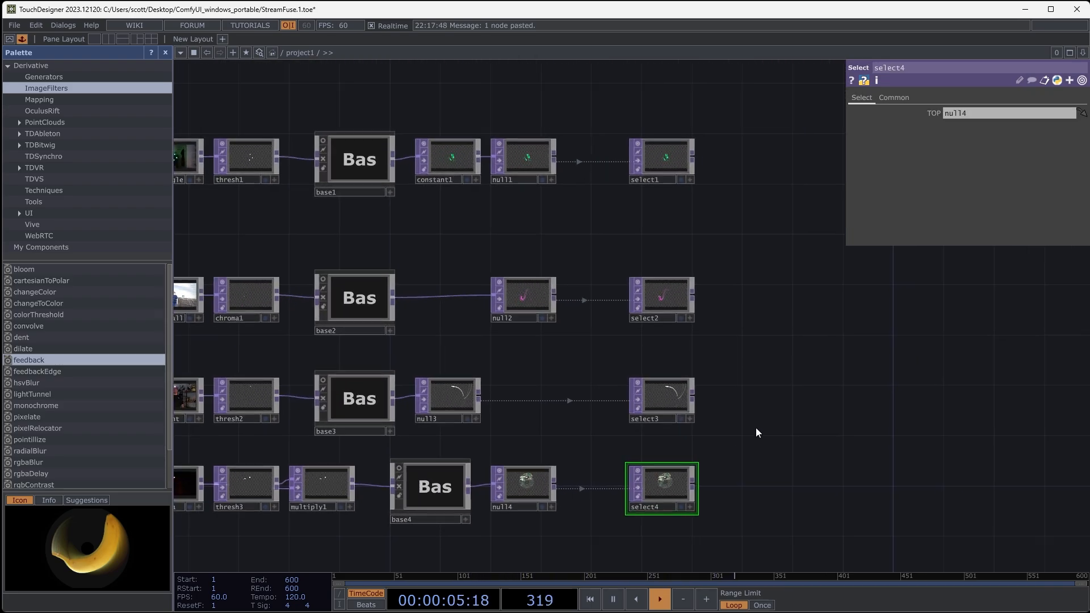
- Duplicate the four Select nodes select1 to select4 together and place the copies in front of the four source clips
scroll(727, 409, "down", 2)
left_click(685, 236)
right_click_drag(662, 186, 724, 485)
key("ctrl+c")
key("ctrl+v")
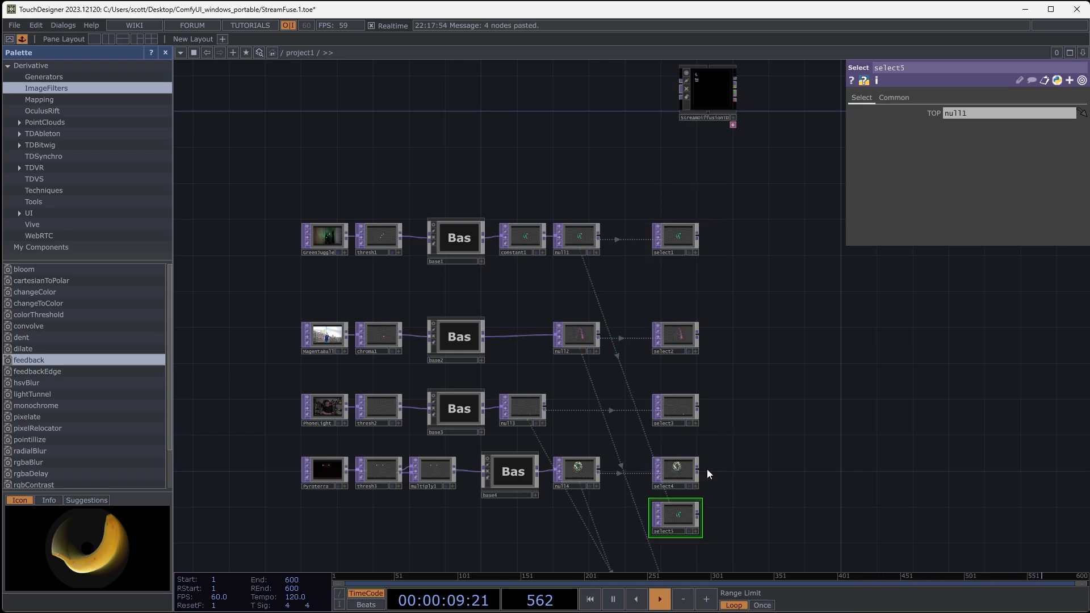
left_click_drag(683, 515, 259, 233)
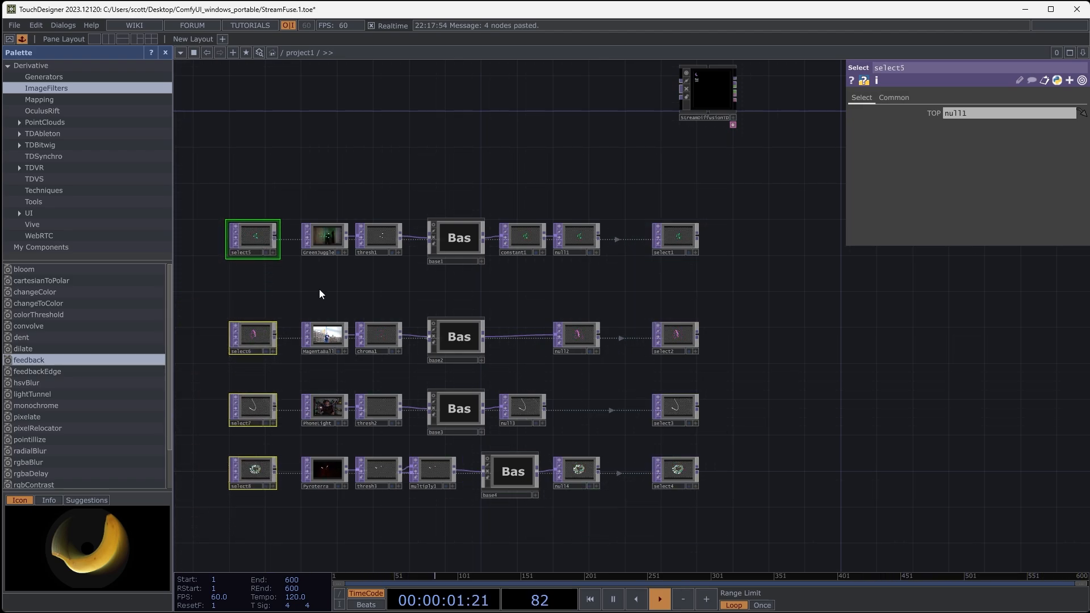
- Point the four copied Select nodes at the original clips GreenJuggle, MagentaBall, PhoneLight and Pyroterra, each to the clip in its row
left_click_drag(405, 282, 562, 279)
scroll(455, 279, "up", 4)
left_click_drag(503, 193, 374, 193)
left_click_drag(511, 380, 374, 380)
left_click_drag(425, 322, 428, 224)
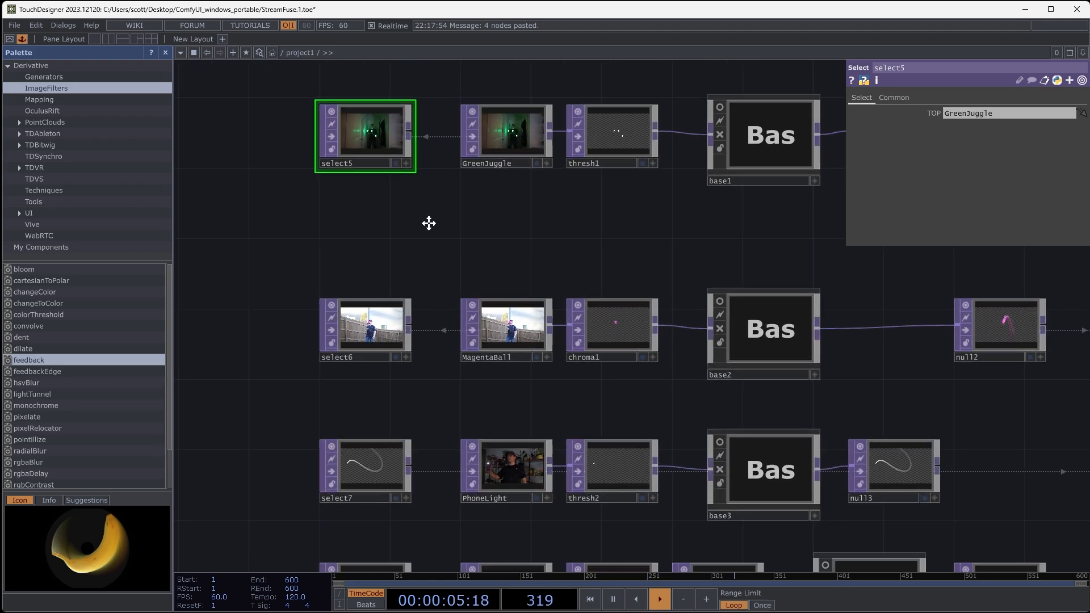
left_click_drag(488, 429, 372, 431)
left_click_drag(440, 465, 445, 415)
left_click_drag(478, 497, 392, 526)
scroll(292, 479, "down", 5)
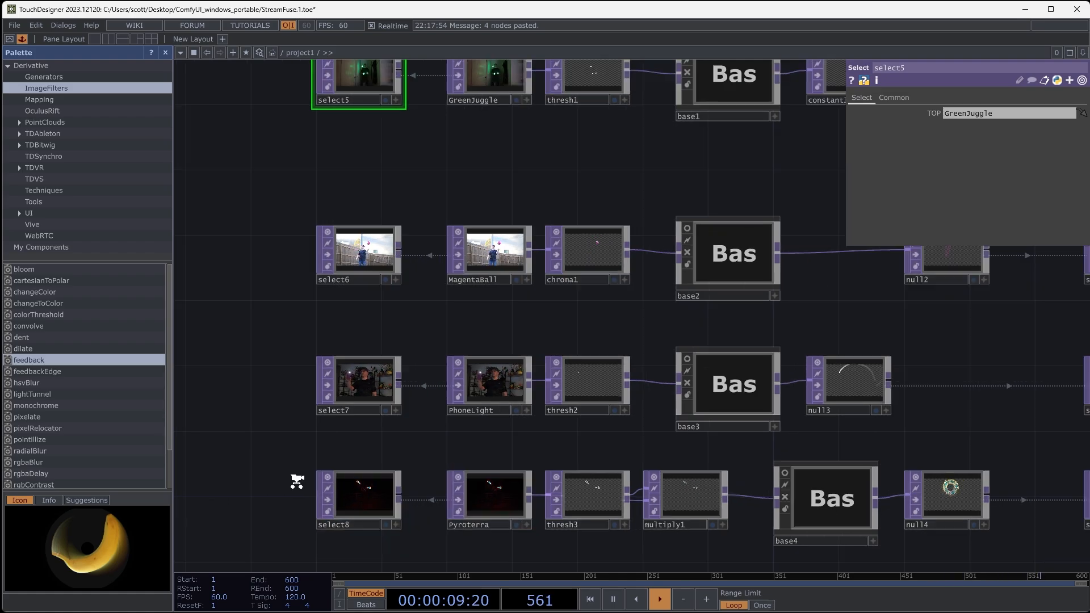
- Move select5 to select8 together past select1 to select4, leaving a wide gap between the two columns
mouse_move(266, 291)
left_mouse_down()
mouse_move(339, 486)
mouse_move(321, 491)
left_mouse_up()
left_click_drag(321, 492, 741, 491)
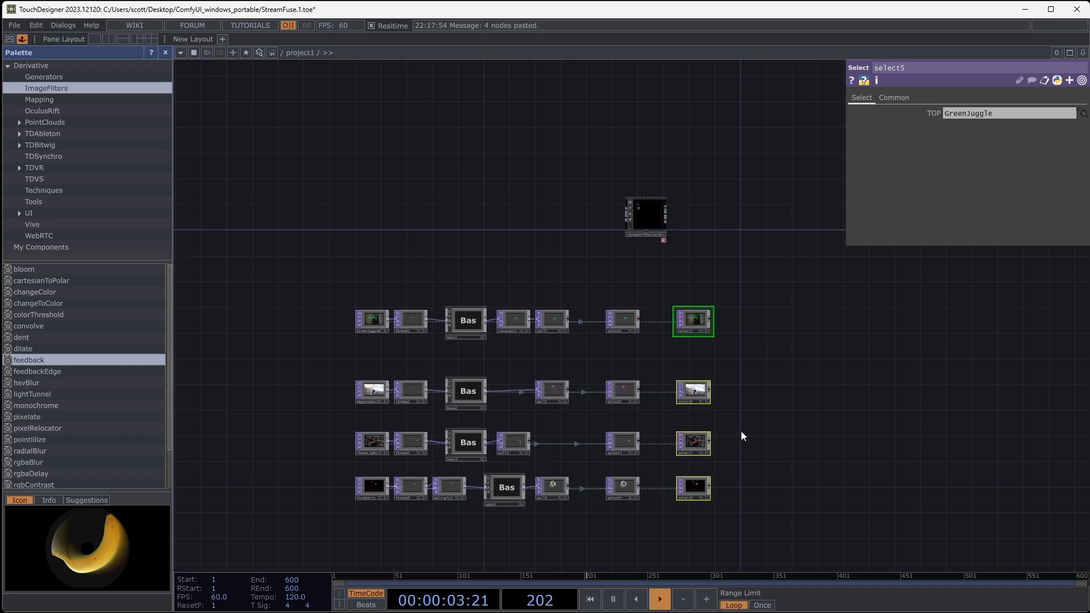
scroll(740, 430, "up", 5)
scroll(738, 428, "up", 1)
left_click_drag(757, 351, 708, 269)
scroll(708, 269, "down", 8)
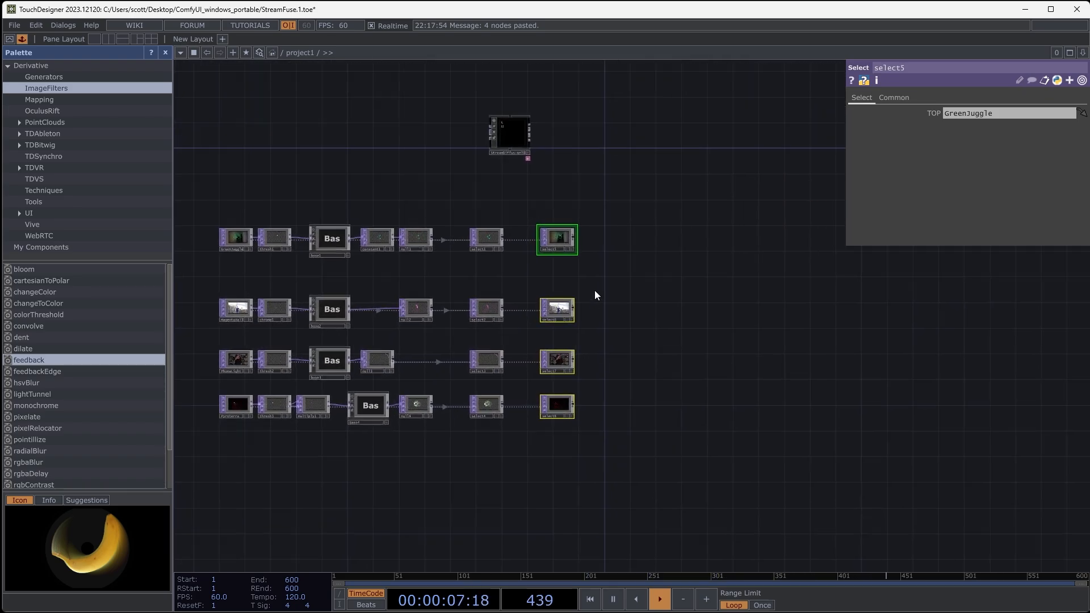
left_click_drag(539, 250, 805, 247)
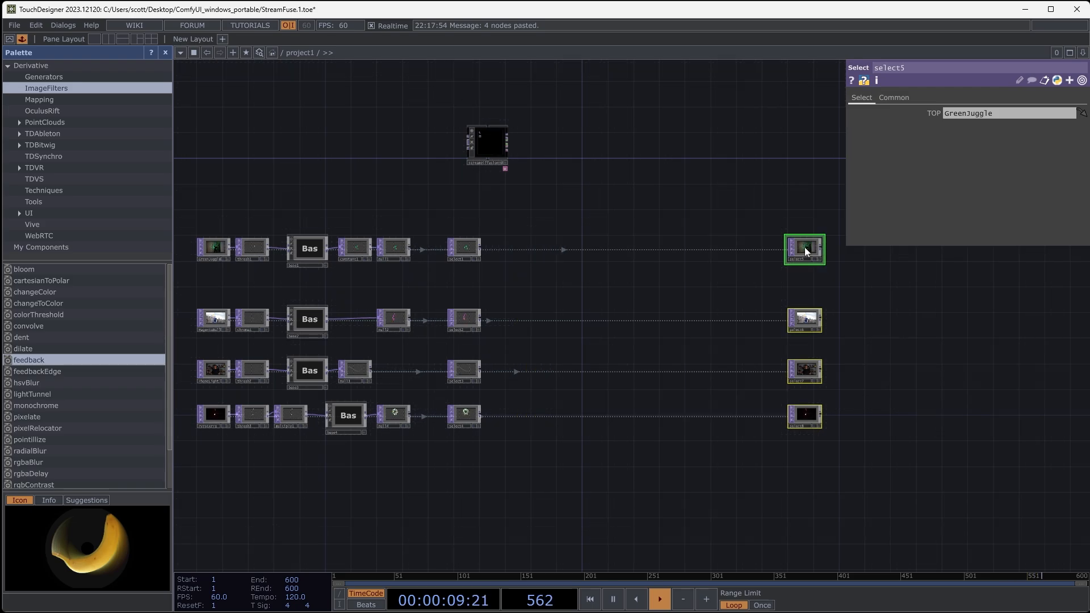
- Move the StreamDiffusionTD component down into the first row, between select1 and select5
left_click_drag(583, 304, 676, 326)
scroll(512, 271, "up", 6)
left_click_drag(610, 401, 553, 470)
scroll(596, 383, "up", 3)
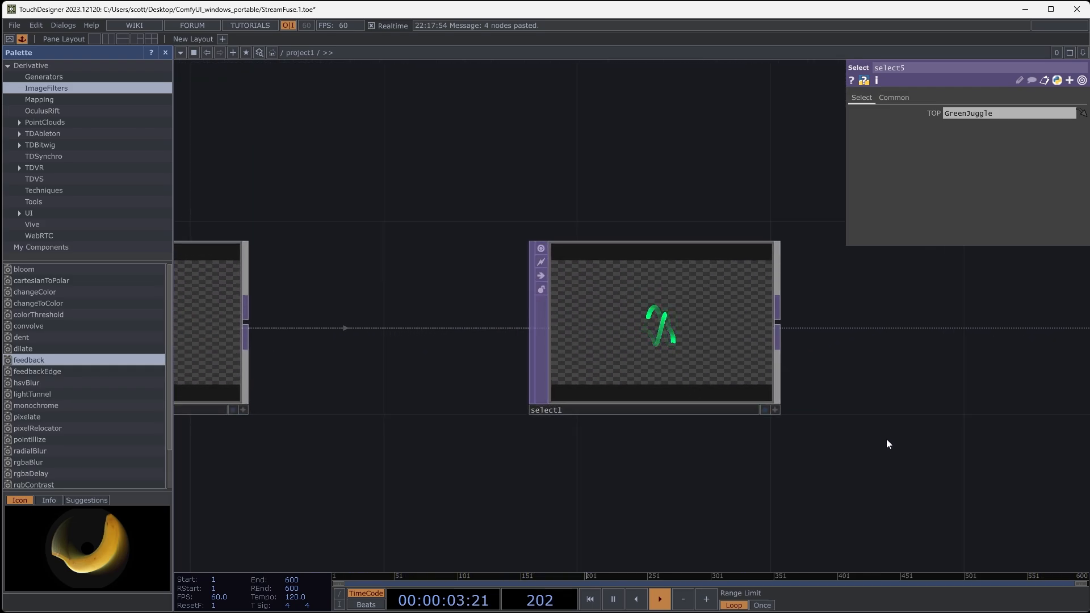
left_click_drag(888, 443, 526, 425)
scroll(528, 409, "down", 5)
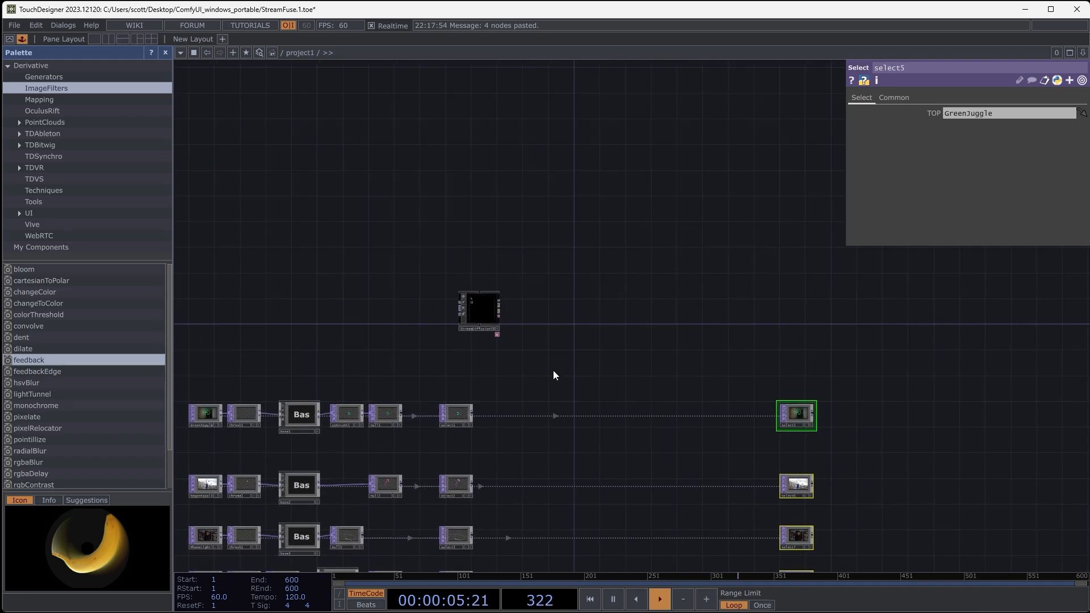
scroll(553, 372, "up", 4)
left_click_drag(388, 234, 562, 498)
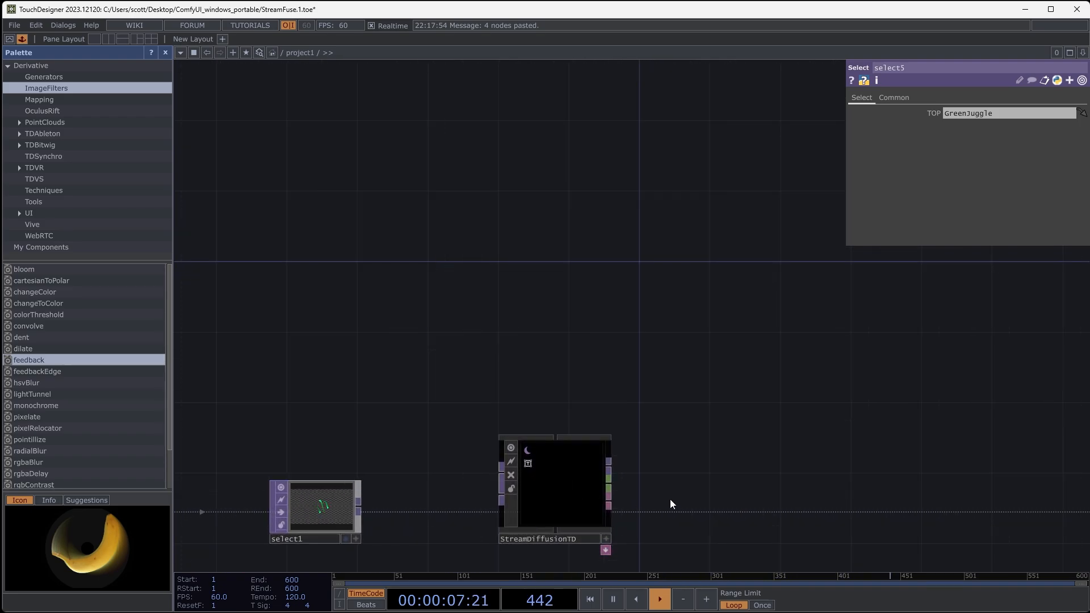
- Examine StreamDiffusionTD up close and review its main, installation, model and ControlNet settings
left_click_drag(654, 463, 690, 350)
scroll(576, 397, "up", 4)
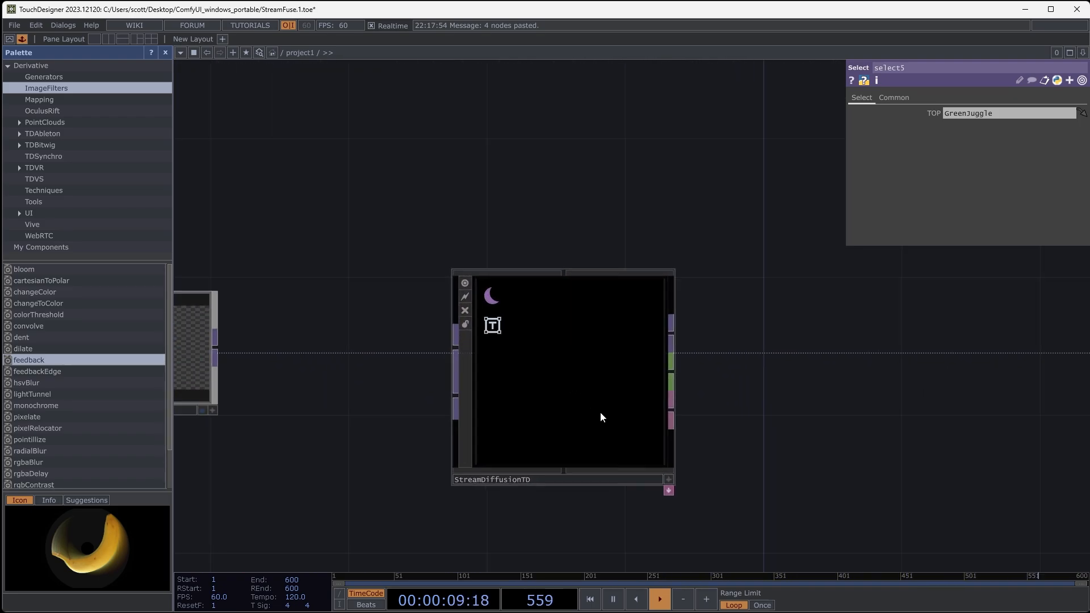
scroll(823, 398, "up", 4)
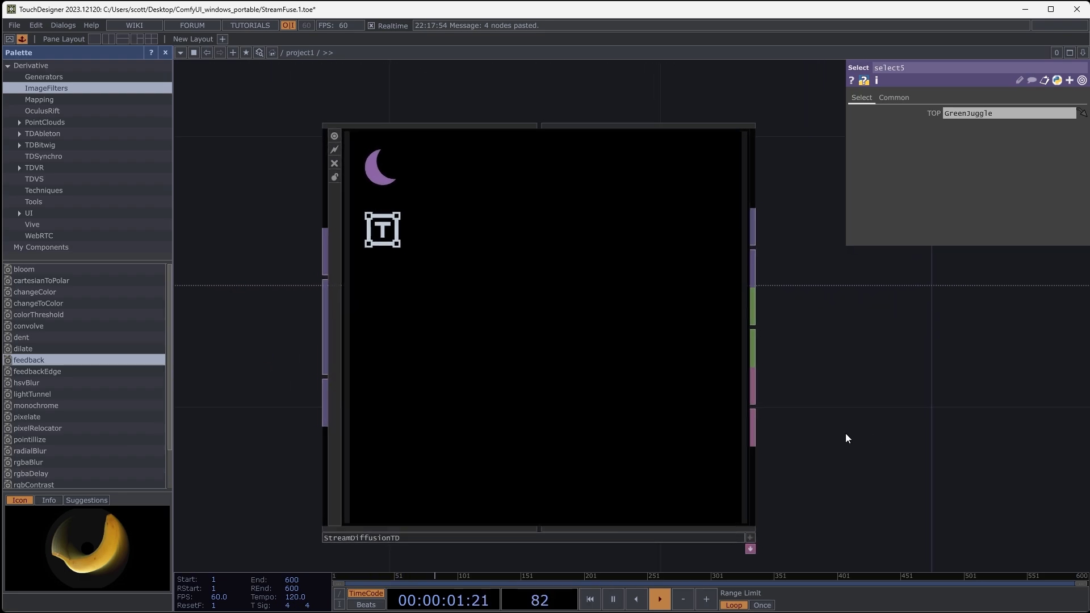
left_click(548, 382)
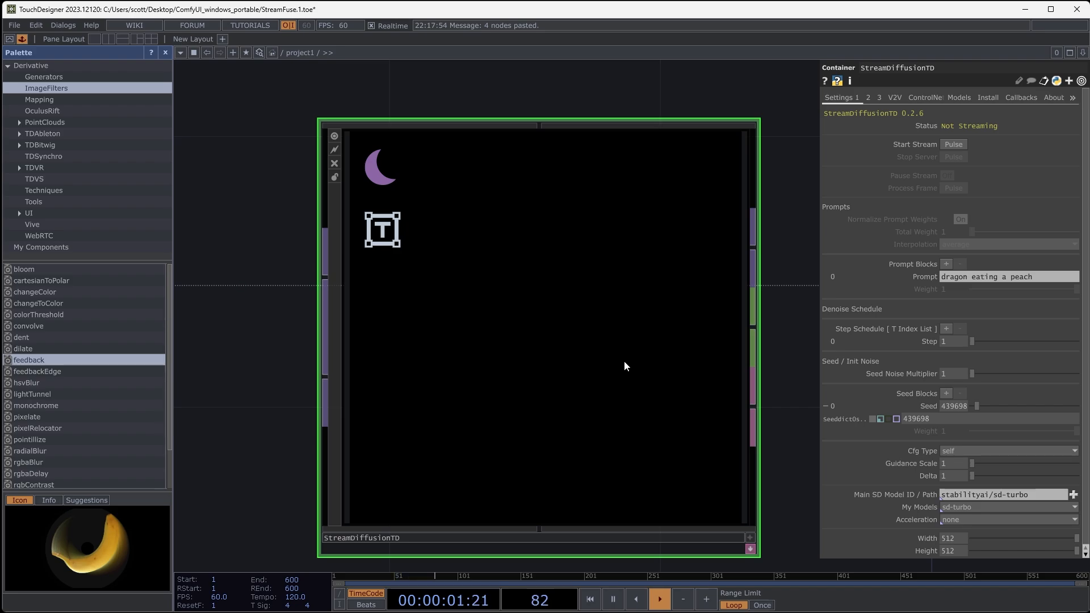
left_click_drag(785, 345, 777, 327)
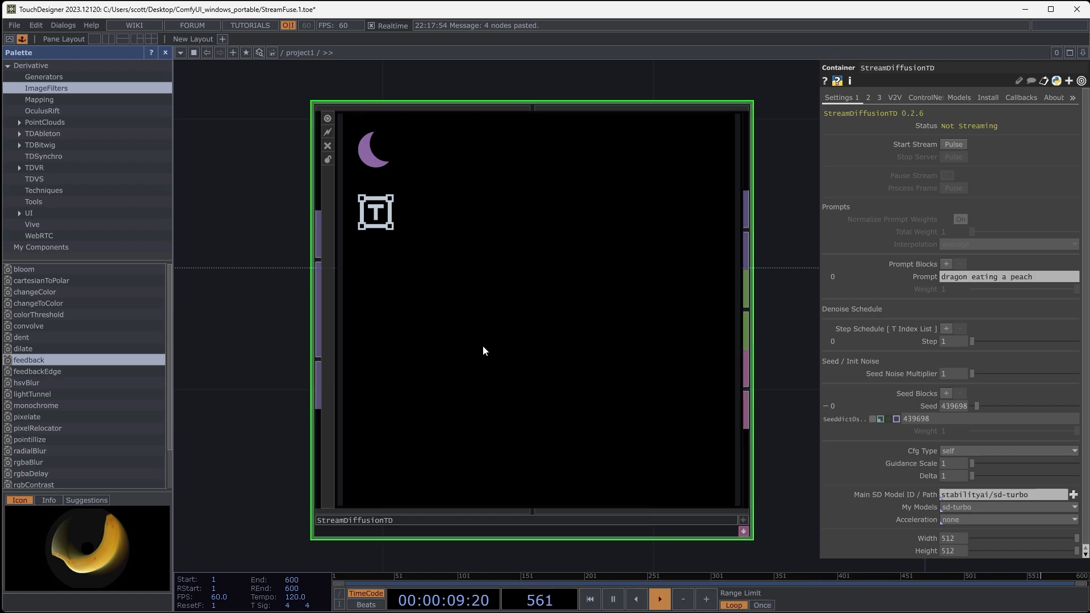
left_click(988, 97)
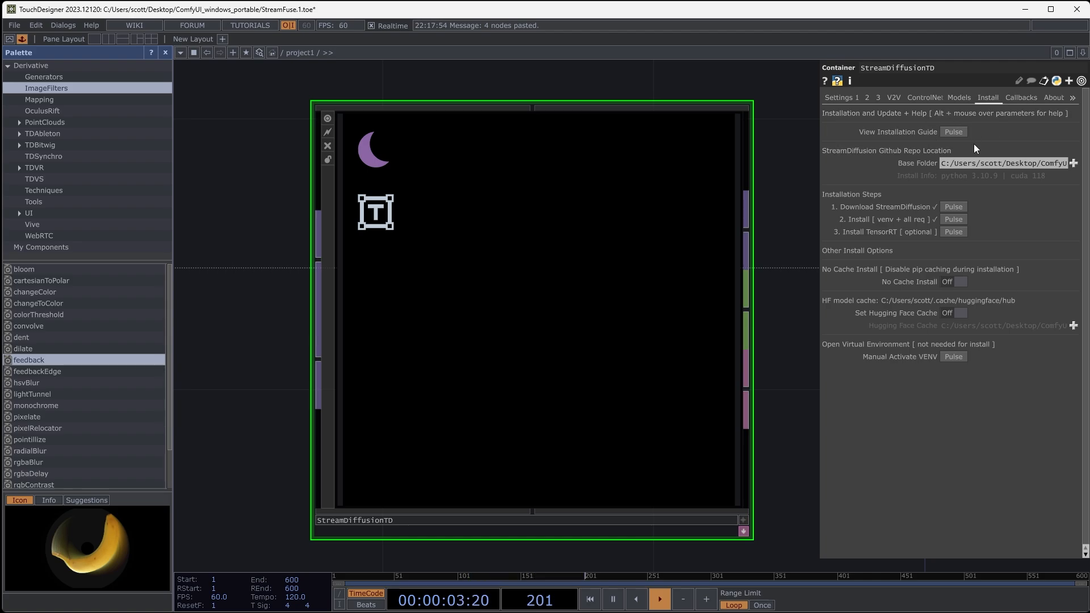
left_click(956, 98)
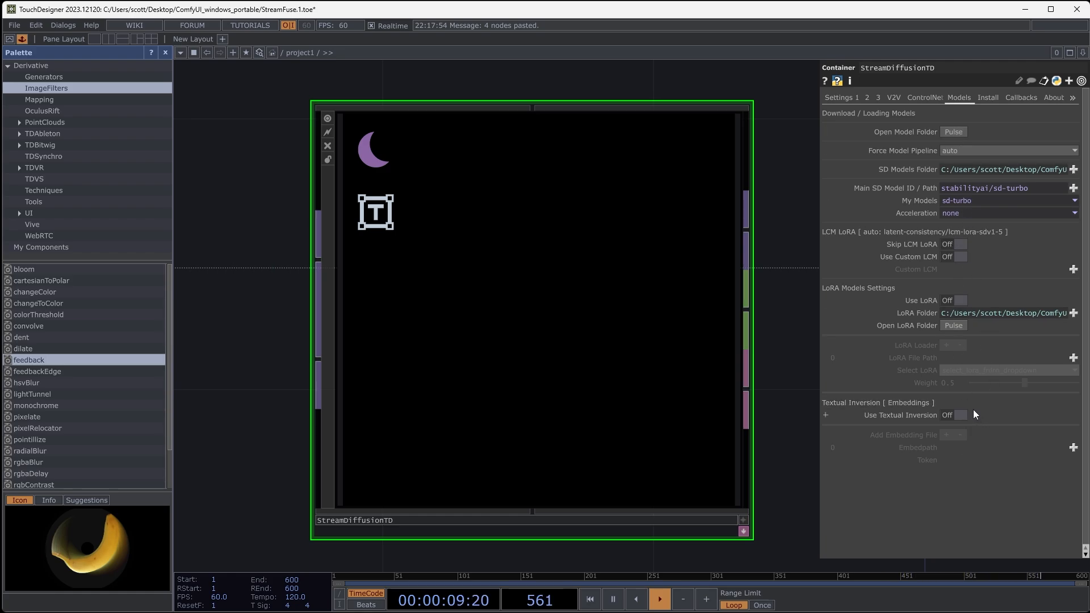
left_click(926, 97)
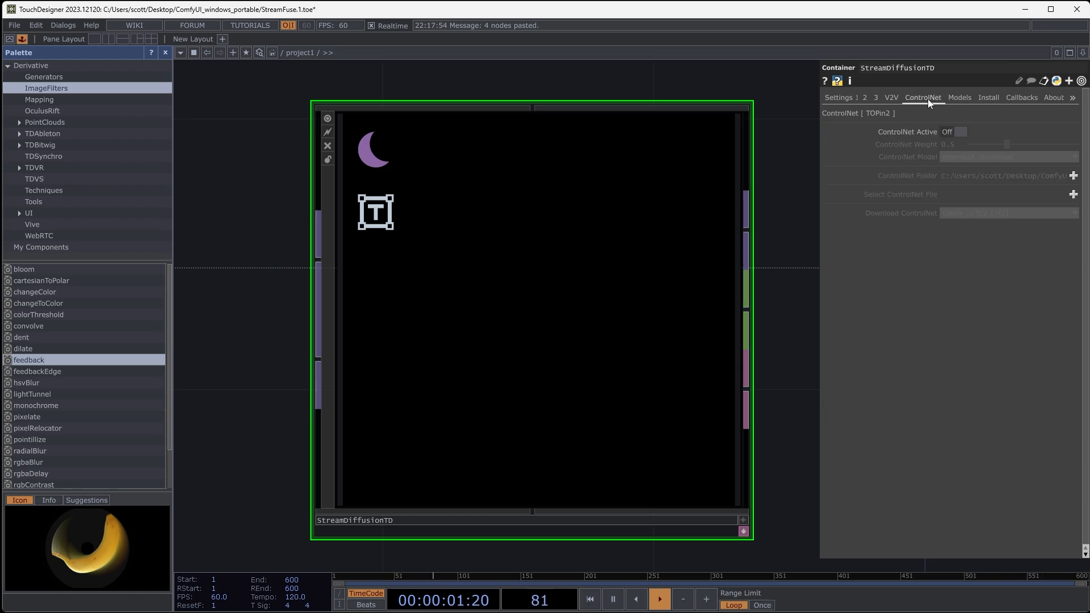
- Set StreamDiffusionTD's Sd Mode to img2img and return to its main settings with the prompt
left_click(866, 97)
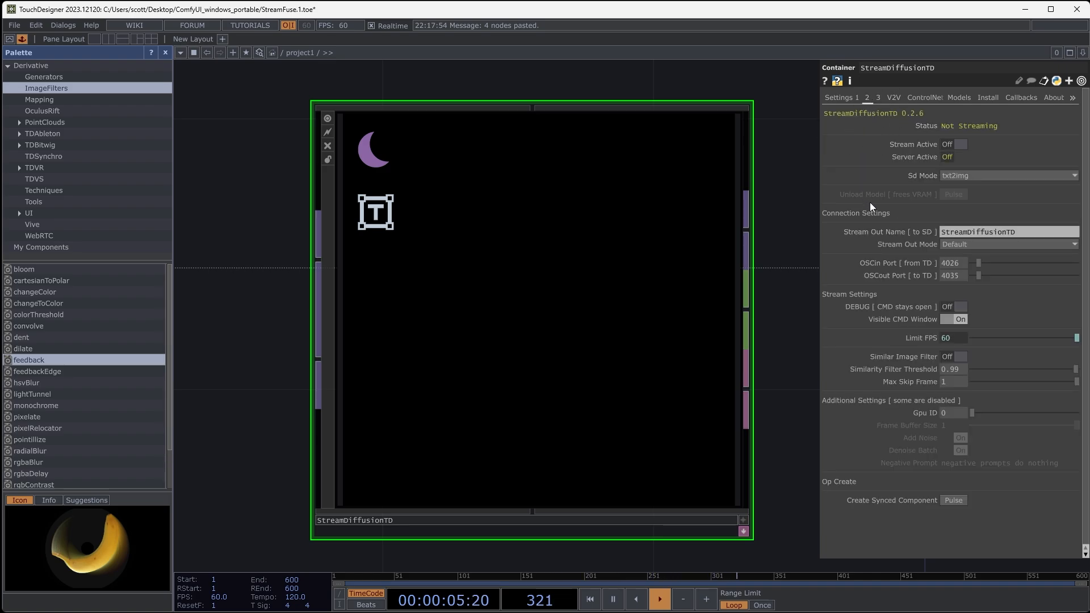
left_click(960, 174)
left_click(957, 191)
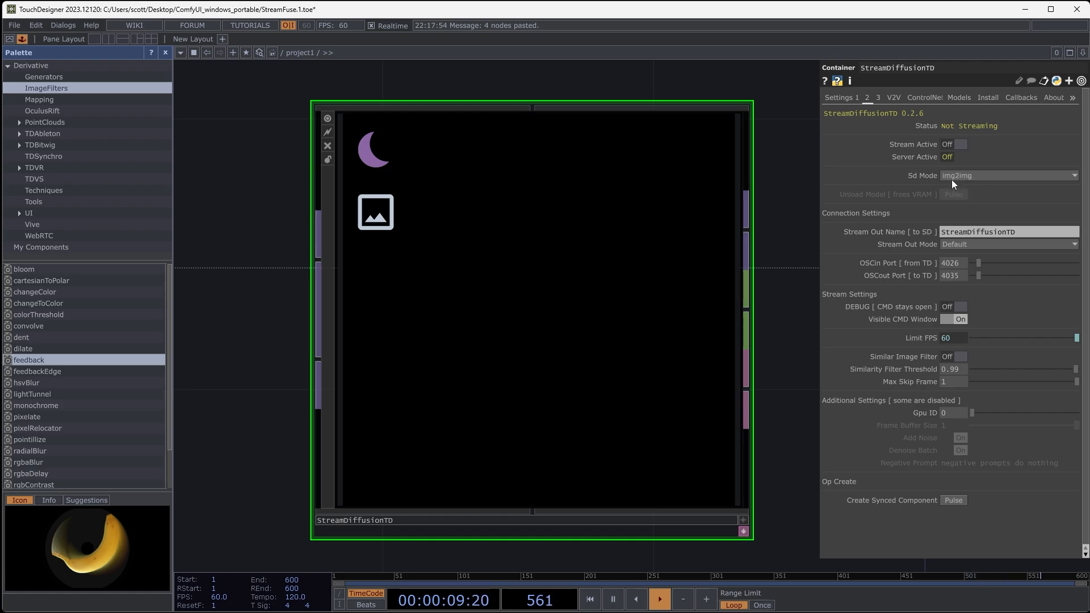
left_click(840, 100)
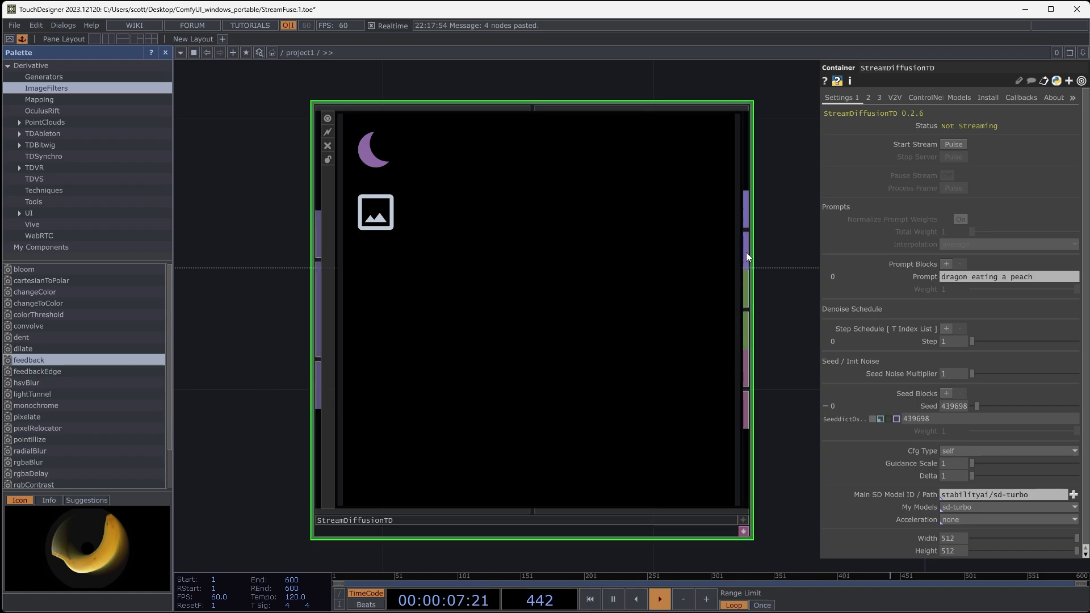
- Add a Null TOP after StreamDiffusionTD and connect it to the component's image output
left_click_drag(757, 332, 707, 329)
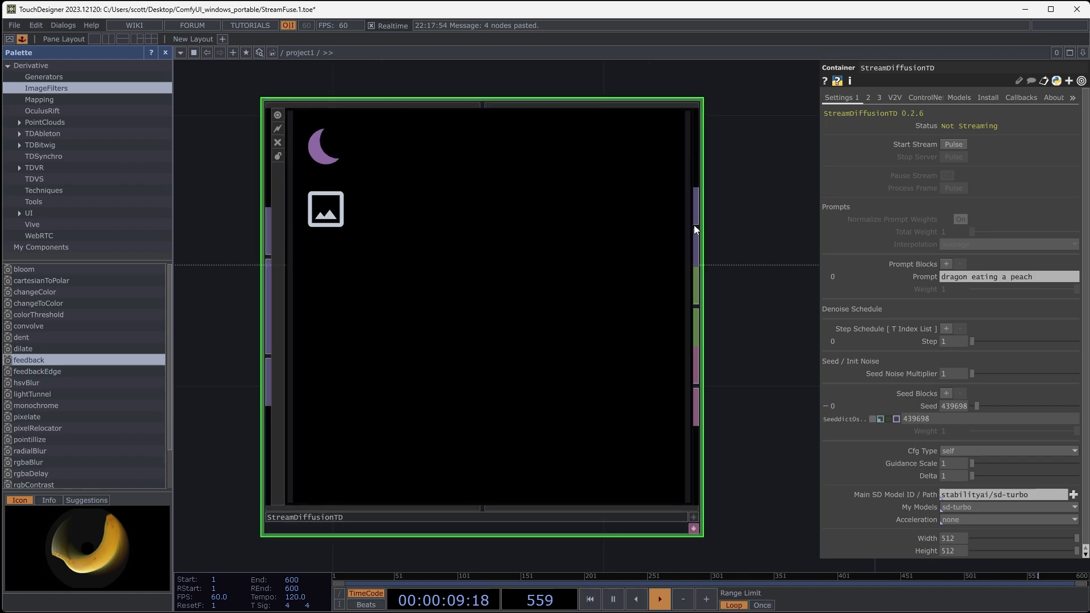
scroll(750, 301, "down", 5)
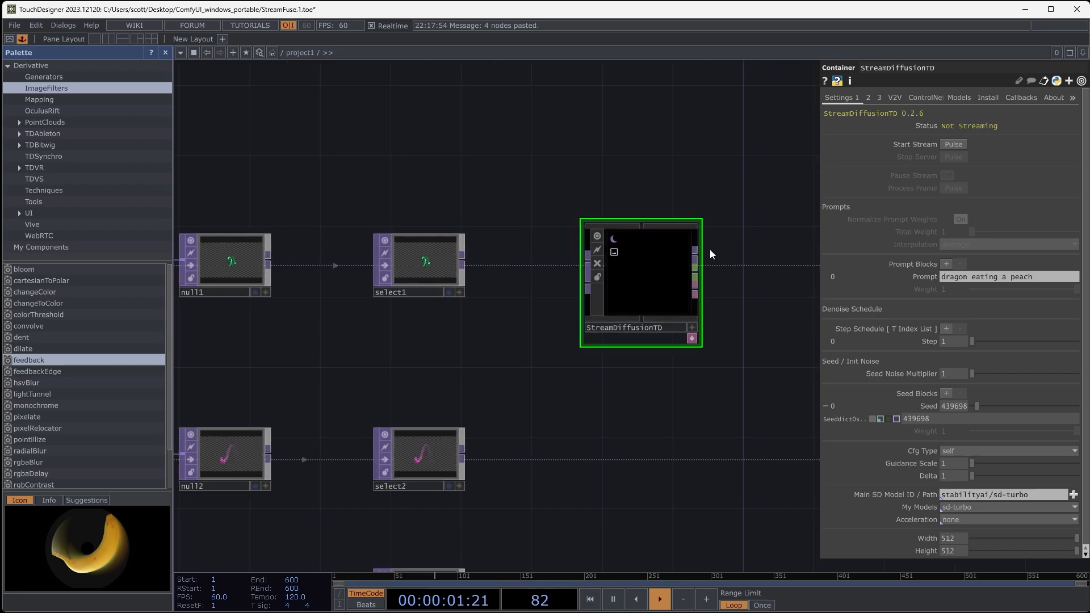
key("Tab")
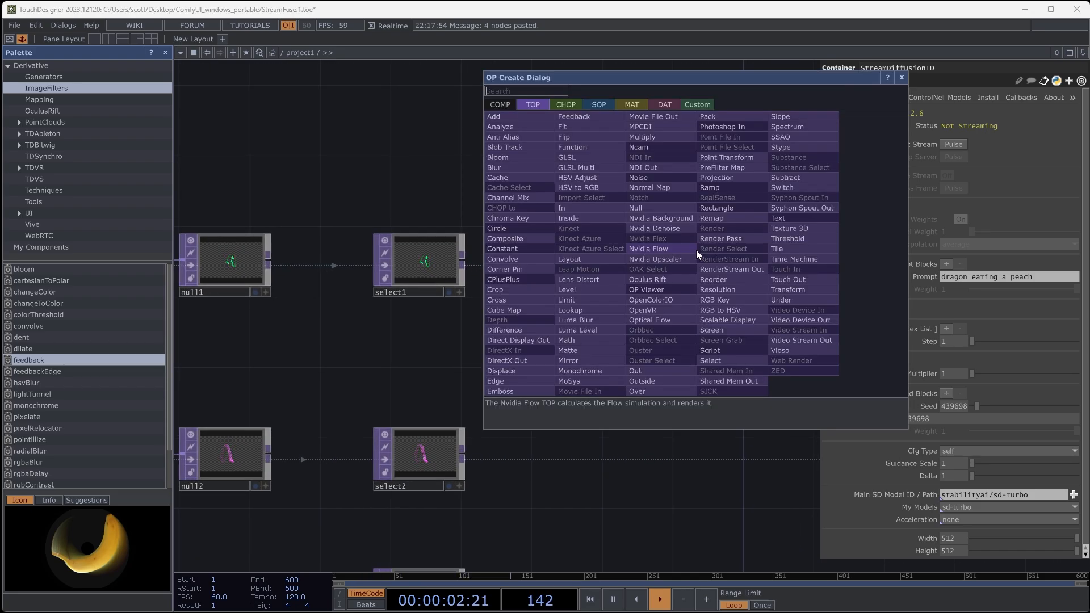
left_click(653, 207)
left_click(772, 268)
left_click_drag(775, 268, 808, 258)
middle_click_drag(809, 336, 692, 326)
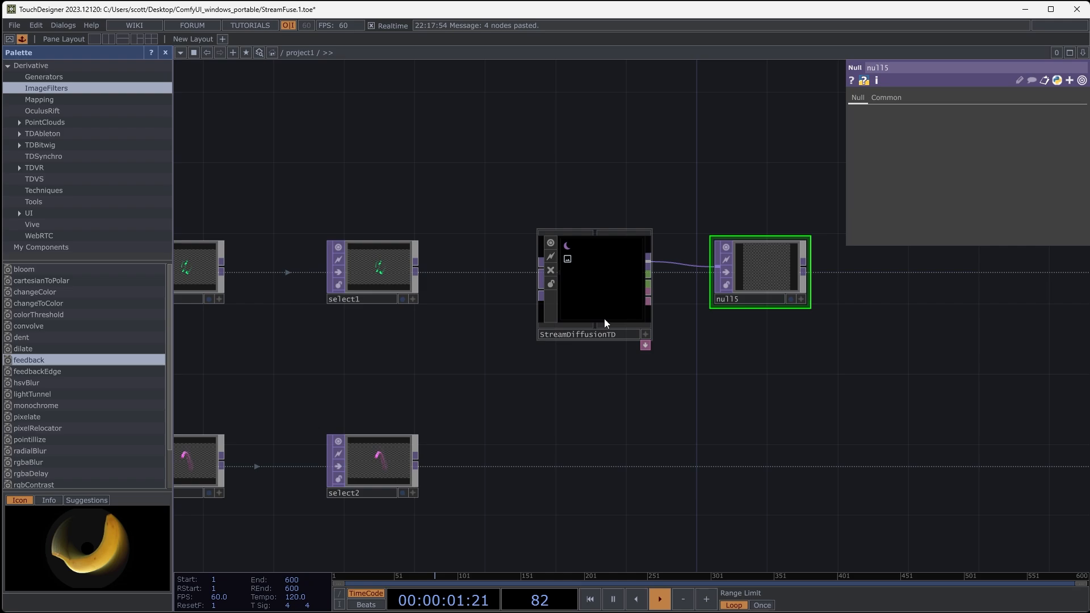
- Check StreamDiffusionTD's width and height settings and the info of the Null on its output
scroll(604, 323, "up", 2)
left_click(638, 298)
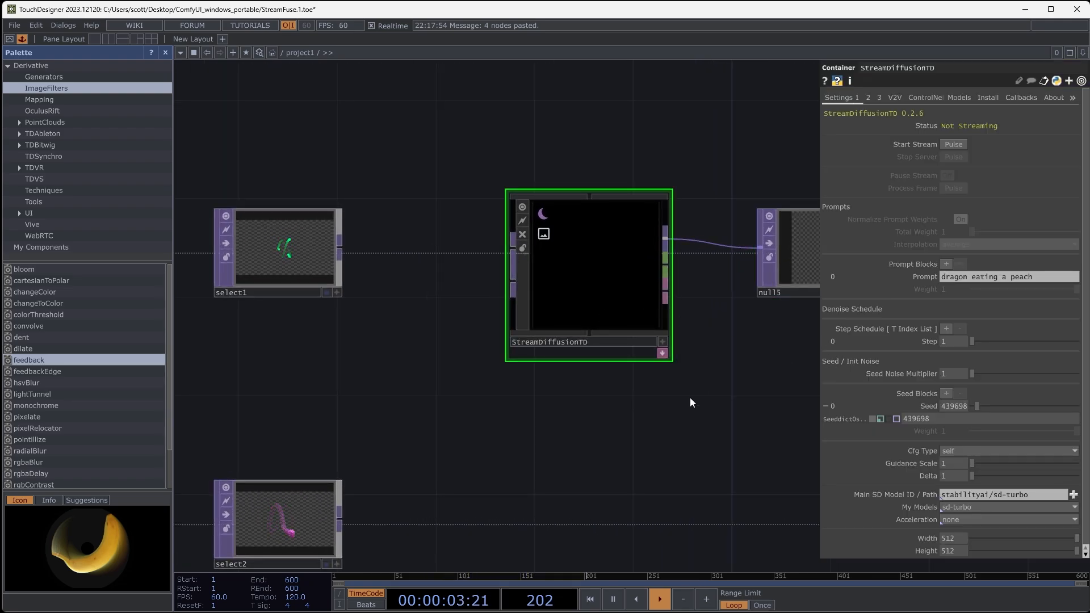
middle_click_drag(690, 401, 607, 486)
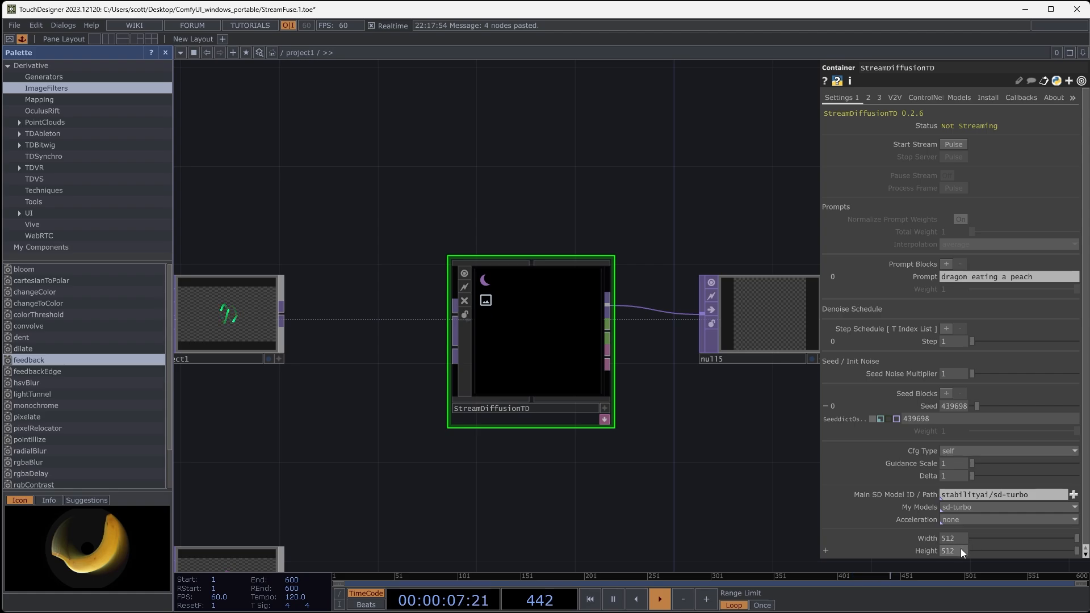
left_click(759, 315)
right_click(760, 312)
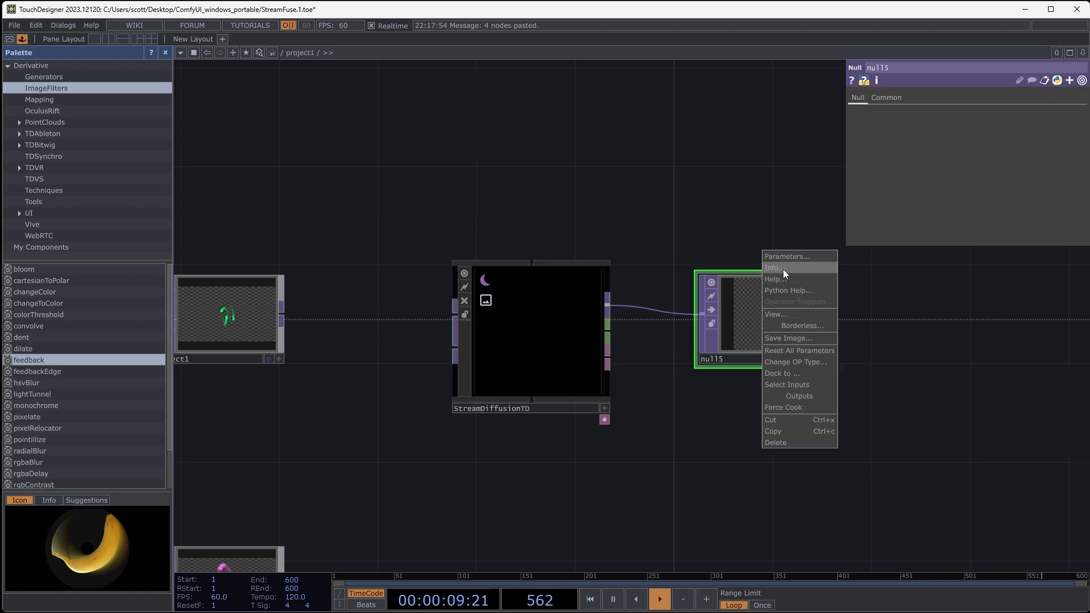
left_click(783, 269)
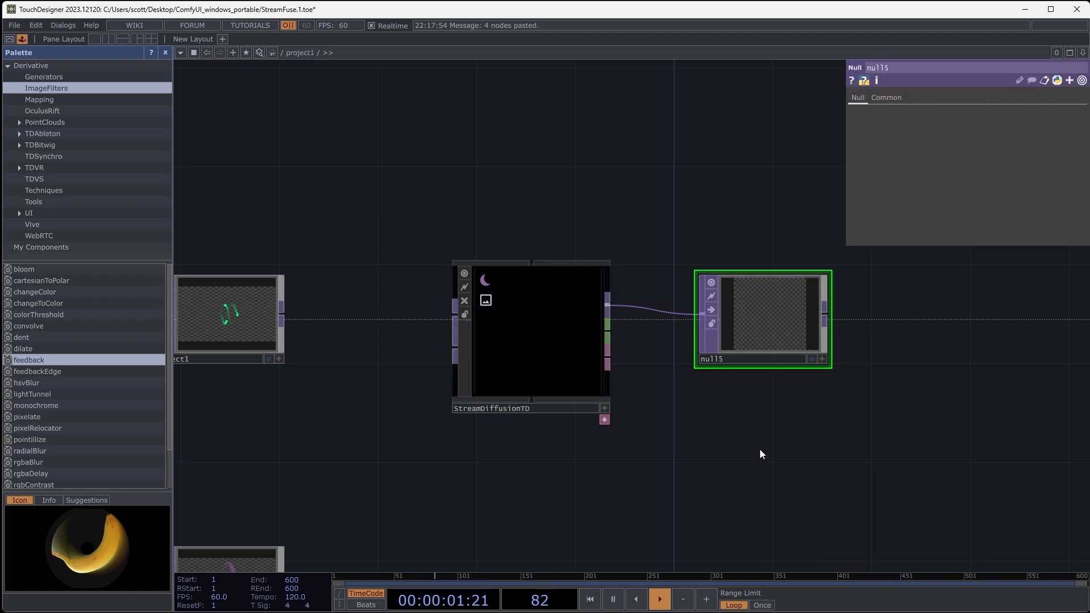
middle_click_drag(677, 462, 814, 455)
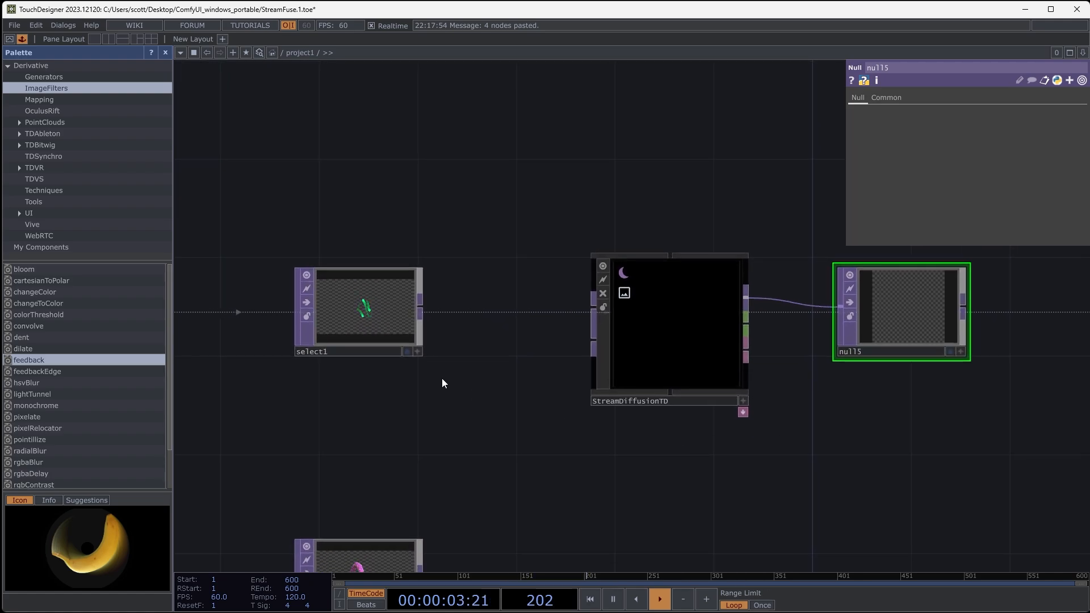
- Inspect select1 as the input image and compare it with StreamDiffusionTD's width and height settings
left_click(367, 317)
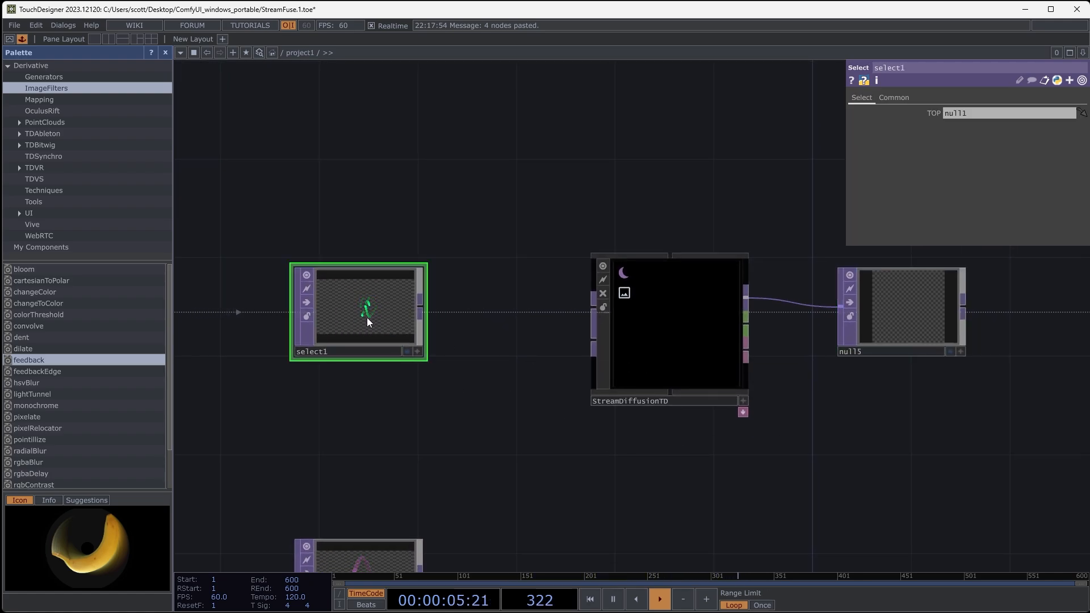
middle_click_drag(476, 388, 519, 370)
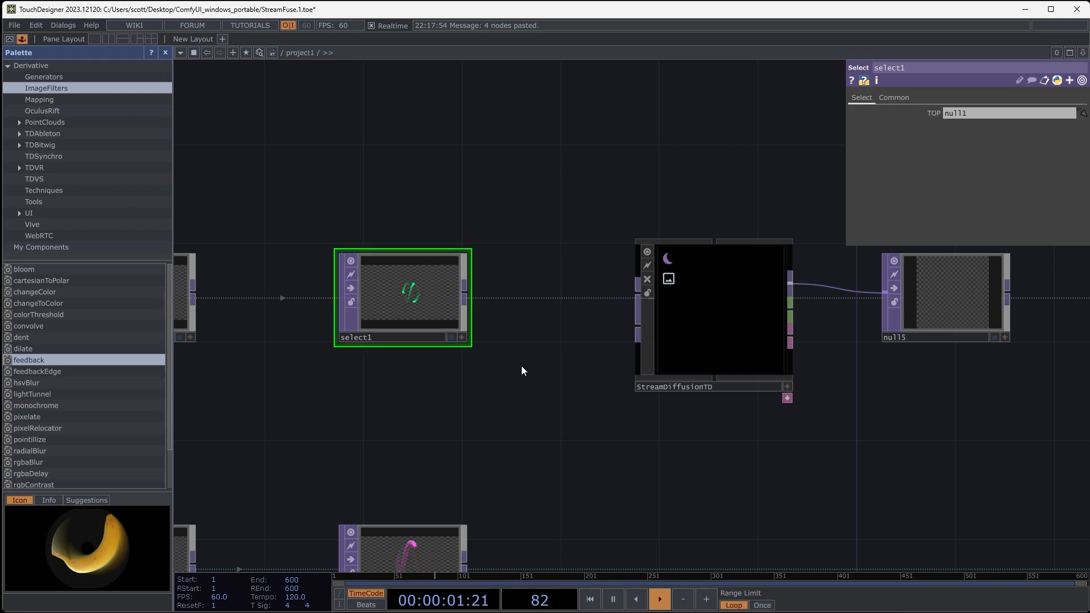
middle_click_drag(521, 366, 510, 375)
mouse_move(508, 404)
left_mouse_down()
mouse_move(519, 389)
mouse_move(520, 417)
left_mouse_up()
left_click(683, 346)
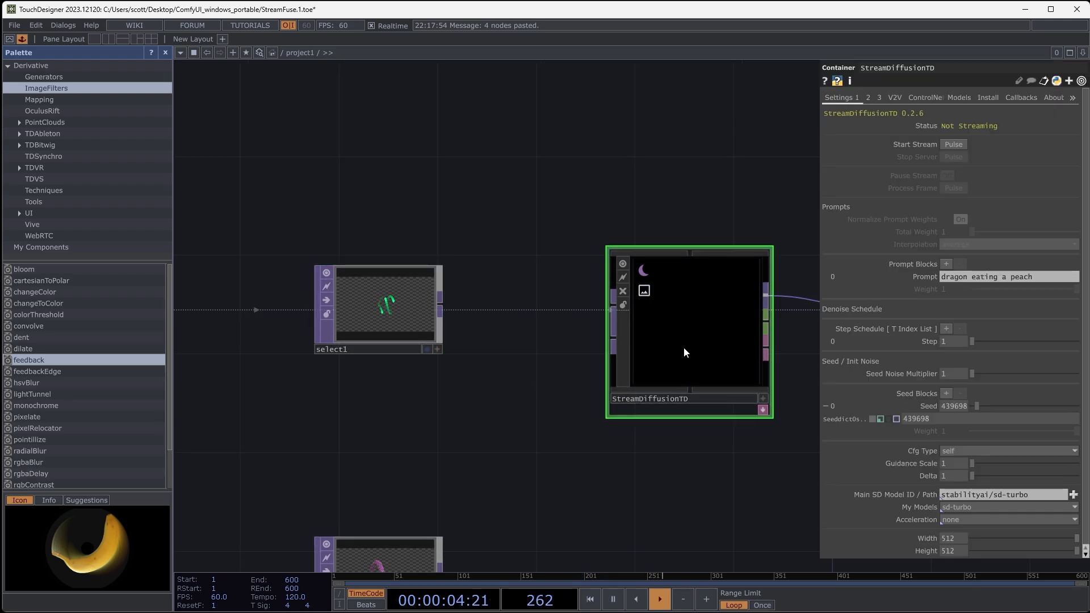
- Set StreamDiffusionTD's width to 1024 and its height to 576
left_click(947, 538)
type("1024")
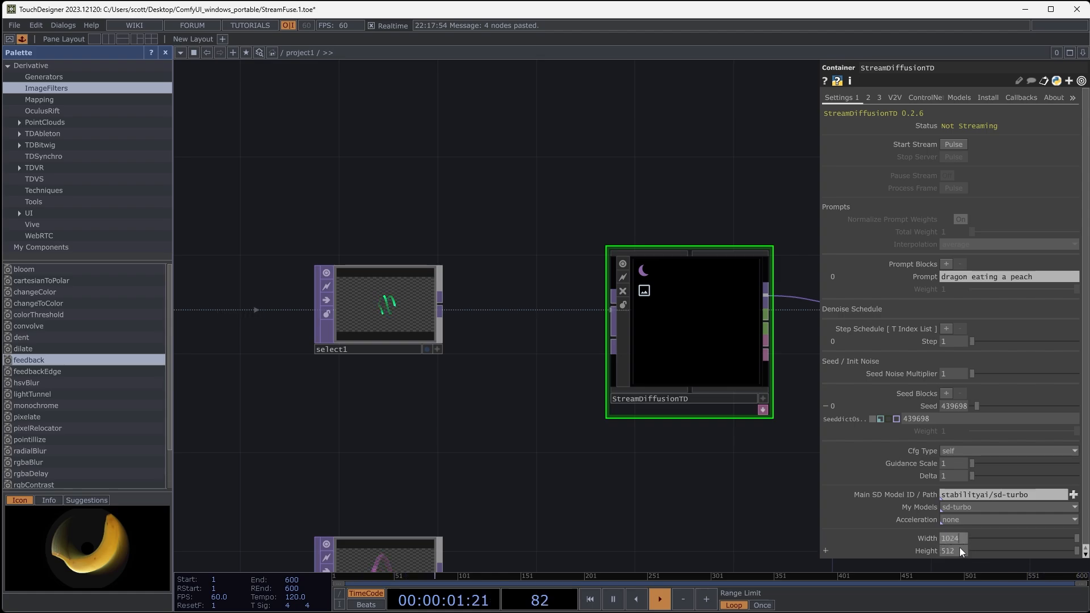
key("Return")
type("576")
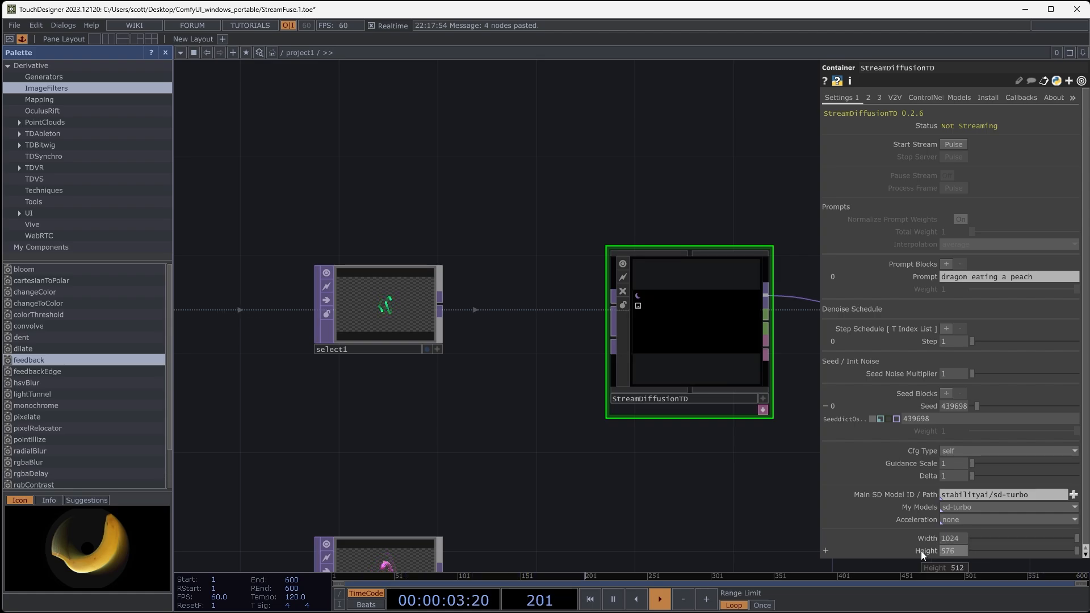
left_click(765, 517)
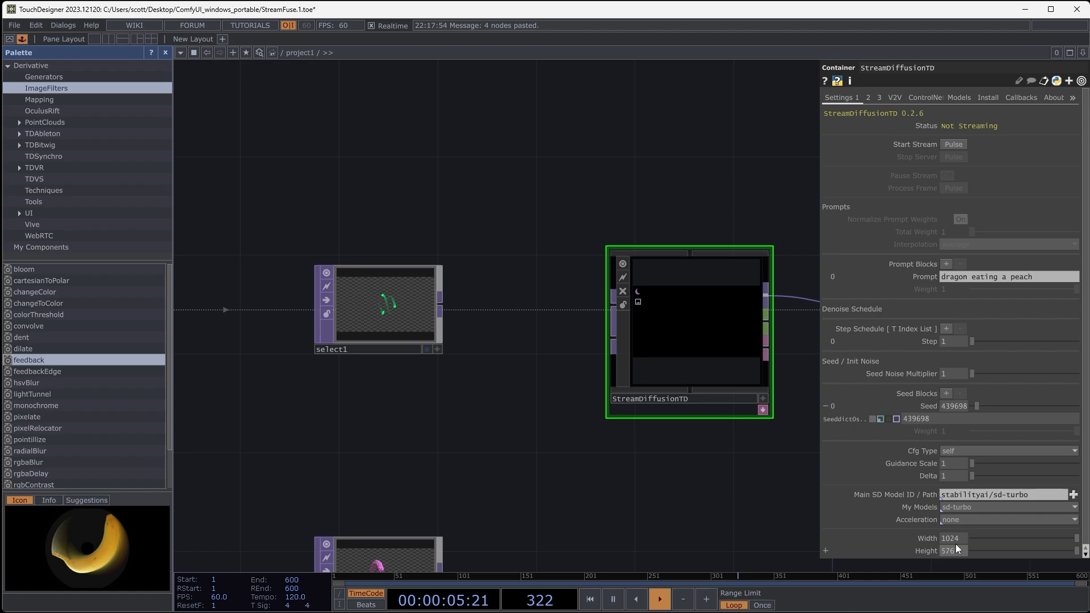
- Examine the trails in select1 and compare them with the GreenJuggle source clip and its threshold
left_click_drag(730, 542, 630, 468)
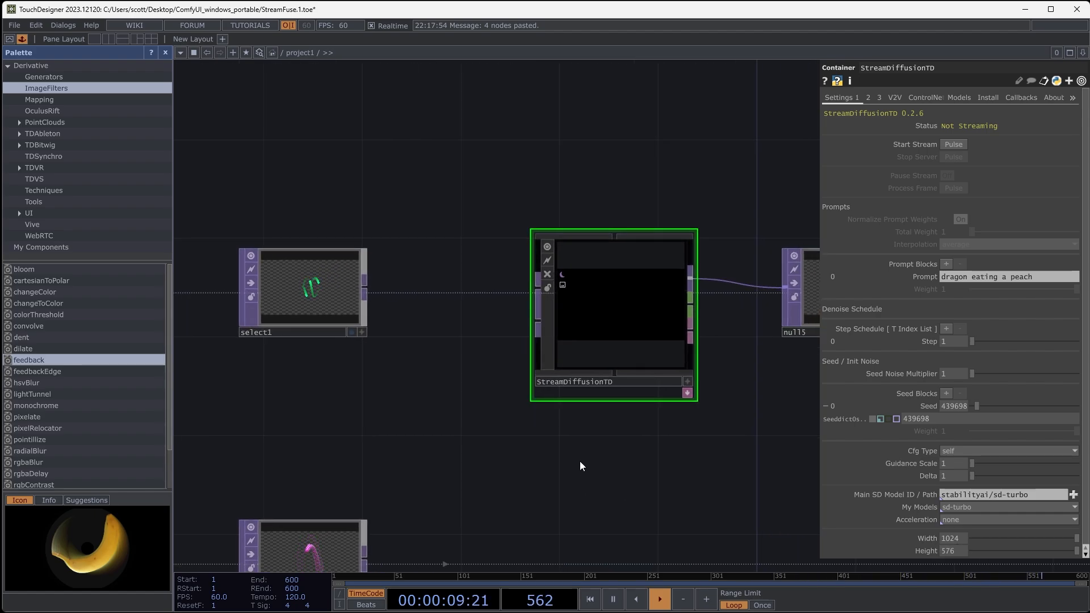
left_click_drag(408, 438, 513, 460)
scroll(373, 278, "up", 6)
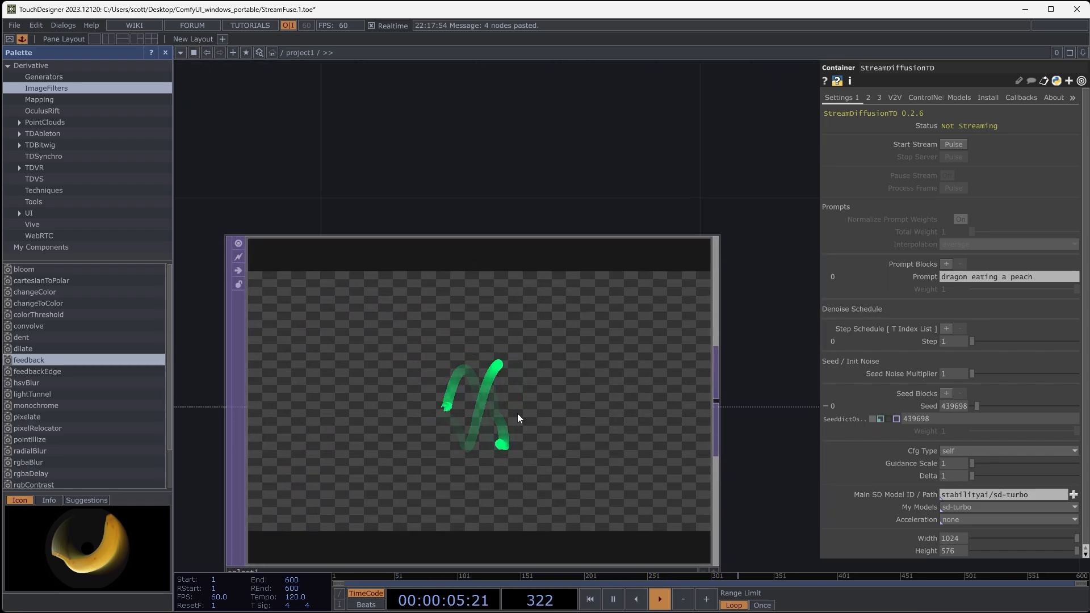
scroll(448, 367, "down", 6)
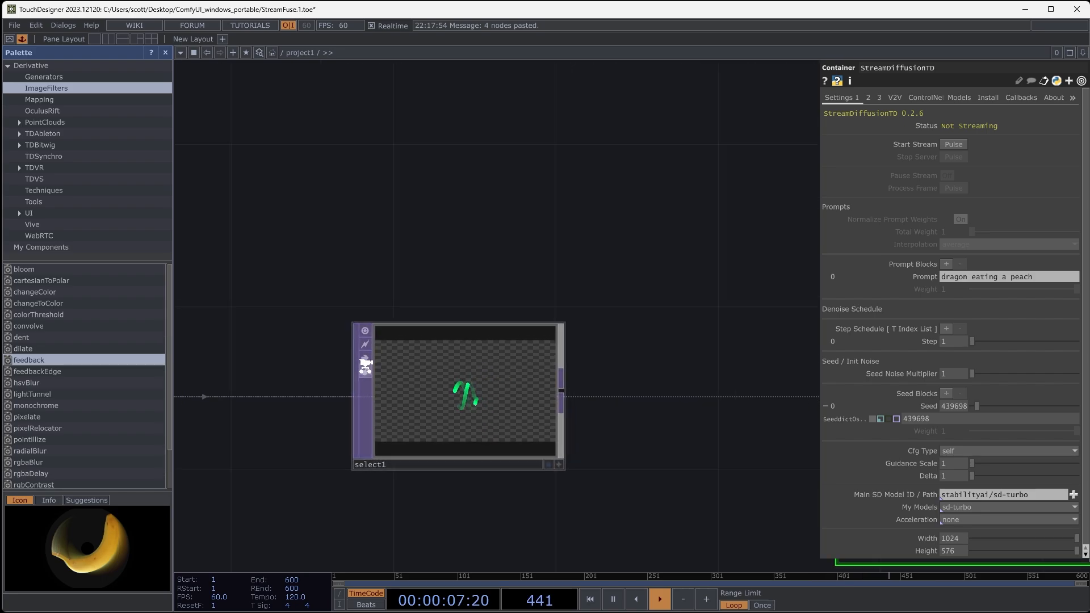
left_click_drag(652, 248, 795, 245)
left_click_drag(437, 252, 909, 232)
scroll(377, 351, "up", 5)
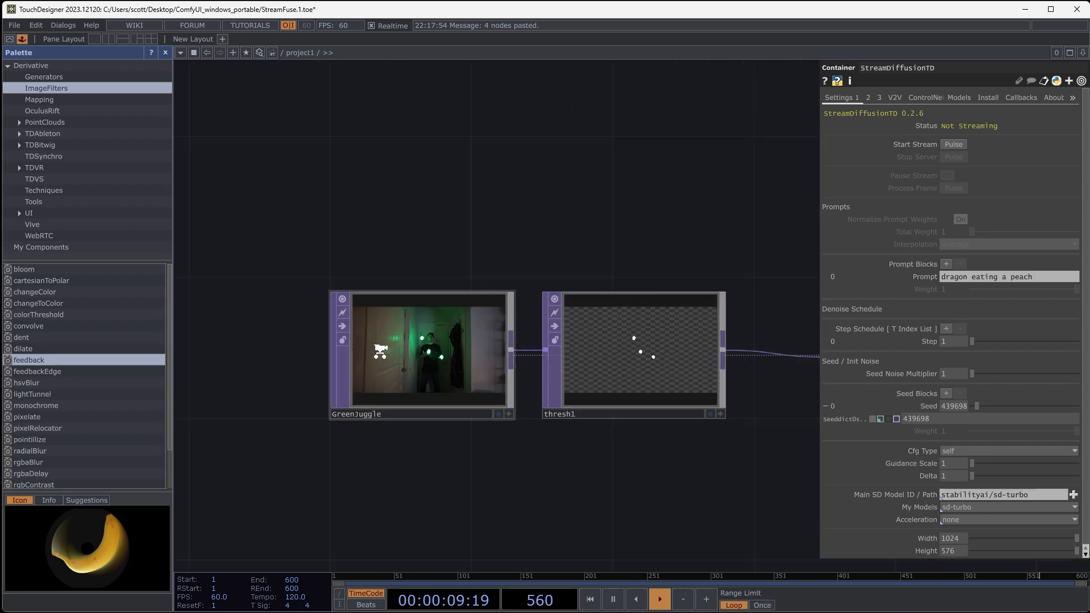
scroll(463, 381, "down", 6)
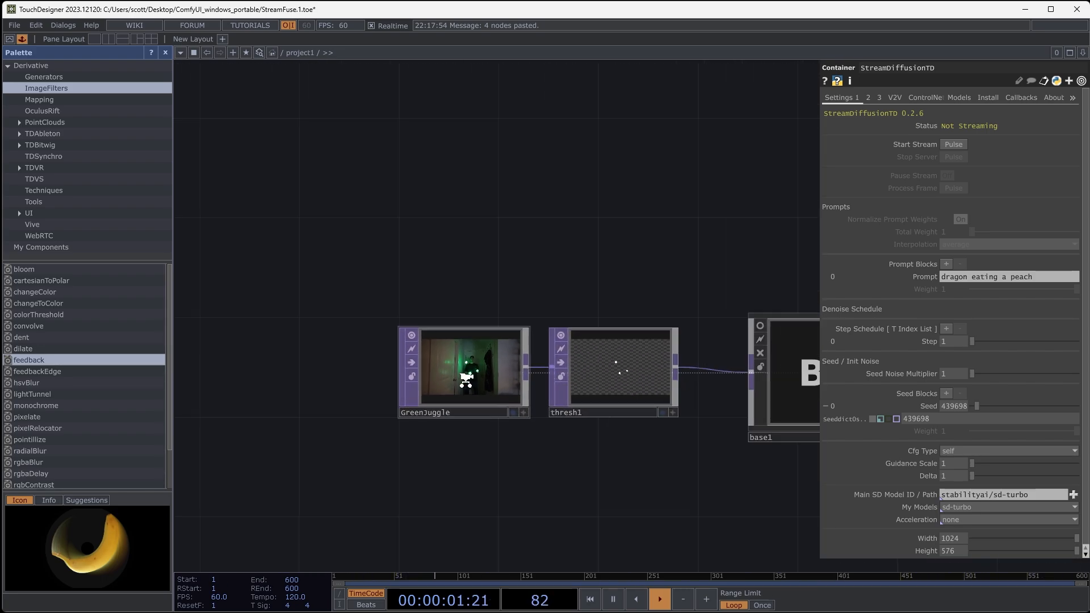
left_click_drag(674, 279, 365, 243)
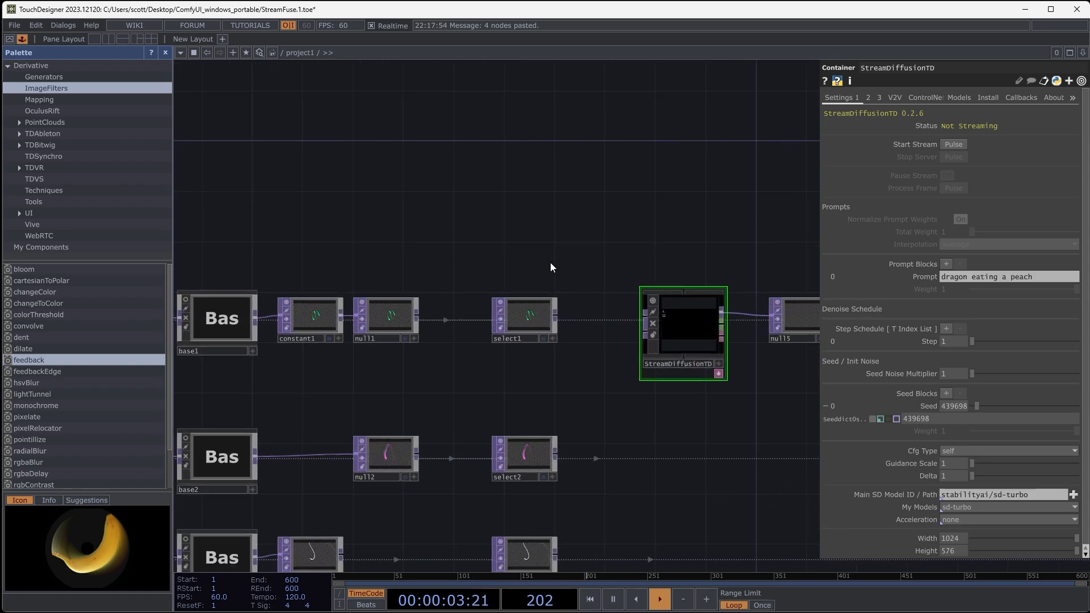
- Connect select1 to the image input of StreamDiffusionTD
left_click_drag(550, 262, 502, 227)
scroll(464, 280, "up", 5)
left_click(337, 310)
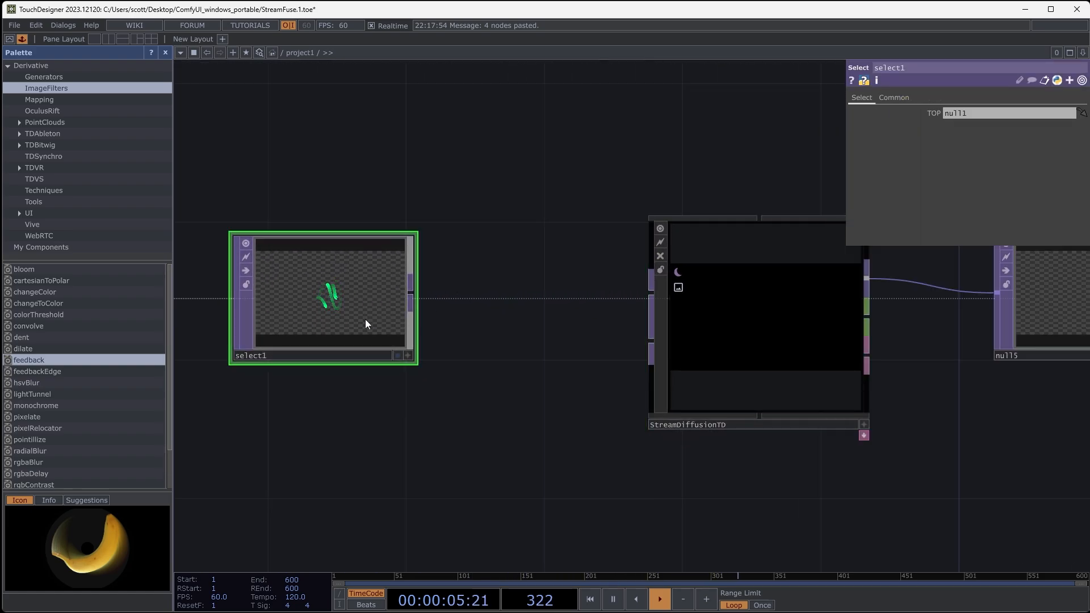
left_click_drag(408, 304, 636, 292)
middle_click_drag(490, 363, 362, 363)
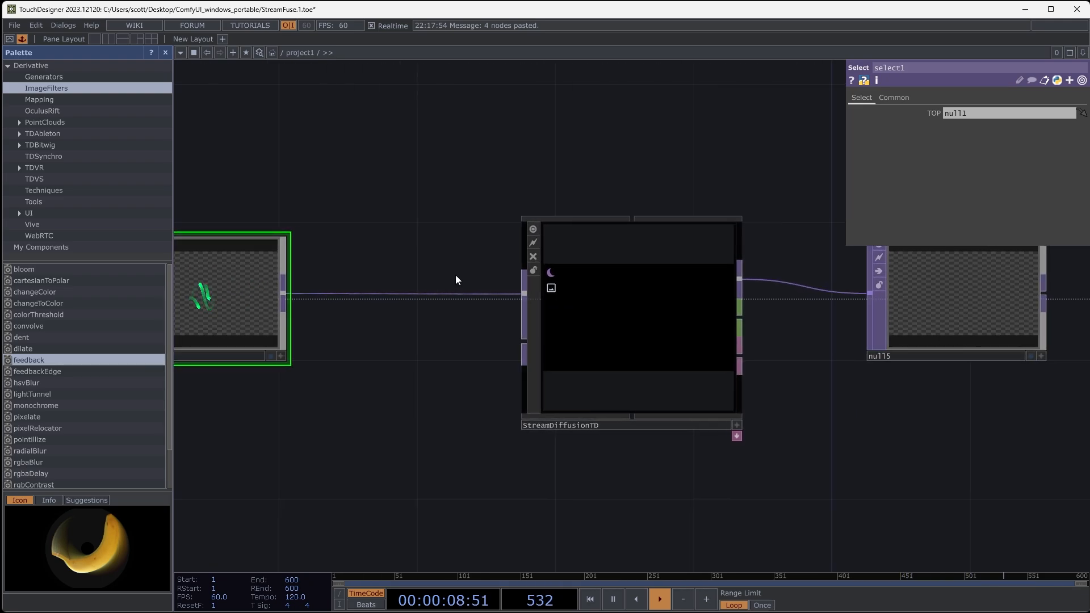
- Replace StreamDiffusionTD's prompt with "anime faces fire cartoon animation in style of russ mills"
left_click(617, 330)
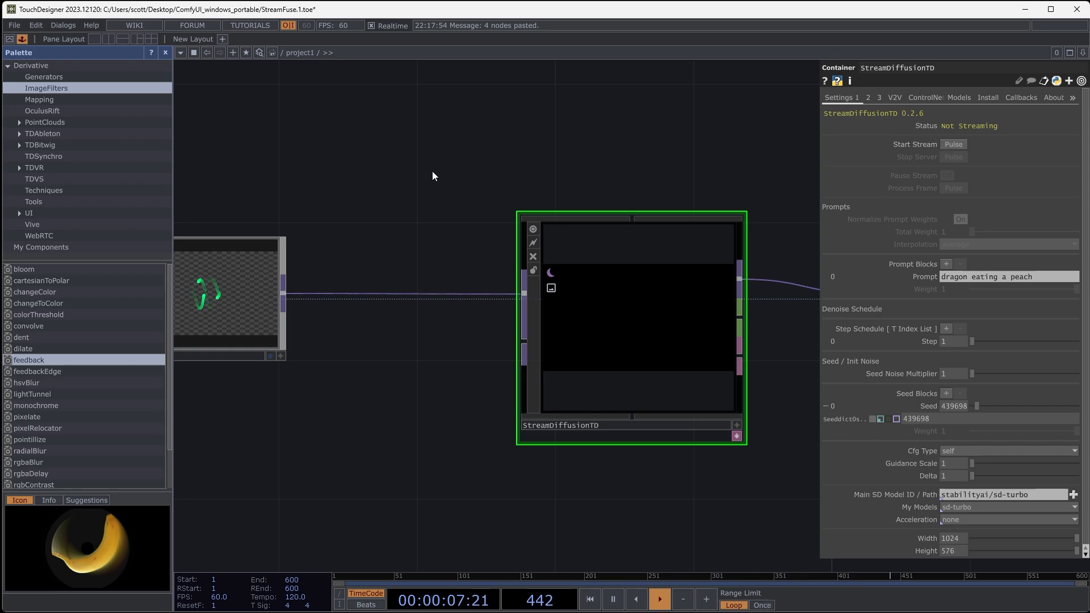
left_click_drag(523, 149, 507, 149)
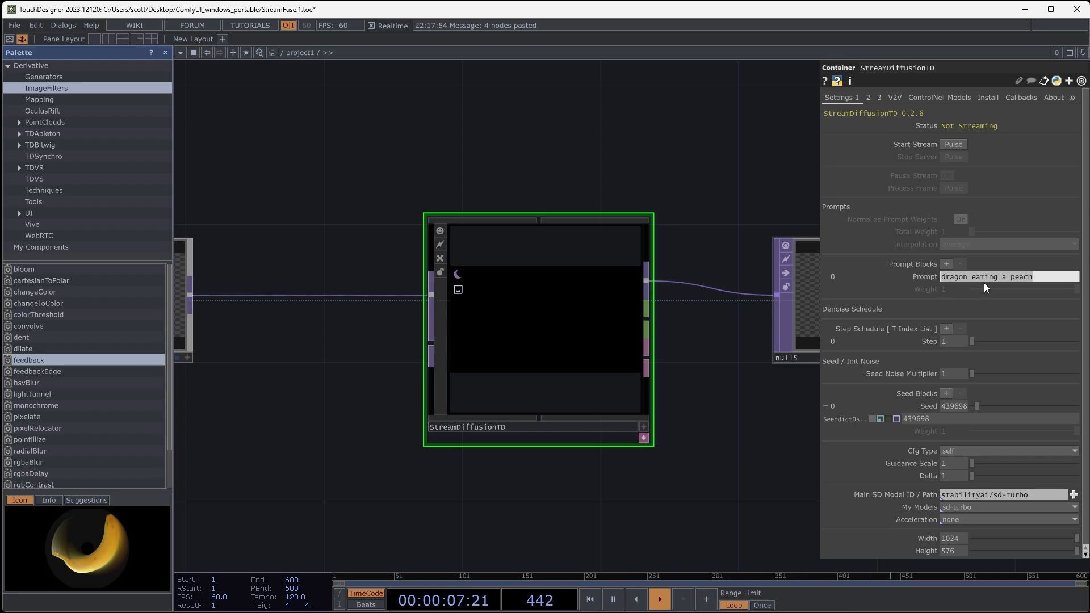
type("an")
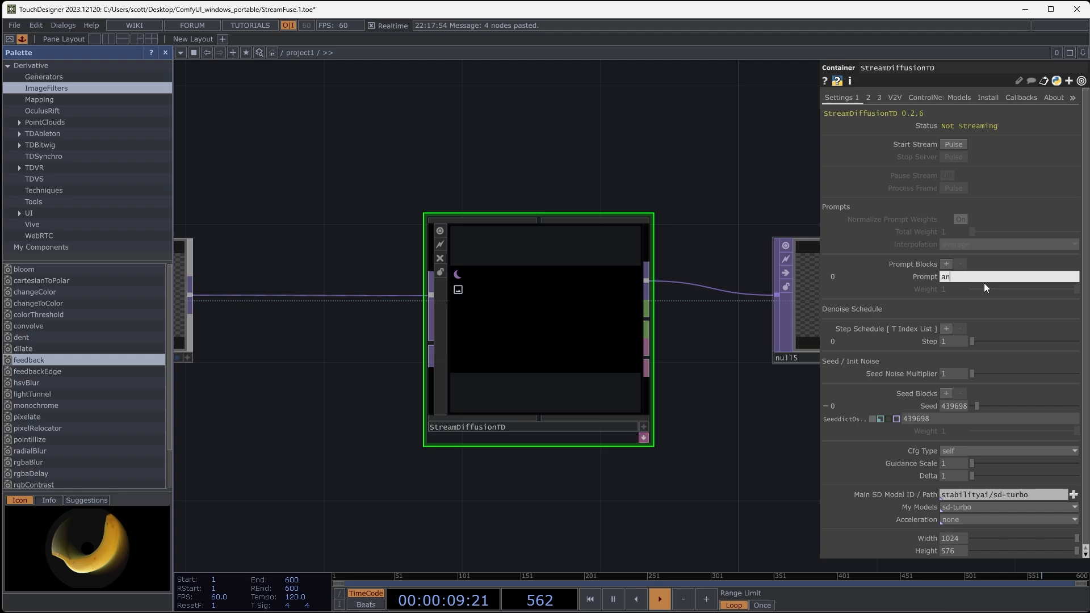
type("ime faces")
type(" fire")
type(" cartoon")
type(" animation")
type(" in style")
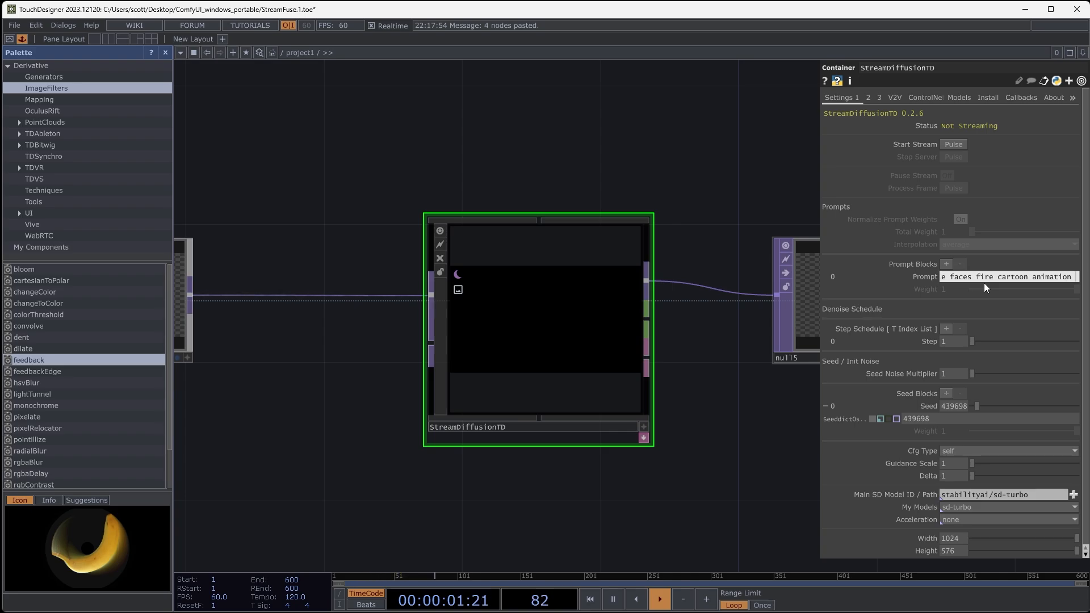
type(" of russmi")
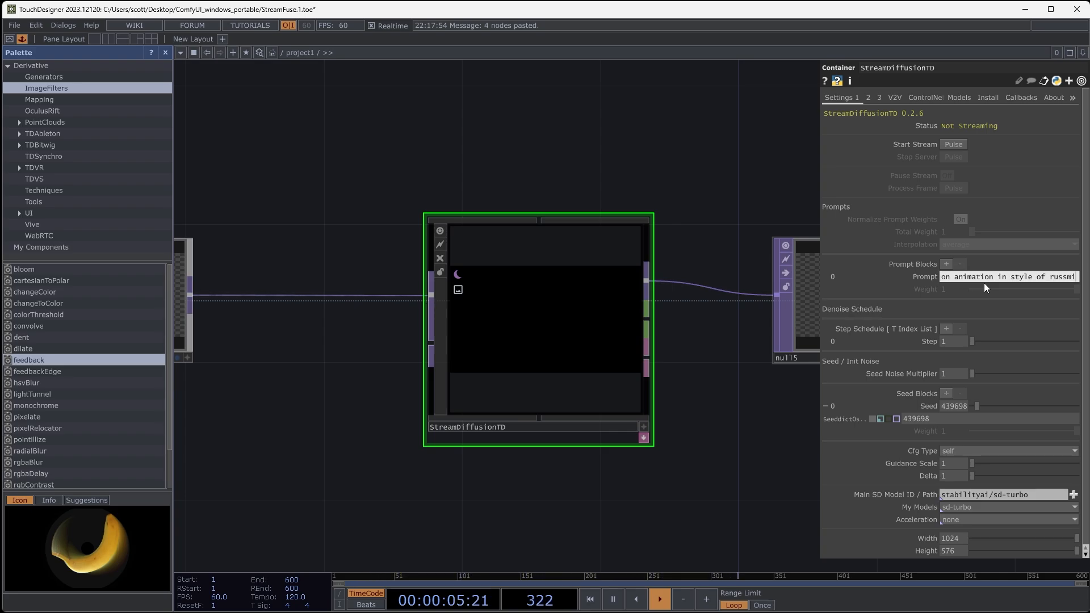
key("BackSpace")
key("BackSpace")
type("mills")
left_click(718, 112)
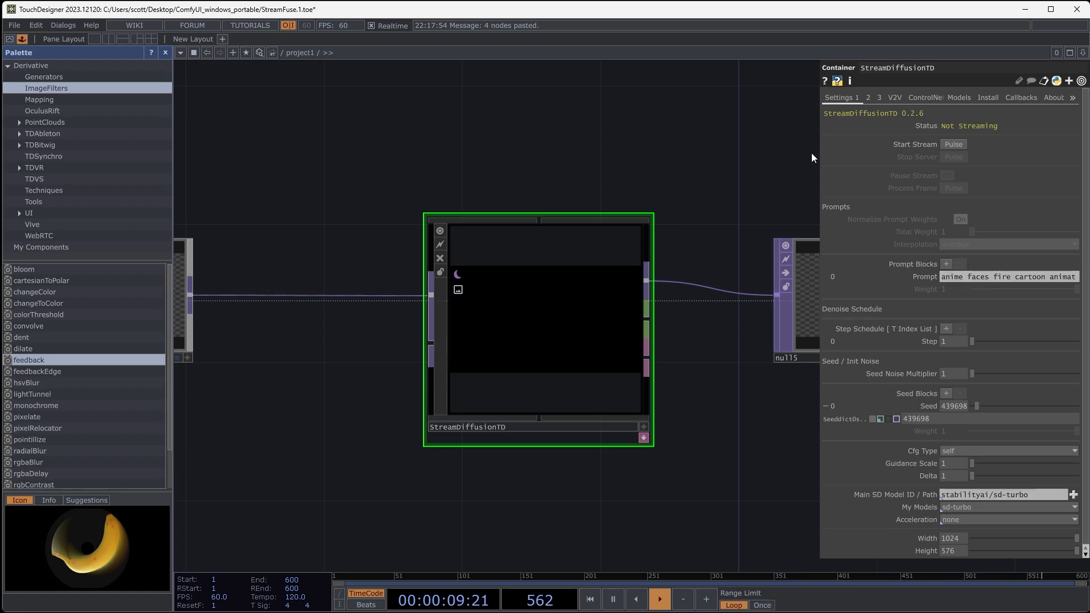
- Show the full prompt and insert "green" before "fire", then restore the narrower parameter view
left_click_drag(819, 152, 685, 152)
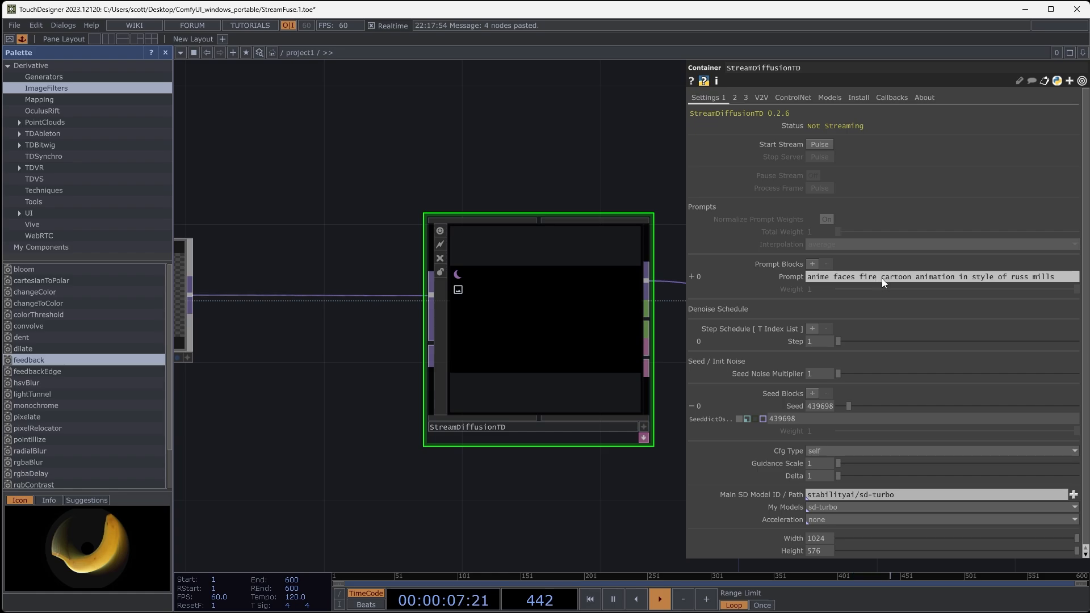
left_click(860, 277)
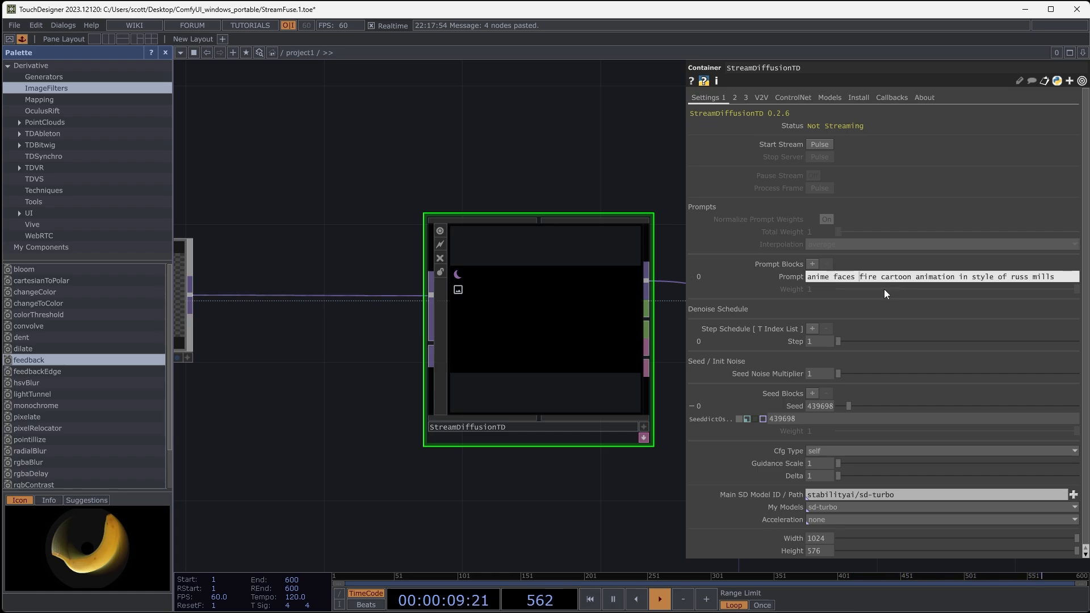
type("green")
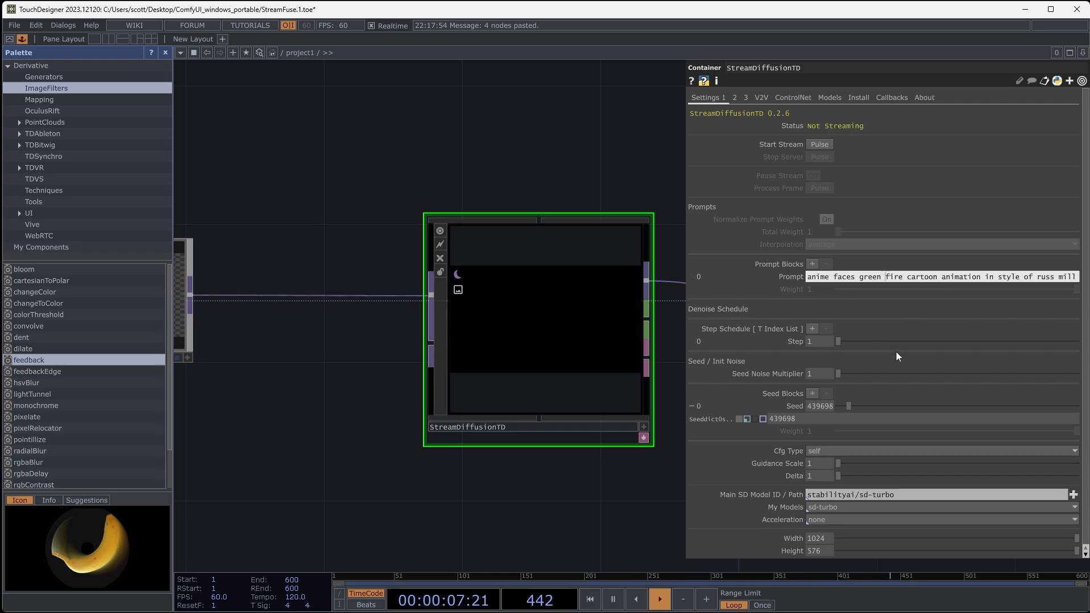
left_click_drag(637, 163, 574, 169)
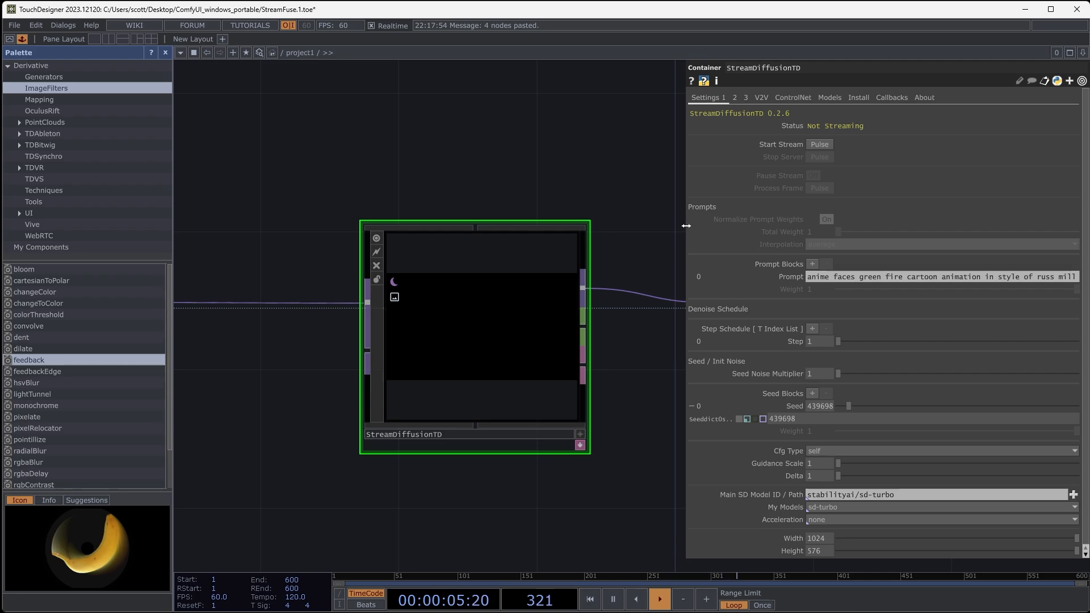
left_click_drag(685, 226, 842, 228)
- Start the StreamDiffusionTD stream, get its console window out of the way and inspect the generated output up close
left_click(945, 146)
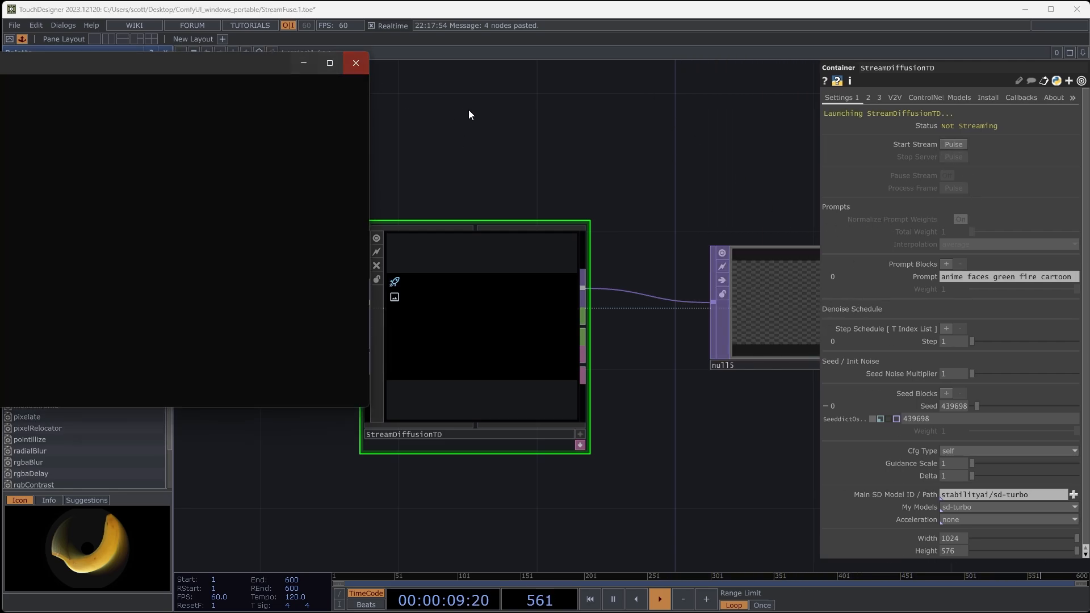
left_click(356, 63)
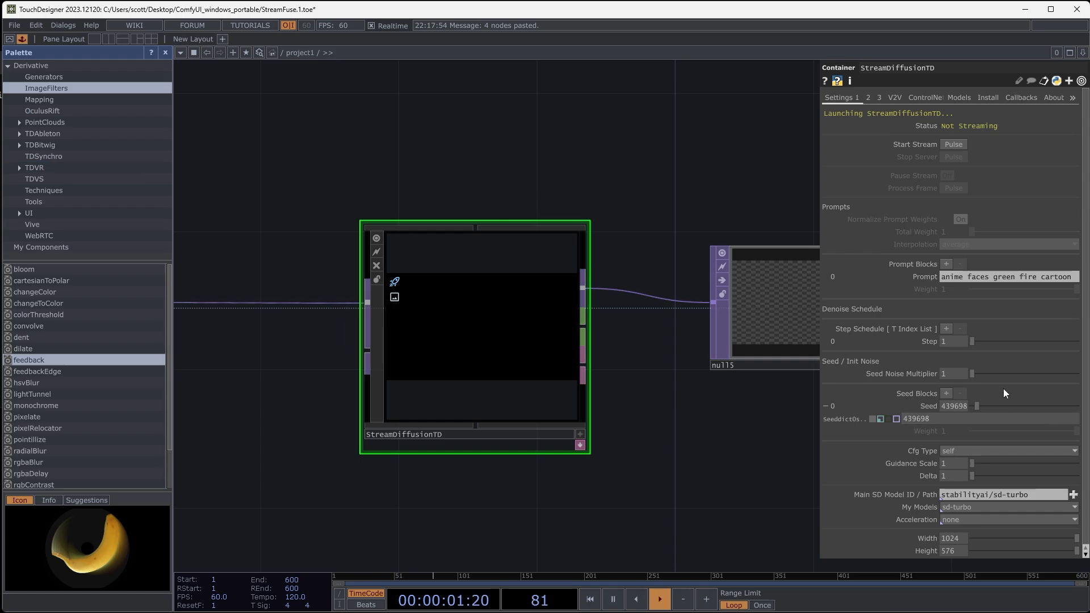
mouse_move(684, 441)
left_mouse_down()
mouse_move(621, 449)
mouse_move(702, 449)
left_mouse_up()
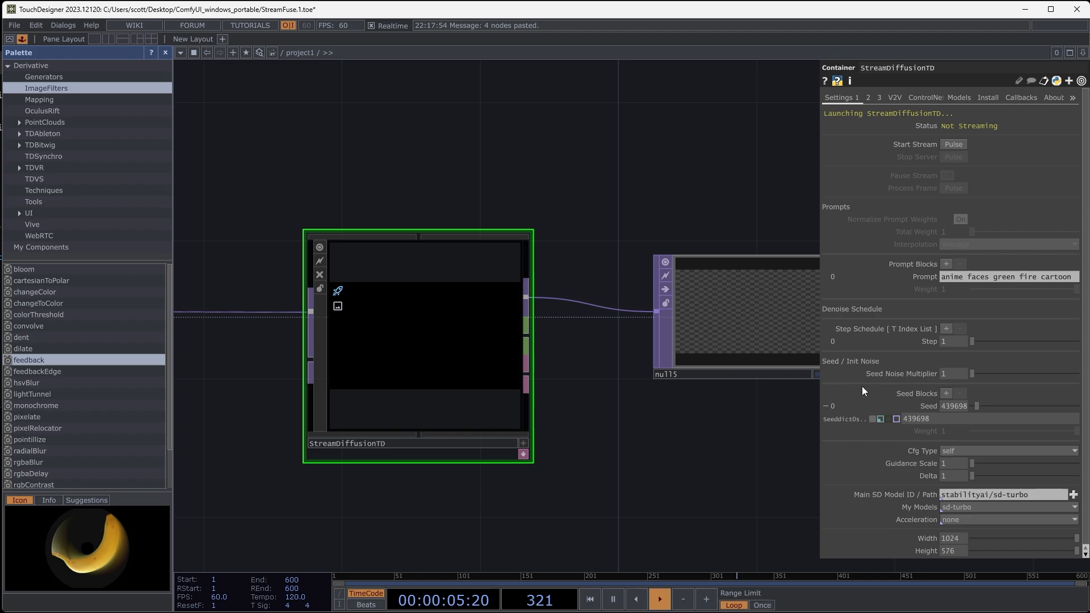
left_click_drag(607, 481, 706, 468)
scroll(557, 493, "down", 2)
left_click_drag(401, 445, 418, 420)
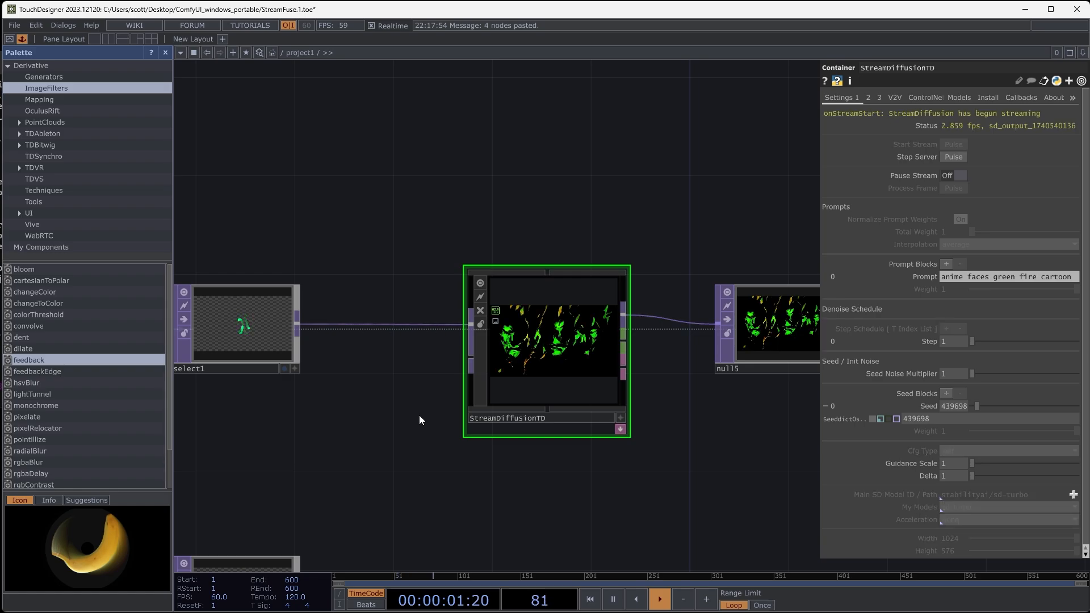
scroll(559, 373, "up", 5)
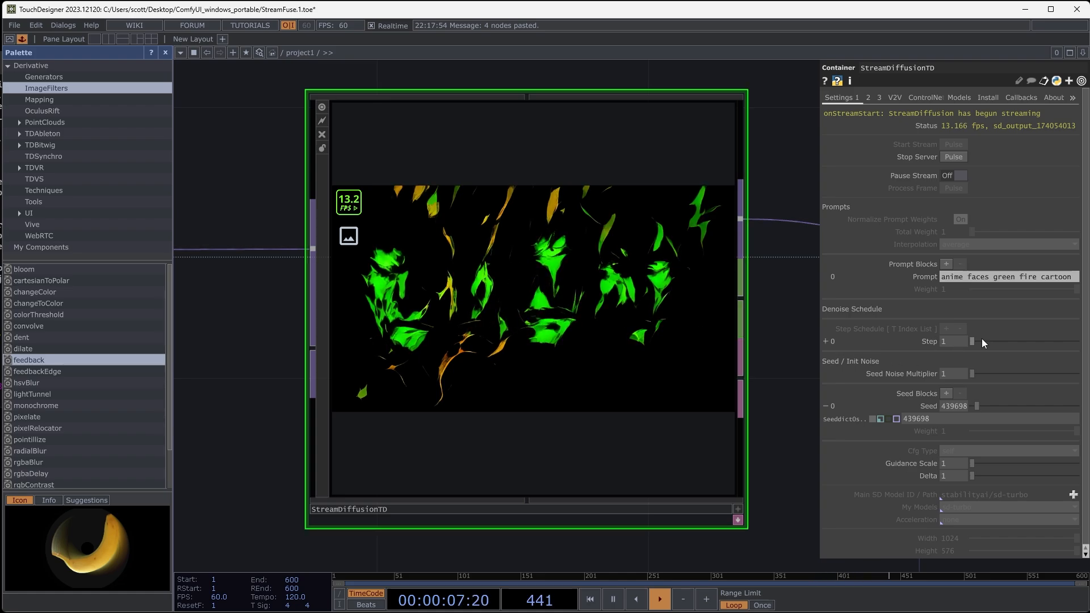
- Raise StreamDiffusionTD's denoise step to 49 and compare its output with the select1 input
left_click_drag(972, 342, 1085, 347)
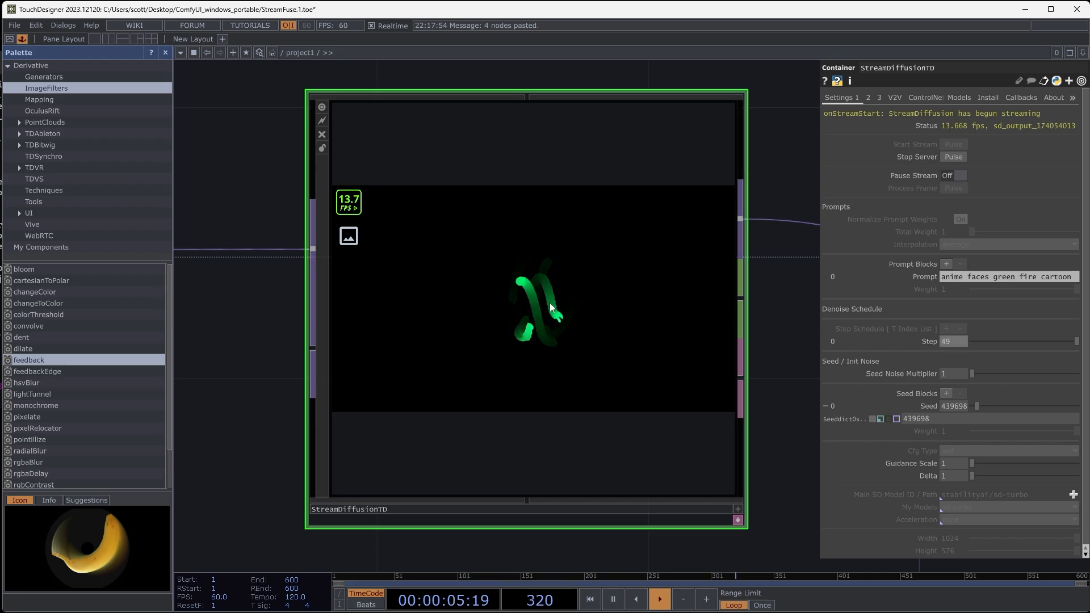
scroll(441, 307, "down", 5)
left_click_drag(329, 227, 608, 222)
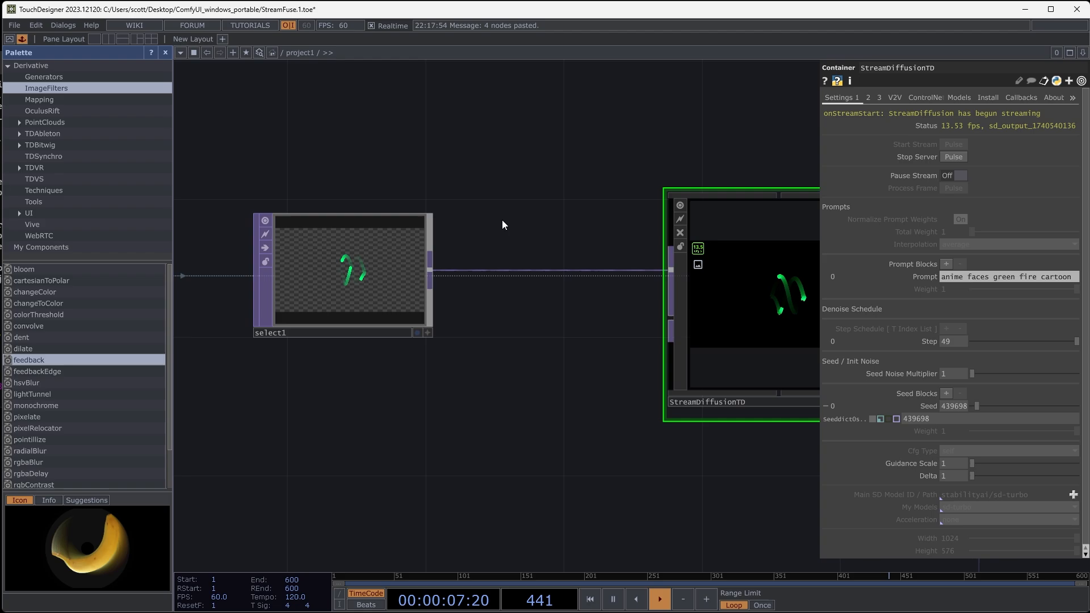
left_click_drag(521, 399, 362, 401)
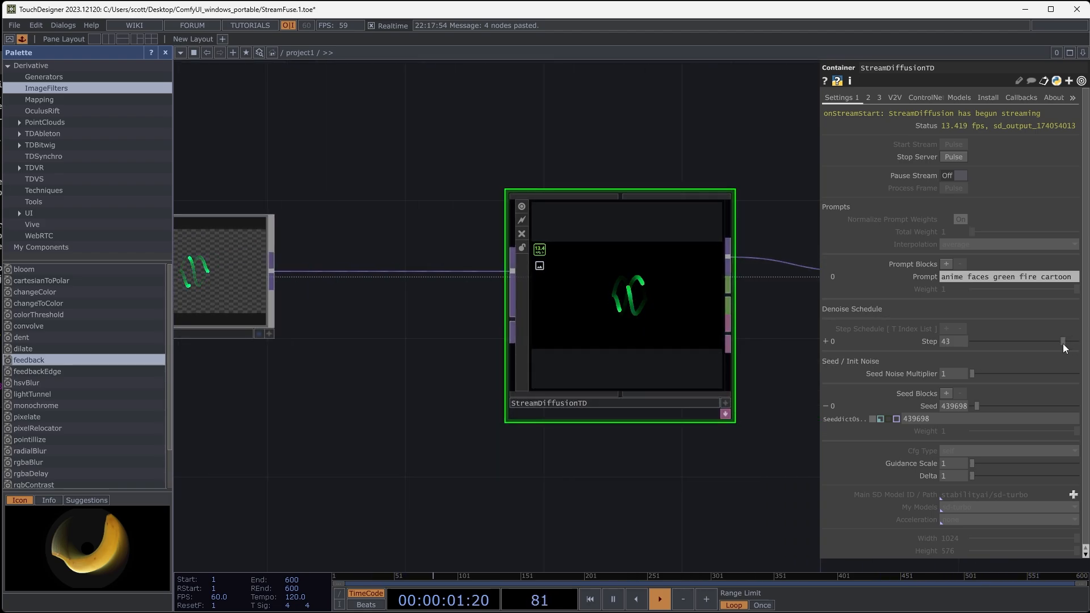
- Lower StreamDiffusionTD's denoise step to 20, trying values such as 13 and 17 against the output
left_click_drag(1055, 345, 1030, 345)
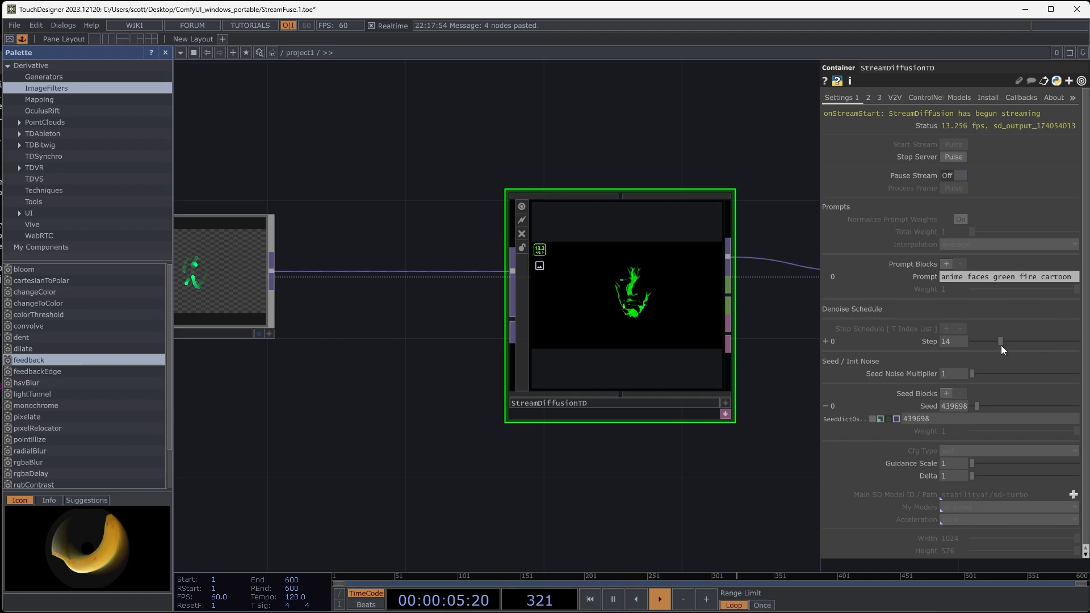
left_click_drag(1000, 345, 998, 345)
scroll(648, 342, "up", 6)
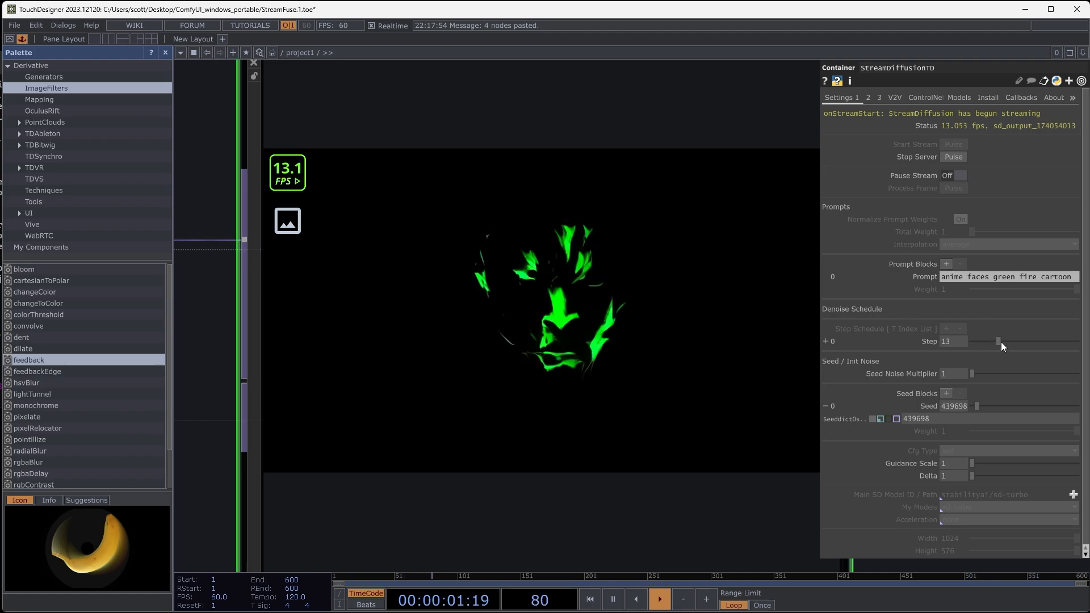
left_click_drag(1000, 342, 1009, 343)
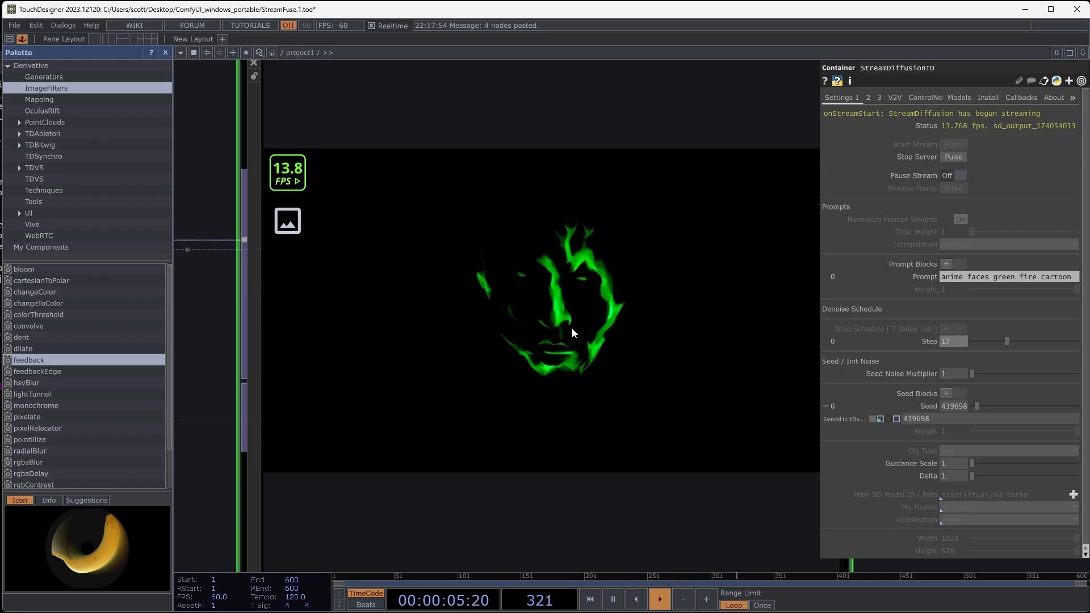
left_click_drag(1007, 342, 1012, 342)
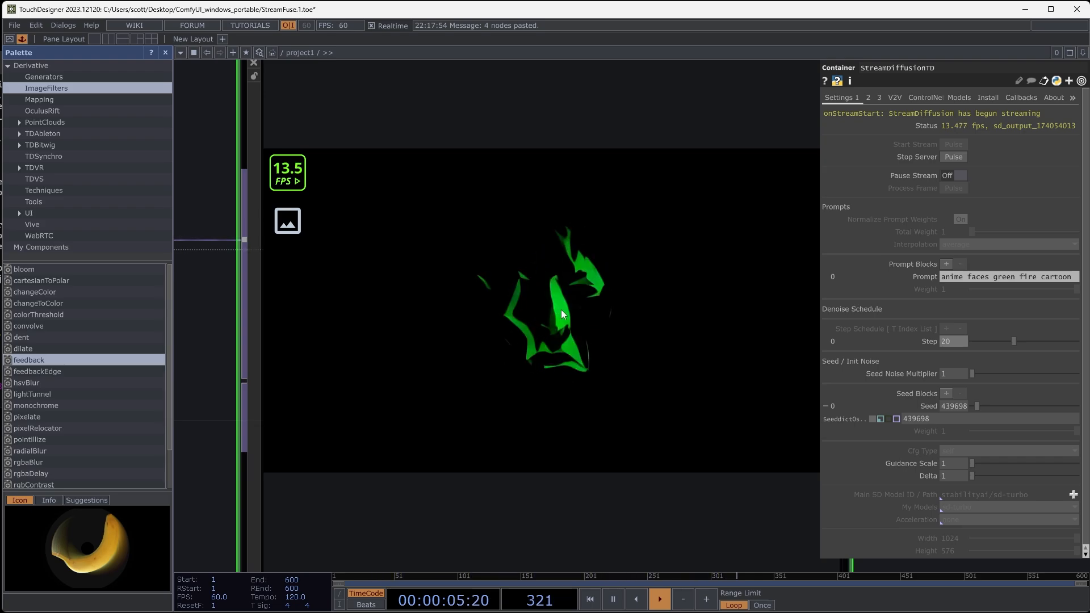
- Inspect the GreenJuggle source clip to compare it with the generated output
scroll(579, 302, "down", 10)
left_click_drag(471, 318, 761, 339)
scroll(372, 309, "up", 10)
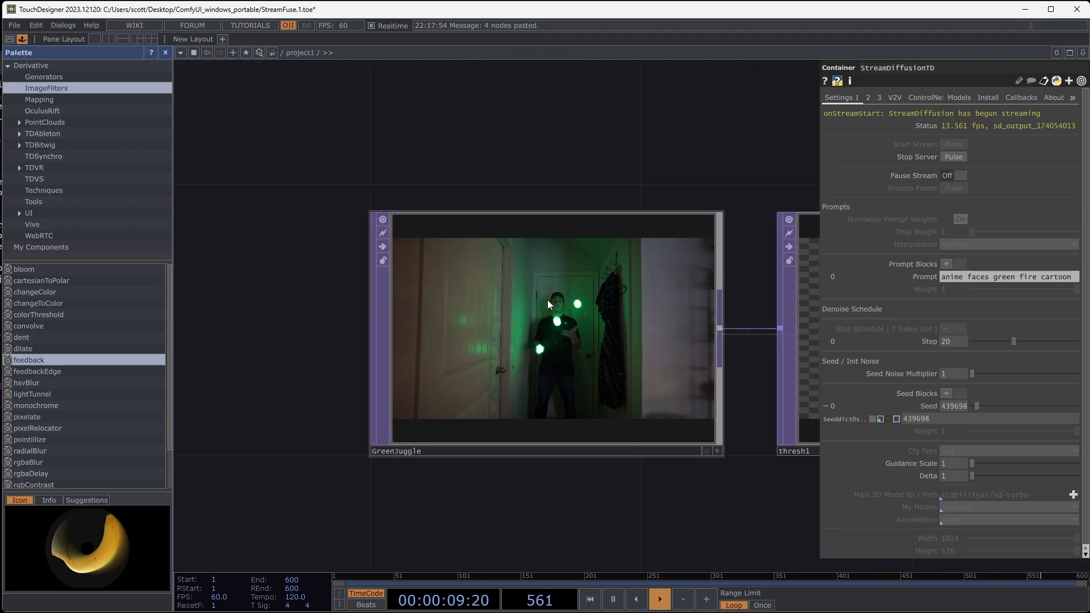
left_click_drag(590, 143, 474, 118)
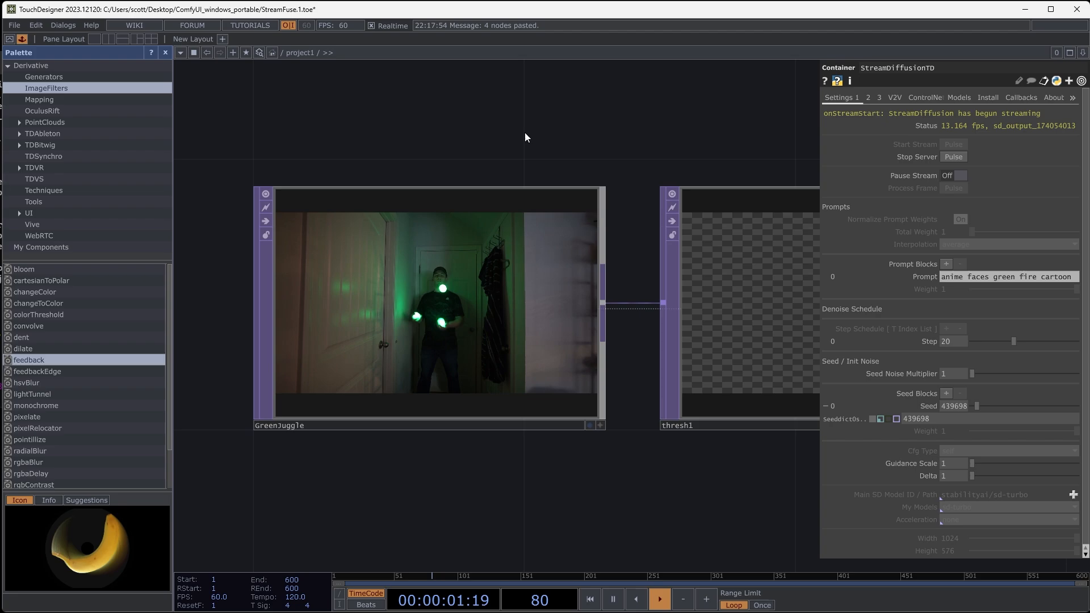
scroll(456, 289, "down", 9)
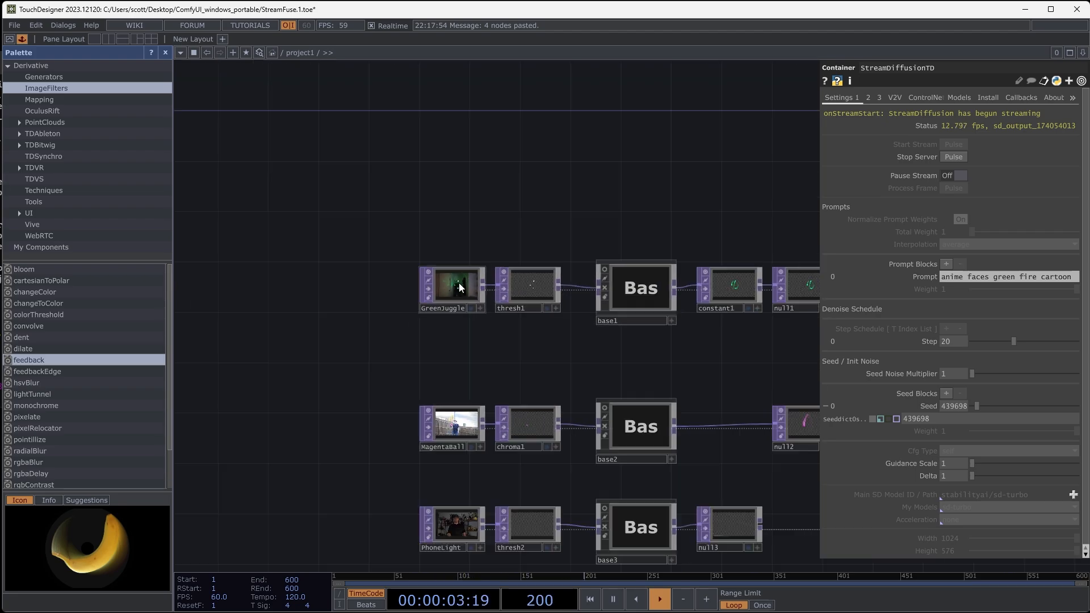
- Change StreamDiffusionTD's seed to 2655833 and examine how its generated output responds
left_click_drag(496, 196, 270, 207)
left_click_drag(639, 210, 336, 192)
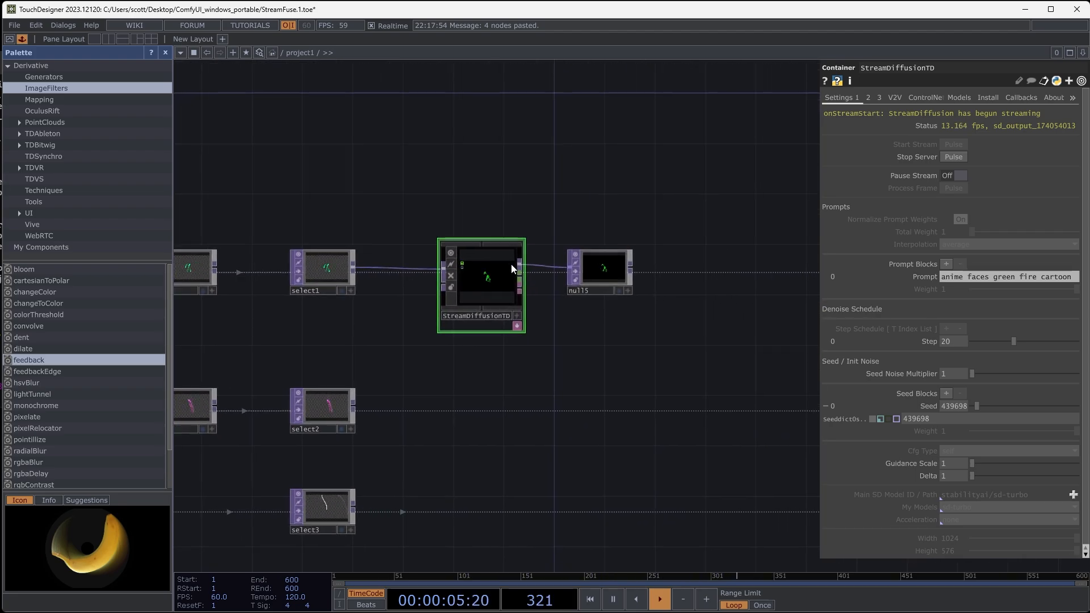
scroll(511, 264, "up", 6)
scroll(497, 290, "down", 3)
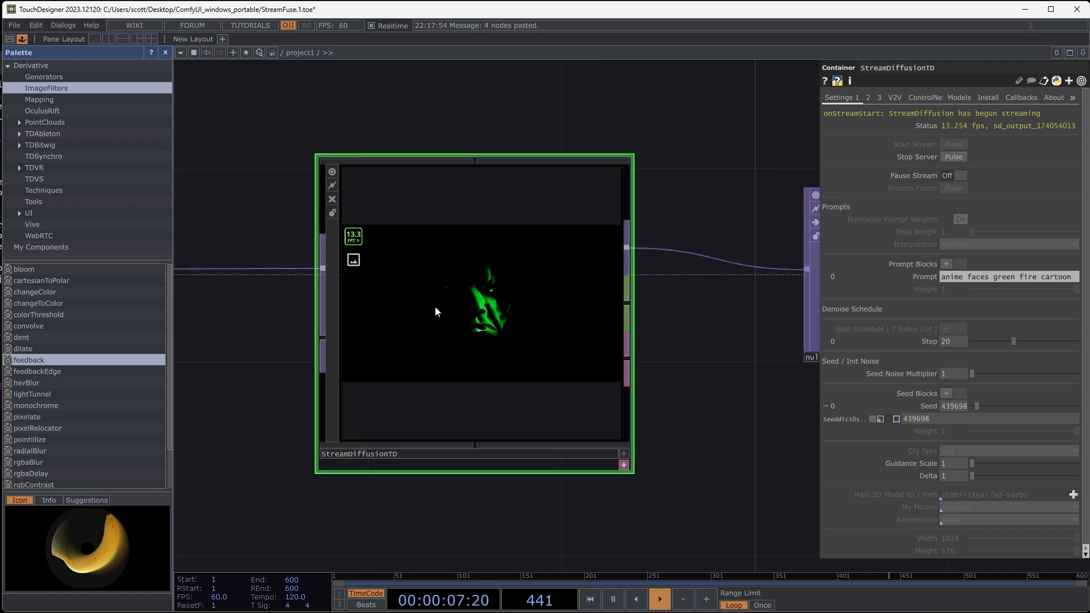
scroll(445, 314, "up", 4)
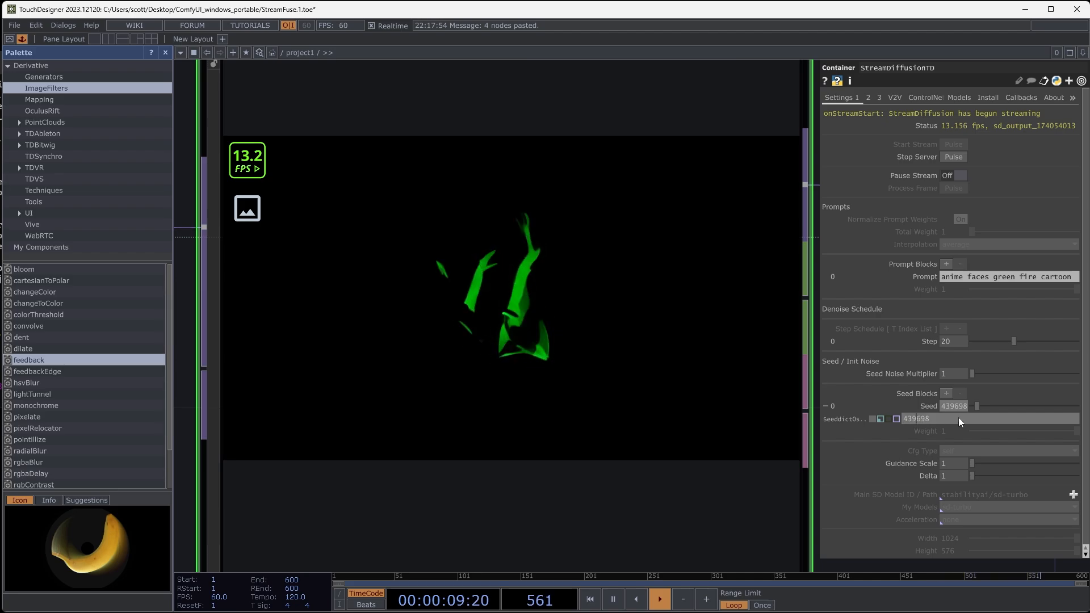
left_click_drag(970, 404, 1000, 407)
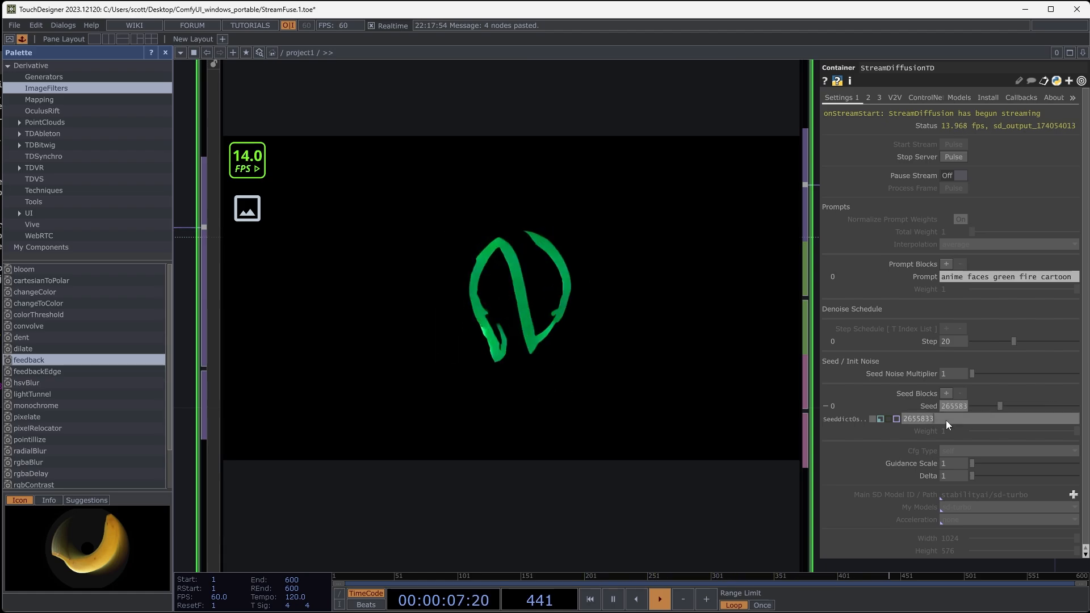
- Drive StreamDiffusionTD's seed with the expression absTime.seconds
left_click(904, 422)
type("a")
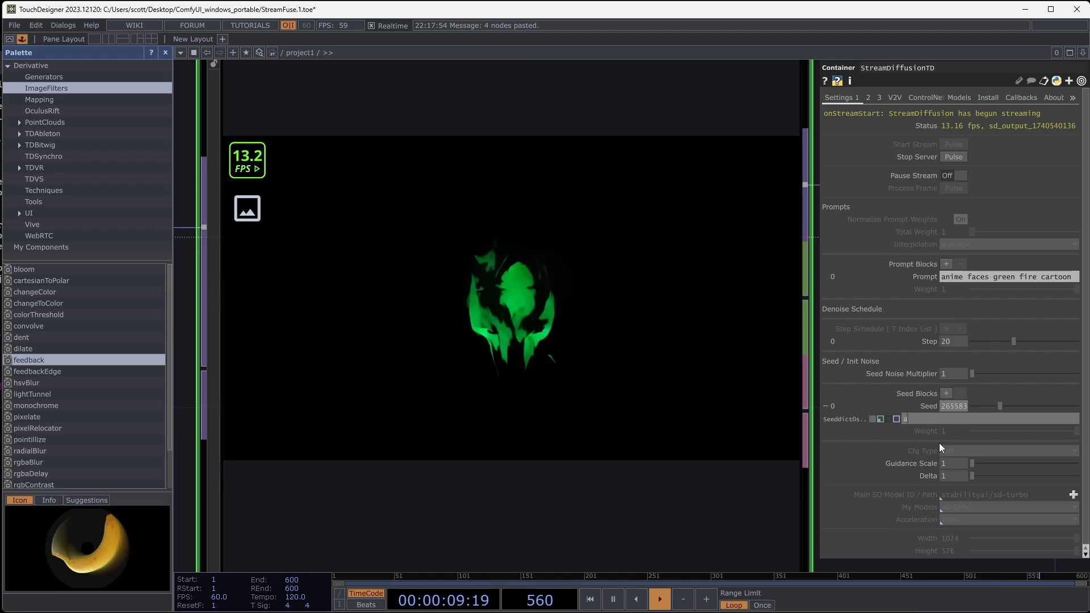
type("bsTime")
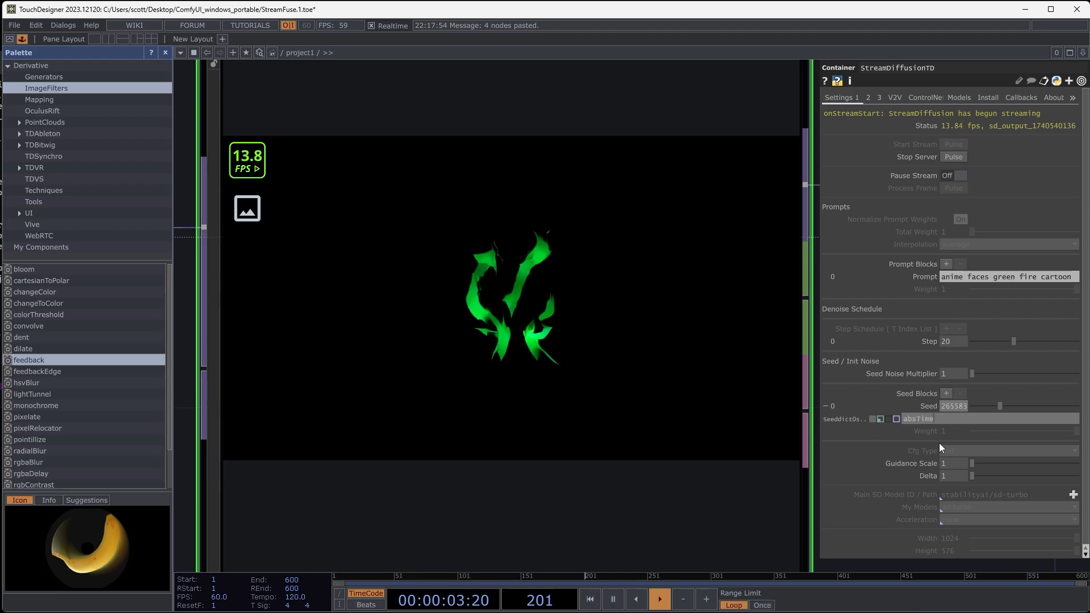
type(".second")
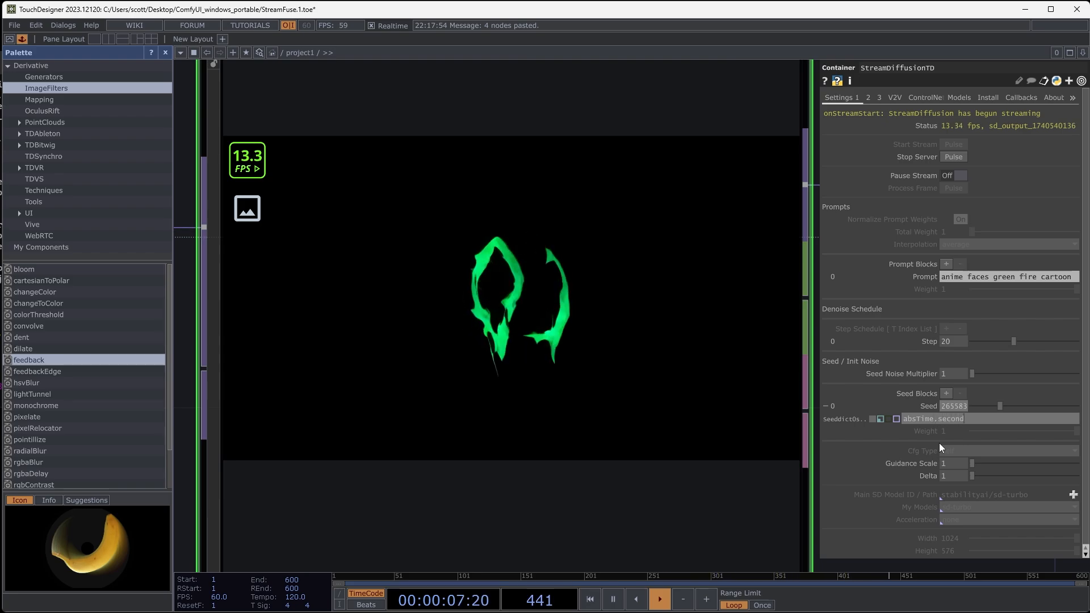
type("s")
key("Return")
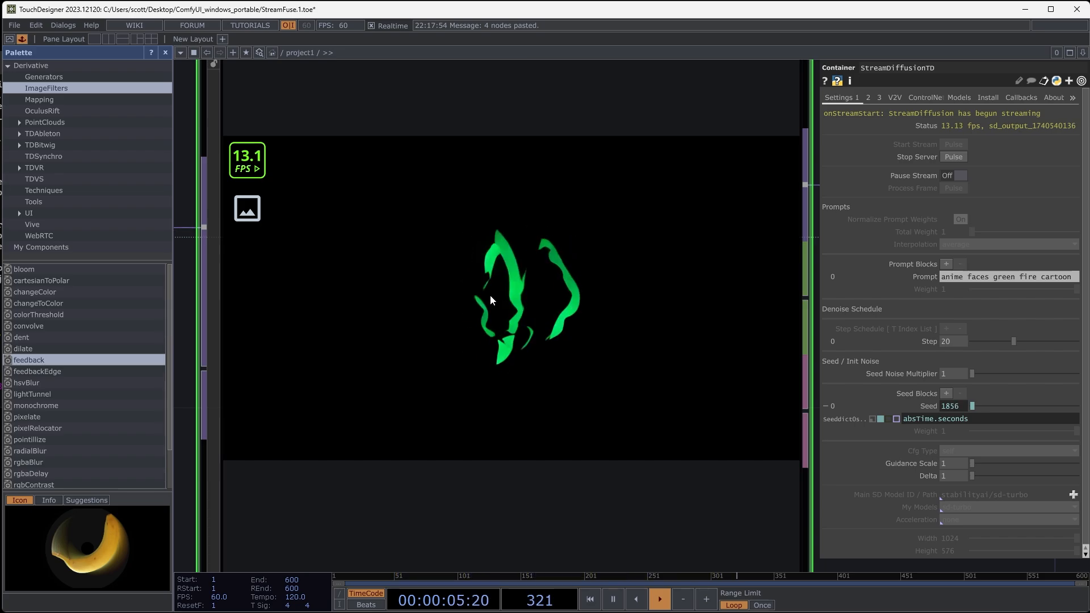
- Inspect the StreamDiffusionTD output in null5 up close to judge the effect of the time-driven seed
scroll(497, 291, "down", 7)
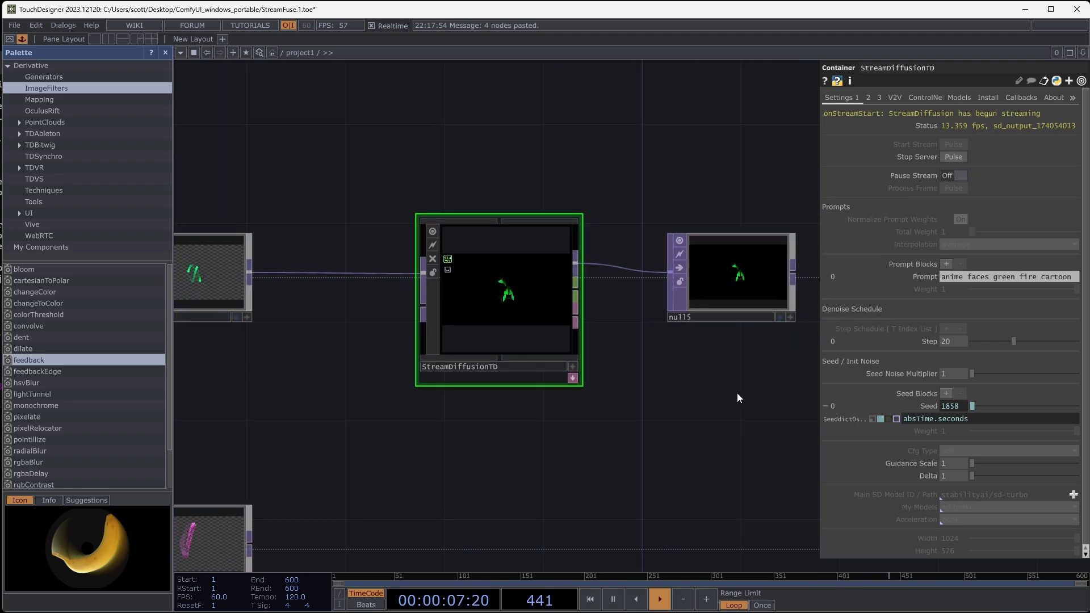
left_click_drag(737, 393, 562, 394)
scroll(577, 288, "up", 5)
scroll(518, 290, "up", 2)
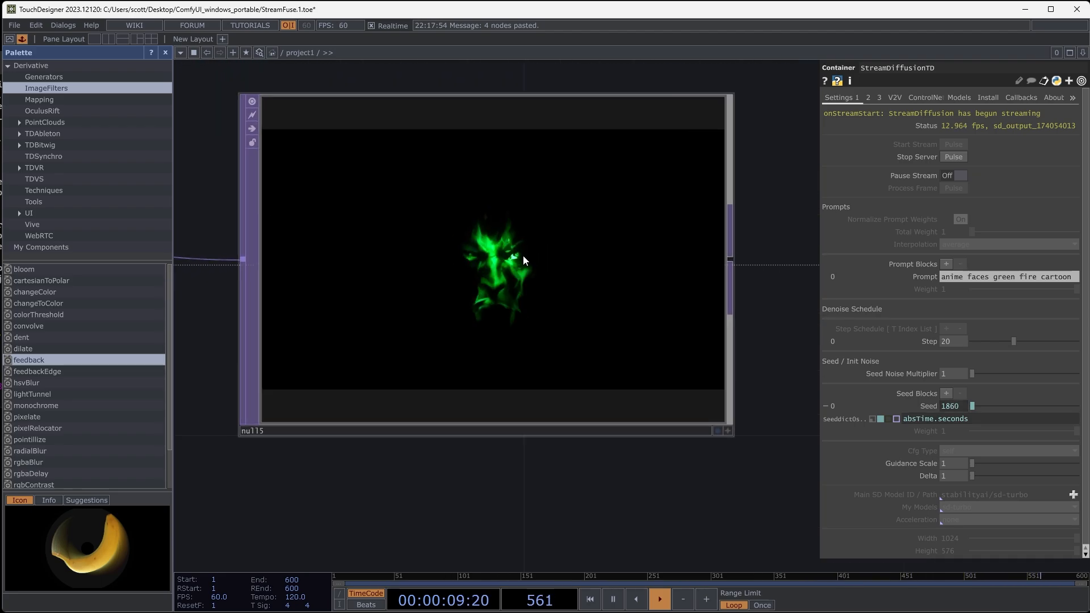
scroll(523, 255, "down", 4)
left_click_drag(551, 389, 676, 392)
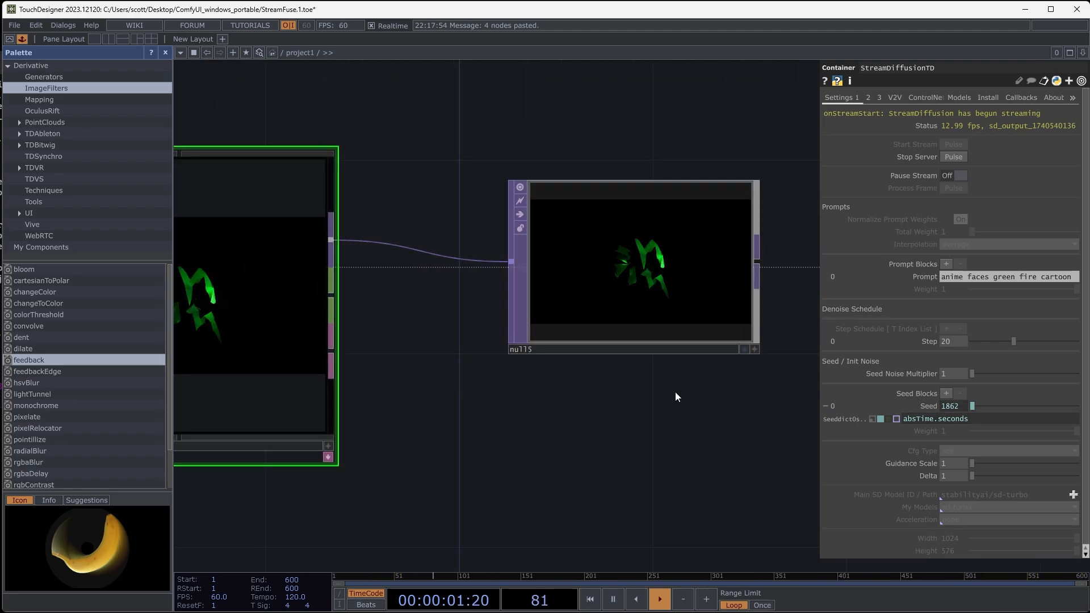
left_click_drag(608, 406, 485, 396)
scroll(648, 365, "down", 2)
scroll(649, 365, "down", 5)
scroll(471, 236, "down", 2)
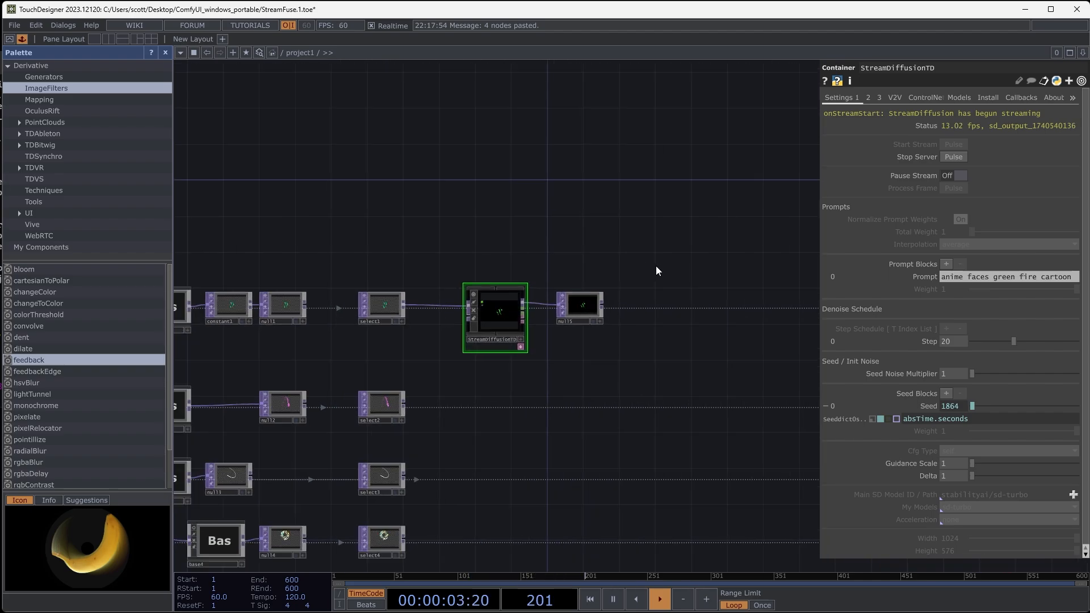
- Move select5 directly beneath null5 and view the original and generated images together
left_click_drag(657, 270, 387, 241)
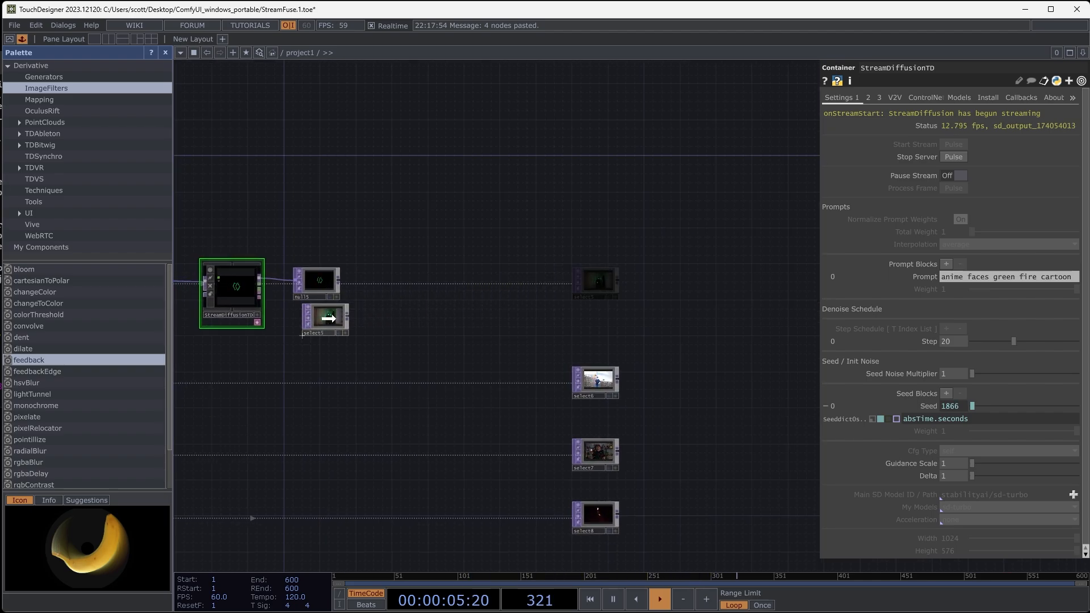
scroll(319, 311, "up", 5)
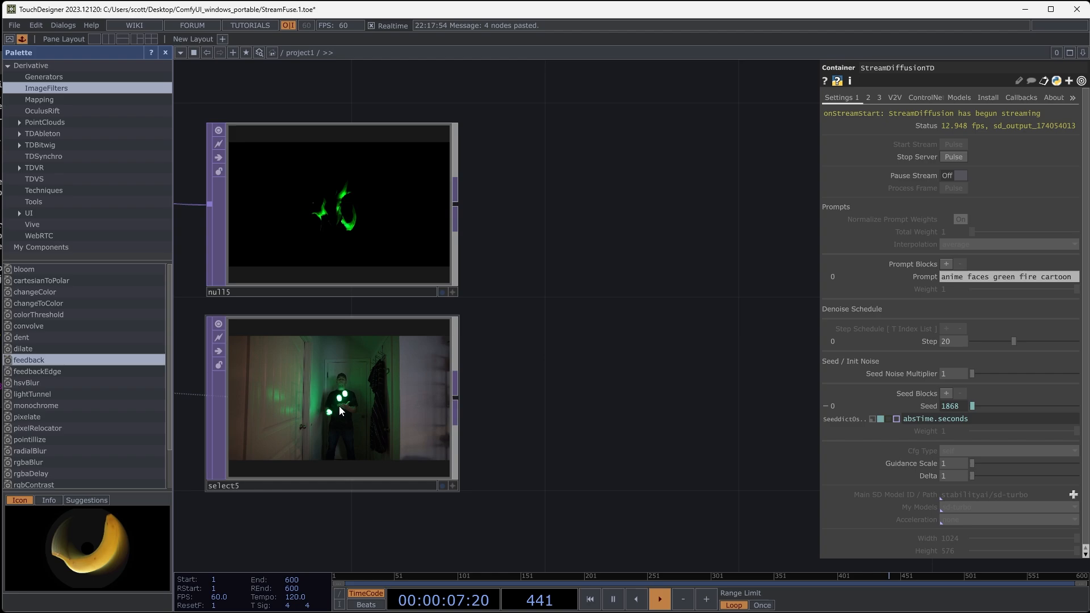
left_click_drag(525, 327, 704, 353)
scroll(632, 365, "up", 2)
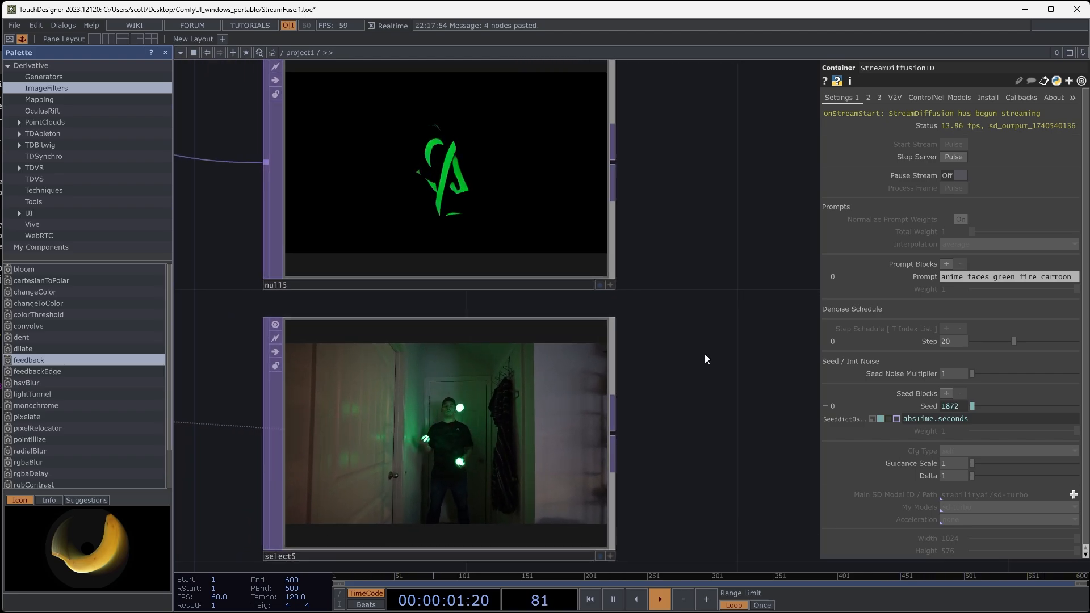
- Check StreamDiffusionTD's frame rate indicator and review the source chains leading into the stylization stage
scroll(706, 352, "down", 4)
scroll(706, 352, "down", 3)
left_click_drag(466, 354, 573, 356)
scroll(482, 275, "up", 10)
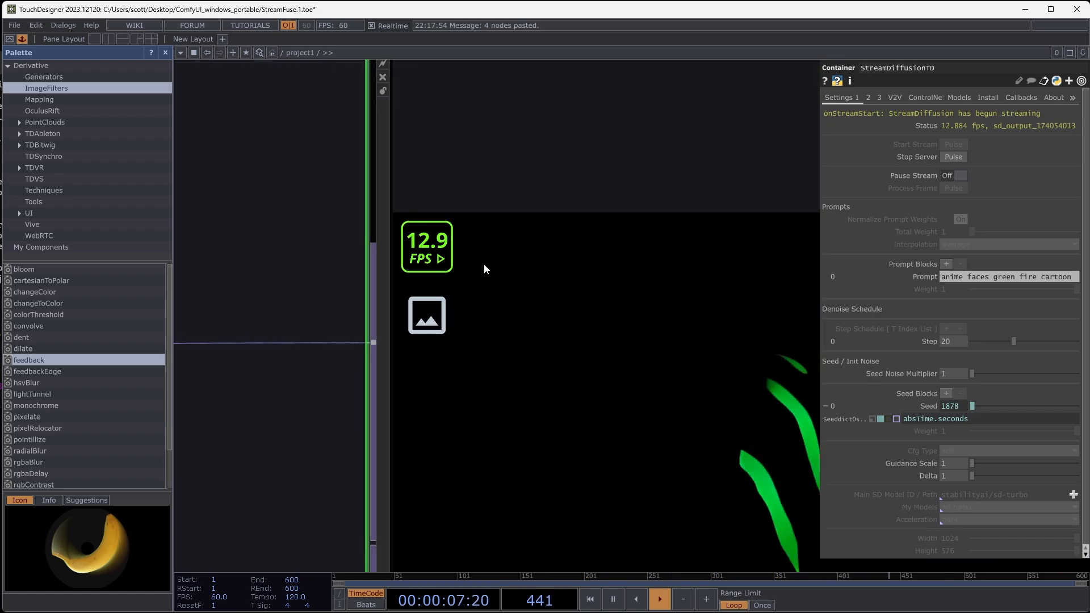
scroll(492, 274, "down", 10)
scroll(360, 375, "down", 3)
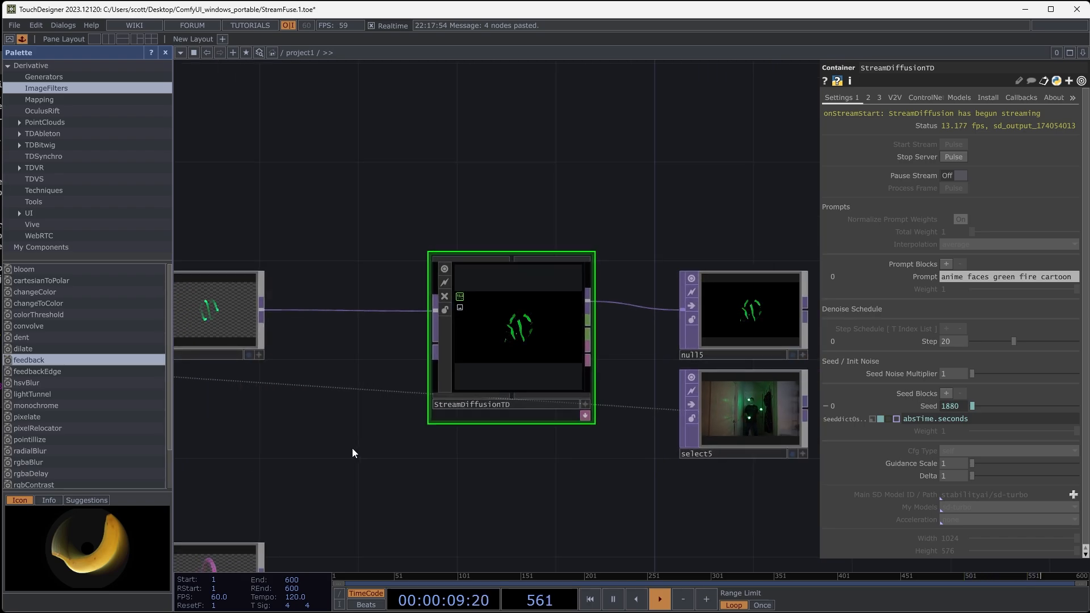
left_click_drag(352, 448, 579, 278)
scroll(512, 348, "down", 1)
key("h")
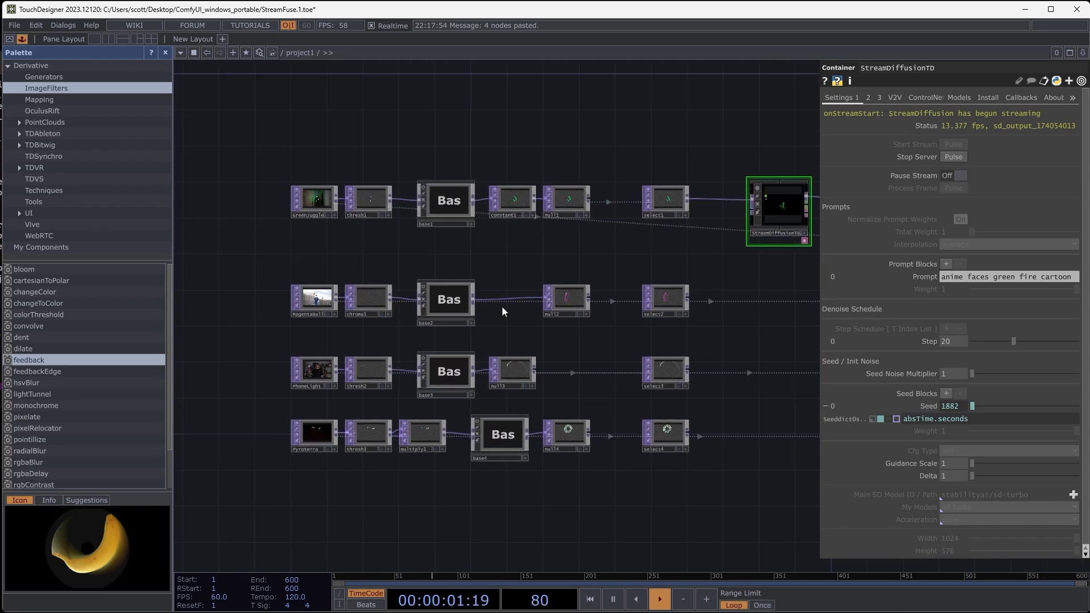
left_click_drag(716, 251, 589, 313)
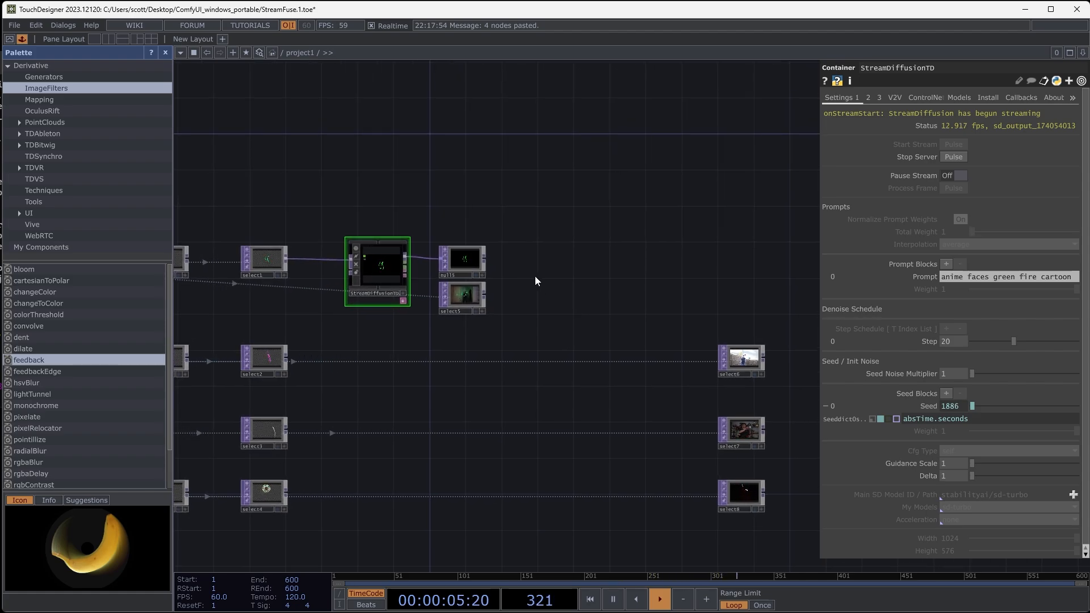
- Compare the timing of the generated trails in null5 with the original juggling footage in select5
scroll(516, 278, "up", 5)
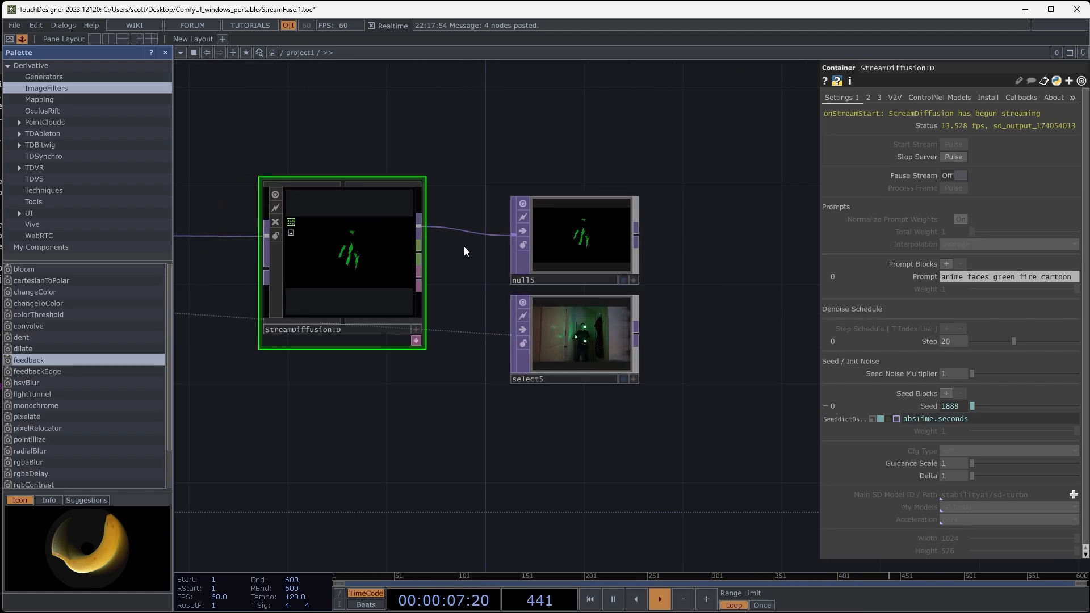
scroll(465, 247, "up", 2)
left_click_drag(460, 293, 409, 298)
left_click_drag(690, 347, 610, 376)
scroll(509, 420, "up", 5)
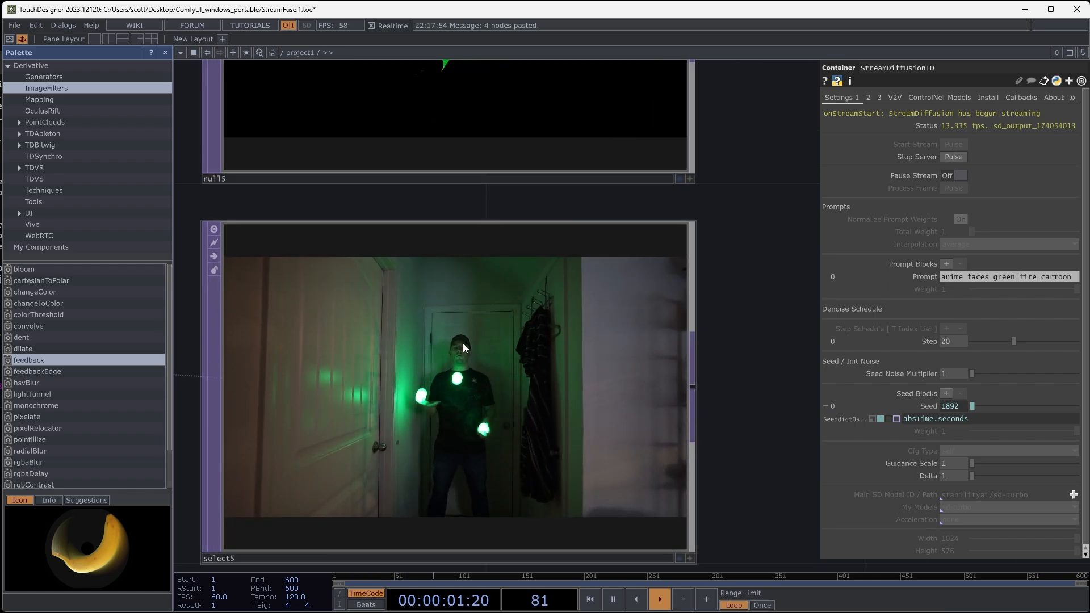
scroll(493, 363, "down", 5)
left_click_drag(621, 276, 597, 283)
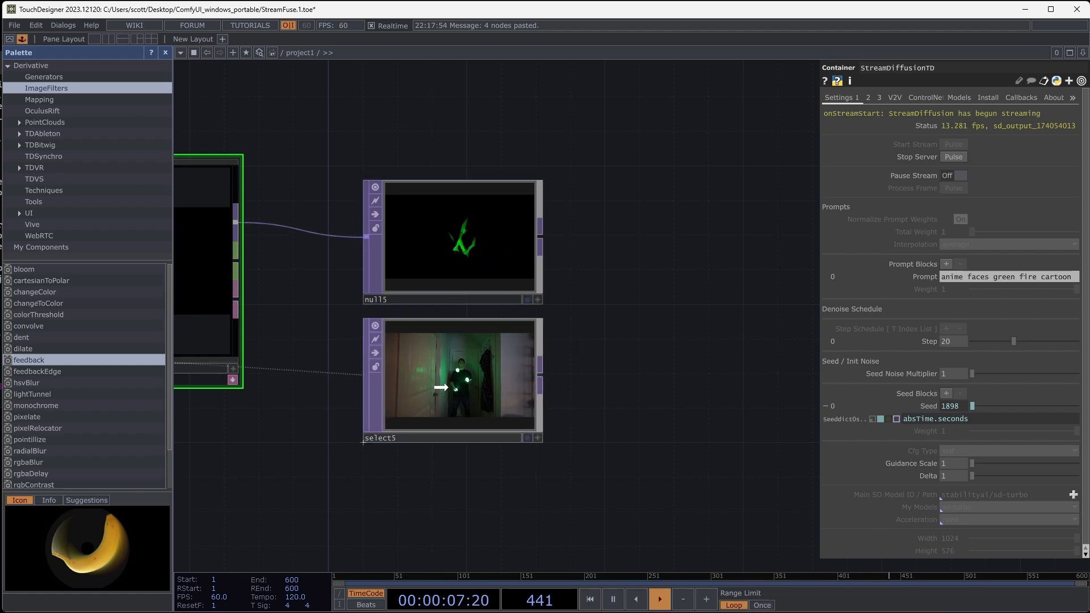
scroll(463, 398, "up", 3)
left_click(432, 388)
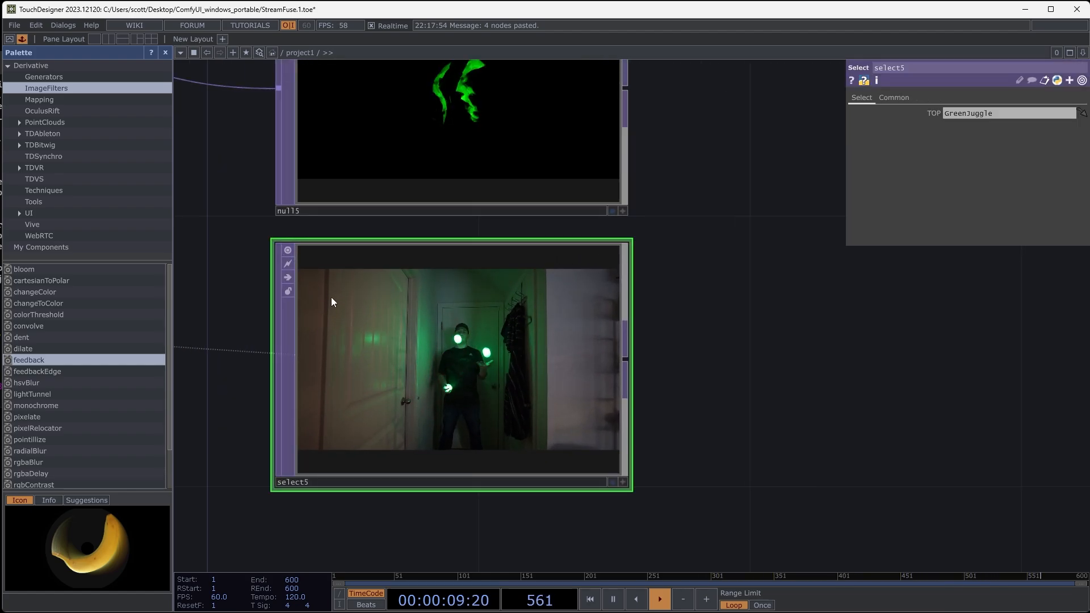
left_click_drag(717, 373, 647, 390)
left_click_drag(661, 348, 717, 384)
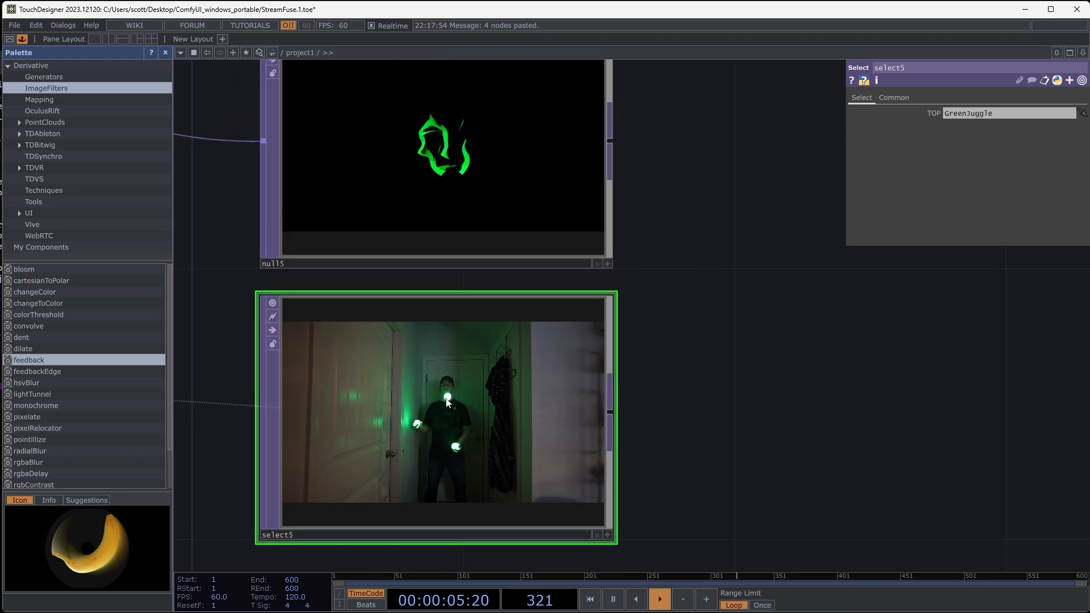
left_click(454, 129)
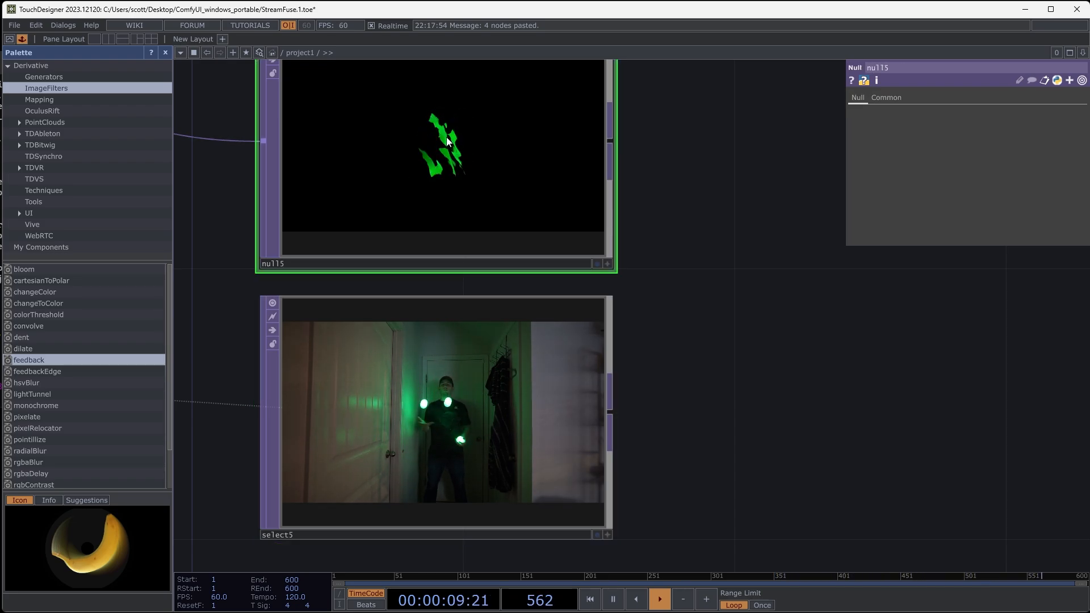
- Add a Cache TOP fed by select5 and space it clear of the select5 node
left_click_drag(729, 400, 530, 363)
scroll(653, 352, "down", 3)
right_click(454, 358)
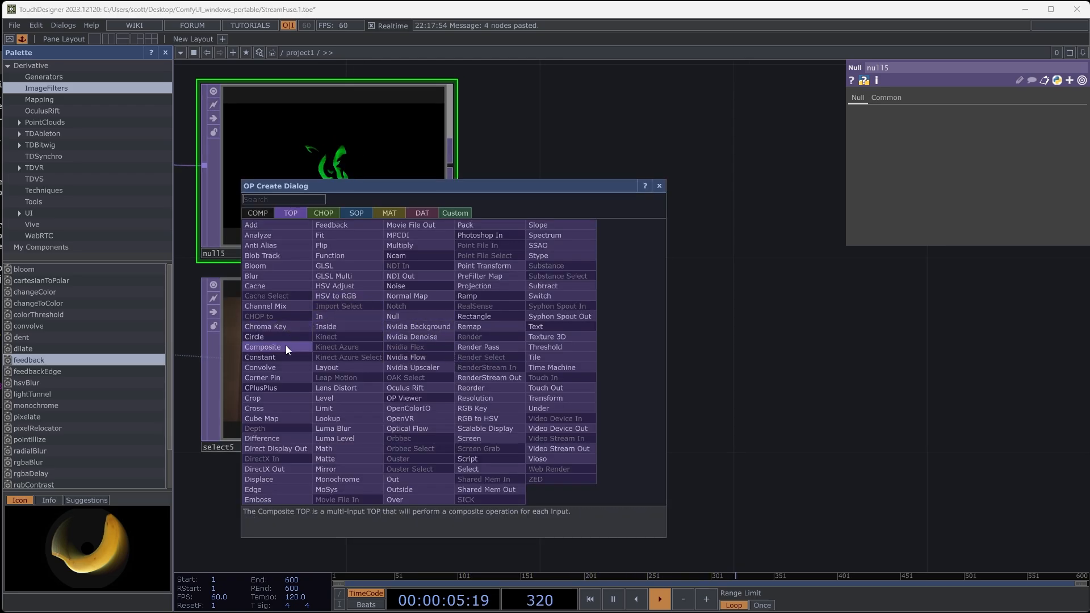
left_click(270, 286)
left_click(594, 374)
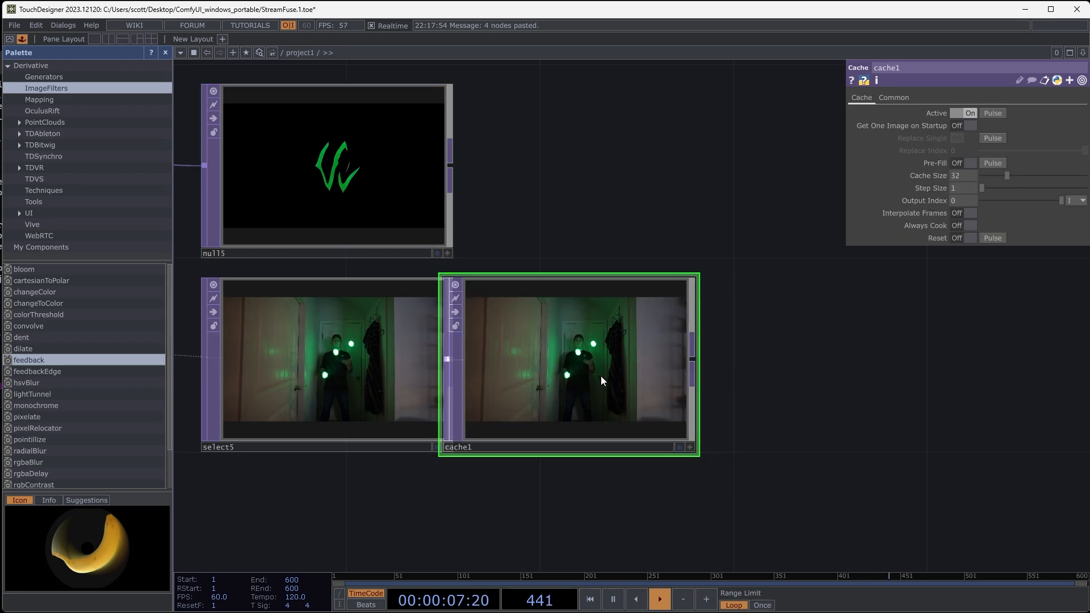
left_click_drag(600, 376, 650, 375)
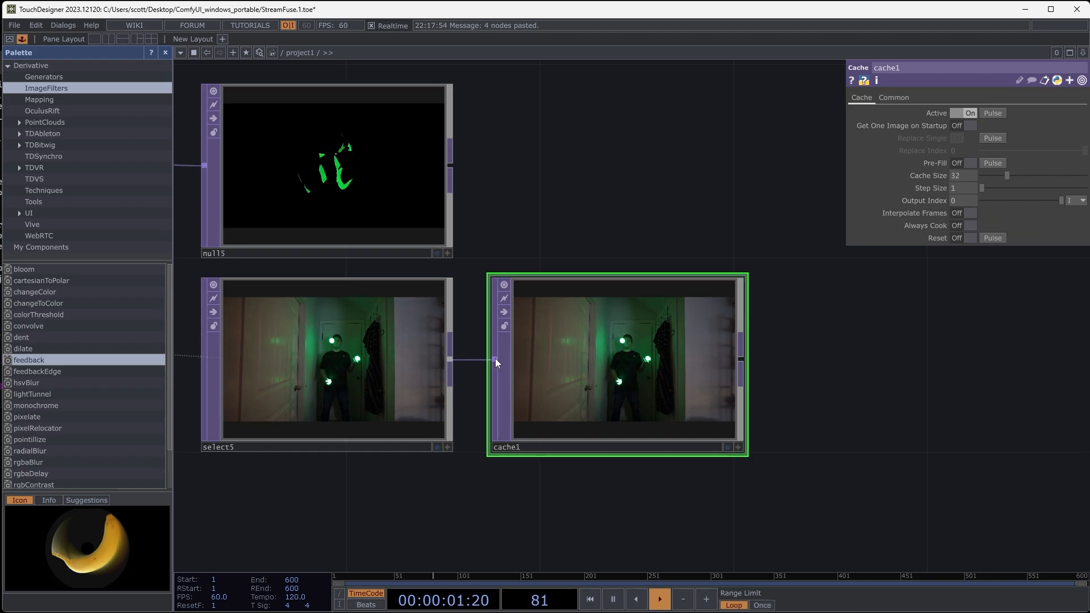
- Delay the footage in cache1 with a cache size of 5 and an output index of -4, comparing it with select5
left_click(328, 362)
left_click(639, 384)
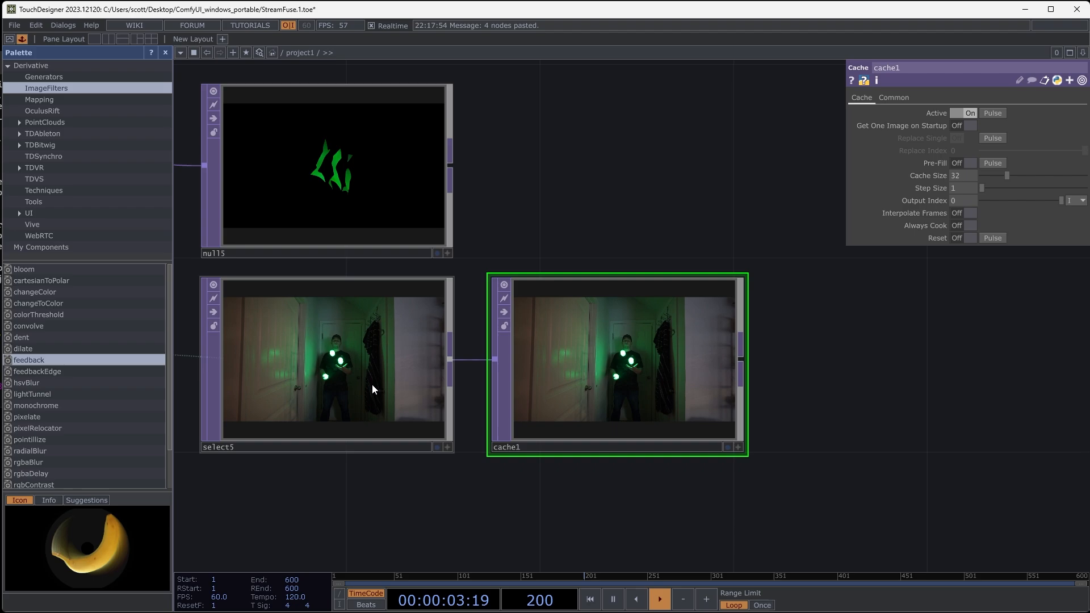
left_click(372, 383)
left_click(567, 385)
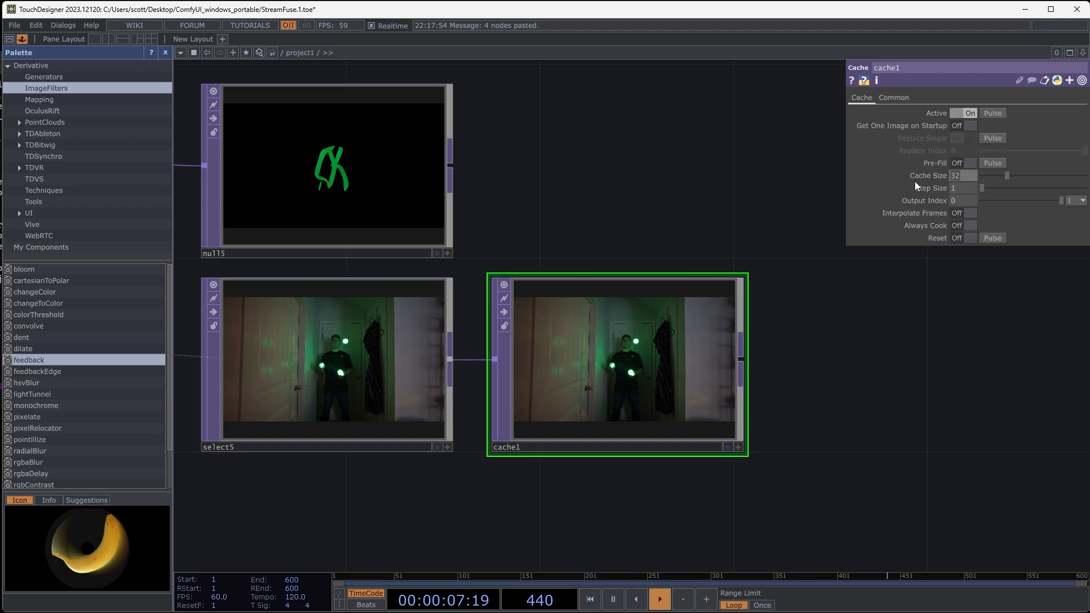
type("5")
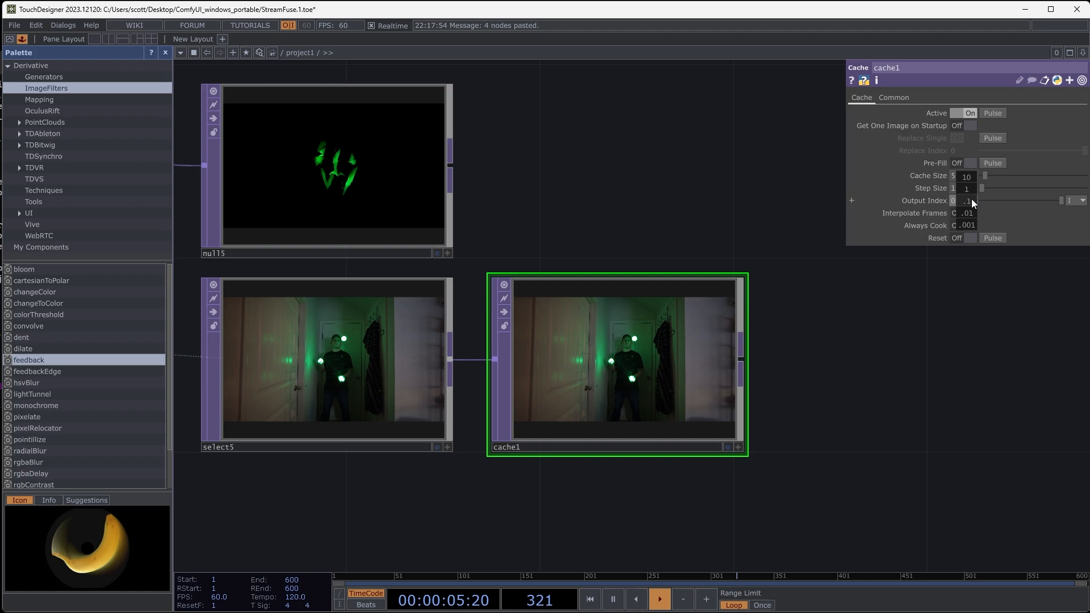
left_click_drag(965, 191, 955, 189)
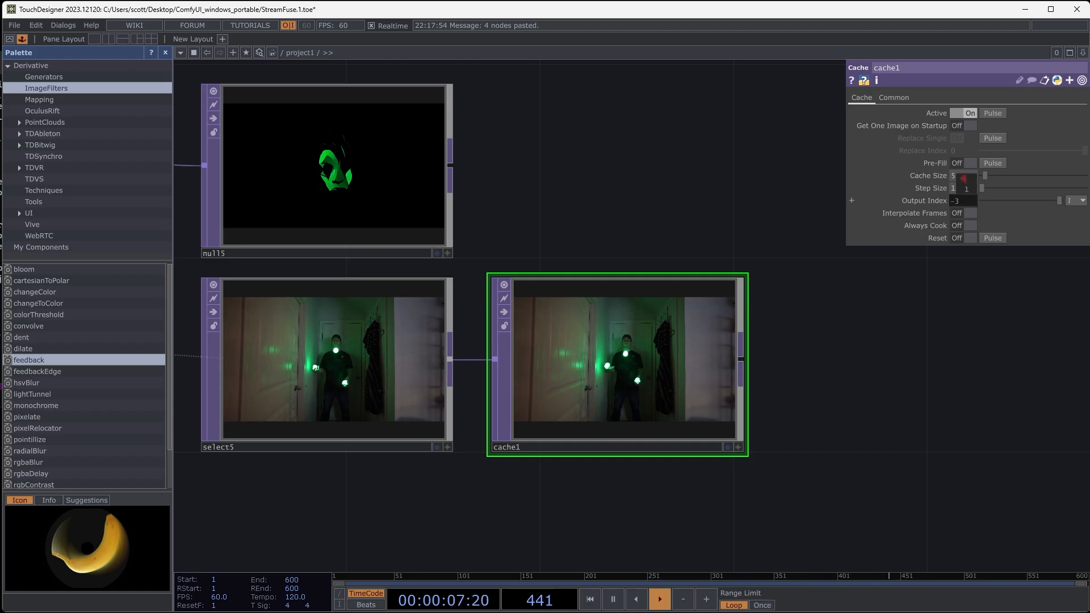
left_click_drag(869, 447, 865, 402)
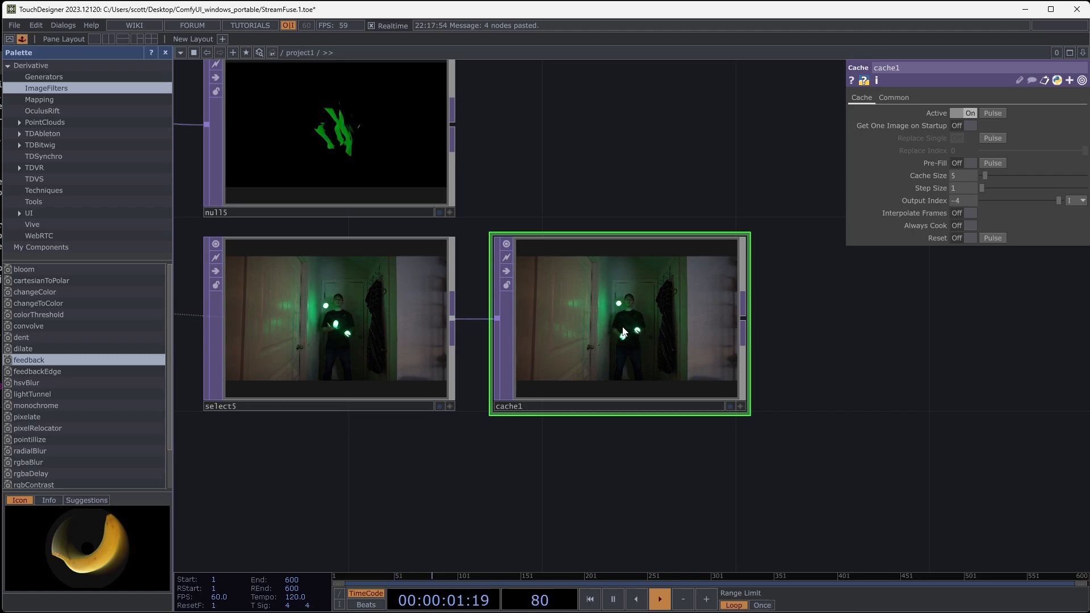
left_click(413, 335)
left_click(608, 372)
- Add a Difference TOP, feed it cache1 and select5, and inspect the offset between the delayed and original footage
left_click_drag(824, 441, 688, 424)
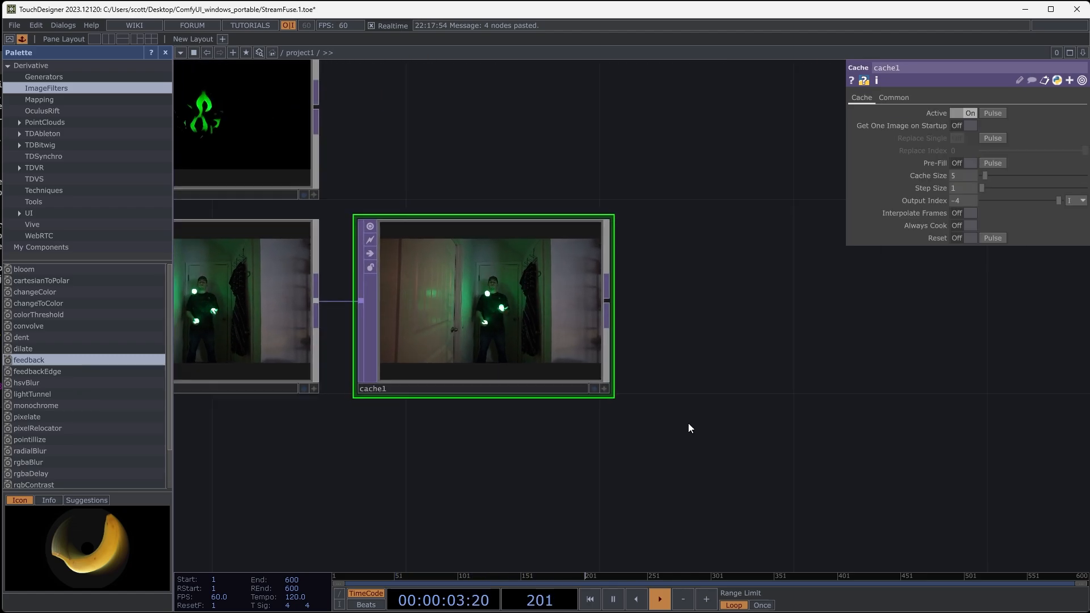
right_click(714, 243)
left_click(772, 248)
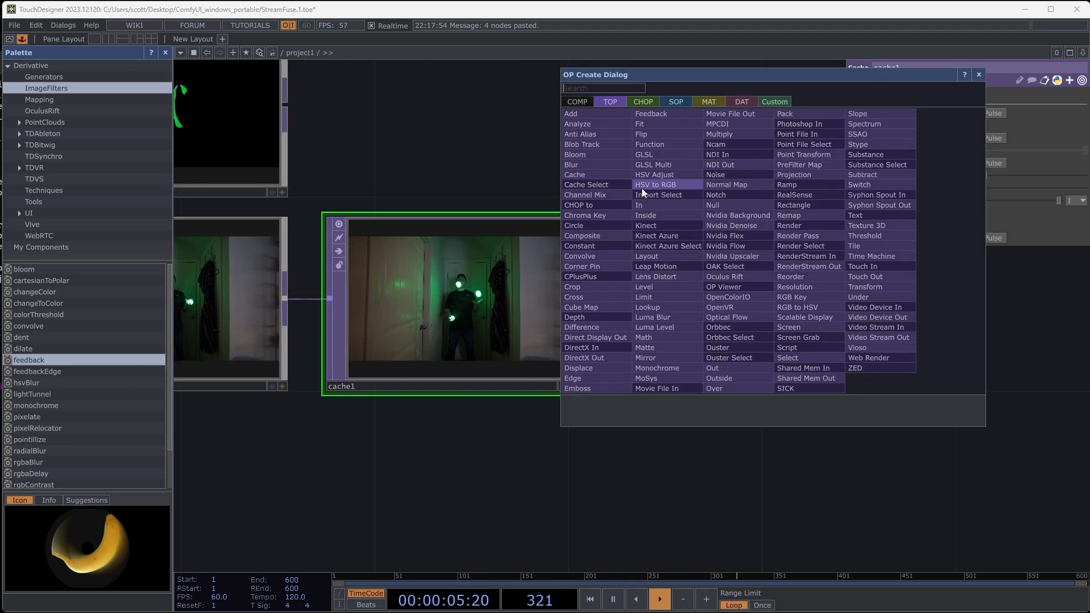
left_click(595, 328)
left_click(809, 362)
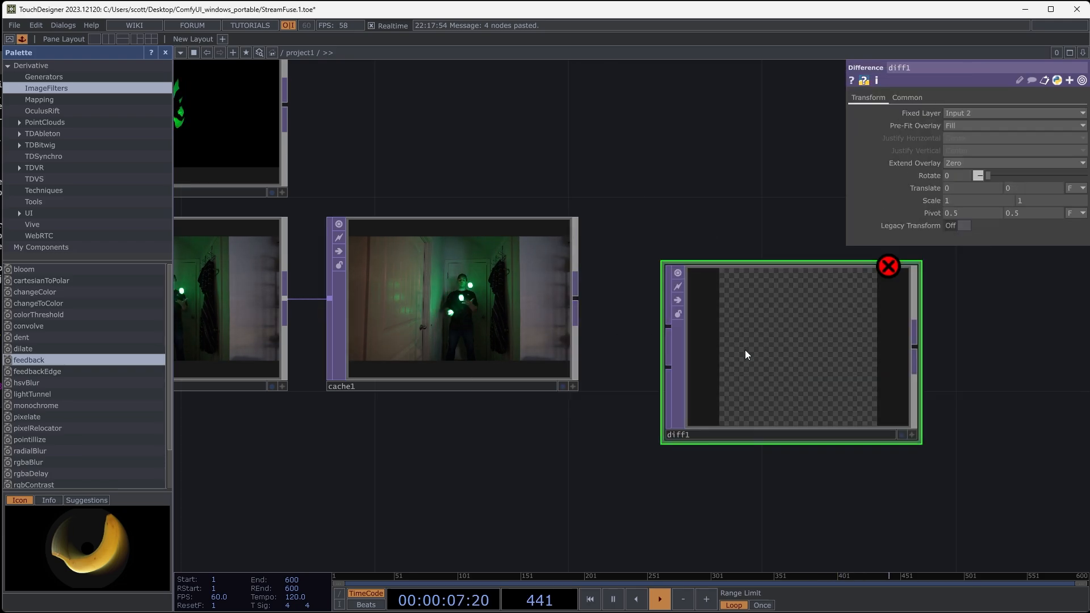
left_click_drag(576, 300, 668, 327)
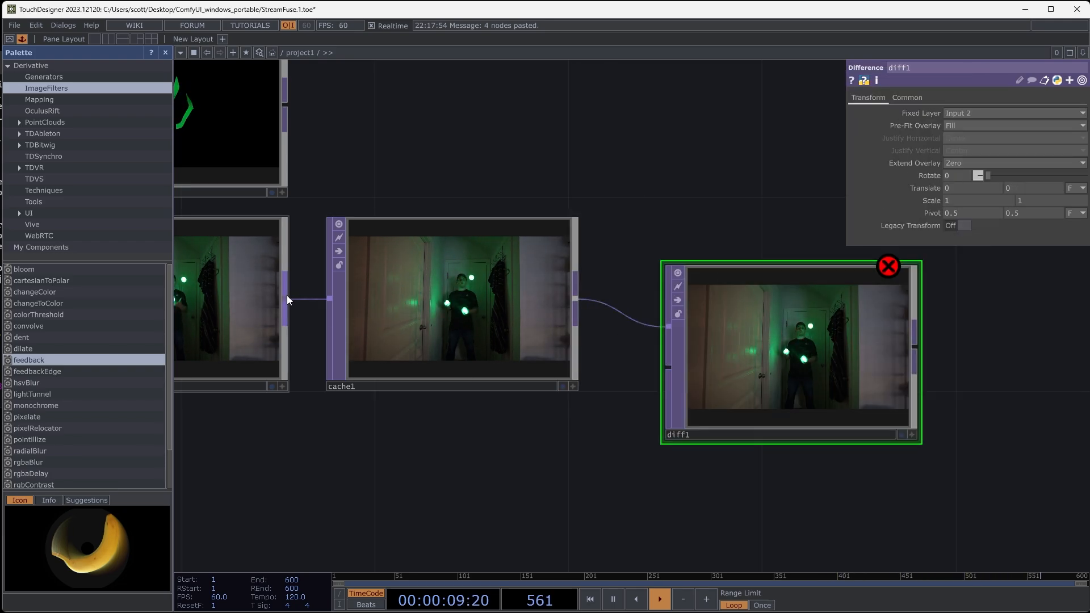
left_click_drag(287, 300, 649, 380)
scroll(826, 361, "up", 3)
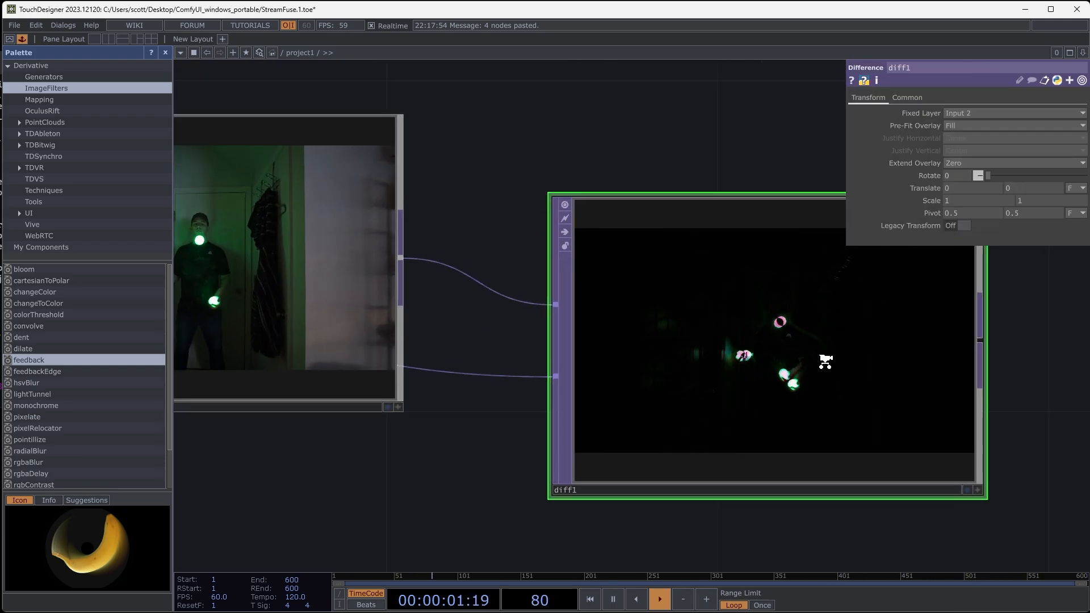
scroll(826, 361, "up", 2)
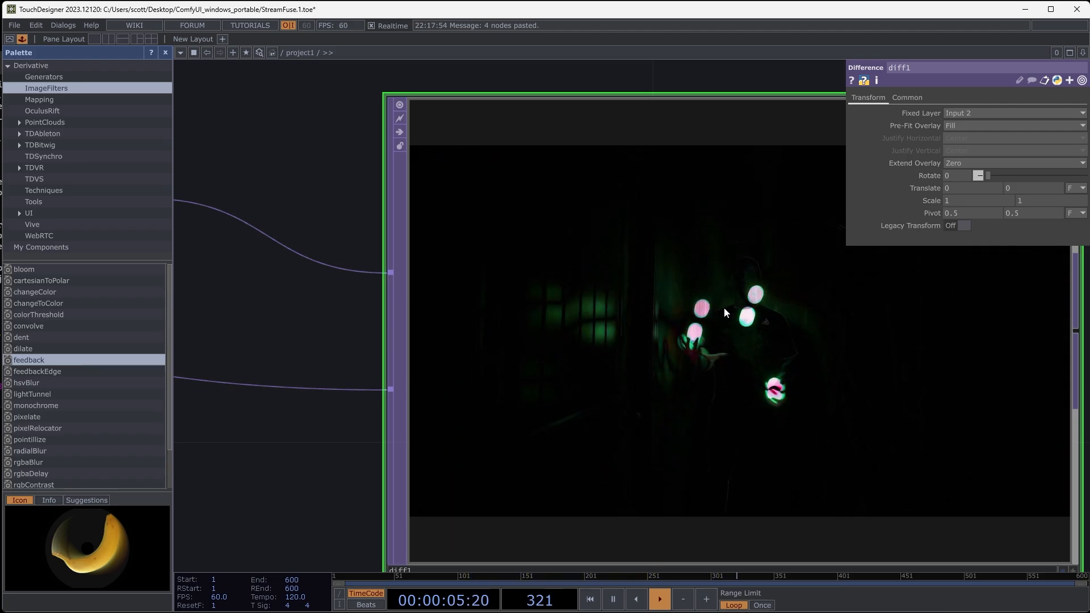
- Test cache1's output index at 0 against the difference image, then return it to -4
scroll(714, 307, "down", 5)
left_click(486, 299)
scroll(759, 302, "up", 3)
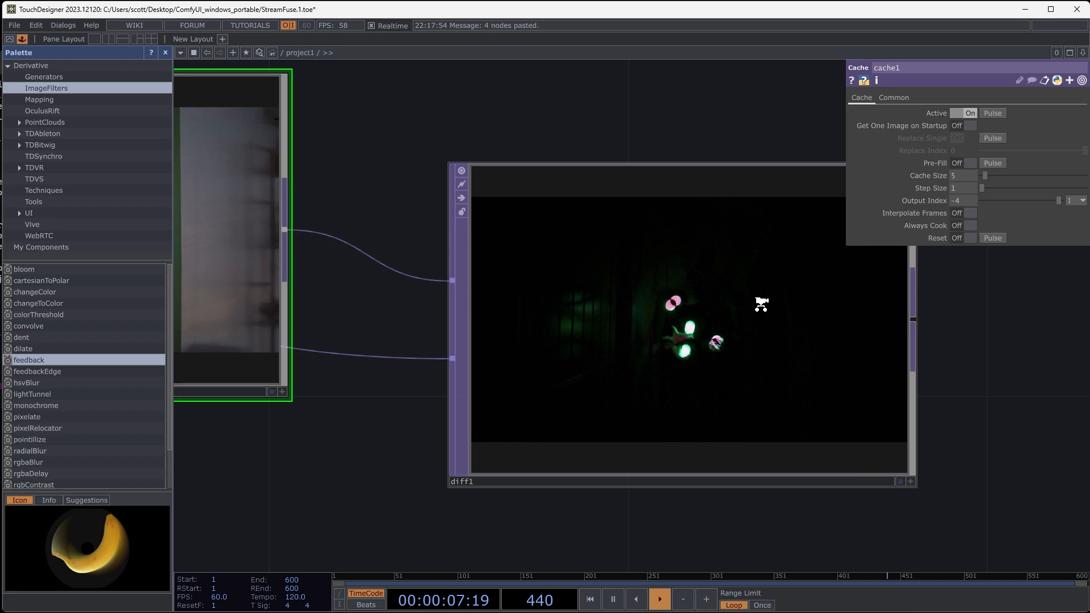
scroll(761, 304, "up", 1)
left_click_drag(960, 202, 962, 178)
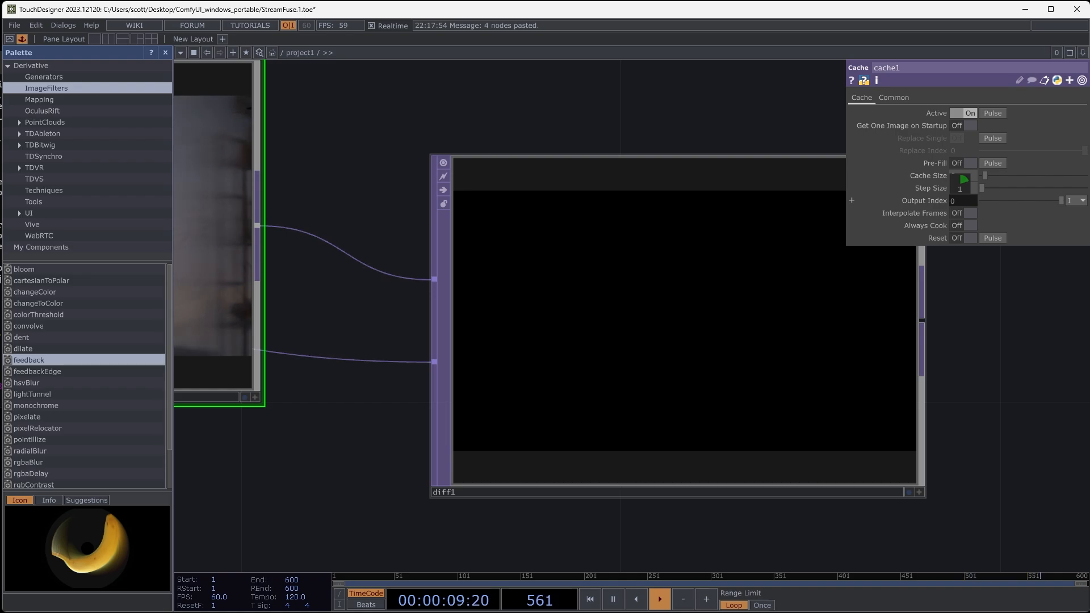
left_click_drag(963, 190, 960, 189)
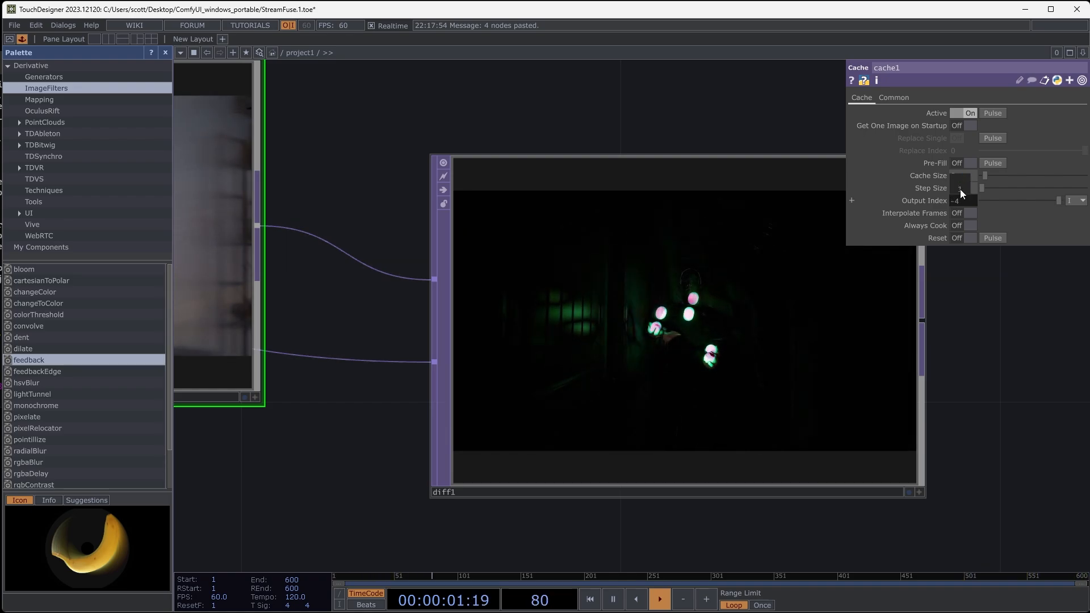
- Delete the Difference TOP used for comparing the delayed footage
scroll(656, 335, "down", 5)
left_click(669, 343)
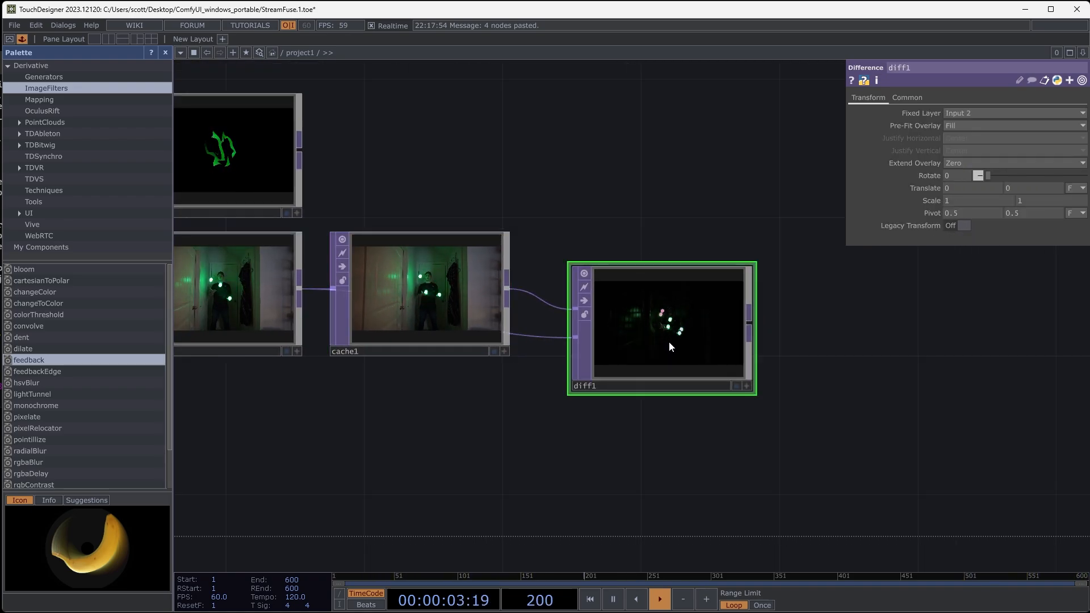
key("Delete")
- Add an Add TOP that combines the null5 trails as first input with the delayed cache1 footage as second
left_click_drag(607, 375, 659, 471)
left_click_drag(487, 239, 558, 209)
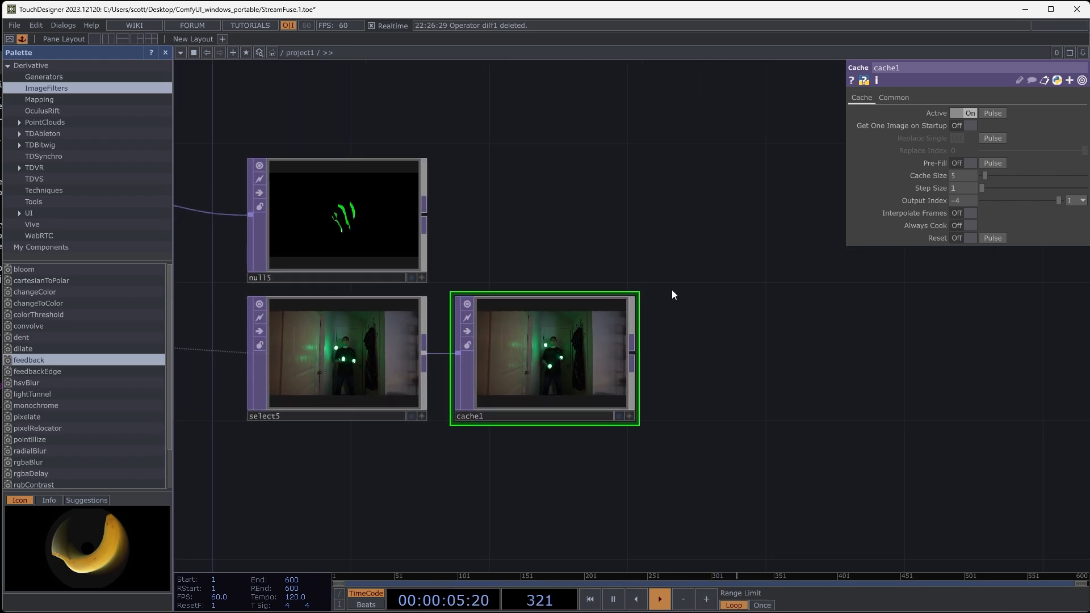
left_click_drag(731, 293, 695, 295)
right_click(695, 294)
left_click(724, 174)
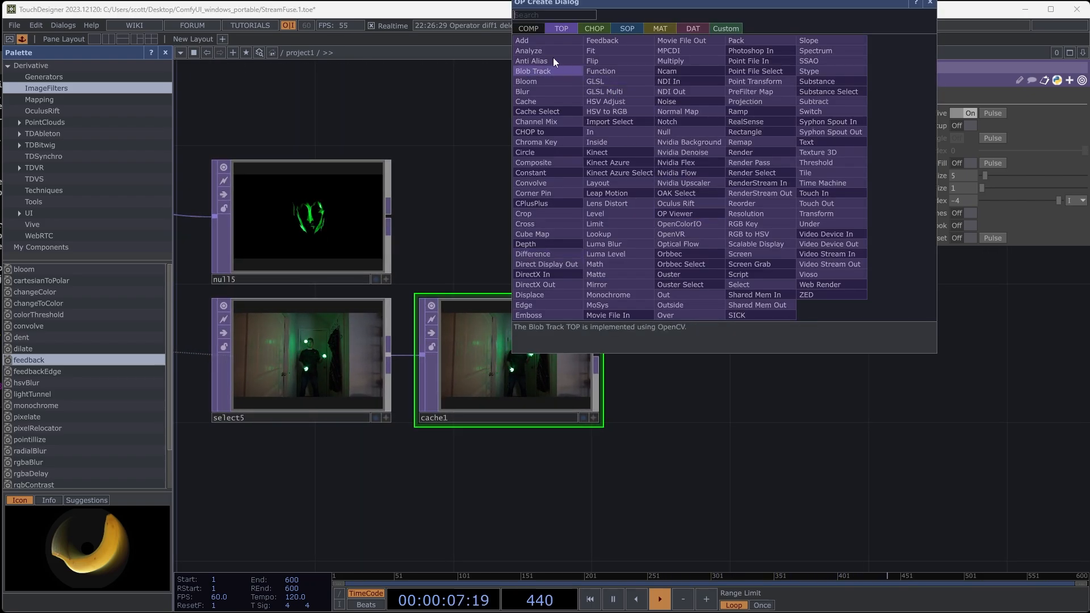
left_click(554, 42)
left_click(760, 252)
left_click_drag(704, 387, 679, 391)
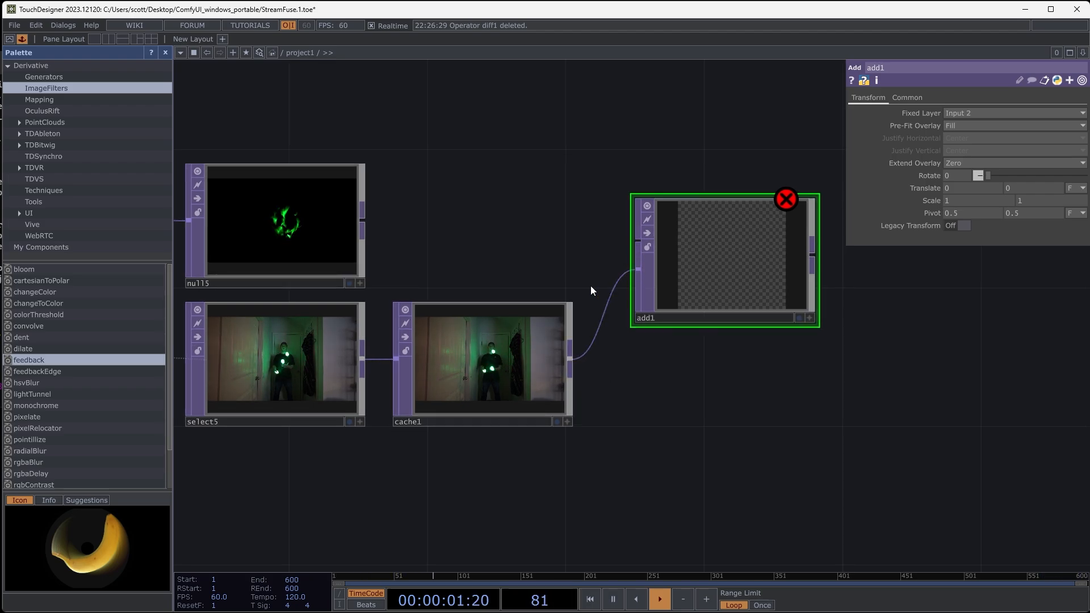
left_click_drag(363, 221, 638, 241)
scroll(682, 329, "up", 6)
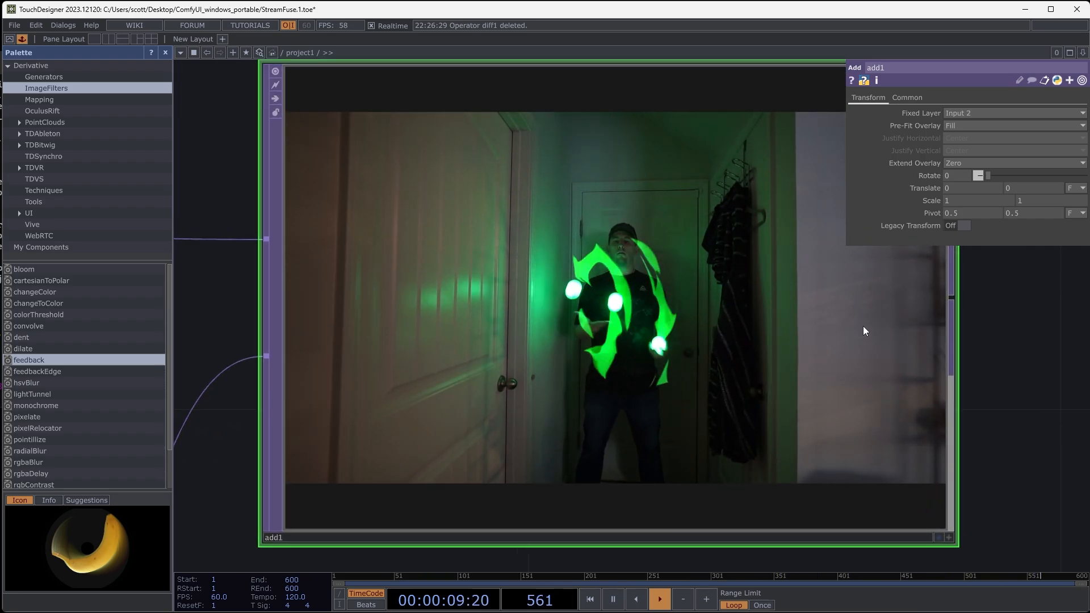
- Append a Null TOP after add1, space it clear of that node, and preview the juggling composite
left_click_drag(1004, 337, 522, 302)
scroll(527, 299, "down", 4)
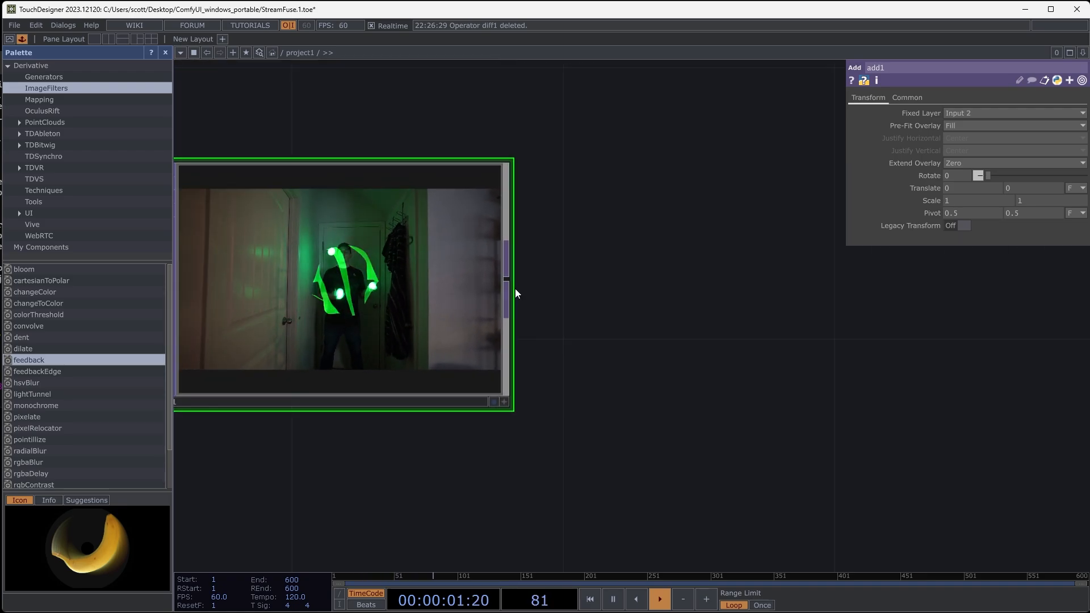
key("Tab")
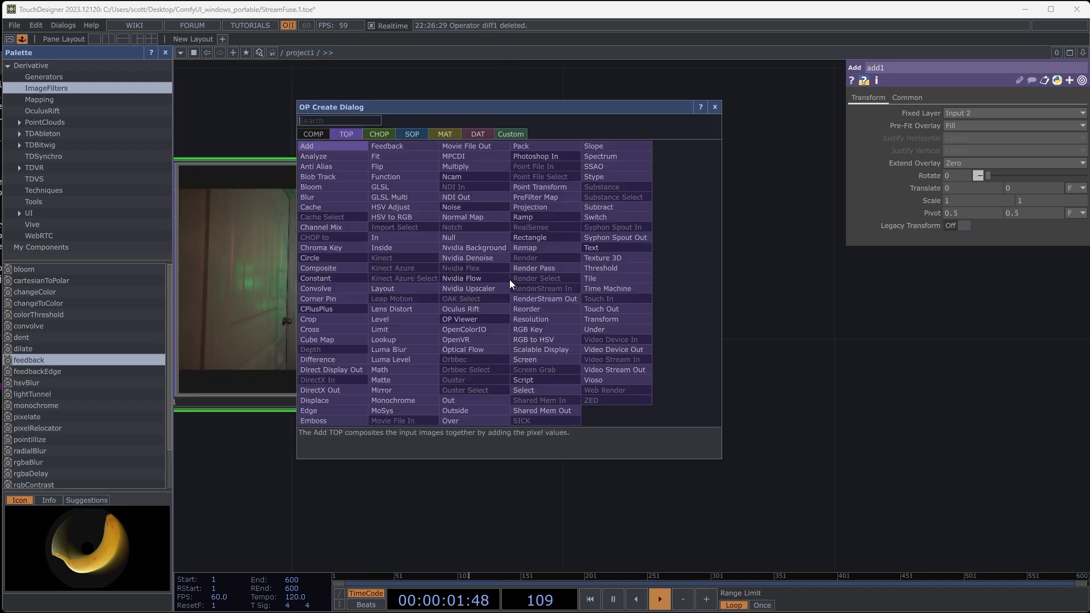
left_click(475, 236)
left_click(811, 279)
scroll(814, 460, "down", 5)
left_click_drag(784, 489, 495, 460)
left_click_drag(541, 355, 680, 355)
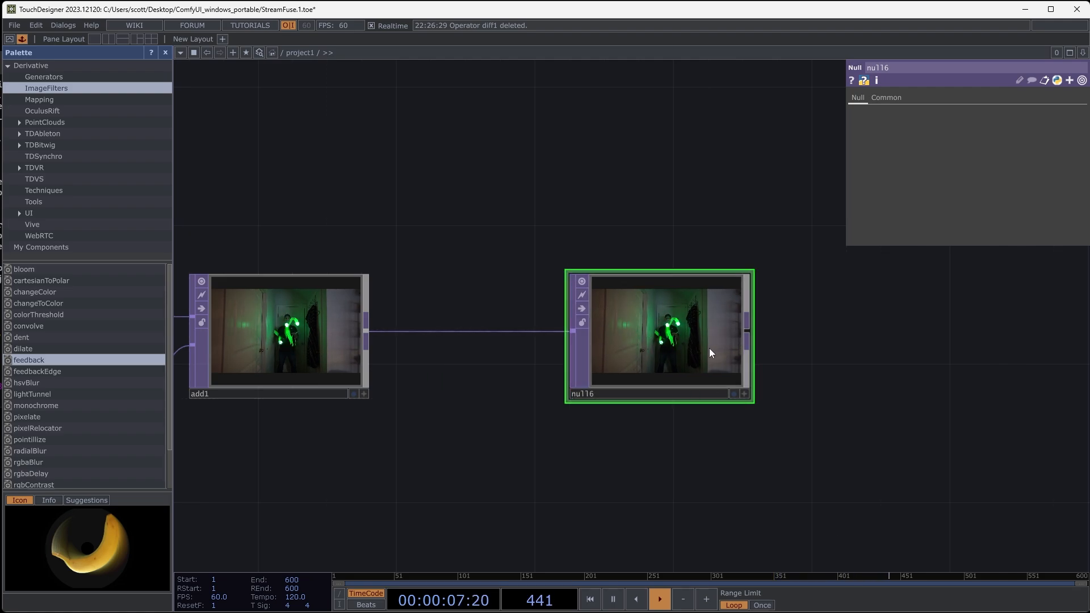
scroll(702, 336, "up", 5)
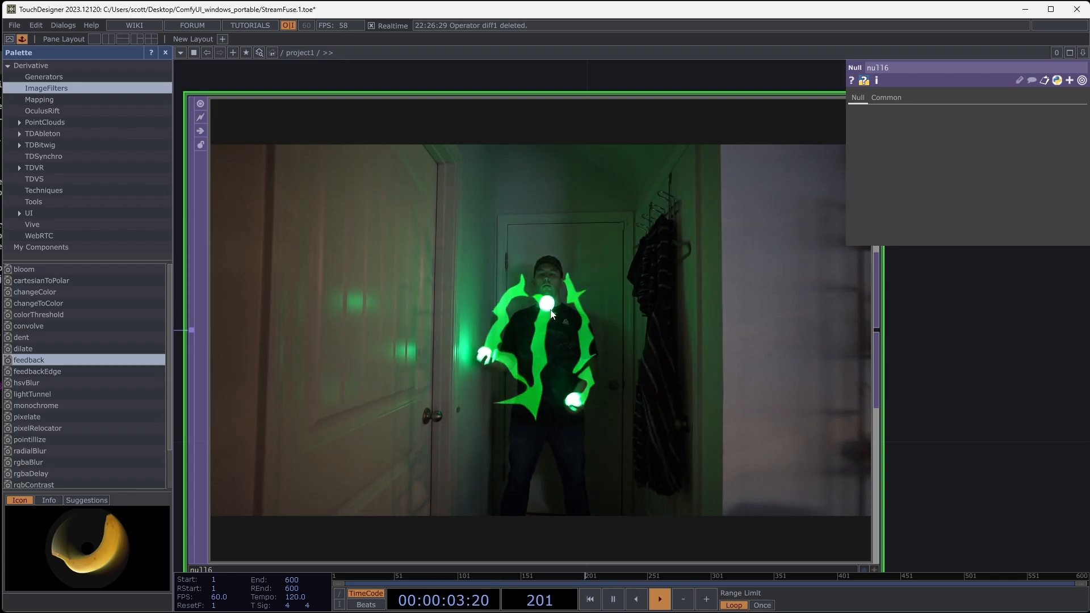
- Review the full network and StreamDiffusionTD's settings, comparing the finished juggling row with the remaining source rows
middle_click_drag(557, 356, 454, 455)
left_click_drag(518, 412, 755, 284)
left_click_drag(565, 399, 717, 377)
left_click_drag(619, 343, 664, 381)
left_click_drag(650, 331, 647, 359)
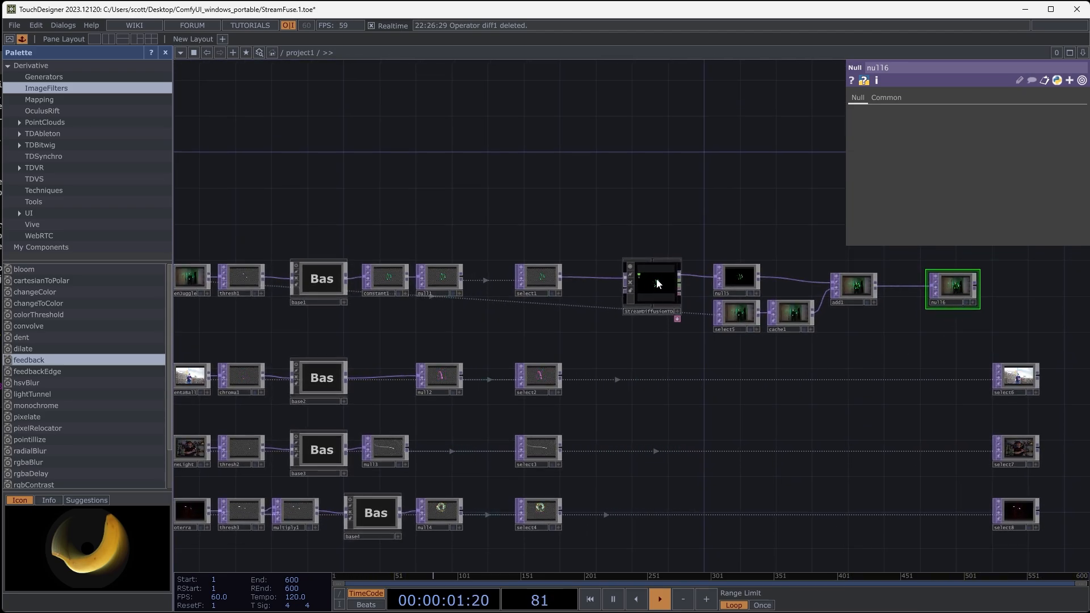
scroll(657, 284, "up", 8)
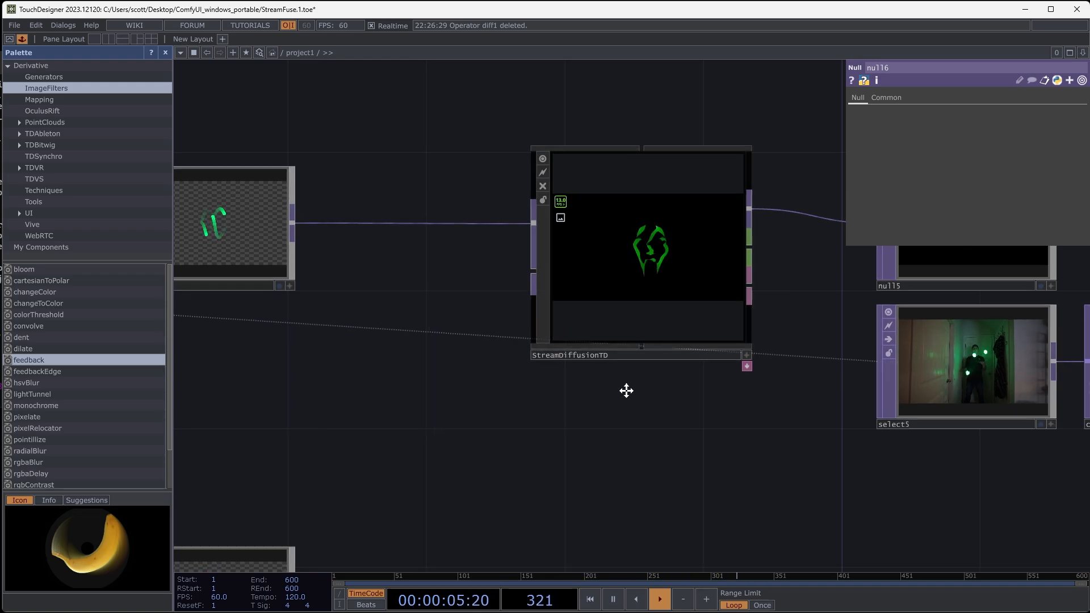
left_click_drag(625, 389, 554, 298)
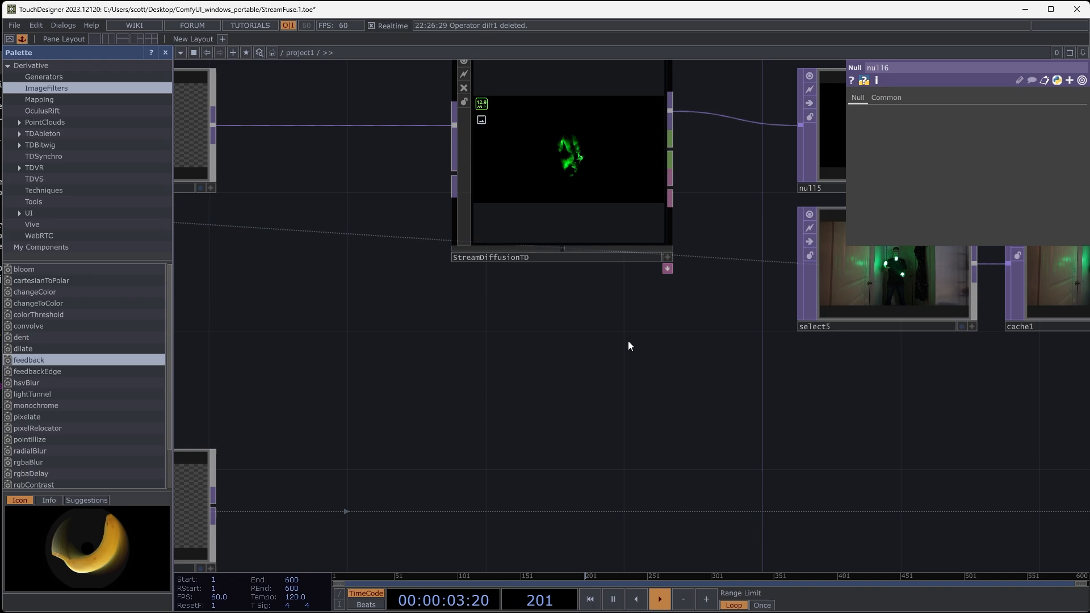
scroll(597, 298, "down", 3)
left_click(565, 205)
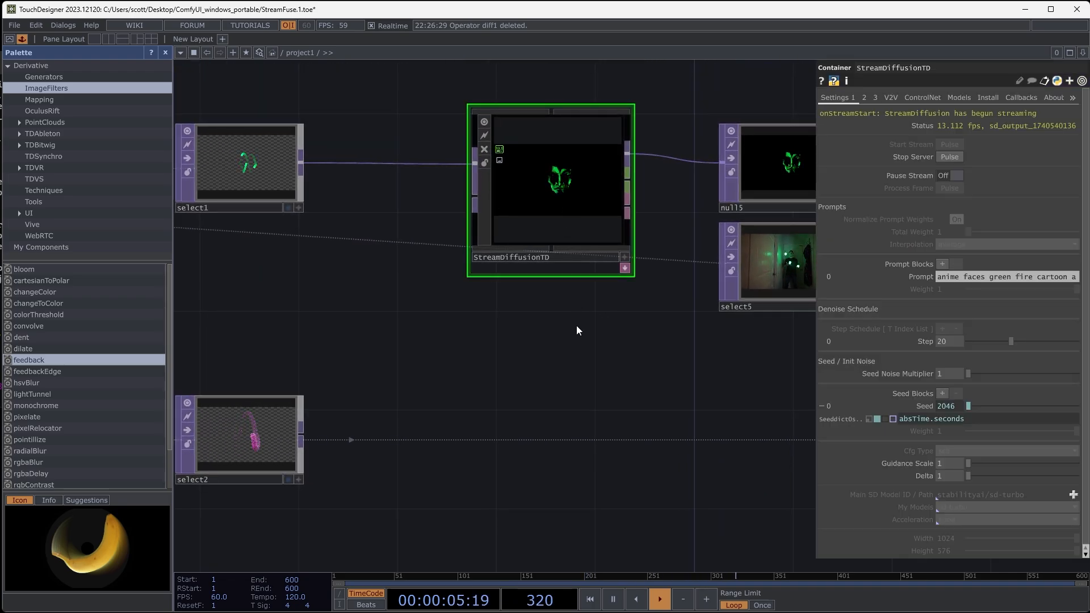
left_click_drag(567, 379, 550, 369)
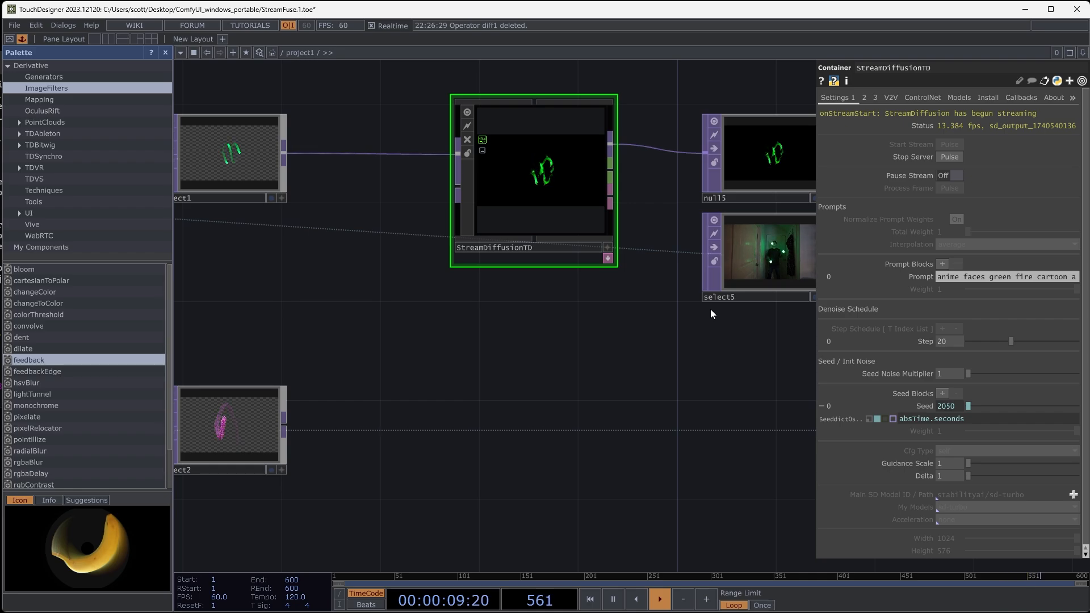
left_click_drag(641, 350, 492, 339)
scroll(569, 317, "down", 2)
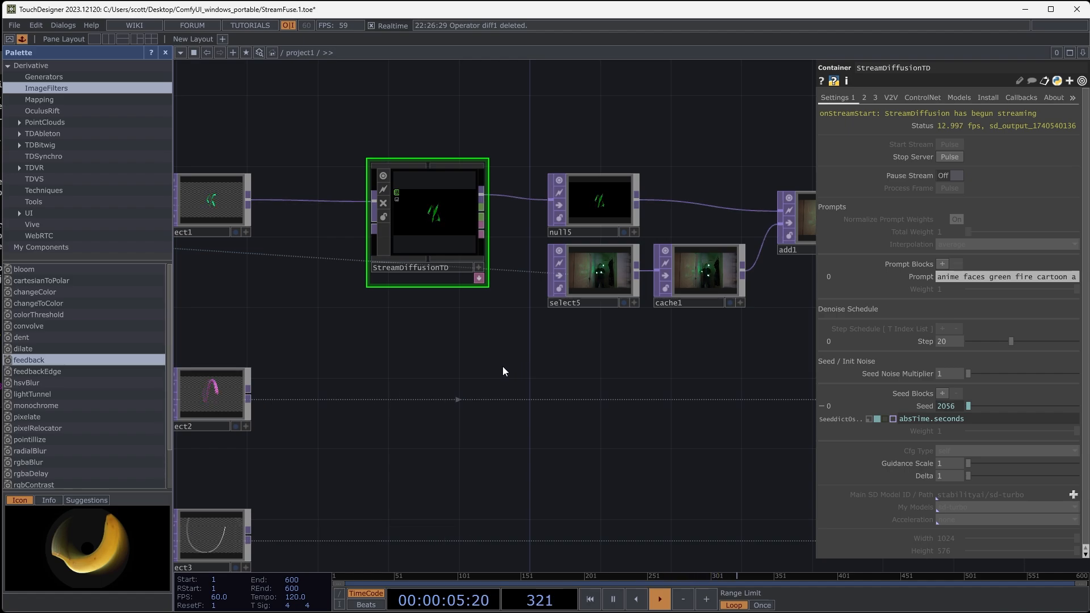
left_click_drag(503, 367, 681, 350)
left_click_drag(604, 364, 554, 358)
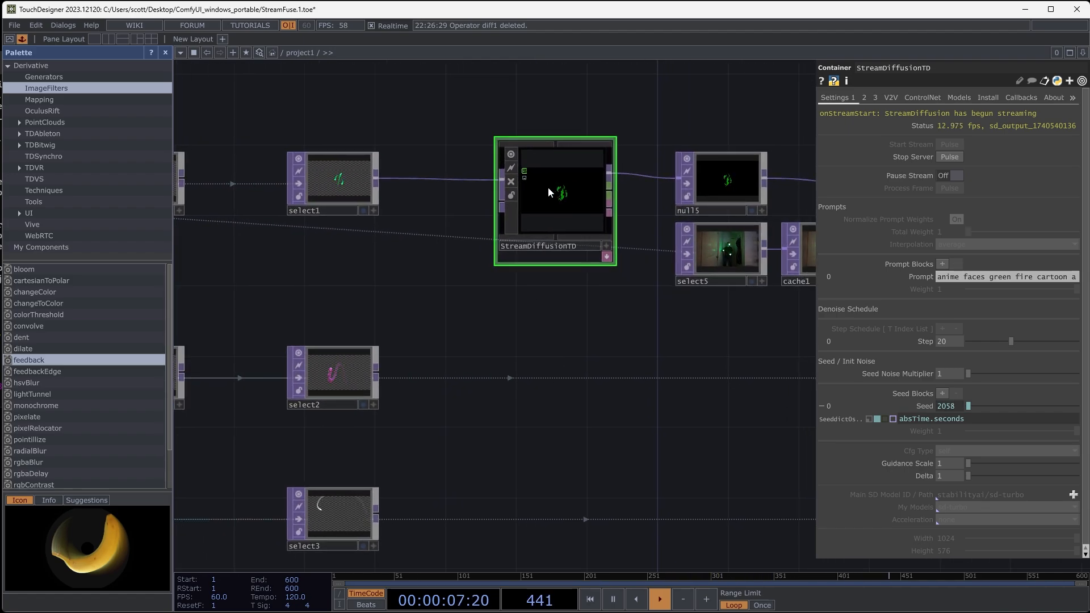
- Disconnect StreamDiffusionTD from select1 and null5 and move it down to the select2 row
right_click(449, 179)
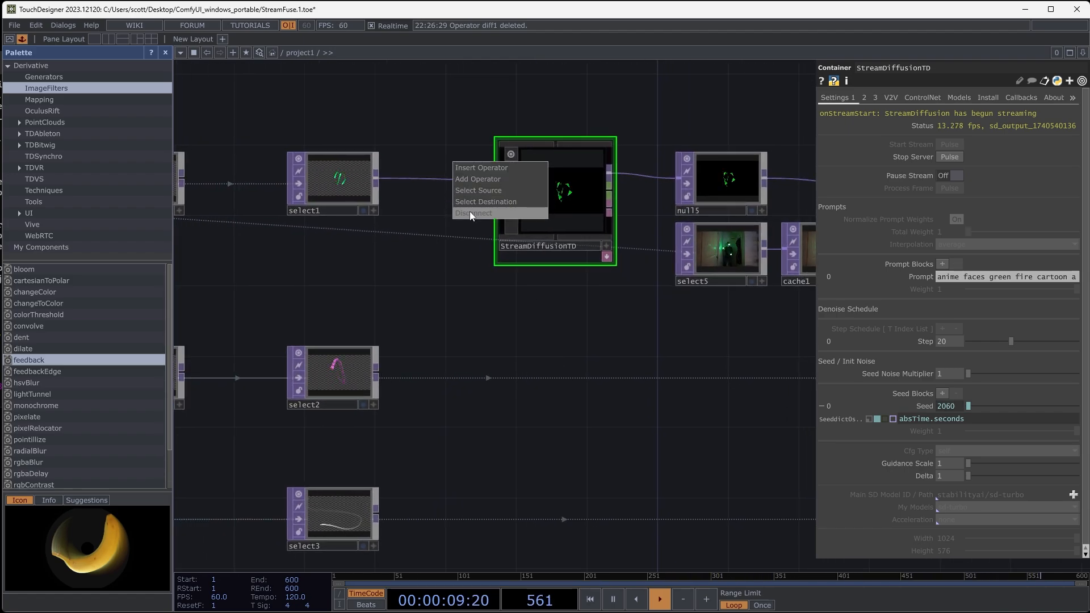
left_click(468, 211)
right_click(635, 175)
left_click(655, 203)
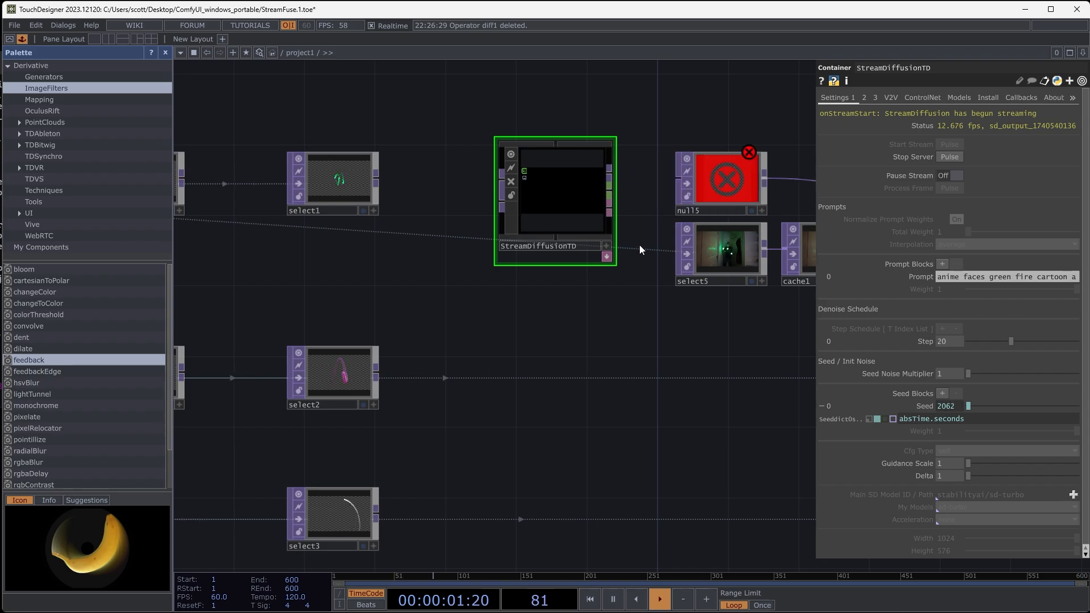
left_click_drag(565, 189, 566, 383)
- Inspect the magenta trail in select2, connect it to StreamDiffusionTD's first input, and view the stylized result
middle_click_drag(423, 402, 475, 395)
scroll(386, 340, "up", 5)
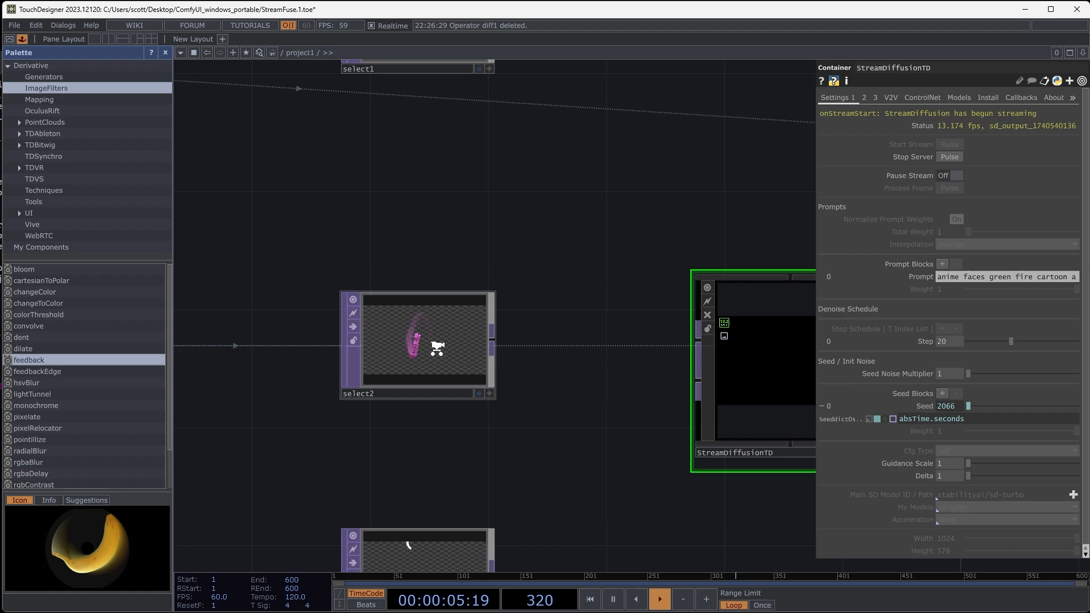
scroll(407, 345, "up", 4)
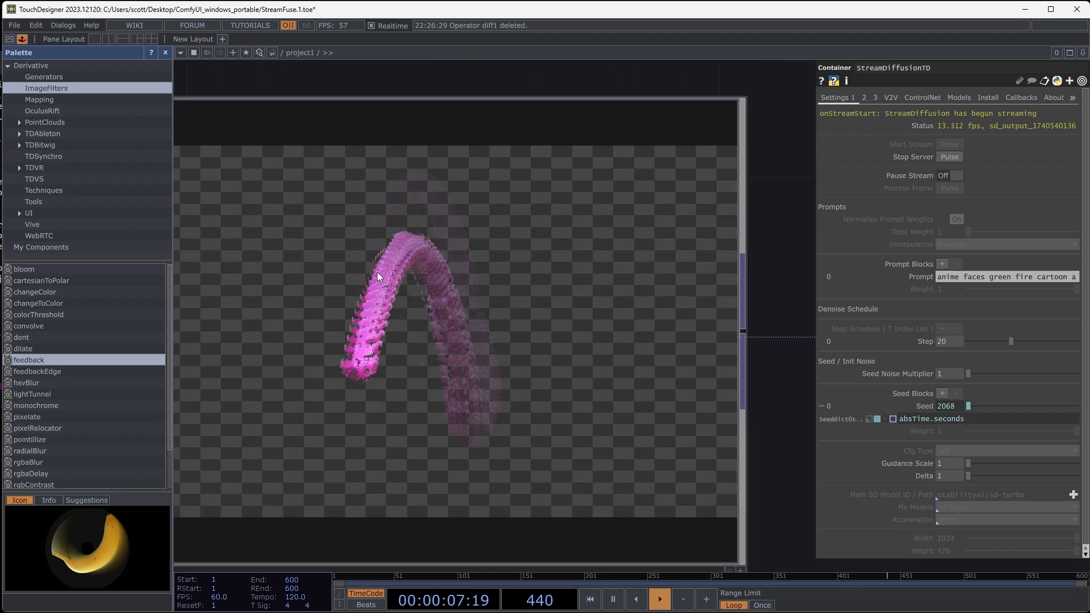
scroll(375, 272, "down", 4)
left_click_drag(750, 249, 452, 238)
left_click_drag(420, 383, 326, 353)
scroll(337, 355, "down", 3)
left_click_drag(189, 328, 348, 326)
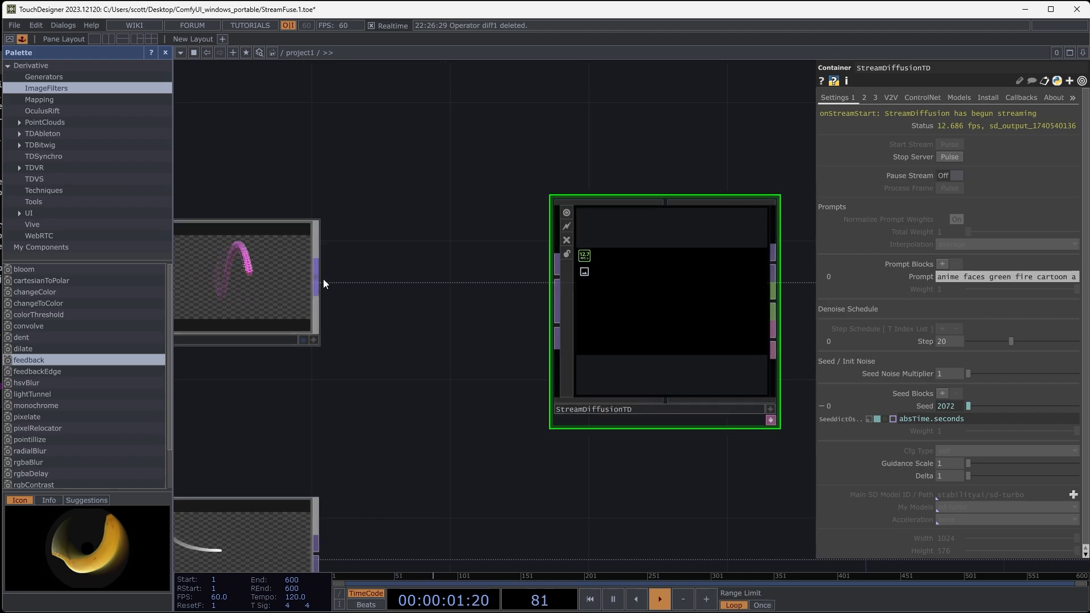
scroll(596, 300, "up", 4)
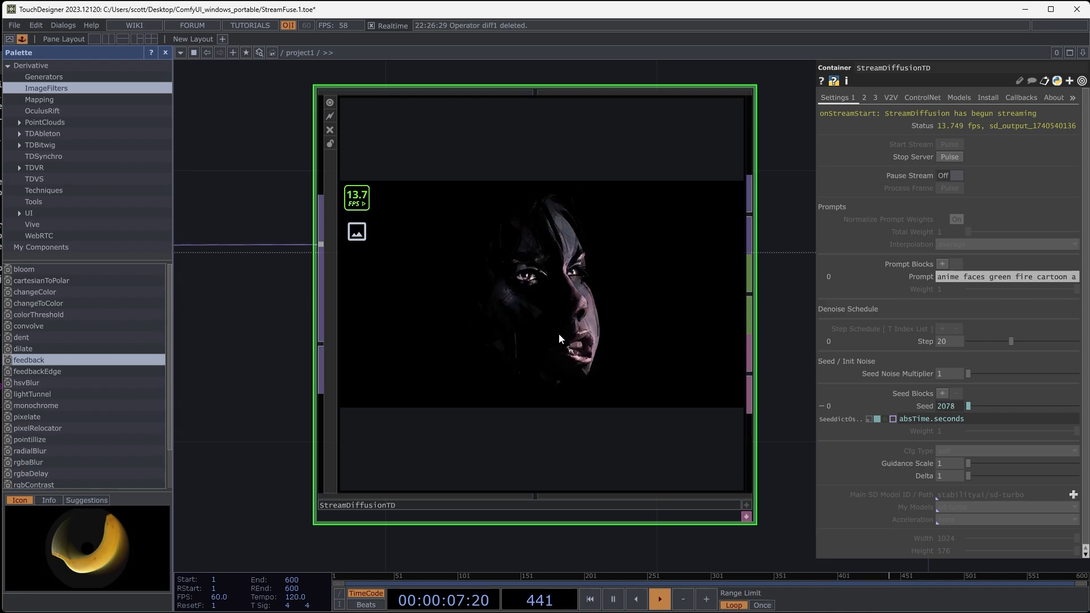
- Set StreamDiffusionTD's prompt to "magenta spheres, octane render, pbr, unreal engine" and view the stylized trail
left_click(965, 276)
type("m")
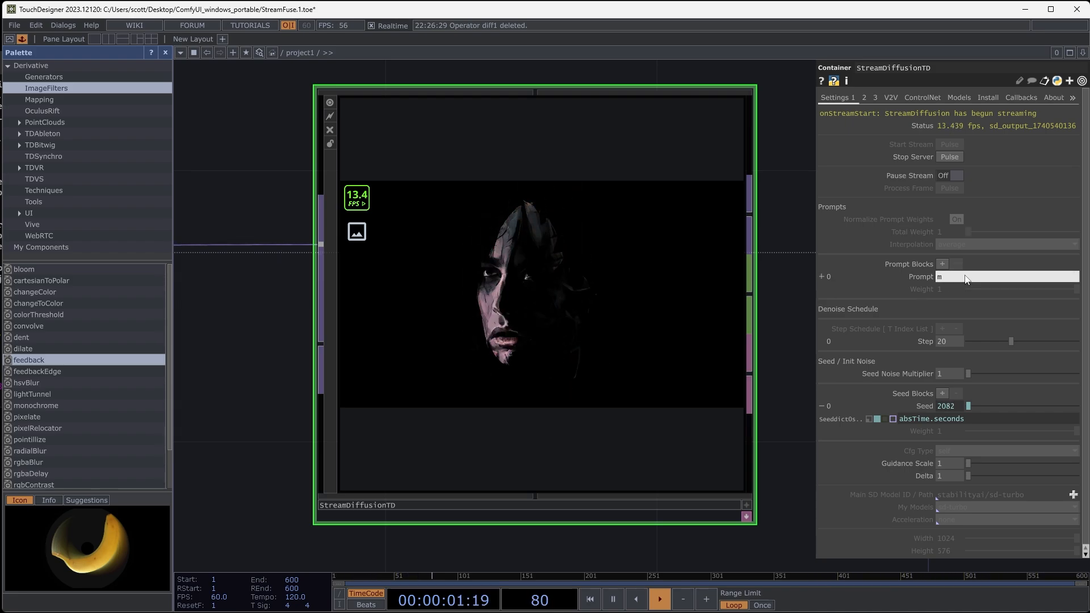
type("agen")
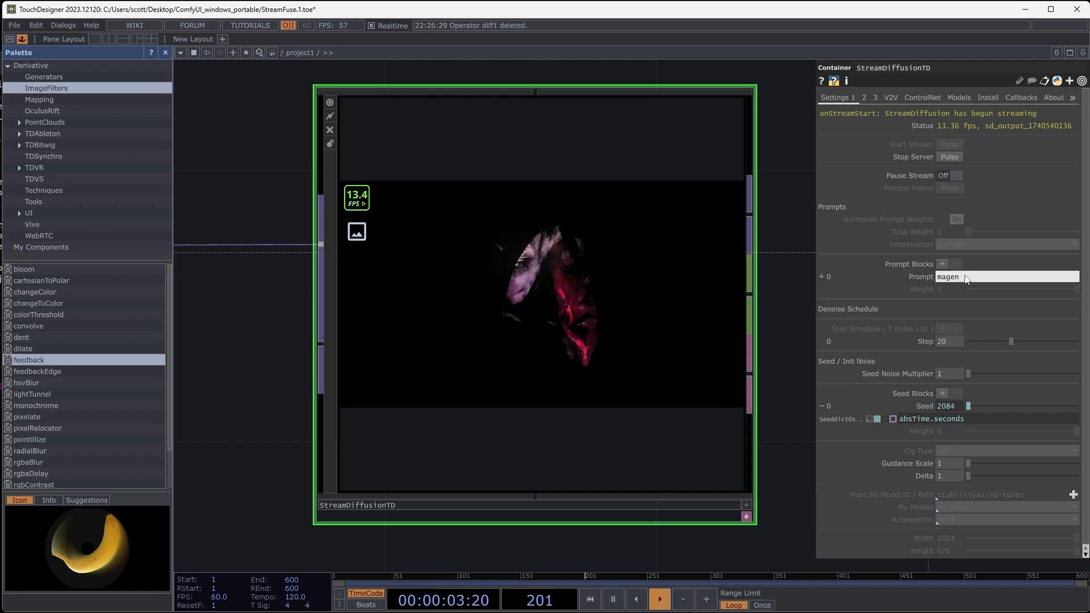
type("ta")
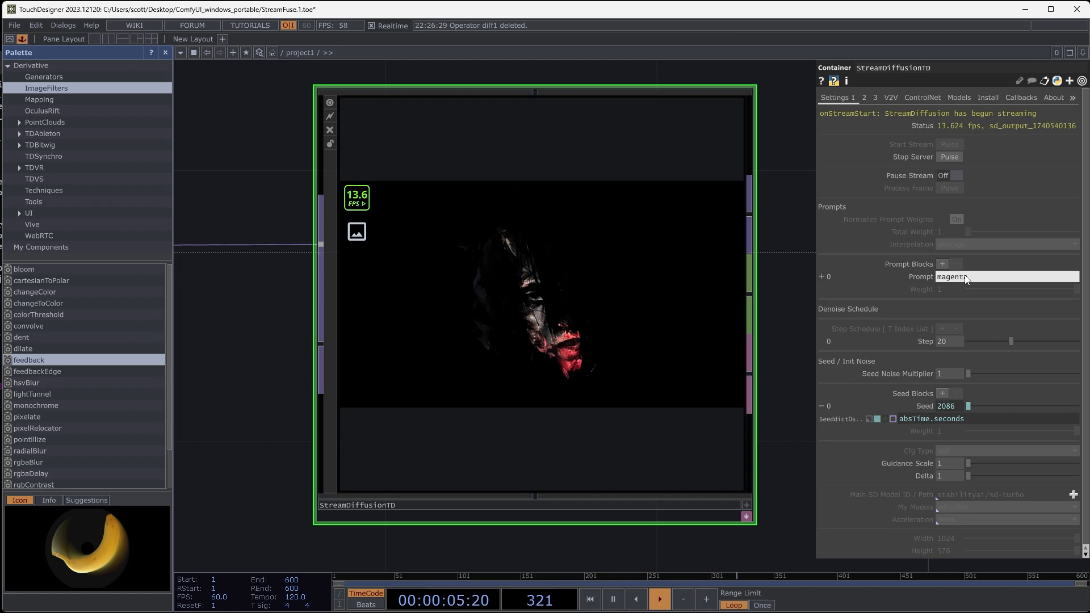
type(" sphere")
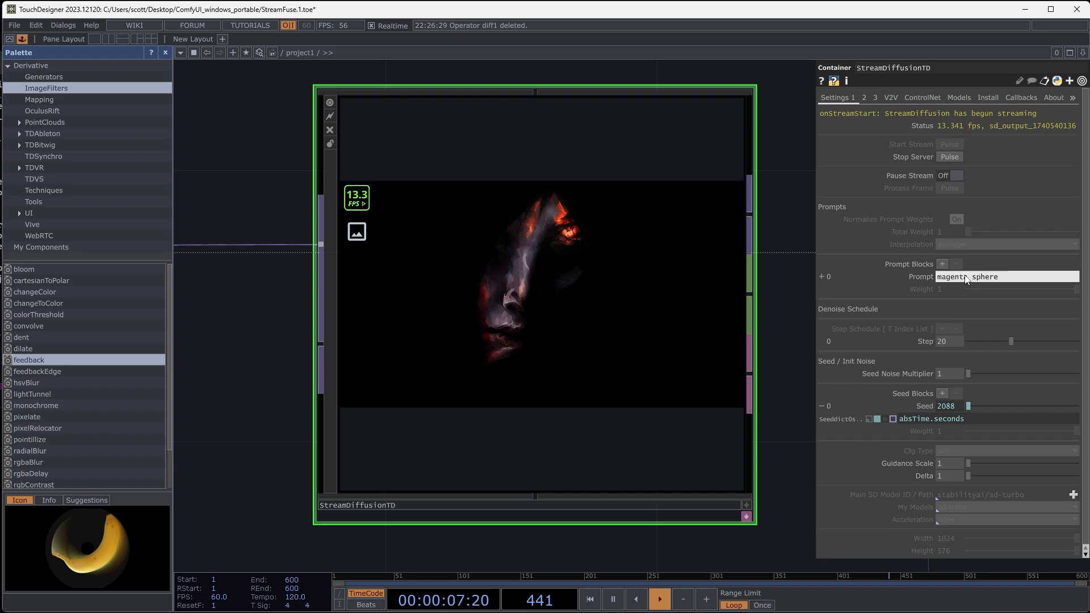
type("s, o")
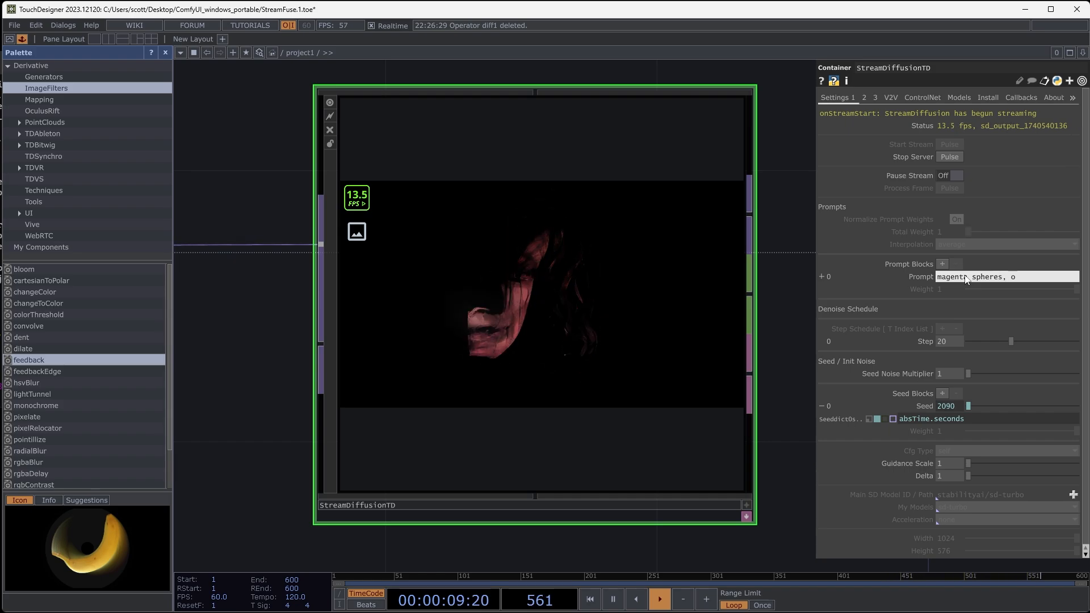
type("ctane render")
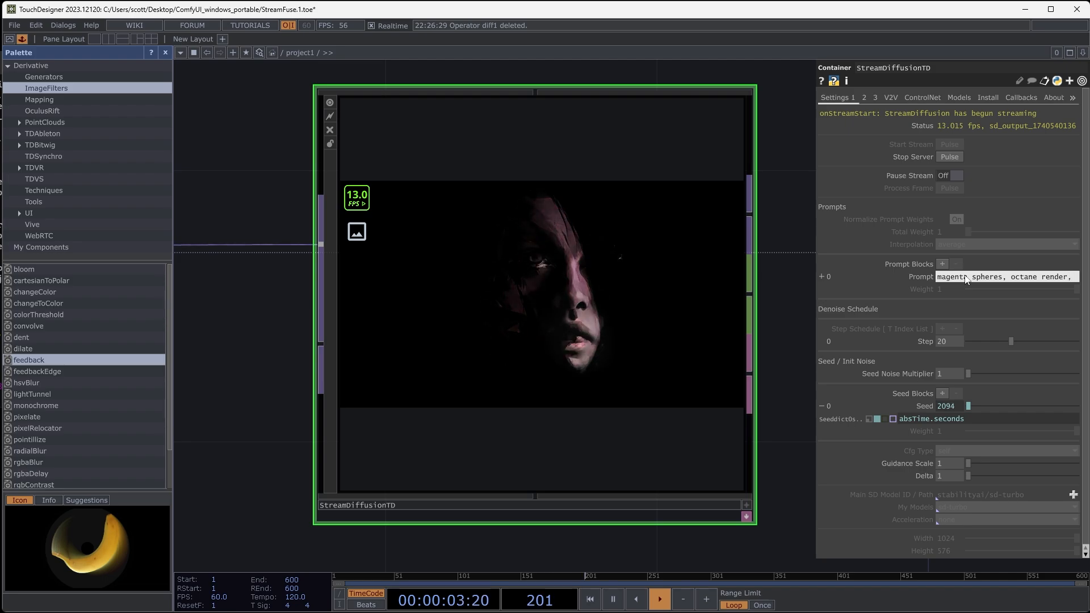
type(", ")
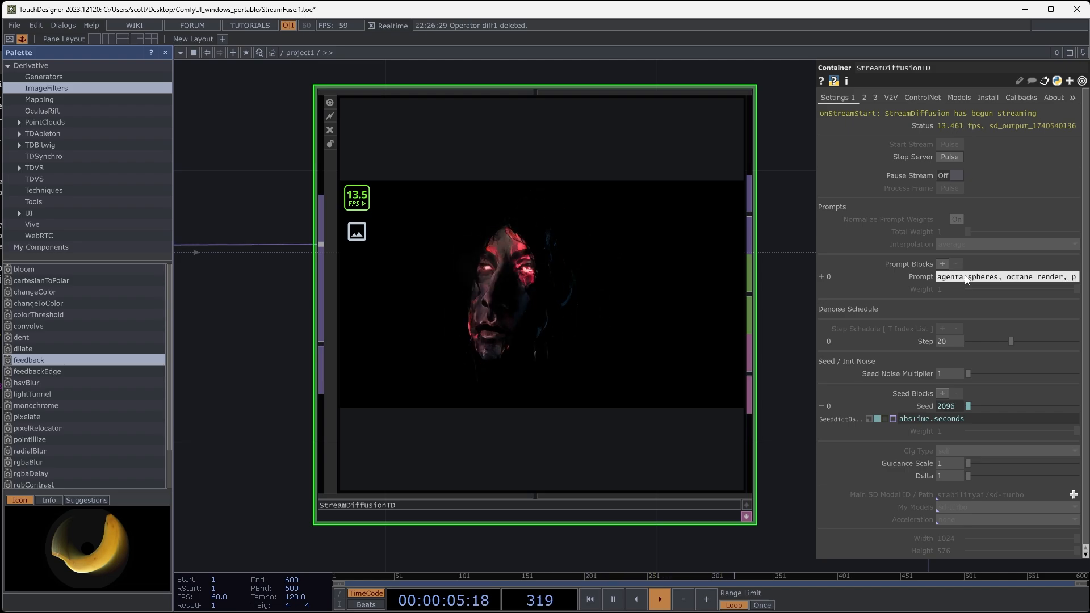
type("pbr, ")
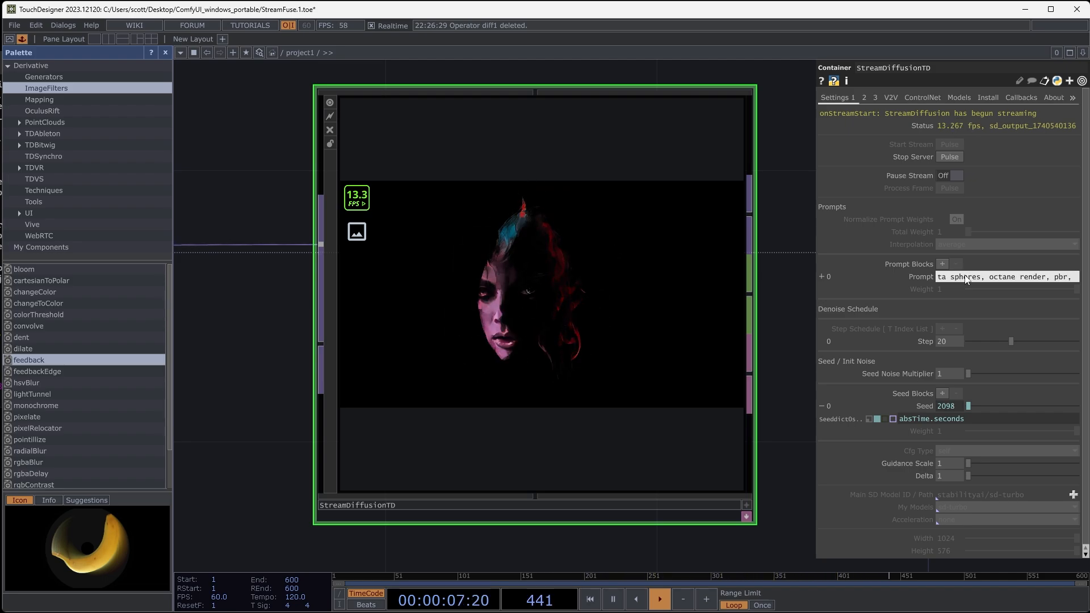
type("unreal engine")
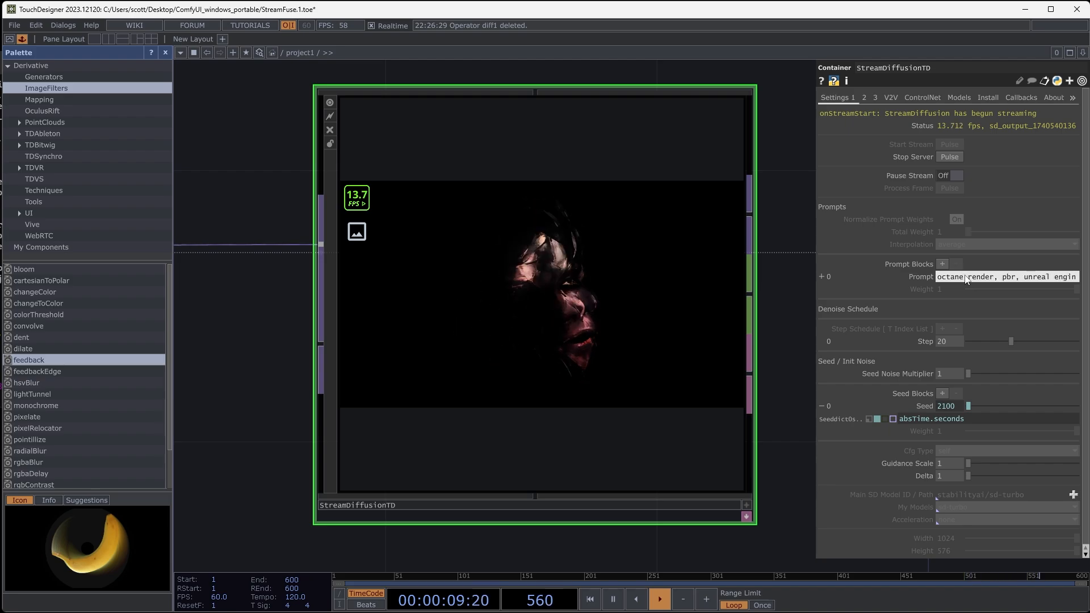
key("Return")
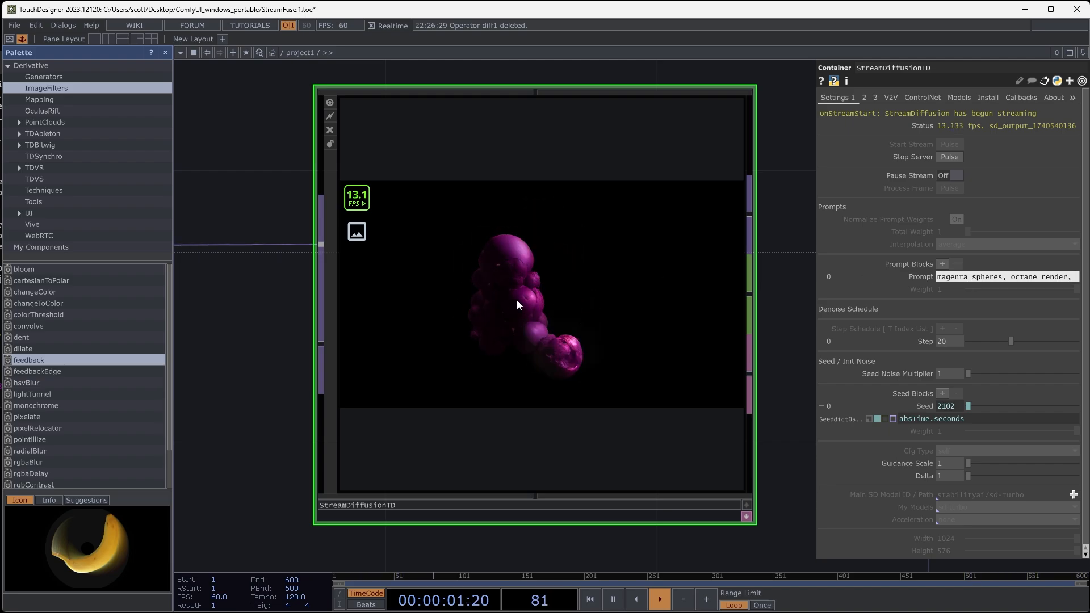
scroll(531, 297, "up", 4)
scroll(485, 287, "down", 4)
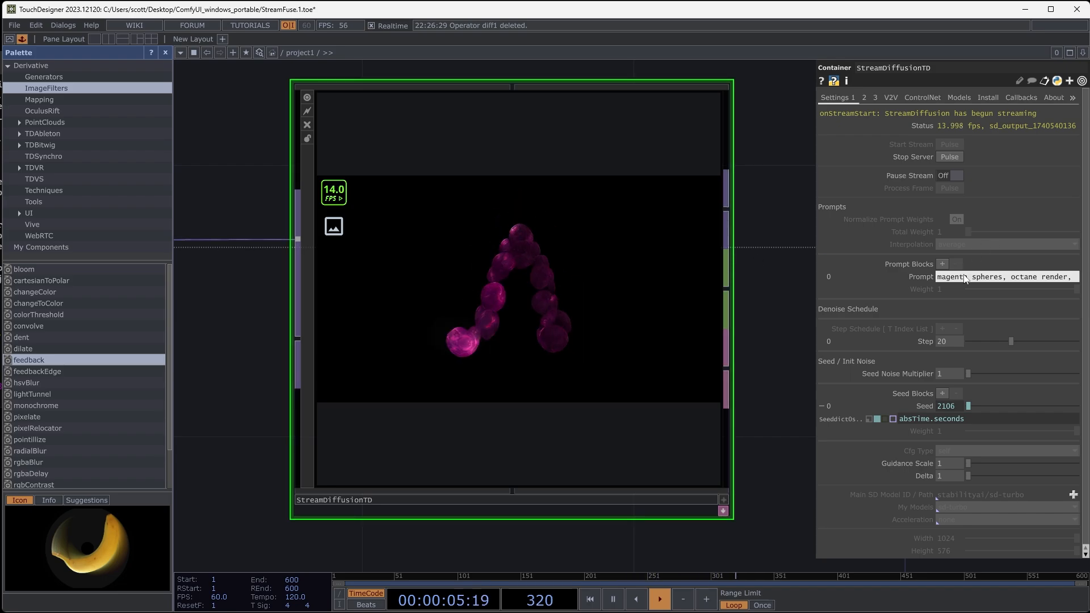
- Try StreamDiffusionTD's denoise Step at 1, set it to 25, and inspect the magenta trail
left_click_drag(1011, 342, 965, 350)
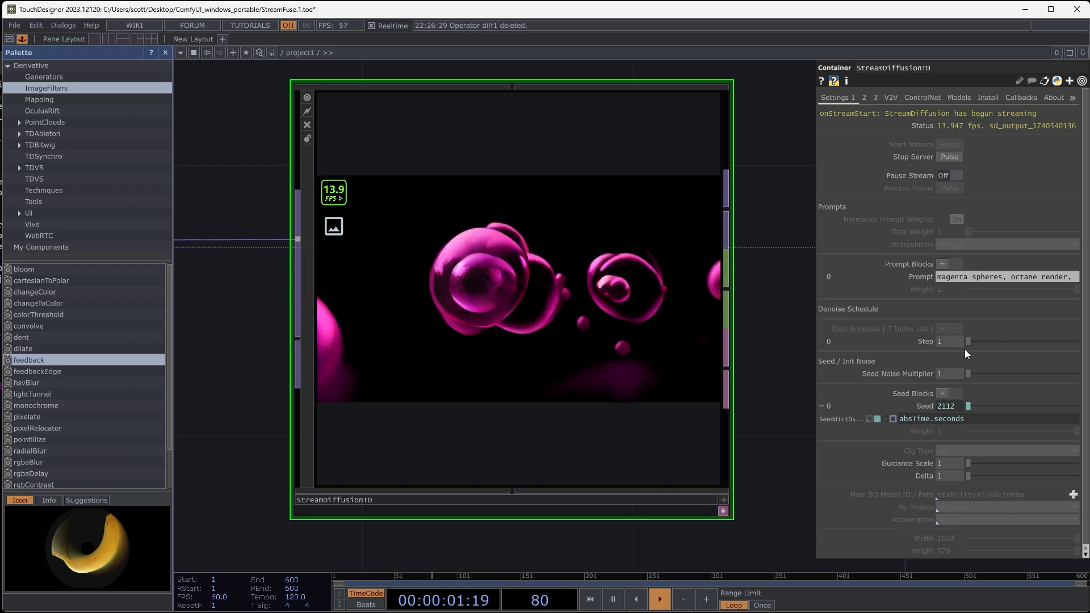
left_click_drag(965, 350, 1039, 348)
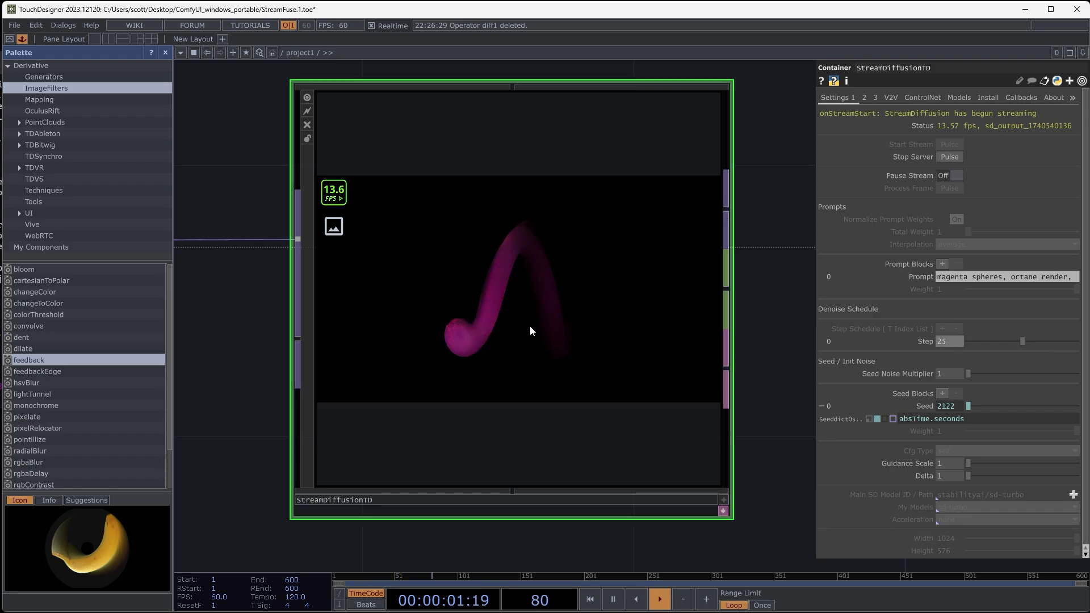
scroll(499, 282, "down", 4)
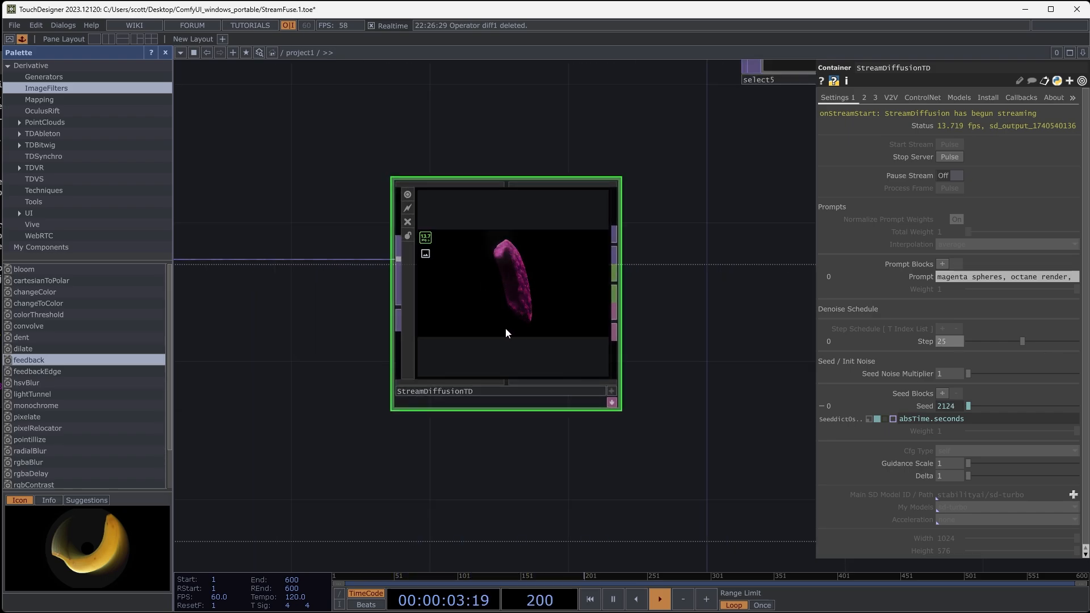
scroll(546, 311, "up", 4)
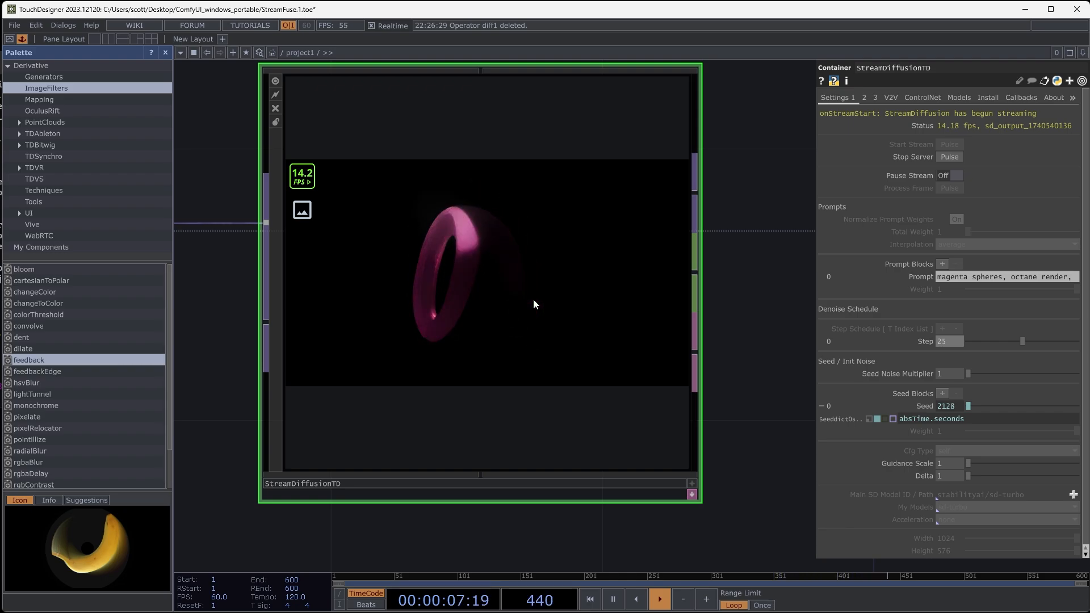
scroll(533, 299, "down", 6)
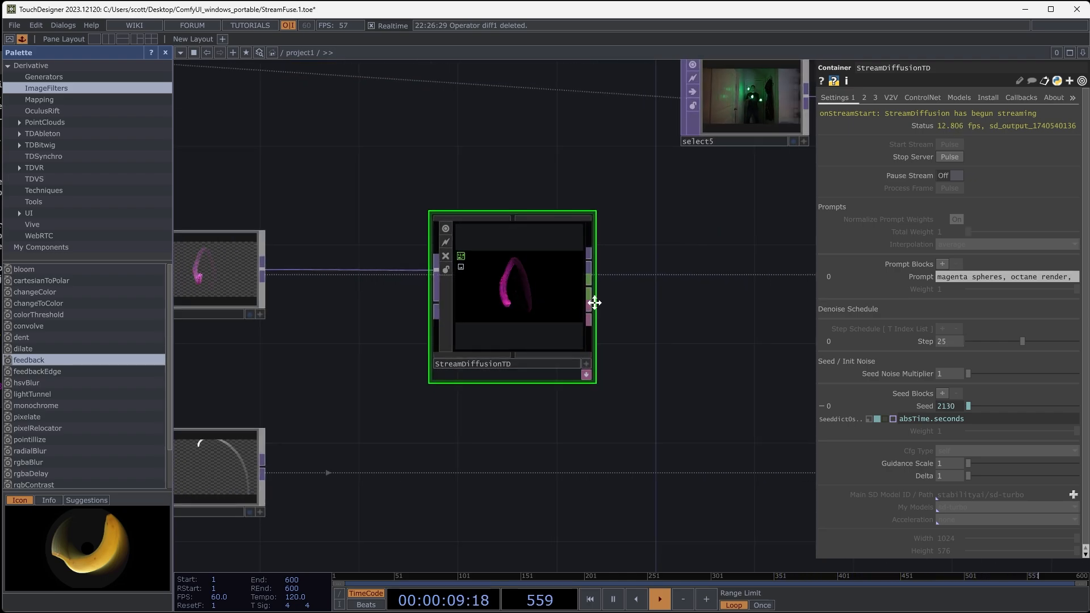
- Add a Chroma Key TOP beside StreamDiffusionTD and feed it from StreamDiffusionTD's first output
mouse_move(577, 305)
left_mouse_down()
mouse_move(548, 303)
mouse_move(581, 302)
left_mouse_up()
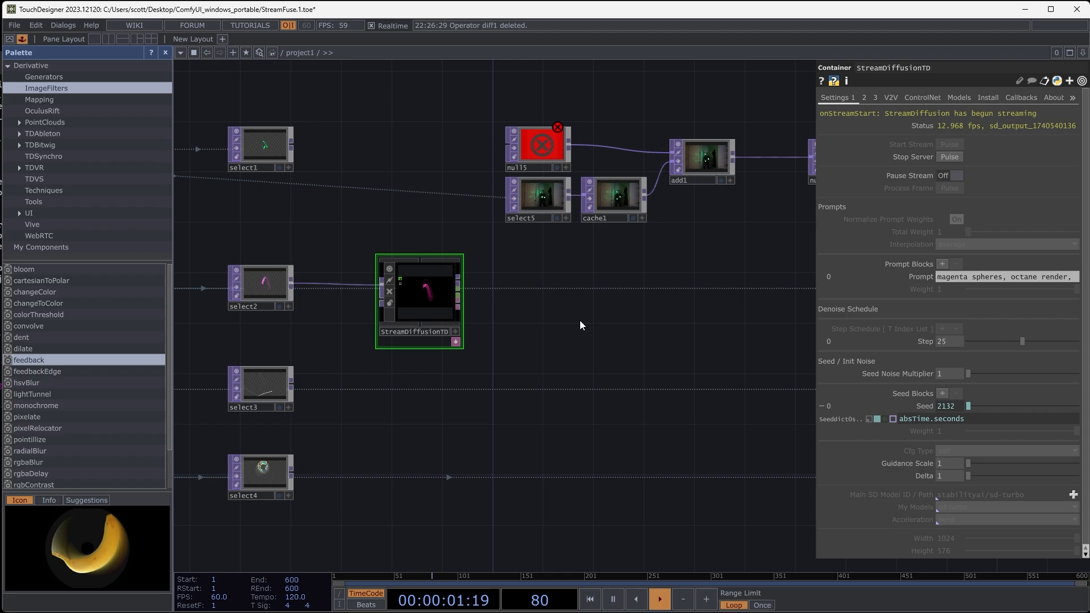
scroll(499, 314, "up", 4)
scroll(522, 309, "up", 3)
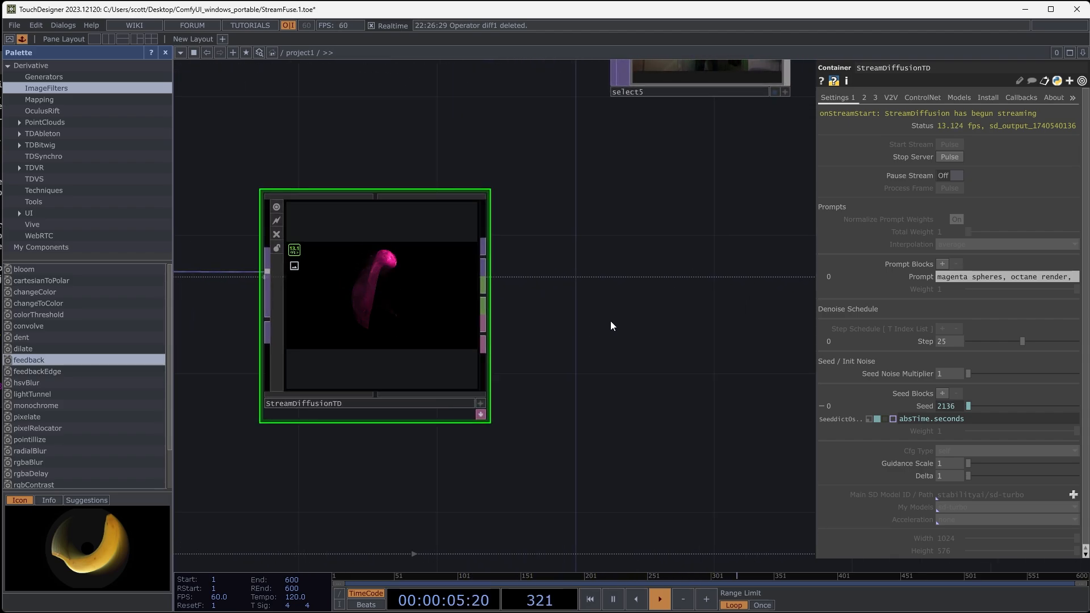
right_click(594, 318)
left_click(646, 203)
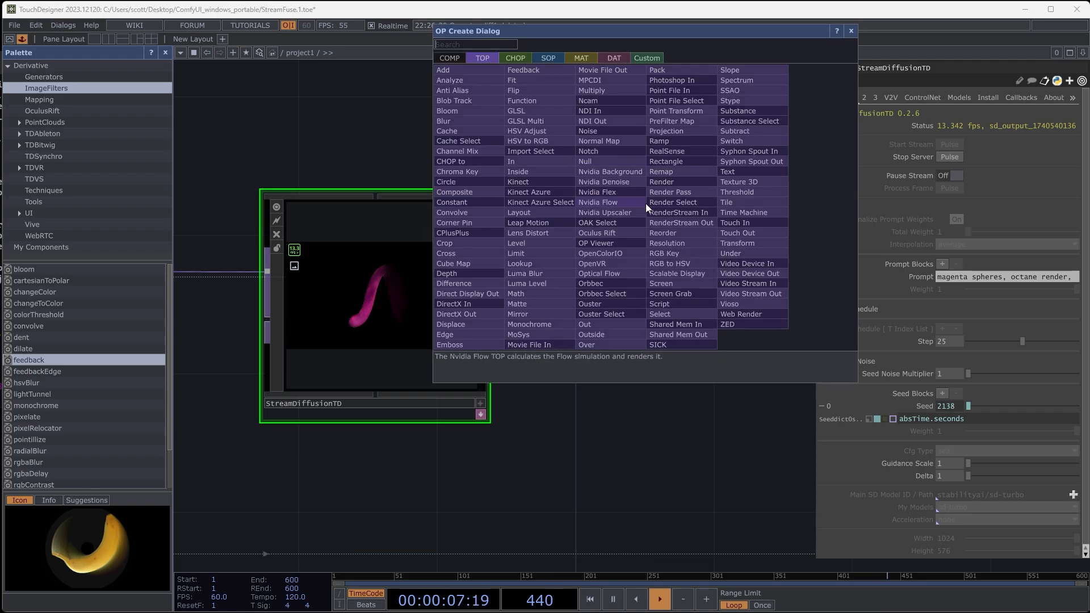
left_click(471, 171)
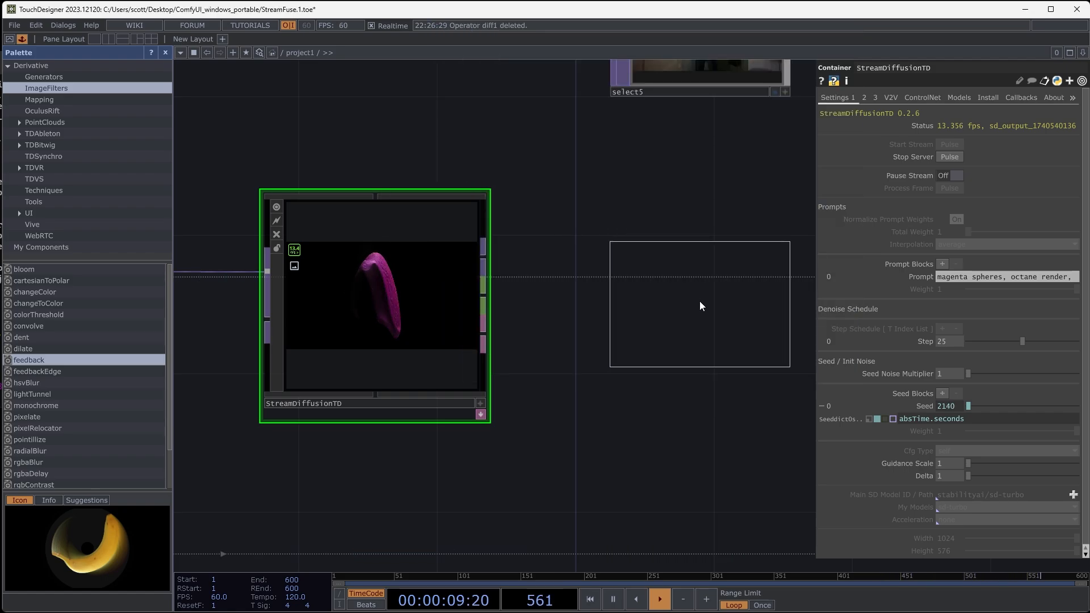
left_click(687, 280)
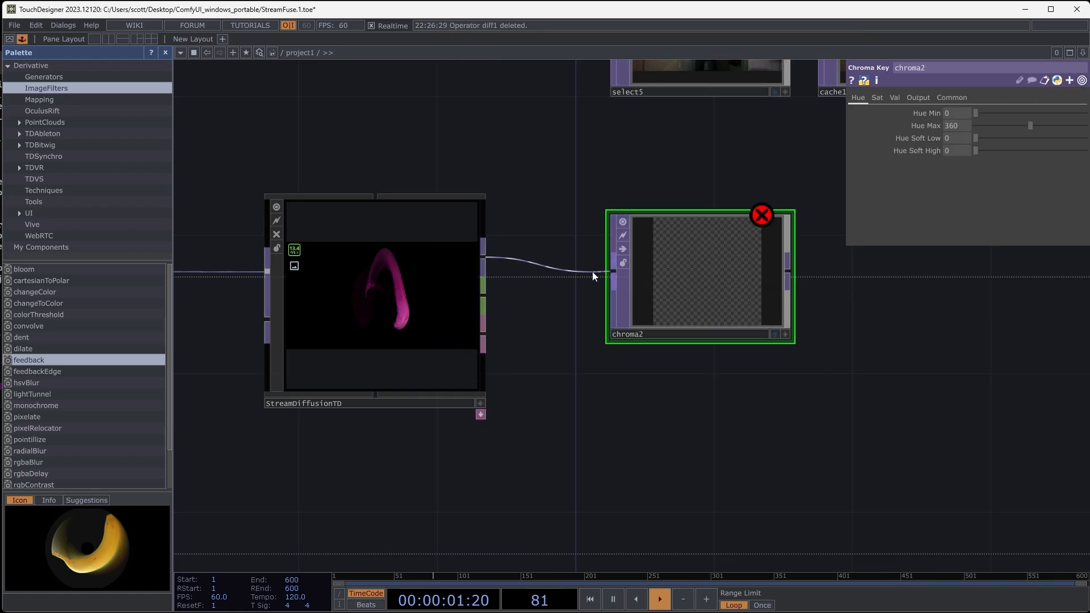
left_click(612, 273)
- Key out the black background in chroma2 by raising Val Min to 0.104, and check the cutout
scroll(703, 282, "up", 3)
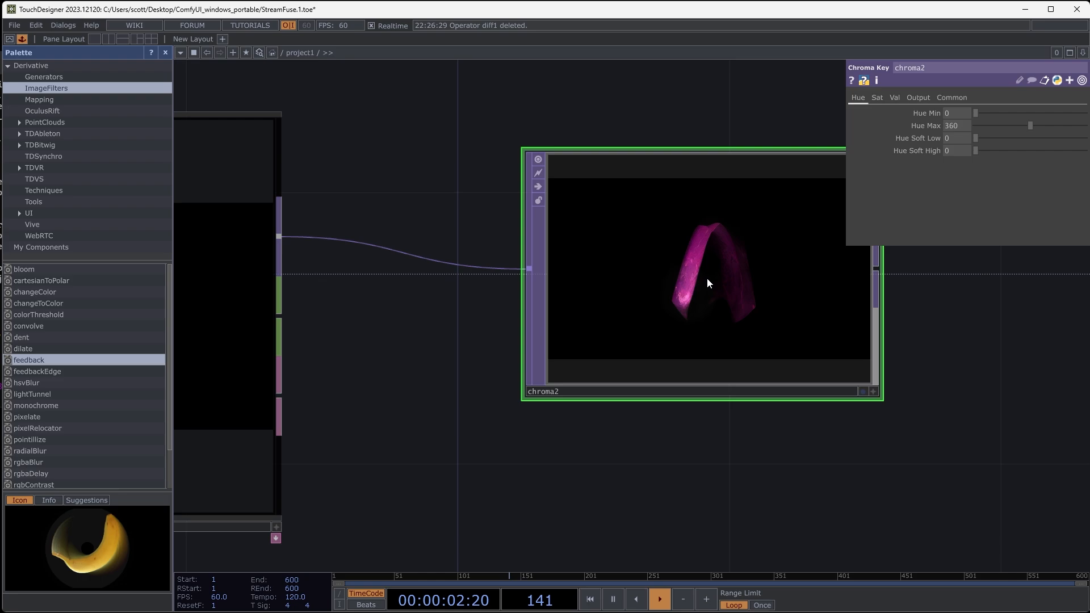
left_click(895, 97)
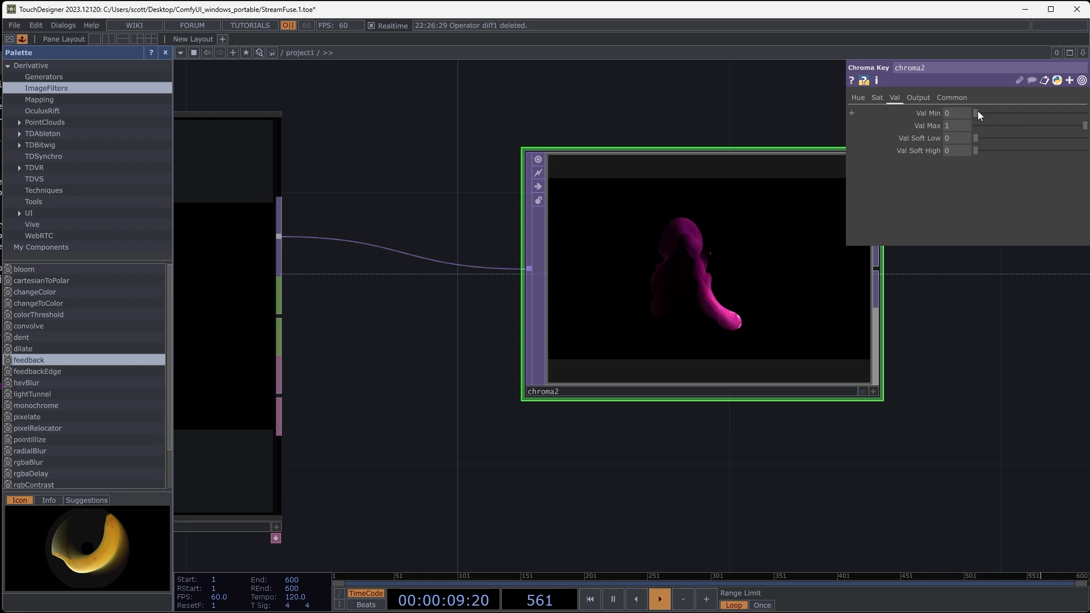
left_click_drag(978, 112, 982, 113)
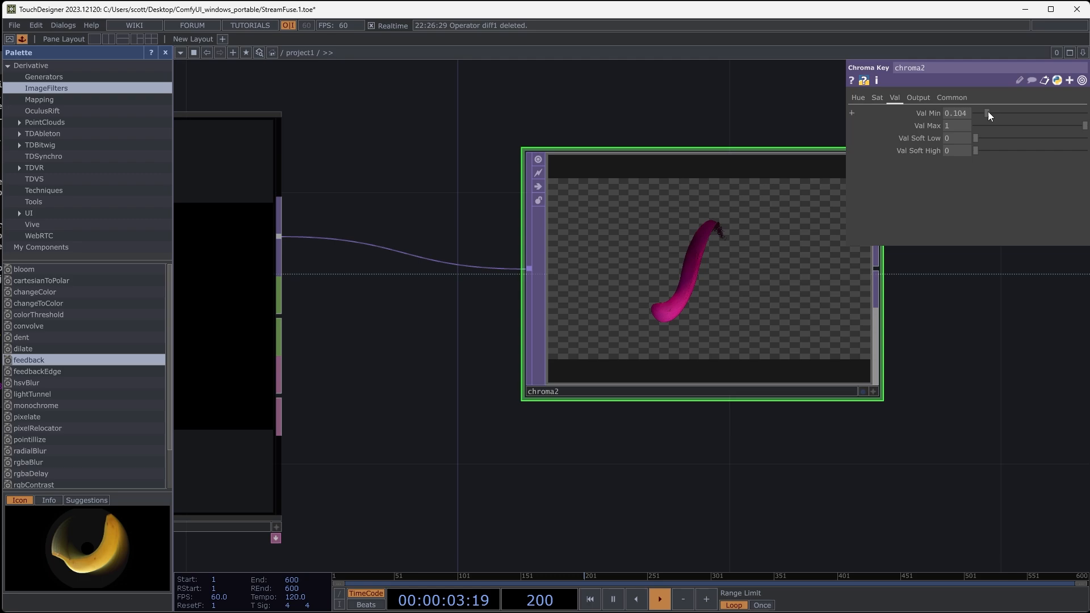
left_click_drag(931, 325, 782, 326)
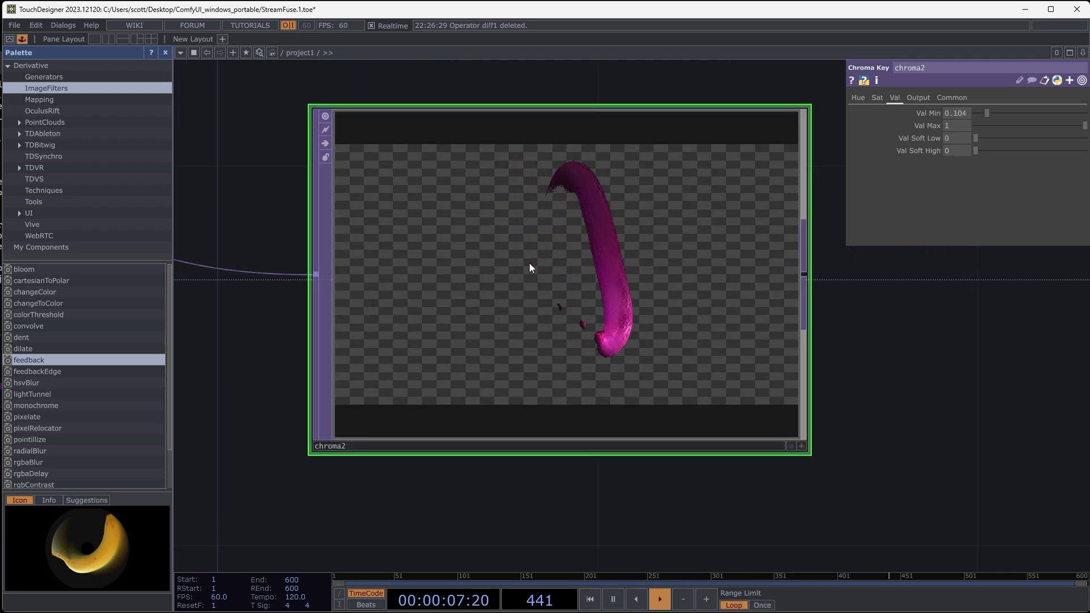
- Move select6, the original ball-juggling clip, directly below chroma2
scroll(529, 263, "down", 3)
scroll(529, 264, "down", 3)
left_click_drag(688, 299, 546, 328)
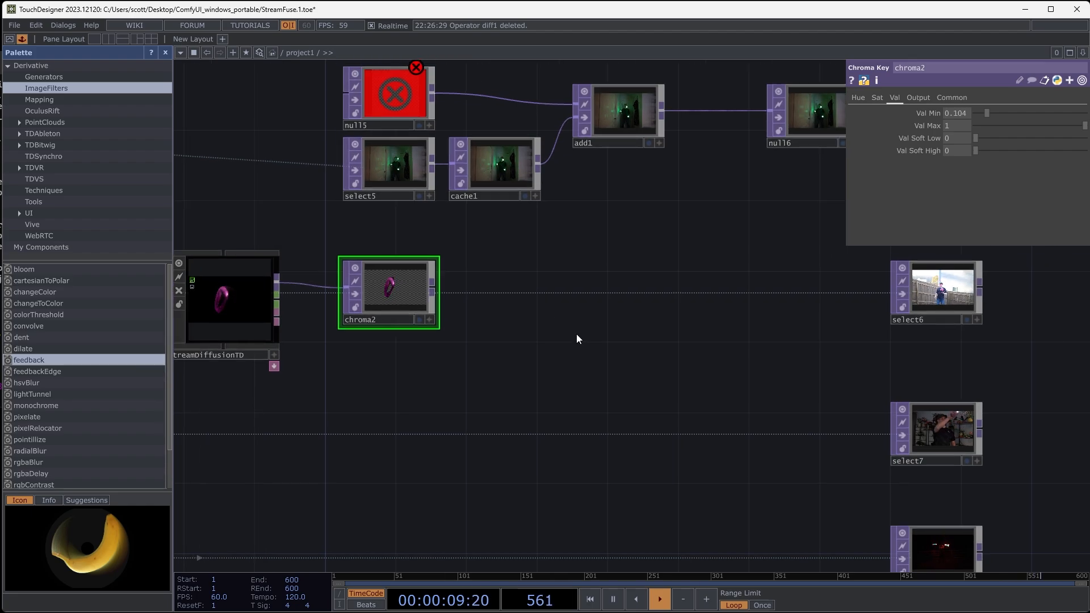
right_click(561, 345)
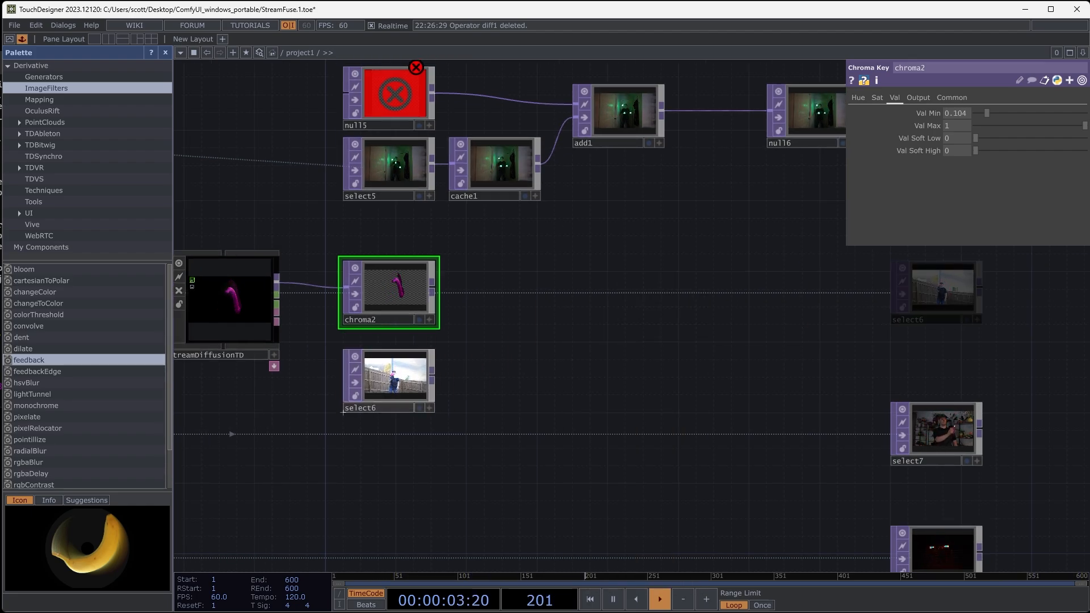
scroll(461, 372, "up", 3)
left_click_drag(444, 365, 546, 340)
scroll(480, 324, "up", 3)
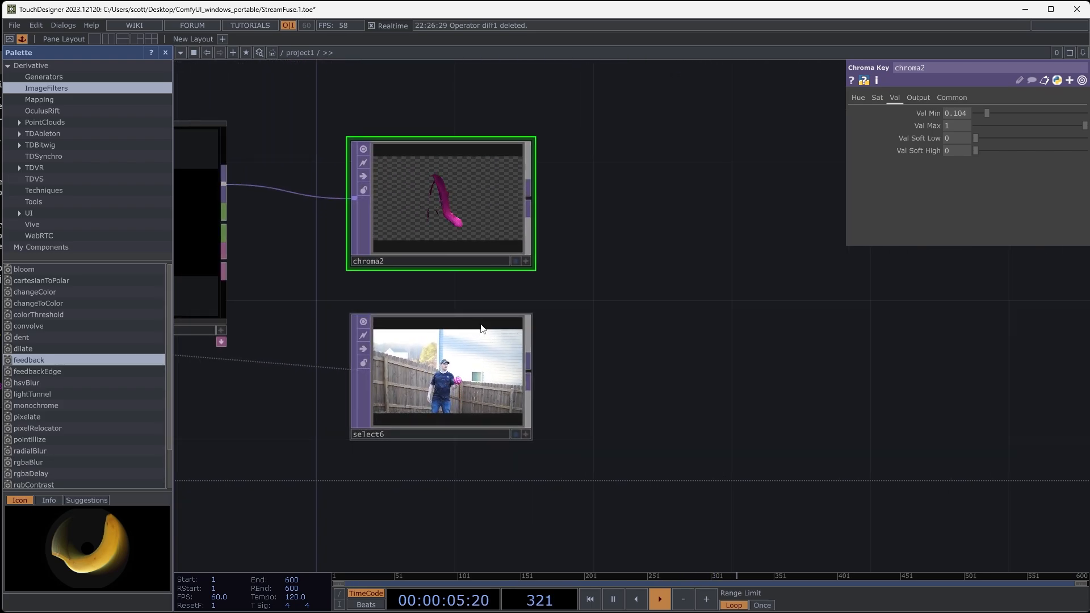
- Add an Over TOP, wire chroma2 to its first input and select6 to its second, and inspect the composite
left_click_drag(737, 356, 565, 389)
right_click(602, 327)
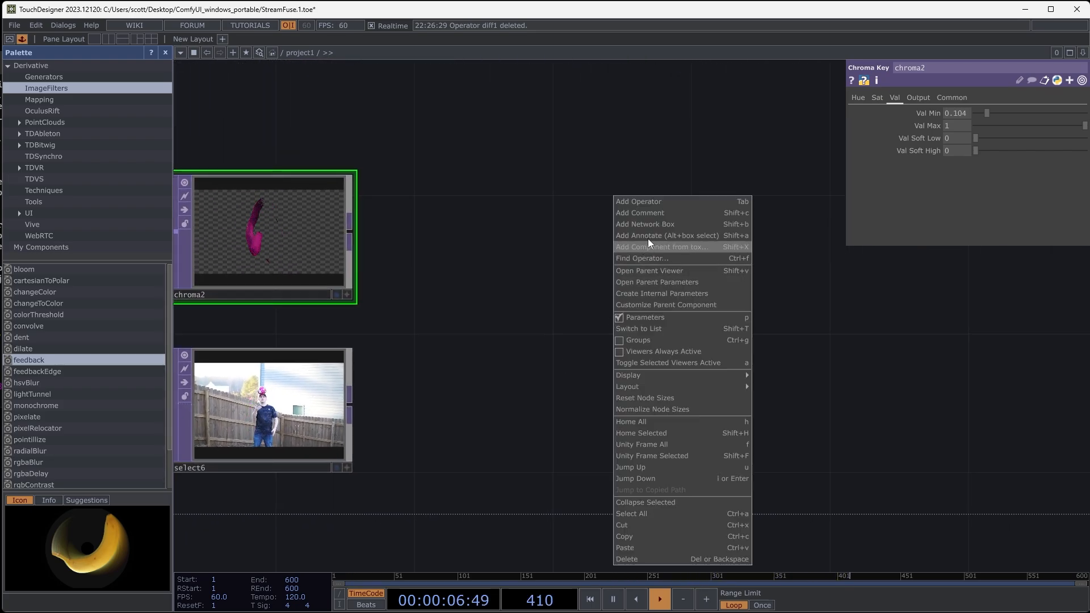
left_click(653, 203)
left_click(596, 345)
left_click(636, 341)
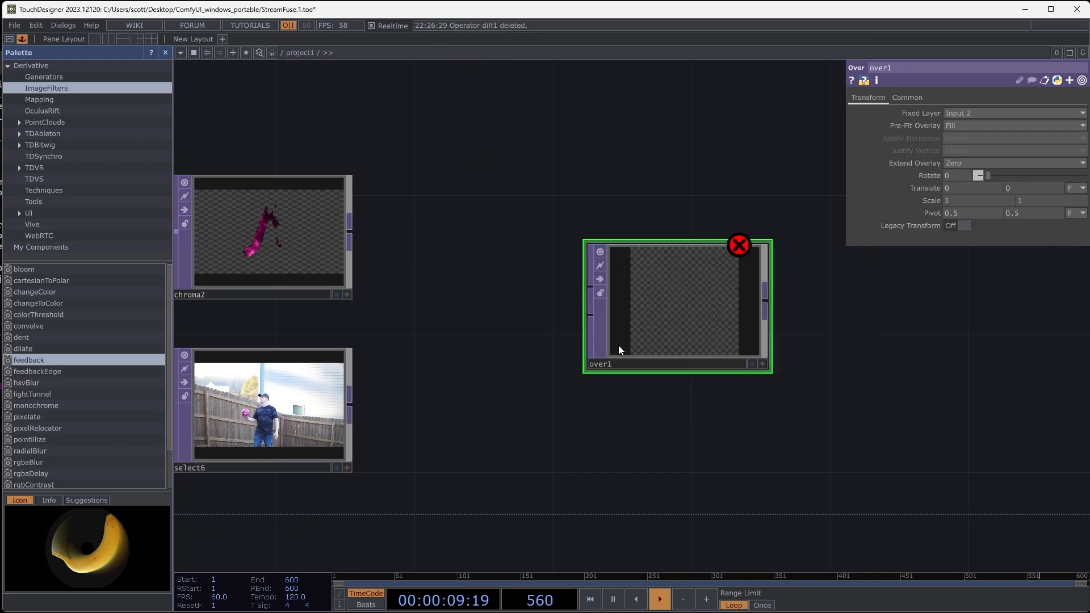
left_click_drag(350, 409, 569, 324)
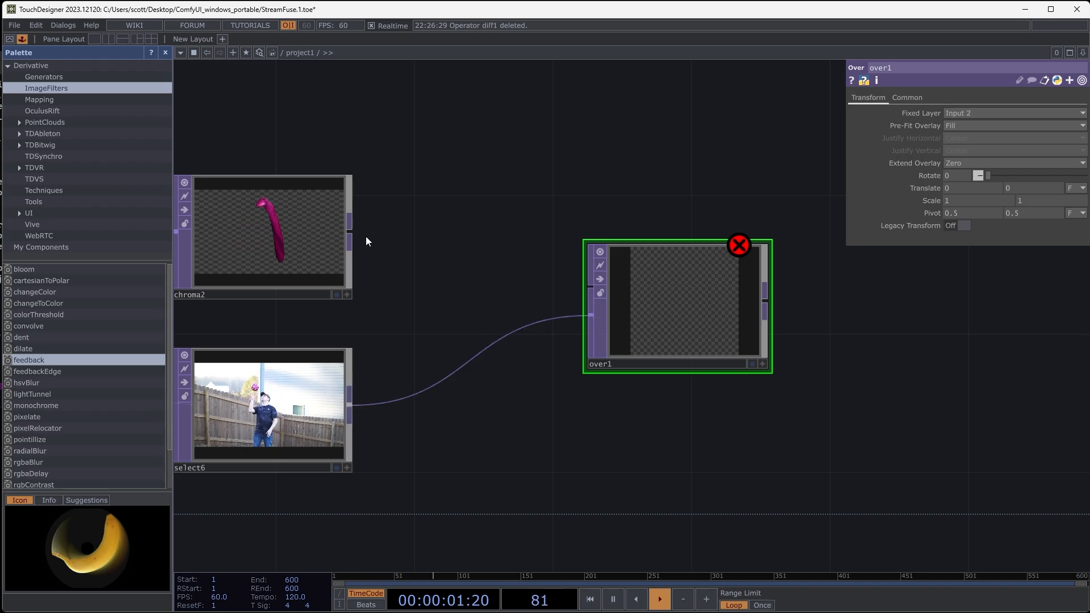
left_click_drag(571, 286, 568, 291)
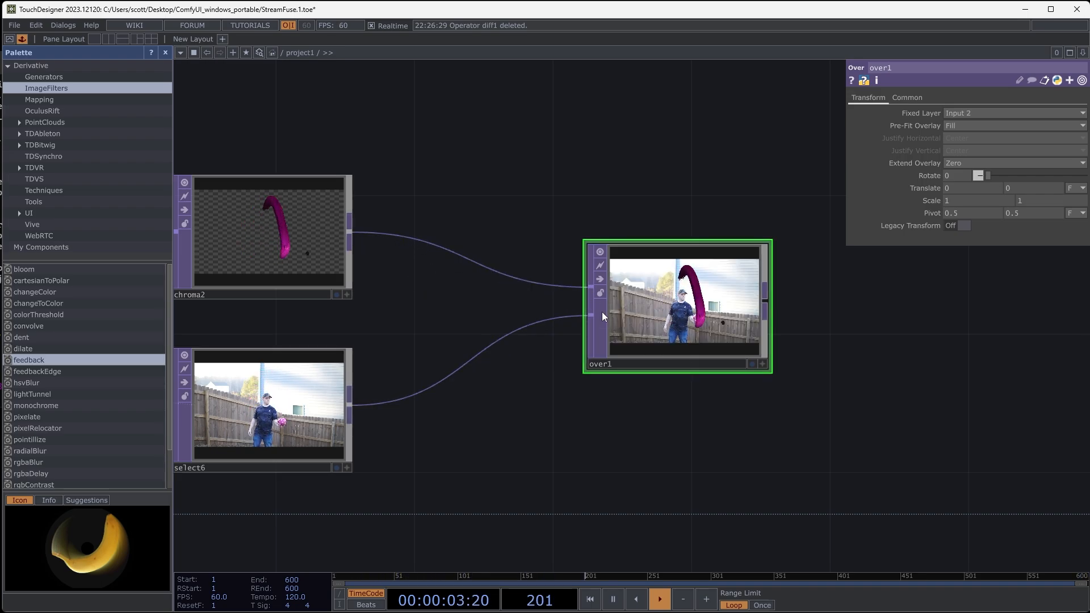
scroll(625, 307, "up", 5)
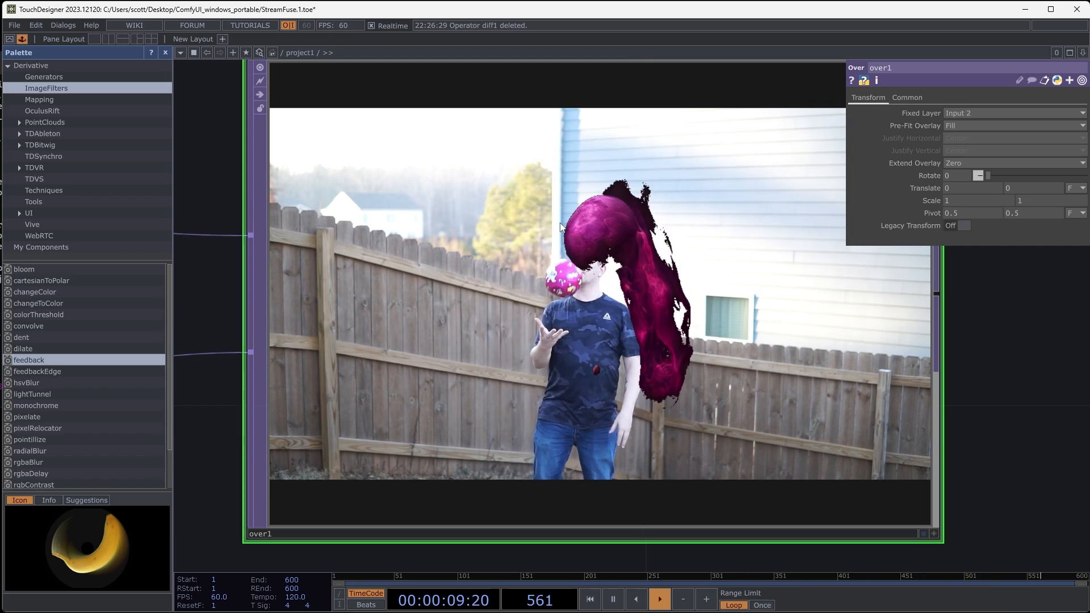
- Insert a Cache TOP on the wire between select6 and over1, beside select6
scroll(557, 310, "down", 2)
scroll(557, 307, "down", 4)
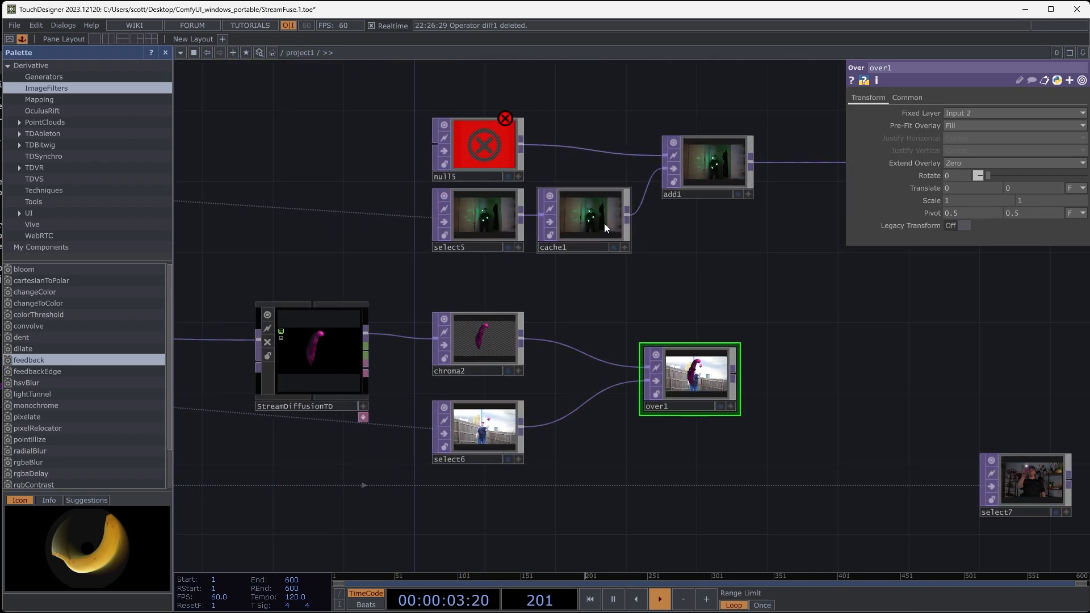
right_click(559, 420)
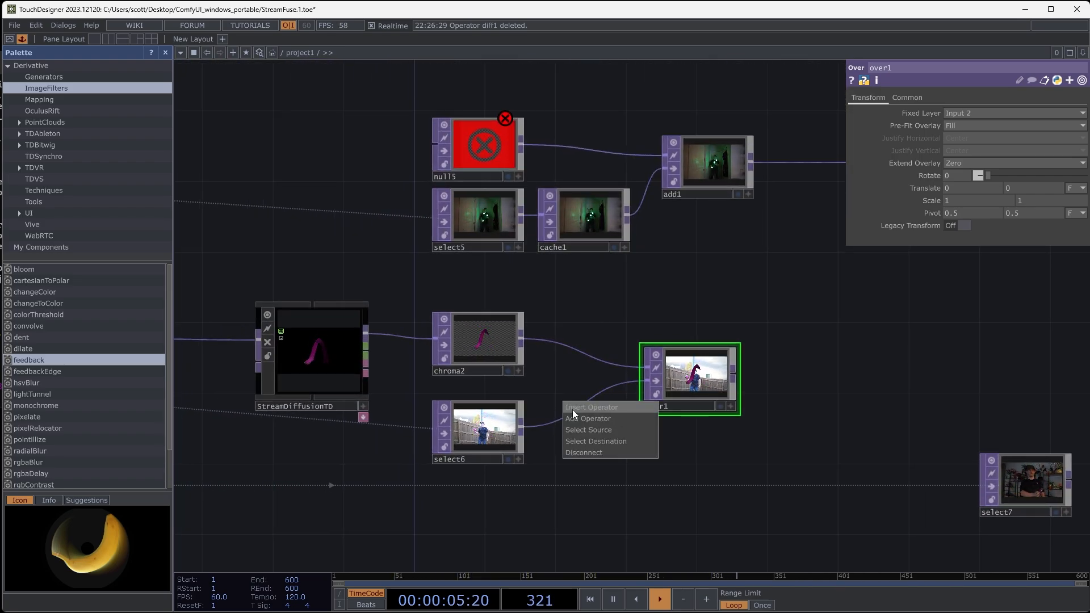
left_click(572, 409)
left_click(391, 337)
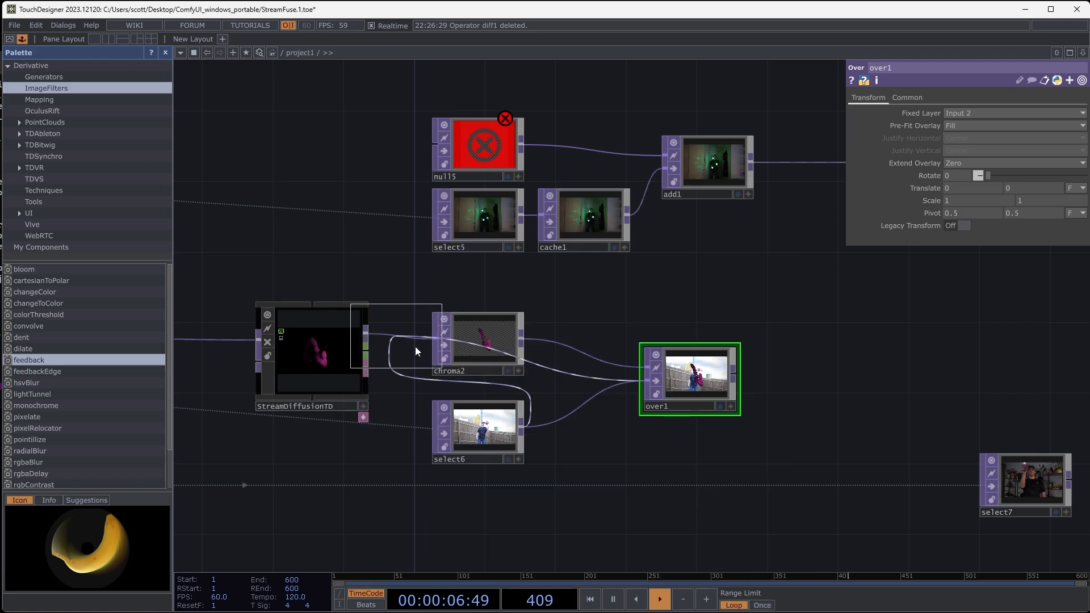
left_click(588, 434)
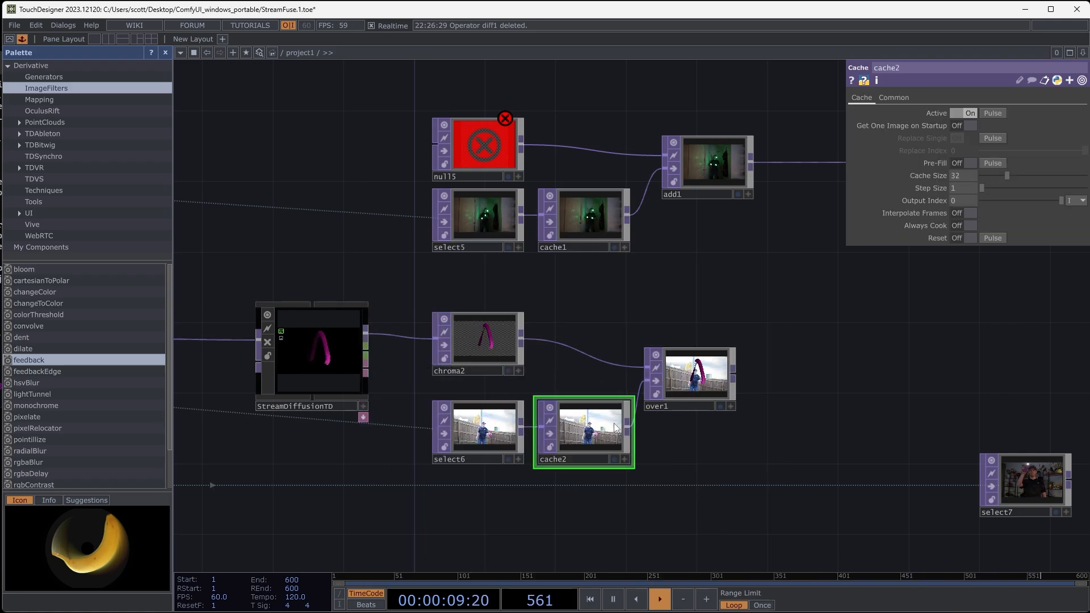
- Set cache2's Cache Size to 4 and Output Index to -4, and check the clip's timing in over1
type("4")
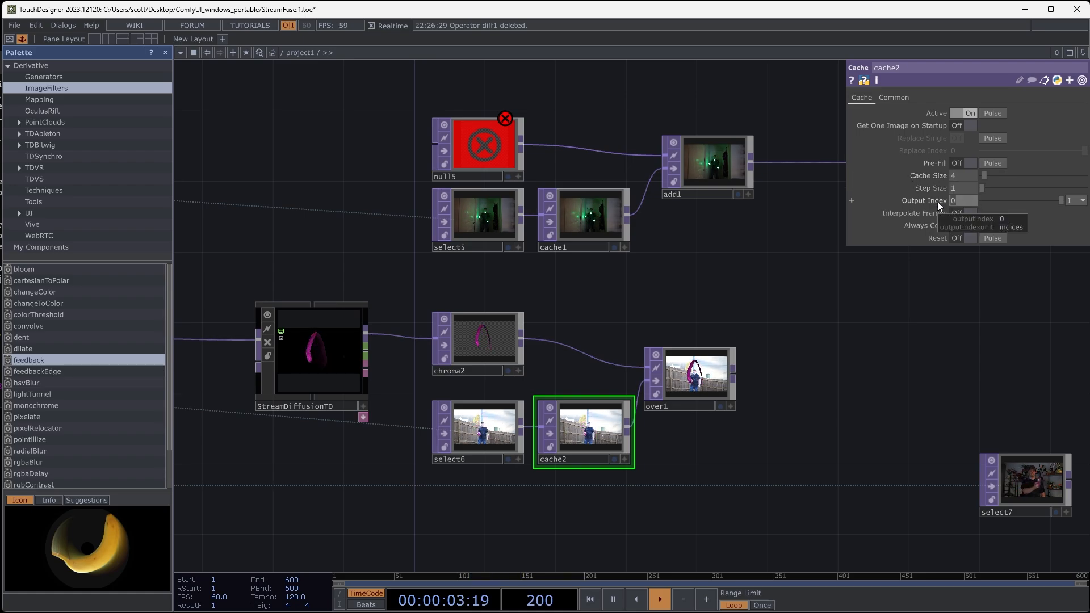
type("-4")
left_click(888, 407)
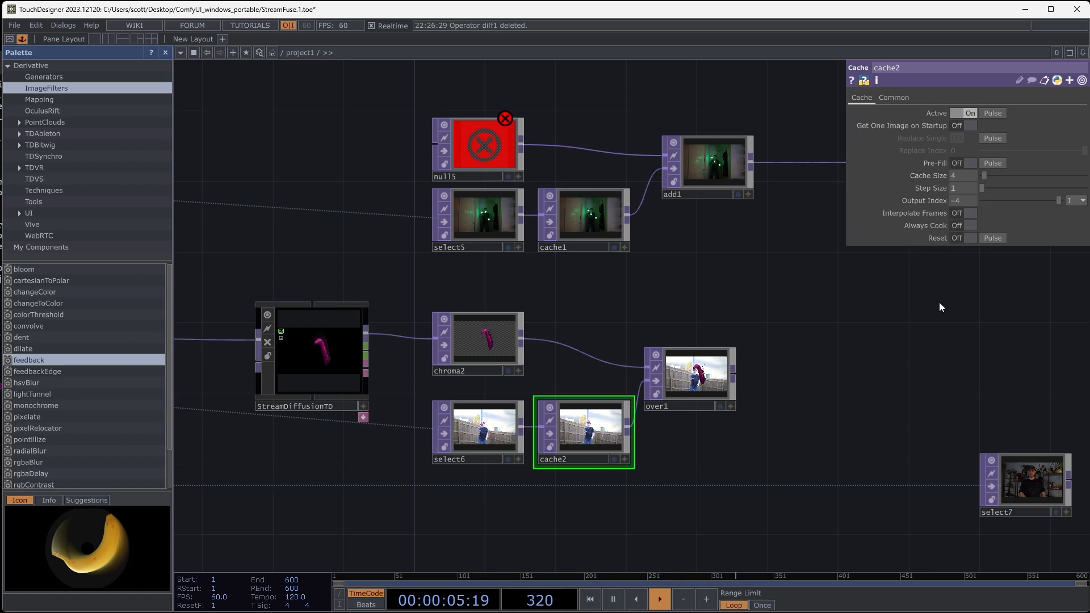
left_click_drag(839, 424, 822, 417)
scroll(684, 371, "up", 10)
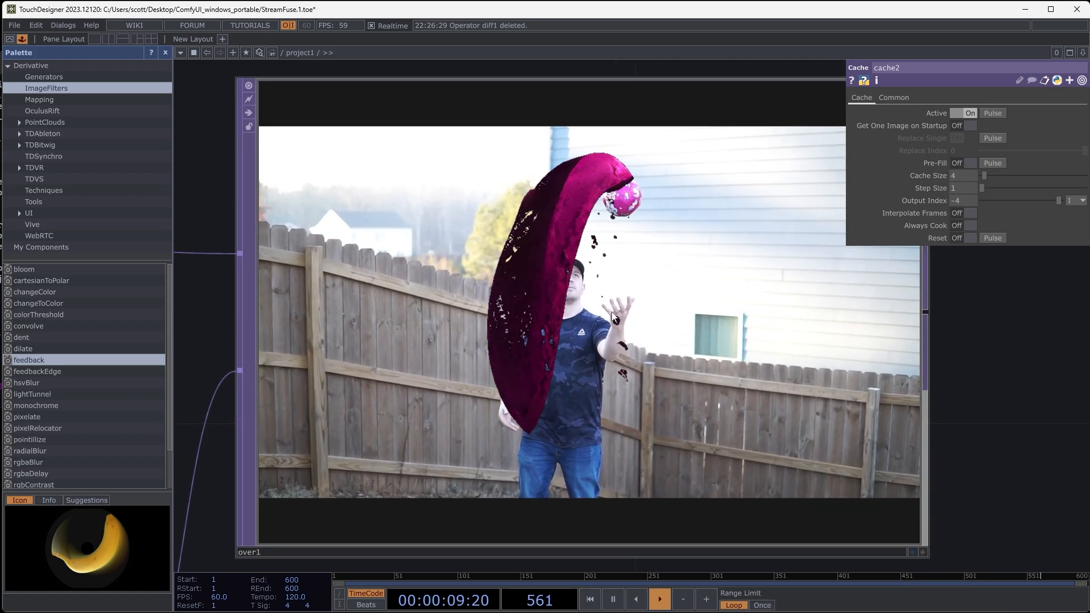
- Set cache2's Cache Size to 5 and Output Index to -5, and check the ball's alignment with the trail
left_click_drag(960, 176, 946, 175)
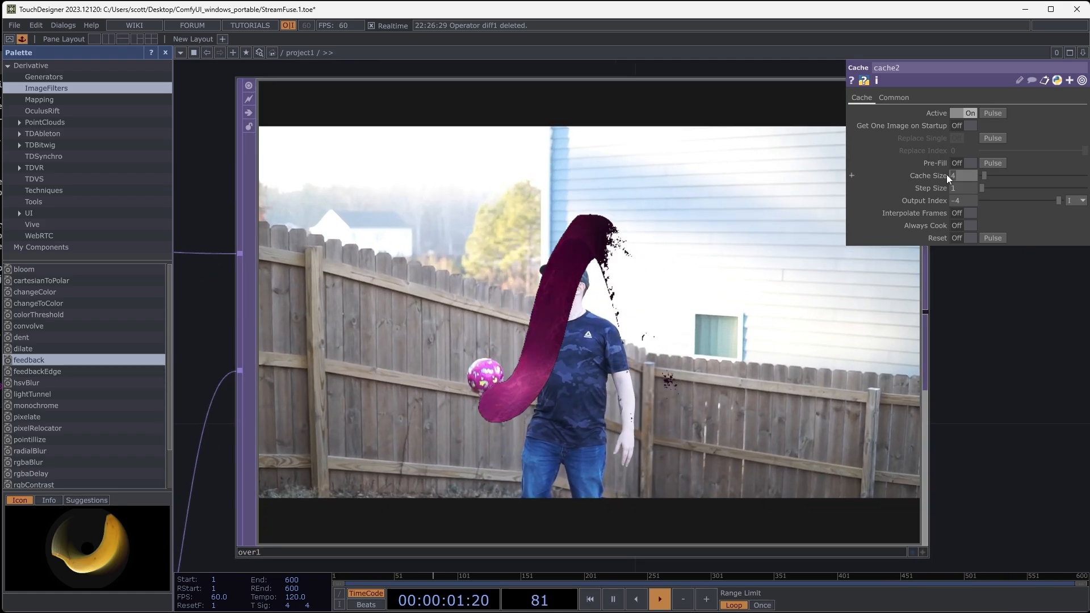
type("5")
mouse_move(970, 201)
middle_mouse_down()
mouse_move(978, 196)
mouse_move(961, 192)
middle_mouse_up()
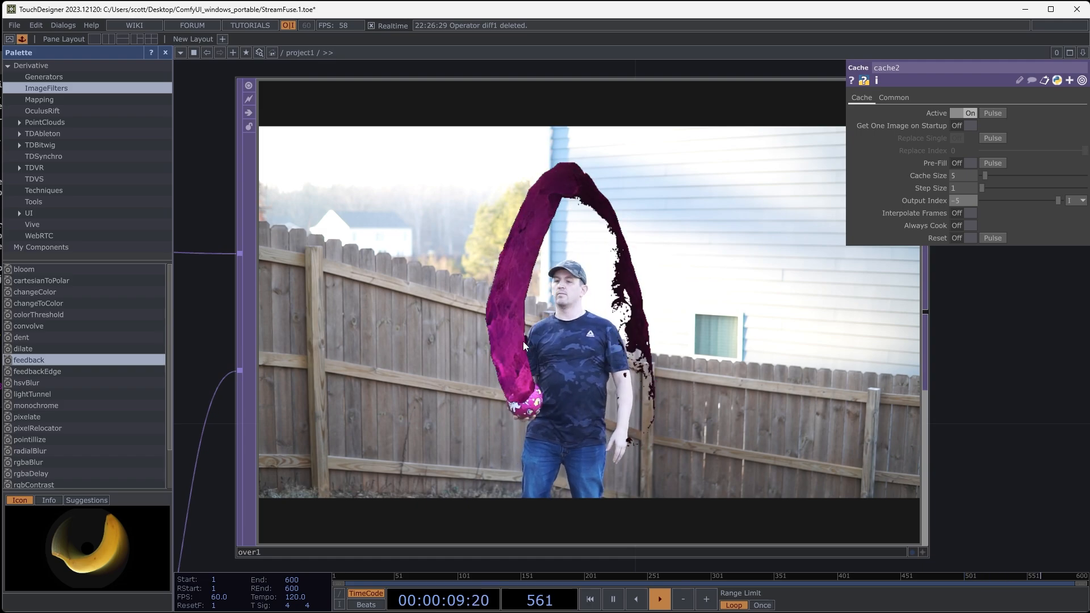
scroll(603, 251, "down", 2)
scroll(603, 250, "down", 4)
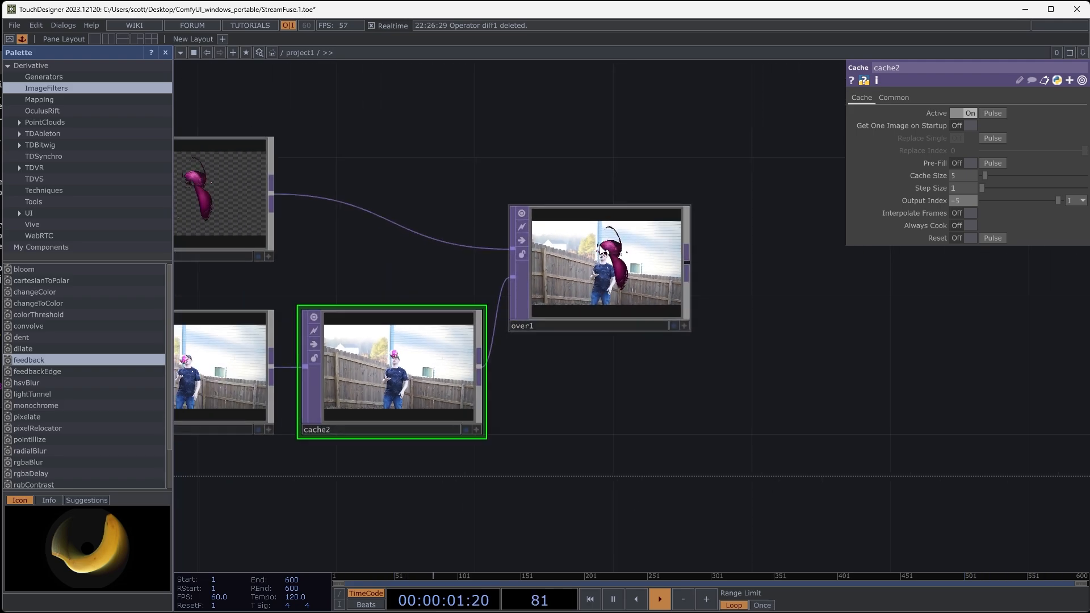
- Move over1 farther right and add the palette's bloom component above cache2, fed from chroma2's output
left_click_drag(602, 260, 651, 260)
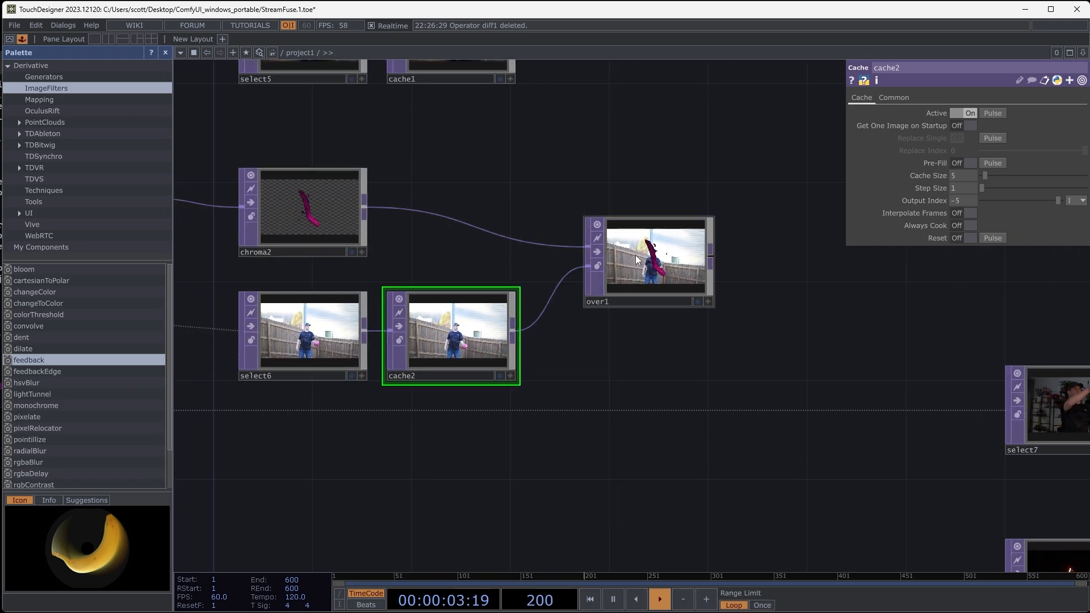
left_click_drag(479, 184, 533, 205)
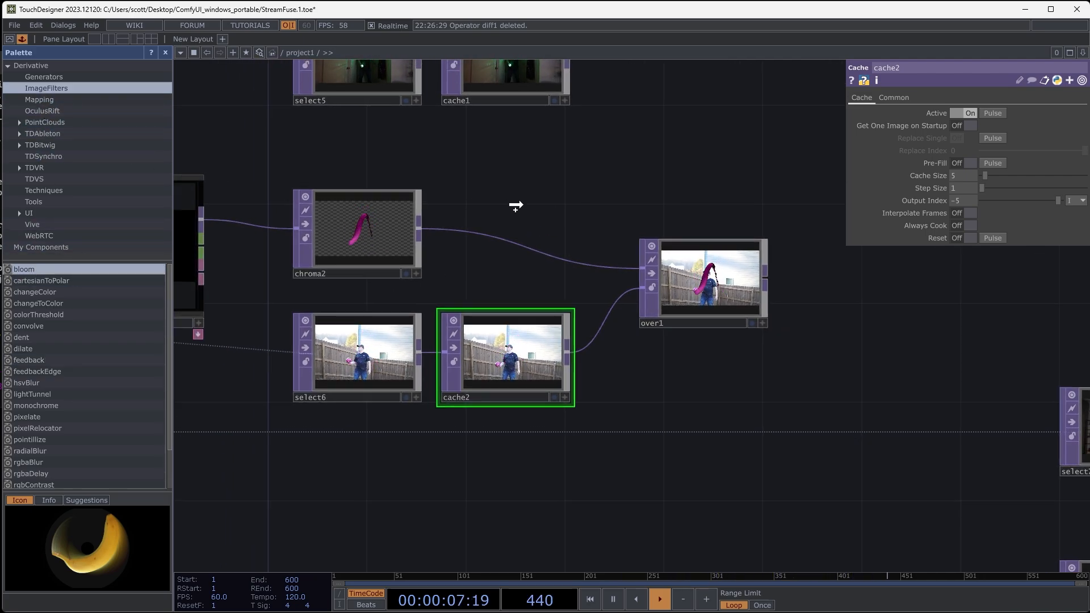
left_click_drag(516, 205, 520, 205)
mouse_move(590, 143)
left_mouse_down()
mouse_move(533, 194)
mouse_move(505, 192)
left_mouse_up()
left_click(441, 172)
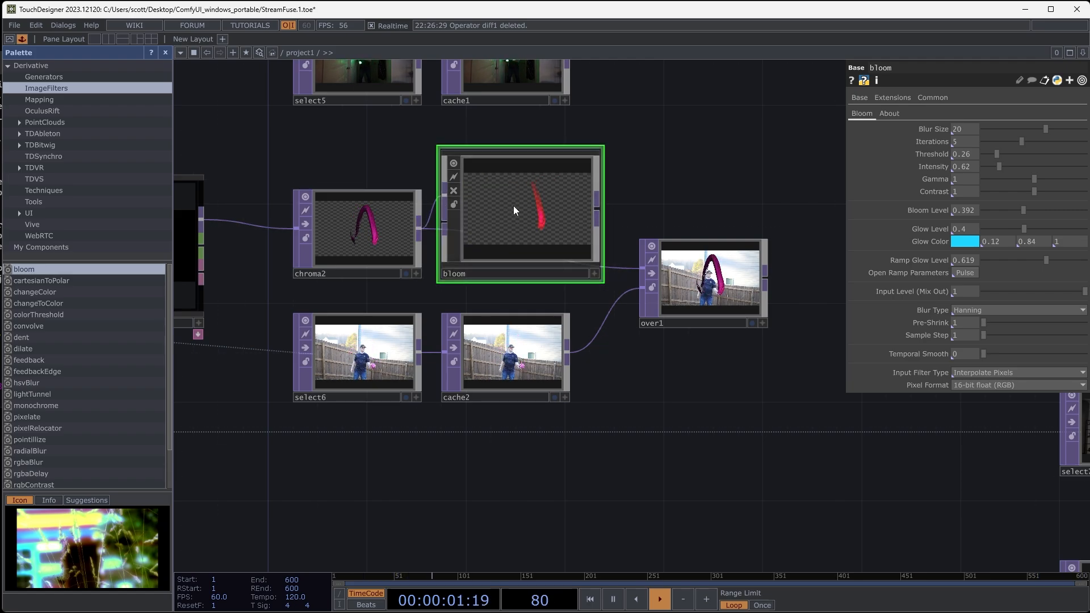
- Set the bloom's Threshold to 0, Glow Color to hot pink (1, 0, 0.55294), Ramp Glow Level to 0 and Intensity to 0.87
scroll(518, 217, "up", 5)
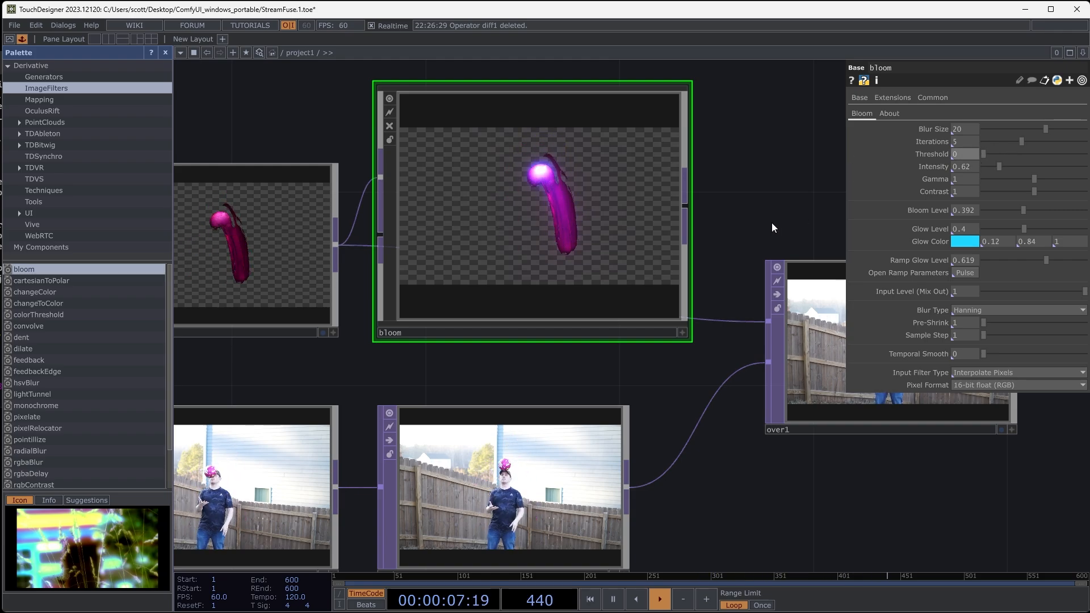
left_click(969, 243)
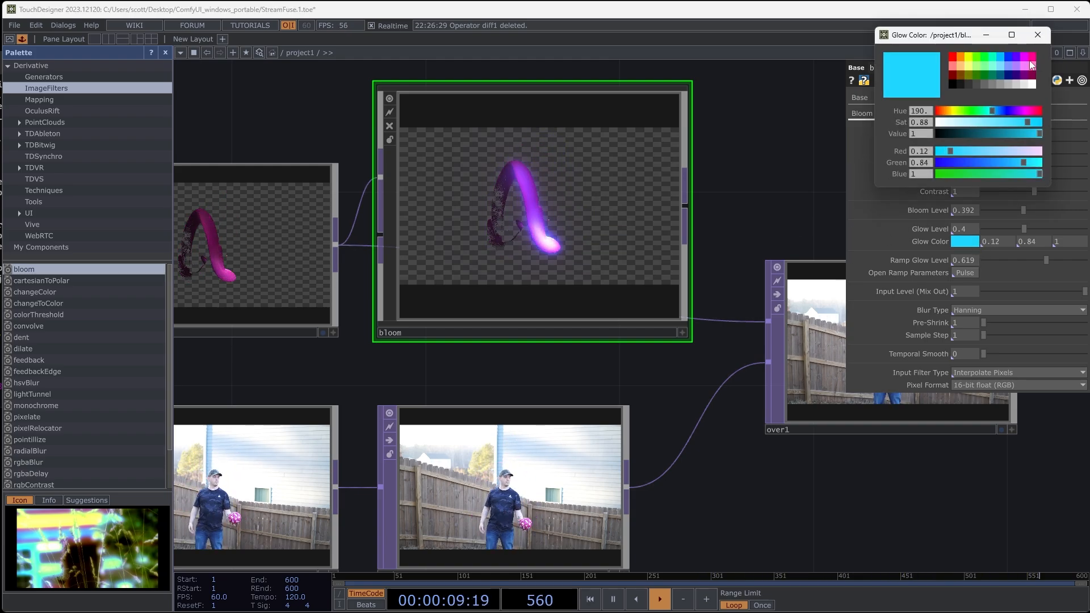
left_click(1030, 60)
left_click(1039, 35)
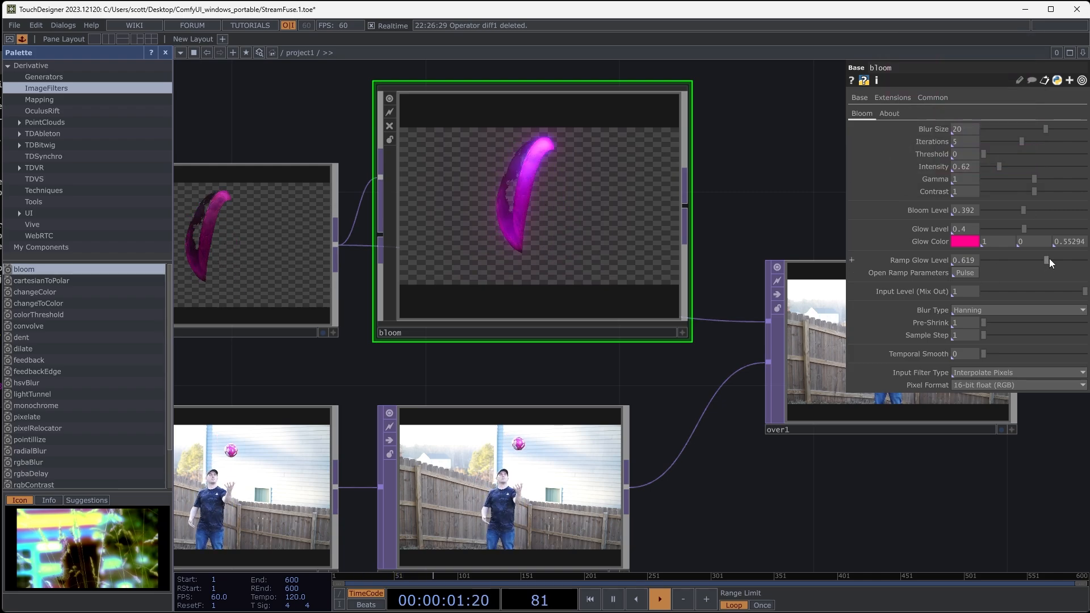
left_click_drag(1024, 264, 959, 264)
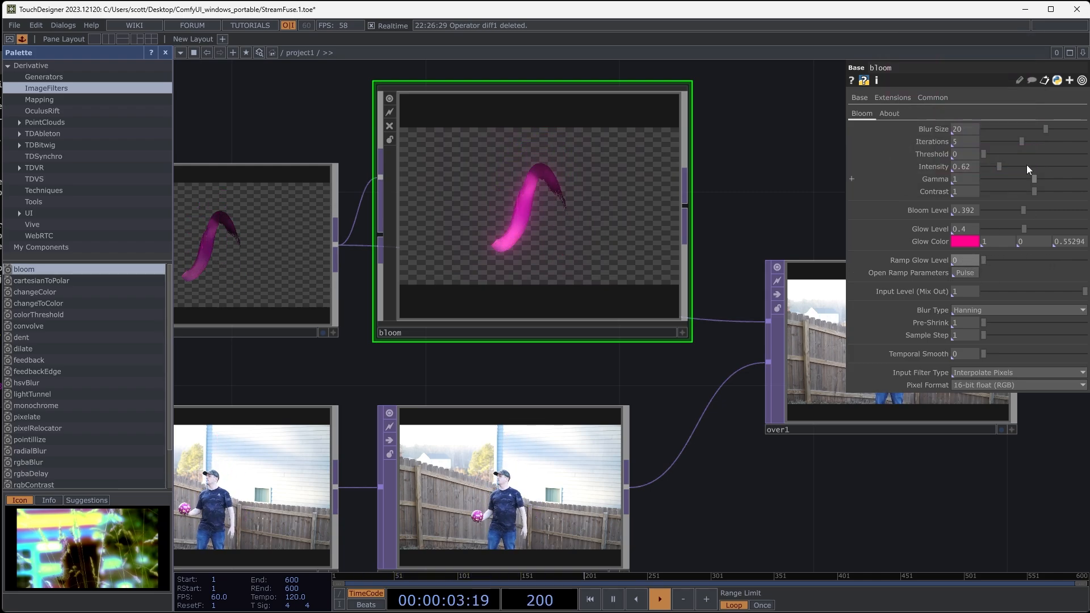
left_click_drag(1000, 165, 1006, 165)
- Wire bloom's output into over1's first input in place of chroma2, and inspect the glowing composite
left_click_drag(727, 196, 594, 198)
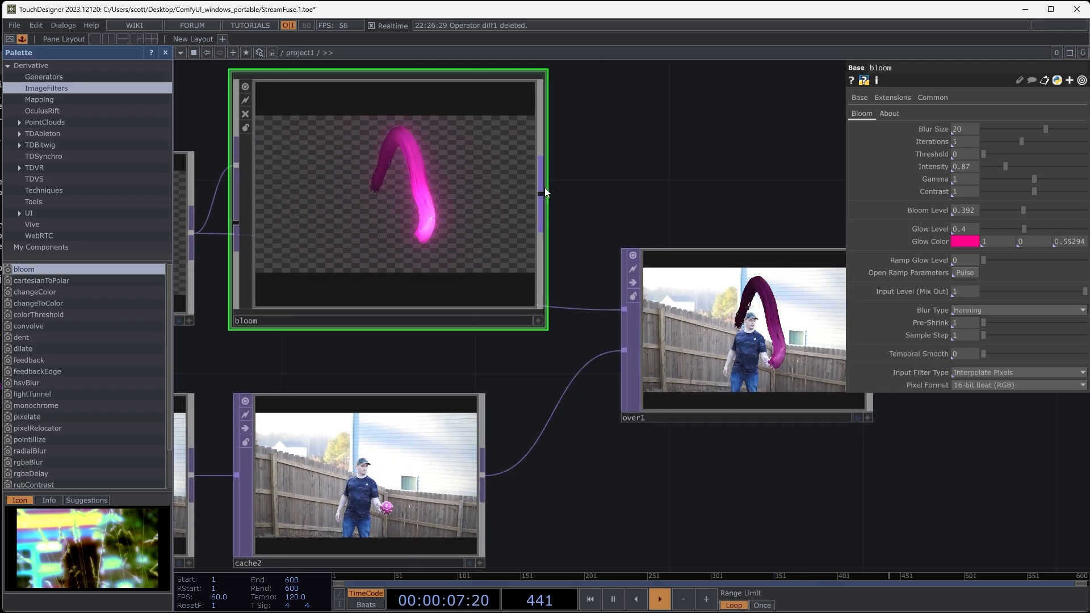
left_click_drag(600, 295, 607, 308)
left_click_drag(644, 181, 518, 138)
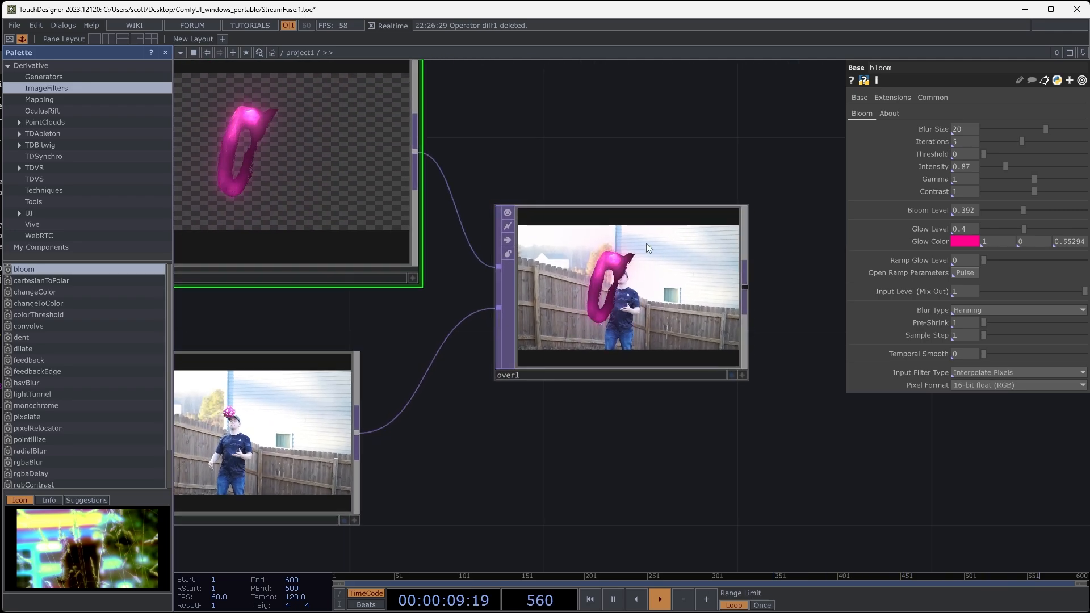
scroll(655, 308, "up", 5)
scroll(621, 298, "down", 10)
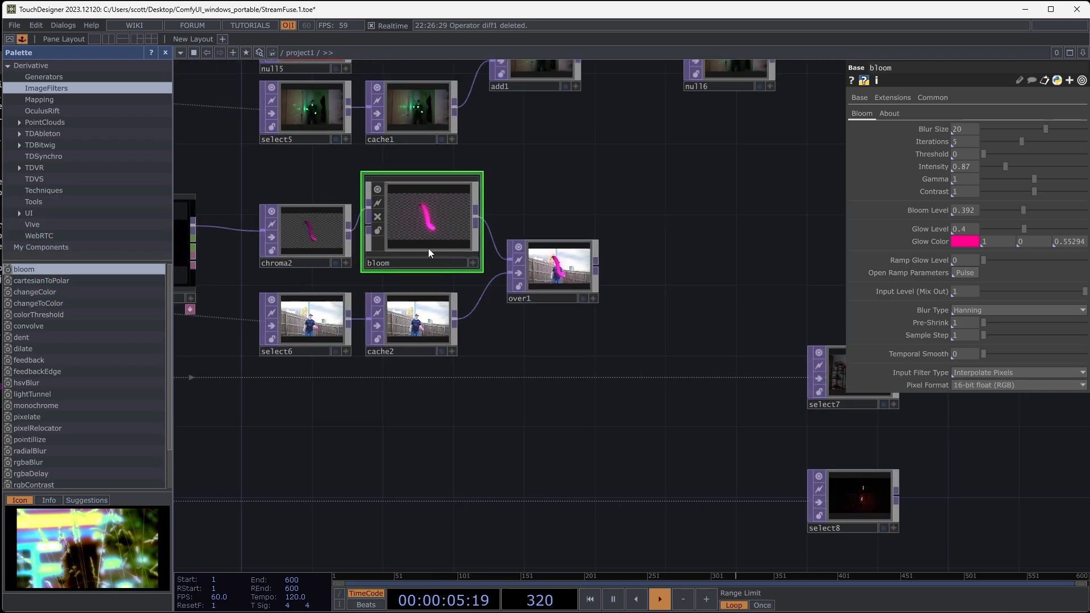
scroll(584, 321, "up", 6)
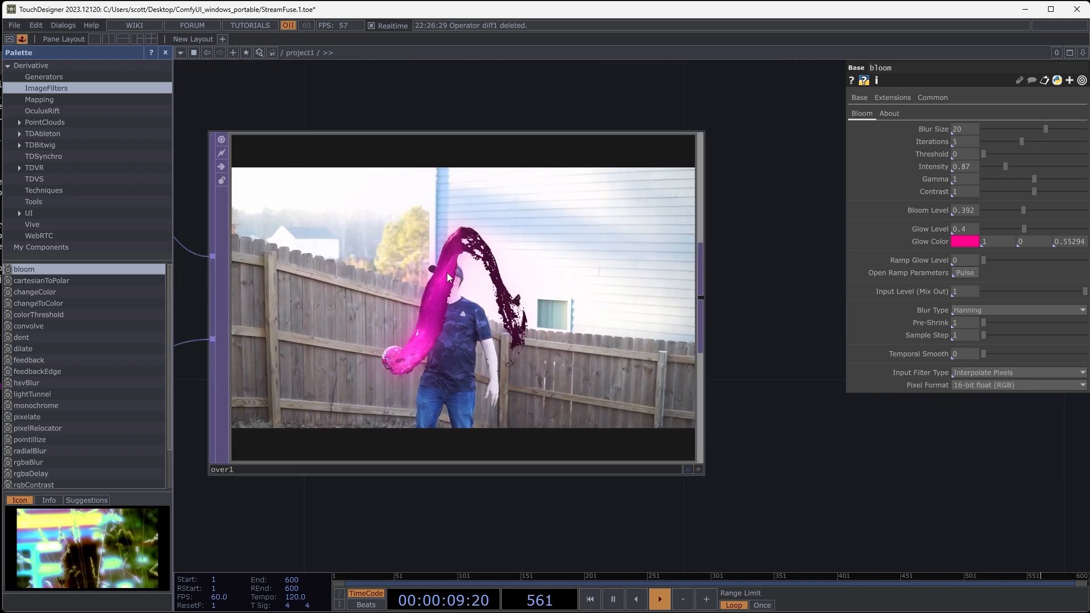
scroll(447, 272, "down", 7)
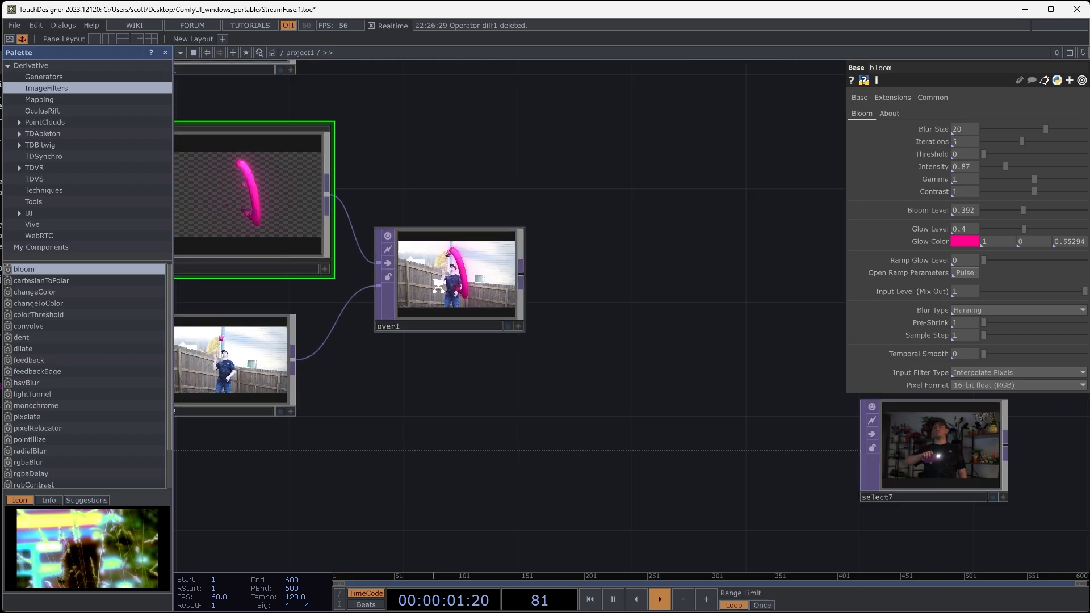
- Display over1's output as the background of the network editor
left_click_drag(516, 380, 719, 384)
left_click(701, 326)
scroll(634, 383, "down", 10)
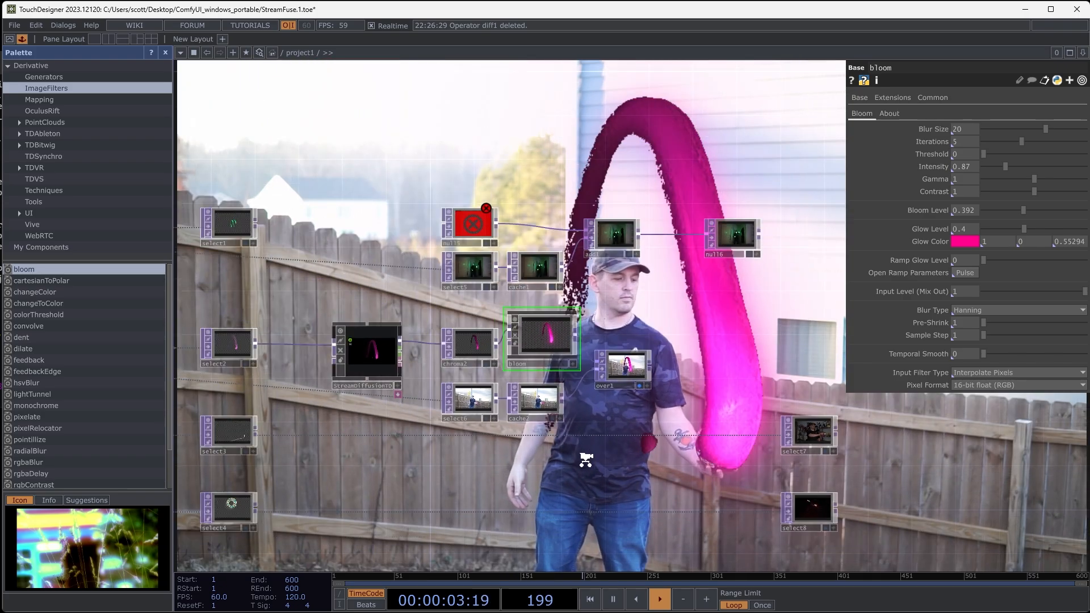
- Change the StreamDiffusionTD prompt to "flamingoes" and lower its denoise Step to 13
left_click(617, 376)
left_click_drag(630, 328, 590, 427)
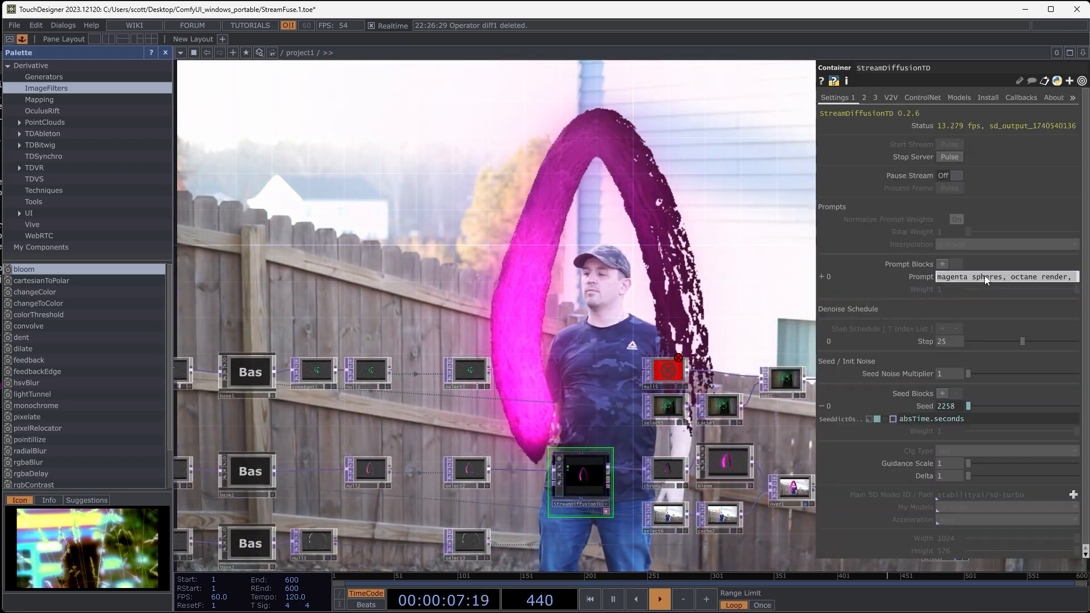
left_click(986, 277)
type("flamingoes")
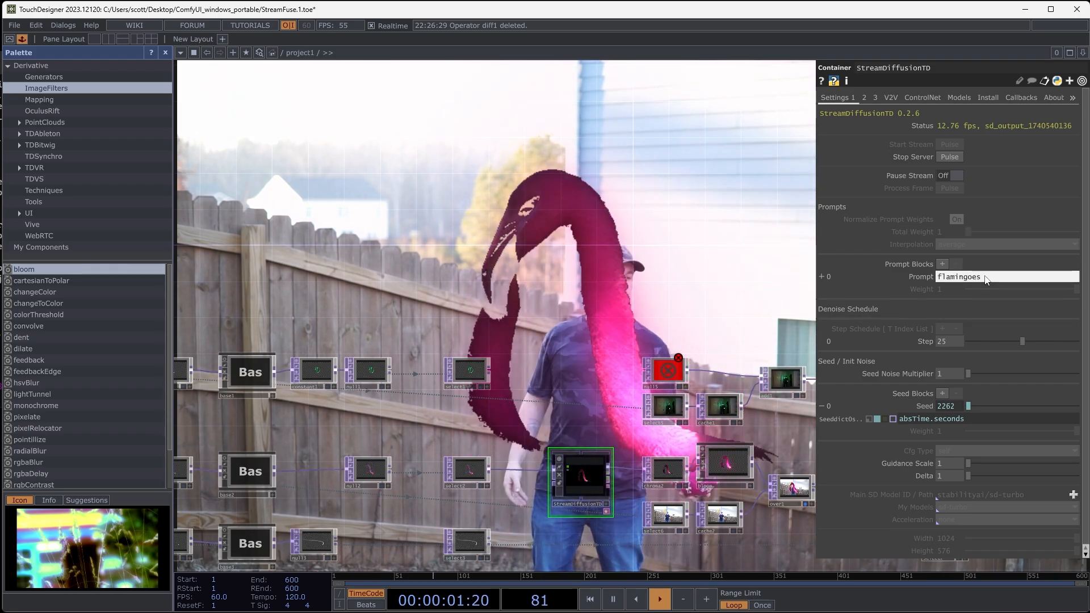
left_click_drag(1022, 341, 996, 346)
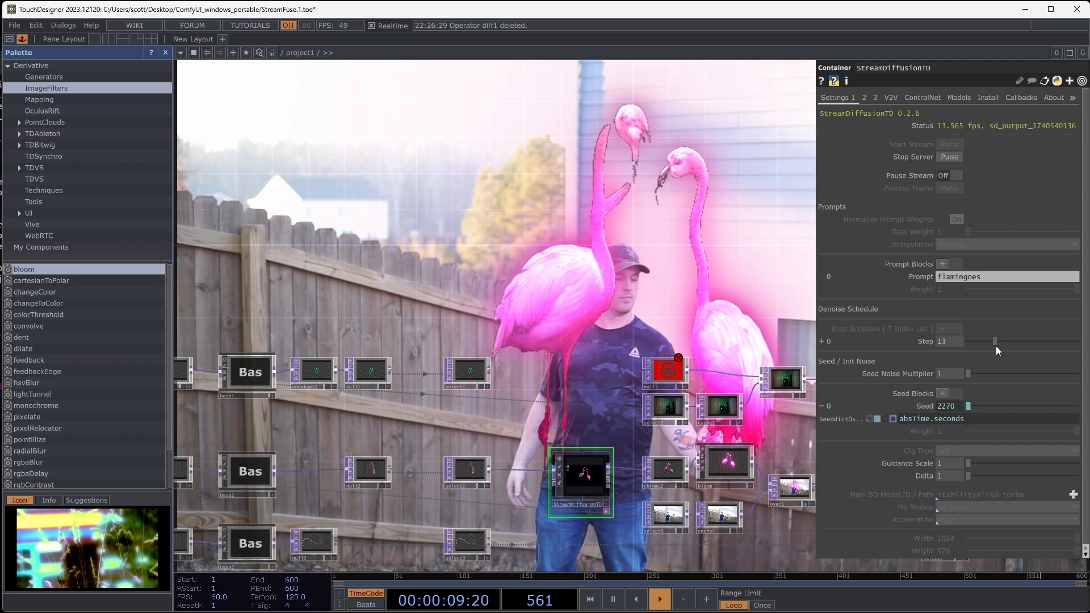
- Raise chroma2's Val Min to 0.161 to key out more of the dark areas around the flamingoes
left_click_drag(746, 309, 528, 207)
scroll(542, 366, "up", 4)
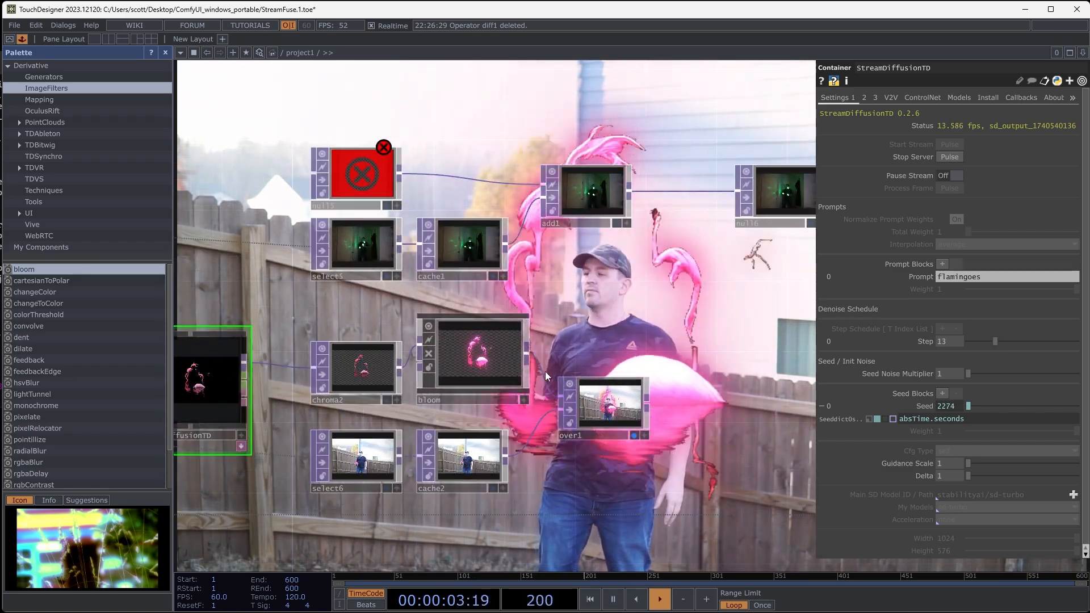
left_click(349, 371)
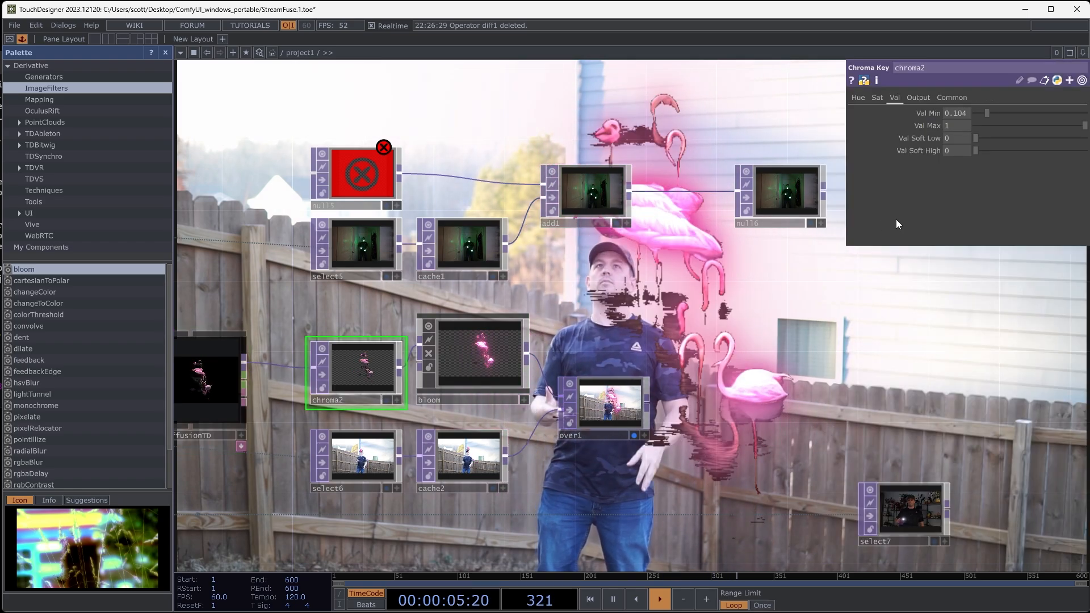
left_click_drag(987, 110, 992, 111)
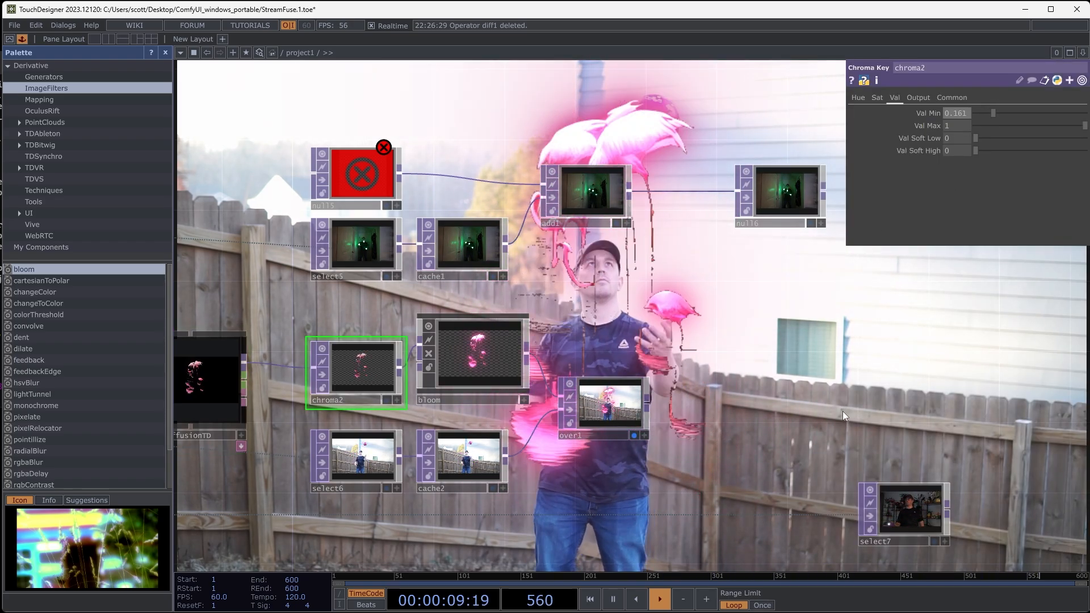
- Turn off over1's background display and inspect the flamingo composite up close in its node viewer
left_click_drag(799, 395, 580, 388)
left_click_drag(523, 419, 666, 362)
left_click(560, 373)
scroll(520, 352, "up", 5)
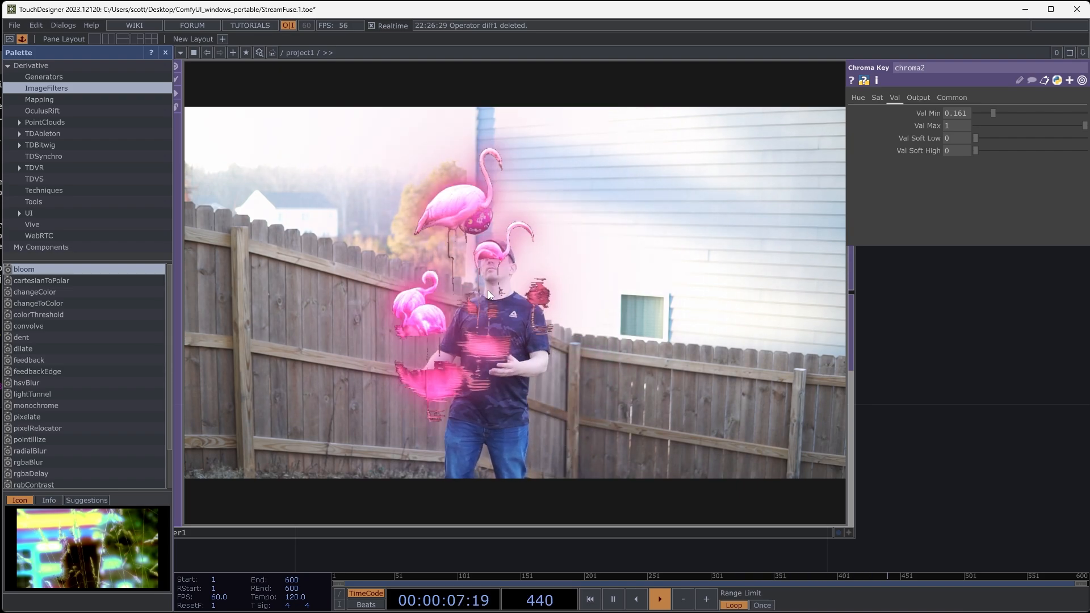
scroll(495, 278, "down", 1)
scroll(495, 278, "down", 3)
scroll(475, 288, "up", 2)
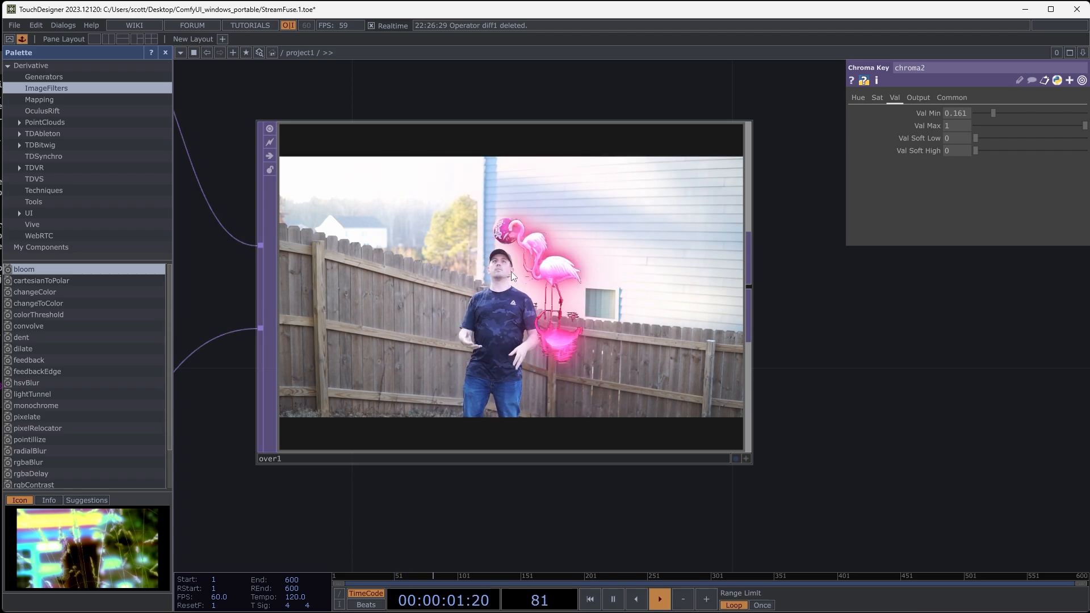
scroll(488, 359, "down", 5)
- Slow the StreamDiffusionTD seed animation by changing the Seed expression to absTime.seconds * 0.1
left_click_drag(491, 461, 853, 351)
scroll(853, 351, "down", 3)
scroll(593, 458, "down", 2)
left_click_drag(593, 458, 706, 433)
scroll(710, 433, "down", 1)
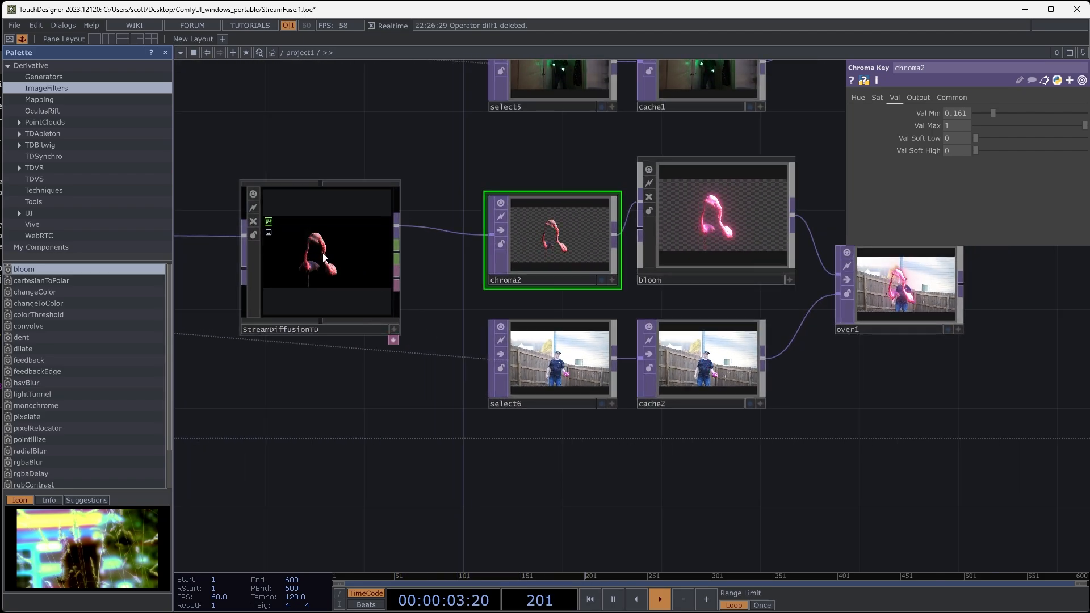
left_click(324, 257)
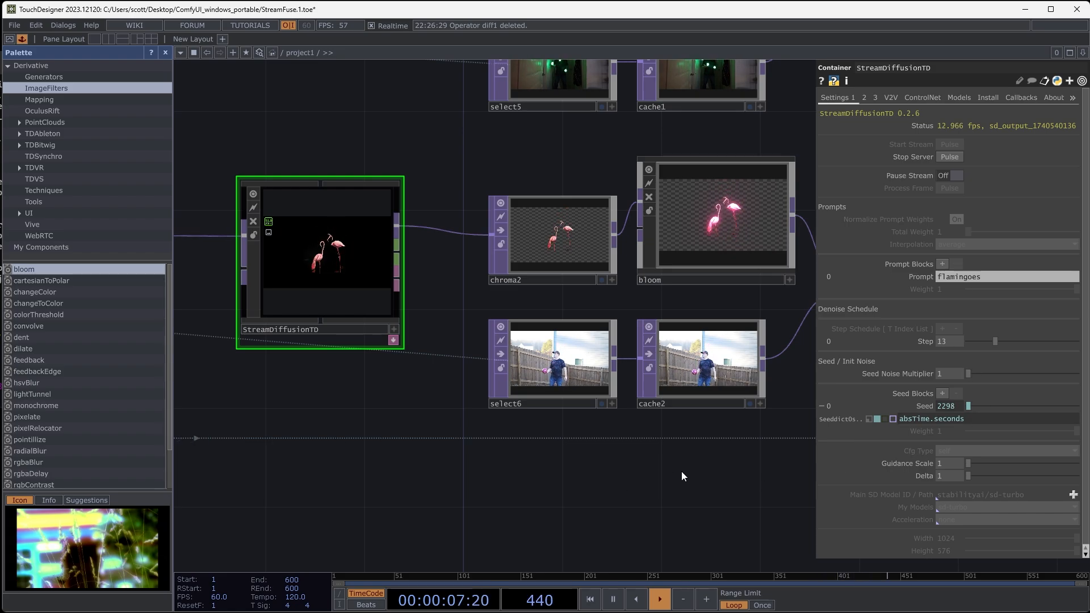
scroll(232, 224, "up", 8)
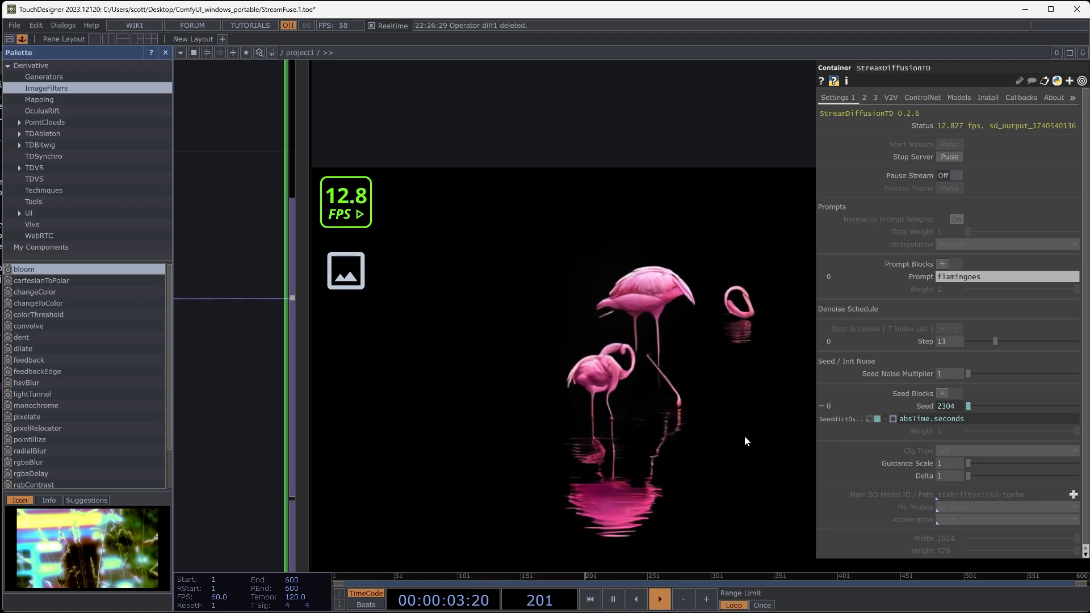
left_click(983, 420)
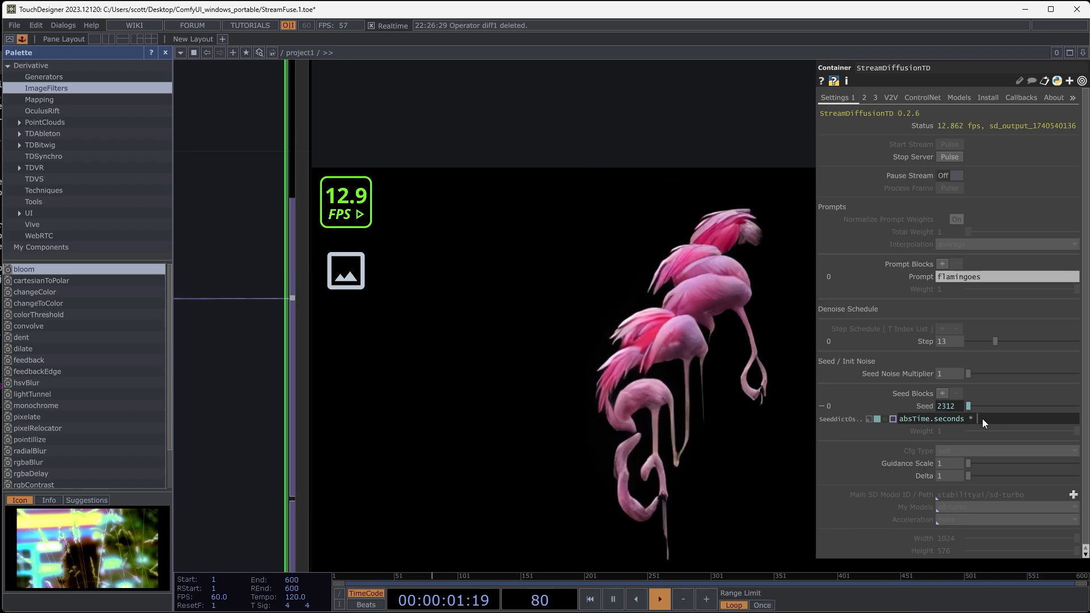
type("* 0.1")
key("Return")
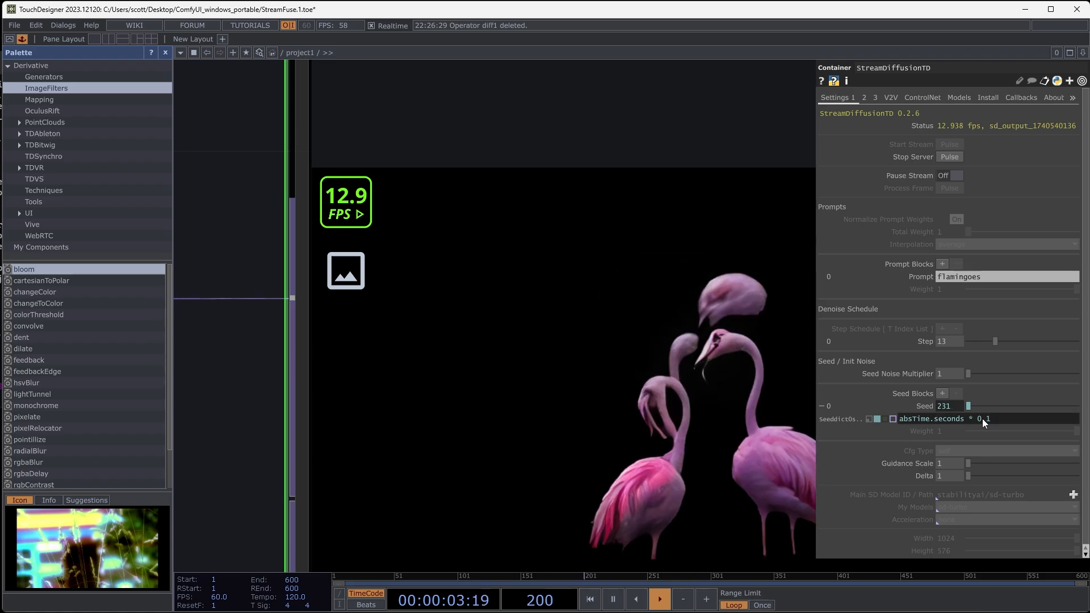
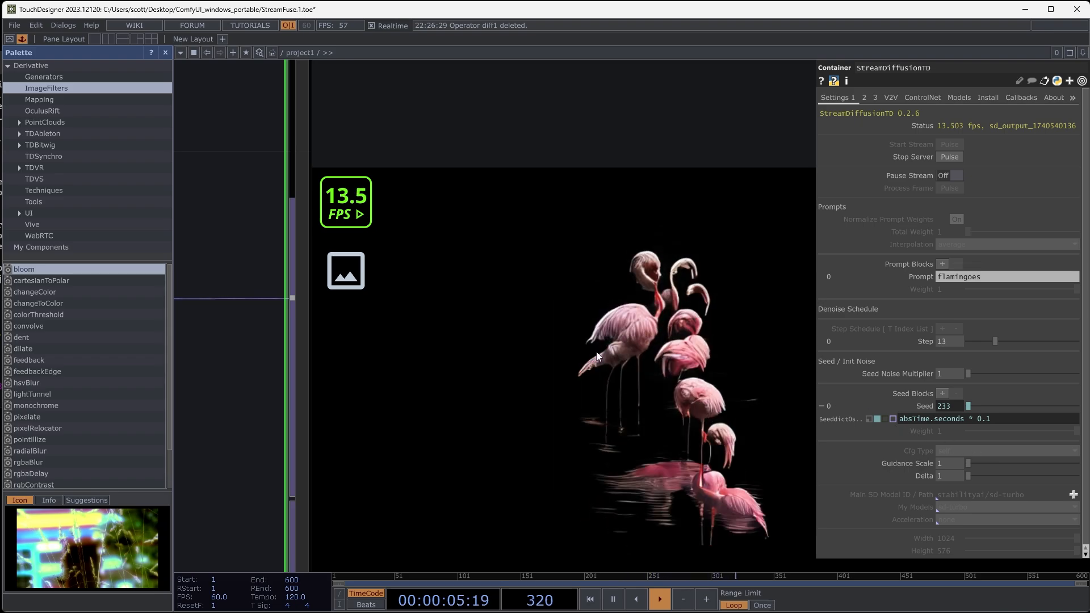
- Speed up the StreamDiffusionTD seed animation by changing the Seed expression to absTime.seconds * 0.333
left_click_drag(284, 413, 232, 403)
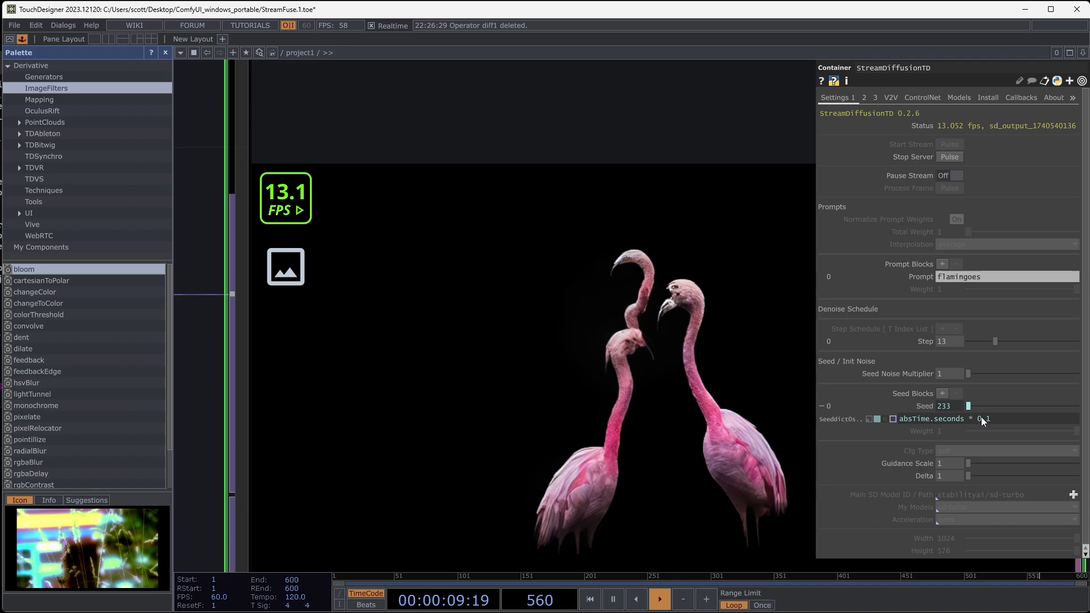
left_click_drag(993, 418, 986, 422)
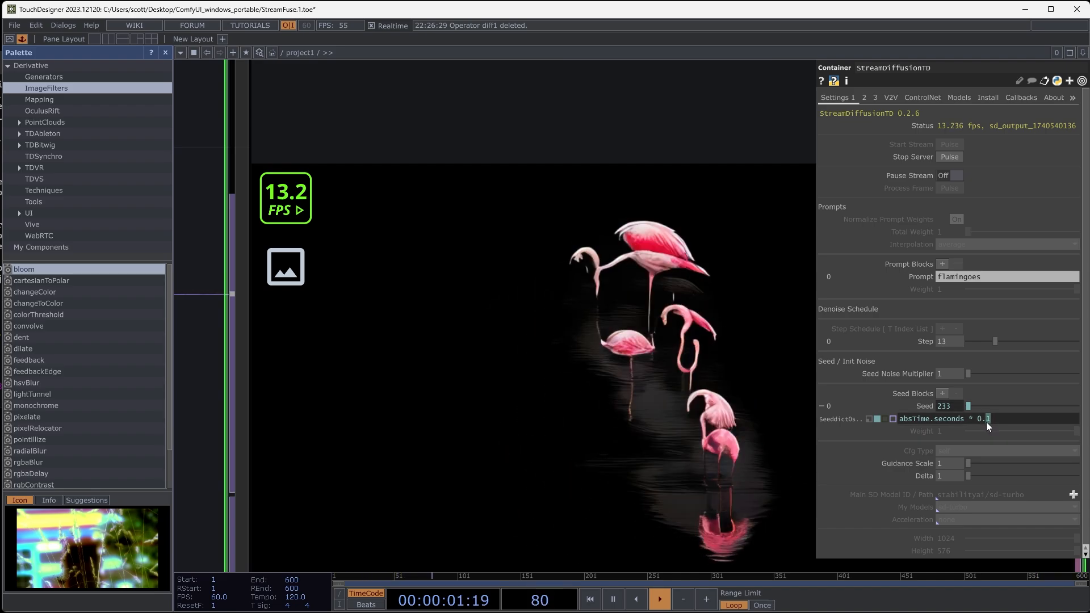
type("333")
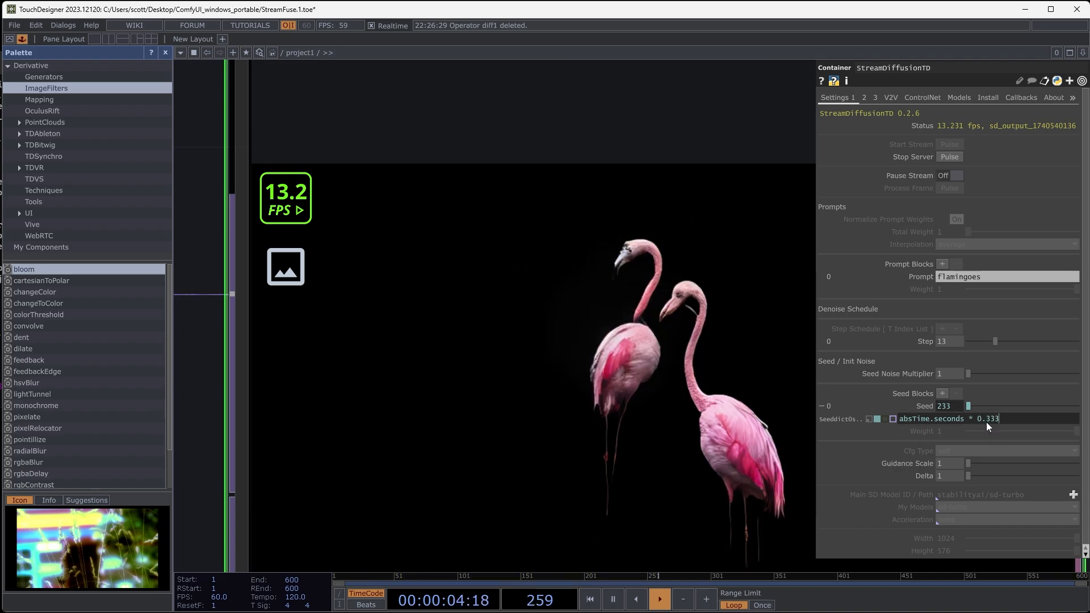
key("Return")
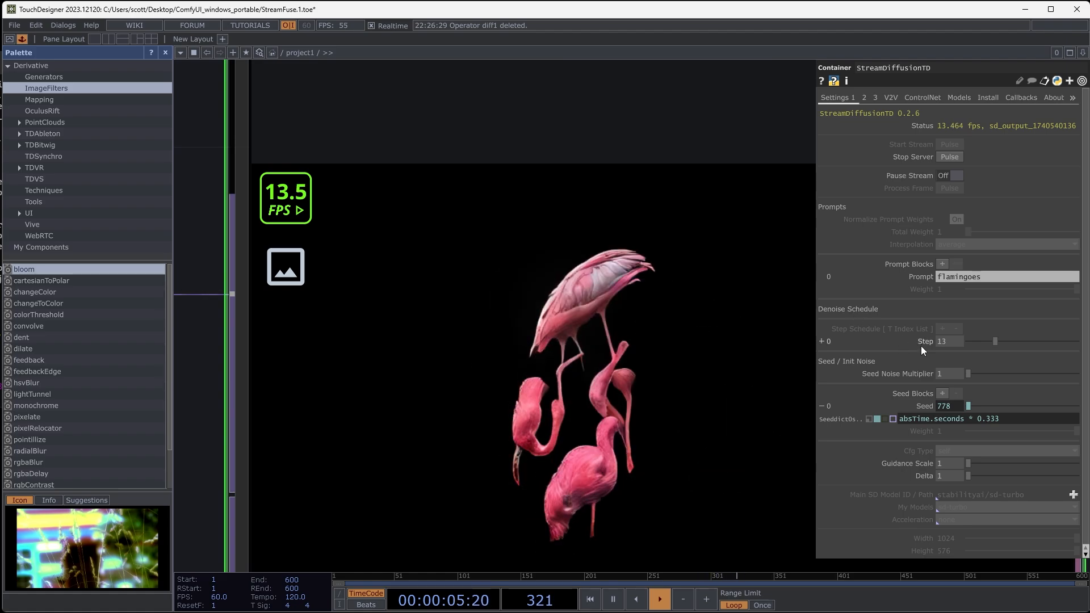
- Inspect the bloomed flamingo composite over the original clip in over1 with the new seed speed
scroll(639, 290, "down", 2)
scroll(639, 290, "down", 5)
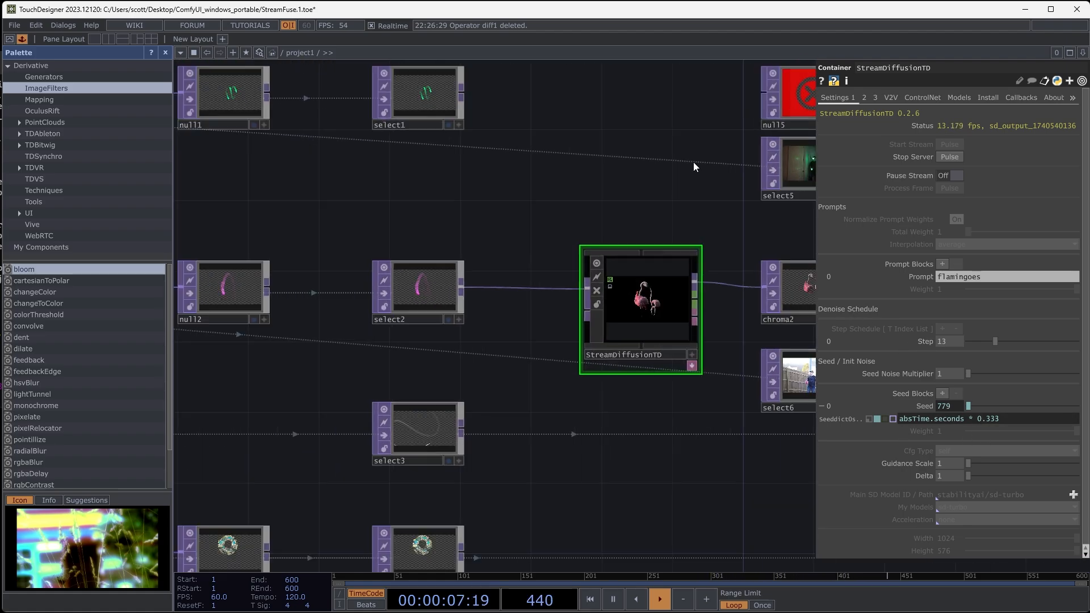
left_click_drag(543, 154, 165, 152)
left_click_drag(737, 406, 626, 405)
scroll(588, 330, "up", 7)
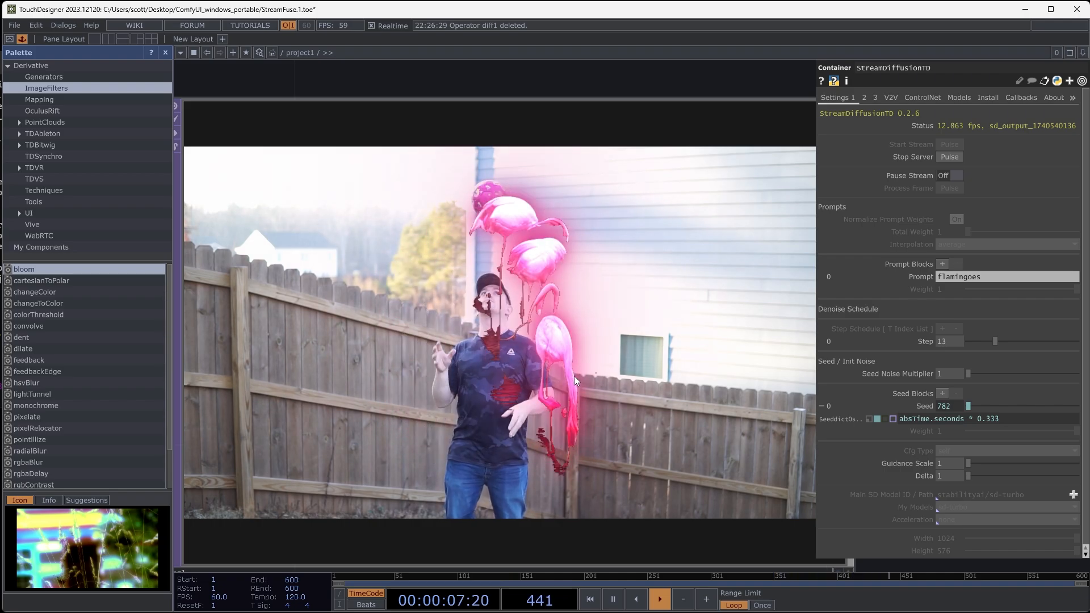
scroll(531, 373, "down", 3)
scroll(531, 373, "down", 10)
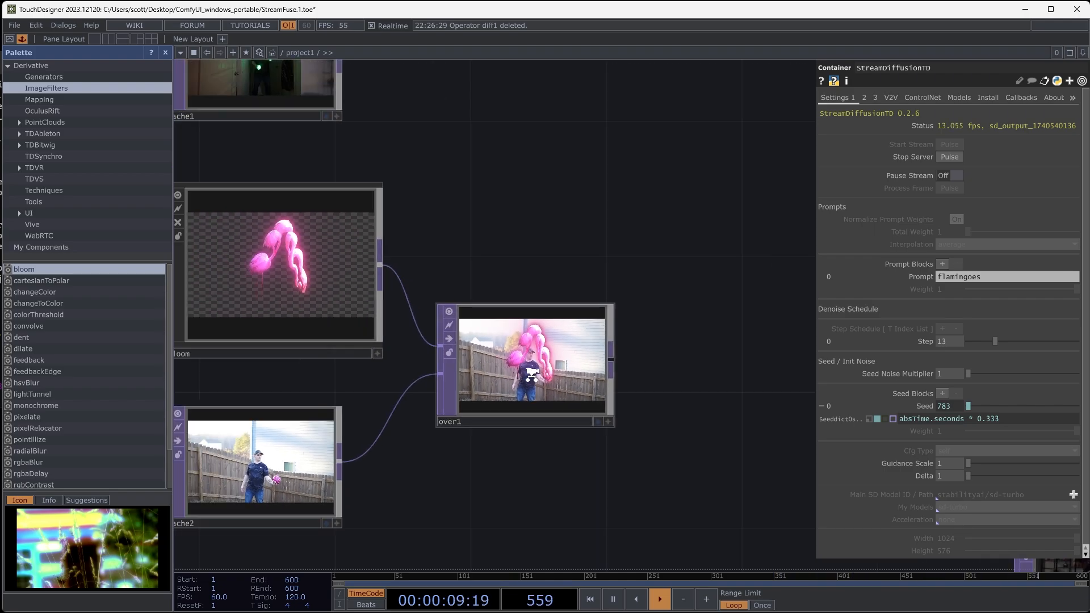
left_click_drag(571, 456, 659, 447)
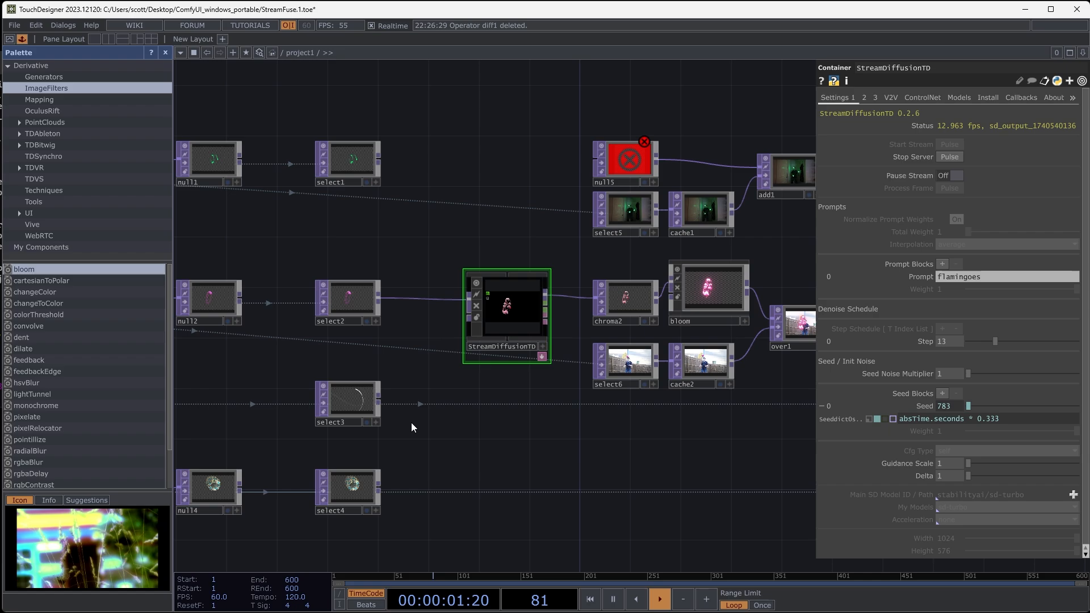
- Disconnect StreamDiffusionTD from select2 and chroma2 and move it down to the select3 row
scroll(322, 399, "up", 10)
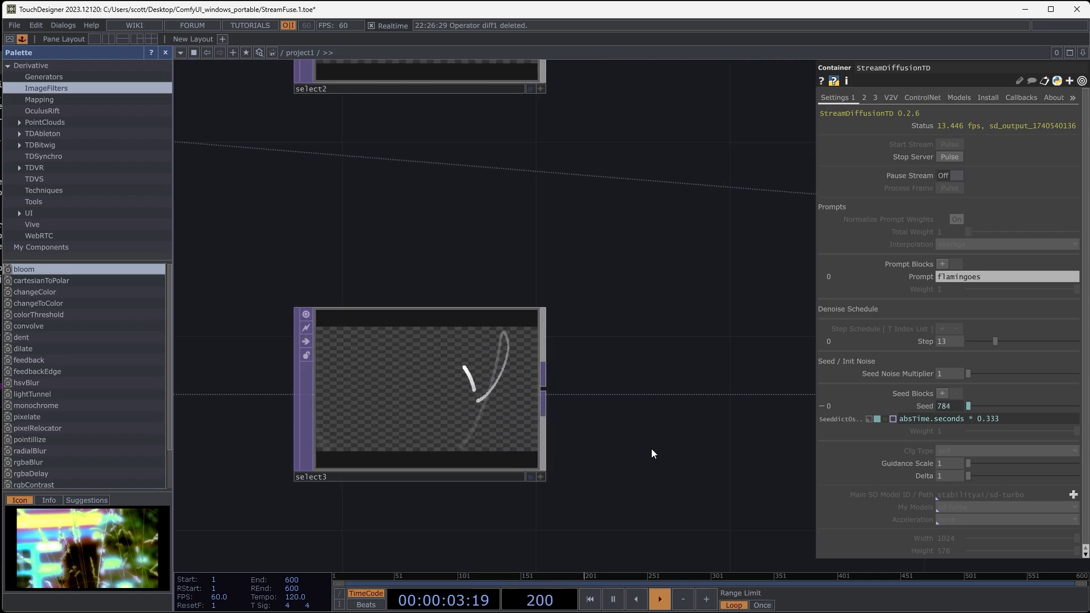
scroll(639, 403, "down", 7)
left_click_drag(681, 387, 426, 404)
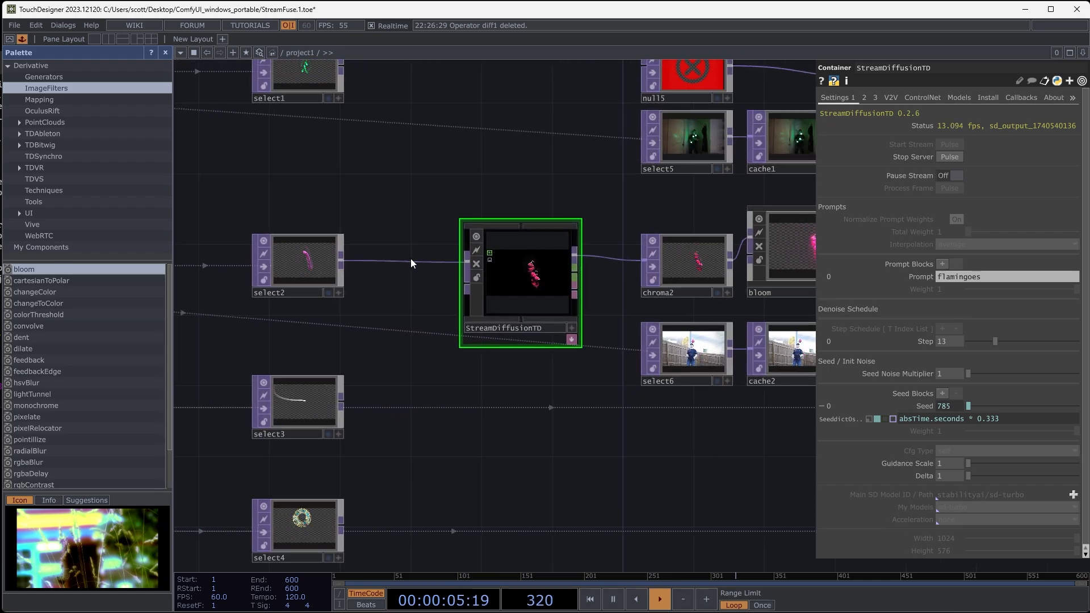
right_click(410, 261)
left_click(432, 290)
right_click(614, 259)
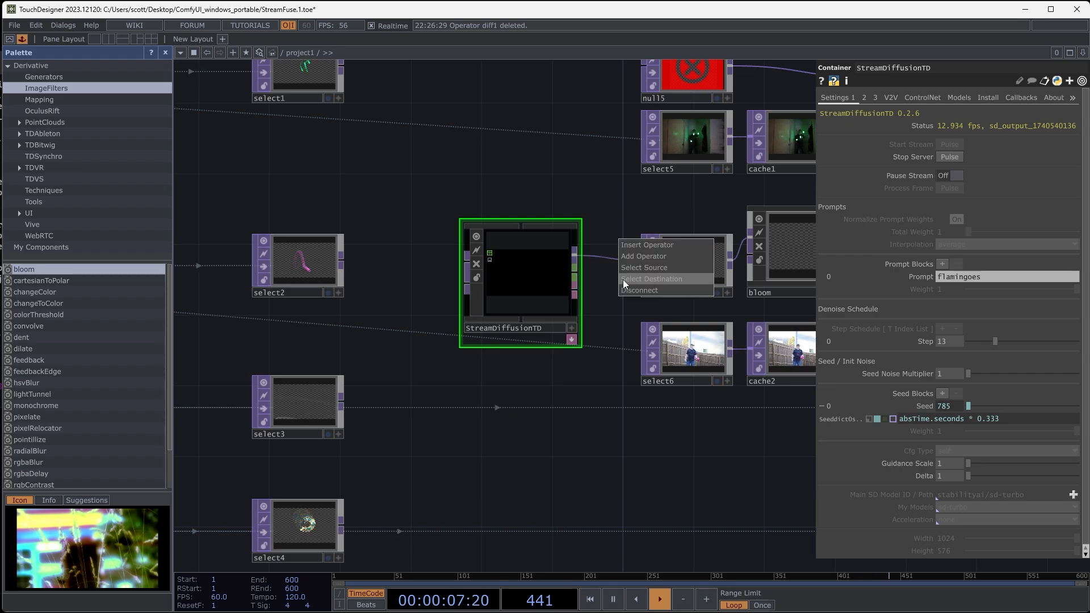
left_click(628, 287)
left_click_drag(516, 275, 500, 434)
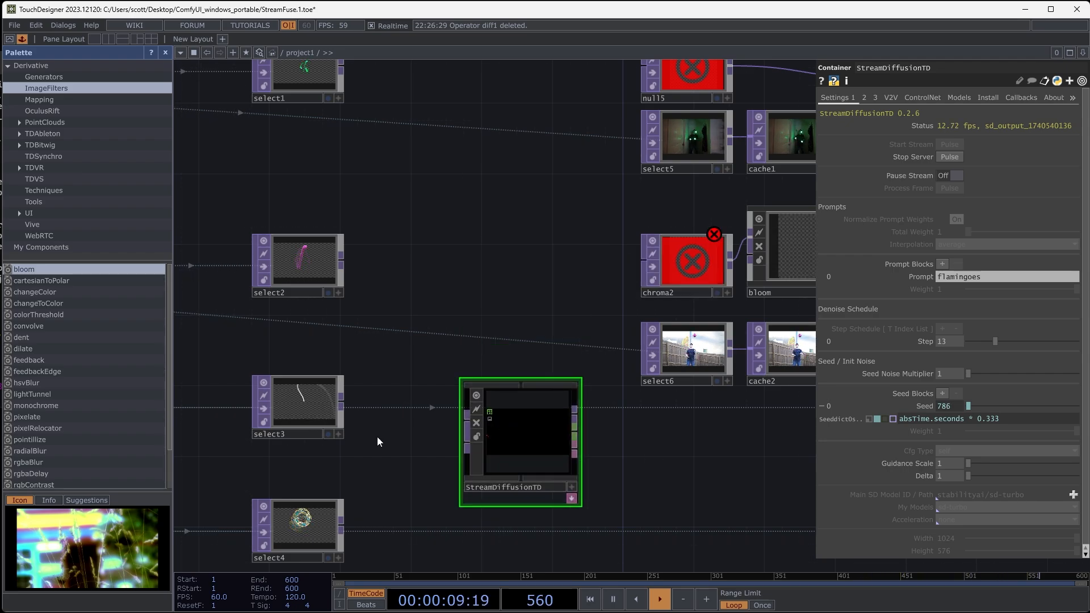
- Connect select3's output to the StreamDiffusionTD input
left_click_drag(379, 441, 341, 366)
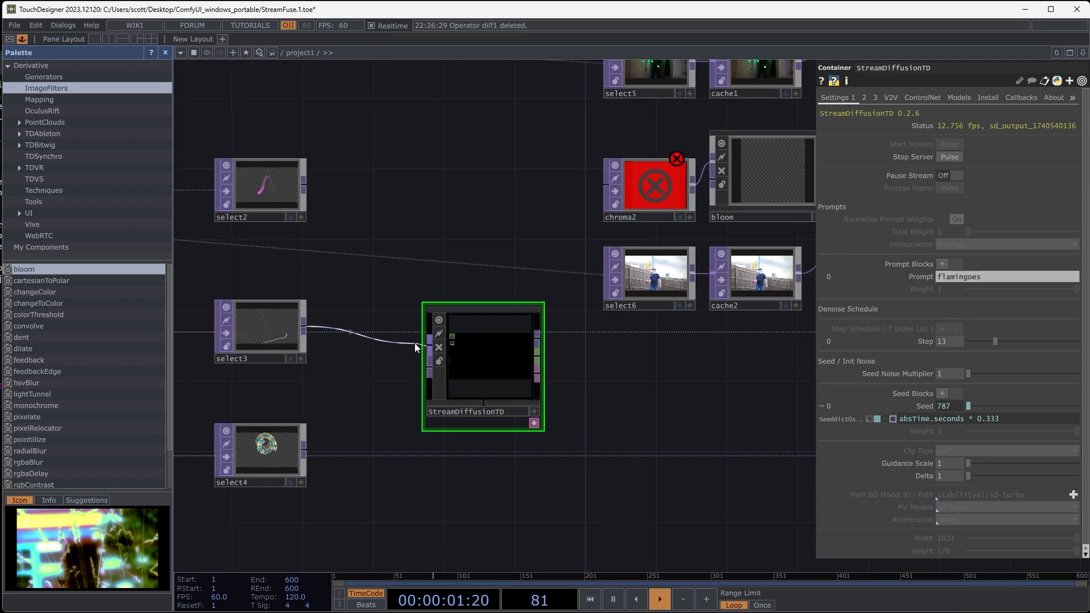
scroll(471, 375, "up", 5)
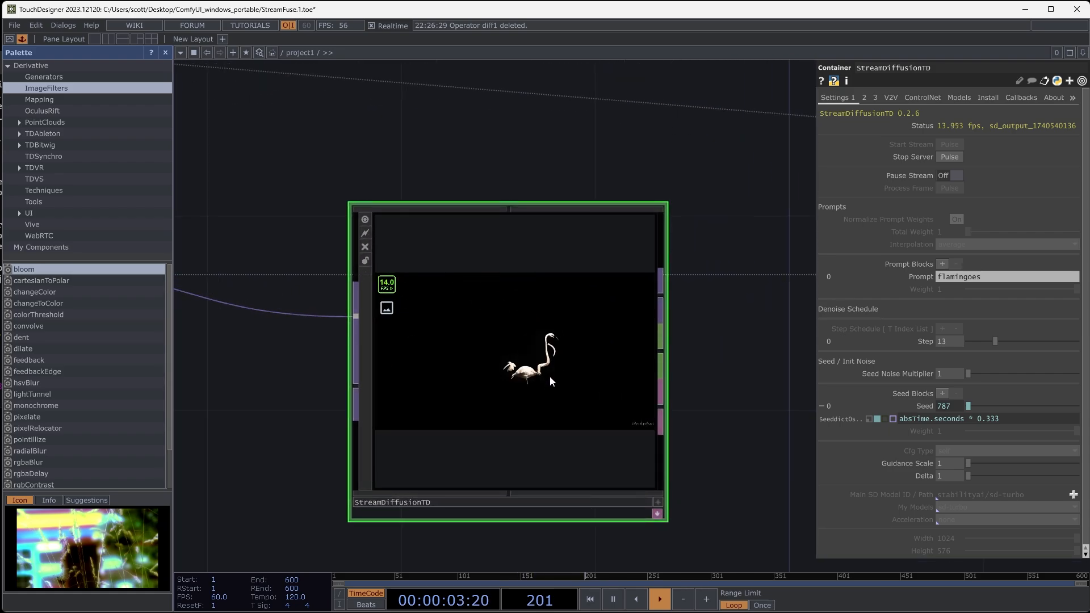
scroll(507, 389, "up", 2)
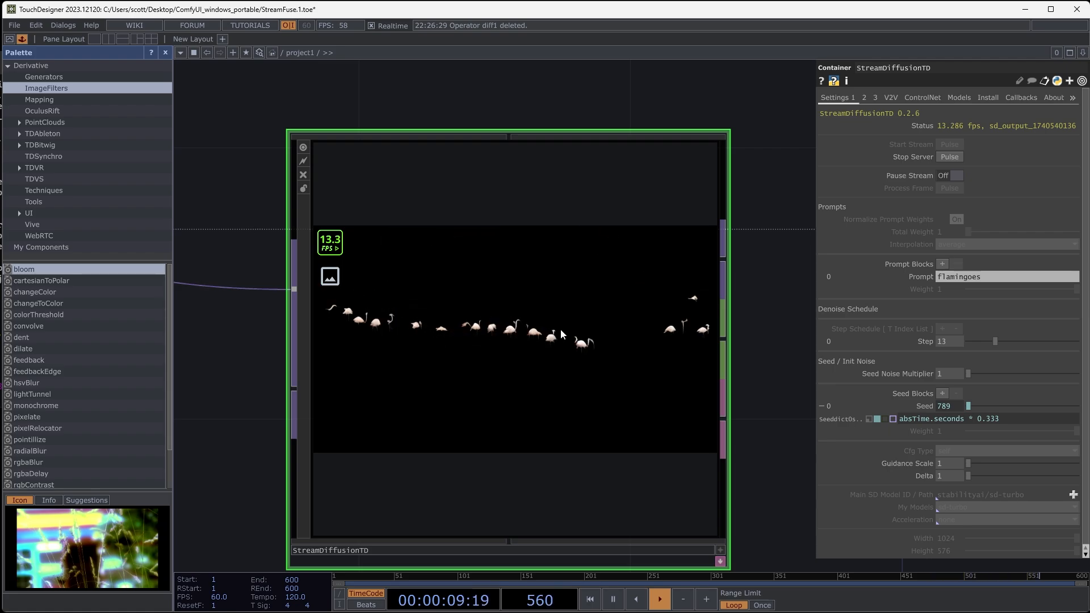
- Compare the light trail in select3 with the stylized StreamDiffusionTD output up close
scroll(529, 304, "down", 5)
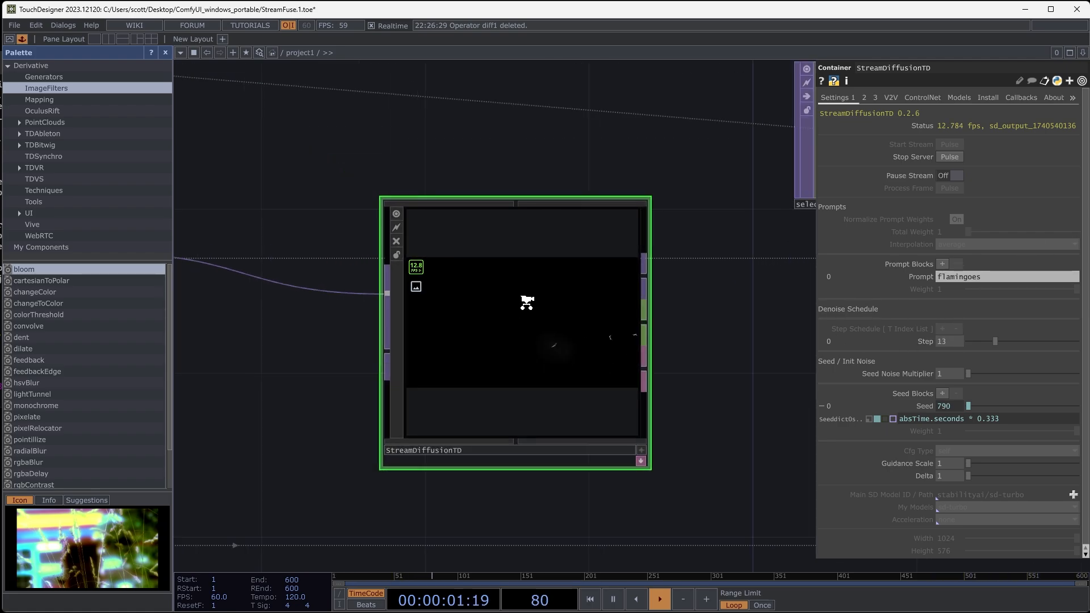
left_click_drag(339, 327, 513, 322)
scroll(390, 256, "up", 1)
scroll(394, 253, "up", 3)
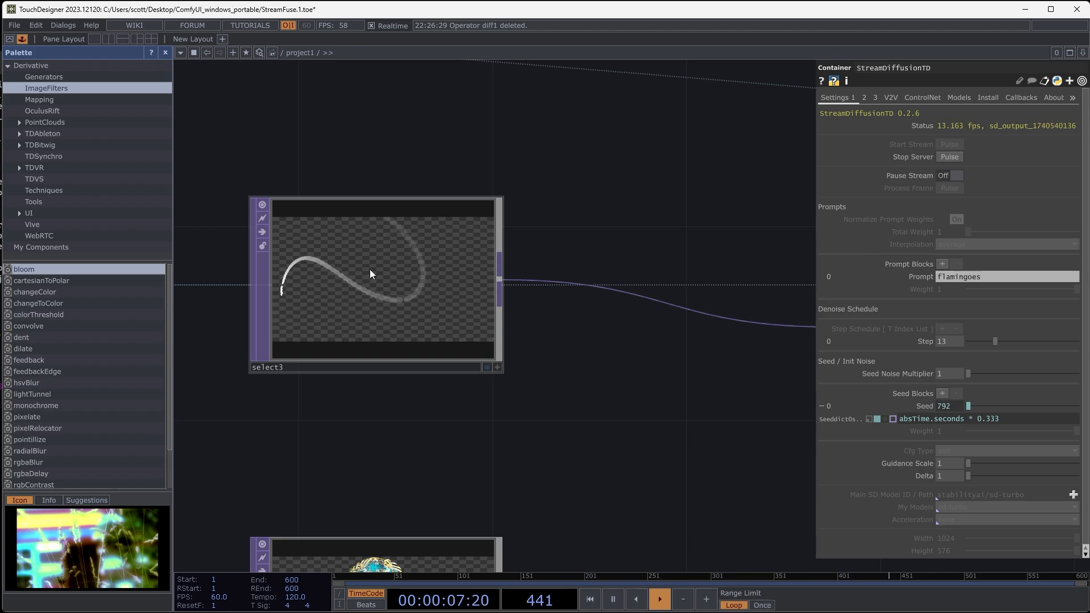
left_click_drag(585, 234, 404, 278)
scroll(571, 238, "down", 3)
left_click_drag(547, 237, 398, 220)
scroll(590, 316, "up", 5)
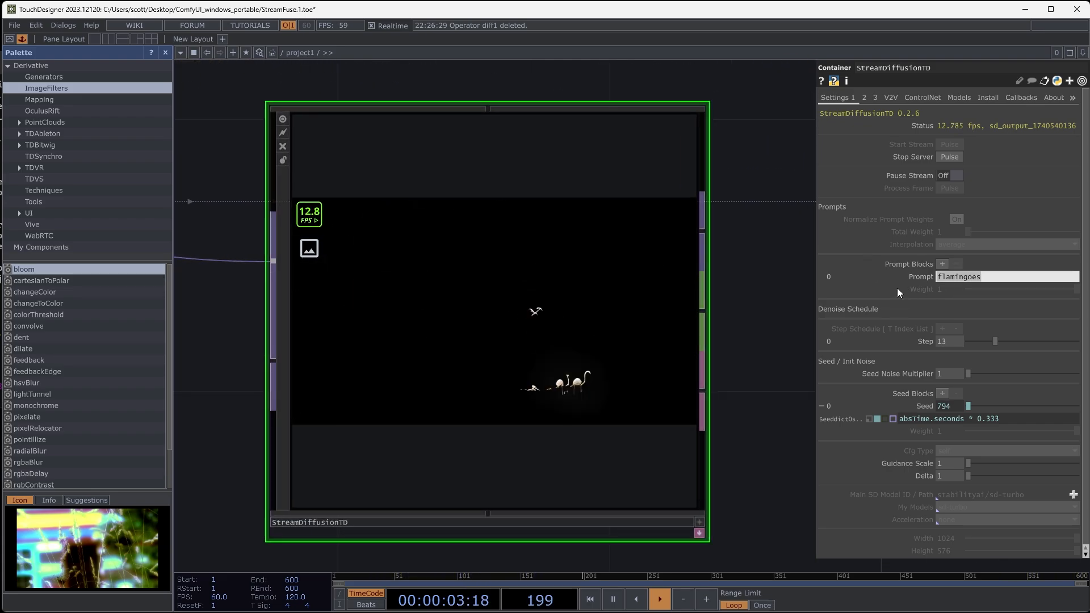
- Replace the StreamDiffusionTD prompt with "many tiny white flowers and vines, ivy"
key("ctrl+a")
type("many tin")
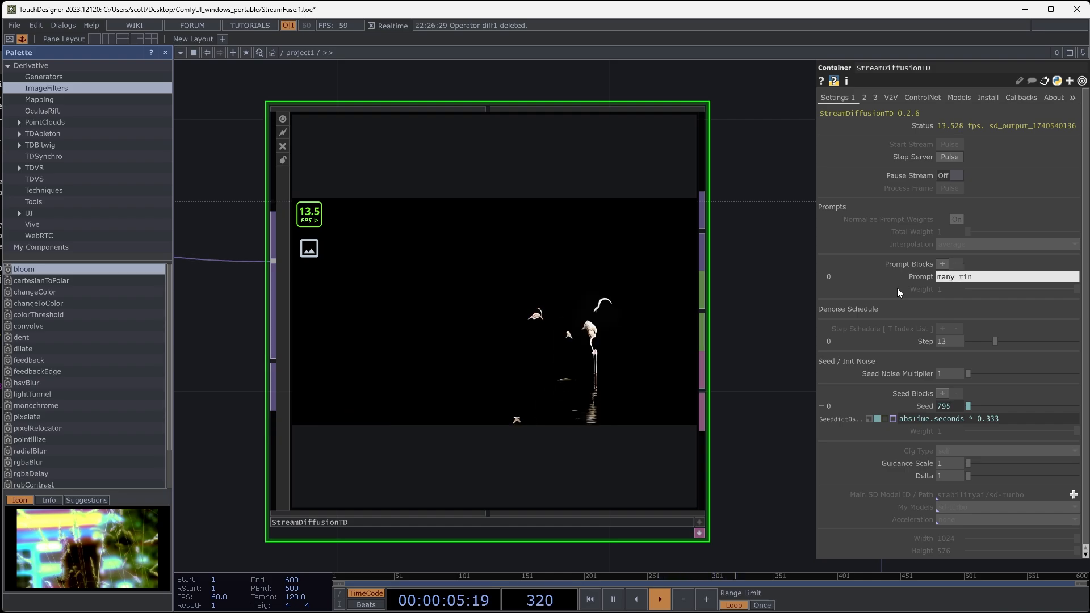
type("y white flowers")
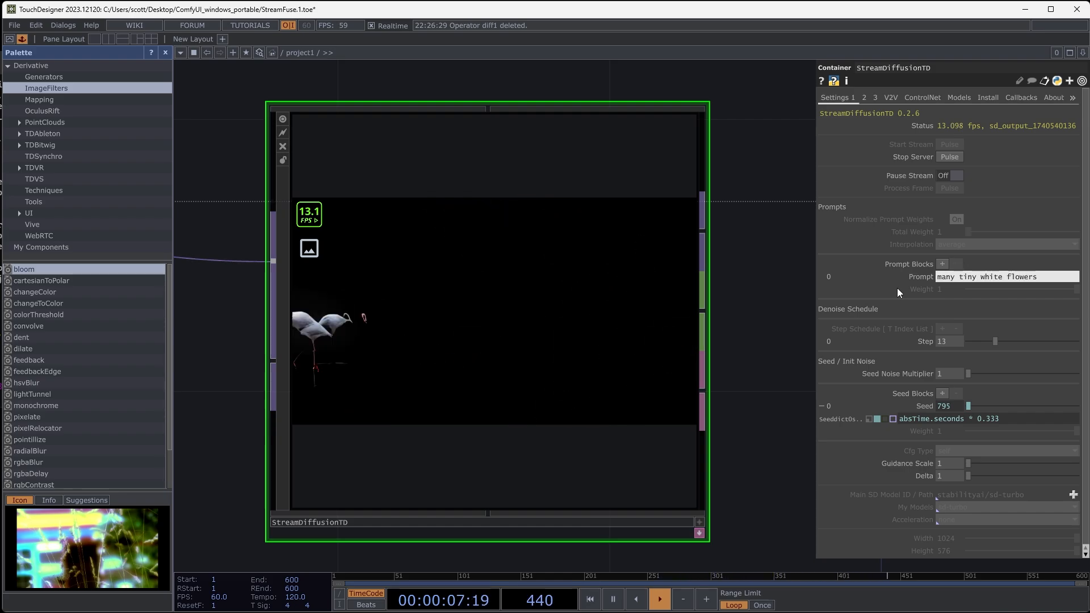
type(" and vines, ivy")
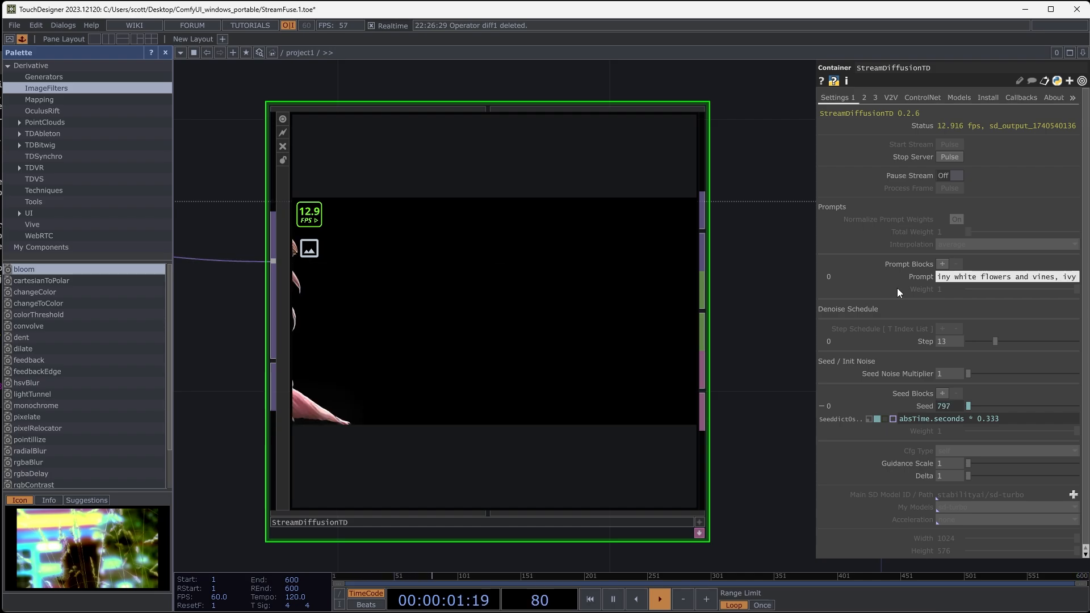
key("Return")
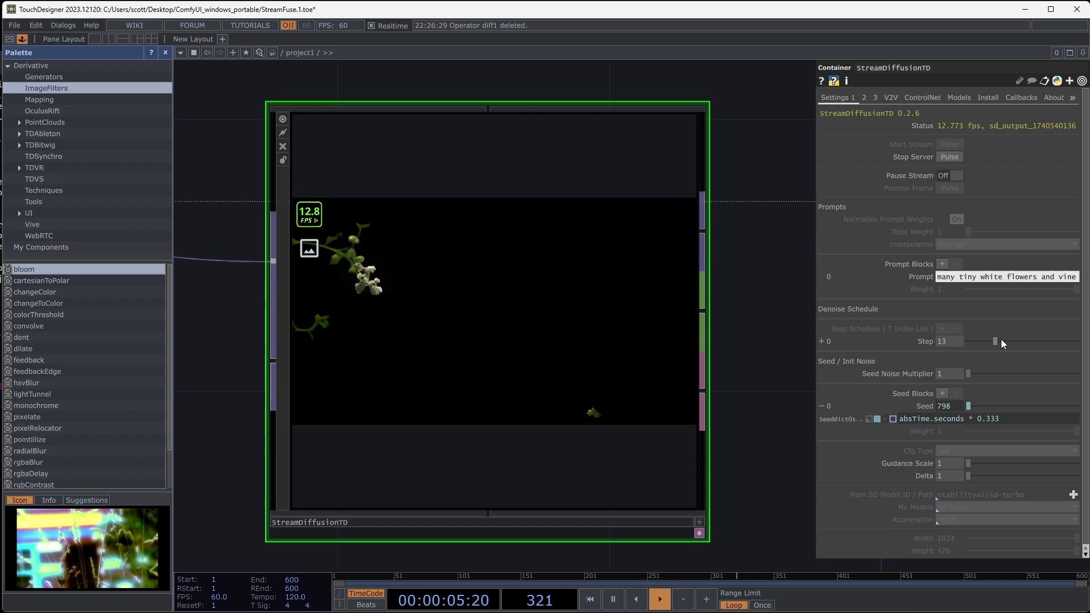
- Adjust StreamDiffusionTD's denoise Step to 17 and change the Seed expression to absTime.seconds * 2
left_click_drag(992, 341, 979, 345)
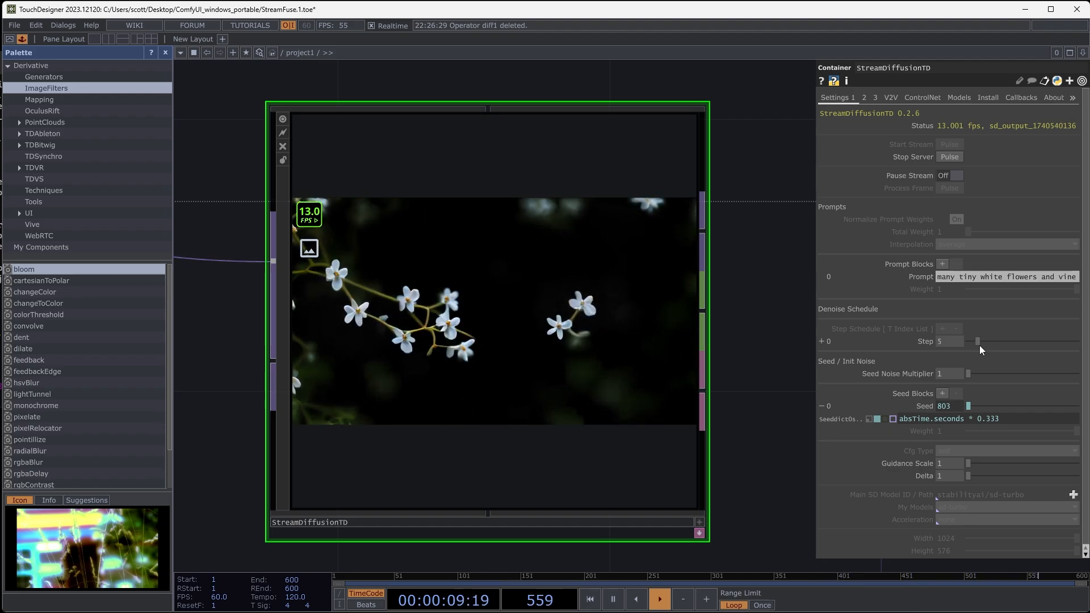
left_click_drag(980, 346, 1062, 350)
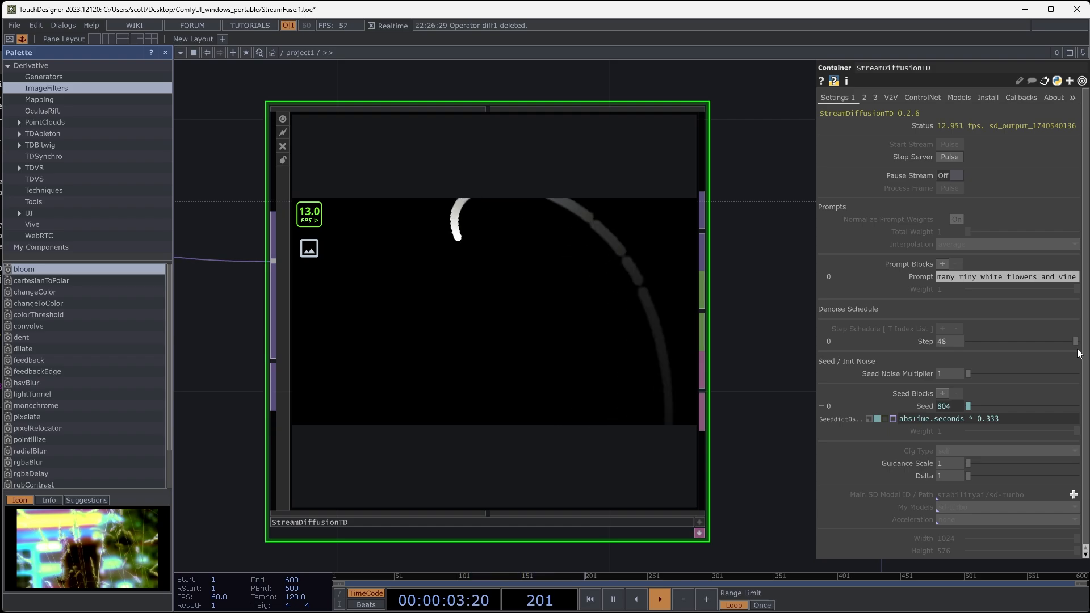
left_click_drag(1023, 350, 1005, 348)
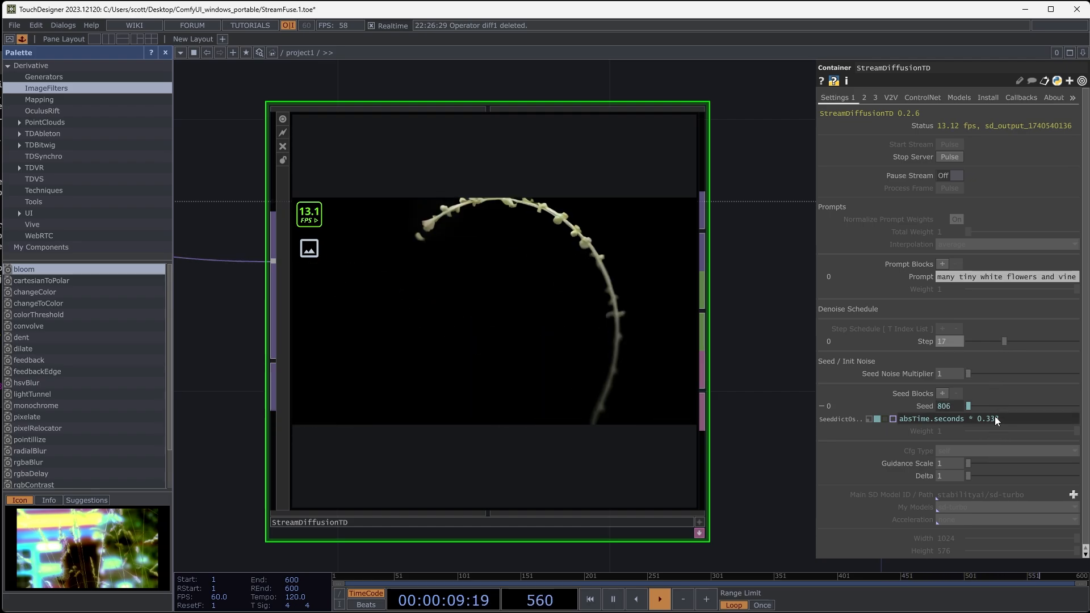
left_click_drag(996, 418, 975, 420)
type("2")
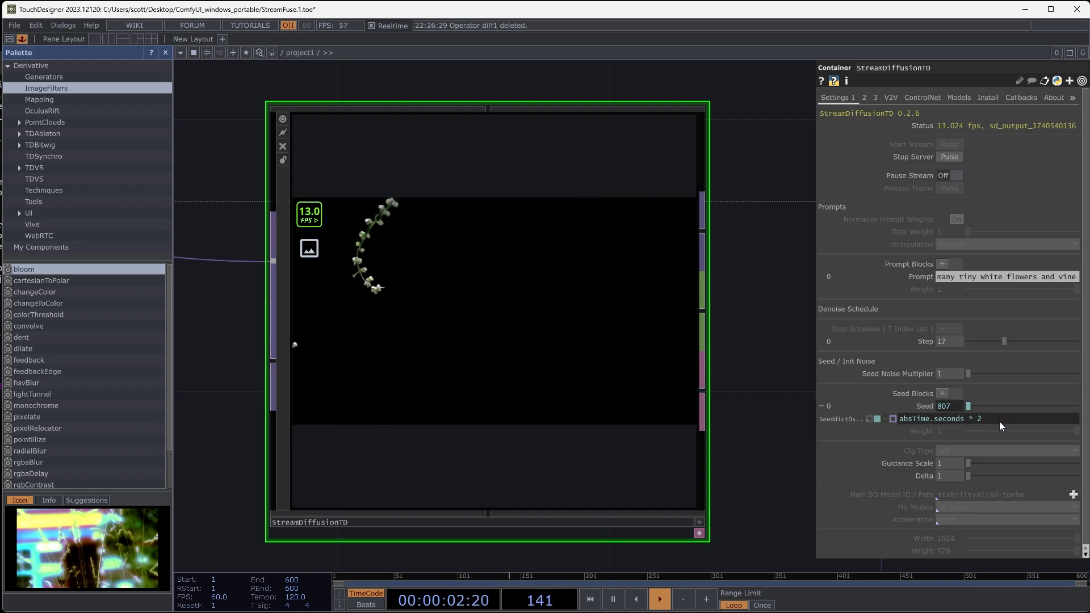
key("Return")
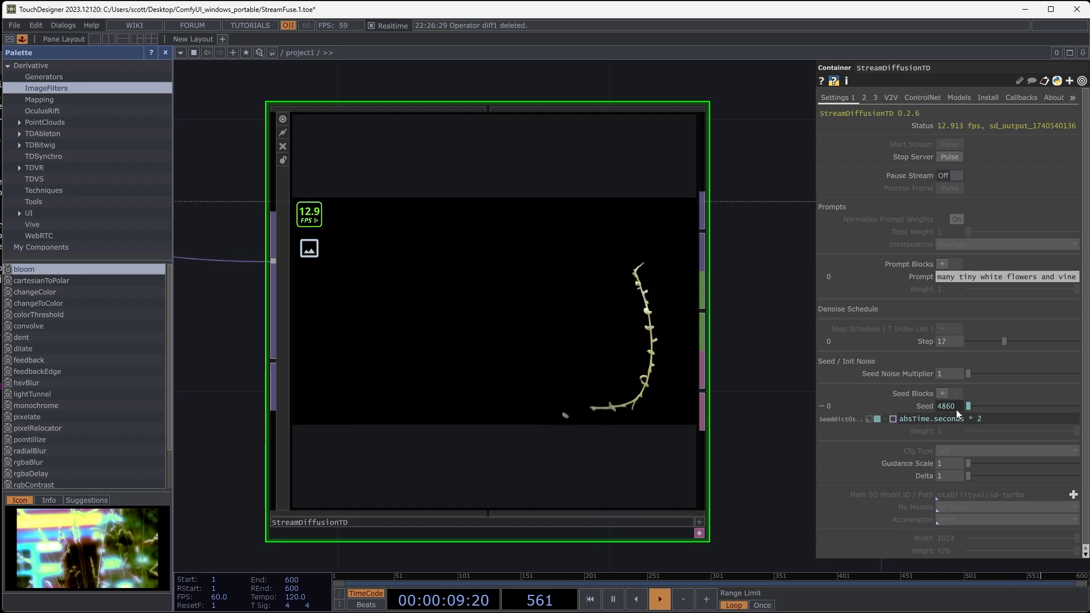
- Move select7 beside StreamDiffusionTD, lining it up in the column below select6
scroll(790, 397, "down", 5)
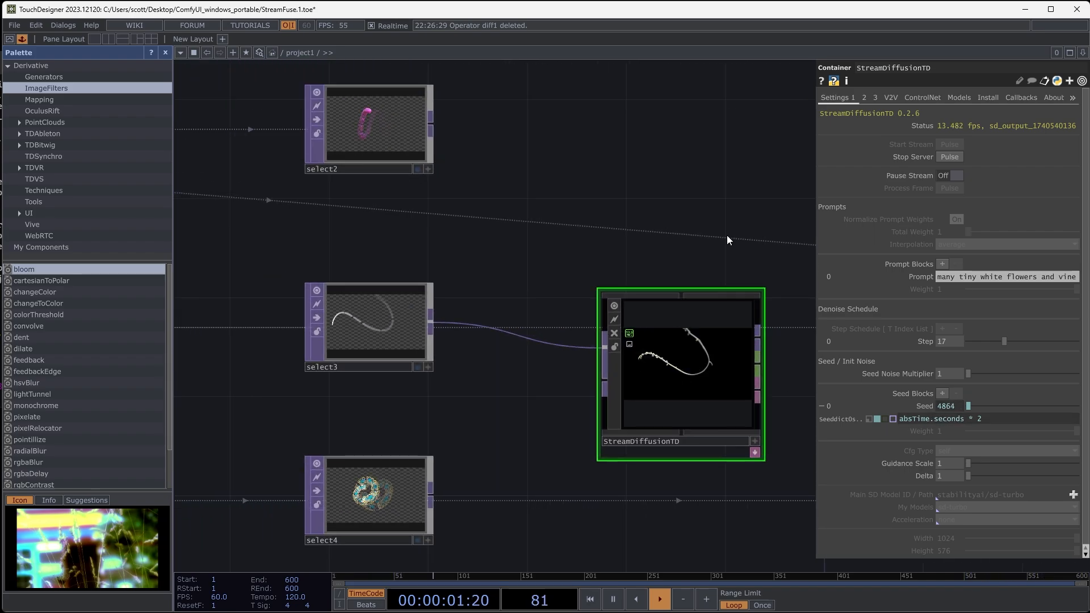
left_click_drag(638, 164, 473, 184)
scroll(550, 182, "down", 4)
left_click_drag(543, 196, 345, 246)
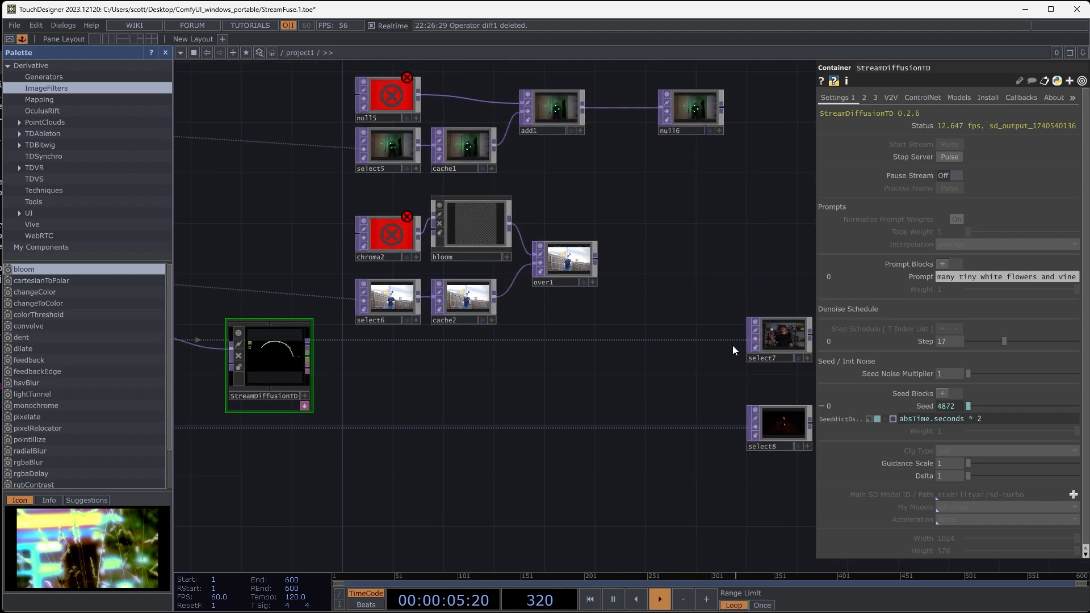
left_click_drag(793, 338, 389, 423)
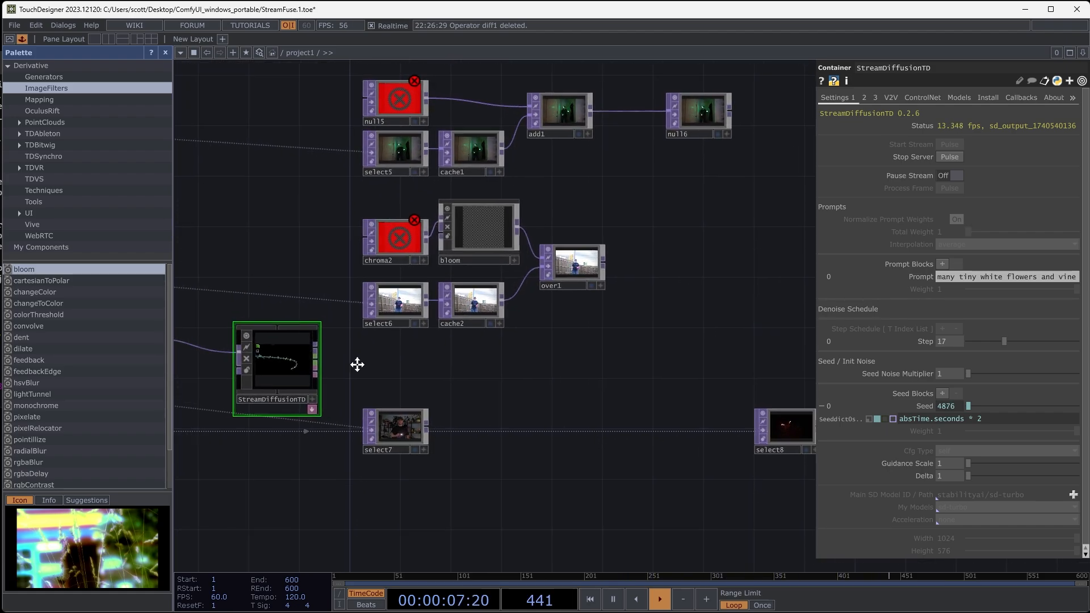
left_click_drag(358, 363, 380, 369)
- Duplicate cache2, place the copy next to select7, and feed select7 into it
left_click(485, 316)
key("ctrl+c")
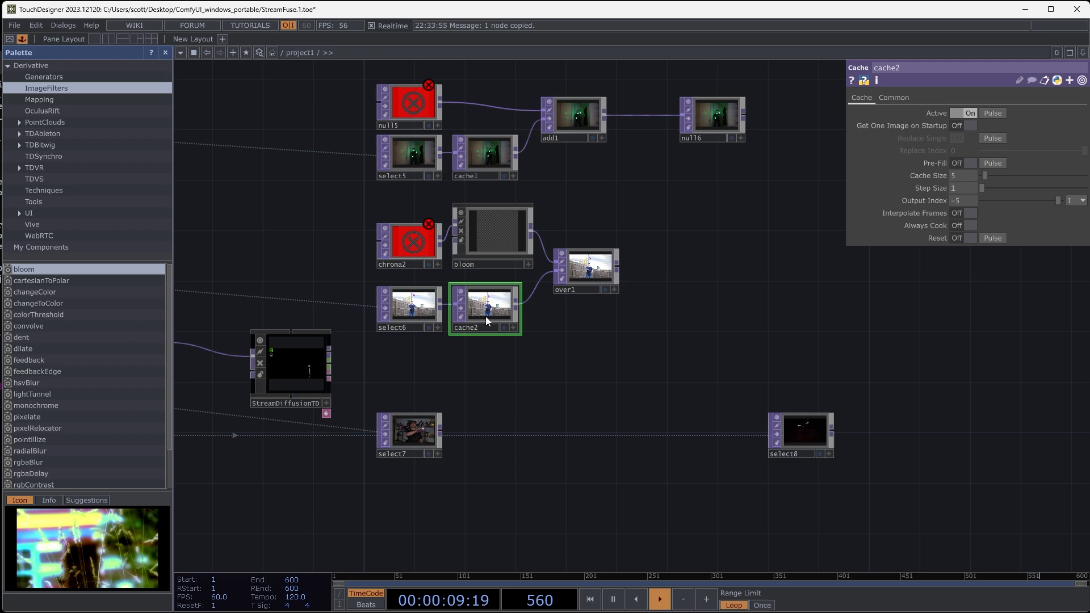
key("ctrl+v")
left_click_drag(491, 379, 452, 433)
scroll(444, 440, "up", 3)
left_click_drag(450, 329, 613, 391)
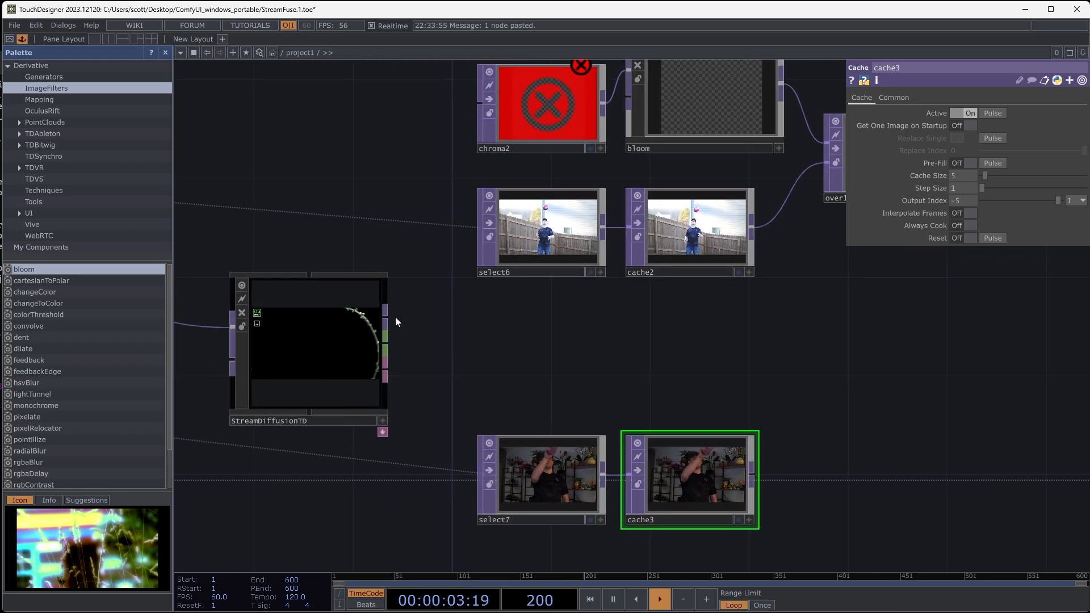
- Add a Null TOP to StreamDiffusionTD's output and place it just above select7
right_click(386, 316)
left_click(360, 271)
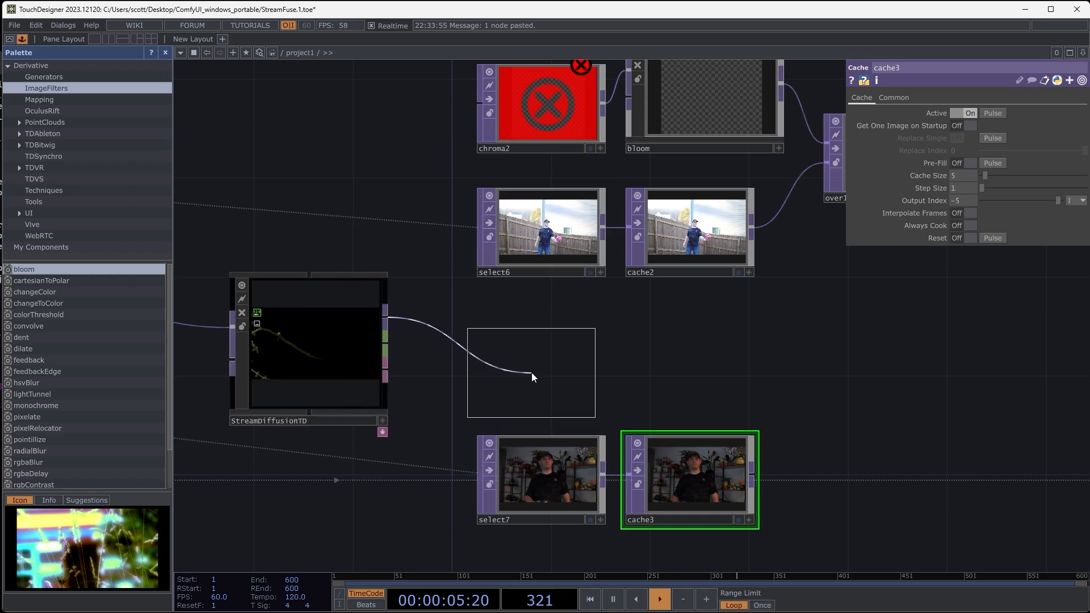
left_click(531, 373)
scroll(546, 479, "up", 4)
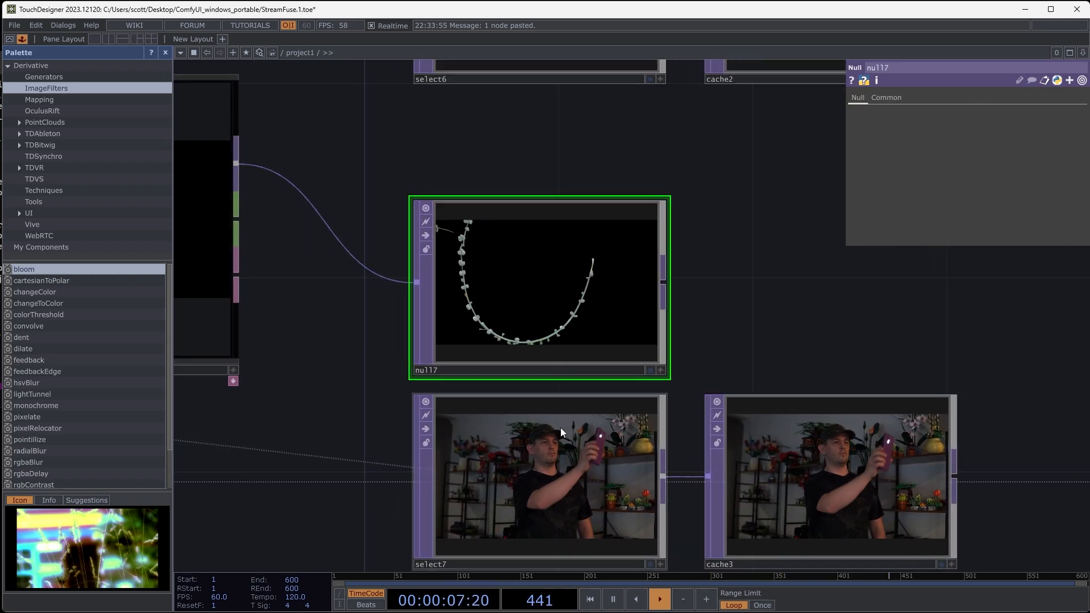
left_click_drag(756, 314, 581, 287)
left_click_drag(696, 297, 667, 290)
left_click_drag(596, 288, 669, 290)
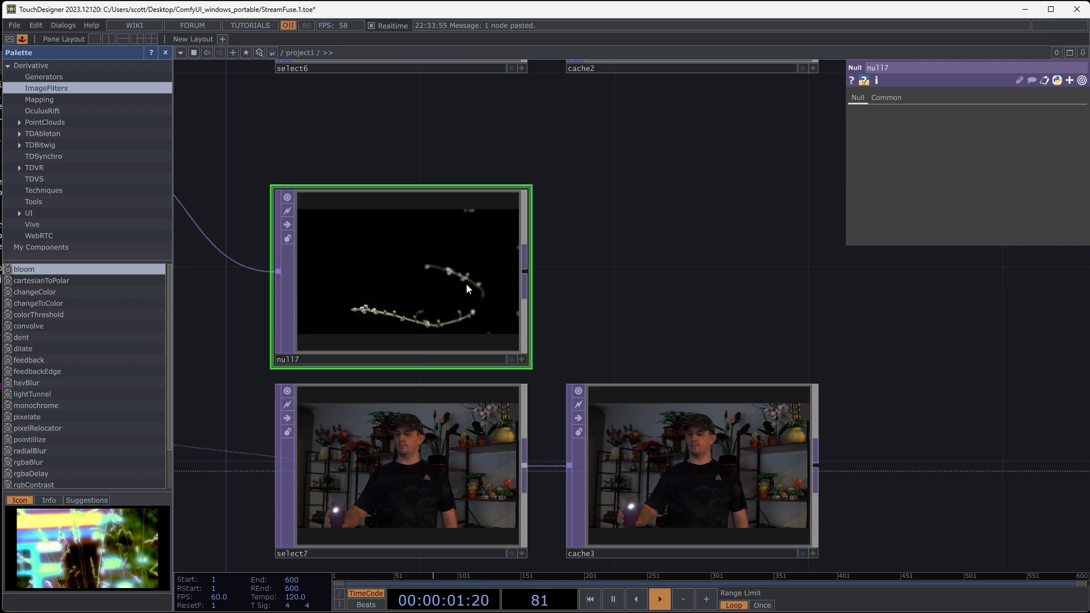
- Add a Chroma Key TOP to null7's output and place it just above cache3
left_click_drag(607, 304, 524, 278)
scroll(523, 276, "down", 5)
left_click_drag(608, 244, 608, 361)
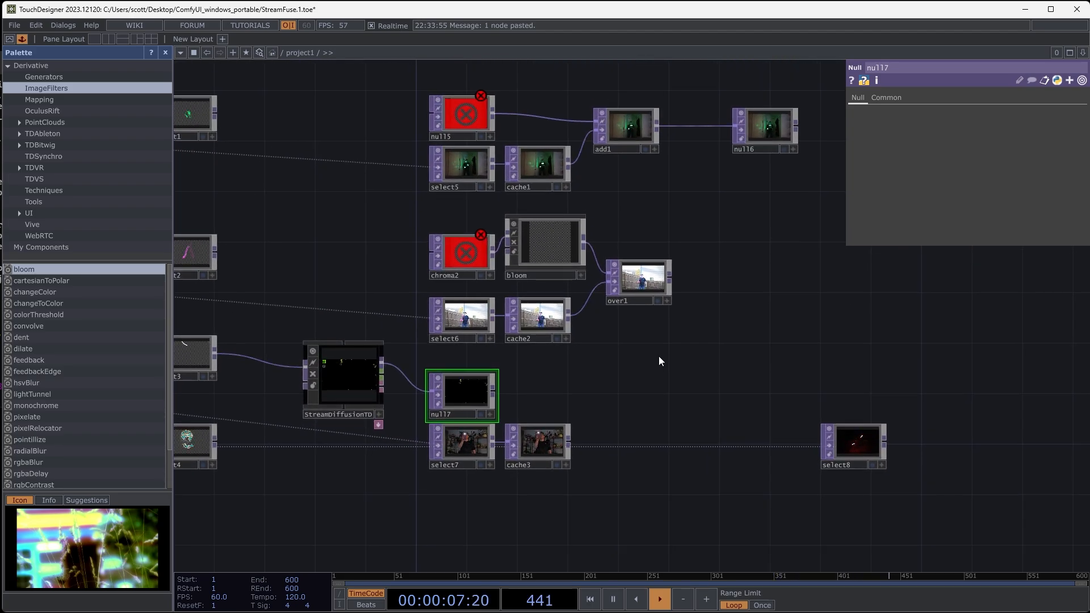
scroll(571, 278, "up", 8)
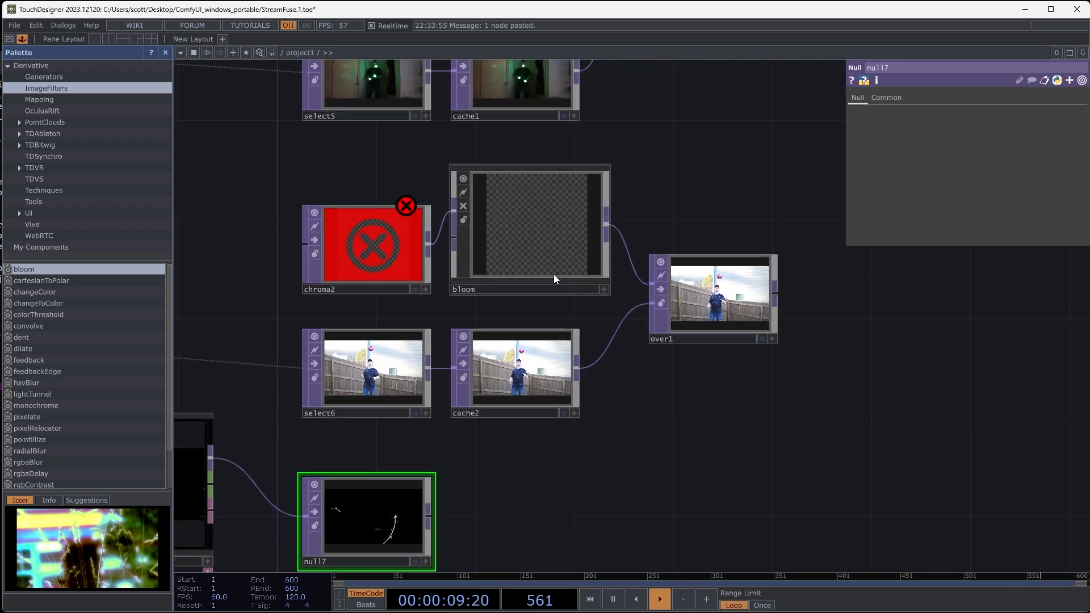
scroll(662, 333, "down", 6)
left_click_drag(715, 505, 599, 250)
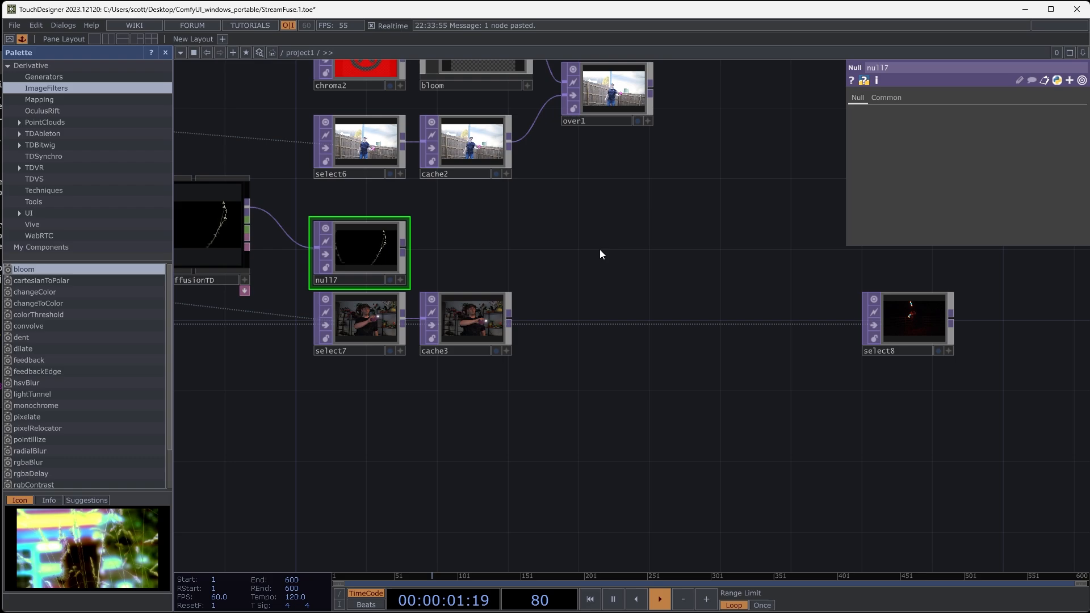
scroll(550, 287, "up", 6)
left_click_drag(547, 290, 745, 312)
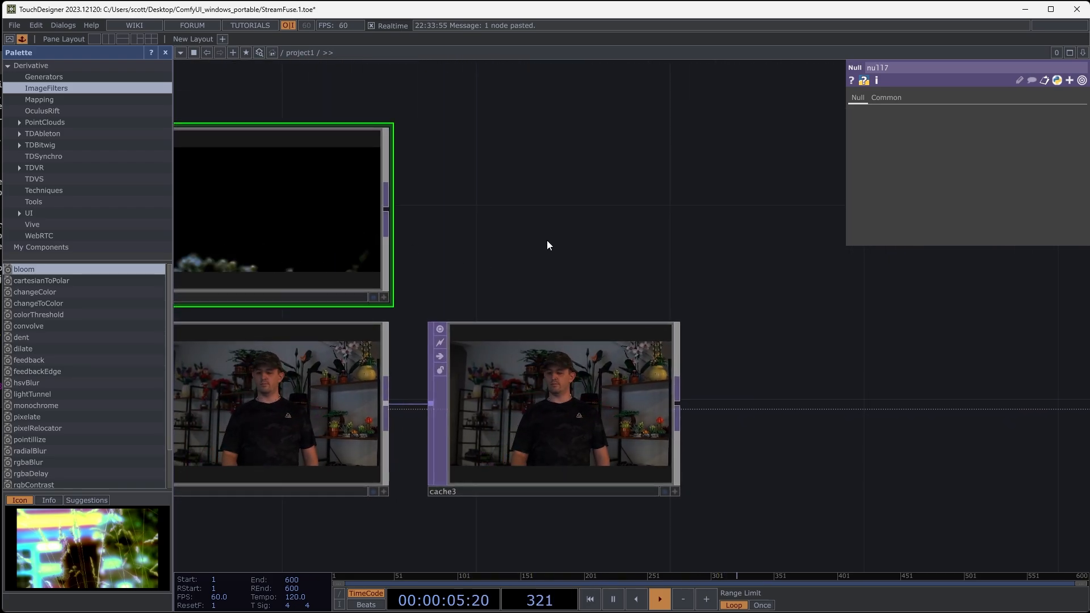
mouse_move(546, 240)
left_mouse_down()
mouse_move(642, 236)
mouse_move(572, 229)
mouse_move(530, 240)
left_mouse_up()
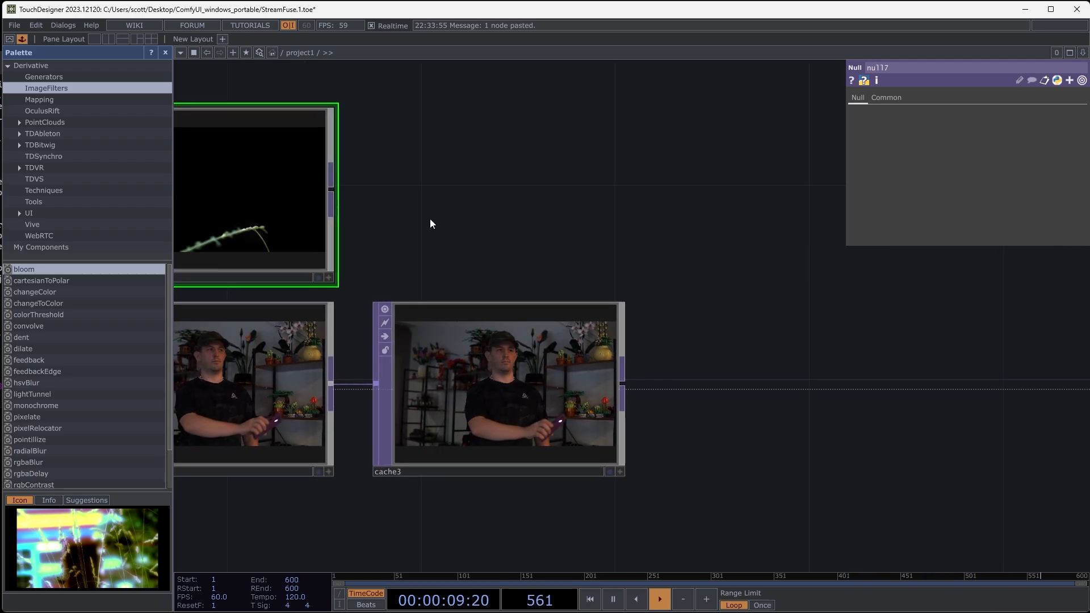
key("Tab")
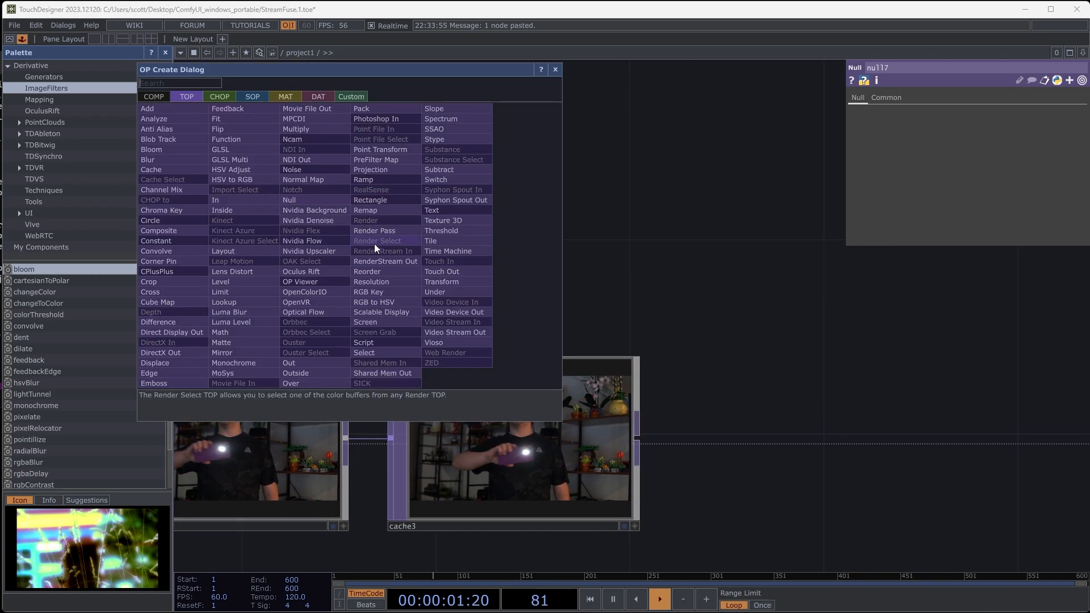
left_click(161, 210)
left_click(510, 247)
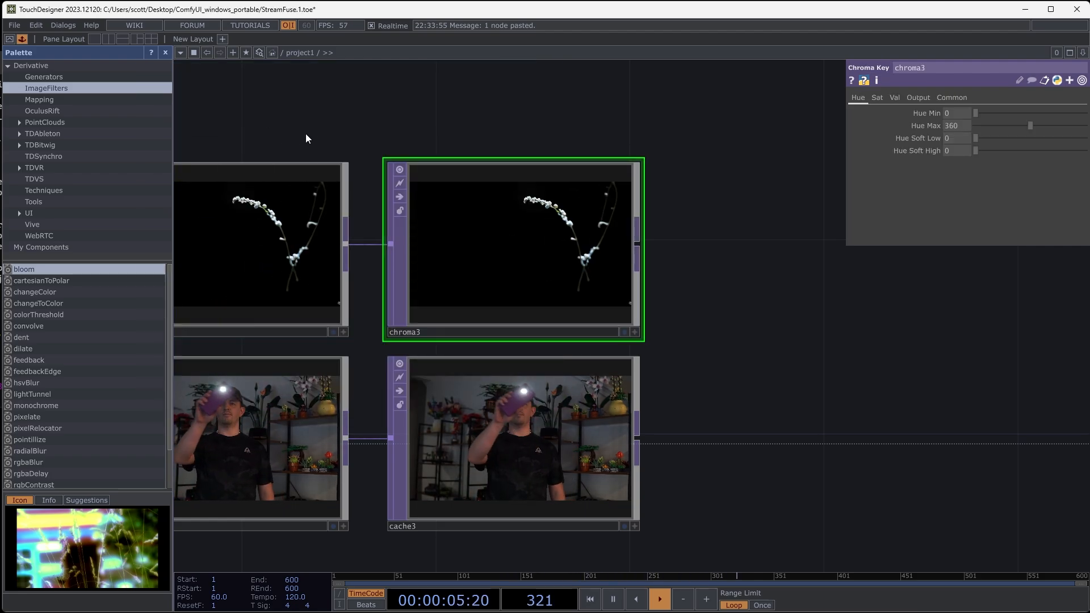
- Set chroma3's Val Min to 0.244 to key out the black background
left_click_drag(306, 138, 454, 146)
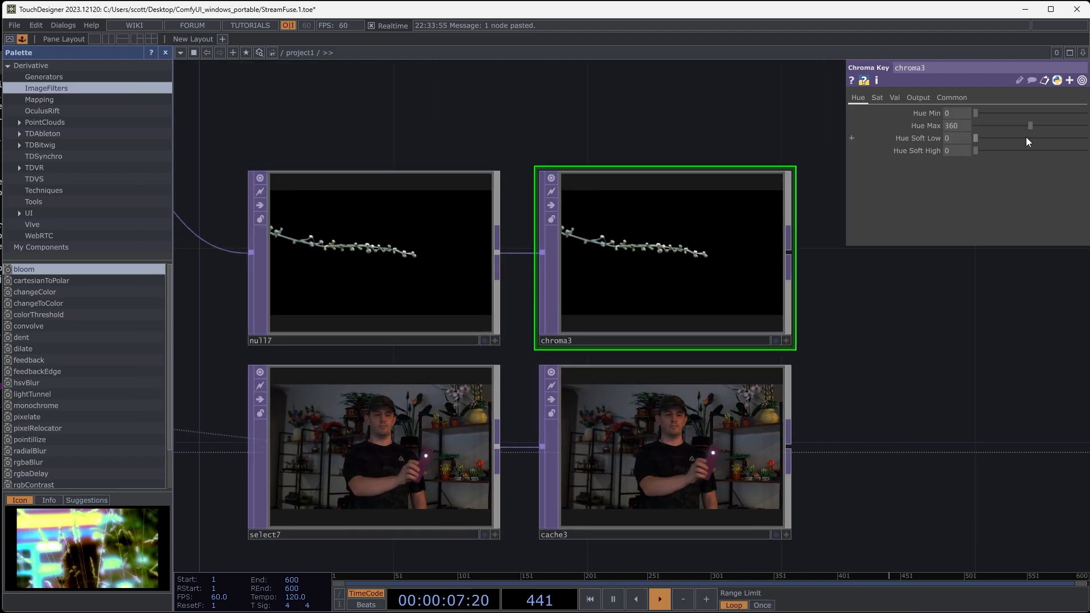
left_click(892, 96)
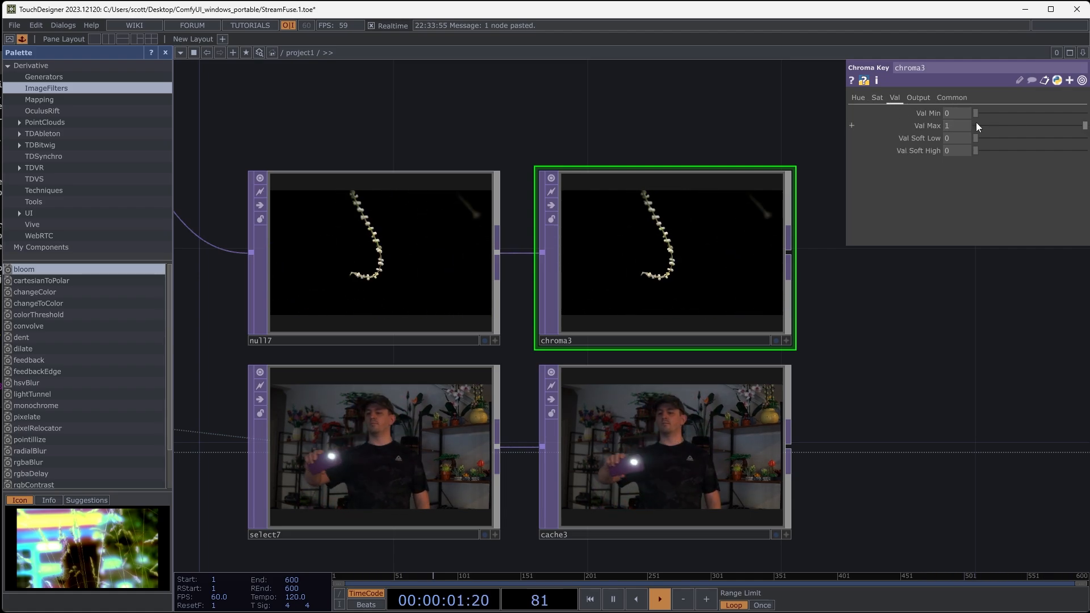
left_click_drag(977, 114, 1003, 115)
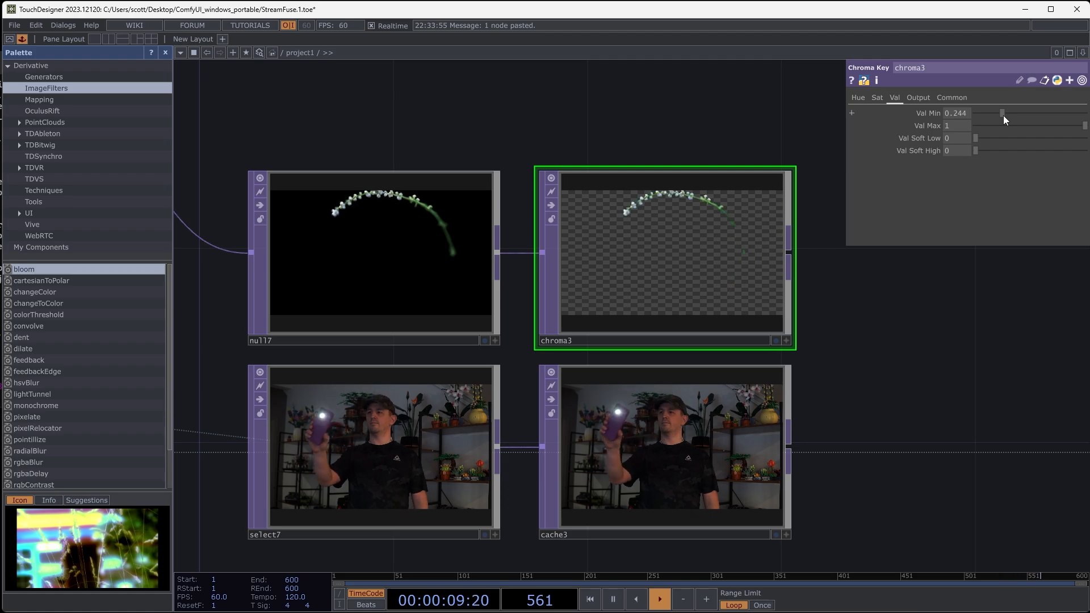
- Create an Over TOP and place it beyond chroma3 and cache3, midway between their rows
left_click_drag(943, 346, 881, 339)
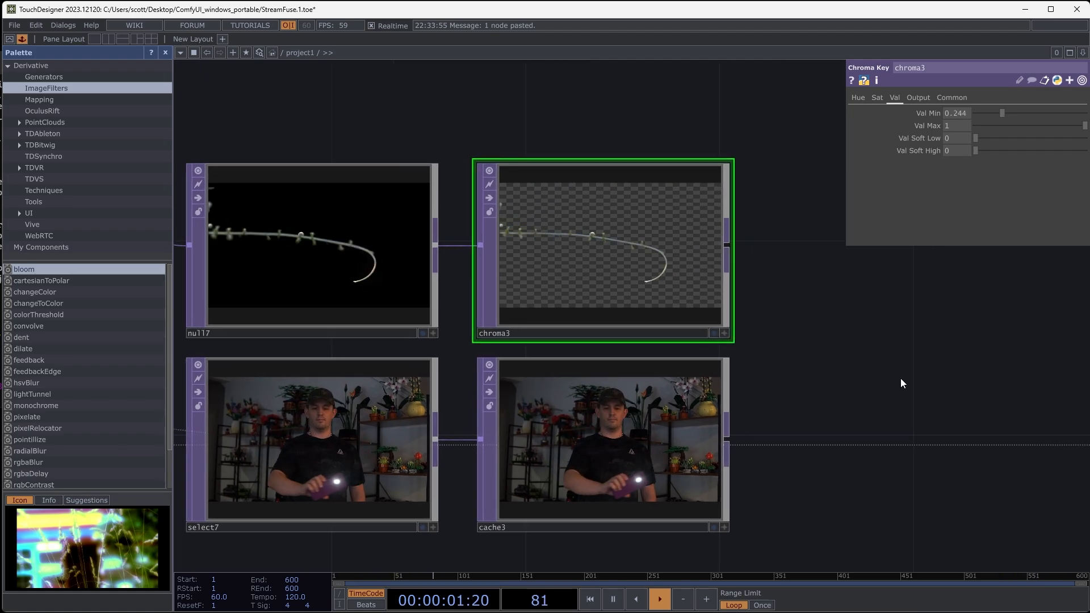
left_click_drag(900, 379, 845, 362)
scroll(809, 342, "down", 5)
left_click_drag(347, 397, 680, 422)
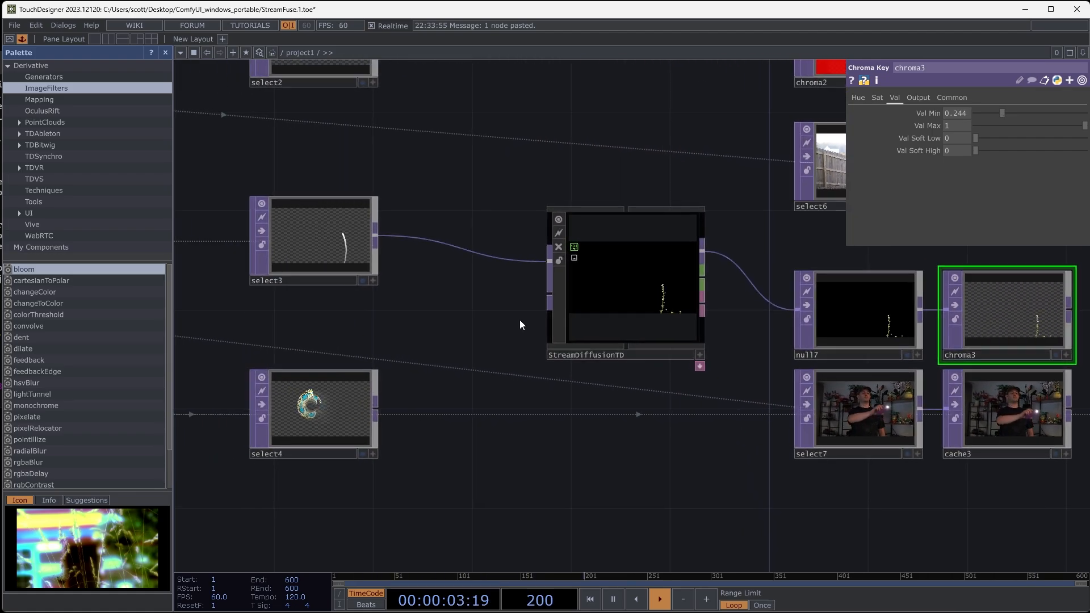
left_click_drag(489, 440, 182, 412)
left_click_drag(925, 388, 711, 388)
scroll(561, 330, "up", 4)
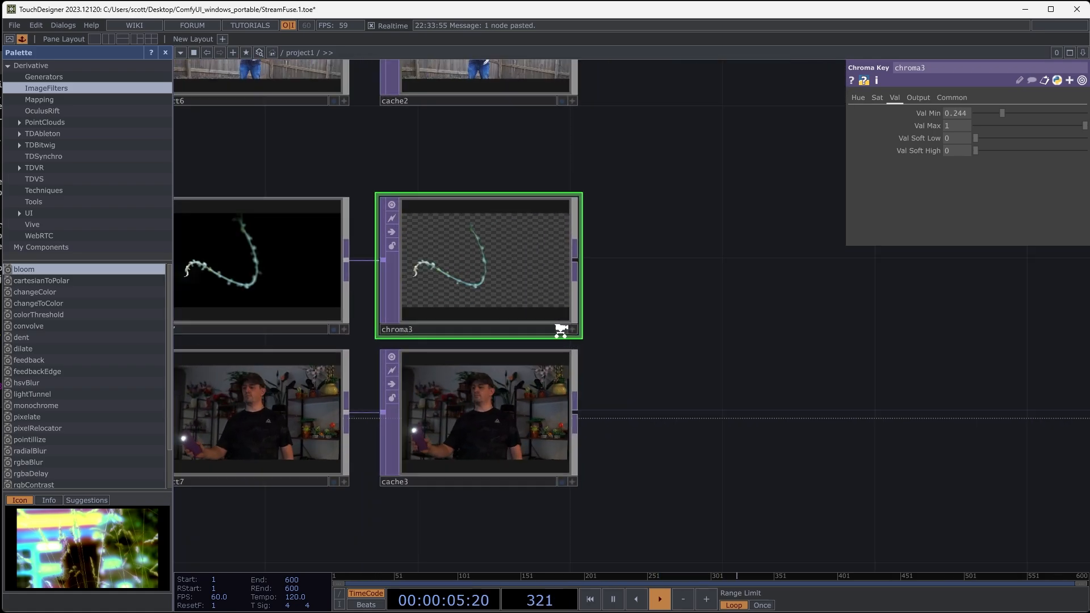
right_click(725, 321)
left_click(779, 206)
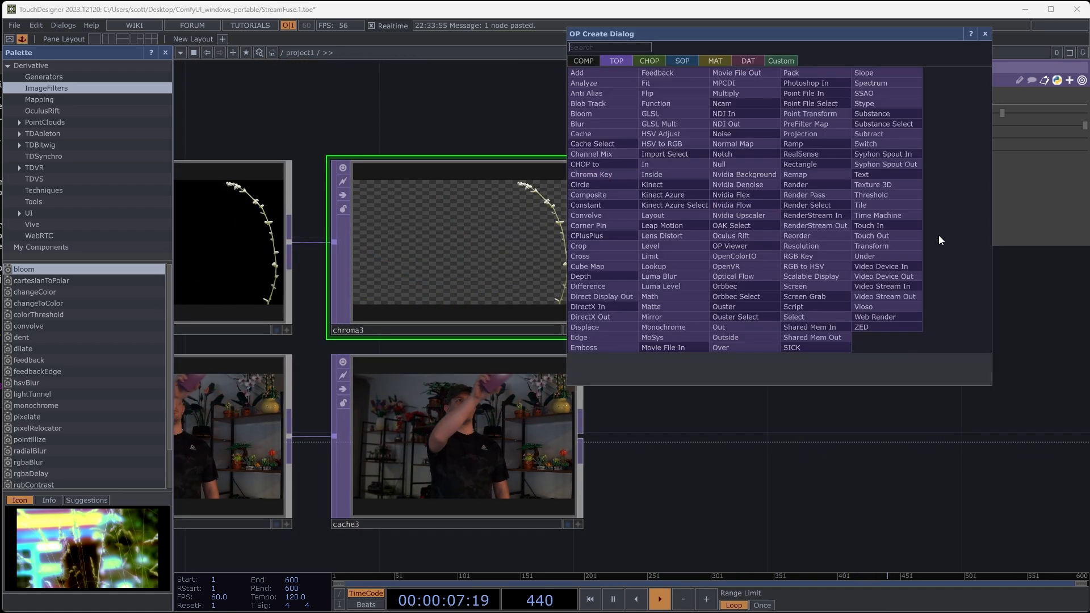
left_click(736, 350)
left_click(838, 355)
- Feed chroma3 into over2's first input and cache3 into its second, and inspect the composite up close
left_click(581, 435)
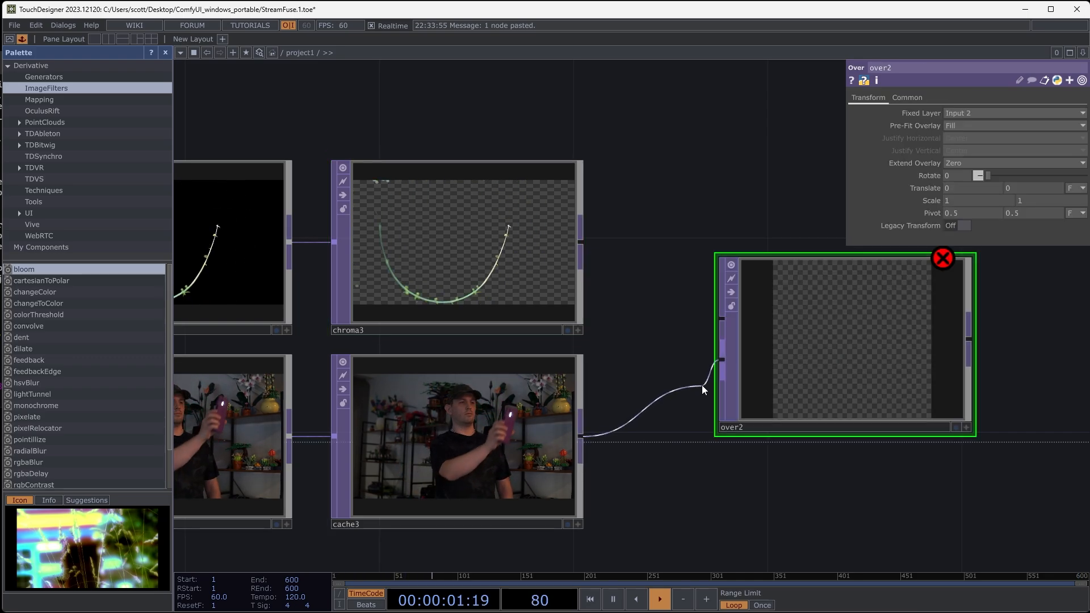
left_click(701, 385)
left_click(581, 243)
left_click(721, 318)
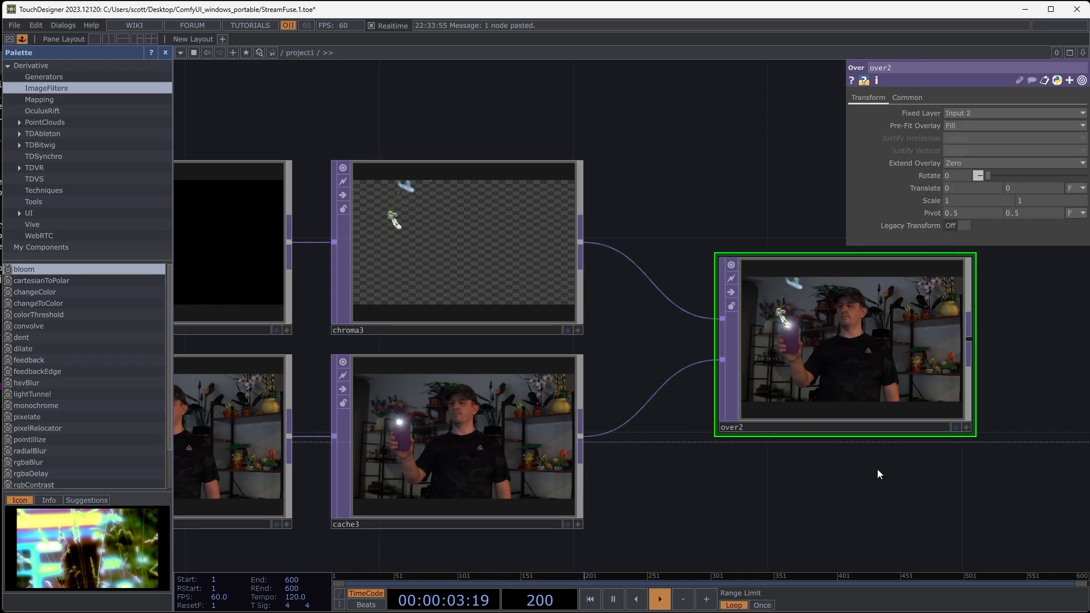
scroll(748, 388, "up", 5)
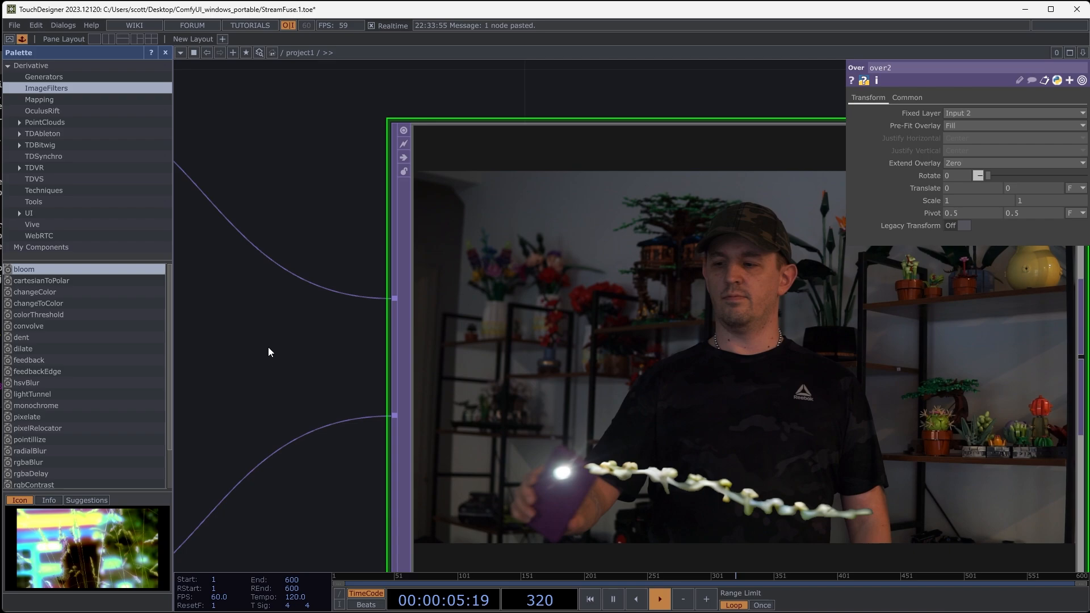
left_click_drag(254, 310, 154, 211)
left_click_drag(1032, 345, 989, 379)
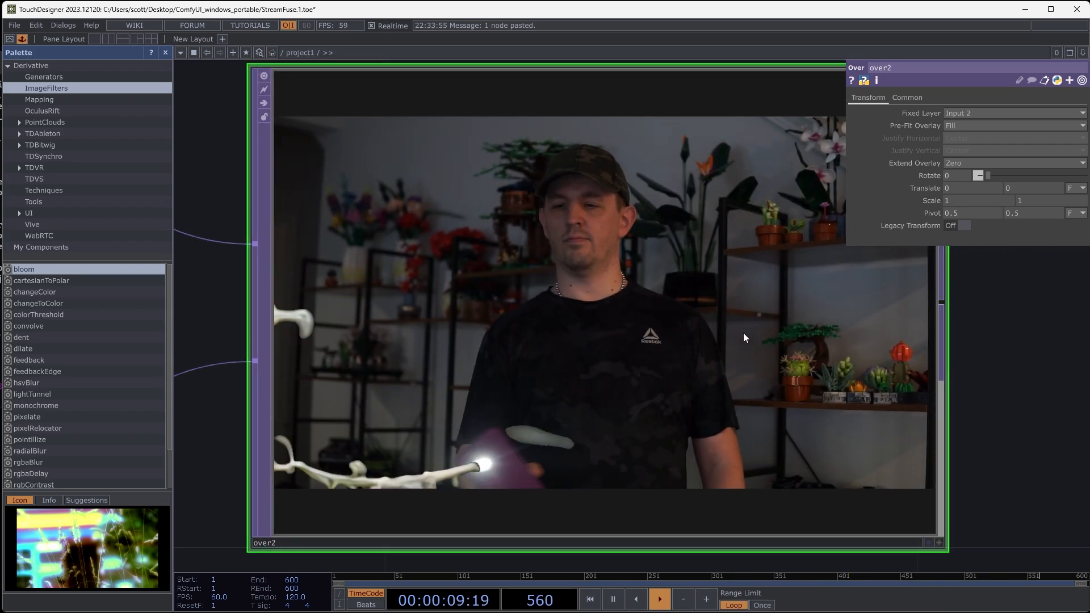
scroll(732, 328, "down", 5)
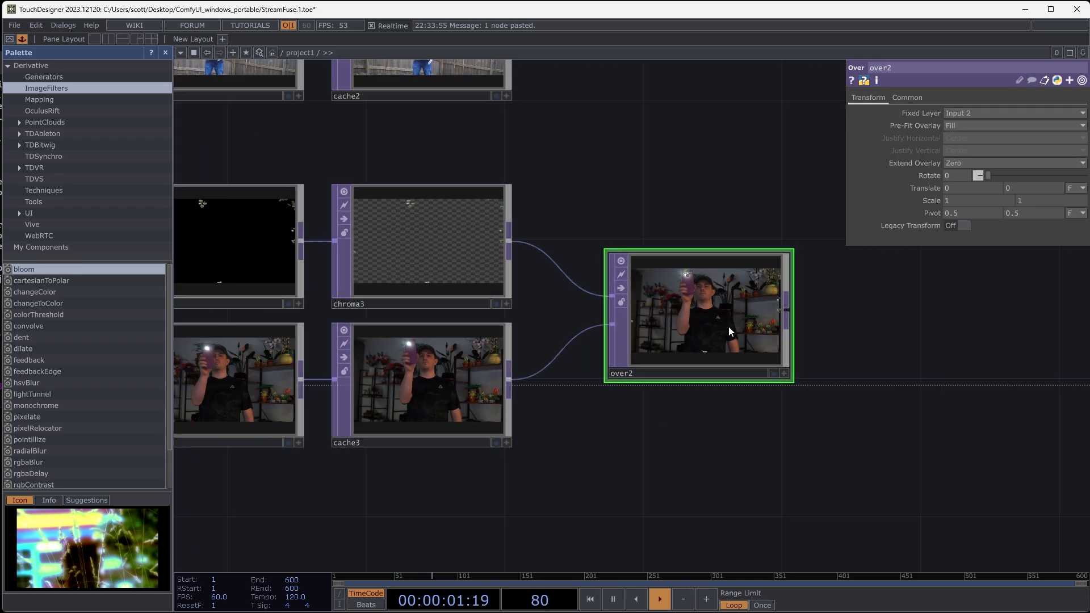
- Insert a Constant TOP between select3 and StreamDiffusionTD and set its color to pure red
left_click_drag(660, 476, 917, 452)
left_click_drag(743, 461, 857, 468)
scroll(347, 413, "down", 3)
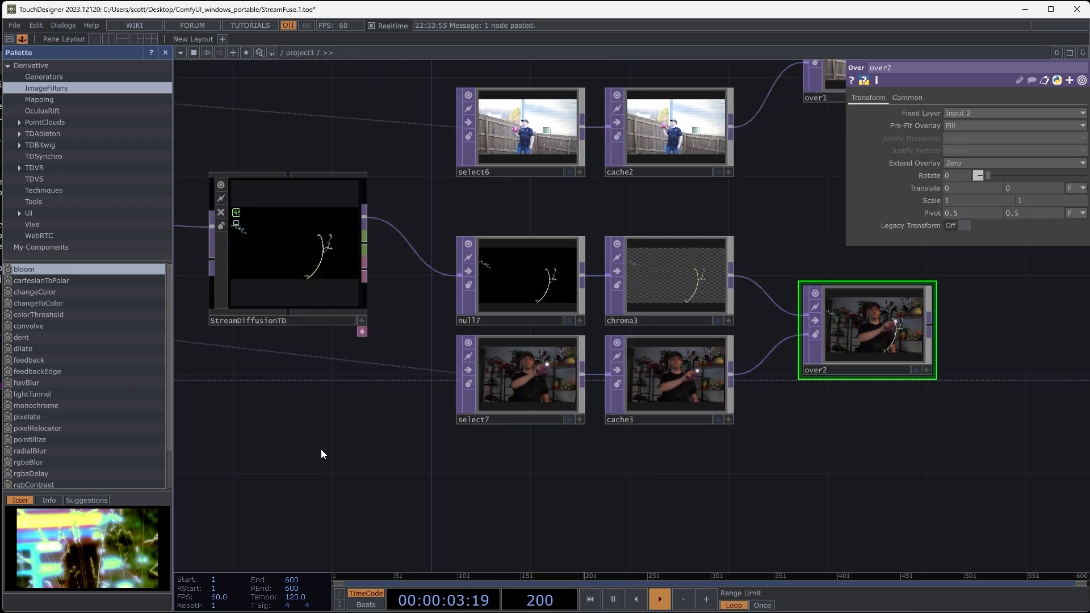
left_click_drag(321, 448, 682, 468)
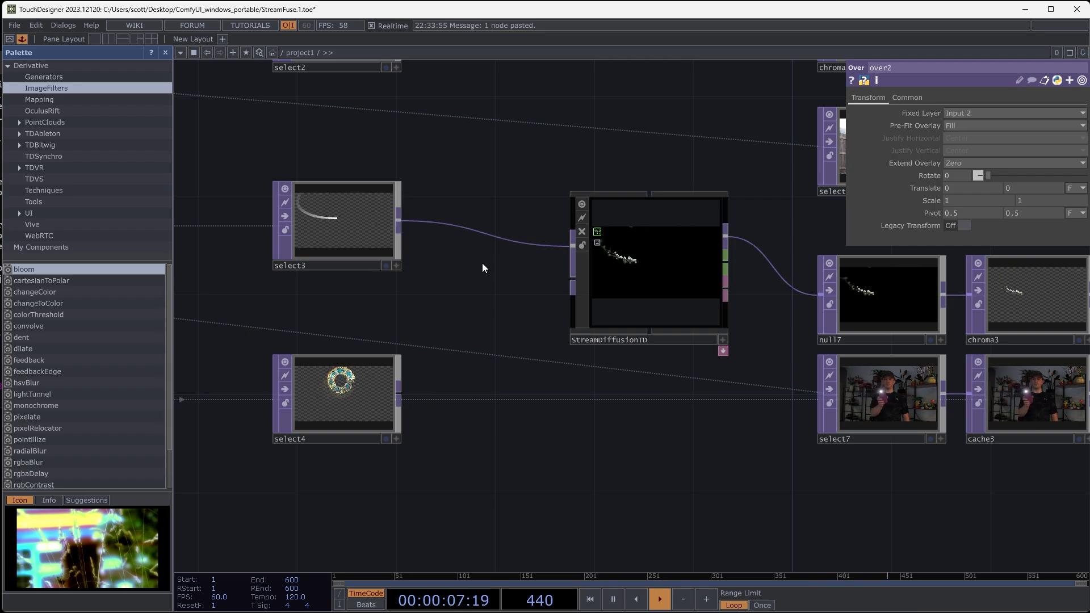
right_click(449, 223)
left_click(459, 210)
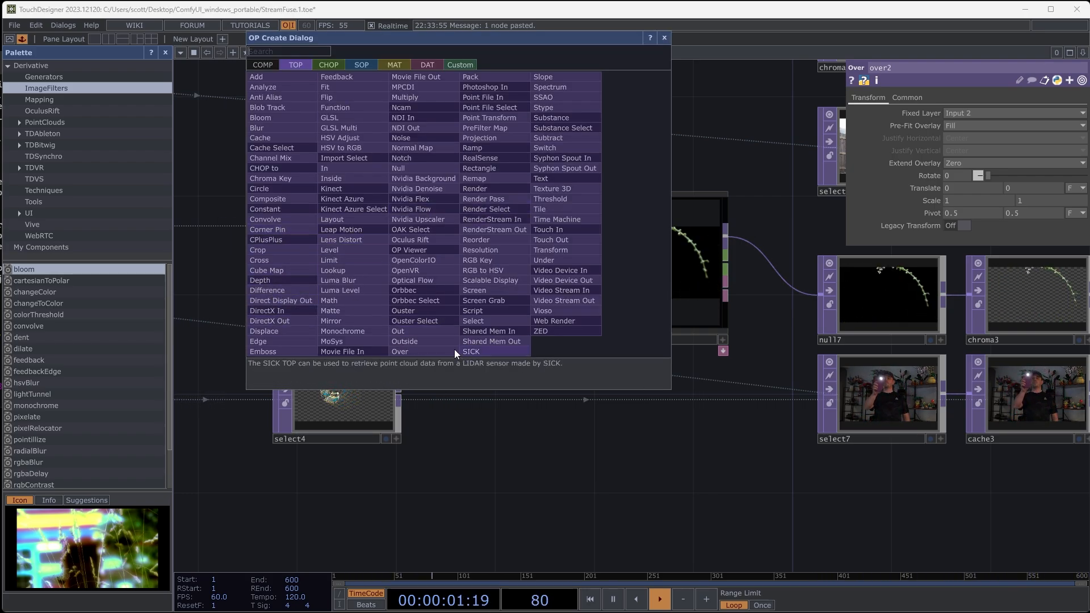
left_click(277, 209)
left_click(477, 222)
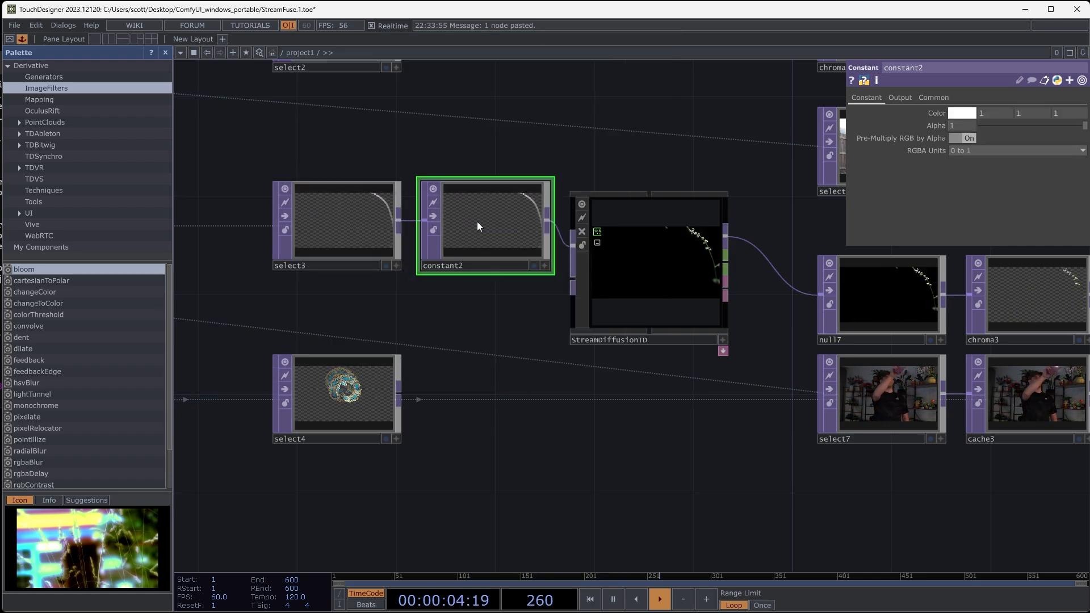
left_click(961, 113)
left_click(952, 56)
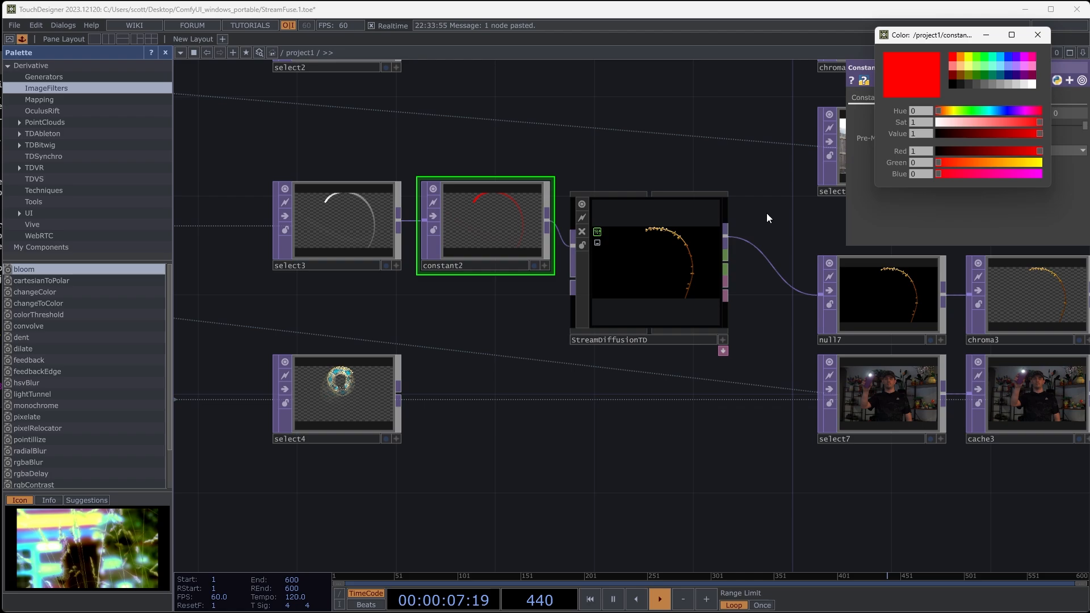
- Replace "white flowers" with "roses" in StreamDiffusionTD's prompt
left_click(664, 267)
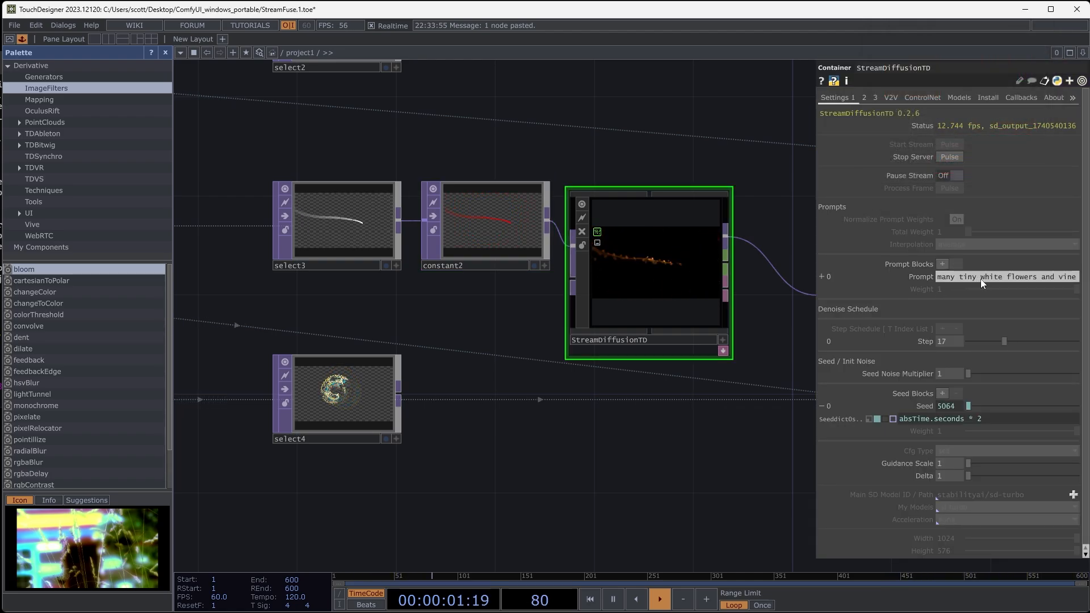
left_click_drag(979, 278, 1026, 280)
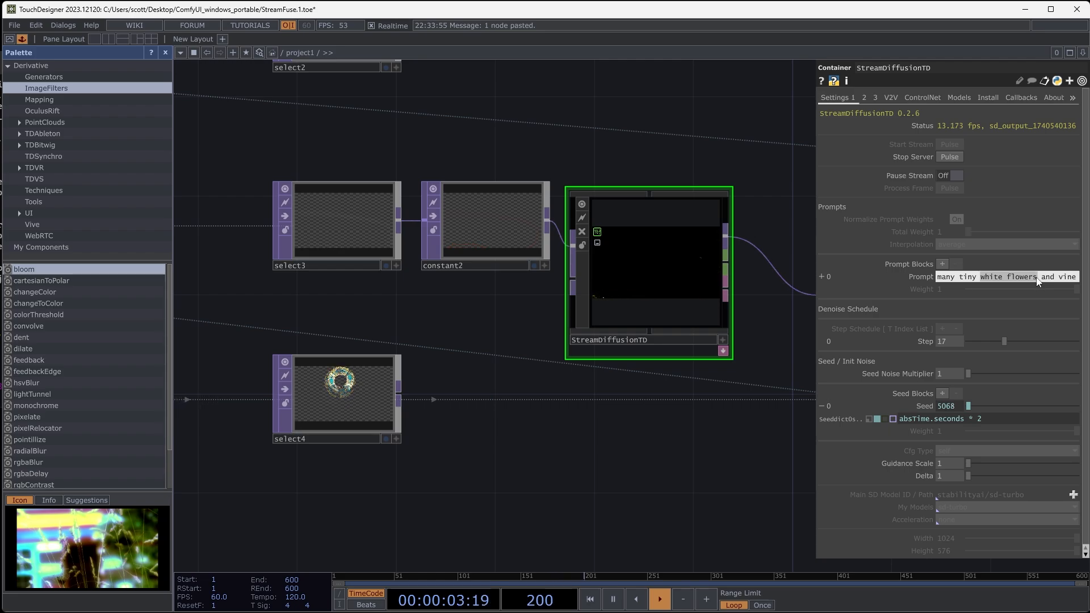
type("roses")
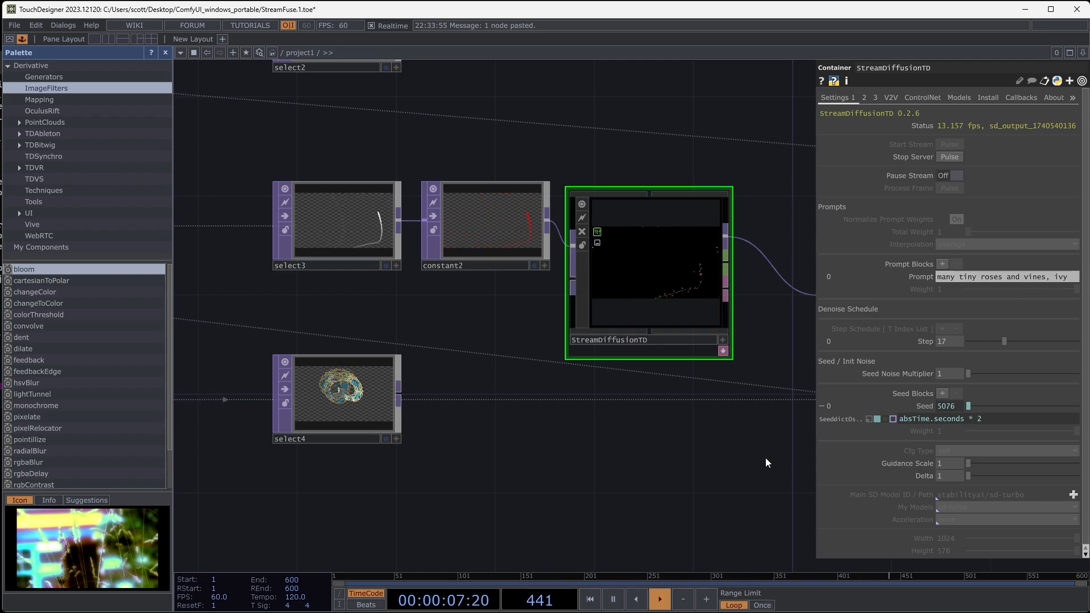
- Check the red trail in over2 and lower chroma3's Val Min to 0.13
left_click_drag(765, 458, 484, 424)
left_click_drag(655, 482, 471, 460)
left_click_drag(750, 428, 603, 435)
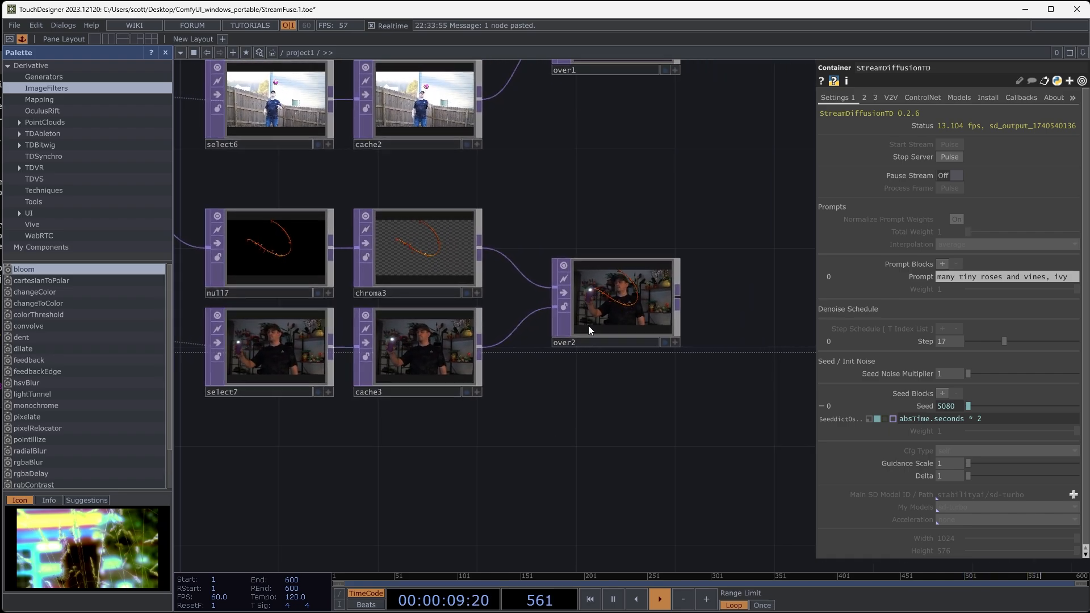
scroll(613, 306, "up", 6)
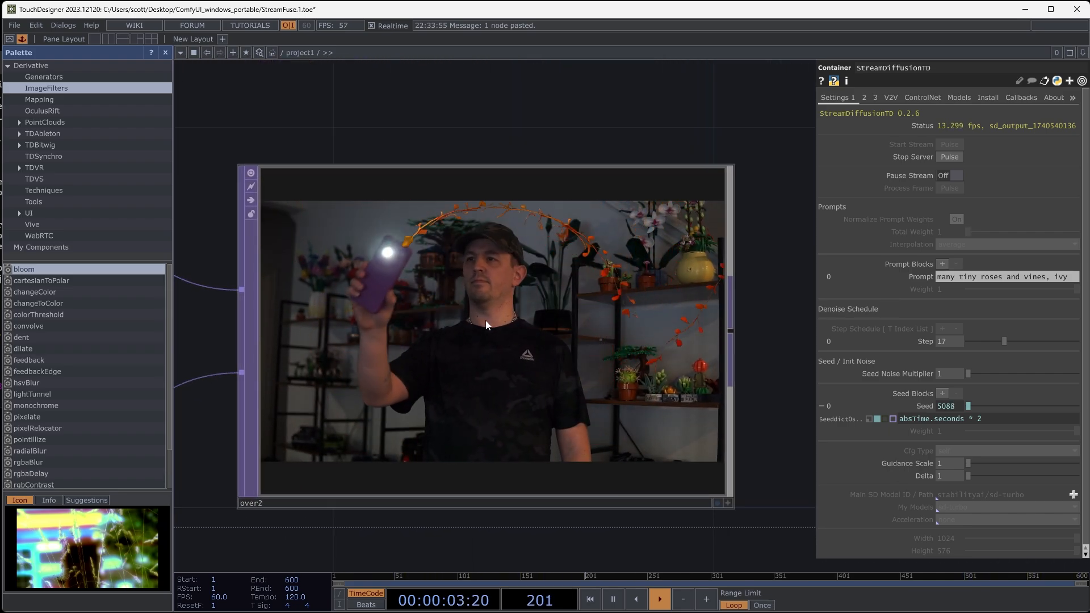
scroll(511, 312, "down", 6)
left_click_drag(417, 227, 634, 218)
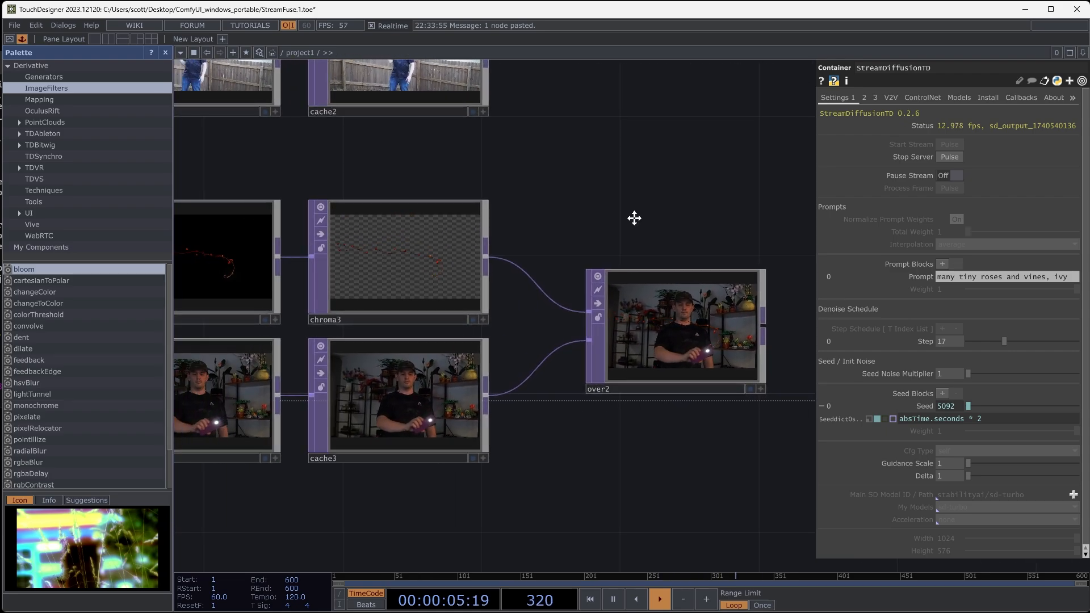
left_click(417, 290)
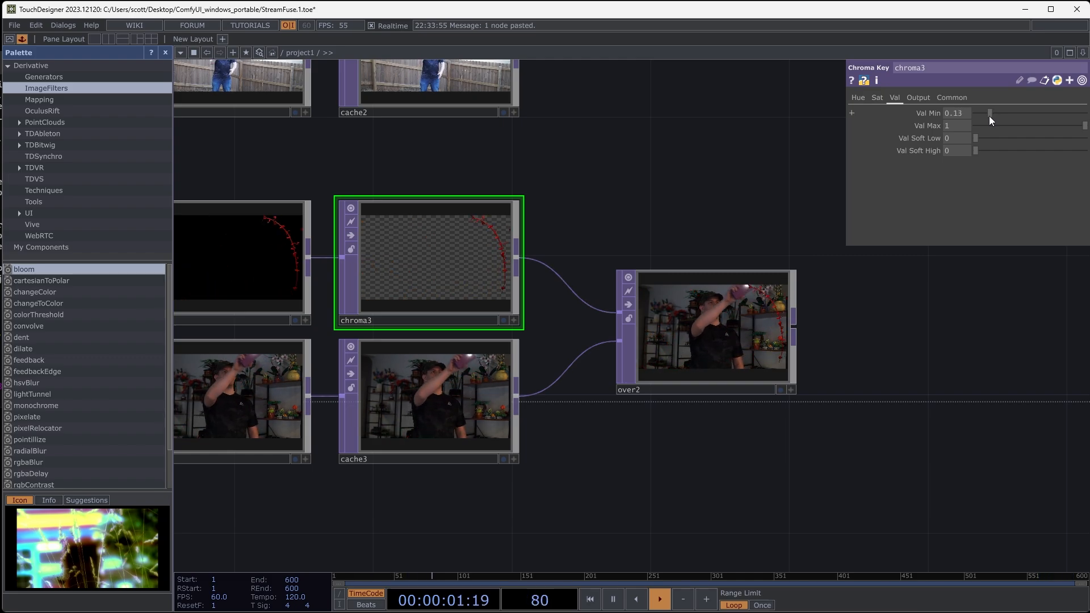
- Replace "and vines, ivy" in StreamDiffusionTD's prompt so it reads "many tiny roses, thorns"
scroll(900, 365, "down", 4)
left_click(227, 268)
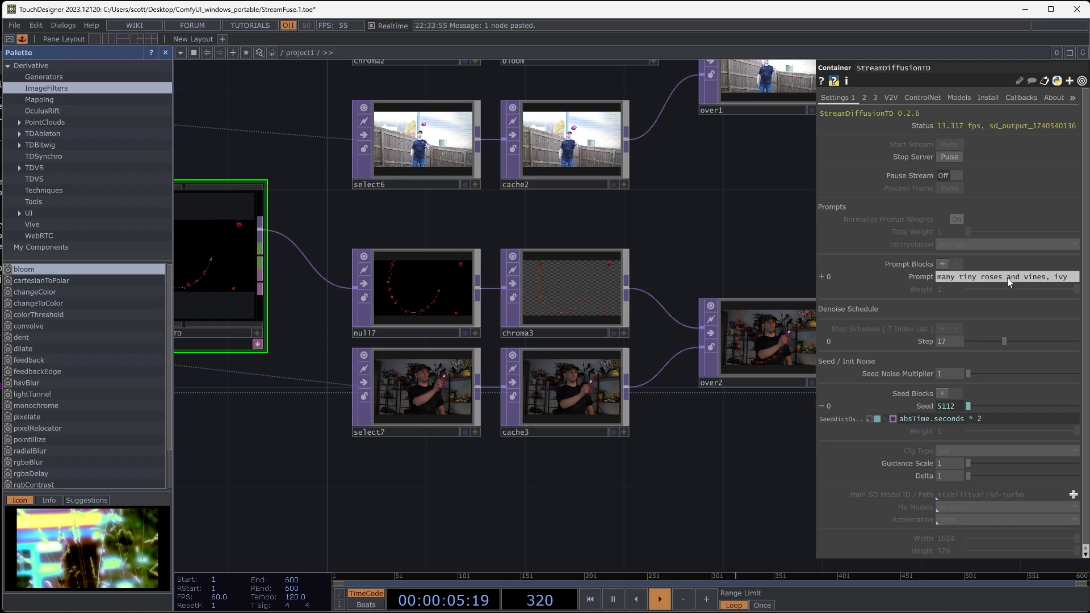
left_click_drag(1002, 278, 1069, 277)
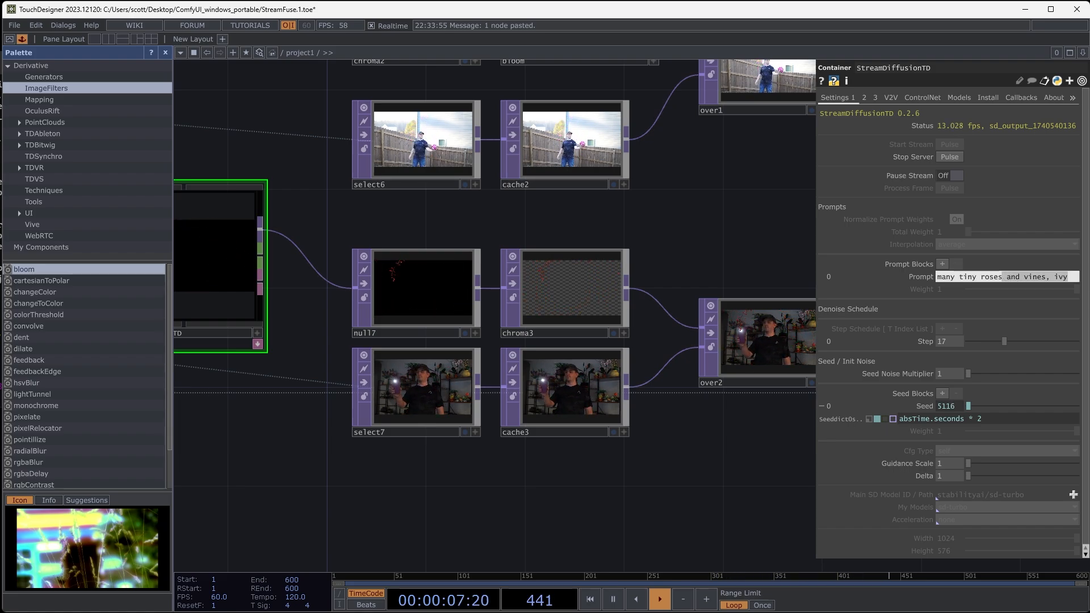
type(",")
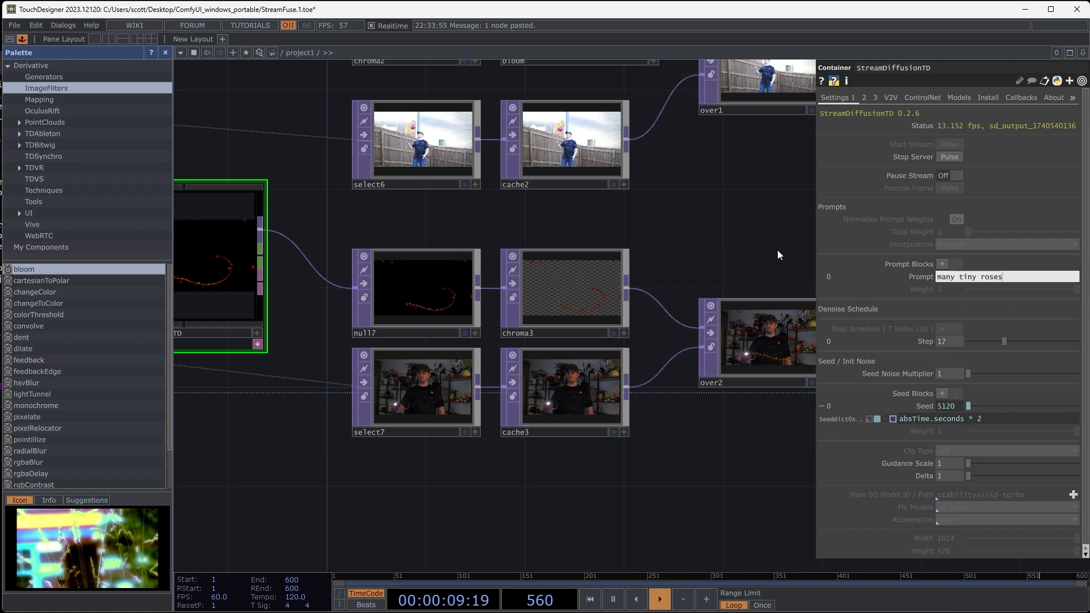
type(" thorns")
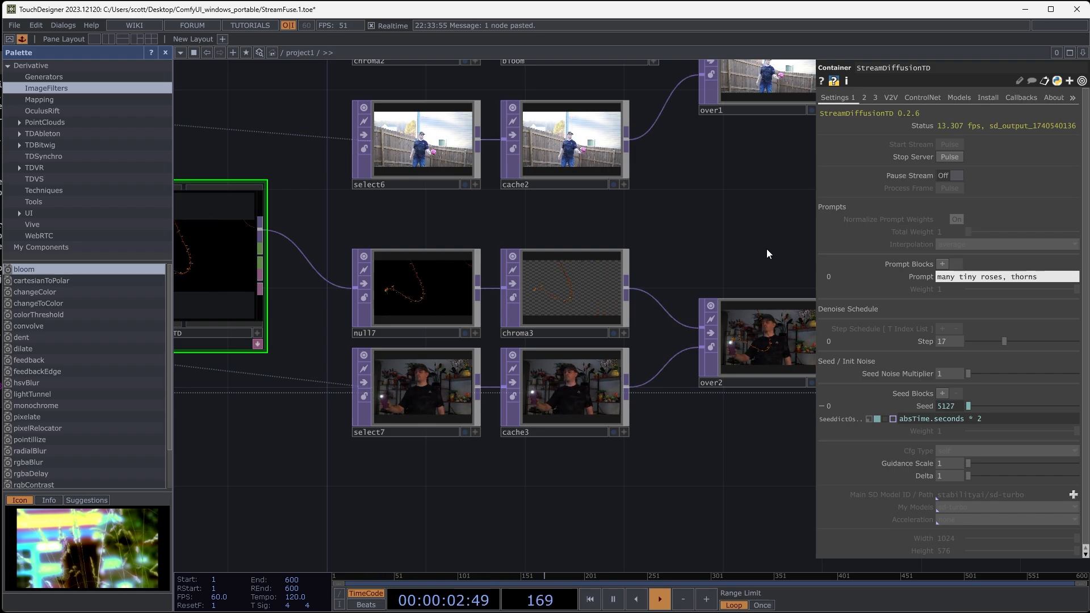
- Apply the prompt "many tiny roses, thorns" and examine the thorny trail over the clip in over2
key("Return")
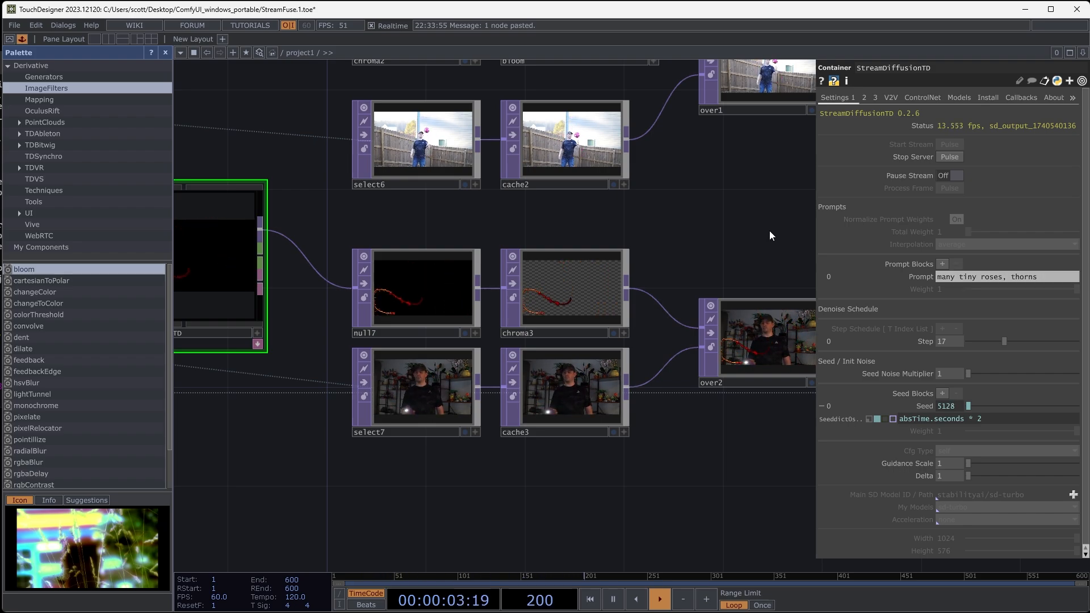
scroll(667, 227, "up", 6)
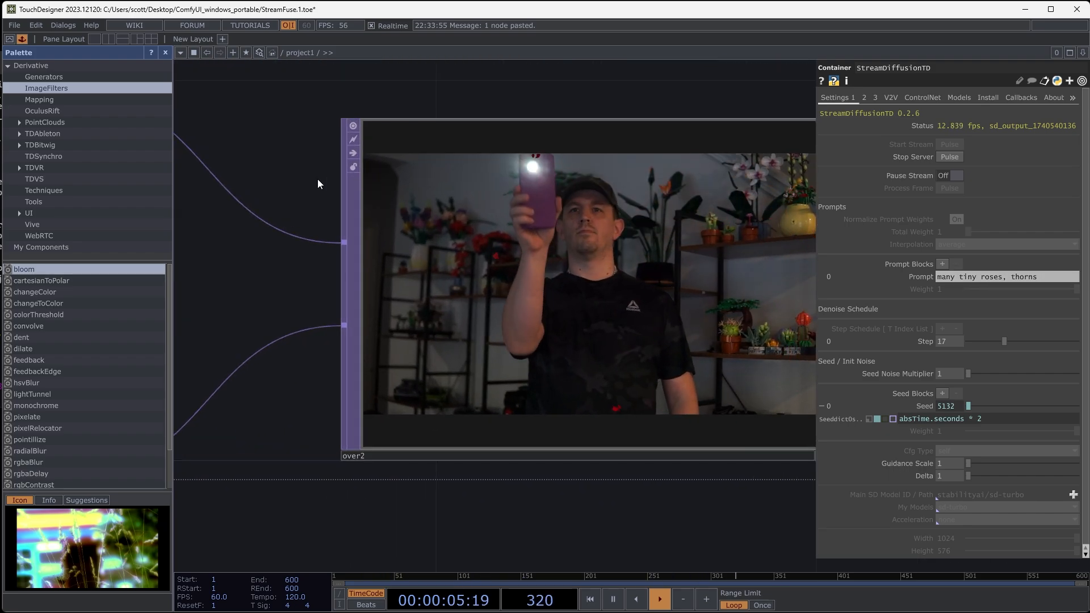
scroll(401, 221, "up", 4)
scroll(554, 287, "up", 1)
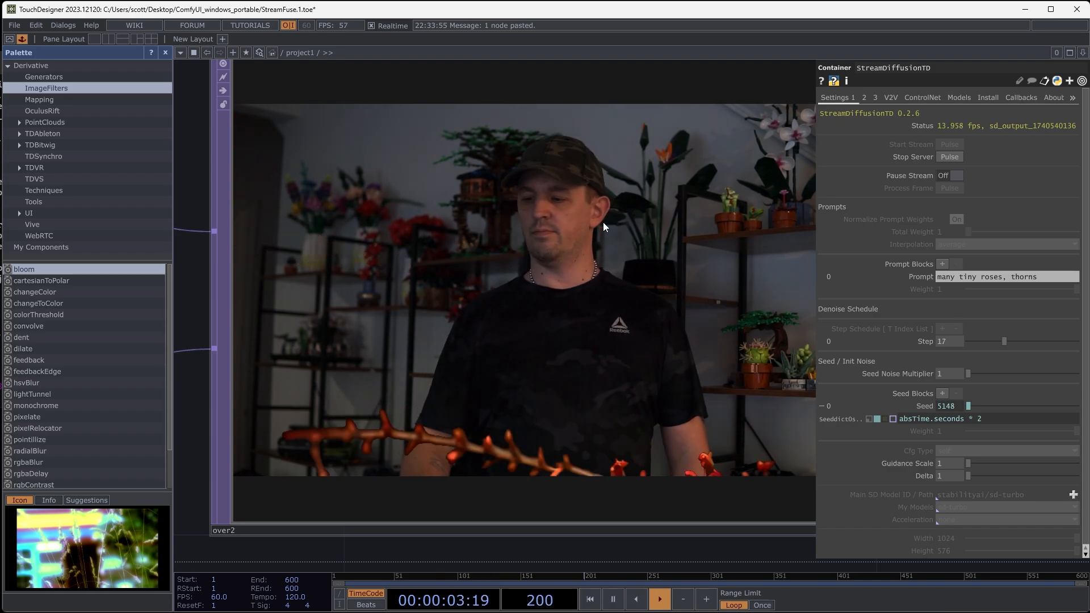
- Delete the red Constant TOP between select3 and StreamDiffusionTD
scroll(603, 222, "down", 9)
left_click_drag(613, 163, 863, 209)
left_click_drag(454, 337, 625, 351)
left_click(487, 207)
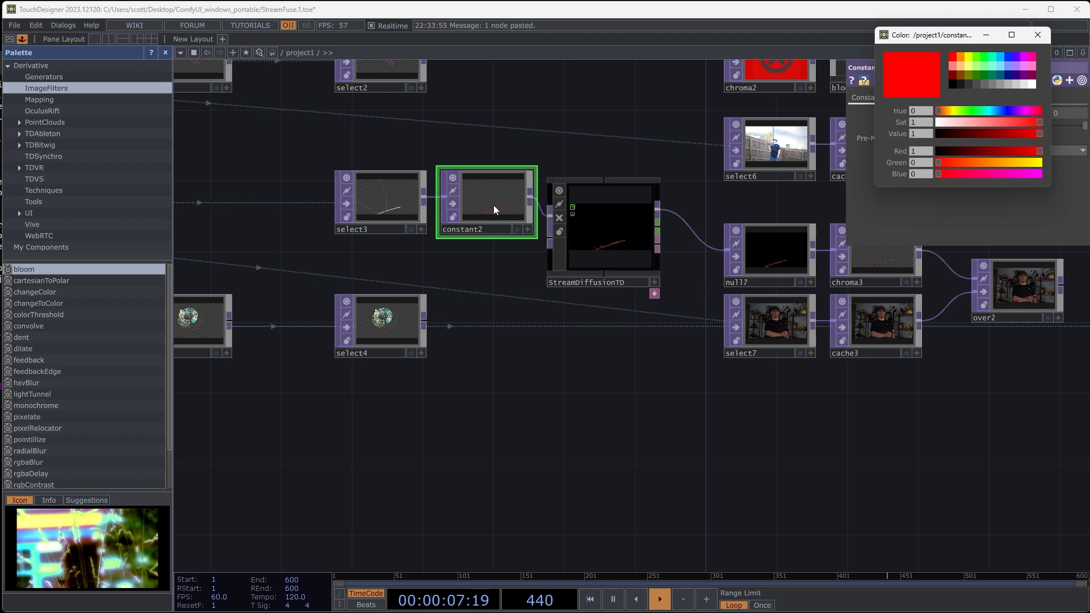
key("Delete")
- Replace StreamDiffusionTD's prompt with "lightning bolts and clouds"
left_click(602, 237)
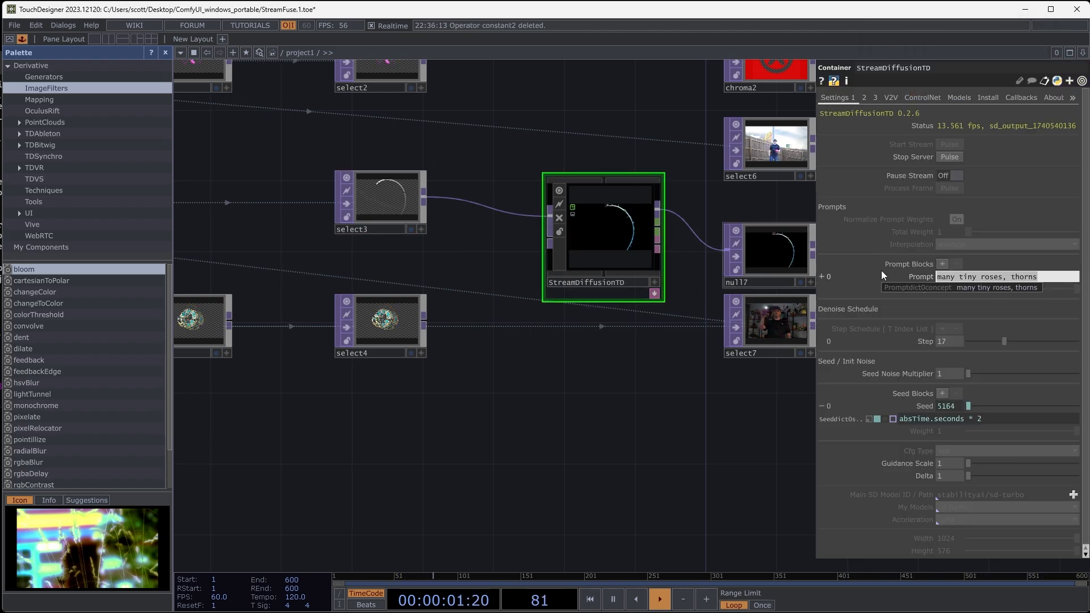
type("lightni")
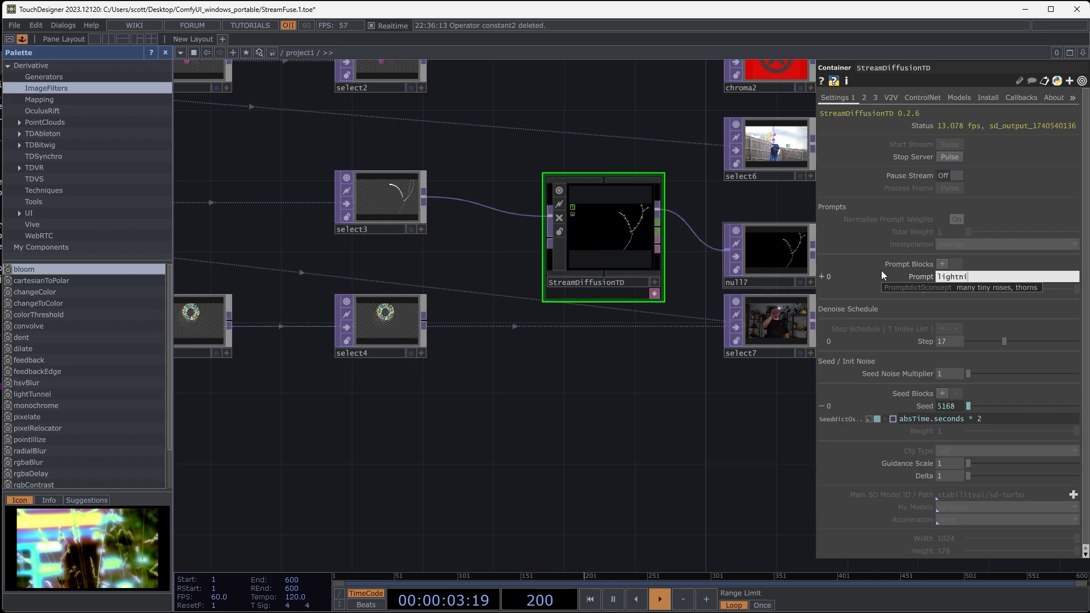
type("ng bo")
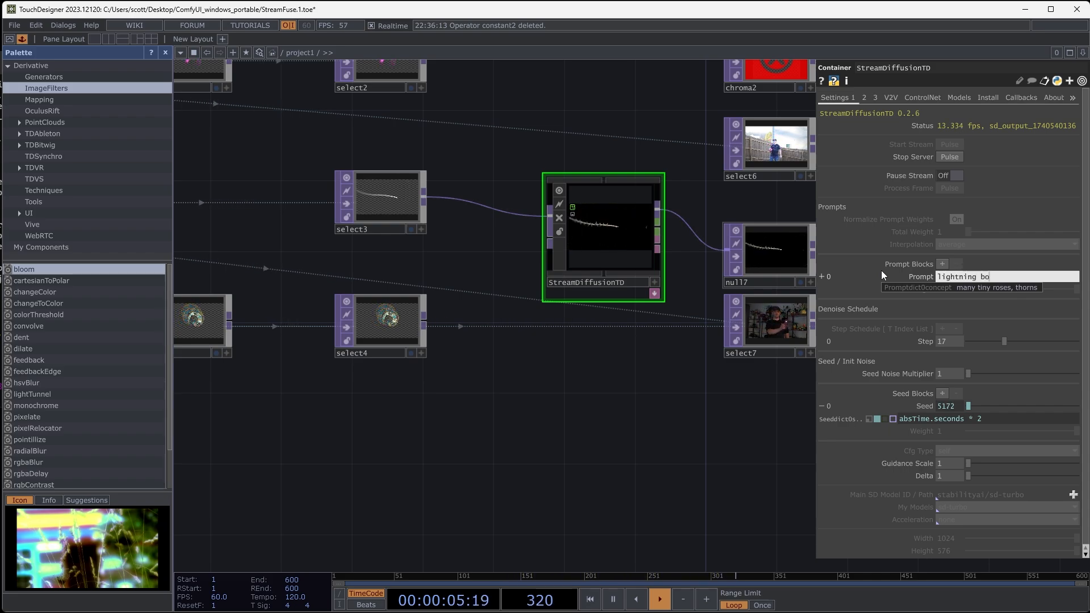
type("lts and clouds")
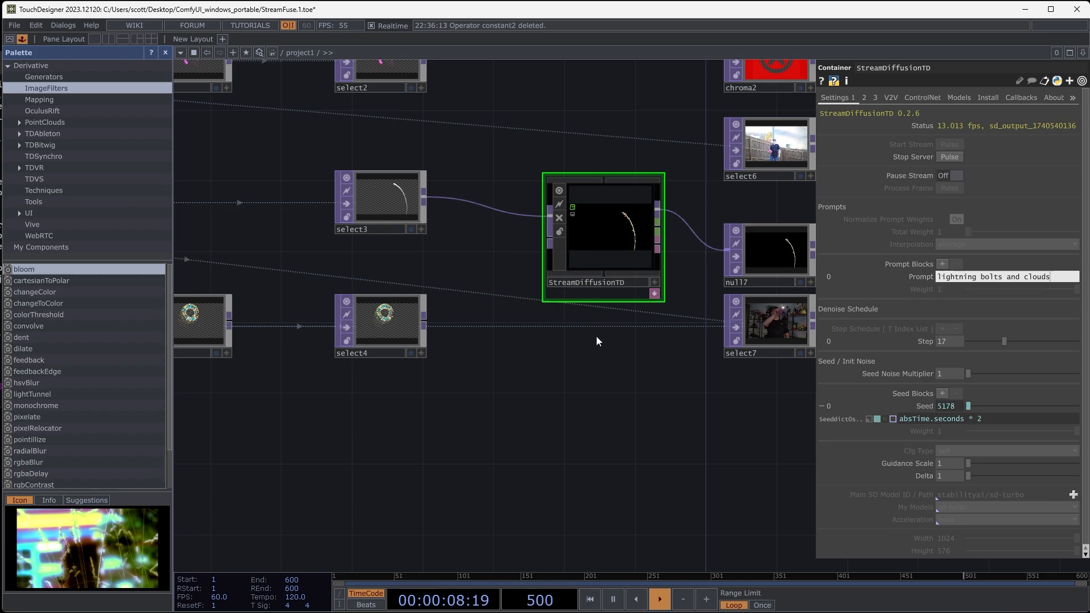
left_click(631, 411)
- Check the lightning trail in over2 and lower StreamDiffusionTD's denoise Step to 10
left_click_drag(631, 411, 286, 403)
left_click_drag(714, 387, 635, 394)
scroll(609, 304, "up", 5)
scroll(610, 304, "up", 4)
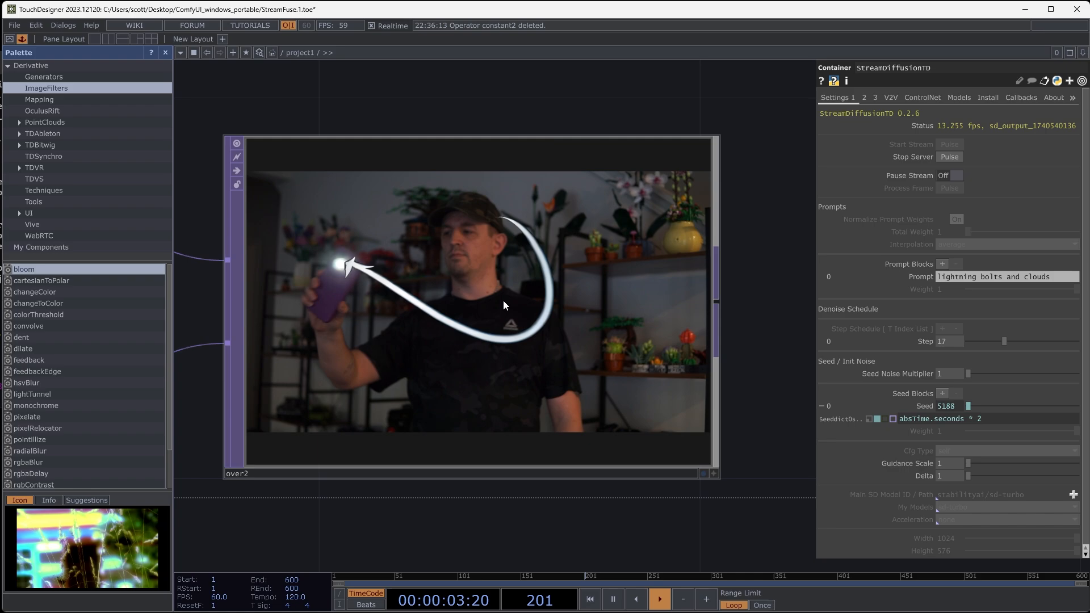
left_click_drag(1007, 342, 986, 343)
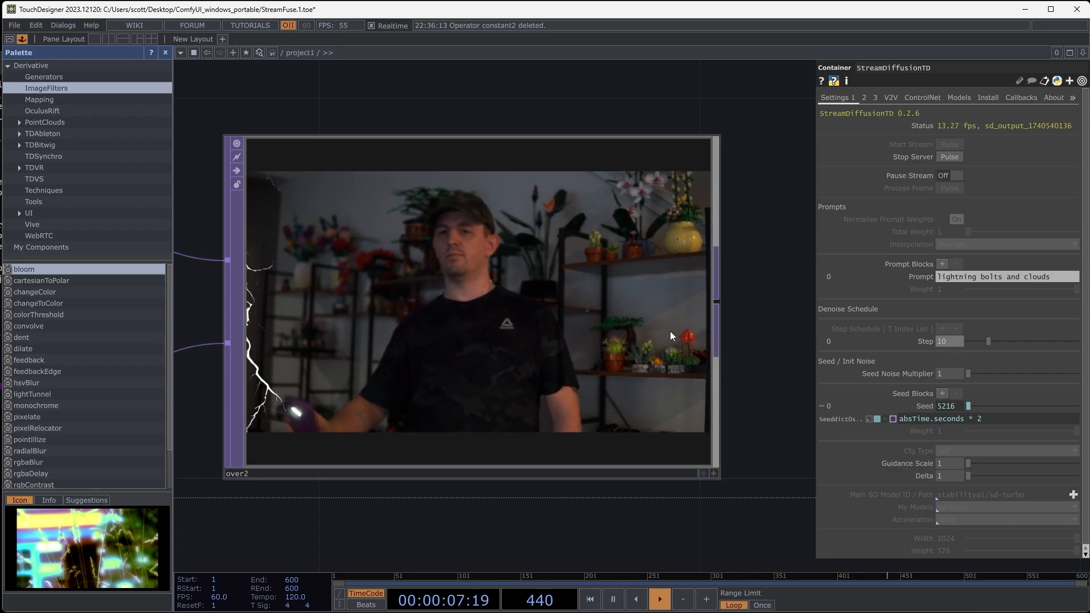
- Lower chroma3's Val Min to 0.047 and check the keyed lightning in over2
scroll(548, 333, "down", 7)
left_click_drag(433, 223, 513, 242)
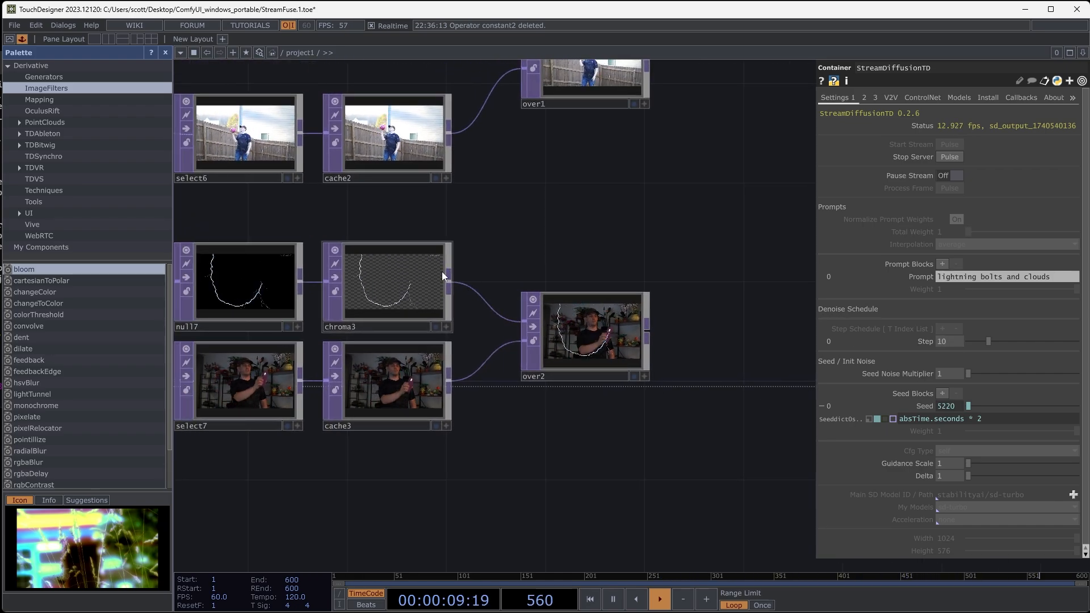
left_click(369, 285)
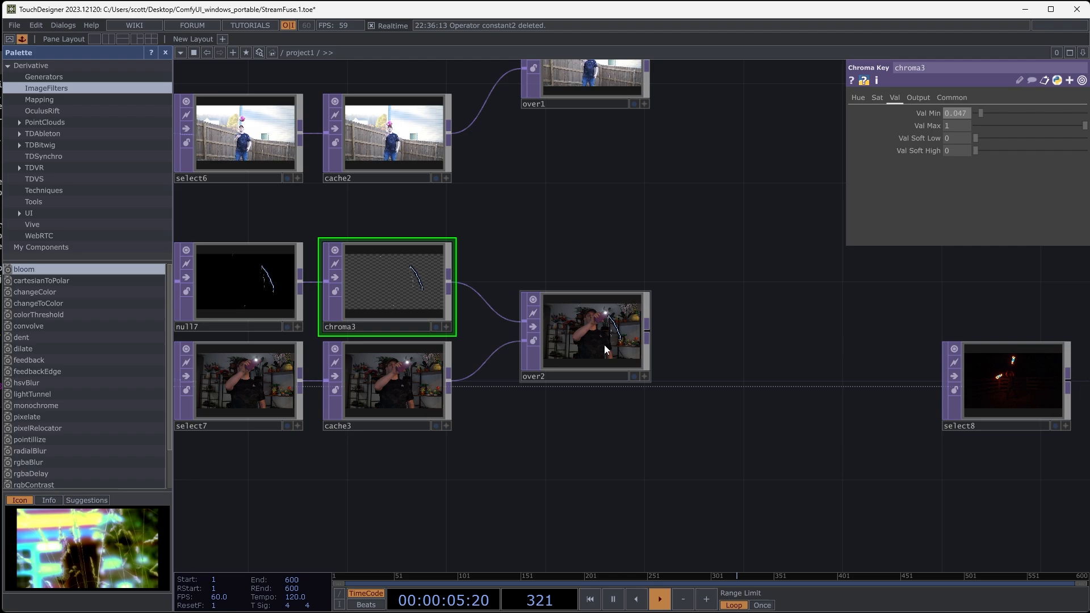
scroll(604, 345, "up", 6)
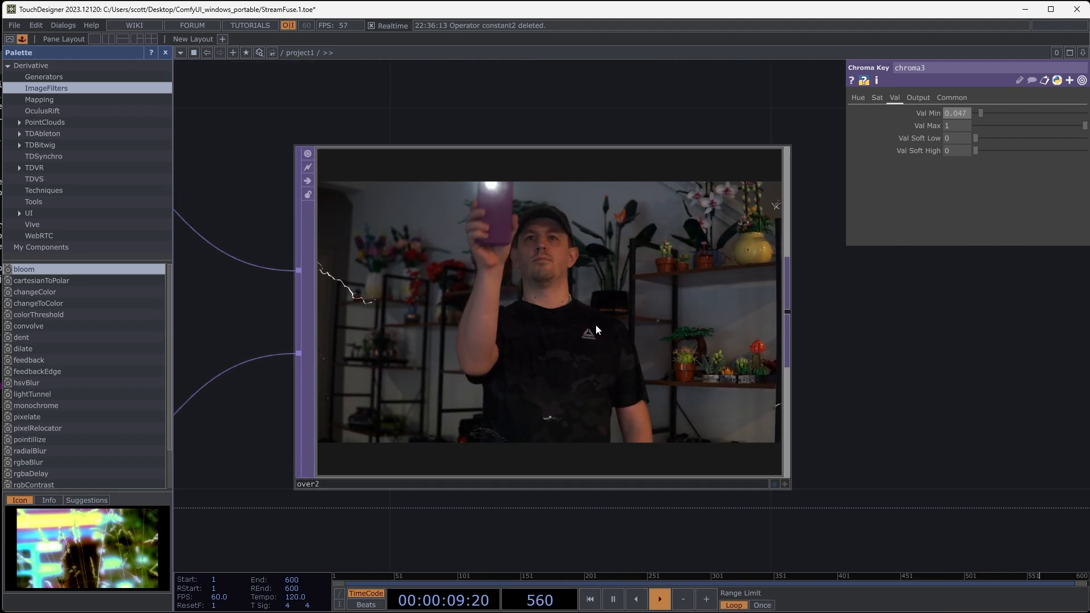
- Insert "anime cartoon cel-shaded" before "lightning bolts and clouds" in StreamDiffusionTD's prompt
scroll(596, 329, "down", 6)
left_click_drag(518, 484, 1019, 448)
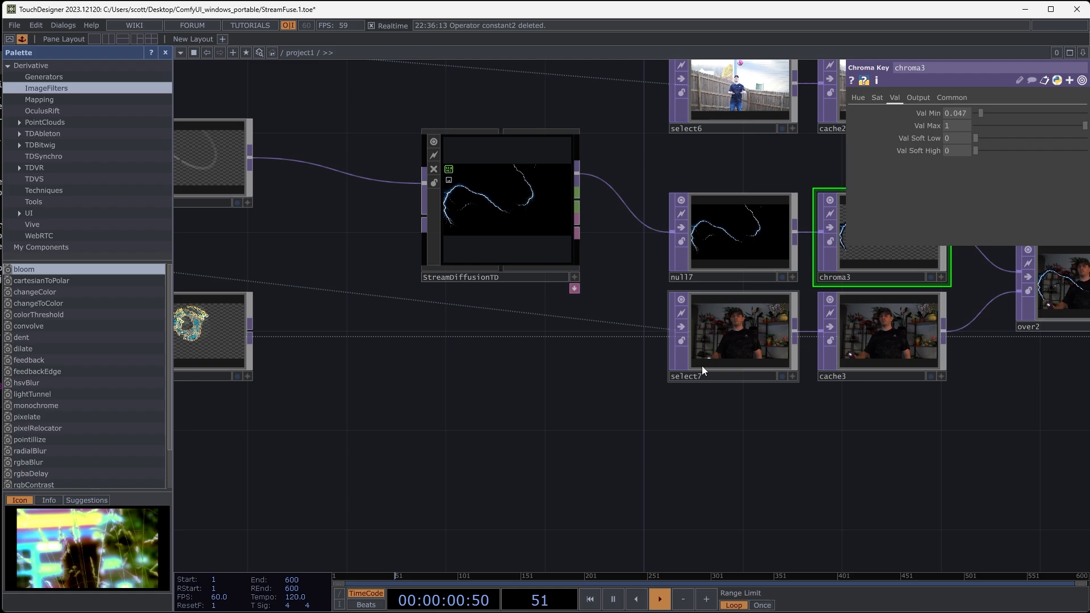
left_click(484, 163)
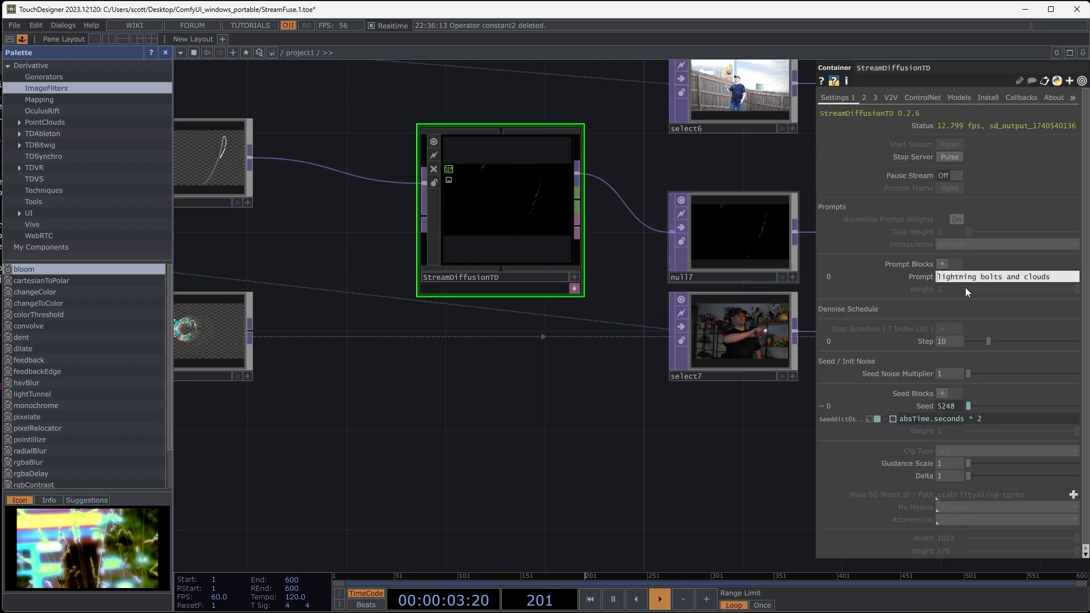
type("anime ")
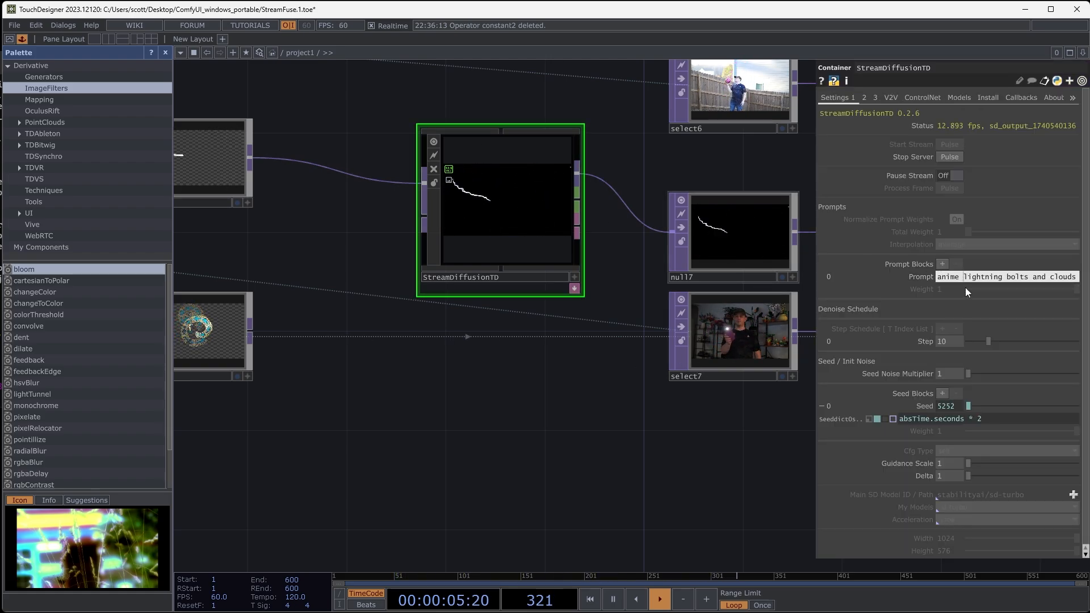
type("cartoon ")
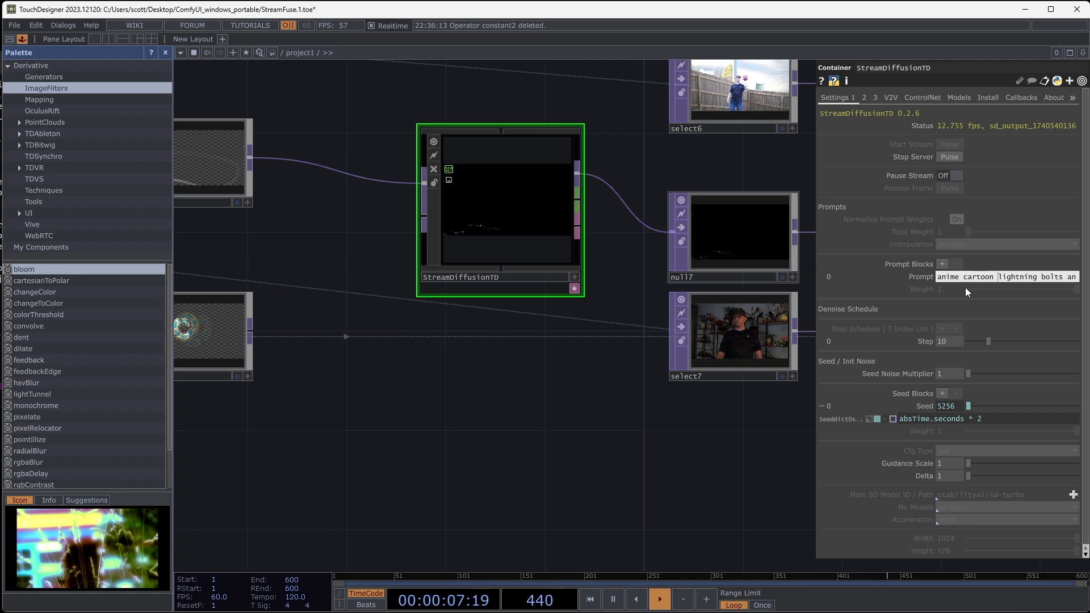
type("cel-shaded")
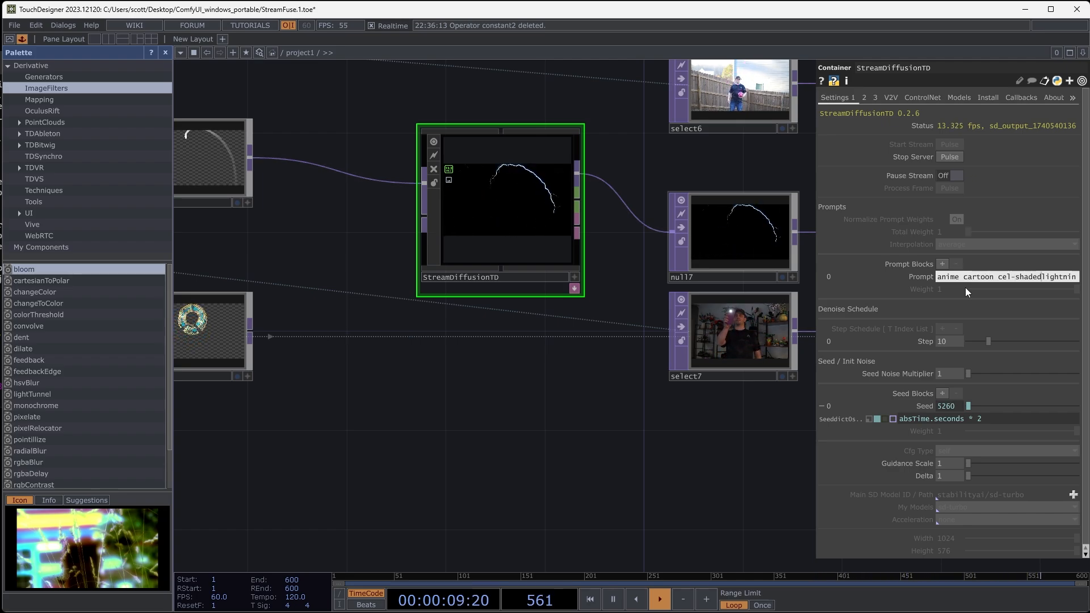
- Examine the cartoon lightning in over2 and readjust StreamDiffusionTD's denoise Step, ending at 10
left_click_drag(564, 445, 307, 431)
left_click_drag(646, 412, 395, 420)
scroll(615, 277, "up", 6)
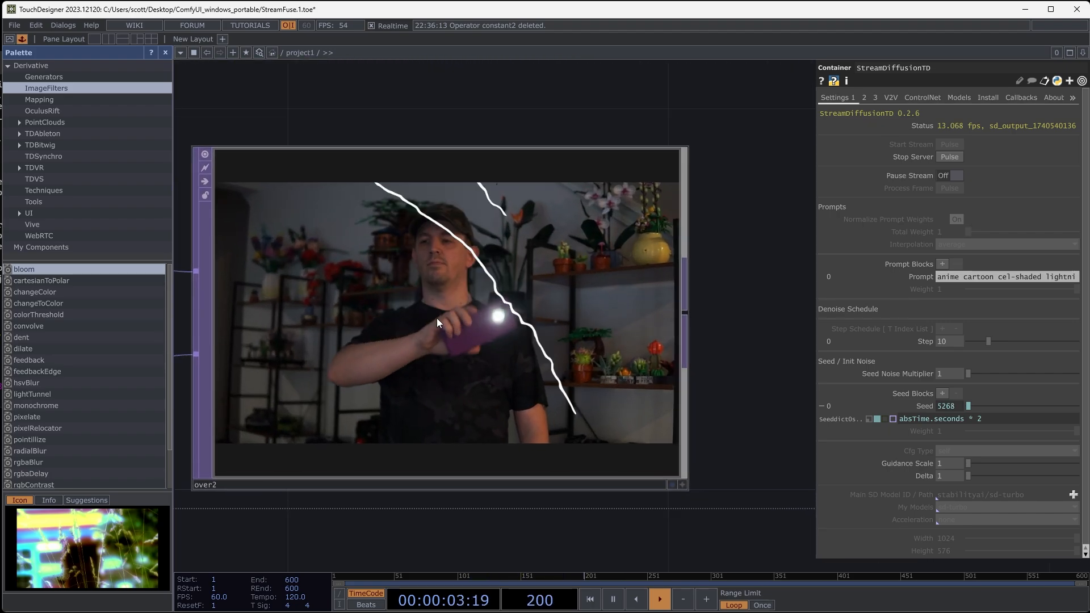
left_click_drag(353, 128, 409, 137)
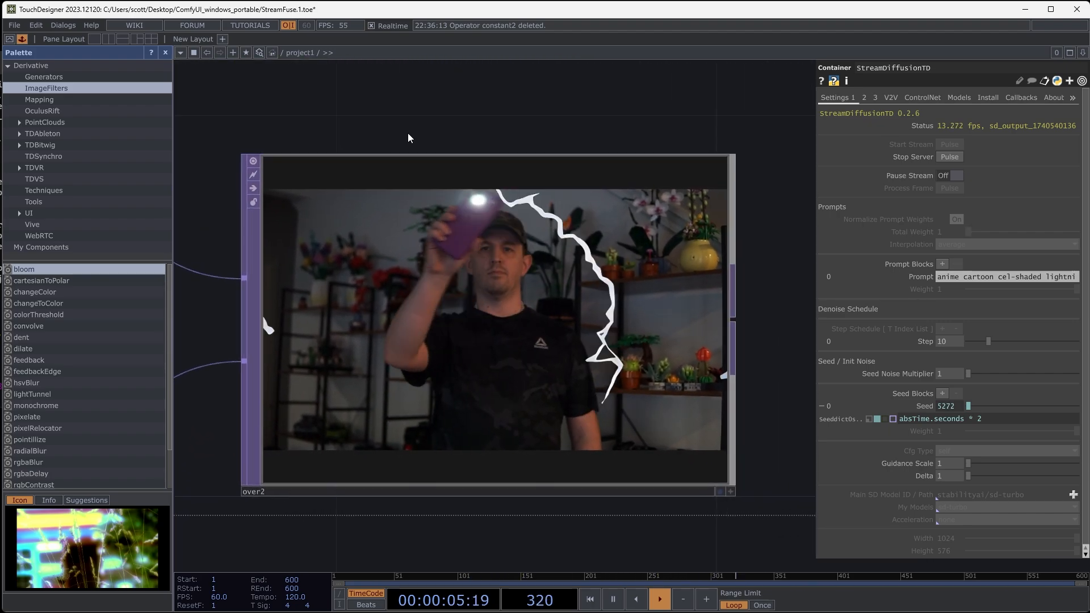
mouse_move(988, 342)
left_mouse_down()
mouse_move(1010, 342)
mouse_move(986, 343)
left_mouse_up()
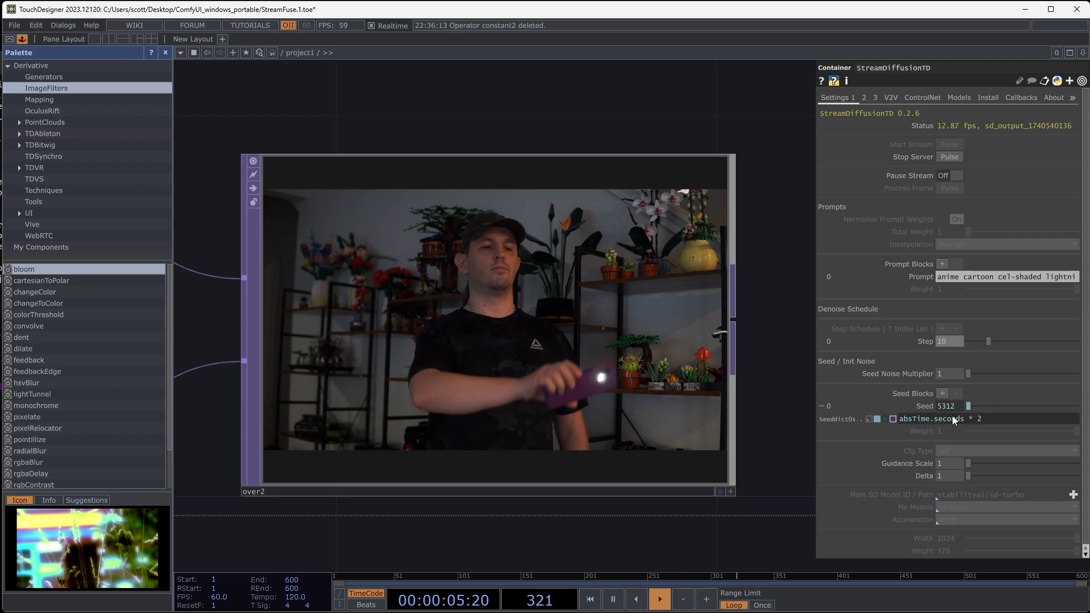
- Change the multiplier in StreamDiffusionTD's seed expression so it reads "absTime.seconds * 5"
left_click(978, 420)
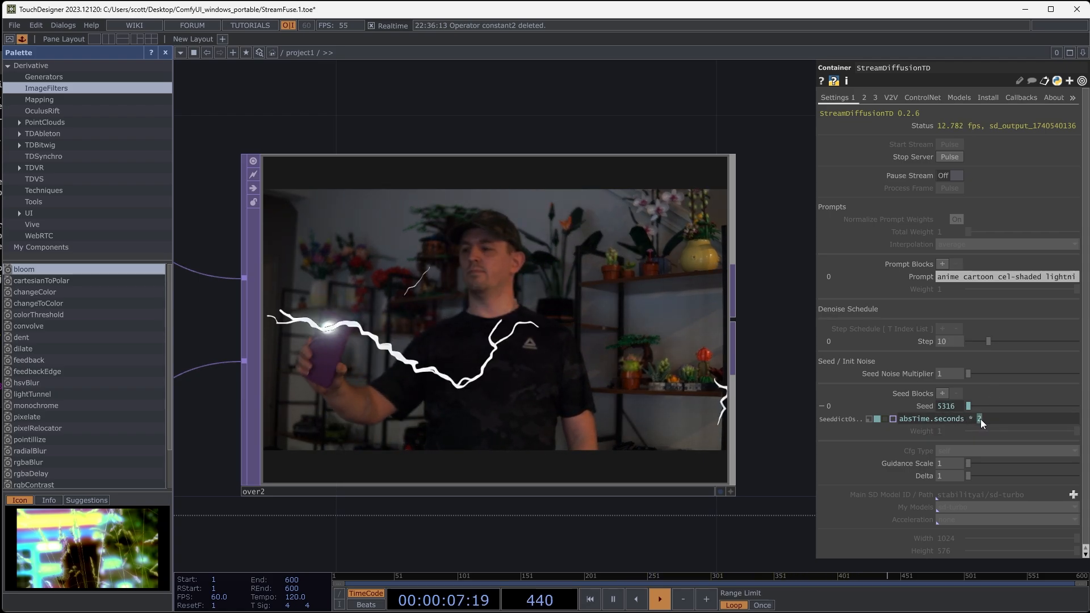
double_click(979, 419)
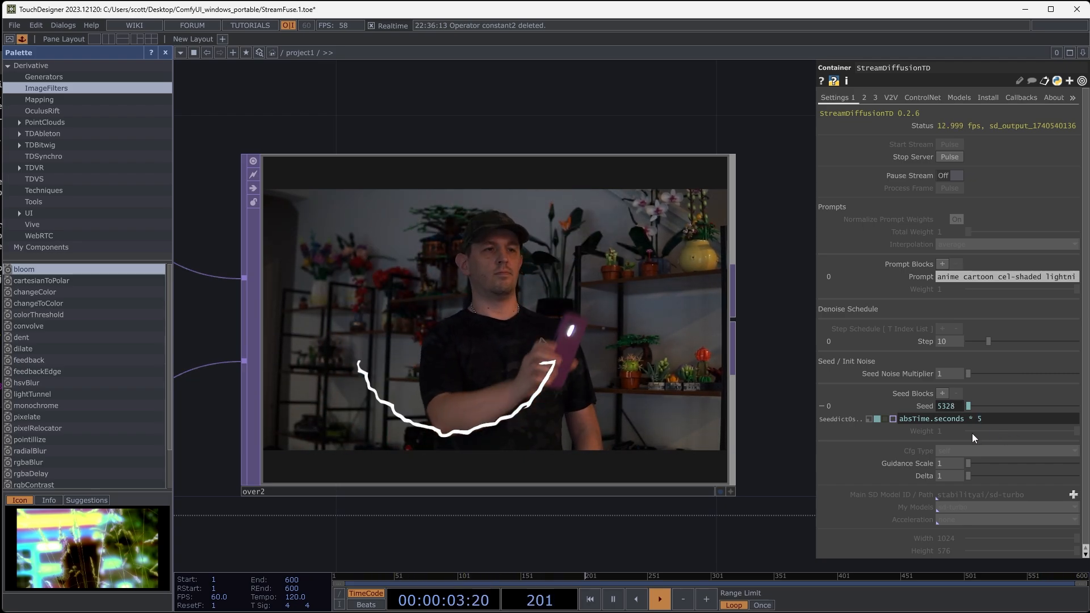
type("5")
left_click(734, 536)
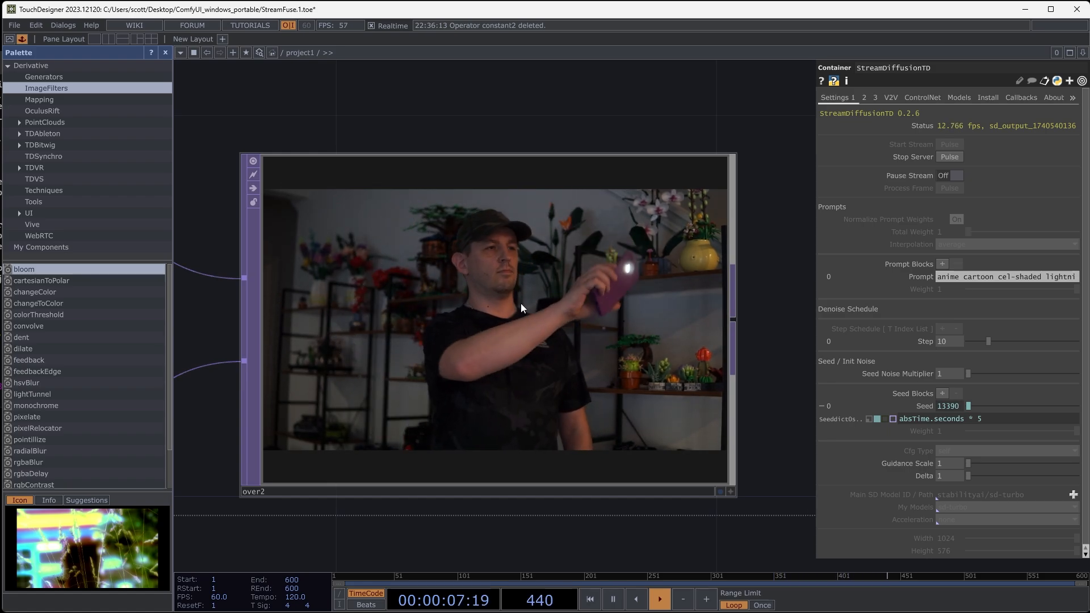
- Examine how the lightning trail changes over the clip in over2 with the faster seed
scroll(496, 301, "down", 5)
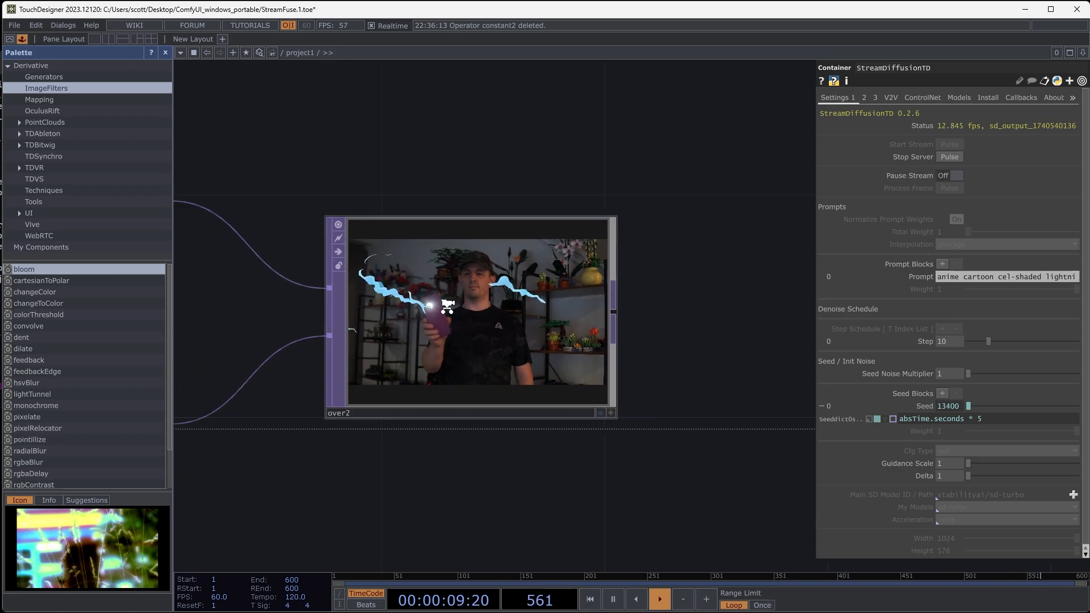
left_click_drag(375, 439, 532, 424)
scroll(530, 426, "down", 3)
left_click_drag(468, 443, 364, 459)
left_click_drag(582, 404, 493, 390)
scroll(493, 390, "up", 1)
left_click_drag(602, 333, 530, 338)
scroll(530, 338, "up", 5)
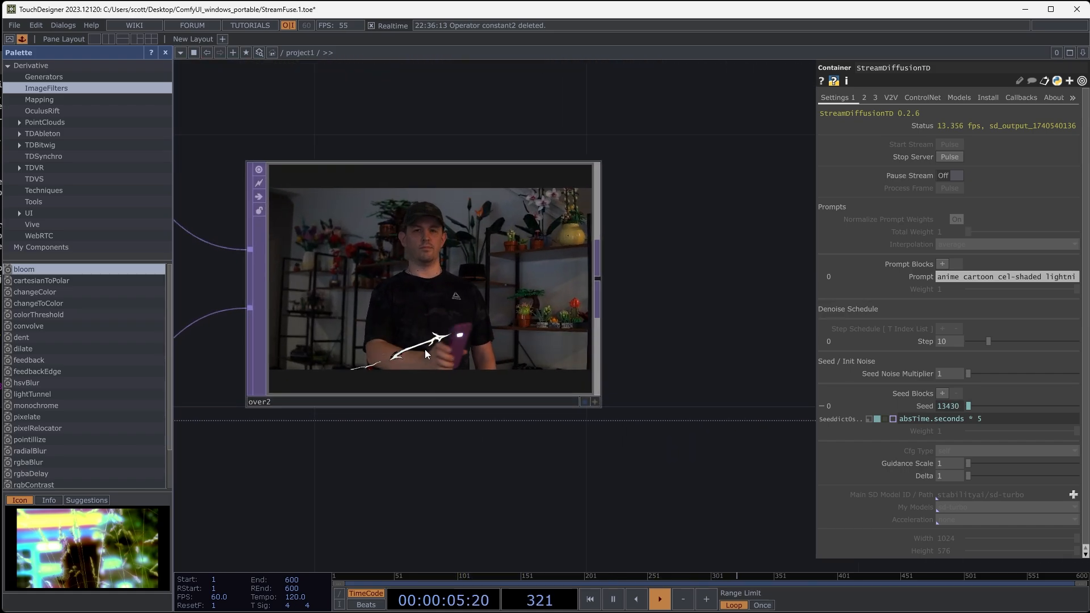
- Disconnect StreamDiffusionTD from select3 and null7, and move it below the select4 row
scroll(450, 390, "down", 7)
left_click_drag(497, 441, 647, 336)
scroll(647, 336, "down", 5)
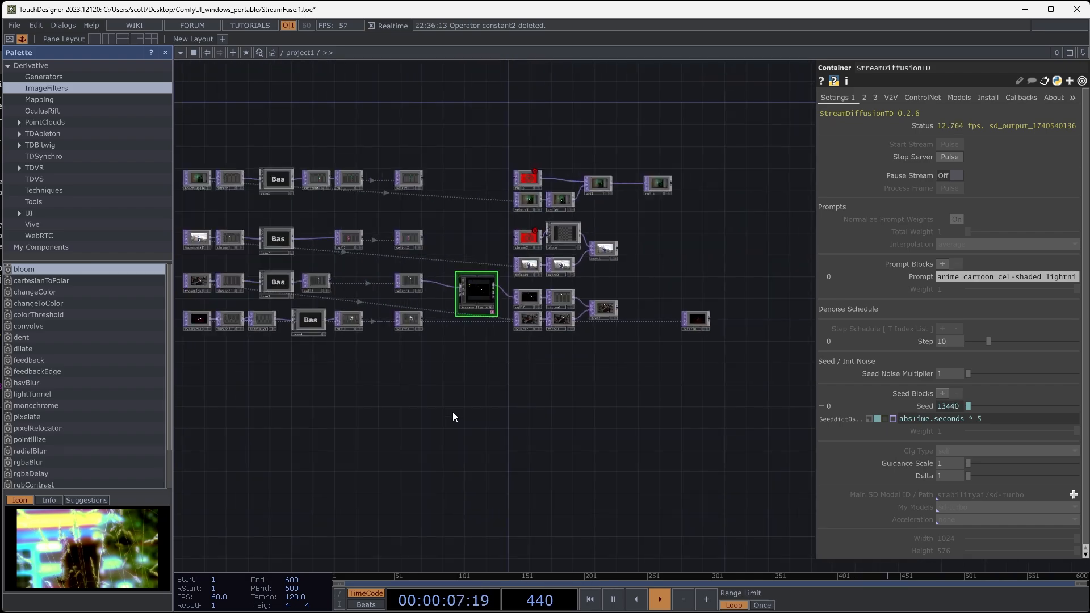
left_click_drag(404, 372, 467, 337)
scroll(499, 316, "up", 6)
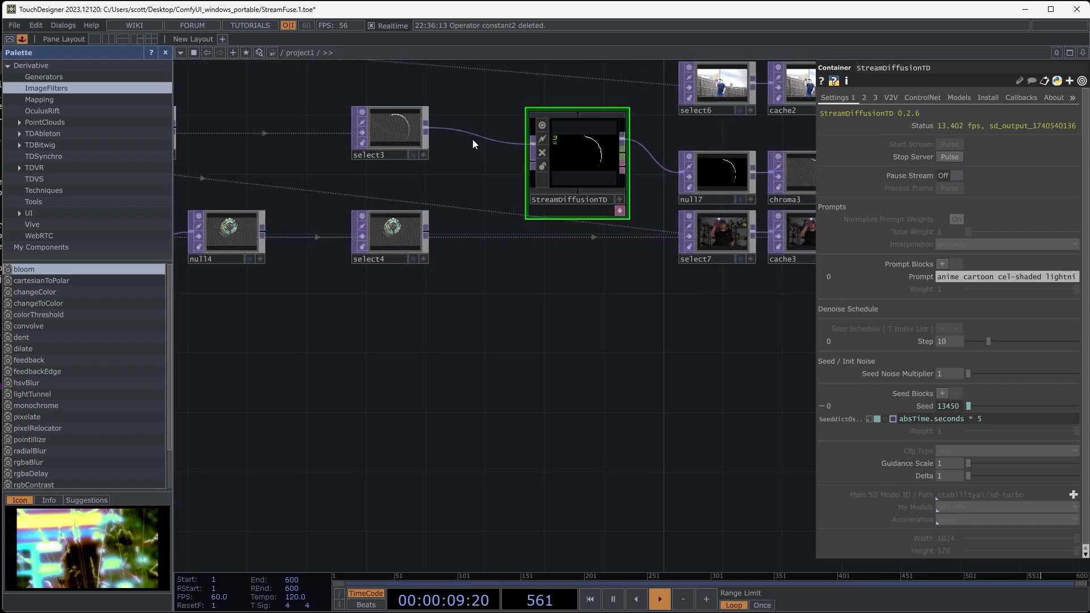
right_click(474, 136)
left_click(510, 169)
left_click_drag(496, 206, 450, 215)
right_click(615, 169)
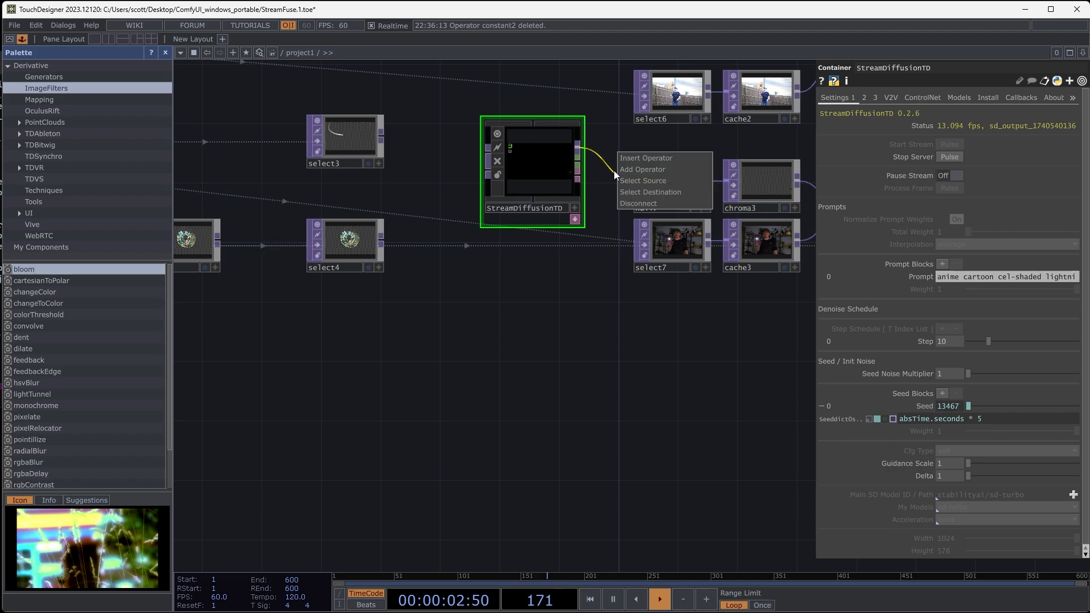
left_click(633, 203)
left_click_drag(529, 171, 529, 348)
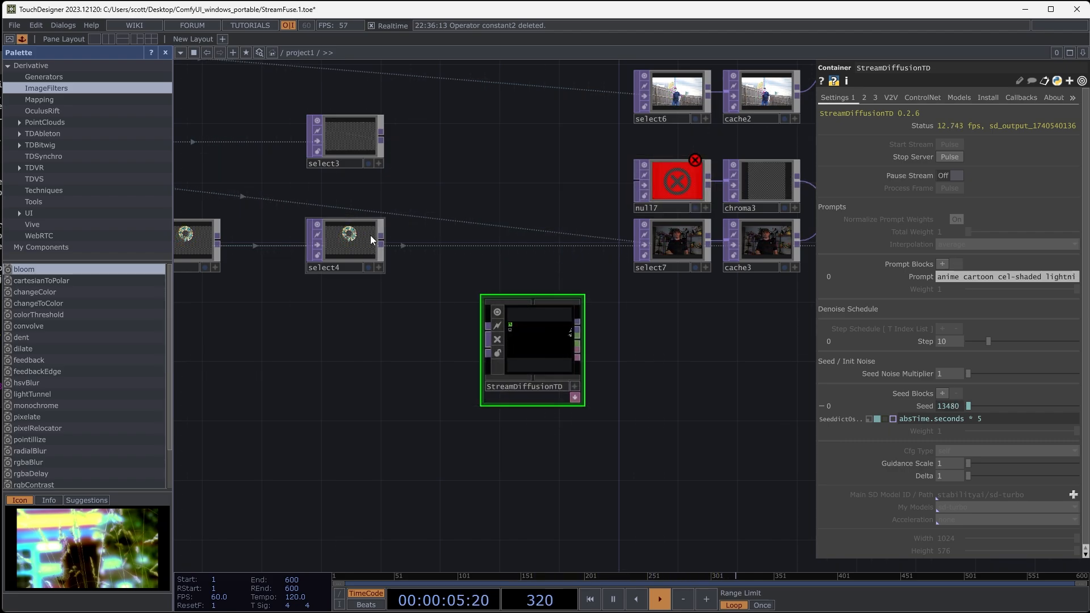
- Connect select4's output to StreamDiffusionTD's input and inspect the generated image
scroll(389, 240, "up", 9)
left_click_drag(423, 377, 727, 407)
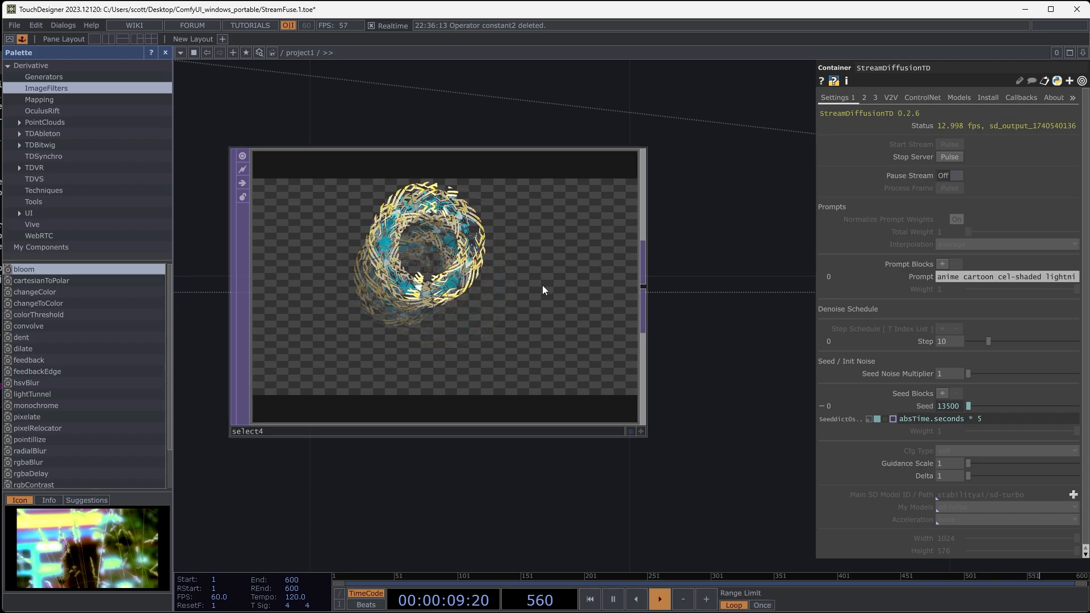
left_click_drag(592, 380, 431, 304)
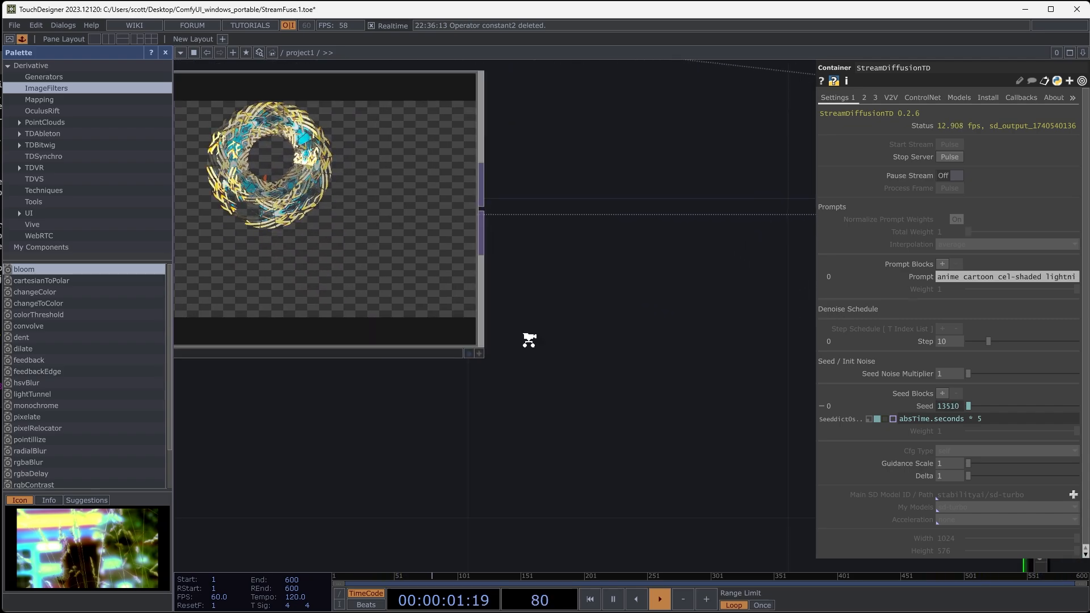
scroll(528, 341, "down", 6)
left_click_drag(533, 355, 432, 310)
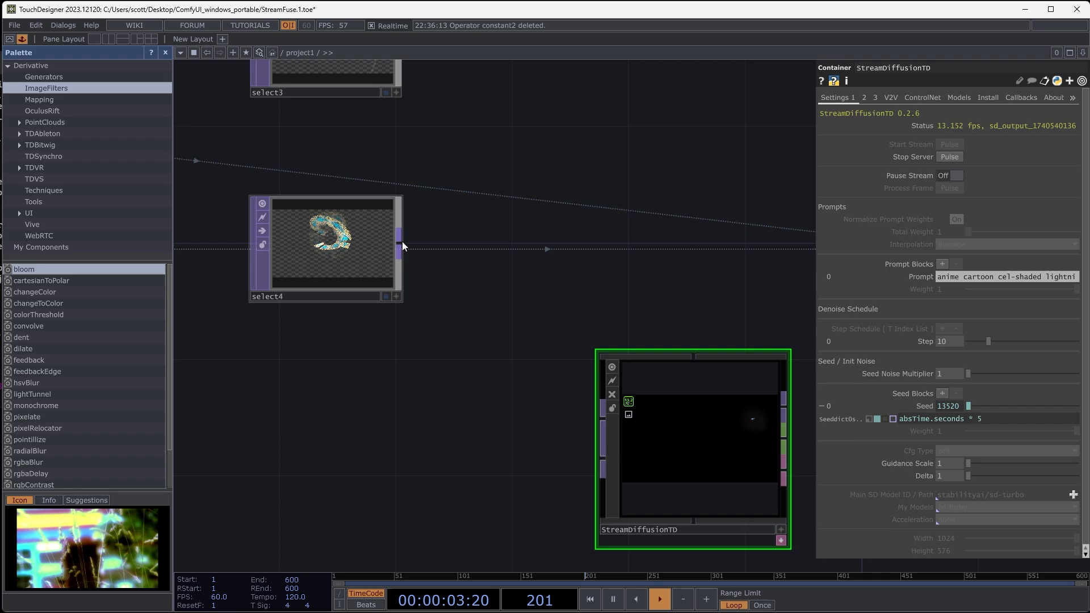
left_click_drag(400, 244, 602, 418)
scroll(711, 452, "up", 3)
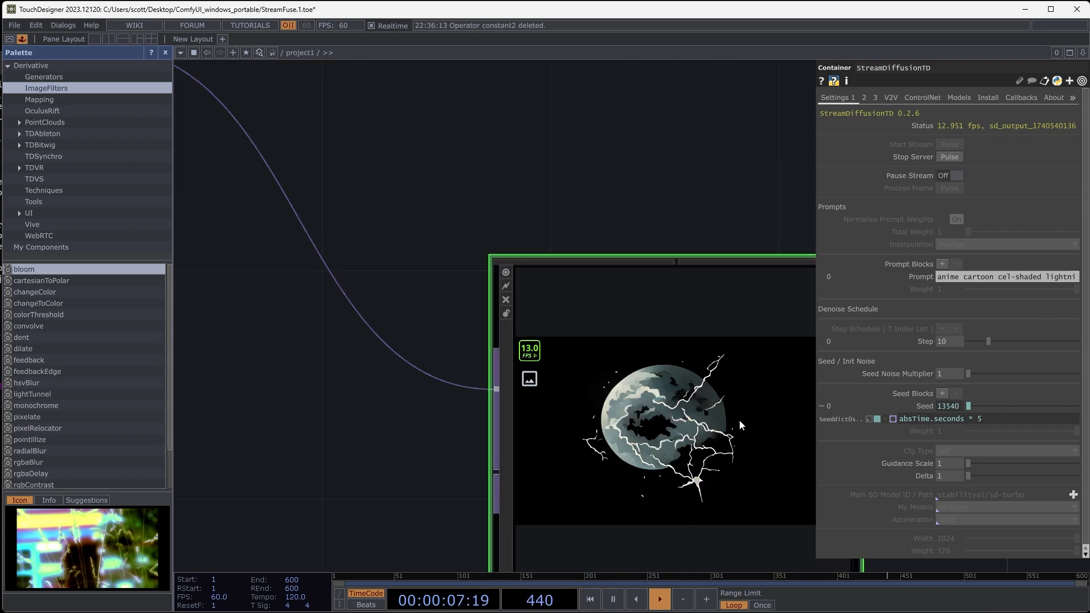
- Change StreamDiffusionTD's seed expression to "absTime.seconds *0.5"
left_click_drag(985, 420, 965, 421)
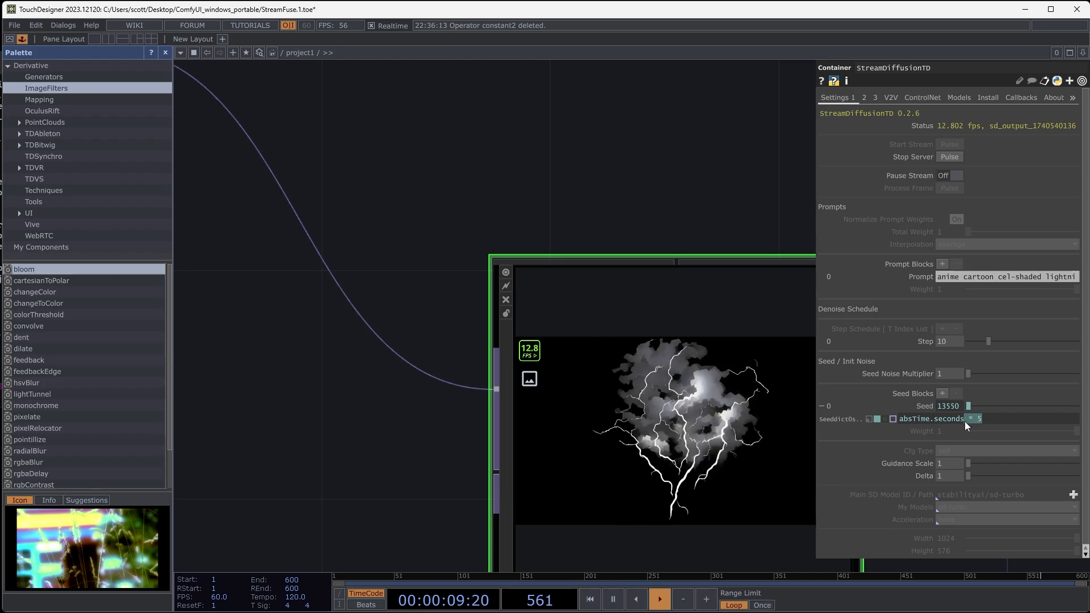
key("BackSpace")
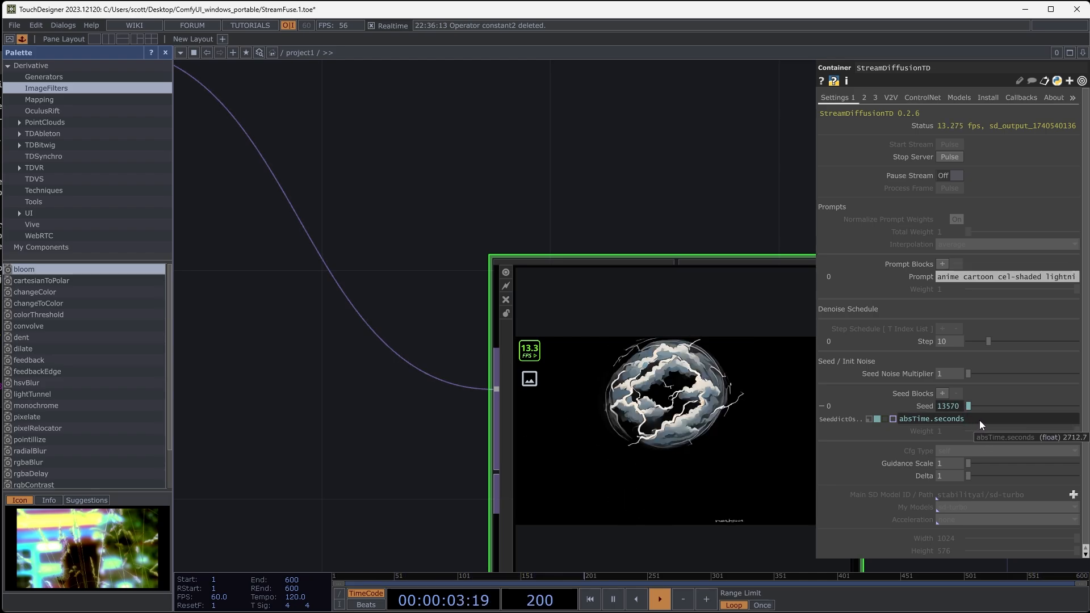
type("*0.5")
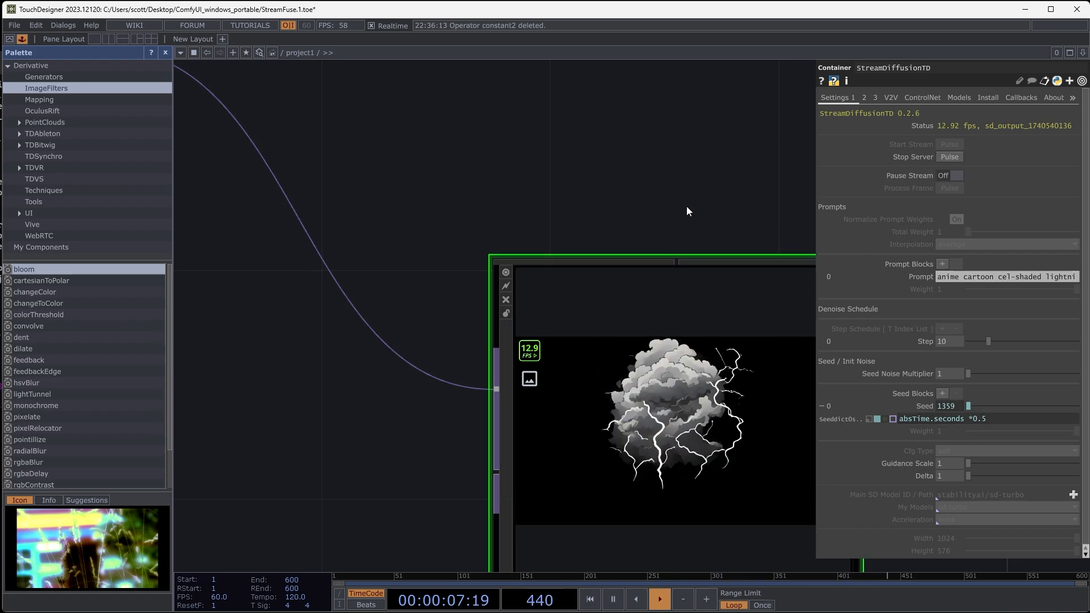
- Replace StreamDiffusionTD's prompt with one beginning "sunflower, tribal, fractal" and inspect the generated image up close
left_click_drag(686, 206, 544, 191)
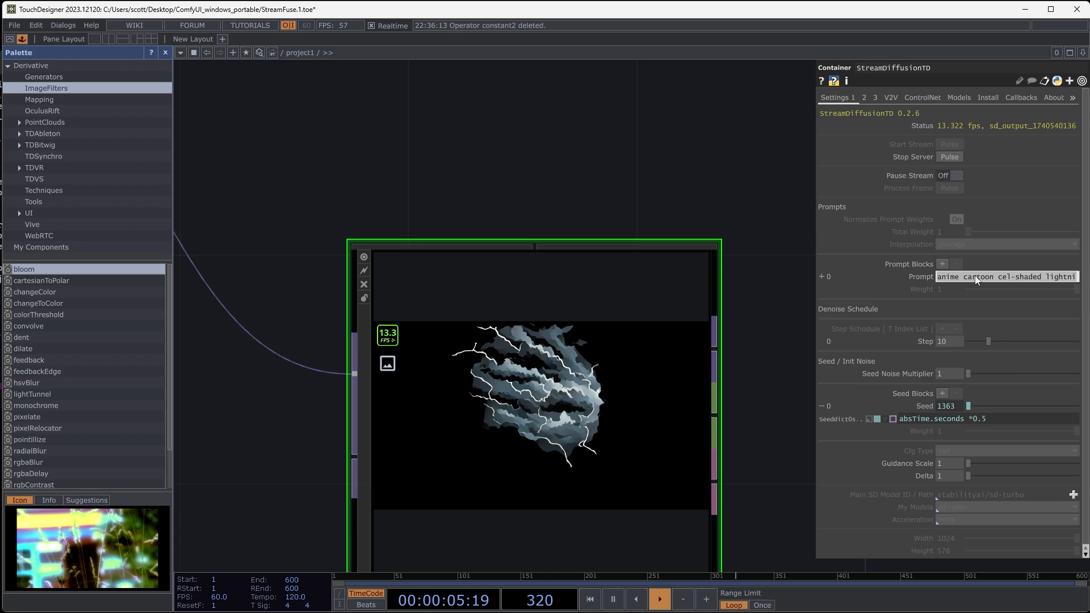
type("sunflower, tribal, fractal, in s")
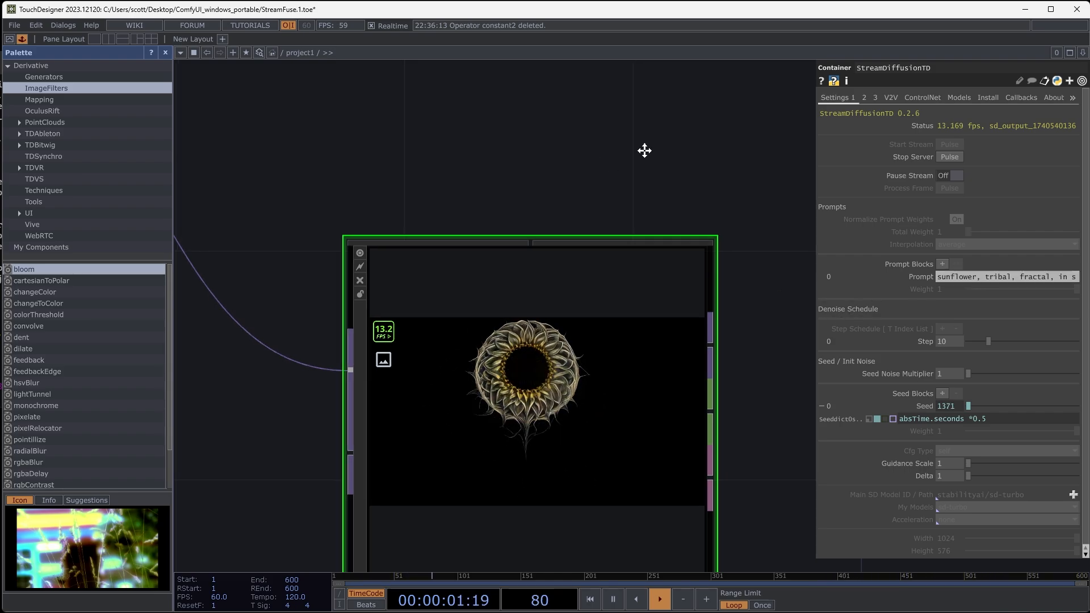
scroll(512, 313, "up", 5)
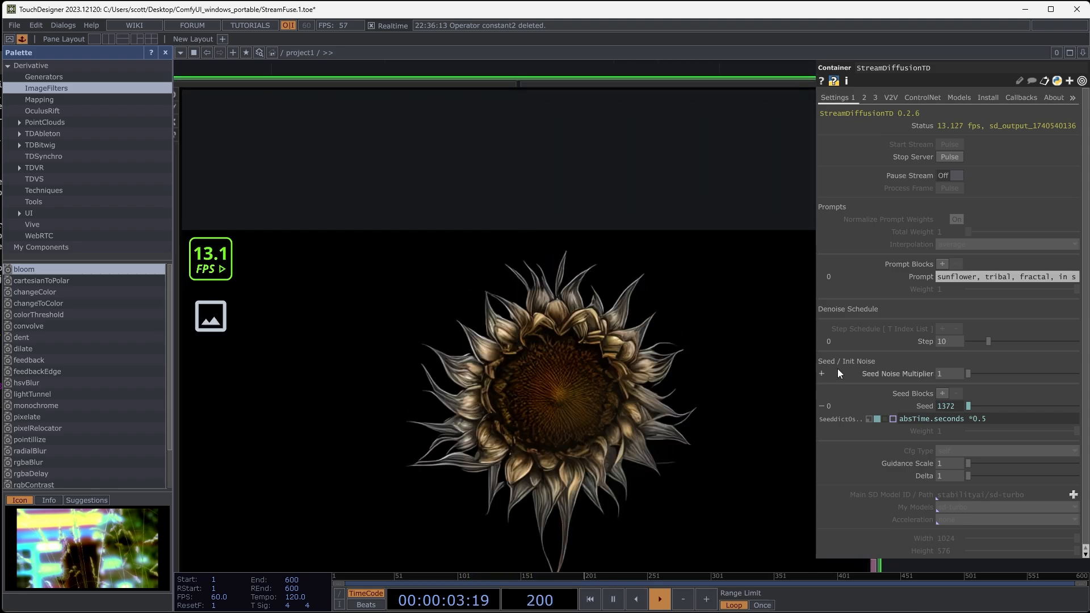
- Try StreamDiffusionTD's denoise step at 1 and at higher values, and leave it at 27
left_click_drag(989, 341, 969, 345)
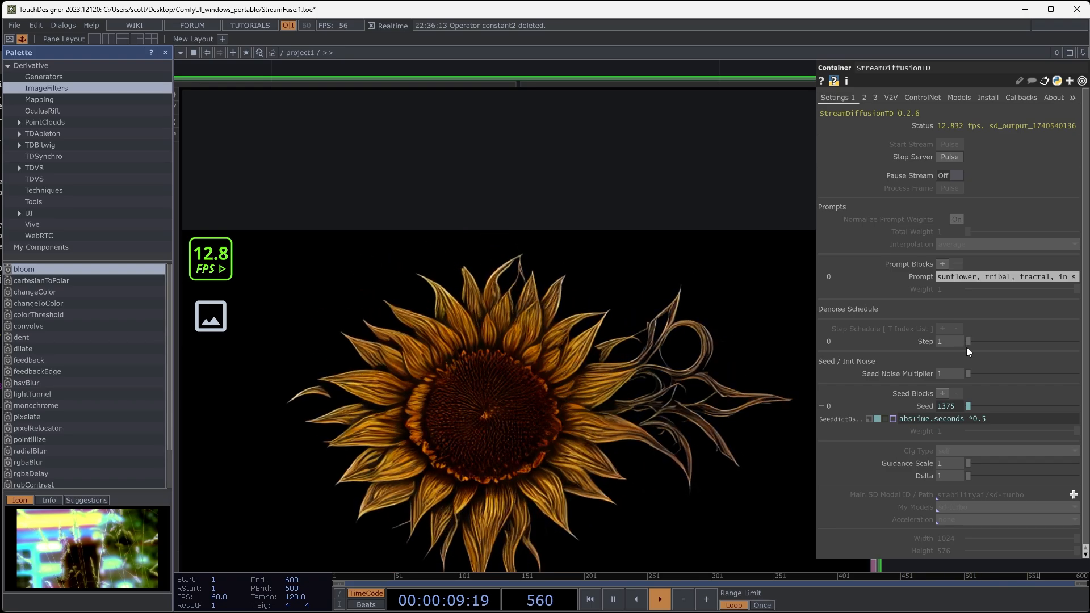
left_click_drag(966, 346, 1051, 346)
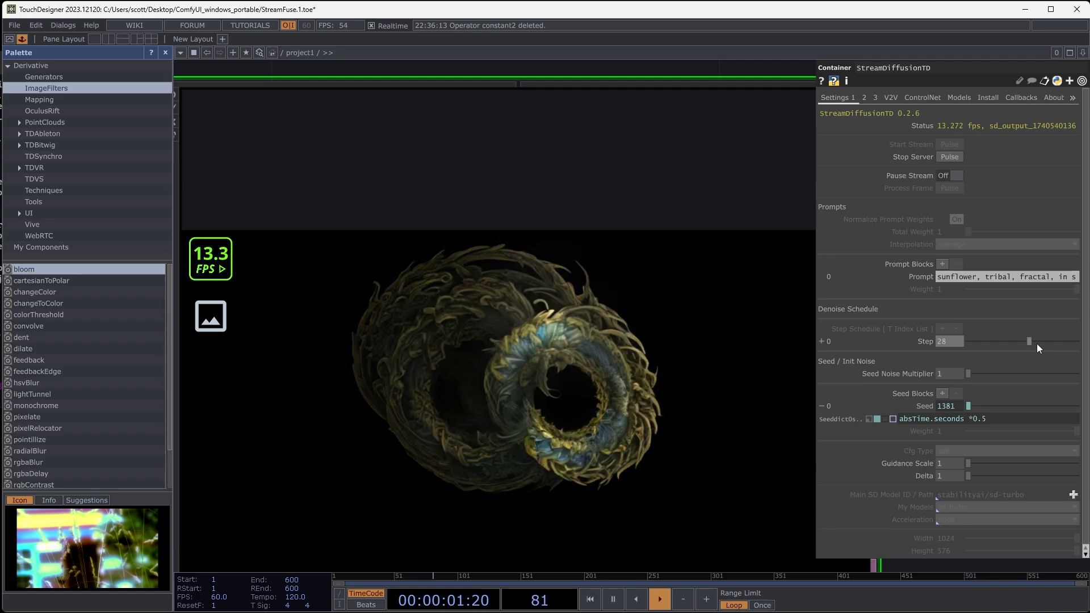
left_click_drag(1030, 340, 1027, 342)
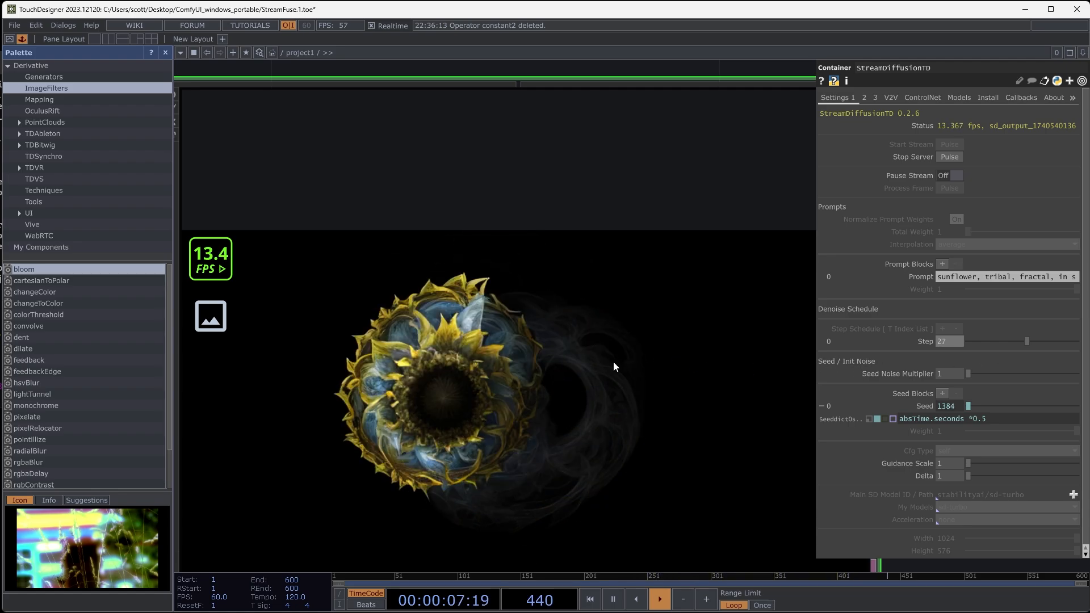
- Add a Null TOP to StreamDiffusionTD's output and place a Select TOP of the dark glowing-prop clip directly beneath it
scroll(604, 360, "down", 3)
scroll(605, 360, "down", 3)
left_click_drag(601, 257, 390, 251)
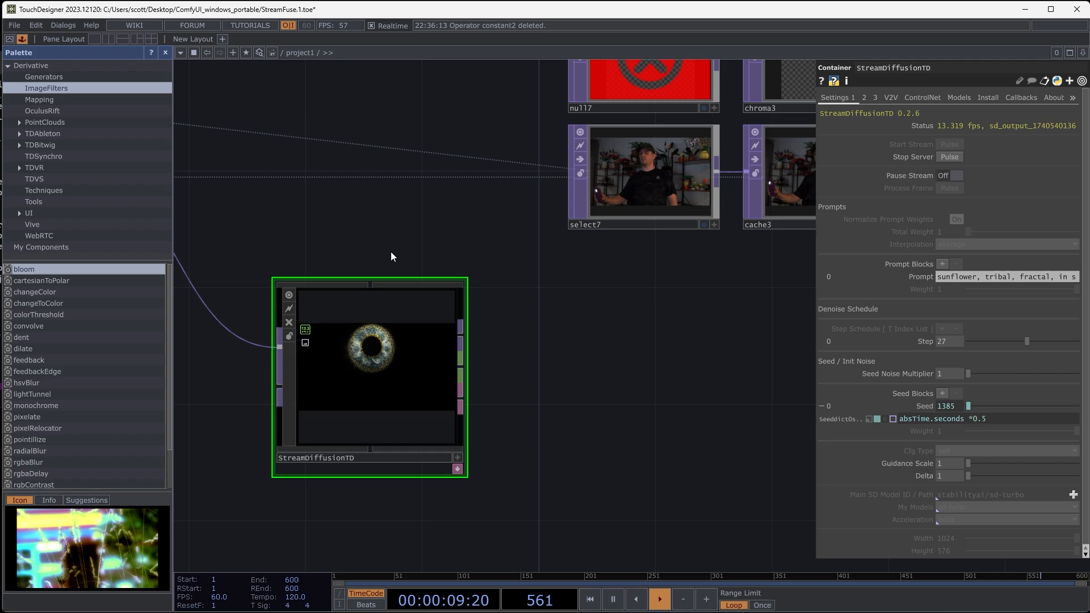
left_click_drag(528, 367, 418, 388)
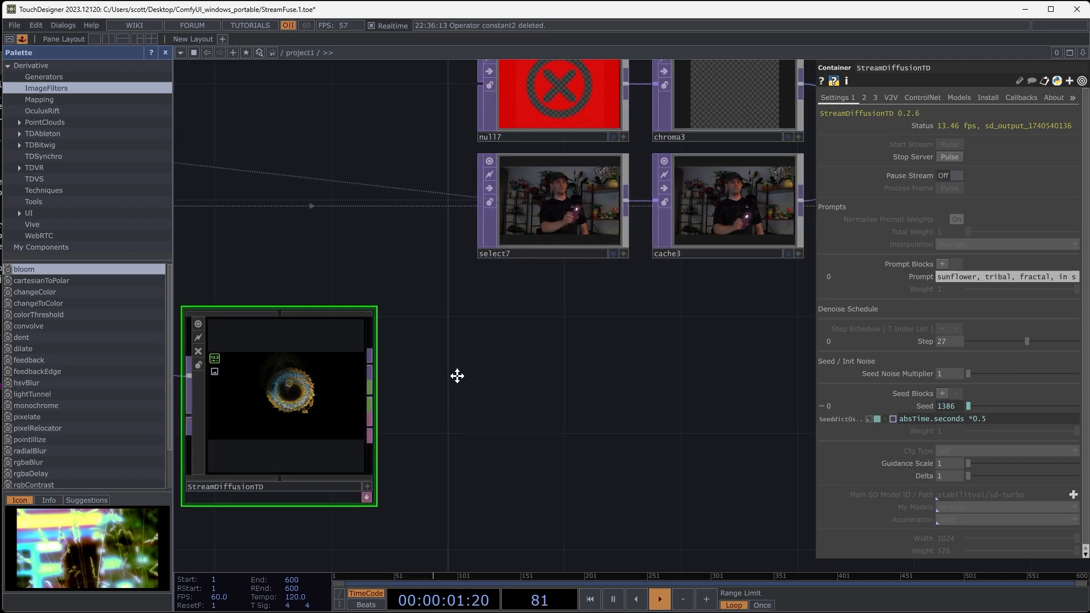
scroll(428, 382, "down", 4)
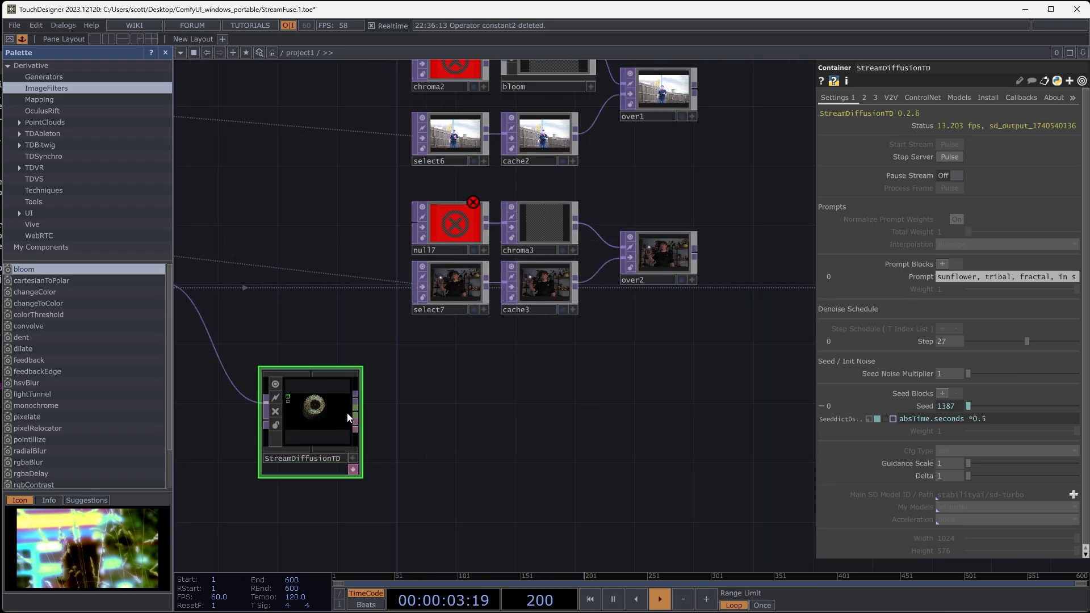
right_click(359, 401)
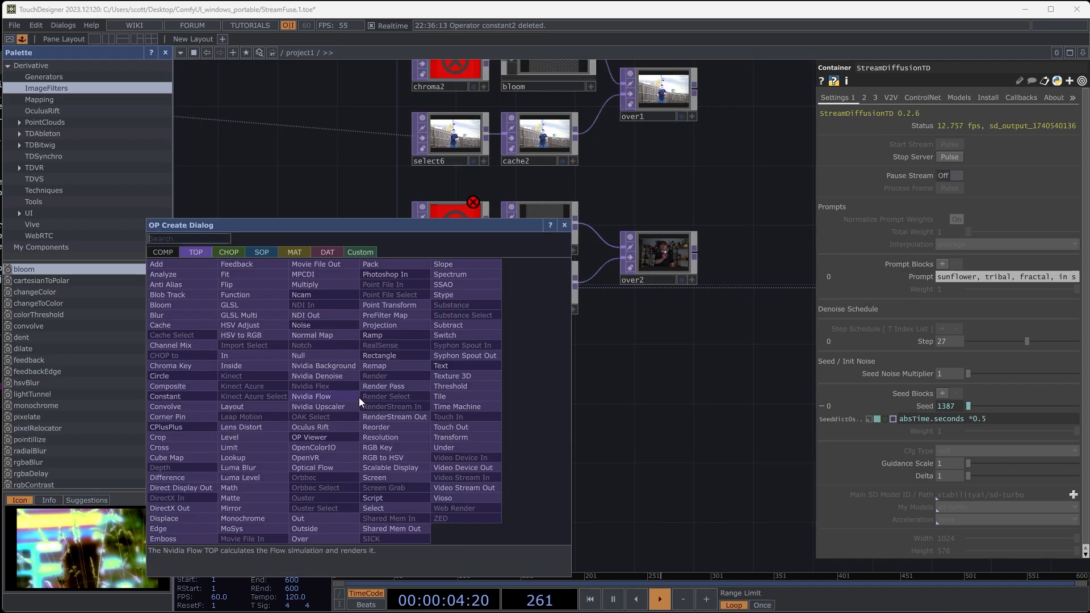
left_click(329, 356)
left_click(460, 396)
left_click_drag(642, 434, 522, 418)
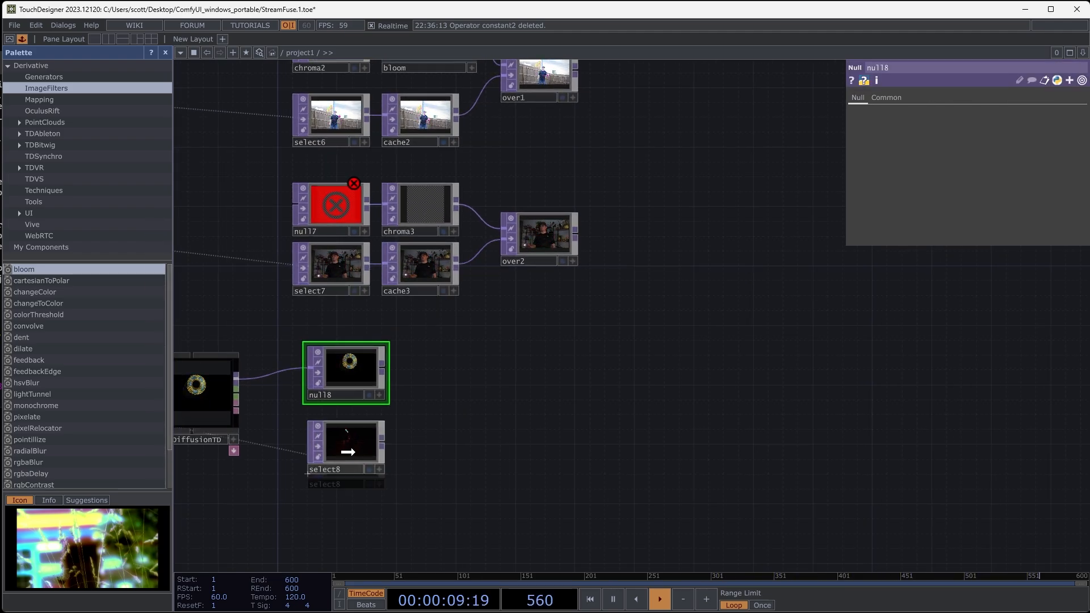
left_click_drag(348, 452, 346, 441)
- Add a Cache TOP after select8
scroll(346, 440, "up", 6)
left_click_drag(481, 453, 496, 416)
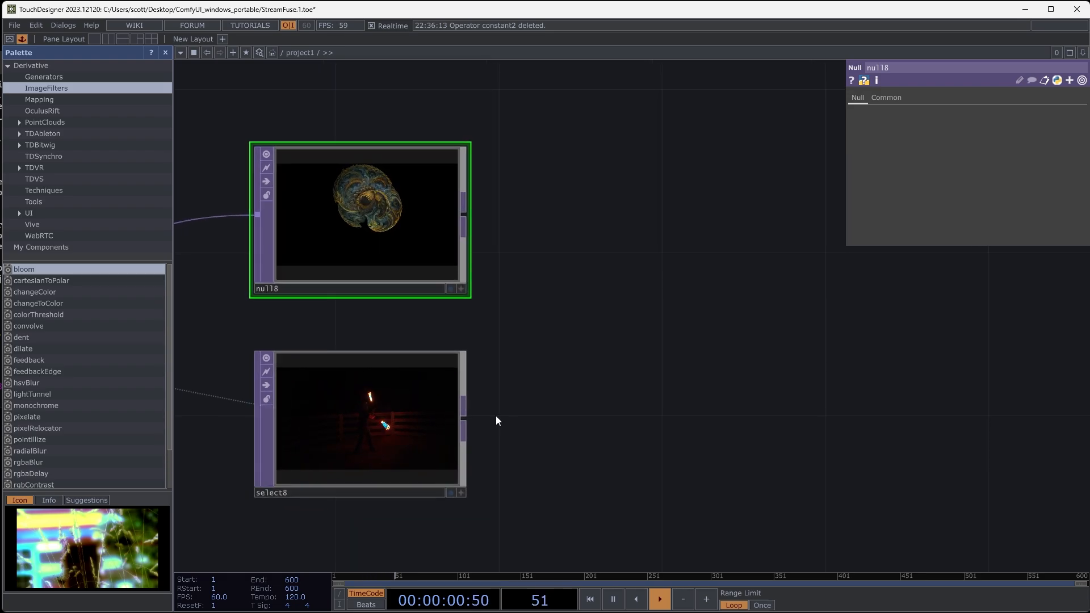
right_click(464, 416)
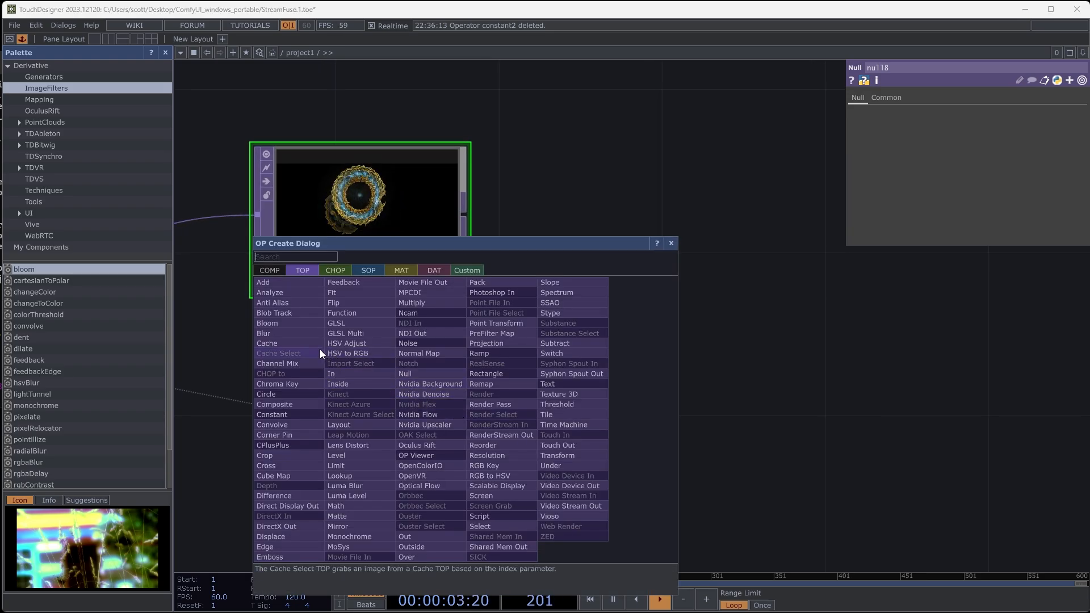
left_click(287, 340)
left_click(576, 410)
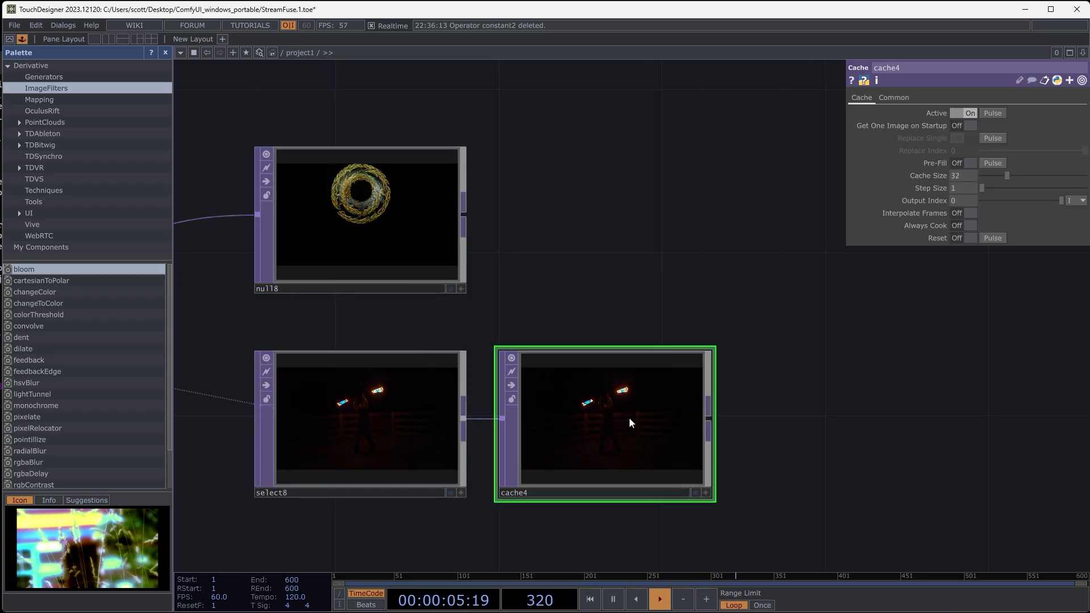
- Set cache4's Cache Size to 5 and its Output Index to -5
type("5")
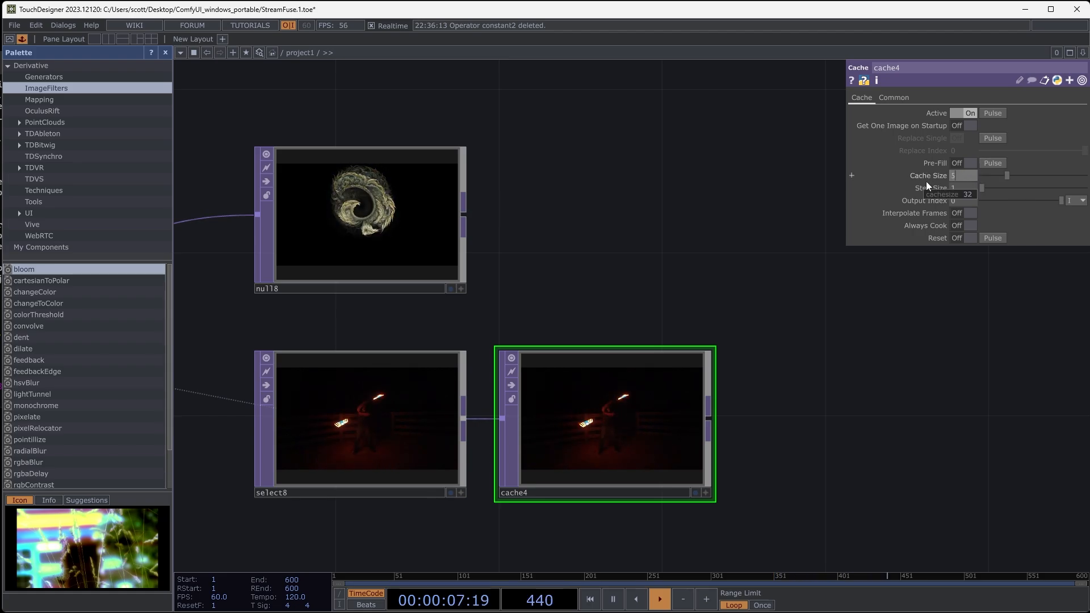
left_click(966, 202)
type("-5")
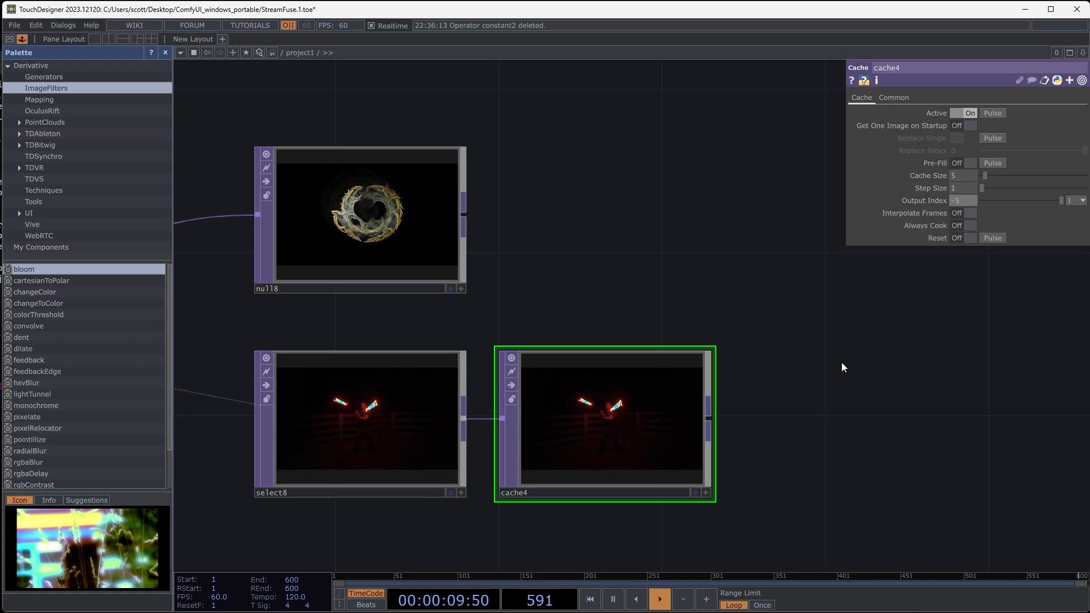
key("Return")
- Create an Add TOP that combines null8 with cache4, and check its composite up close
left_click_drag(850, 396, 658, 339)
right_click(662, 215)
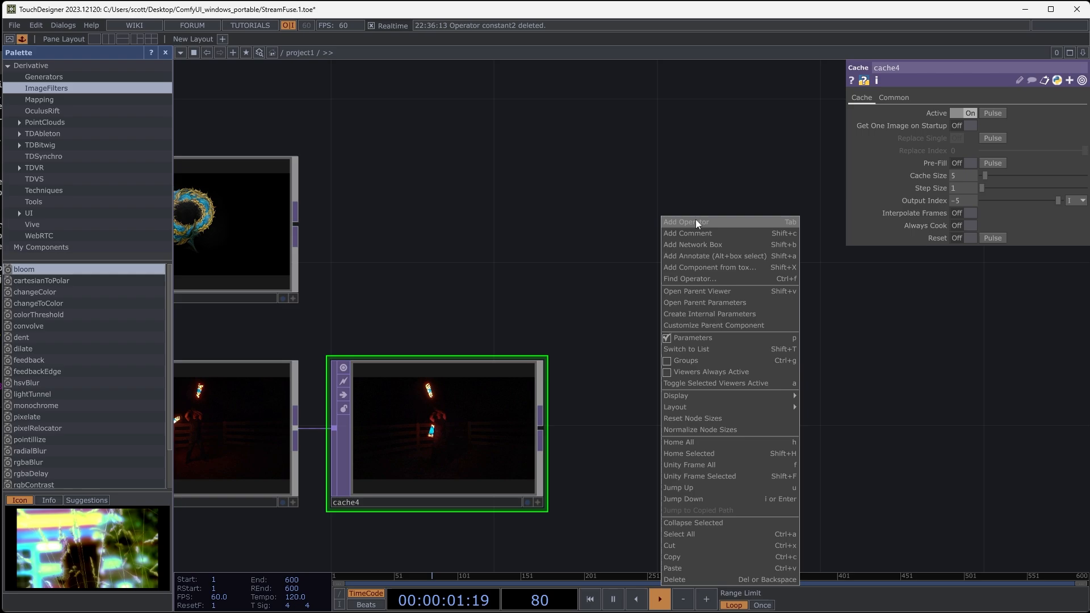
left_click(696, 219)
left_click(537, 87)
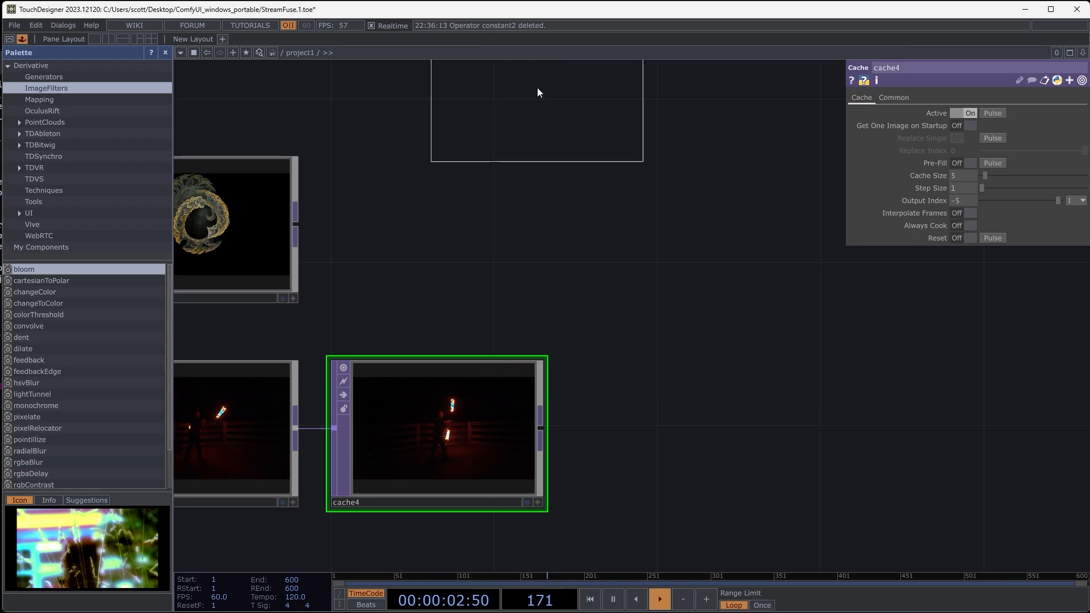
left_click(724, 315)
left_click_drag(543, 427, 617, 290)
left_click_drag(776, 435, 735, 433)
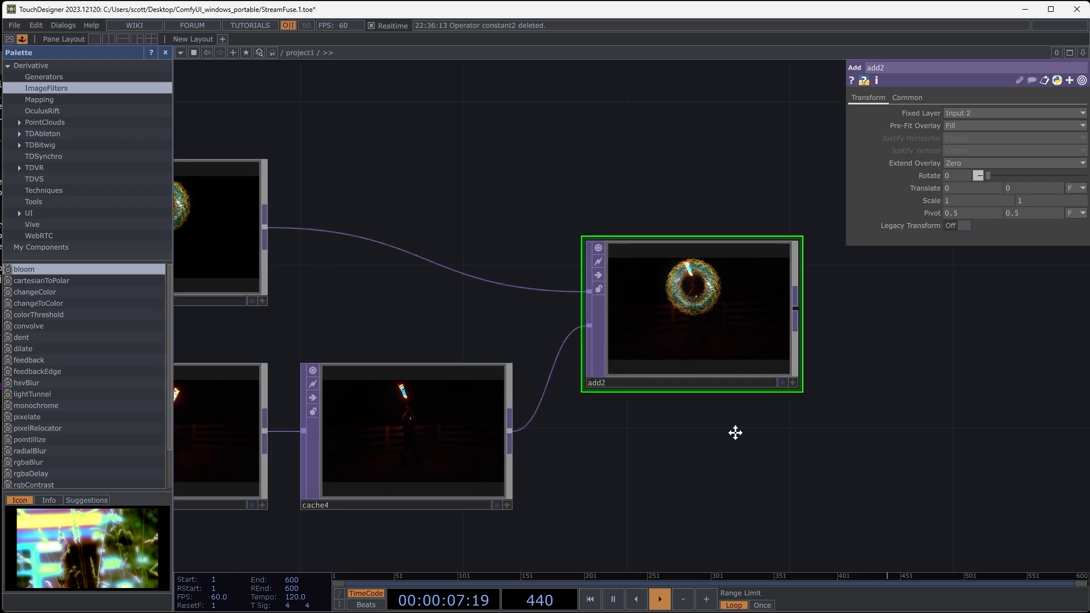
scroll(728, 296, "up", 2)
scroll(729, 296, "up", 5)
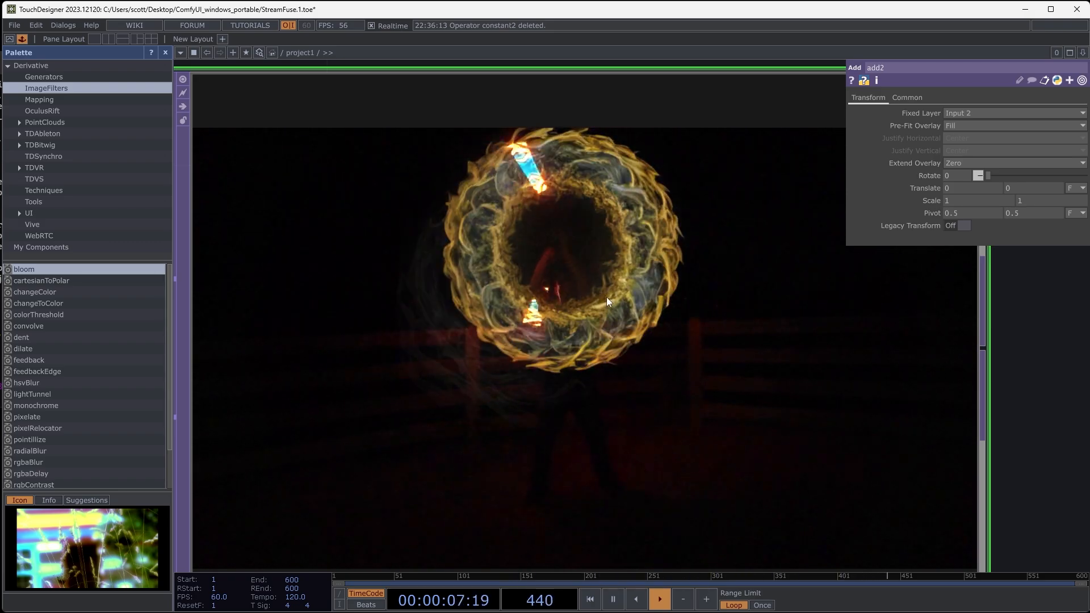
scroll(606, 298, "down", 7)
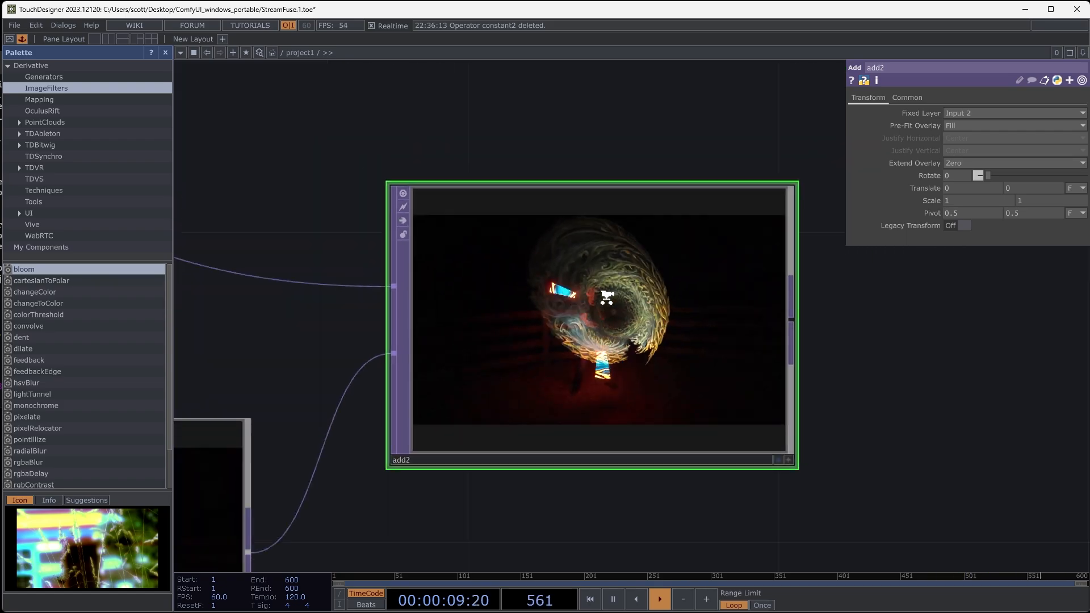
- Select StreamDiffusionTD and display add2's output as the network background, keeping the StreamDiffusionTD node in view beside it
left_click_drag(672, 450, 900, 442)
left_click_drag(409, 476, 913, 486)
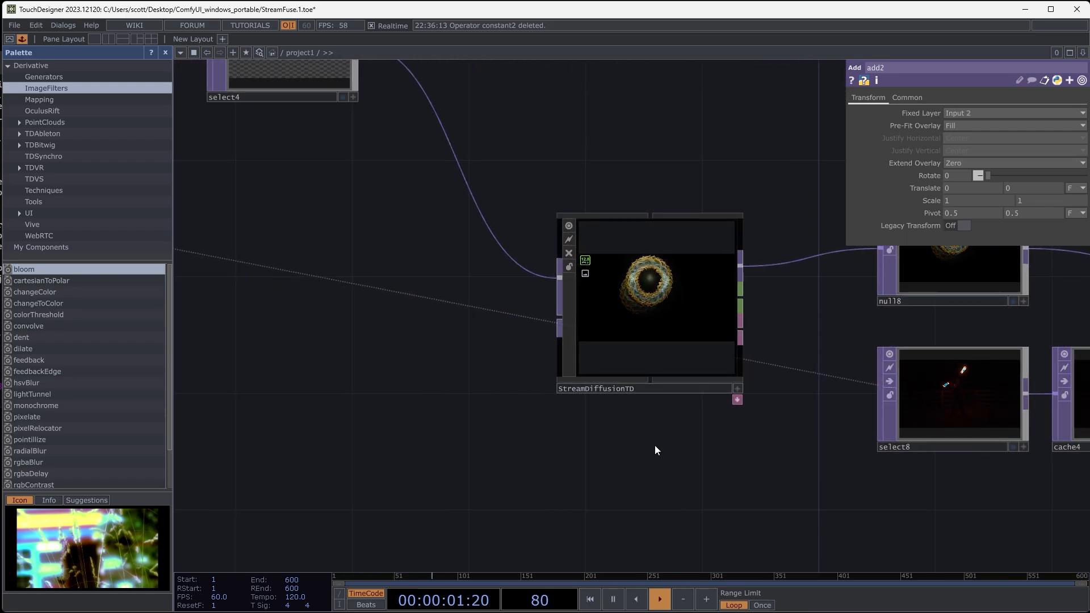
left_click_drag(642, 449, 632, 472)
left_click(720, 294)
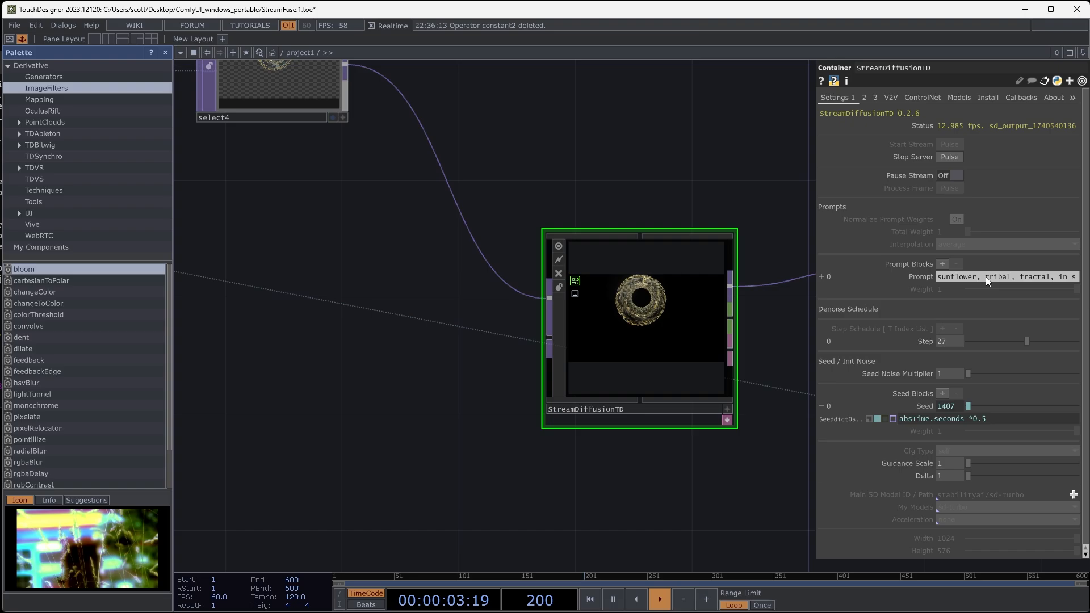
scroll(630, 192, "down", 5)
left_click_drag(625, 193, 167, 220)
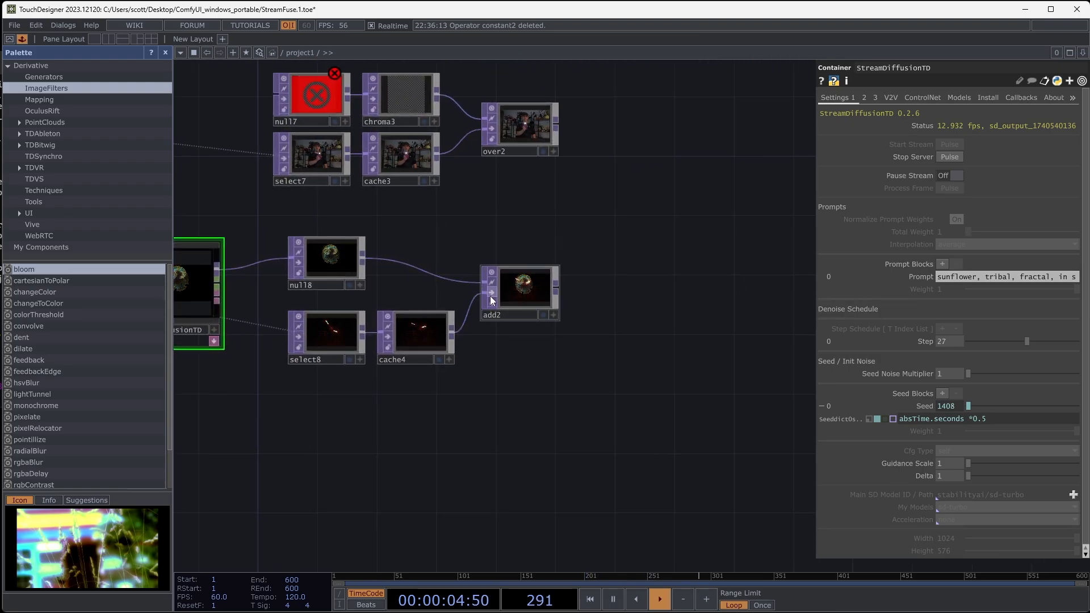
left_click(541, 313)
left_click_drag(548, 425, 937, 522)
mouse_move(579, 134)
left_mouse_down()
mouse_move(598, 162)
mouse_move(620, 71)
left_mouse_up()
mouse_move(650, 284)
left_mouse_down()
mouse_move(708, 229)
mouse_move(776, 62)
left_mouse_up()
left_click_drag(622, 241, 680, 230)
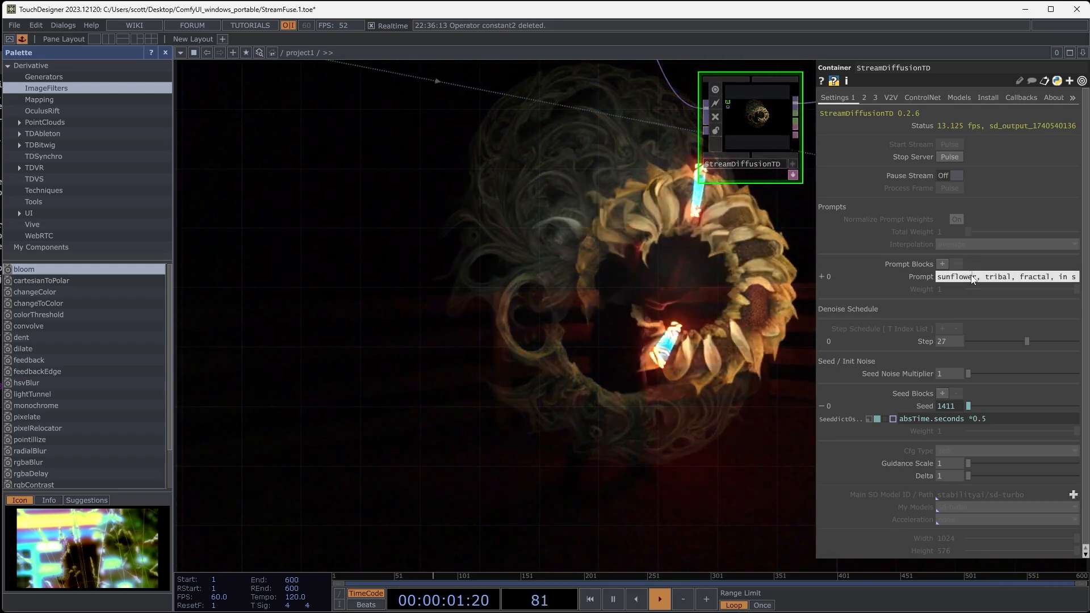
- Replace StreamDiffusionTD's prompt with "fire", try a denoise step of 4, and set the step to 21
key("ctrl+a")
type("fir")
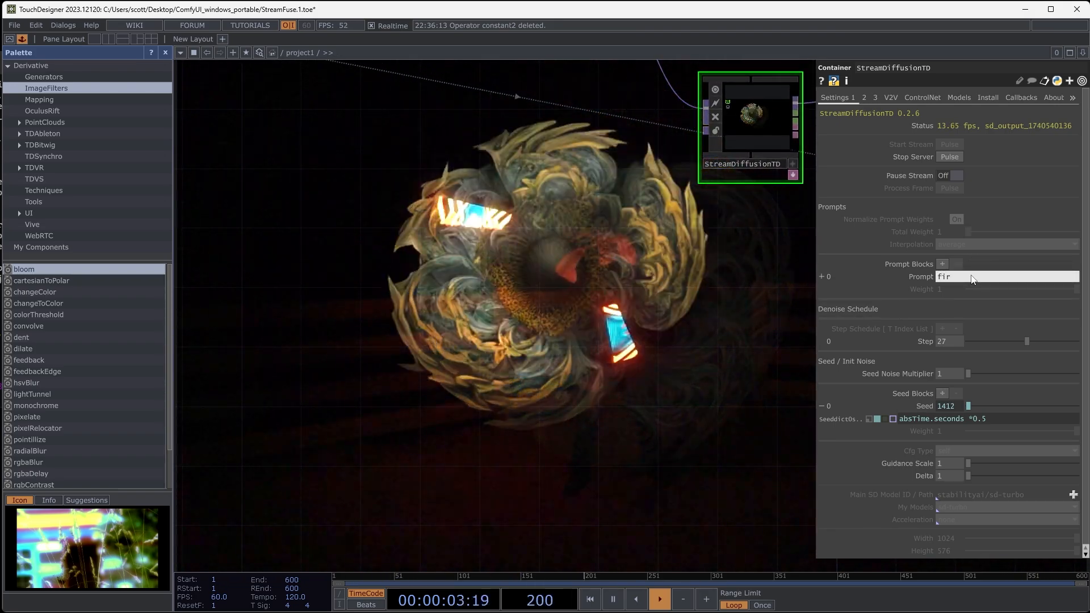
type("e")
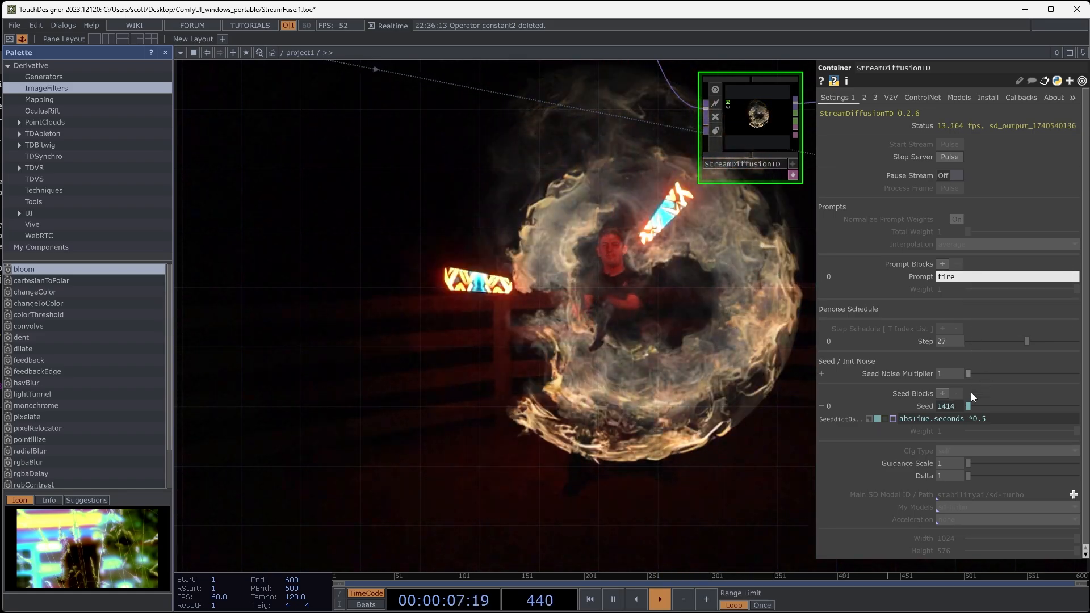
left_click_drag(1024, 340, 976, 347)
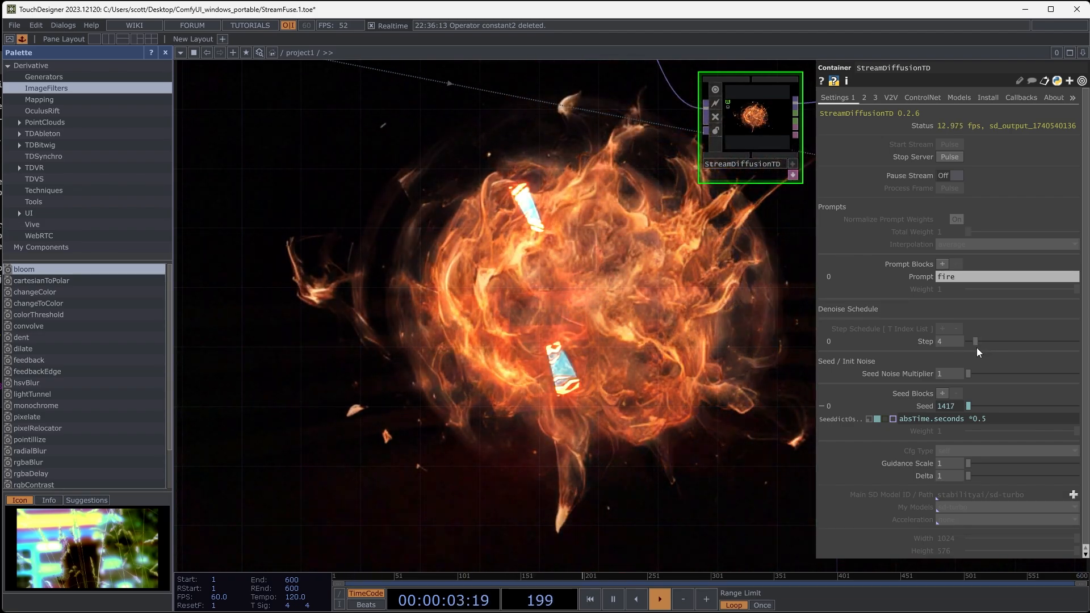
left_click_drag(976, 347, 1014, 342)
- Expand the prompt to start with "steampunk glowing fire, flames, vivid, 8K, embers" and set the denoise step to 32
left_click(970, 284)
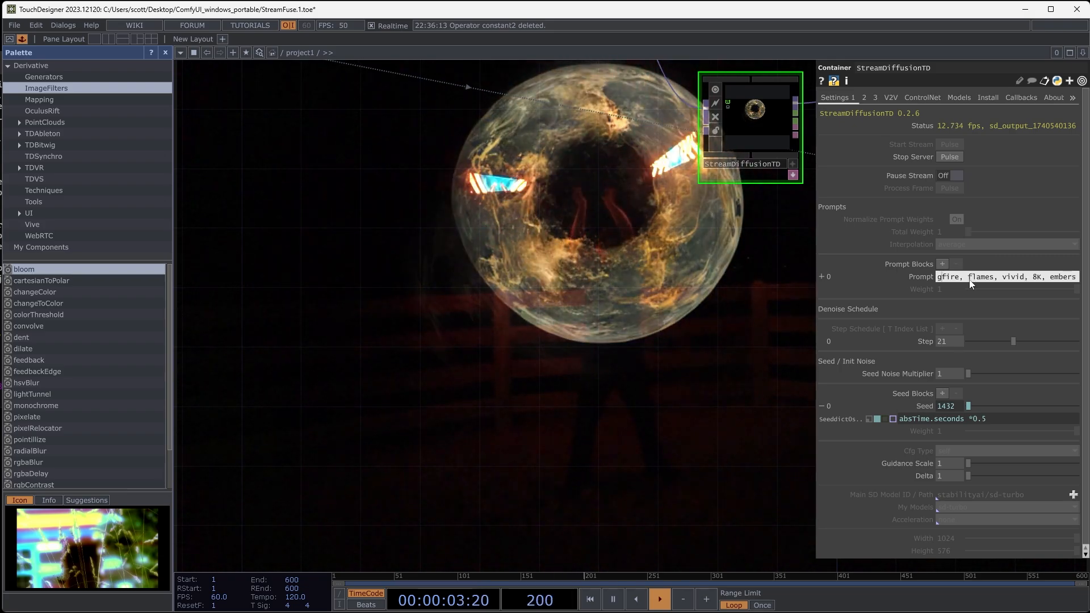
type("owing fire, flames,")
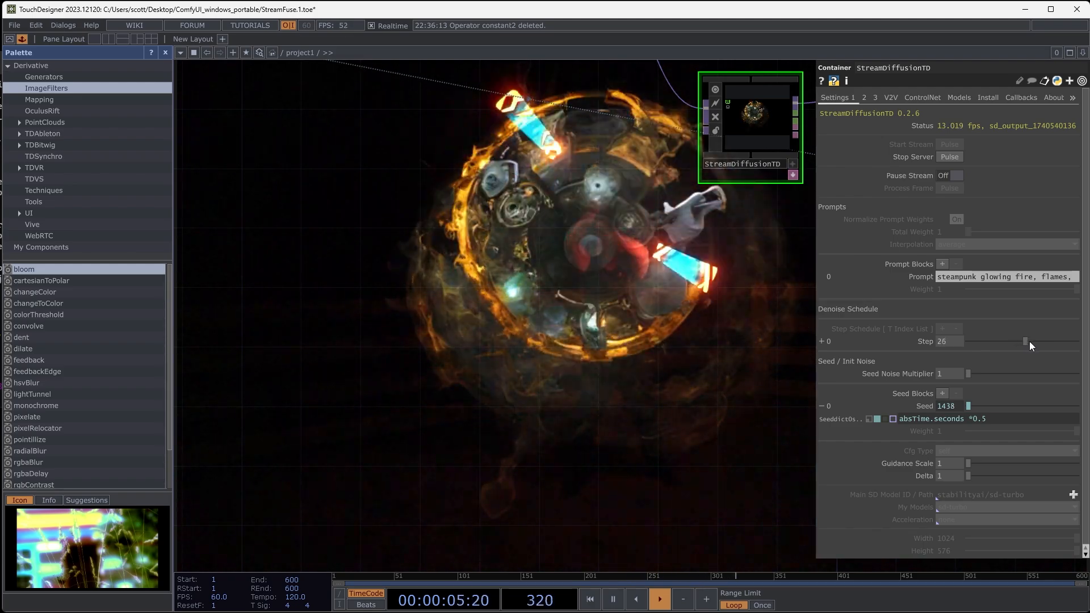
mouse_move(1042, 342)
left_mouse_down()
mouse_move(1079, 347)
mouse_move(956, 343)
mouse_move(1026, 342)
left_mouse_up()
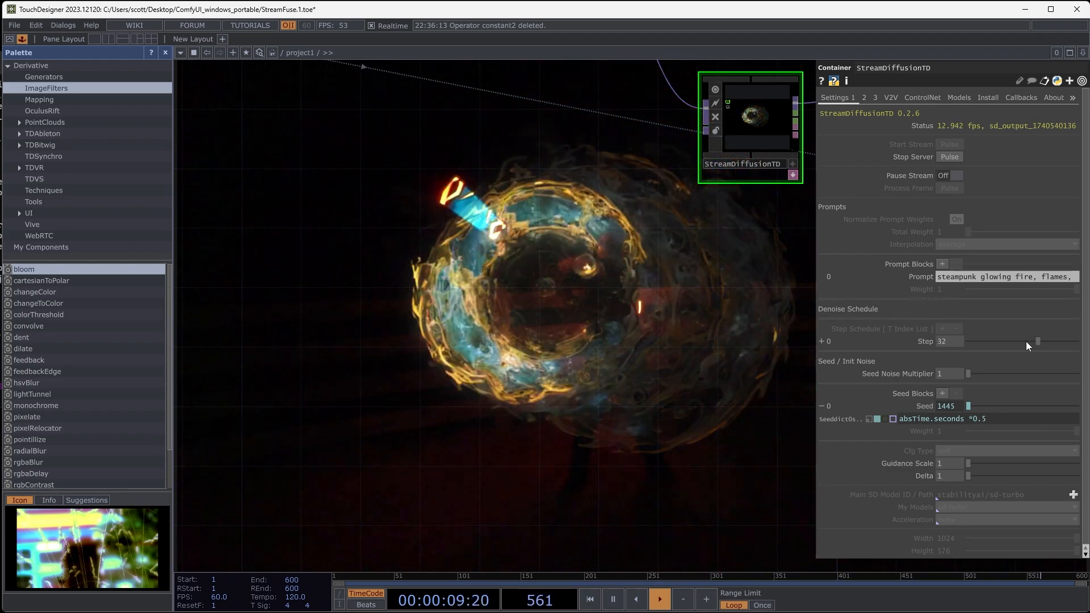
- Turn off the network background display of add2
left_click_drag(695, 424, 576, 458)
scroll(619, 394, "down", 5)
left_click_drag(455, 411, 175, 408)
scroll(431, 333, "up", 7)
left_click(625, 264)
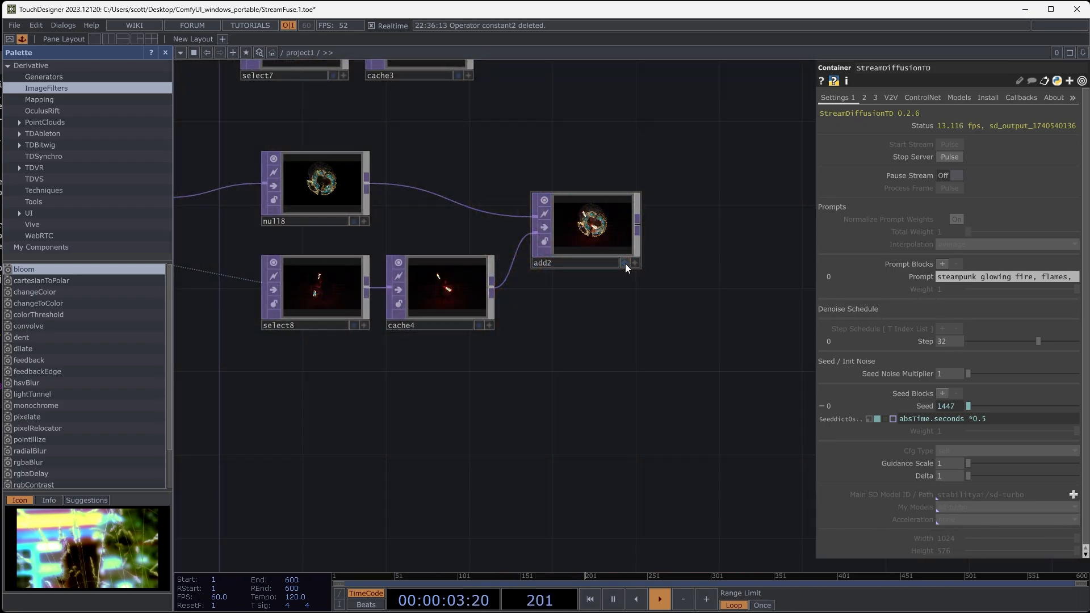
- Set the Pyroterra clip's playback speed to 0.5
scroll(591, 315, "up", 10)
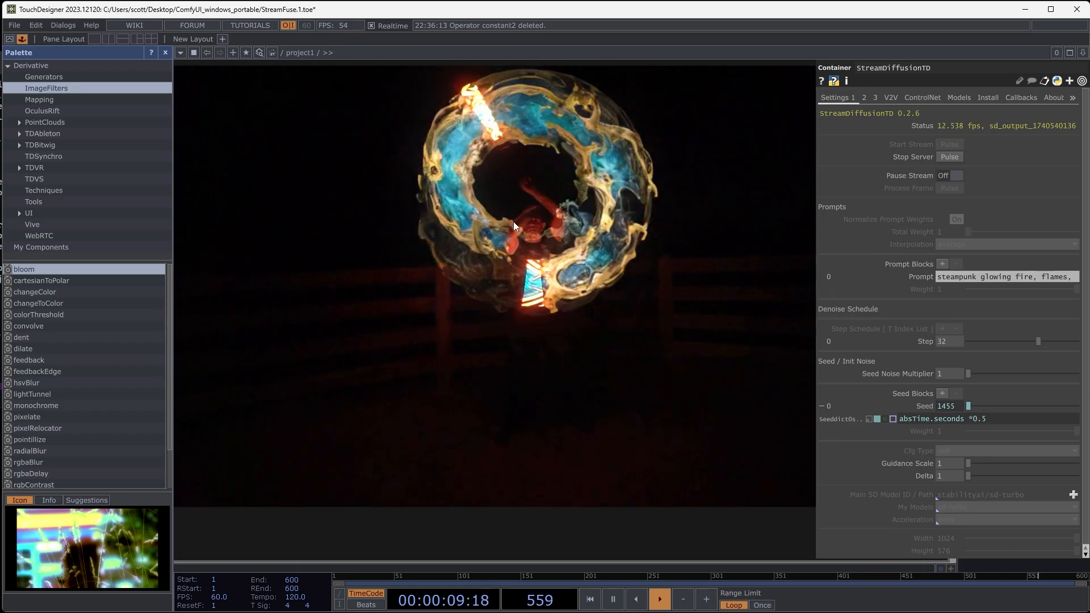
scroll(498, 236, "down", 10)
left_click_drag(496, 306, 703, 244)
scroll(665, 342, "down", 5)
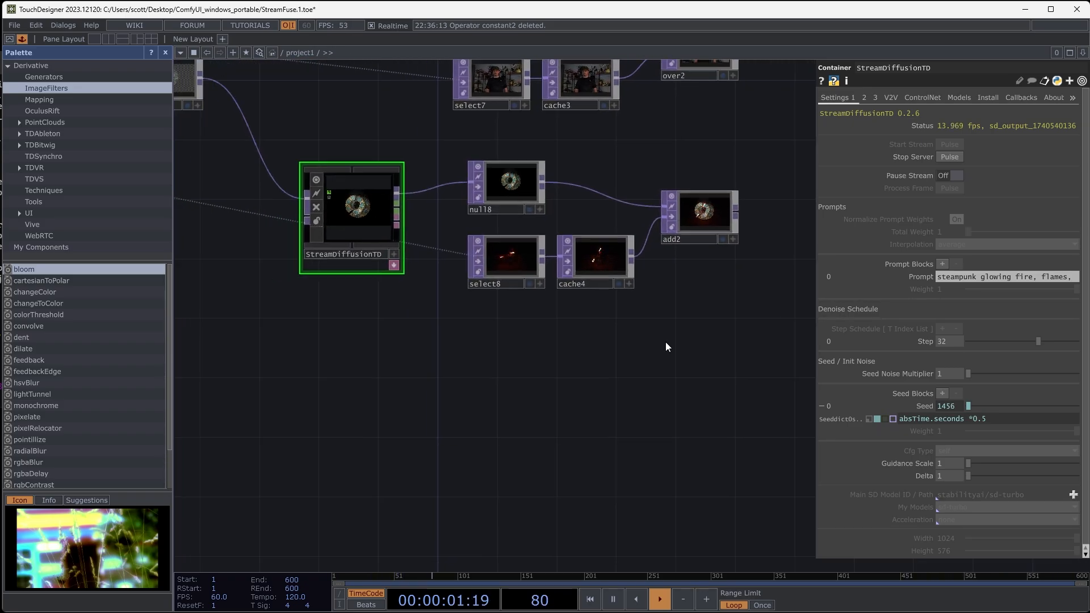
left_click_drag(413, 403, 653, 404)
left_click_drag(318, 342, 369, 391)
scroll(401, 281, "up", 9)
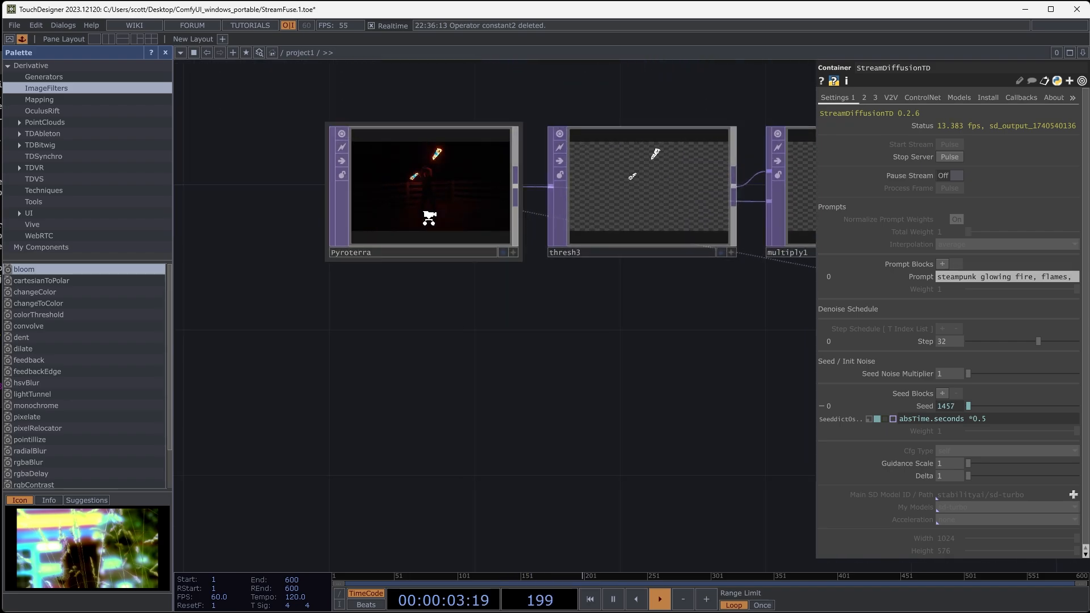
left_click(430, 220)
left_click_drag(398, 346, 438, 469)
scroll(460, 272, "up", 8)
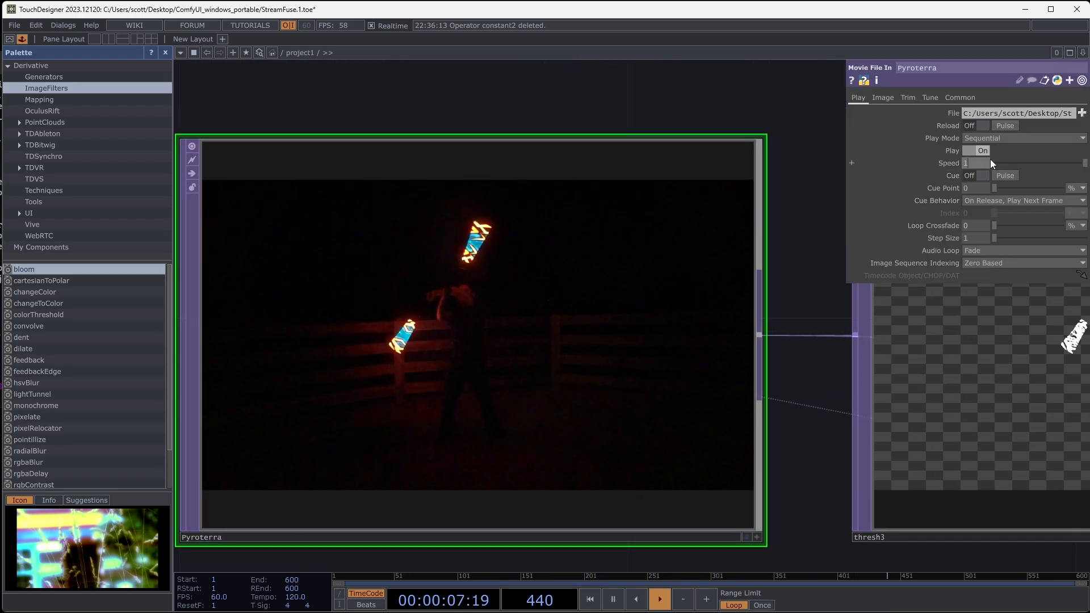
left_click_drag(988, 162, 941, 163)
type("0.75")
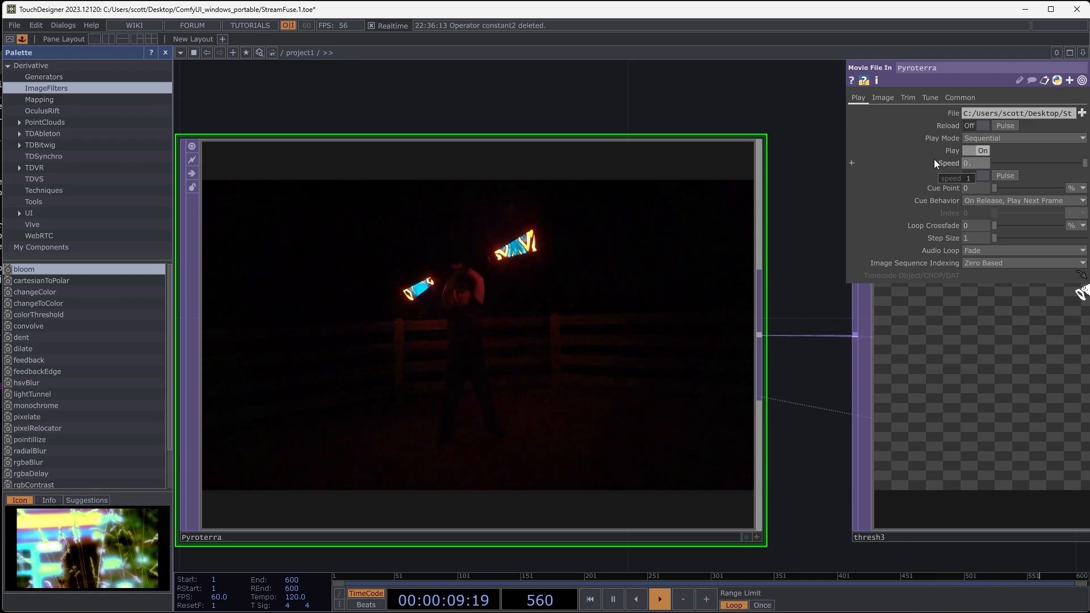
key("Return")
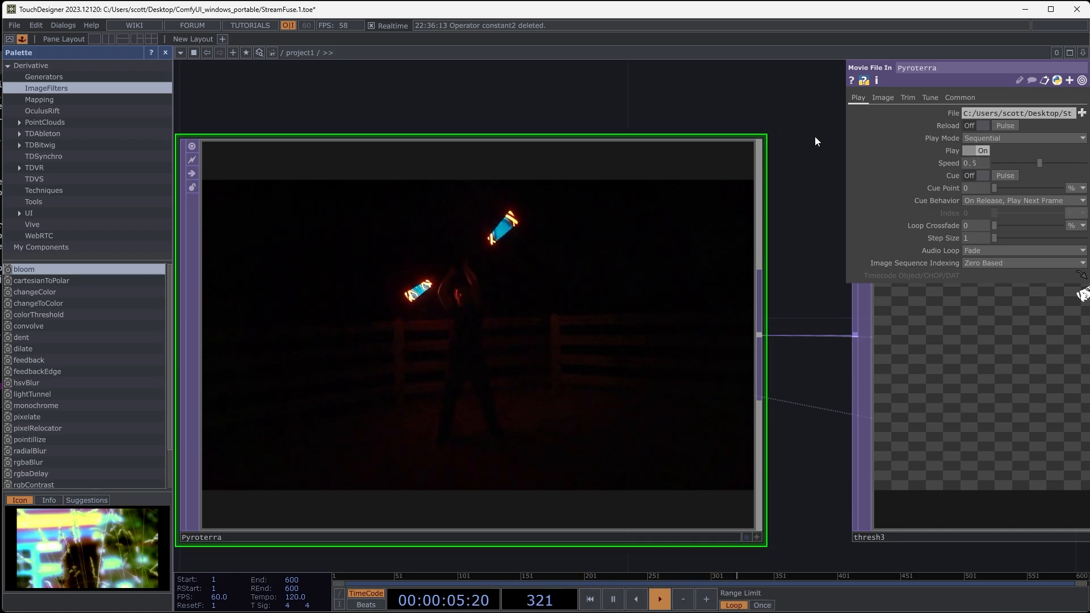
- Examine the slowed prop trails along the Pyroterra chain, from thresh3, multiply1 and null4 through to the add2 composite
scroll(512, 277, "down", 5)
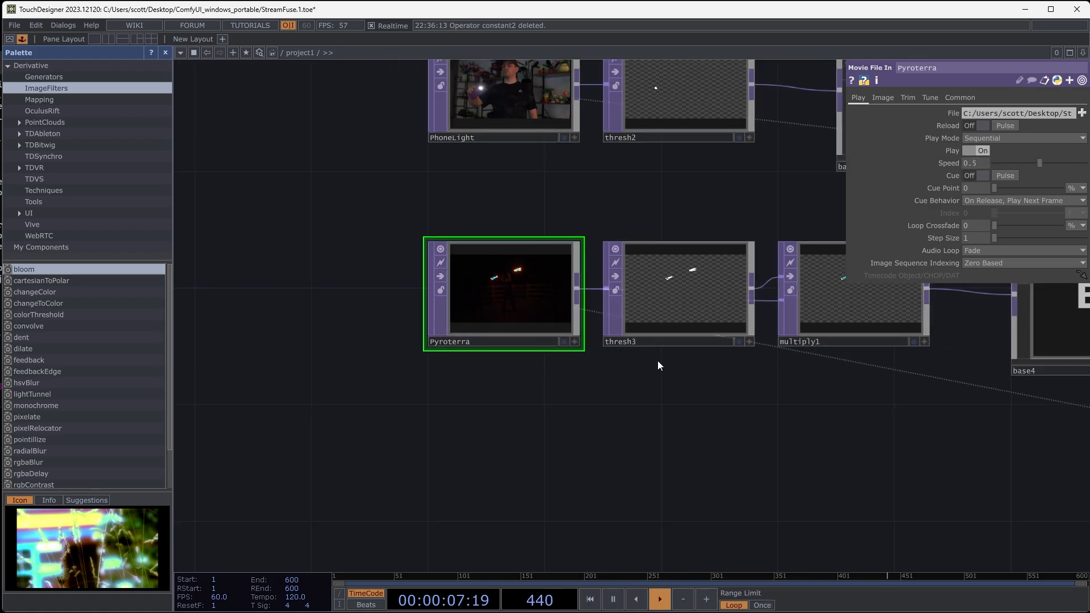
scroll(674, 312, "up", 3)
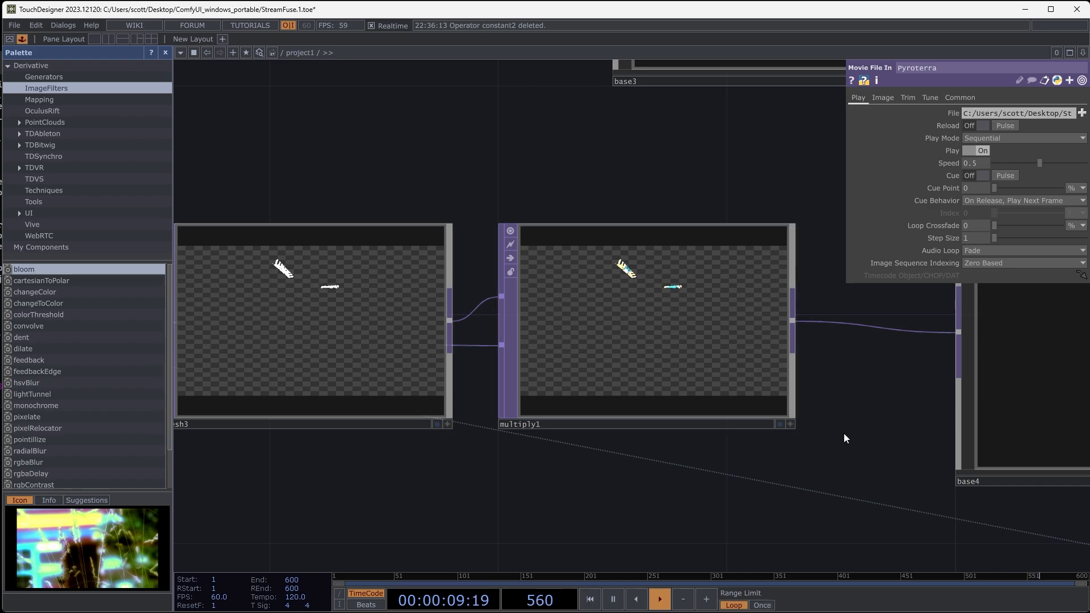
left_click_drag(844, 438, 353, 430)
left_click_drag(809, 463, 621, 489)
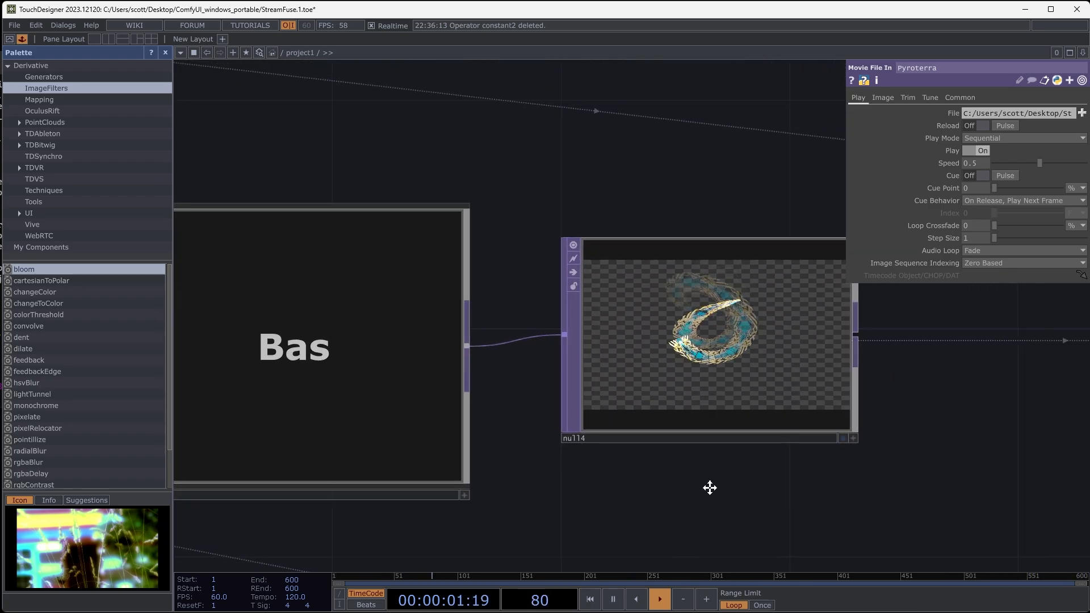
scroll(676, 309, "up", 4)
scroll(676, 310, "down", 12)
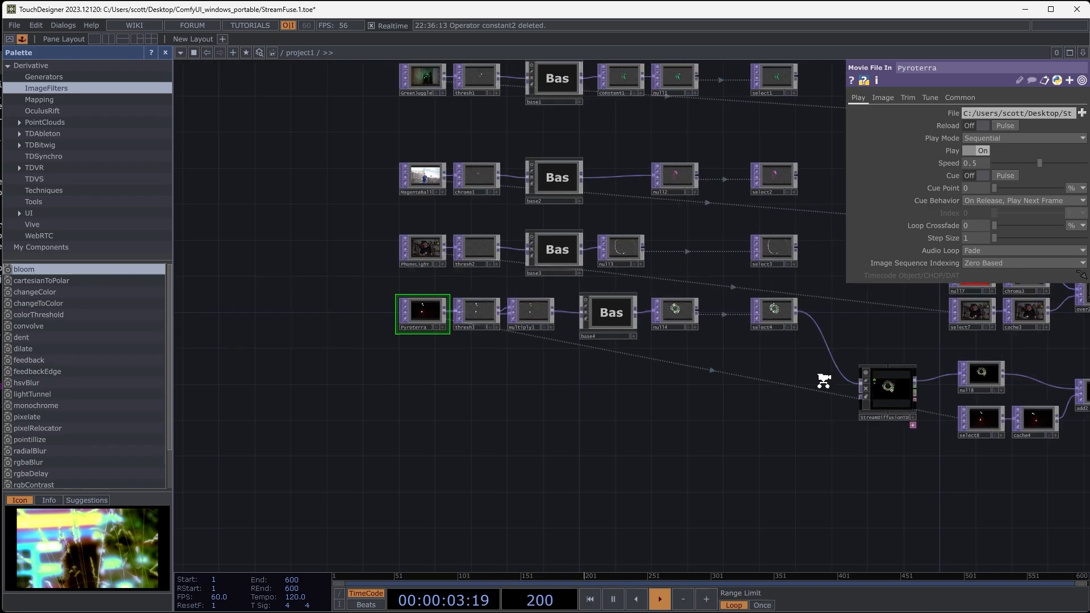
left_click_drag(749, 454, 498, 448)
scroll(860, 438, "up", 2)
scroll(860, 438, "up", 15)
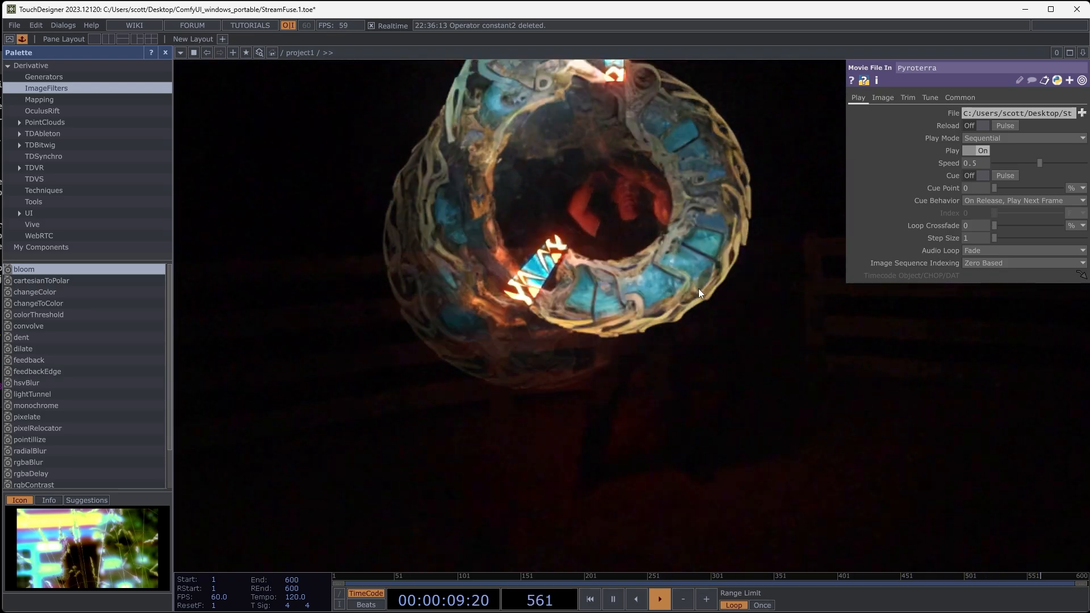
scroll(667, 275, "down", 2)
scroll(669, 268, "down", 1)
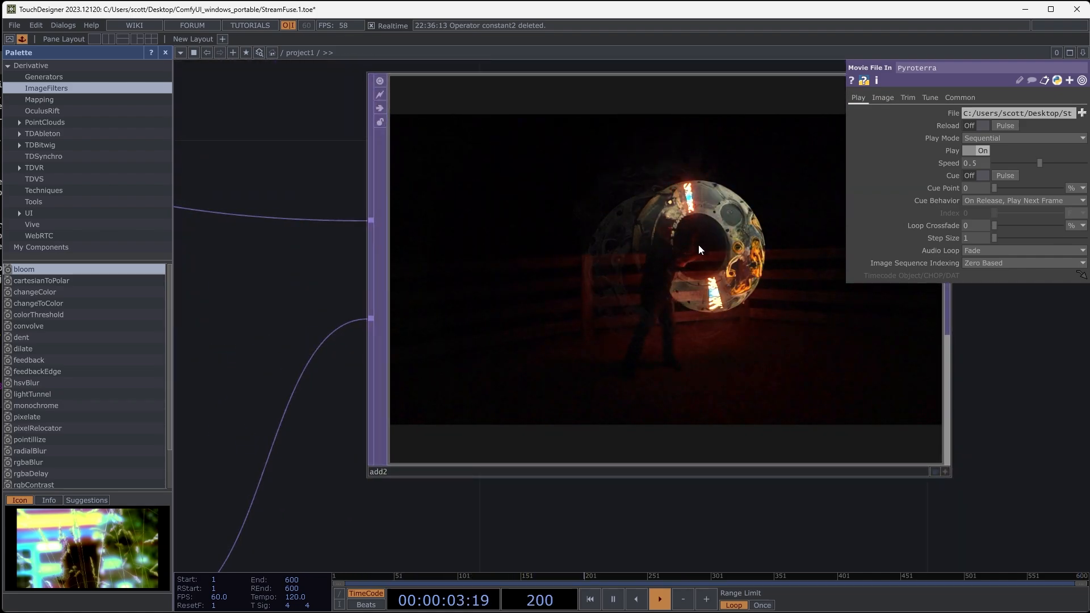
scroll(611, 247, "down", 7)
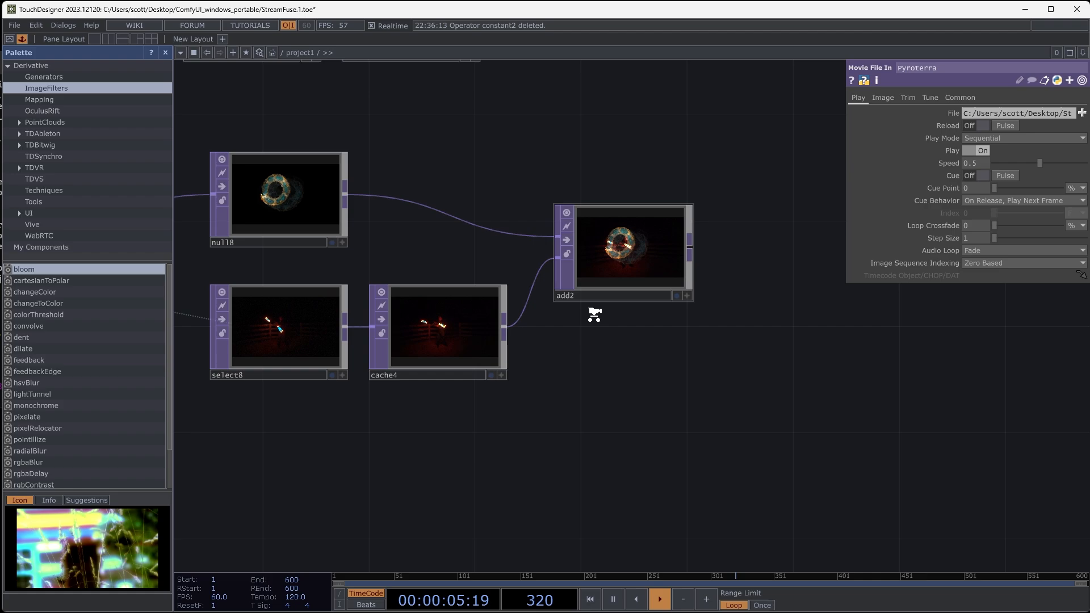
- Set the Pyroterra clip's playback speed back to 1
left_click_drag(620, 411, 948, 369)
scroll(683, 339, "down", 3)
left_click_drag(484, 366, 844, 412)
left_click_drag(486, 306, 609, 312)
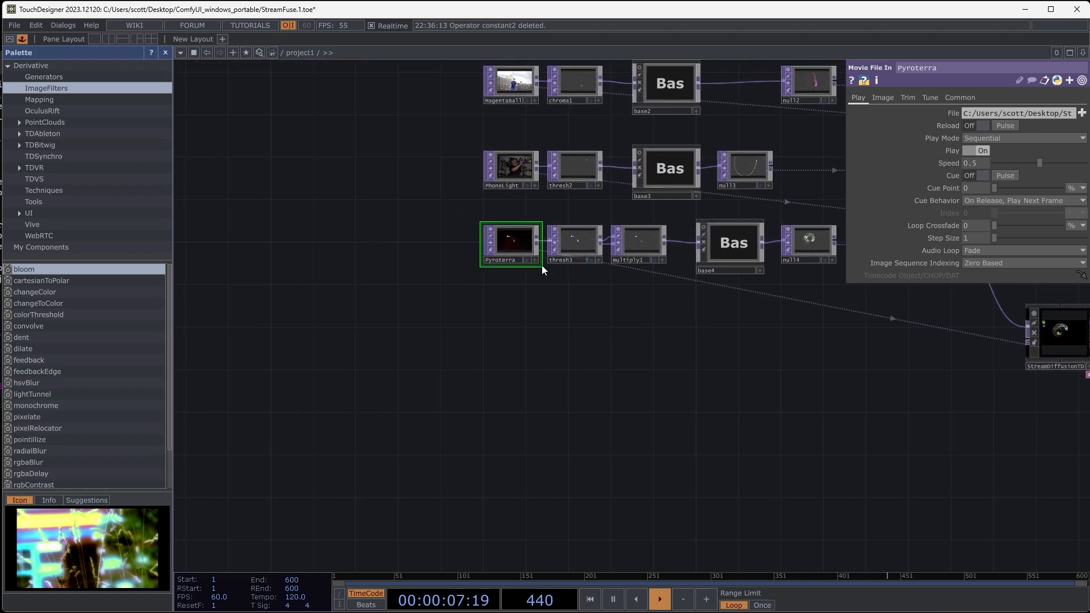
scroll(524, 233, "up", 8)
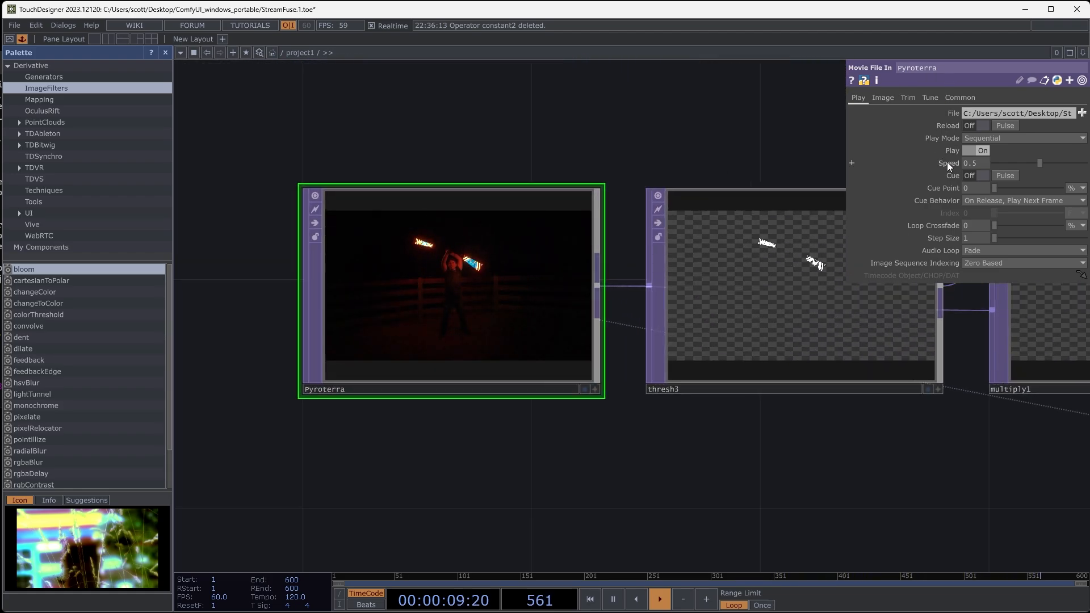
left_click(979, 164)
type("1")
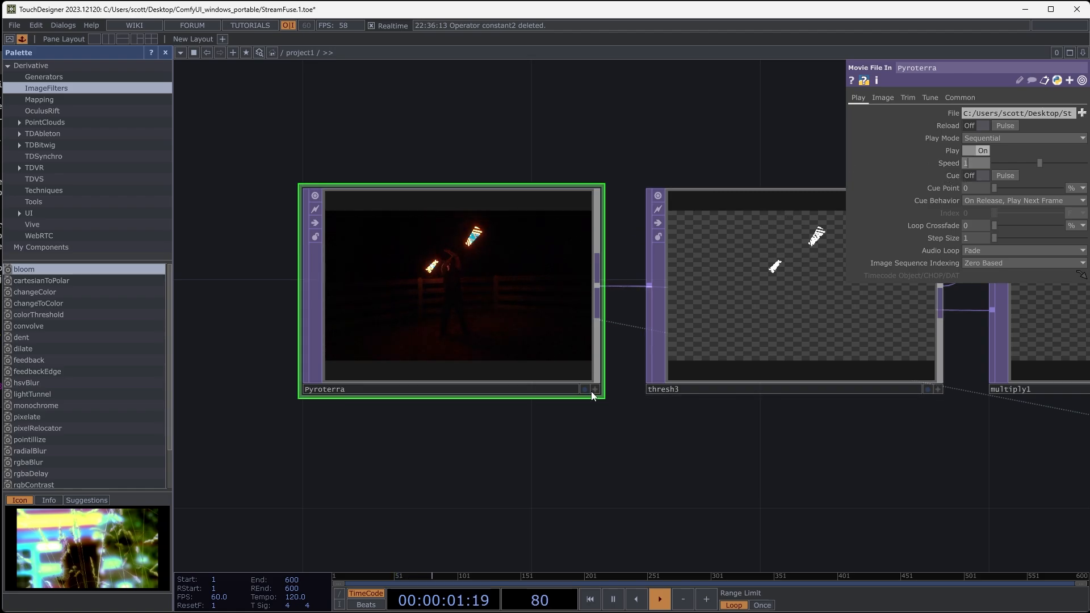
left_click(594, 426)
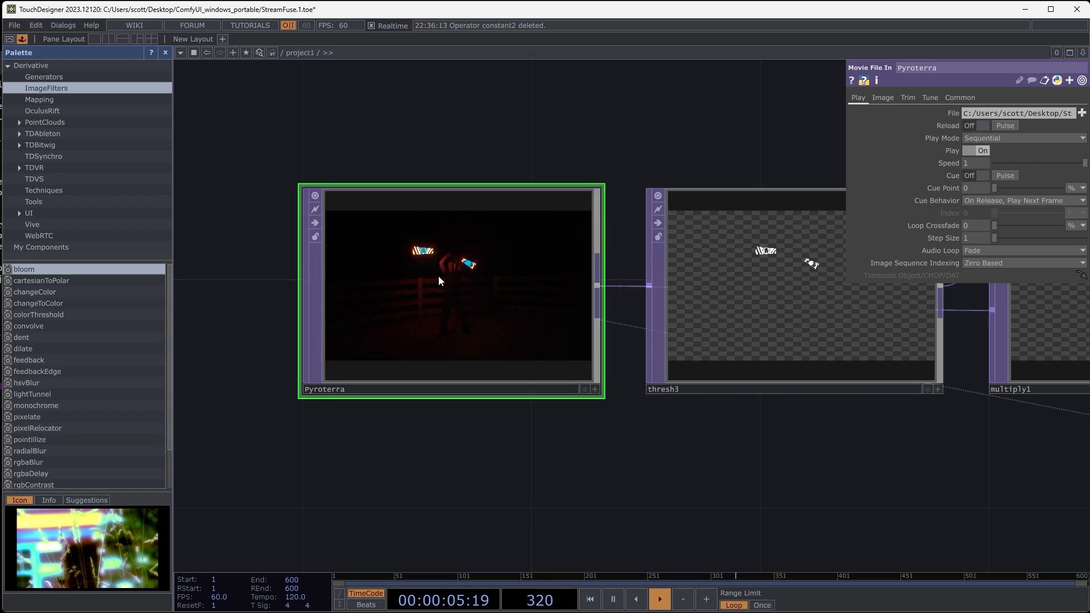
- Examine the Pyroterra source at full speed and the resulting stylized composite in add2
scroll(398, 266, "up", 8)
scroll(526, 248, "down", 11)
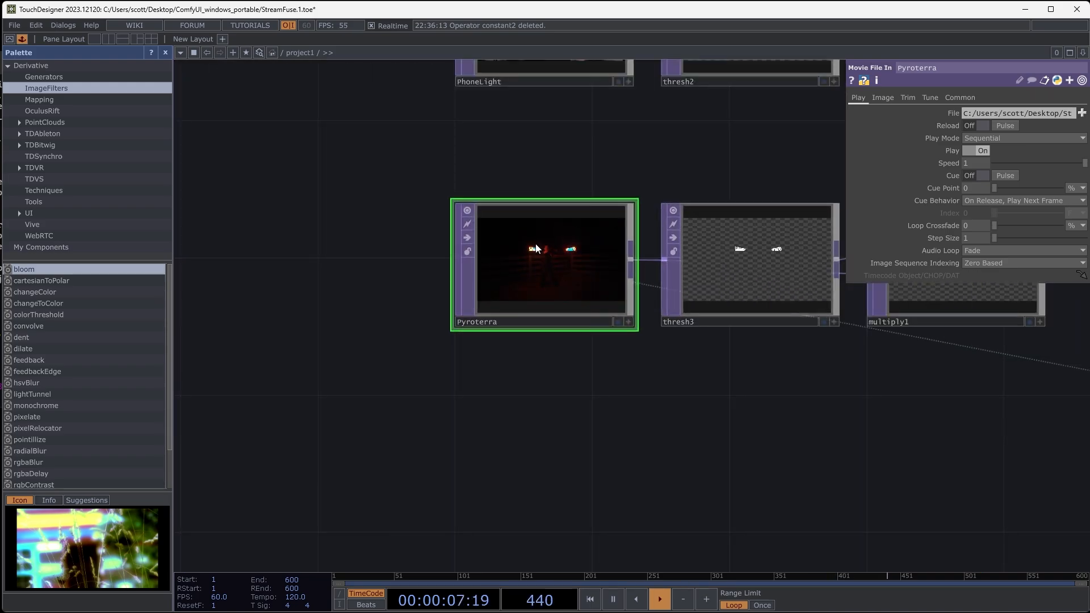
left_click_drag(670, 413, 368, 407)
scroll(368, 407, "down", 4)
left_click_drag(806, 457, 408, 444)
scroll(618, 448, "down", 1)
left_click_drag(540, 456, 70, 374)
left_click_drag(981, 473, 754, 440)
scroll(754, 441, "up", 6)
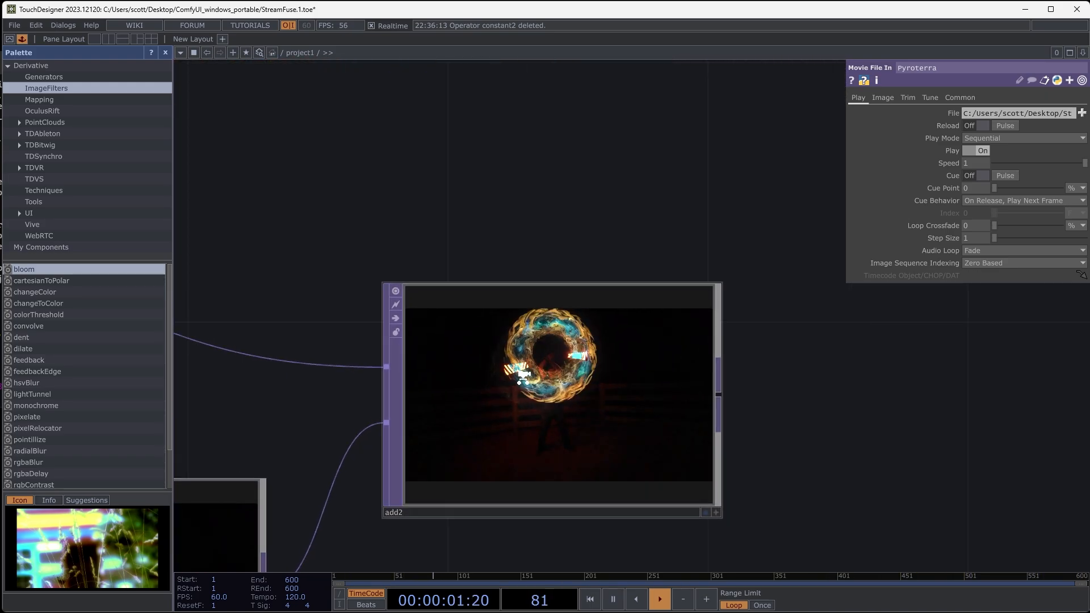
scroll(523, 375, "down", 6)
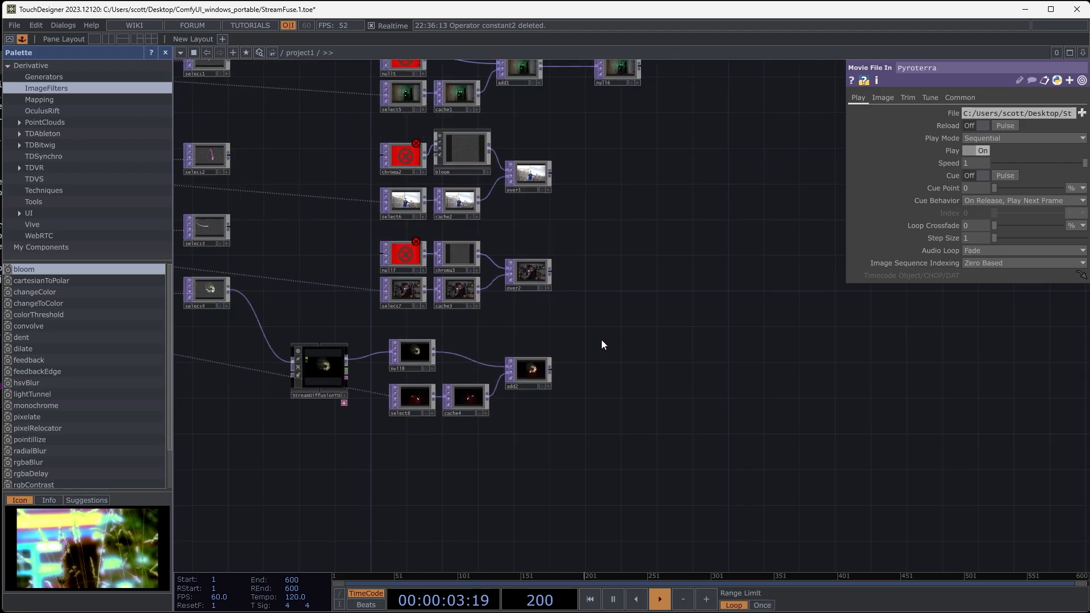
- Disconnect StreamDiffusionTD from its select4 input and from null8
left_click_drag(601, 340, 667, 381)
left_click_drag(377, 469, 461, 464)
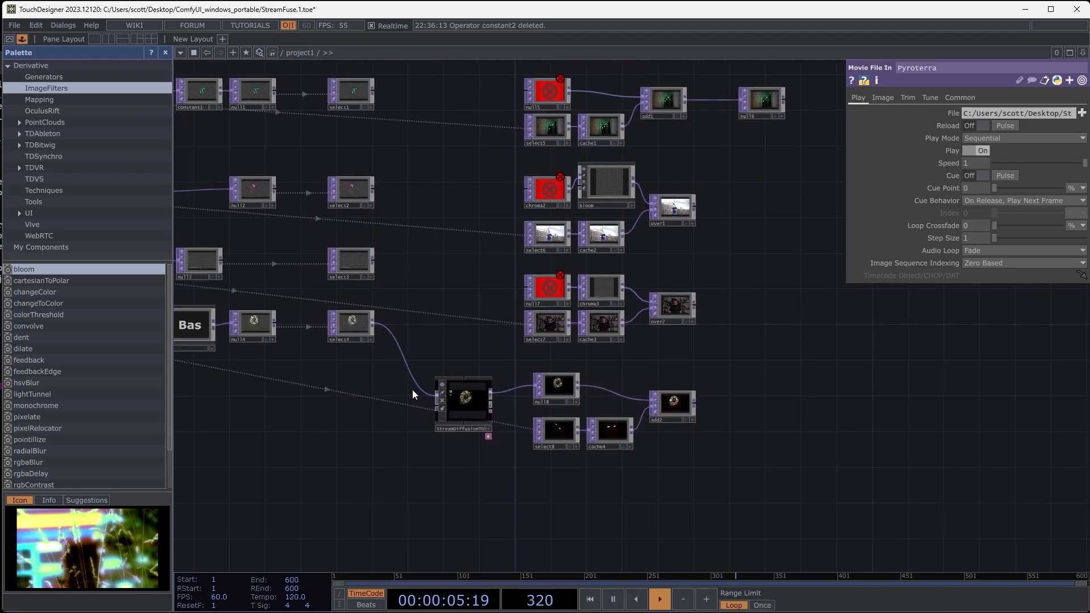
scroll(413, 388, "up", 3)
left_click(428, 412)
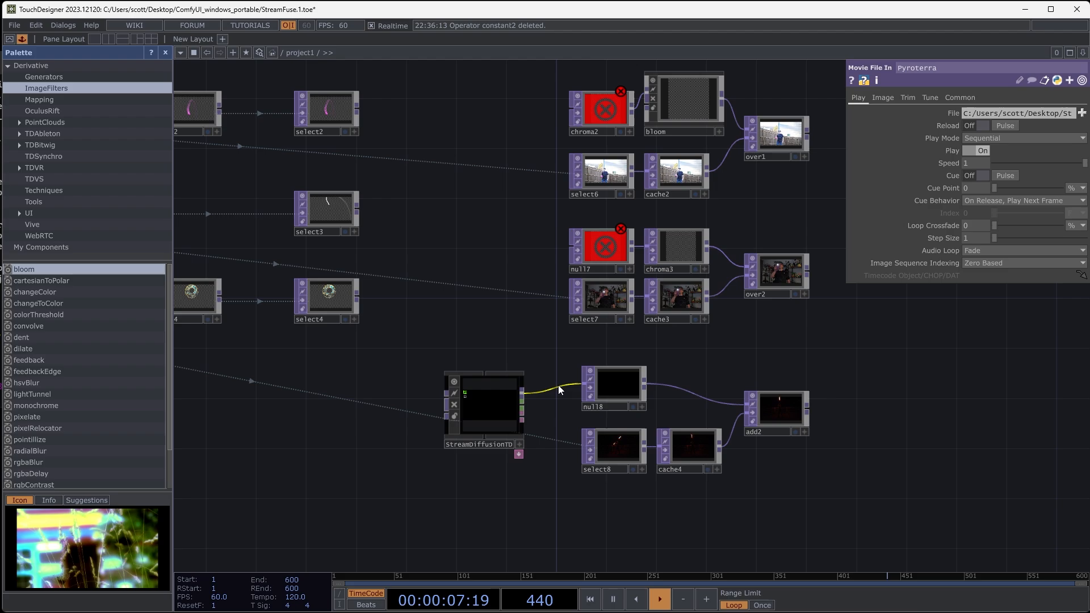
right_click(556, 391)
- Replace StreamDiffusionTD's prompt with "anime faces, green fire in style of russ mills"
left_click(478, 407)
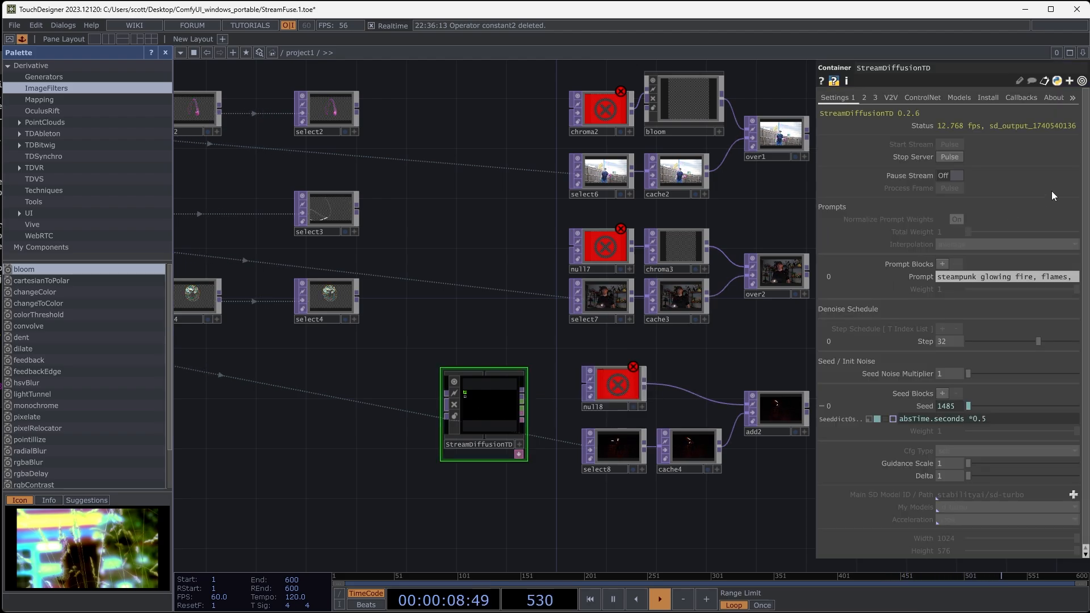
left_click(1010, 278)
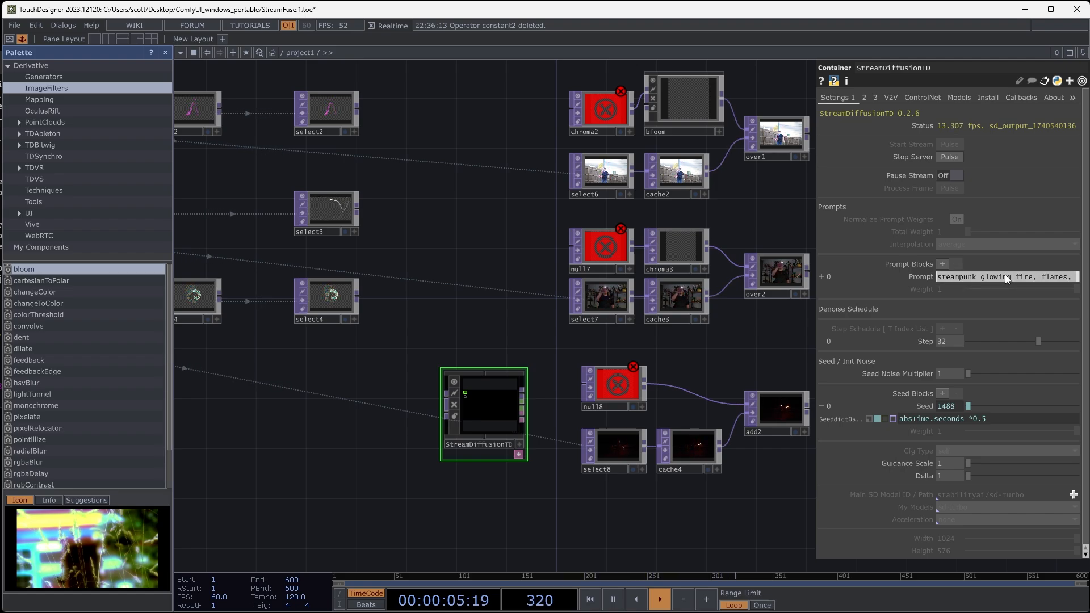
type("anime faces, green fire in style")
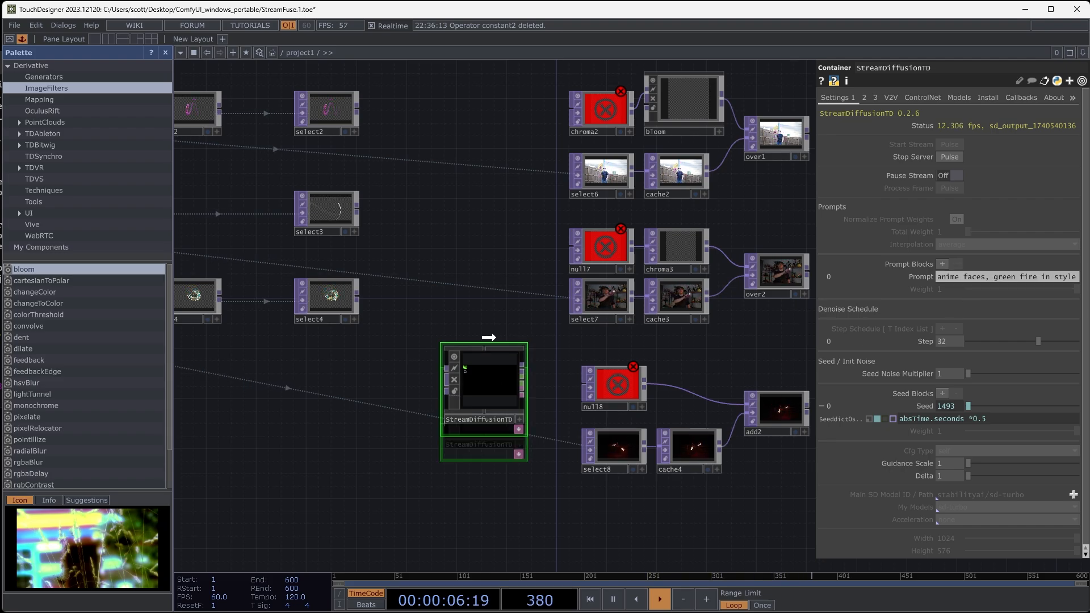
- Move StreamDiffusionTD between select1 and null5, wiring select1 into it and its first output into null5
left_click_drag(489, 337, 475, 146)
scroll(457, 246, "down", 3)
left_click_drag(456, 248, 453, 383)
left_click_drag(447, 253, 447, 252)
scroll(406, 235, "up", 6)
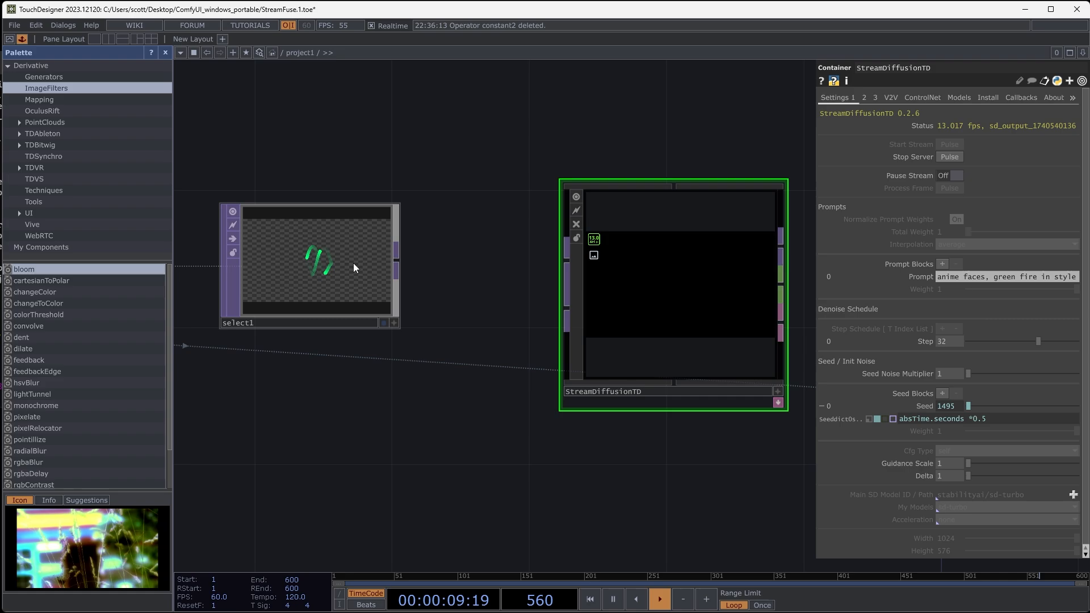
scroll(551, 257, "down", 5)
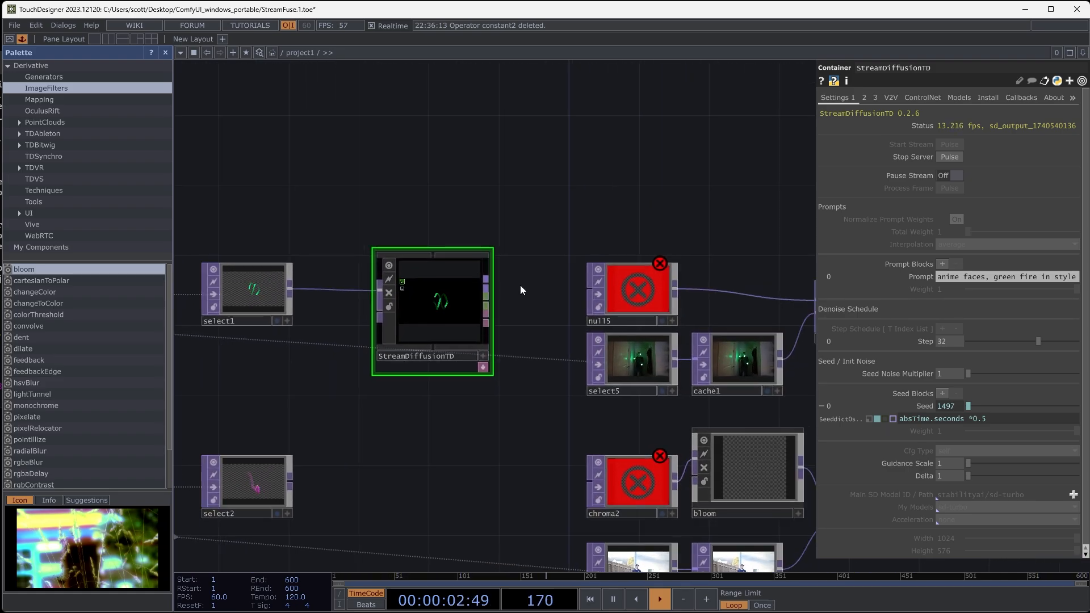
left_click(488, 282)
left_click(570, 289)
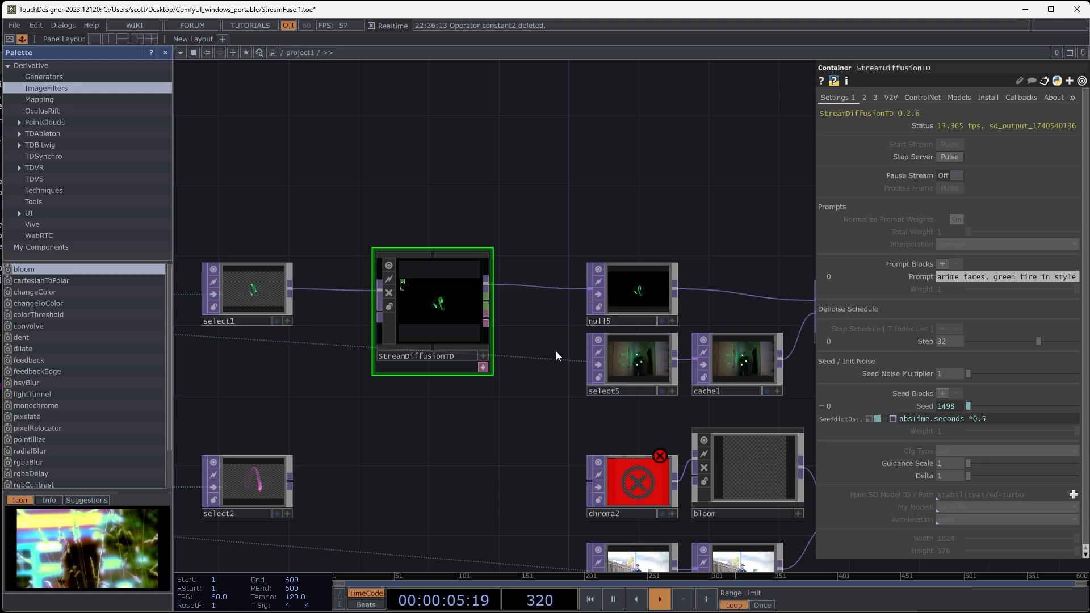
- Display null6's output as the network background and bring StreamDiffusionTD's row back into view
left_click_drag(544, 330, 418, 320)
left_click_drag(775, 375, 566, 371)
left_click_drag(692, 341, 434, 319)
scroll(467, 285, "up", 6)
left_click_drag(410, 425, 557, 460)
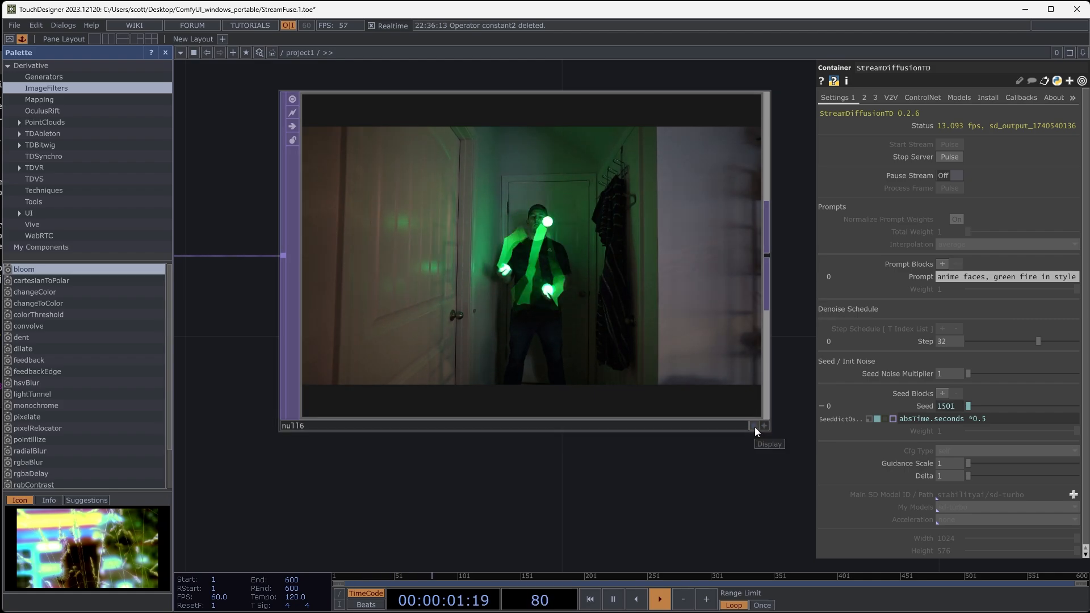
left_click(755, 426)
scroll(659, 400, "down", 8)
left_click_drag(583, 299, 772, 299)
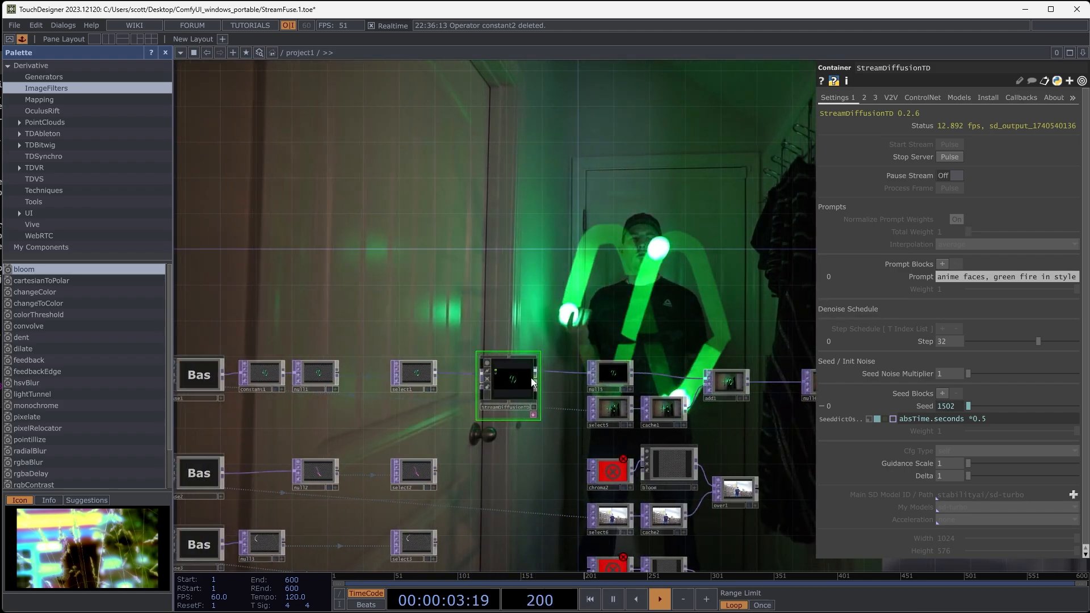
- Insert a Transform TOP on the wire between select1 and StreamDiffusionTD
scroll(513, 392, "up", 8)
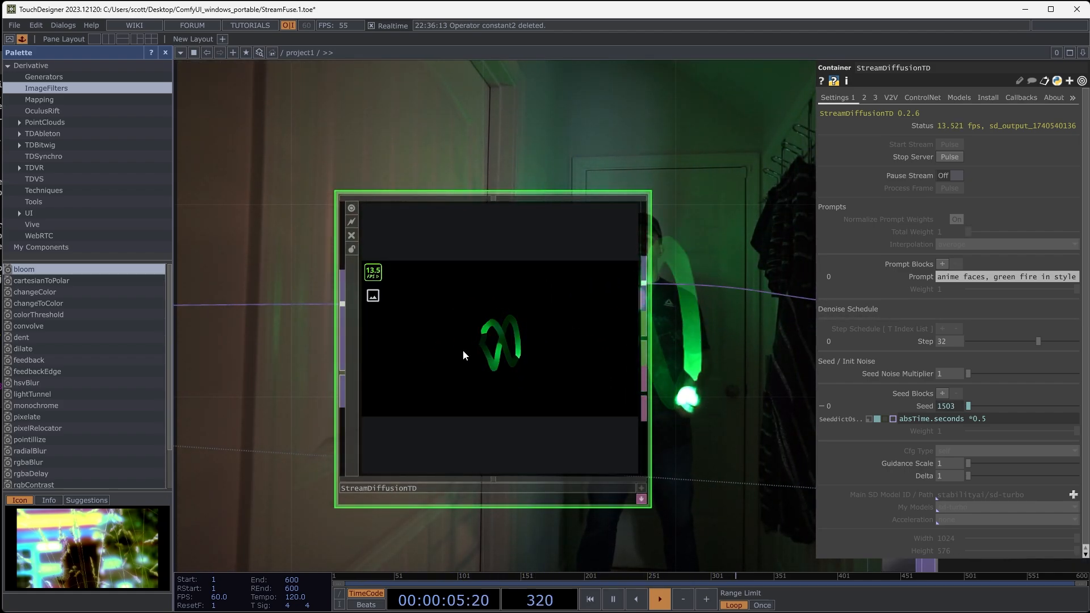
scroll(475, 335, "up", 2)
scroll(476, 336, "up", 3)
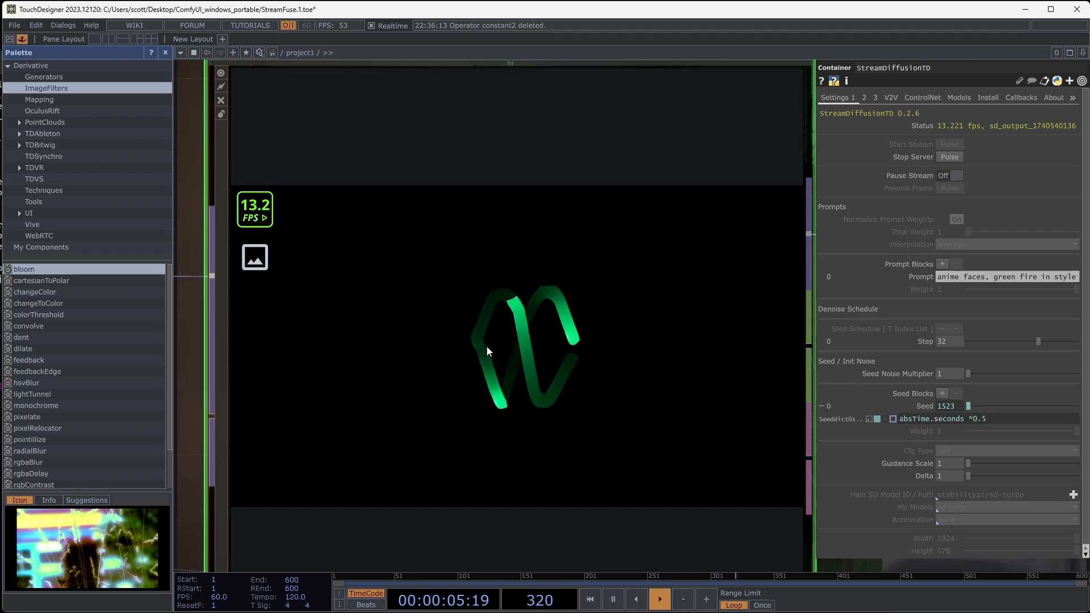
scroll(501, 336, "down", 5)
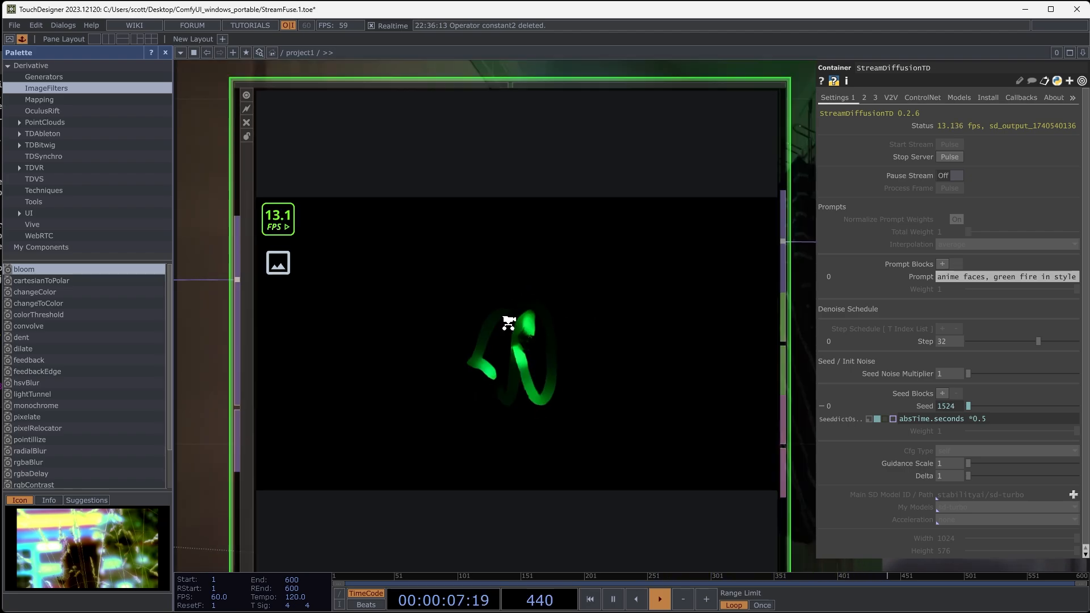
left_click_drag(342, 228, 557, 213)
left_click_drag(478, 382, 563, 357)
left_click_drag(444, 294, 369, 292)
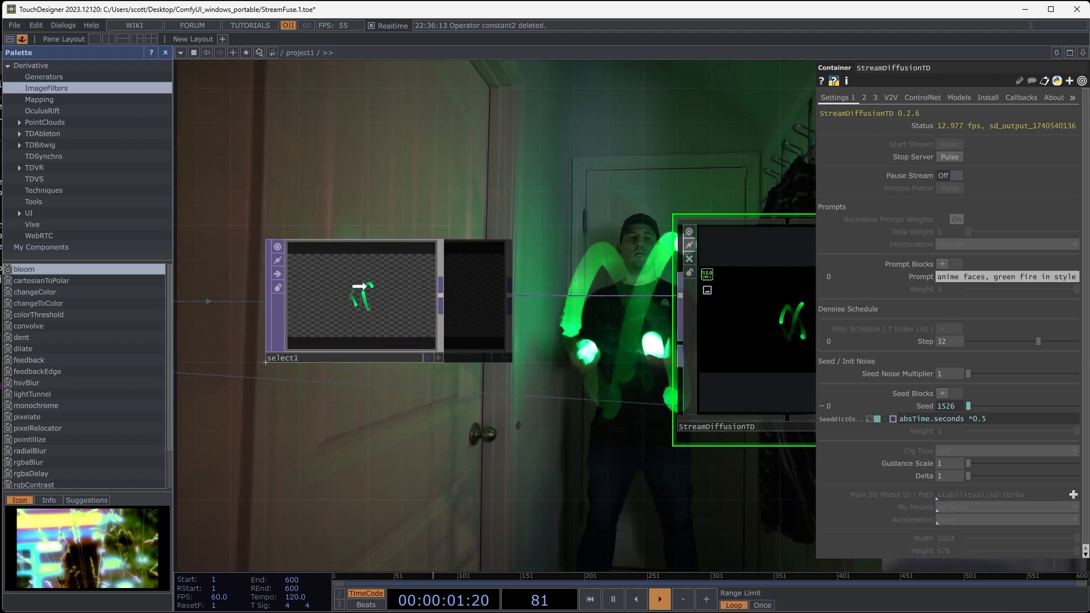
scroll(475, 321, "up", 4)
right_click(502, 271)
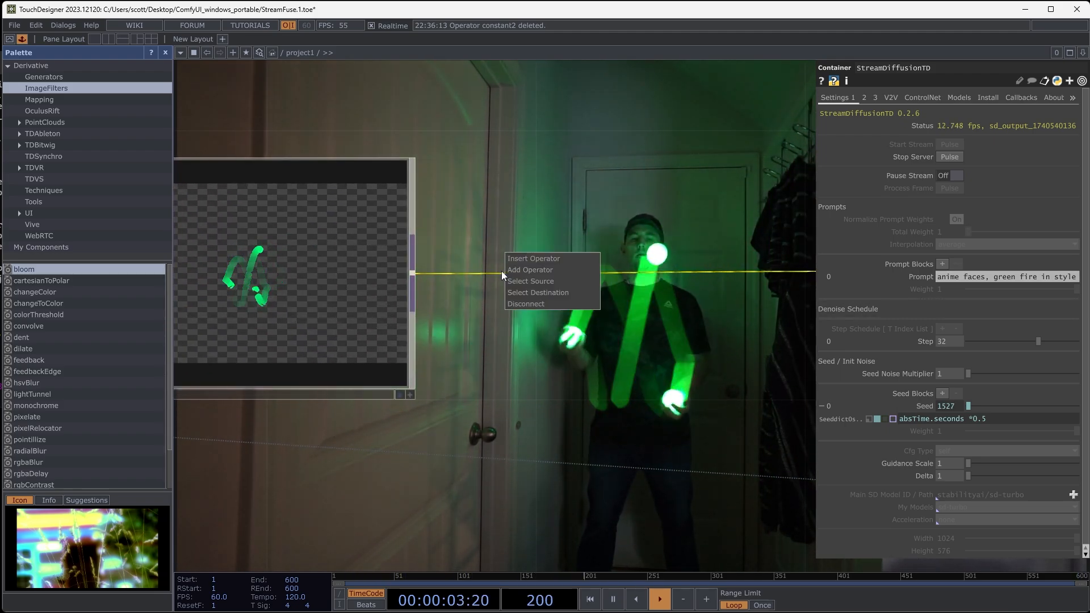
left_click(509, 257)
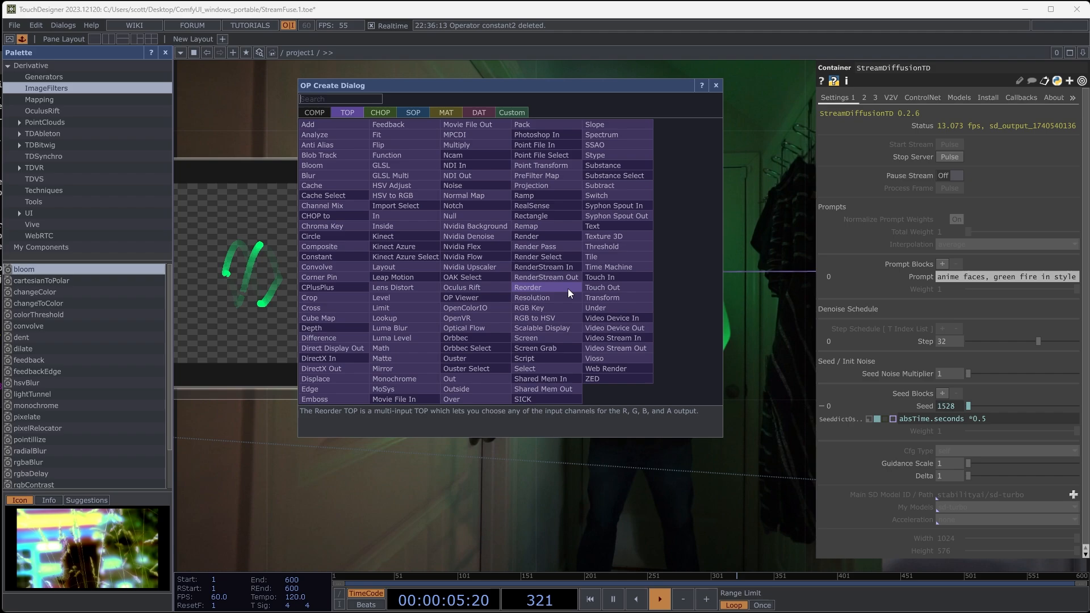
left_click(591, 298)
left_click(644, 278)
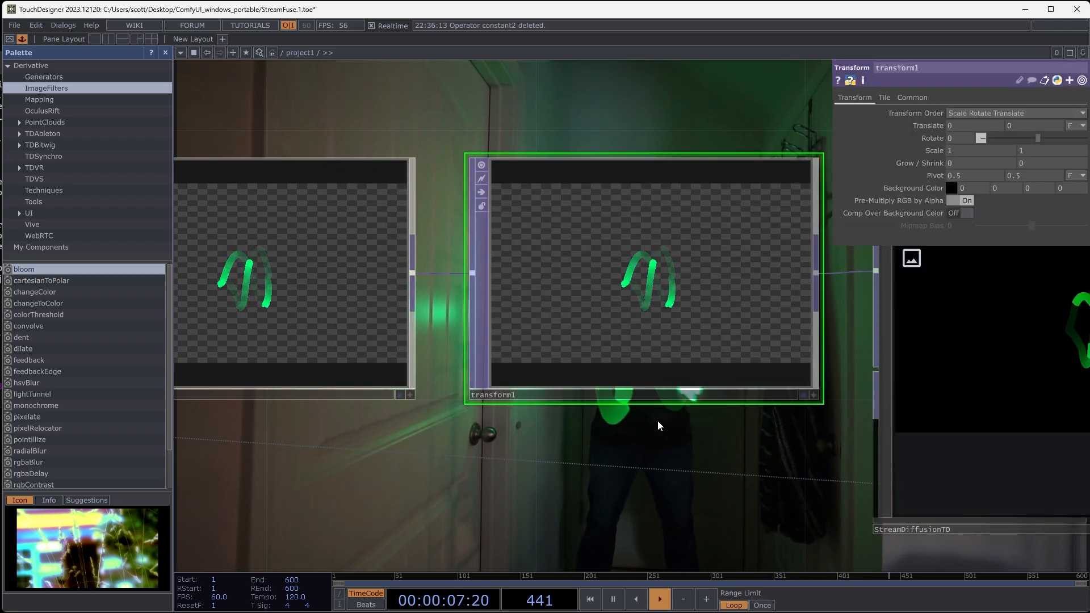
- Set the scale of transform1 to 2 on both axes
left_click_drag(658, 421, 511, 426)
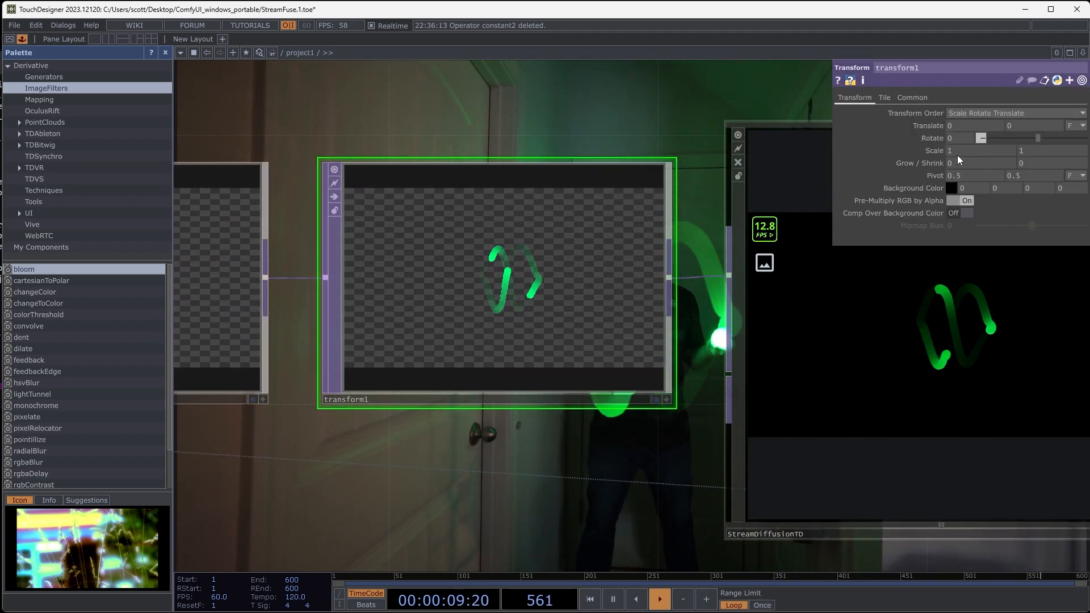
left_click_drag(959, 153, 935, 153)
type("2")
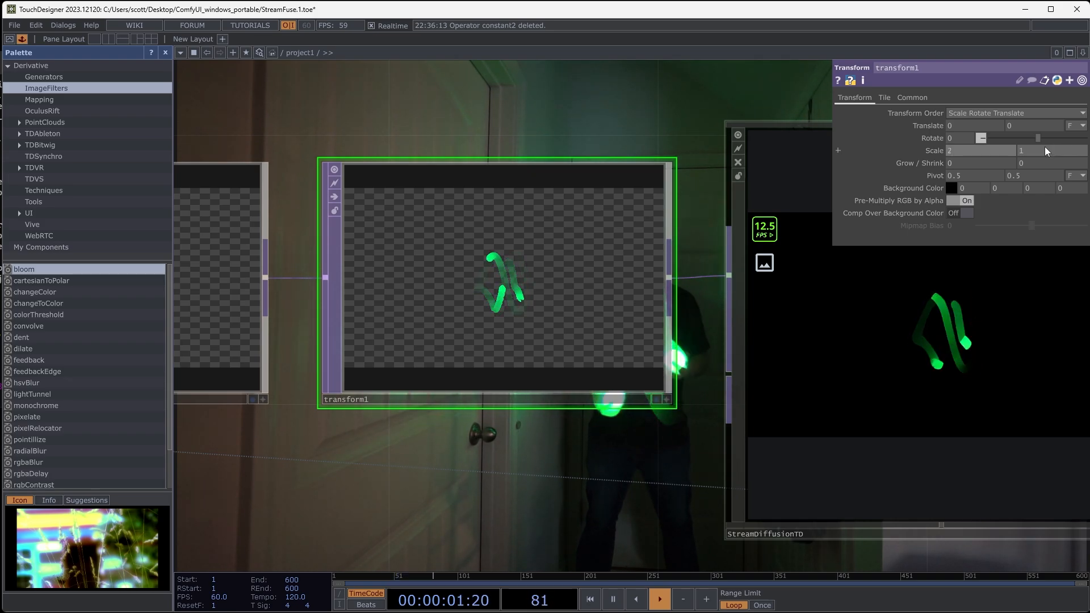
left_click_drag(1046, 151, 1003, 148)
type("2")
key("Return")
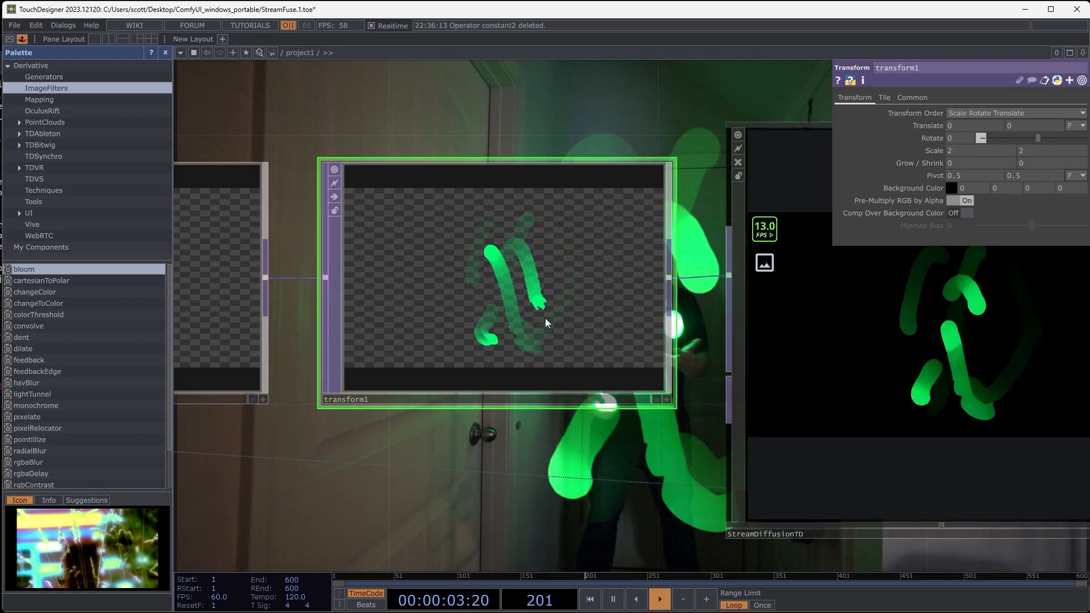
- Lower StreamDiffusionTD's denoise Step to 16
left_click_drag(553, 488, 201, 486)
scroll(633, 374, "up", 3)
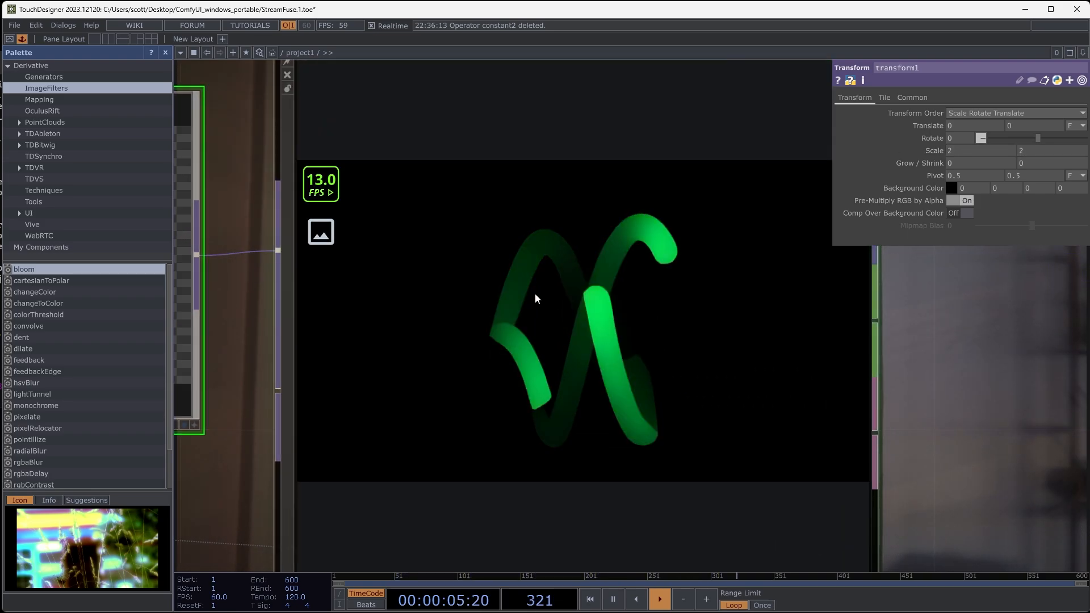
left_click(609, 360)
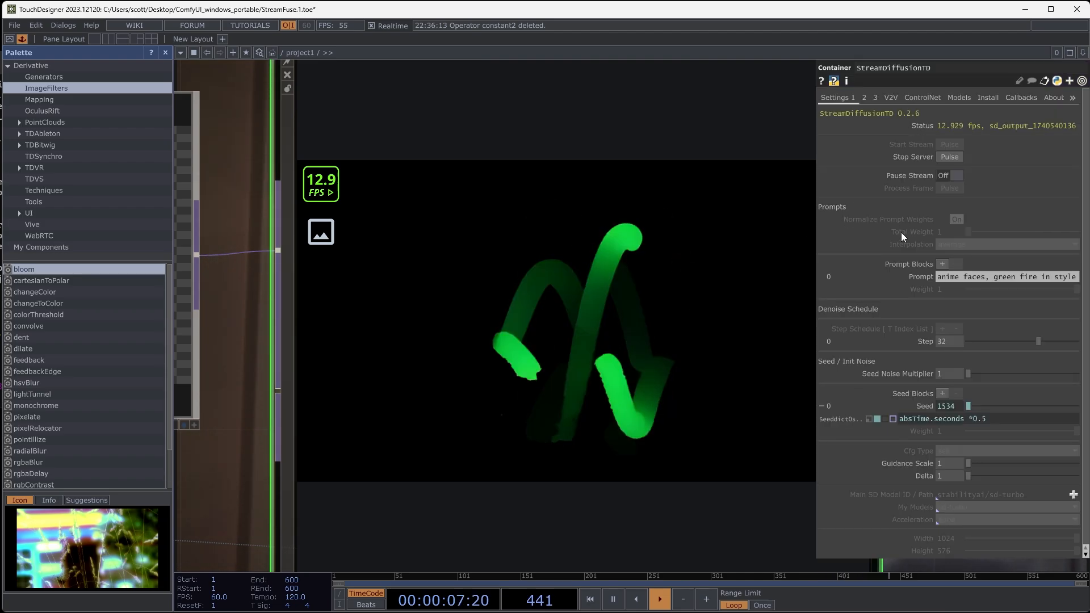
left_click_drag(1037, 340, 999, 339)
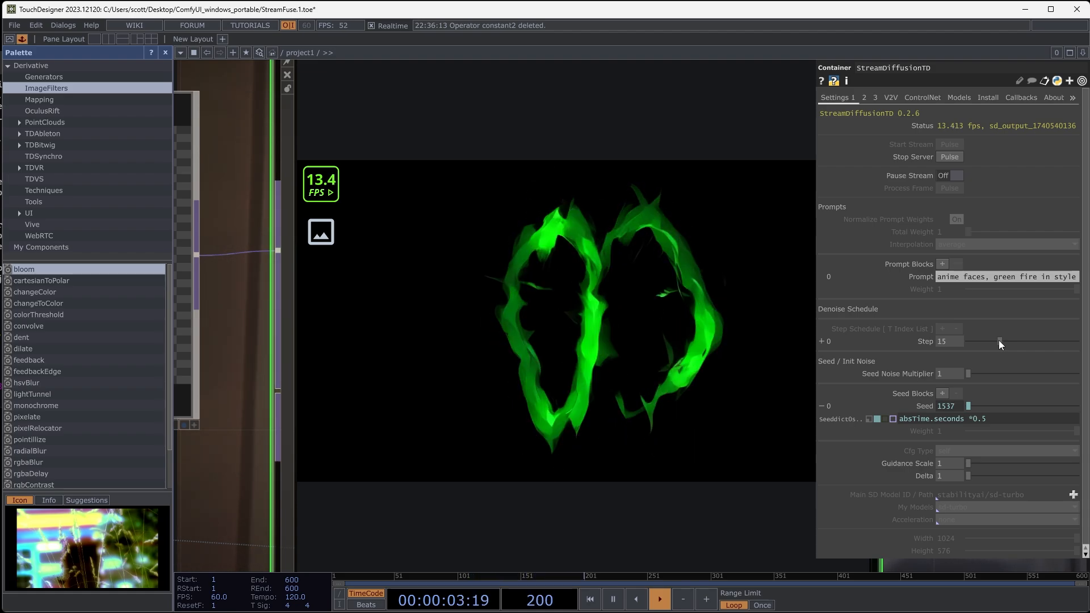
left_click_drag(999, 339, 996, 340)
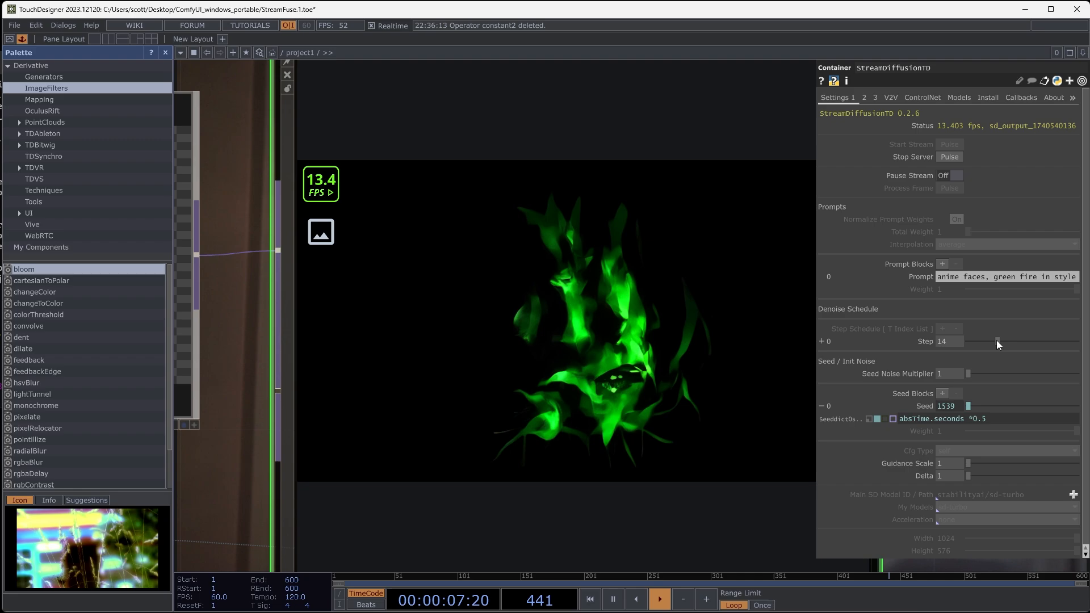
left_click_drag(996, 339, 1002, 340)
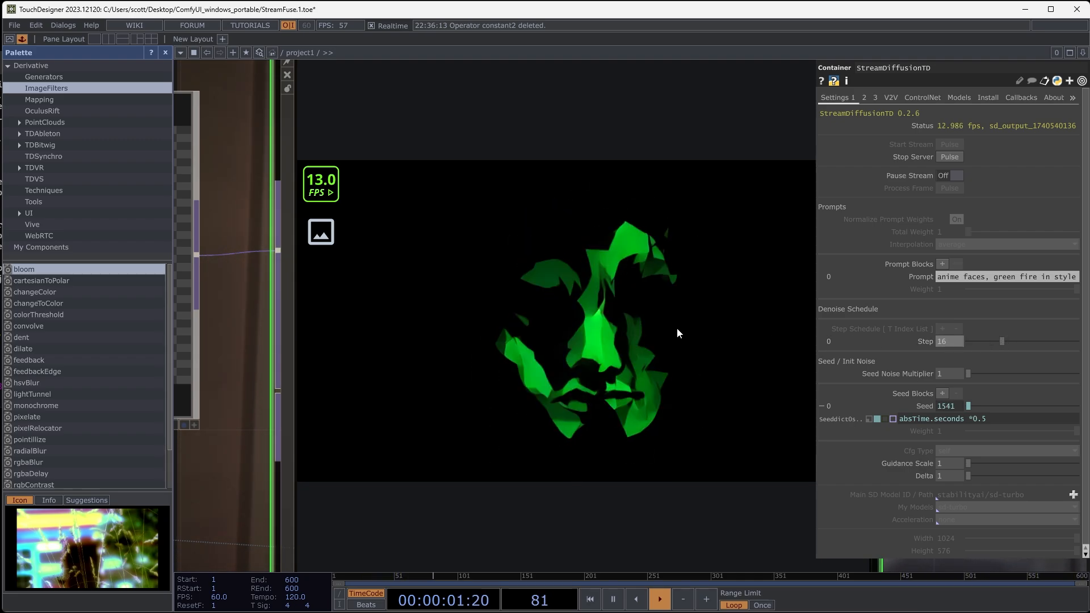
- Insert a second Transform TOP on the wire between StreamDiffusionTD and null5
scroll(676, 328, "down", 6)
left_click_drag(643, 230, 336, 300)
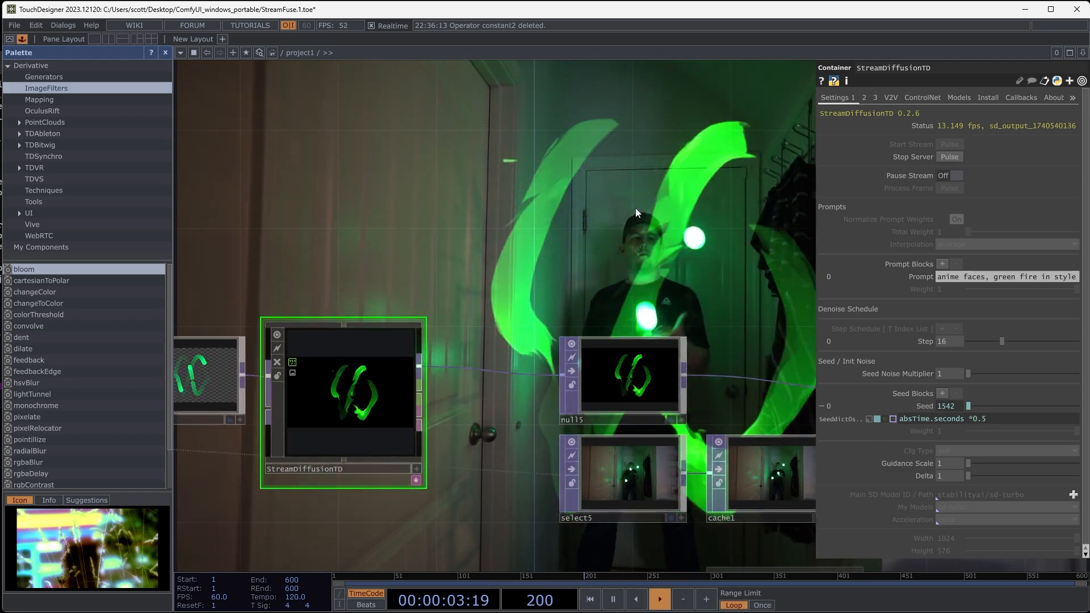
scroll(437, 376, "up", 5)
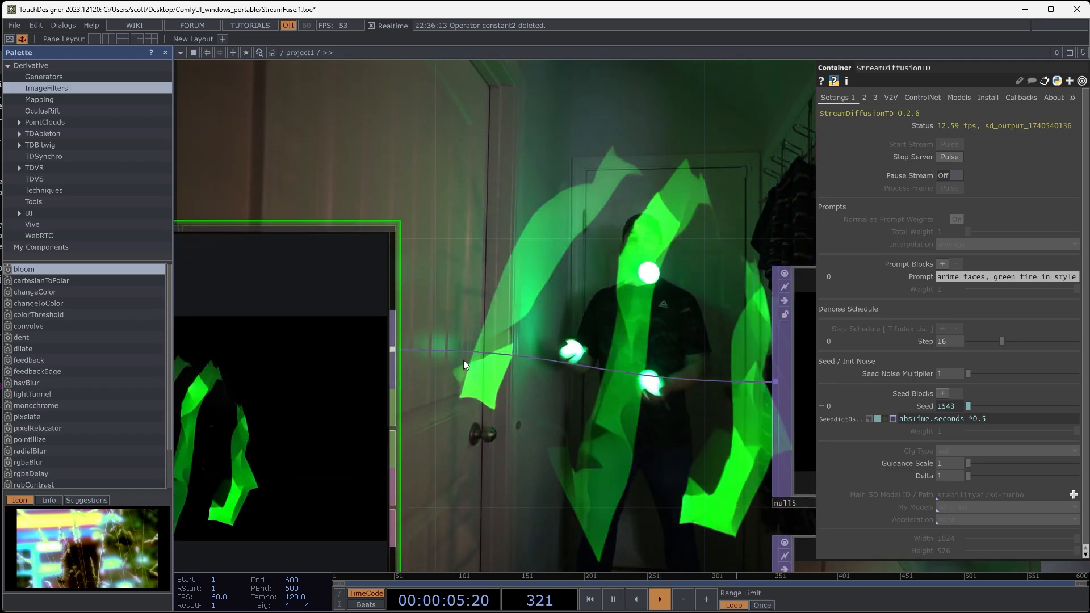
right_click(472, 352)
left_click(481, 344)
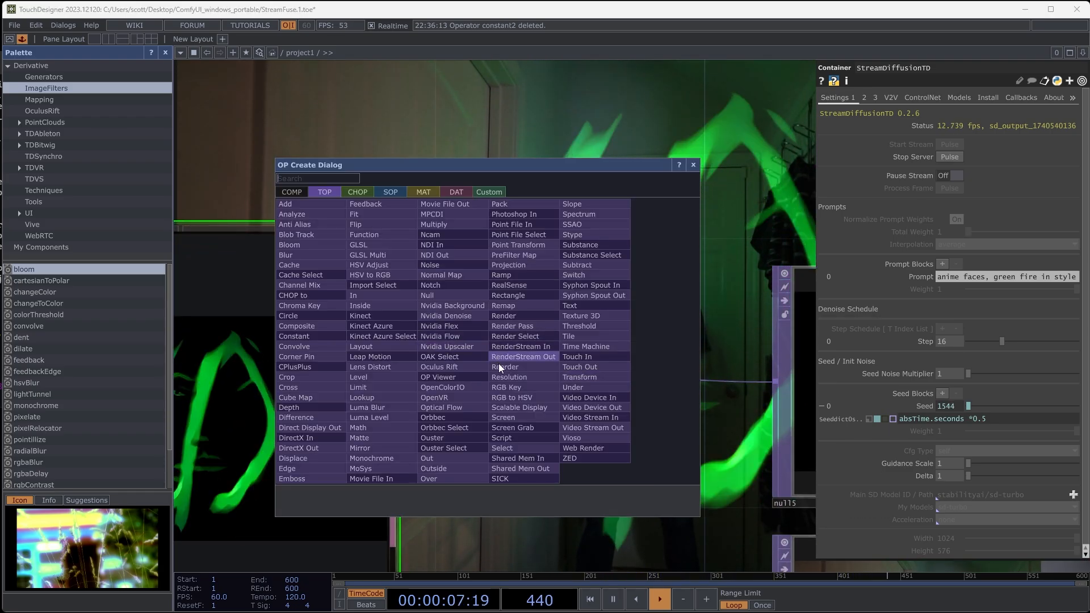
left_click(600, 379)
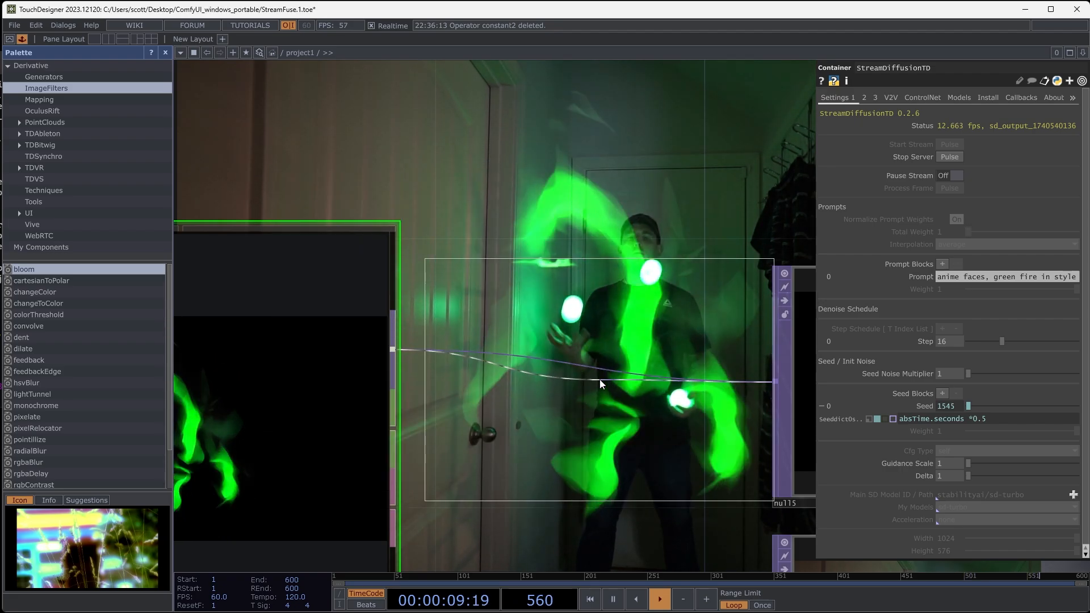
left_click(606, 372)
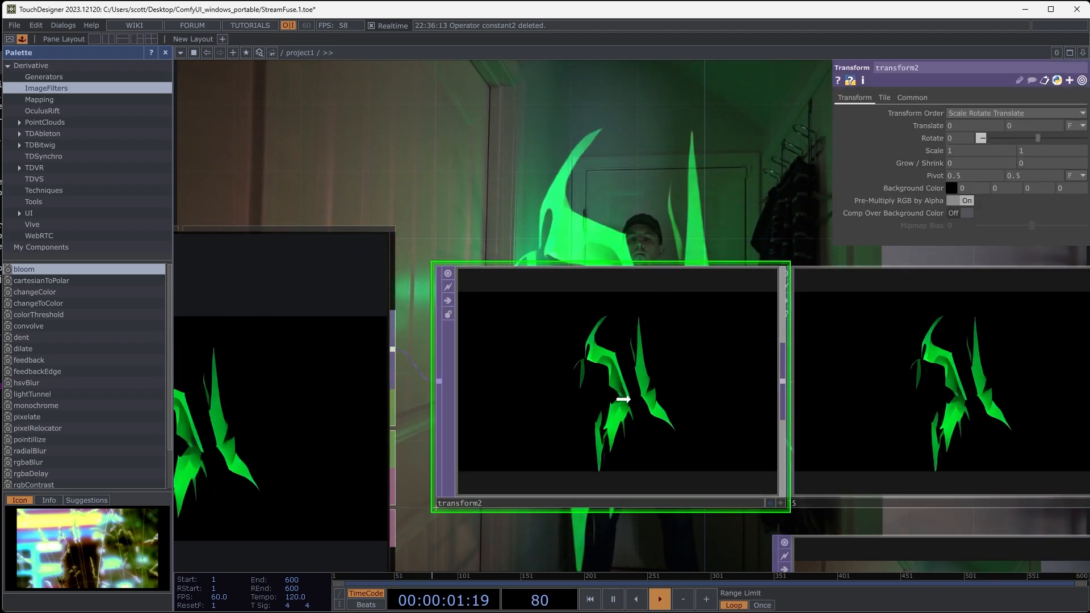
- Set the scale of transform2 to 0.5 on both axes
left_click_drag(654, 168, 499, 205)
left_click_drag(806, 389, 859, 428)
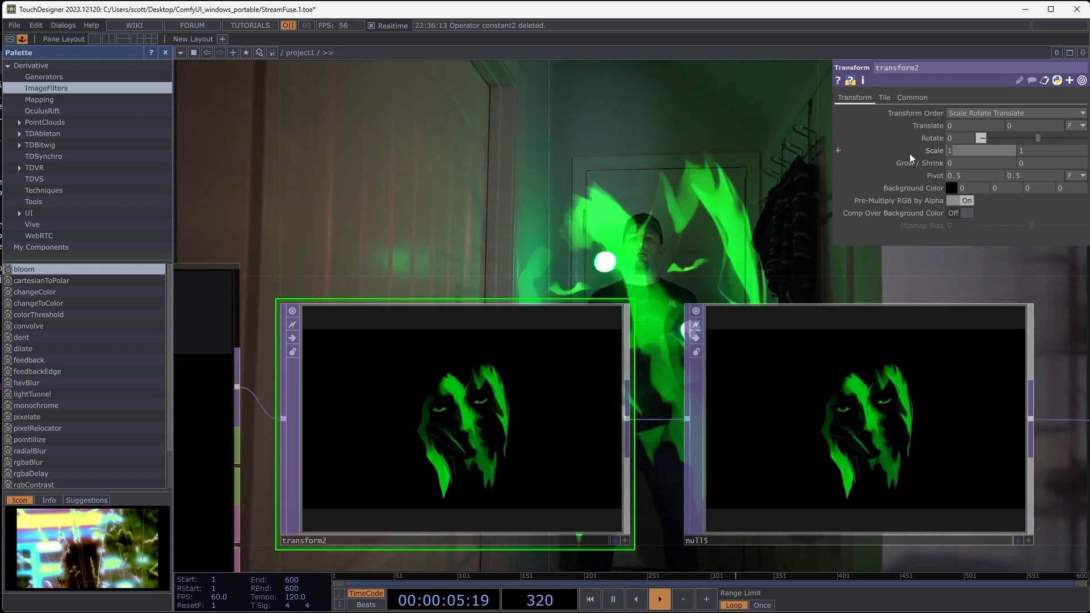
type("0.5")
left_click_drag(1036, 152, 983, 152)
type("0")
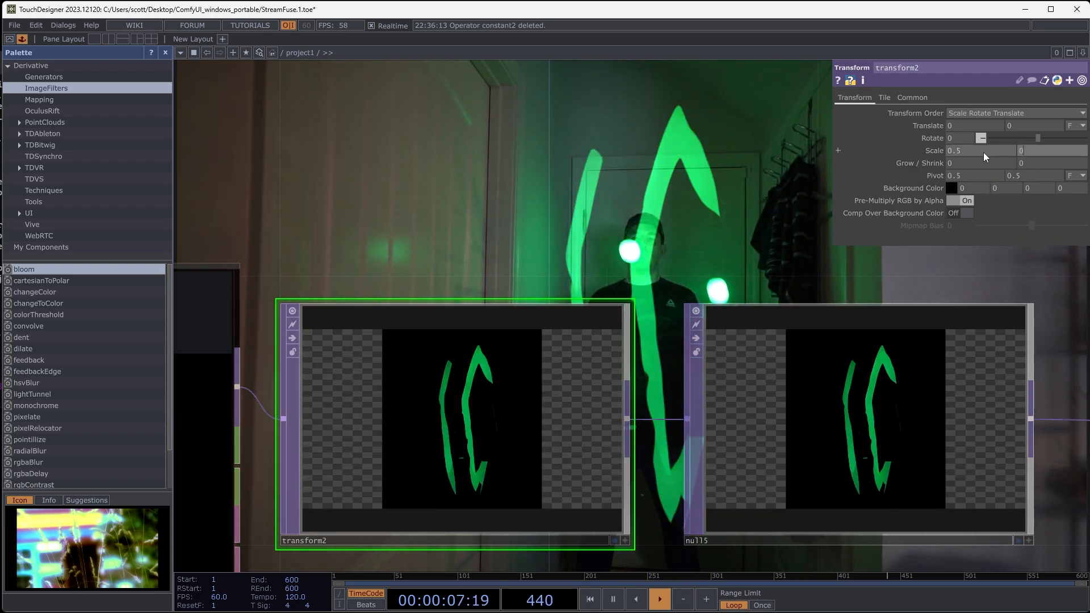
type(".5")
key("Return")
- Insert an RGB Key TOP between null5 and add1 and position it clear of null5
left_click_drag(565, 262, 389, 212)
left_click_drag(908, 445, 448, 310)
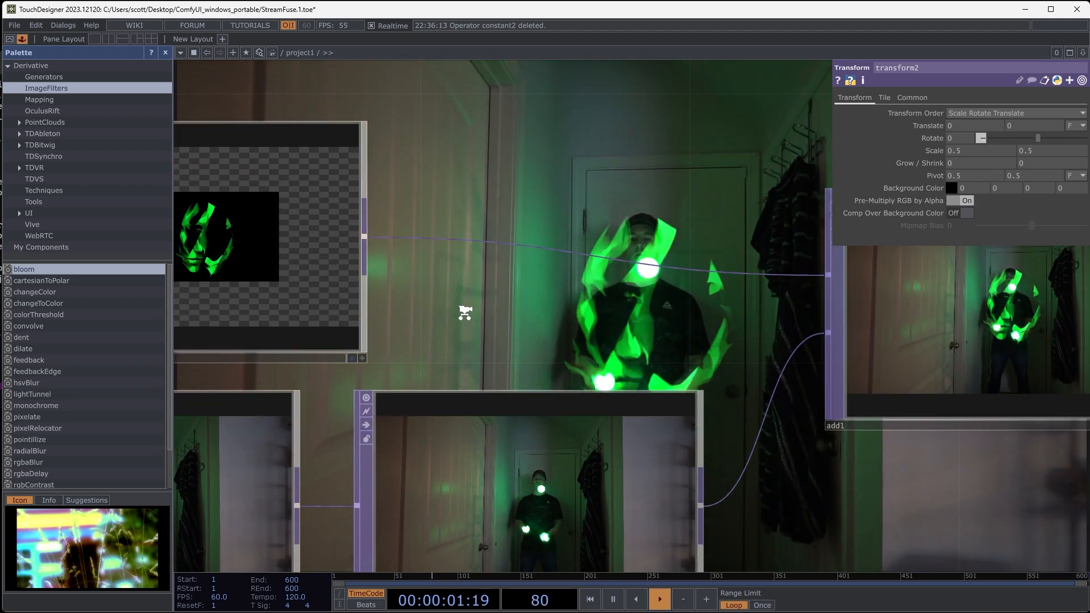
scroll(465, 313, "down", 3)
scroll(400, 262, "up", 6)
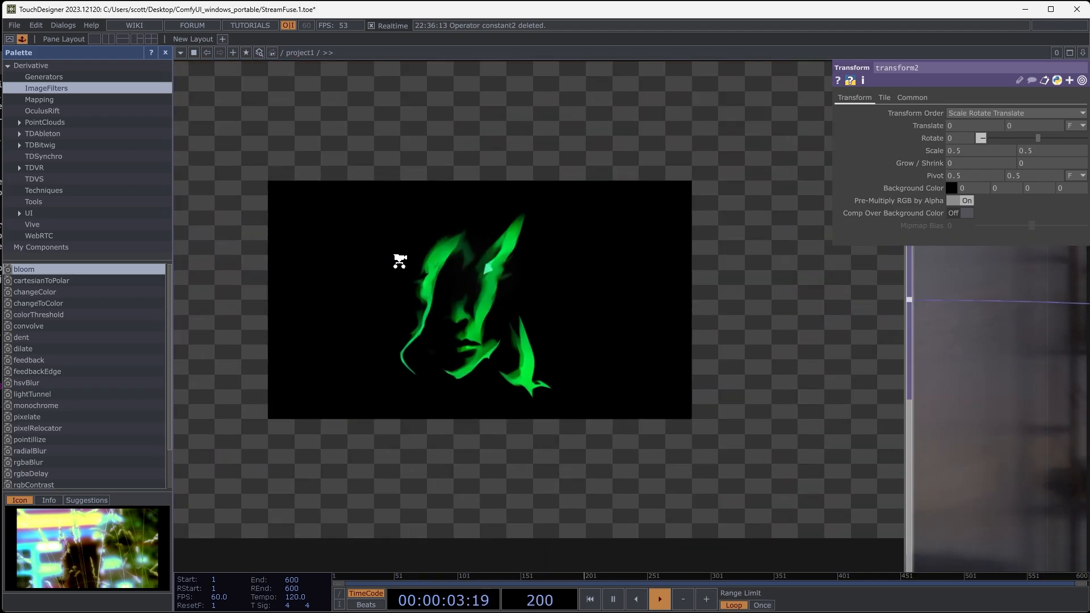
scroll(769, 312, "down", 5)
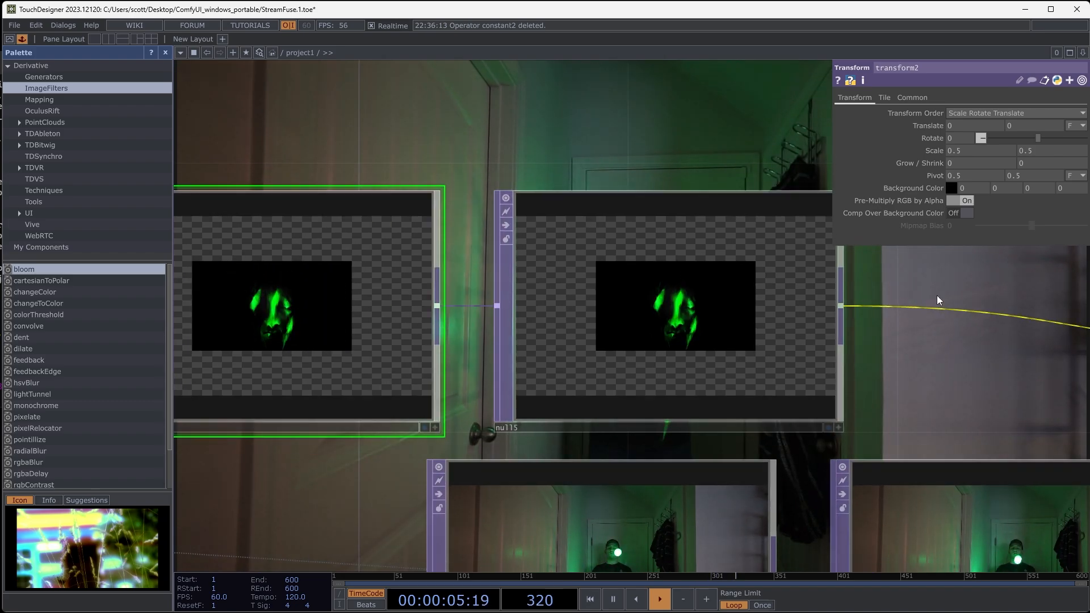
left_click_drag(937, 300, 535, 310)
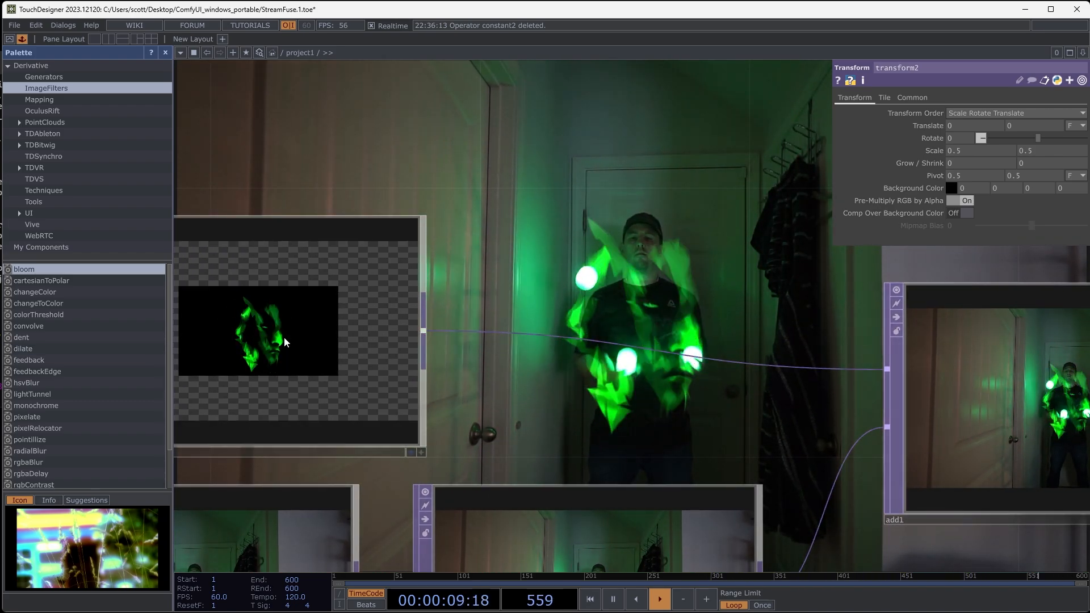
right_click(488, 332)
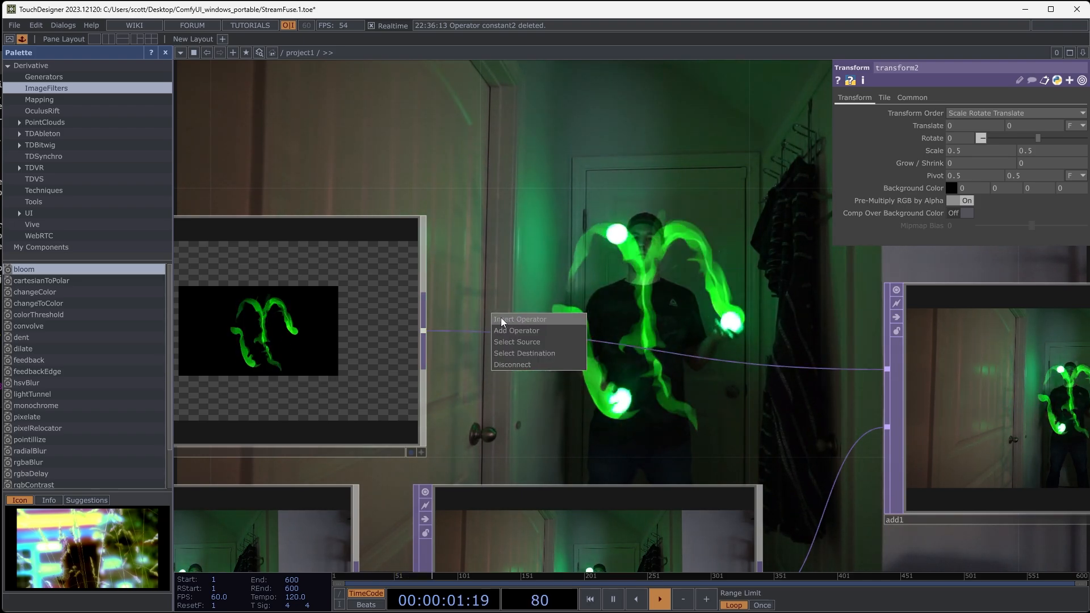
left_click(501, 319)
left_click(523, 370)
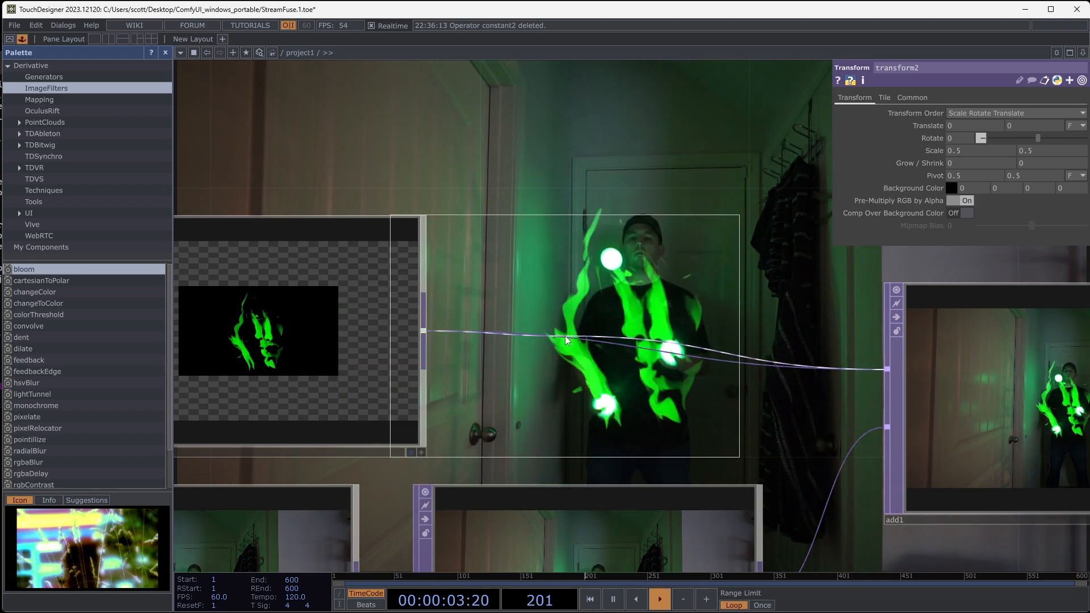
left_click(611, 350)
left_click_drag(596, 348, 631, 330)
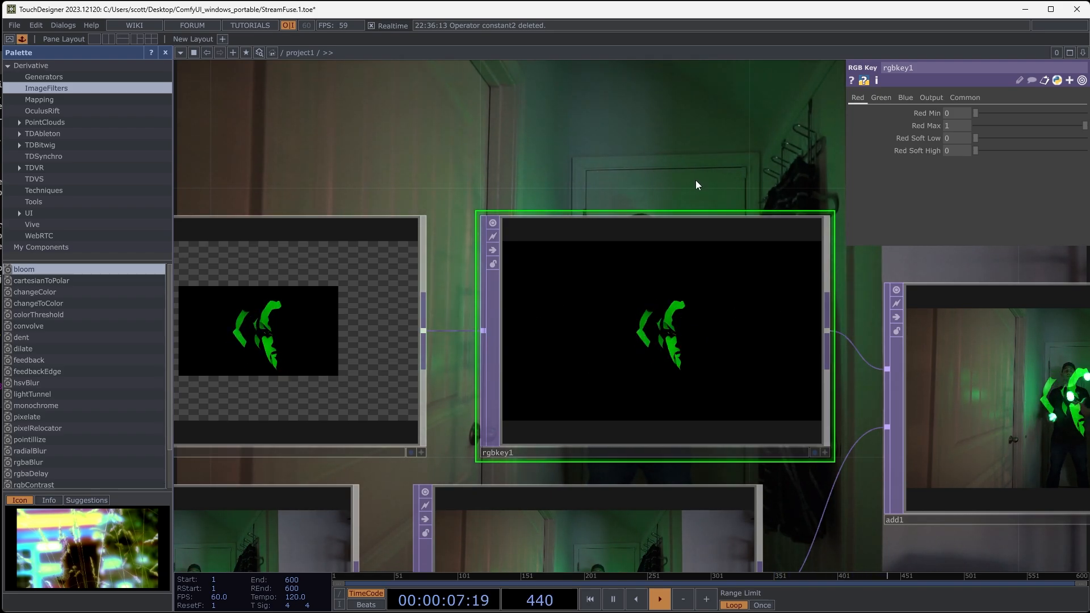
- Examine the composited result at null6, and the enlarged input from transform1 beside StreamDiffusionTD's output
left_click_drag(620, 168, 343, 175)
scroll(680, 227, "down", 4)
left_click_drag(685, 205, 356, 223)
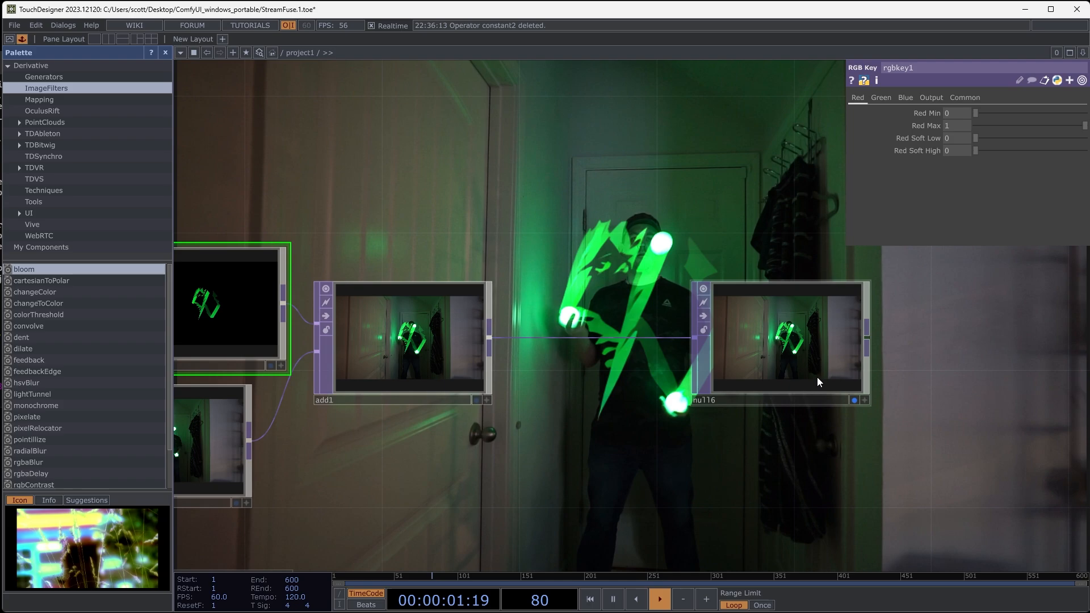
left_click_drag(882, 360, 708, 401)
scroll(610, 389, "up", 2)
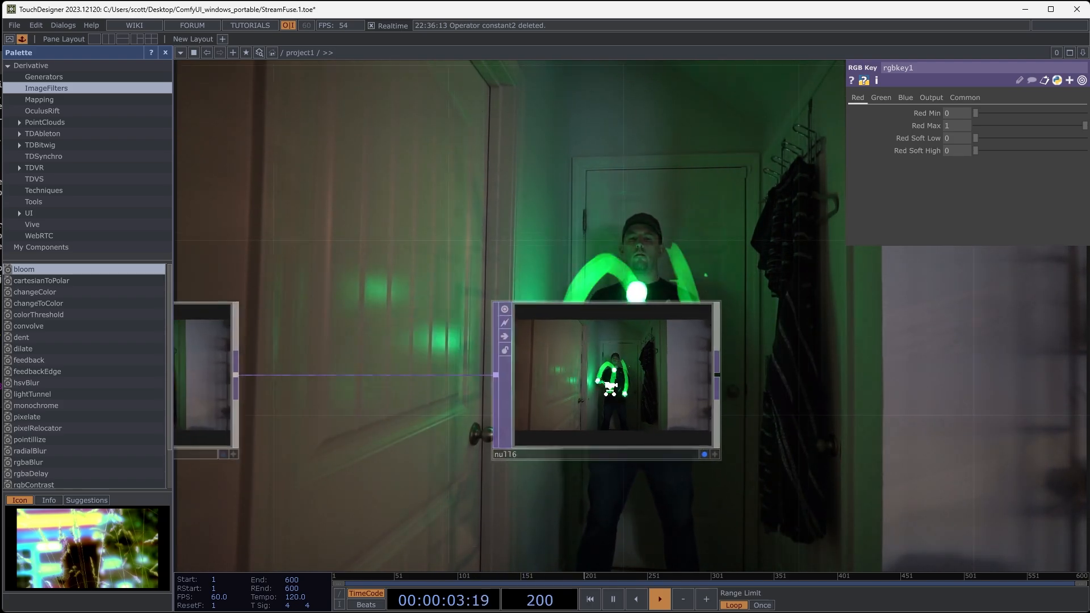
scroll(610, 388, "up", 5)
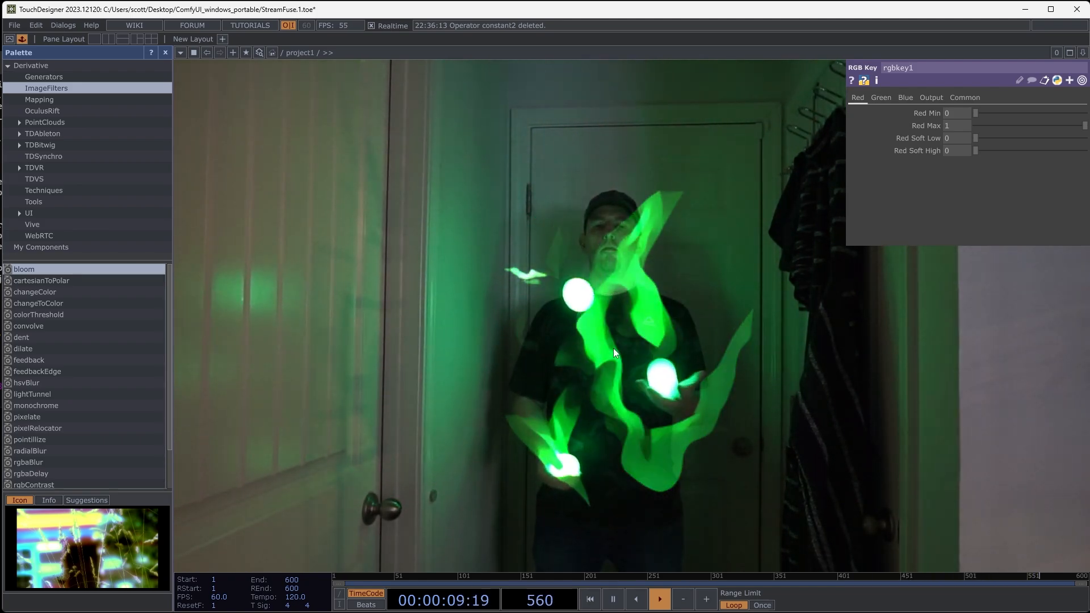
scroll(613, 349, "down", 6)
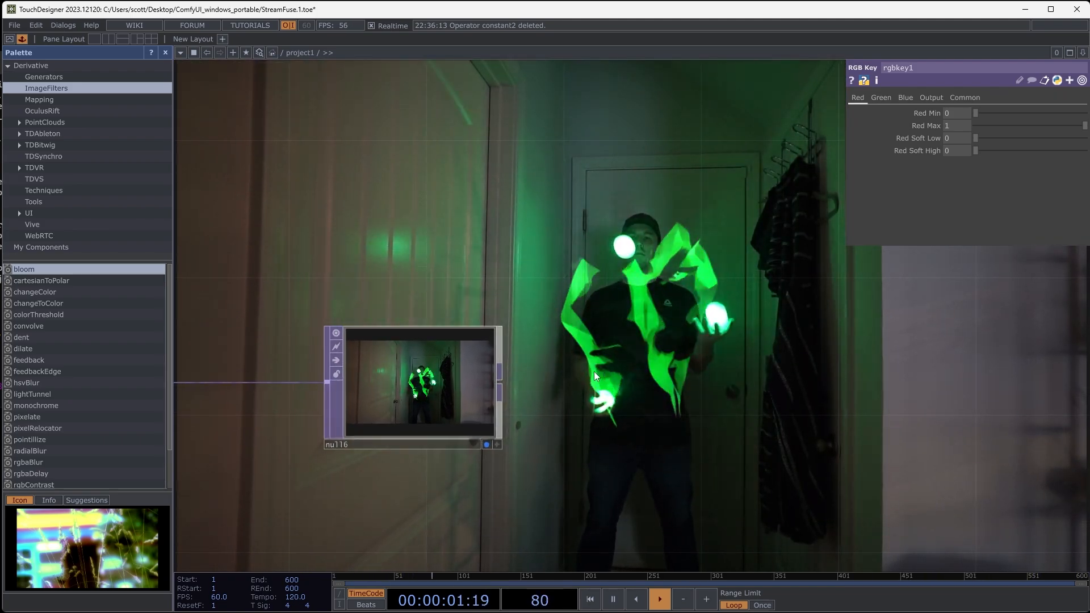
left_click_drag(680, 379, 878, 389)
scroll(426, 437, "down", 3)
left_click_drag(375, 462, 439, 432)
left_click_drag(811, 405, 849, 406)
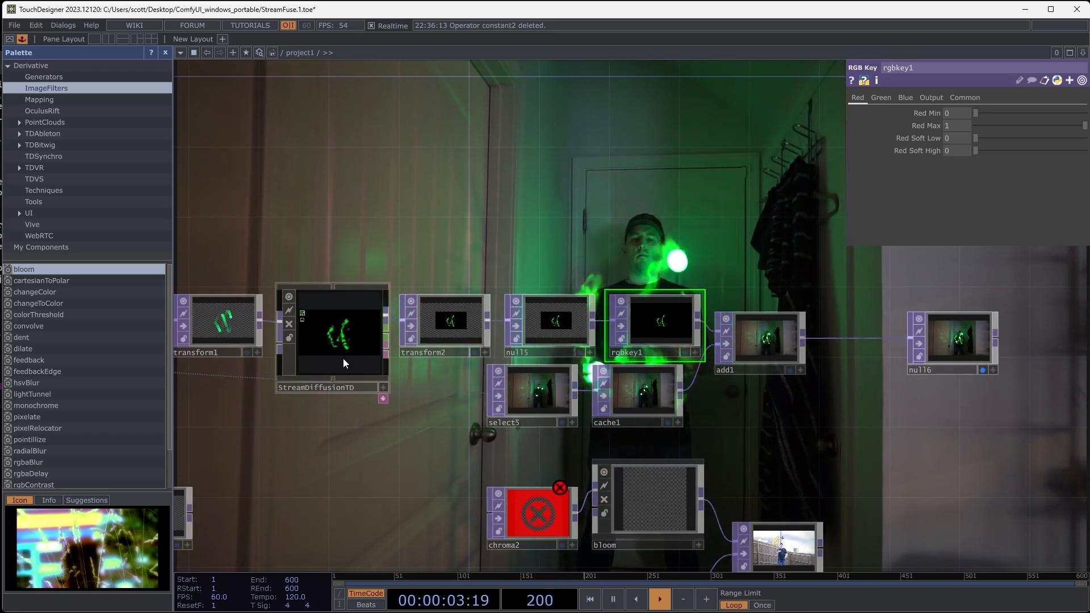
left_click_drag(415, 457, 546, 458)
scroll(353, 323, "up", 5)
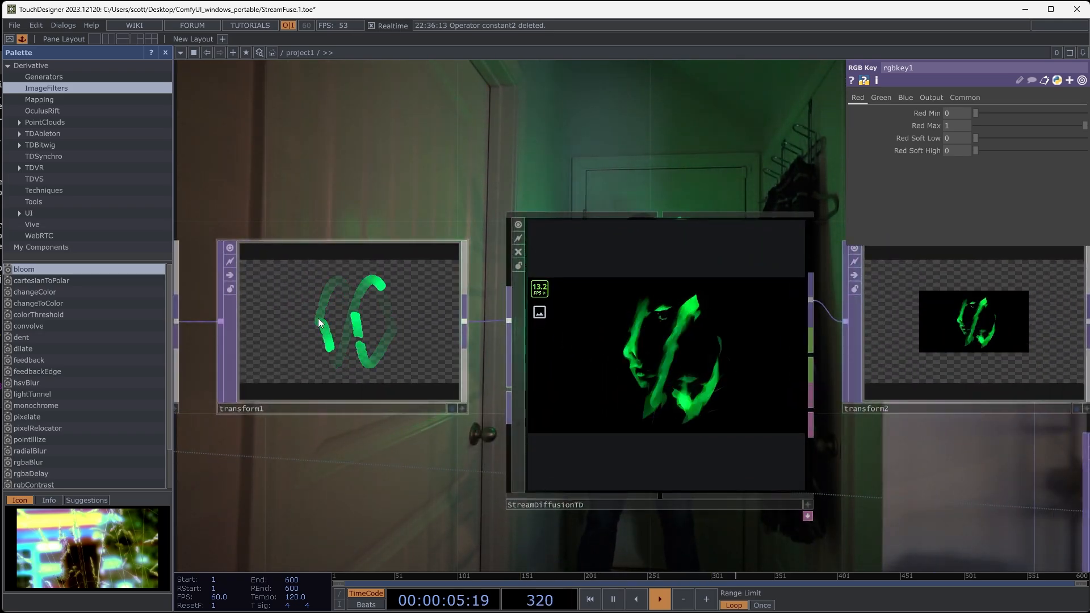
- Add "realistic detailed" before "anime faces" in the StreamDiffusionTD prompt
scroll(713, 350, "up", 5)
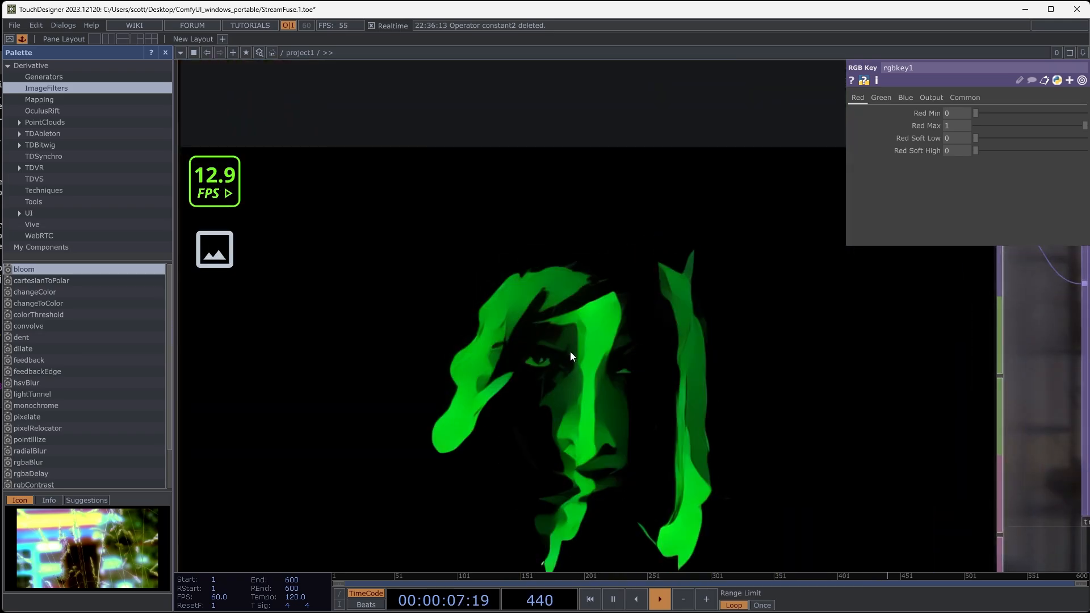
scroll(545, 345, "down", 5)
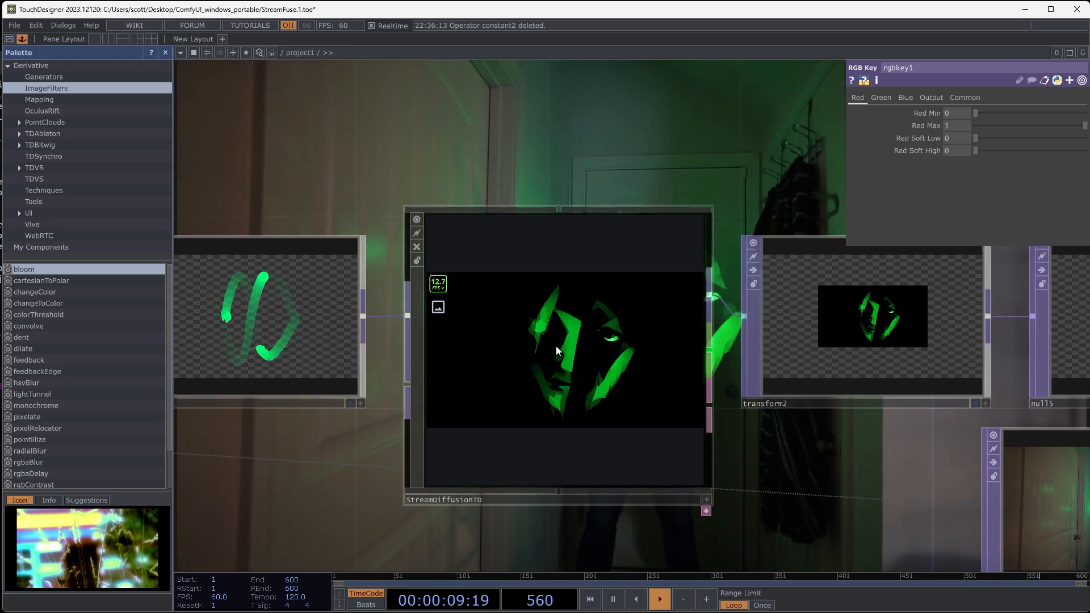
left_click(556, 346)
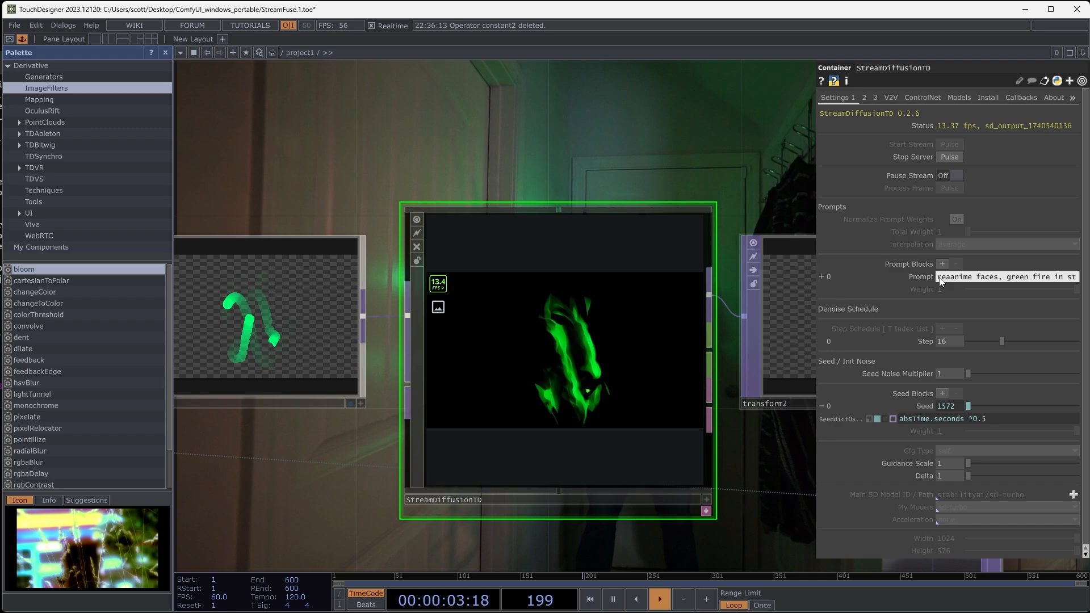
type("real")
type("isti")
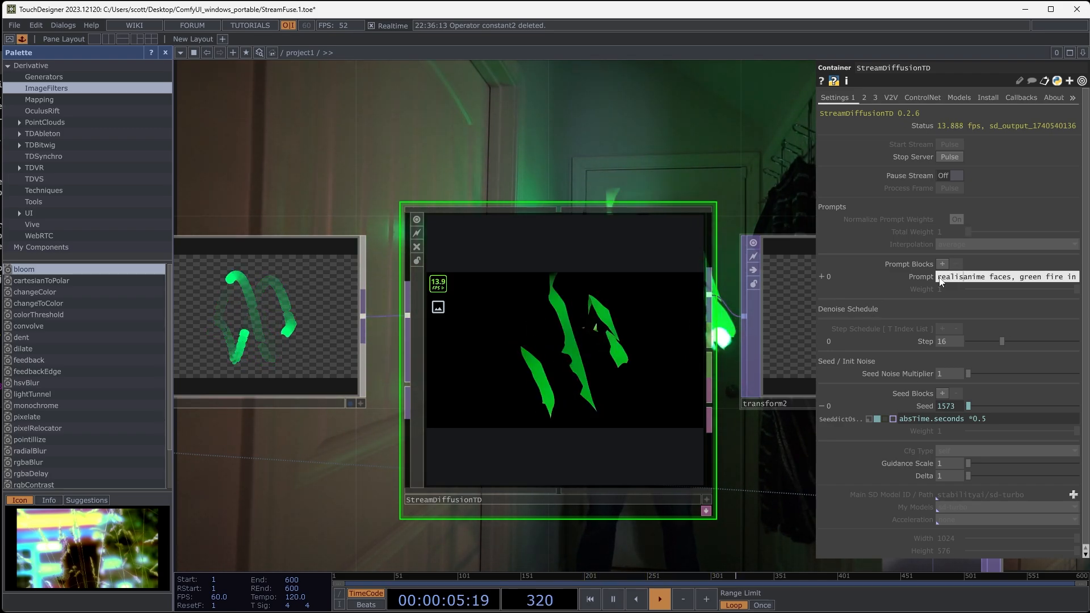
type("c detailed")
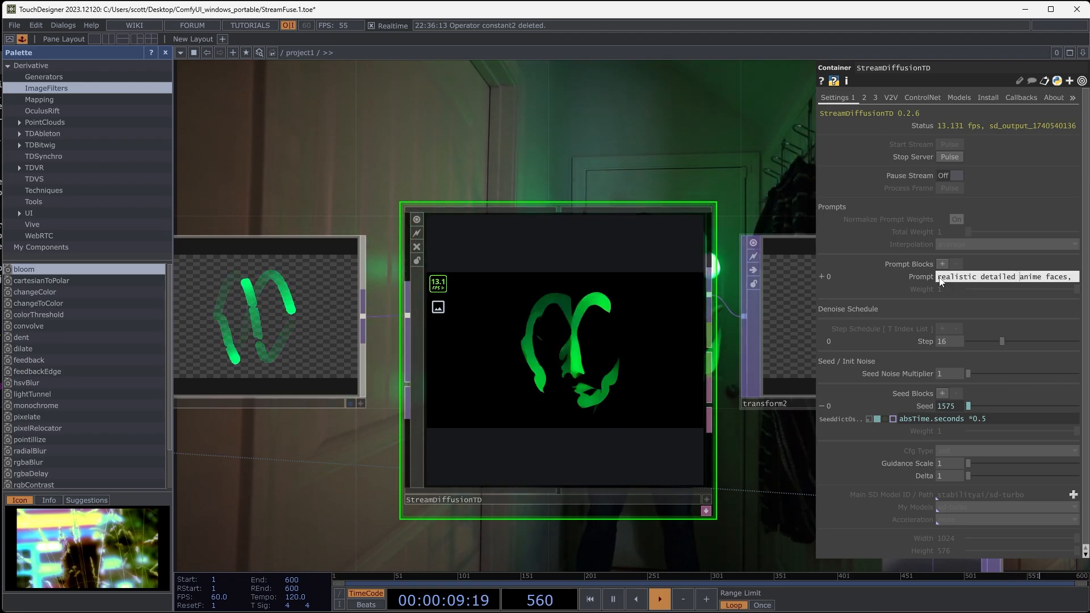
- Check StreamDiffusionTD's output for the revised prompt, then turn off null6's display in the network background
scroll(570, 361, "up", 4)
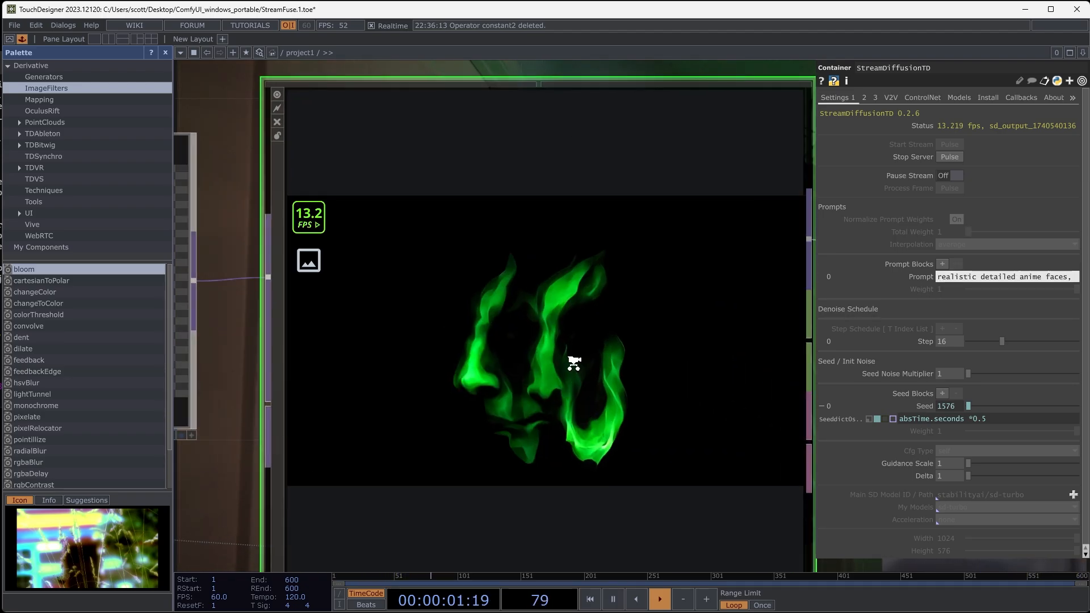
scroll(558, 315, "down", 8)
left_click_drag(617, 224, 400, 276)
scroll(528, 258, "down", 5)
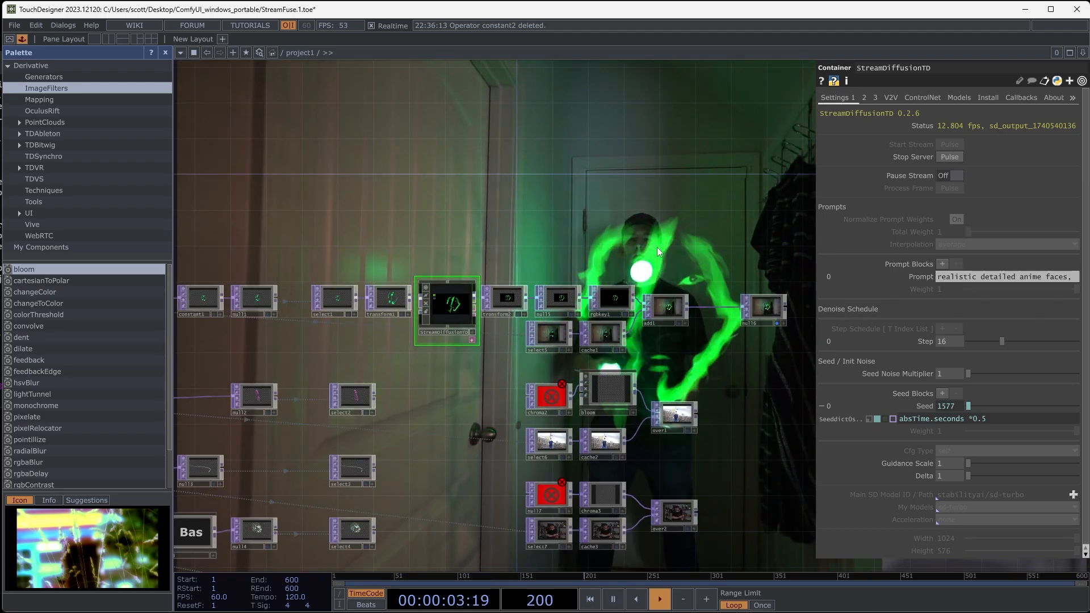
left_click_drag(669, 246, 358, 246)
scroll(485, 329, "up", 4)
left_click(463, 302)
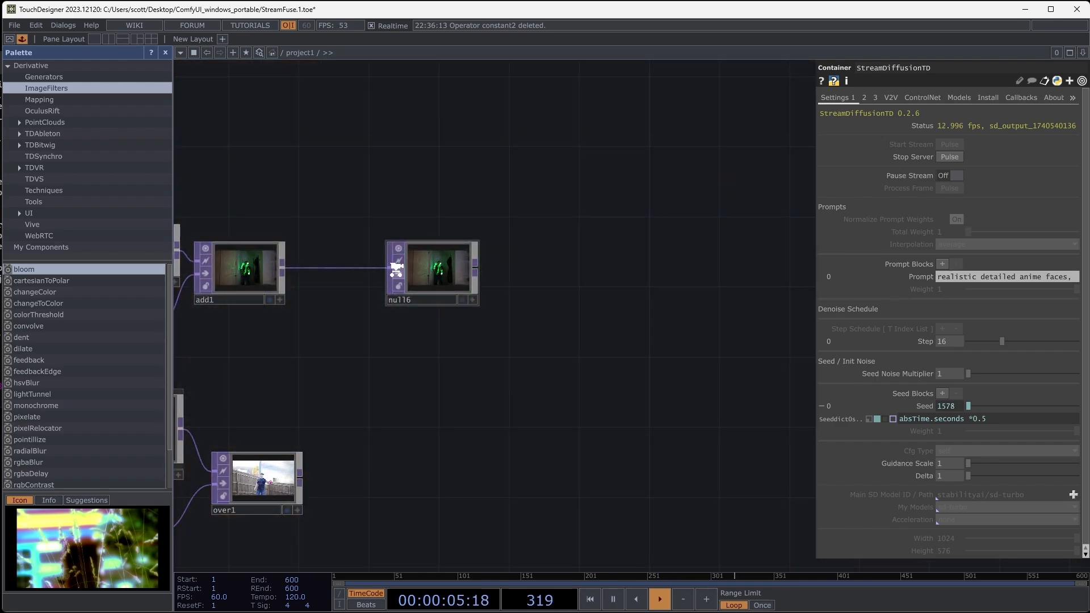
- Inspect the composite at null6, then connect a new Syphon Spout Out TOP to its output and place it above null6
scroll(397, 269, "up", 6)
scroll(685, 304, "up", 4)
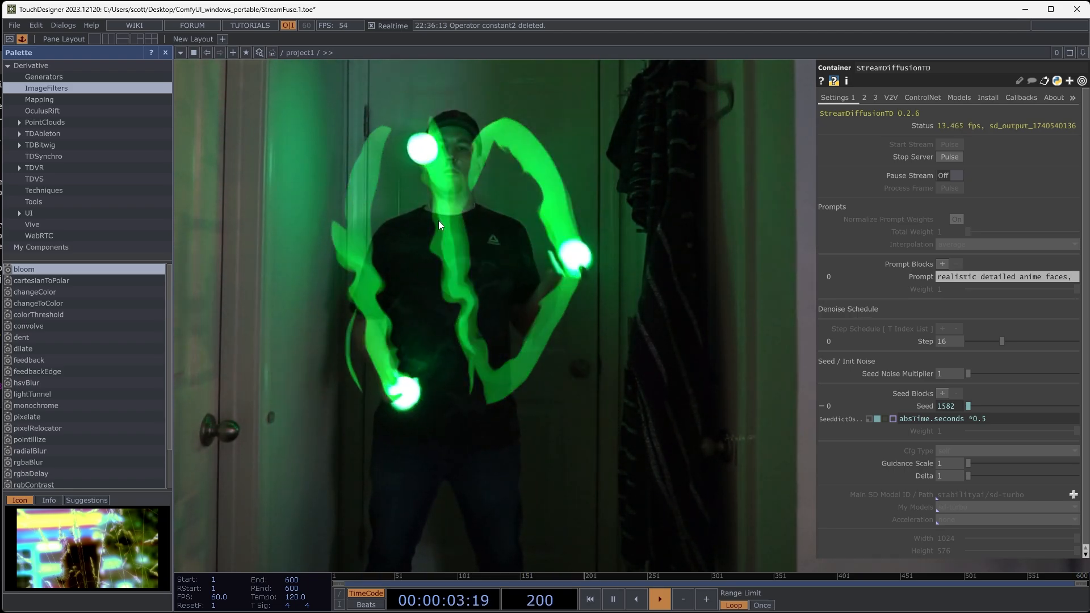
scroll(427, 241, "down", 5)
scroll(425, 233, "down", 3)
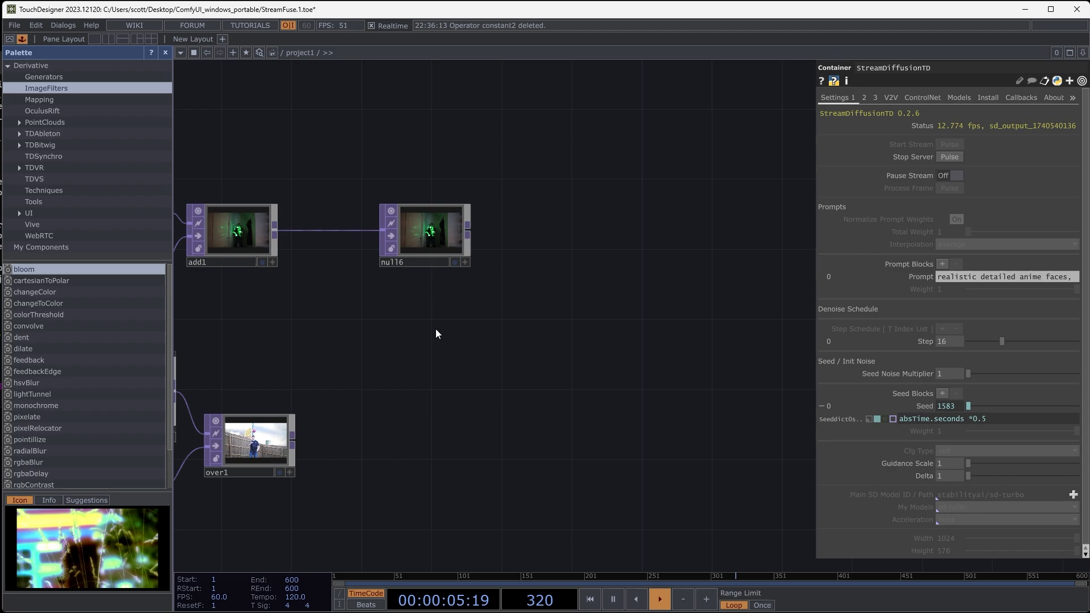
left_click_drag(441, 331, 514, 343)
left_click_drag(568, 386, 515, 409)
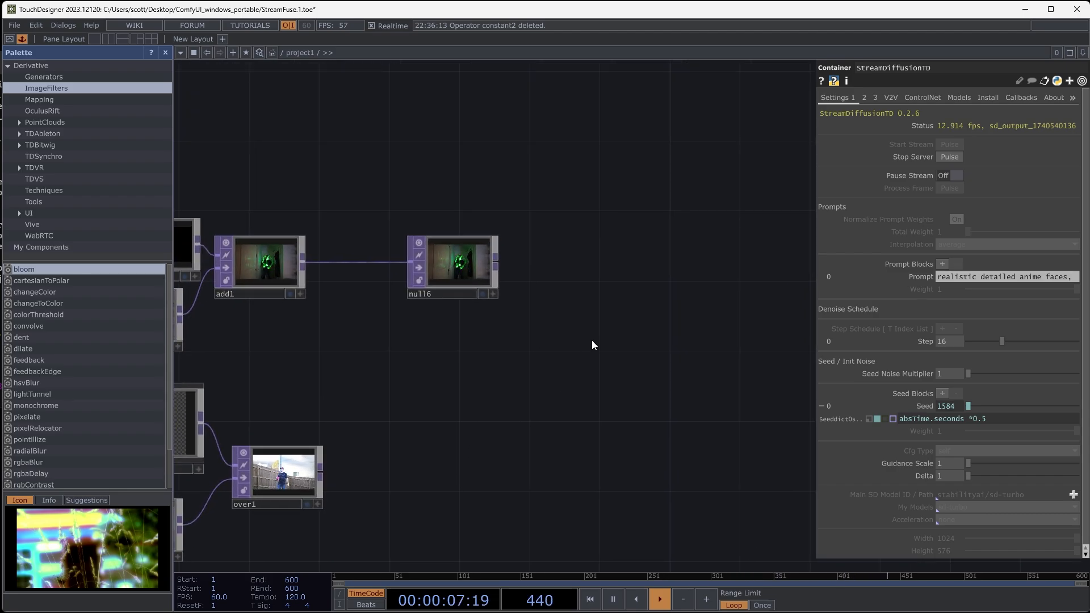
left_click_drag(591, 342, 533, 384)
scroll(508, 285, "up", 5)
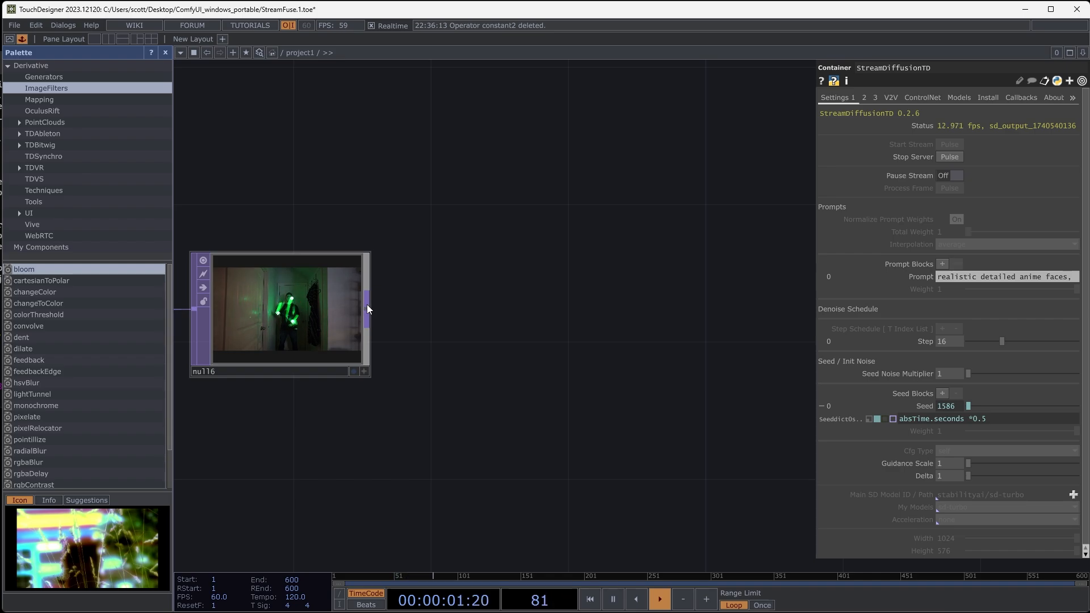
right_click(369, 307)
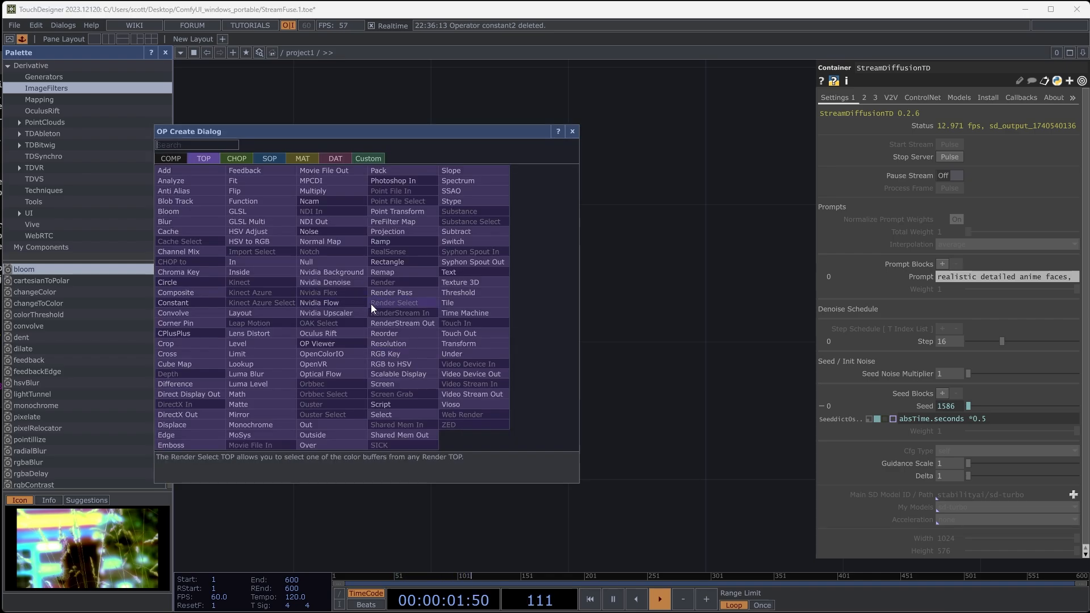
left_click(479, 262)
left_click(613, 213)
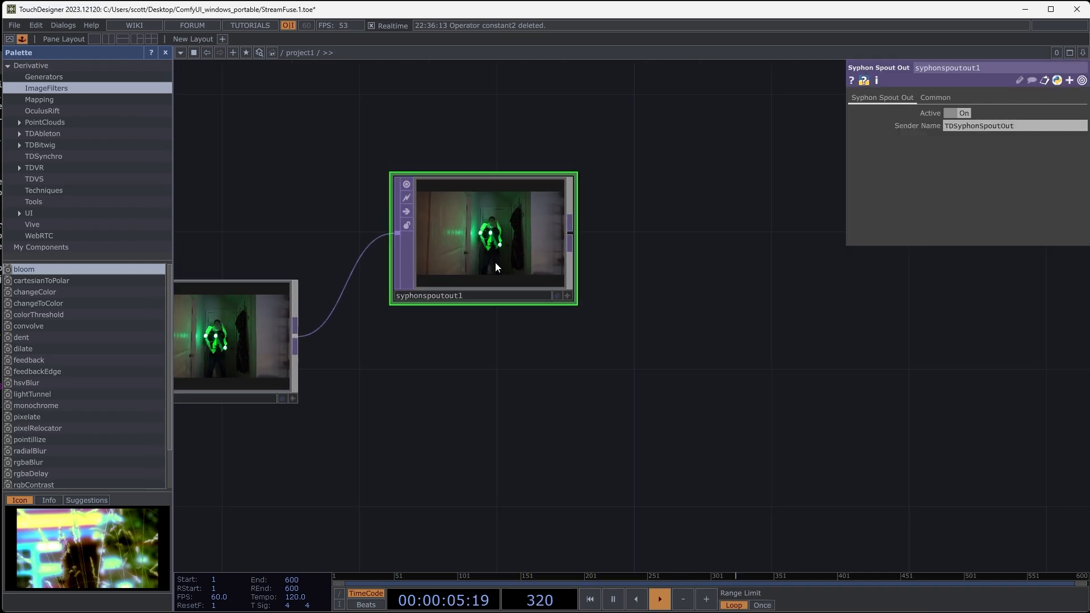
left_click_drag(512, 249, 477, 214)
left_click_drag(607, 367, 527, 373)
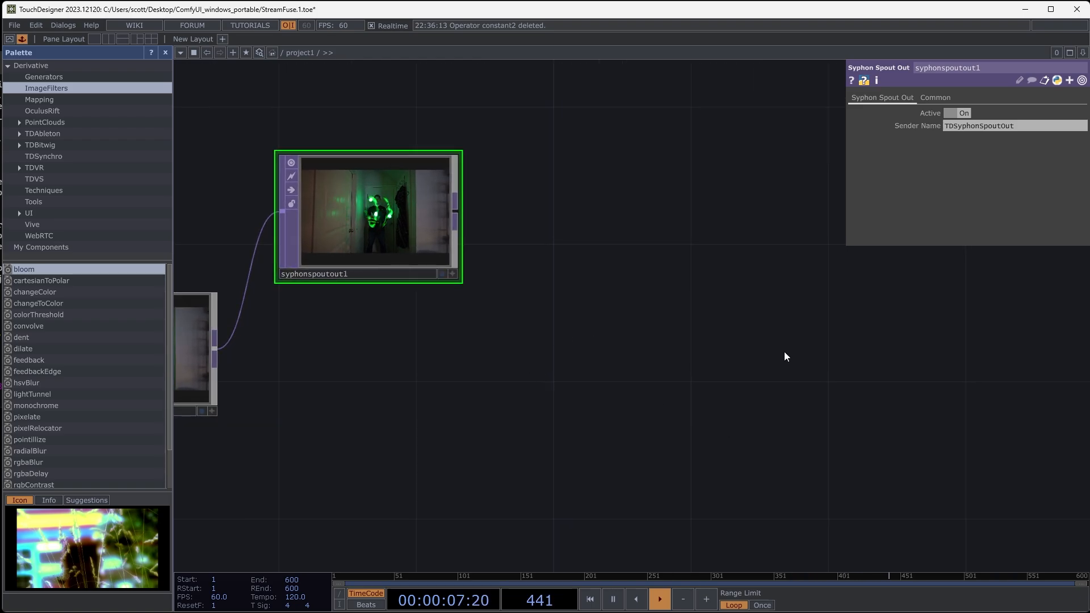
left_click_drag(663, 369, 725, 349)
left_click_drag(629, 328, 604, 345)
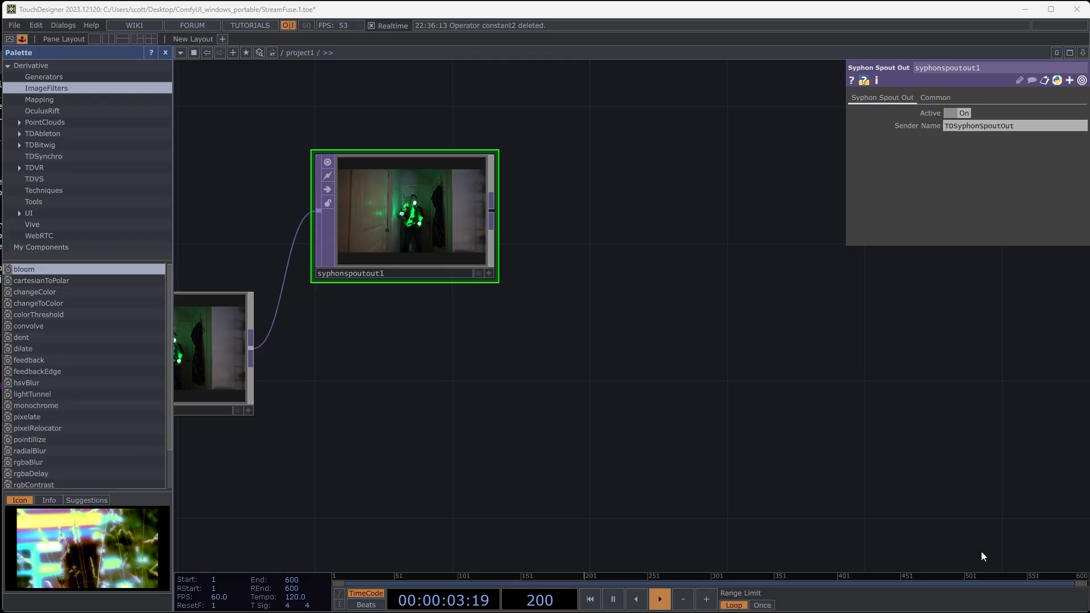
left_click_drag(640, 377, 788, 347)
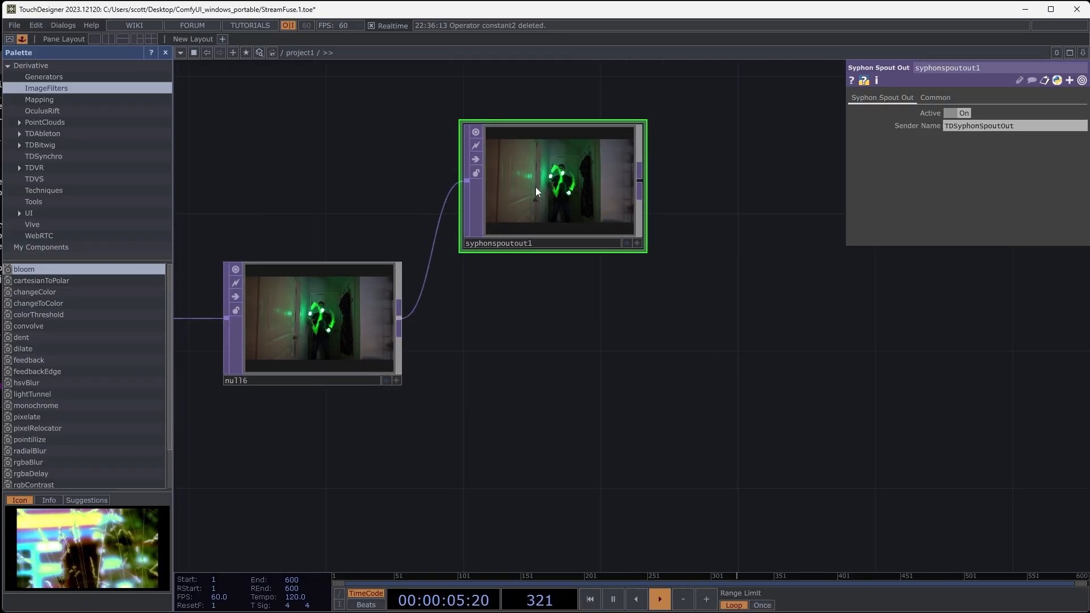
left_click_drag(689, 270, 605, 284)
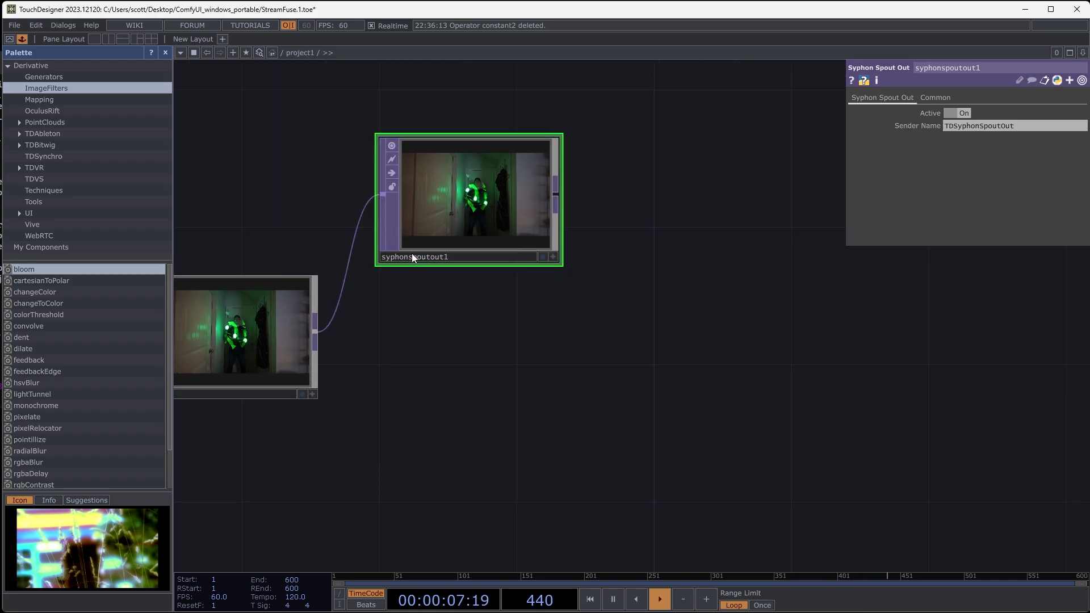
left_click_drag(559, 353, 583, 333)
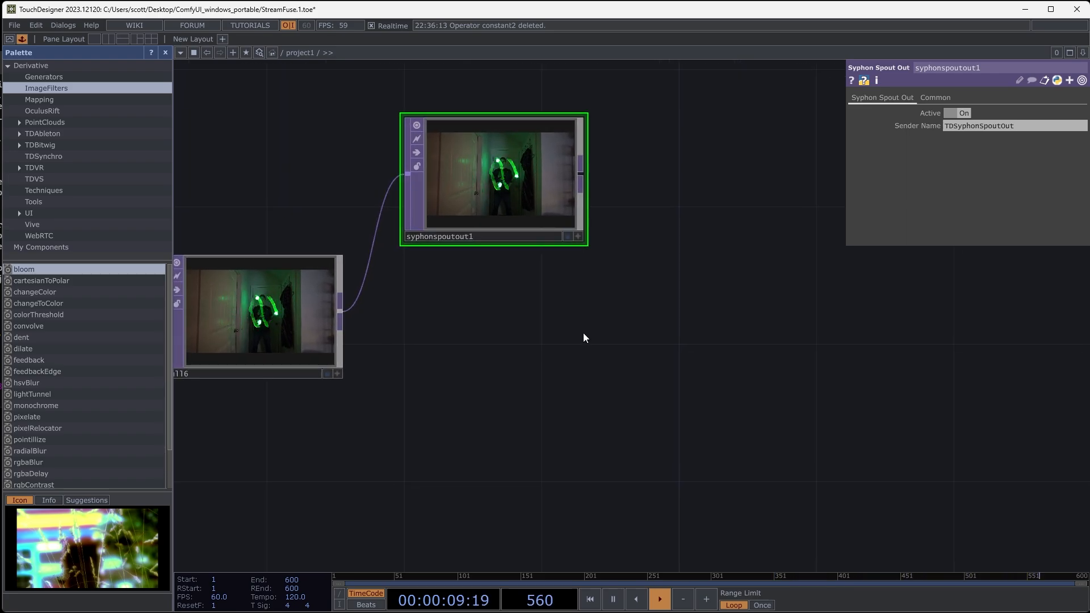
left_click_drag(539, 369, 643, 346)
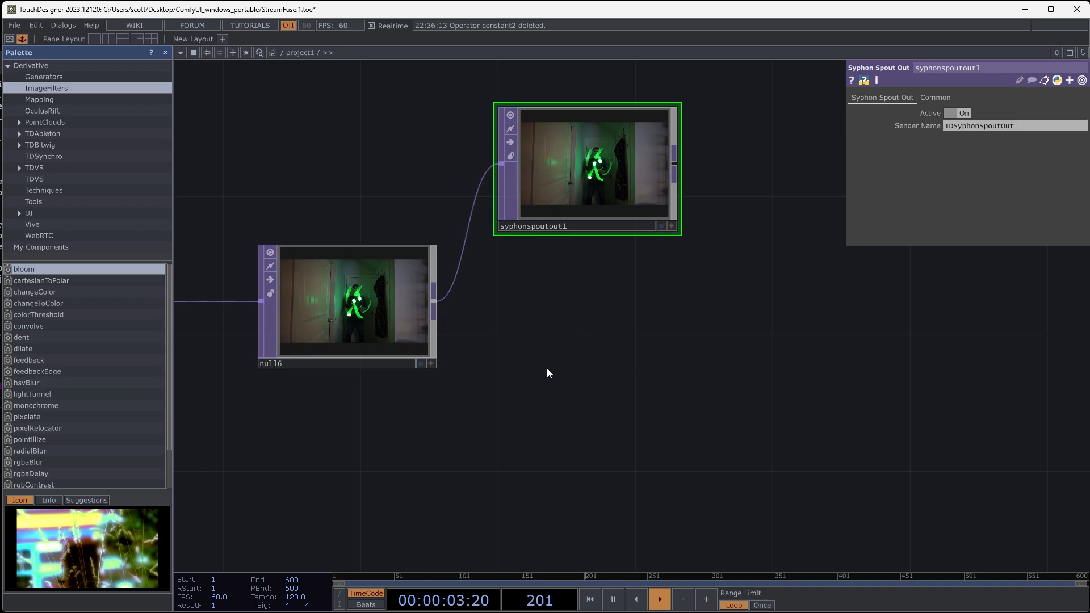
left_click_drag(583, 401, 562, 397)
left_click_drag(663, 378, 508, 408)
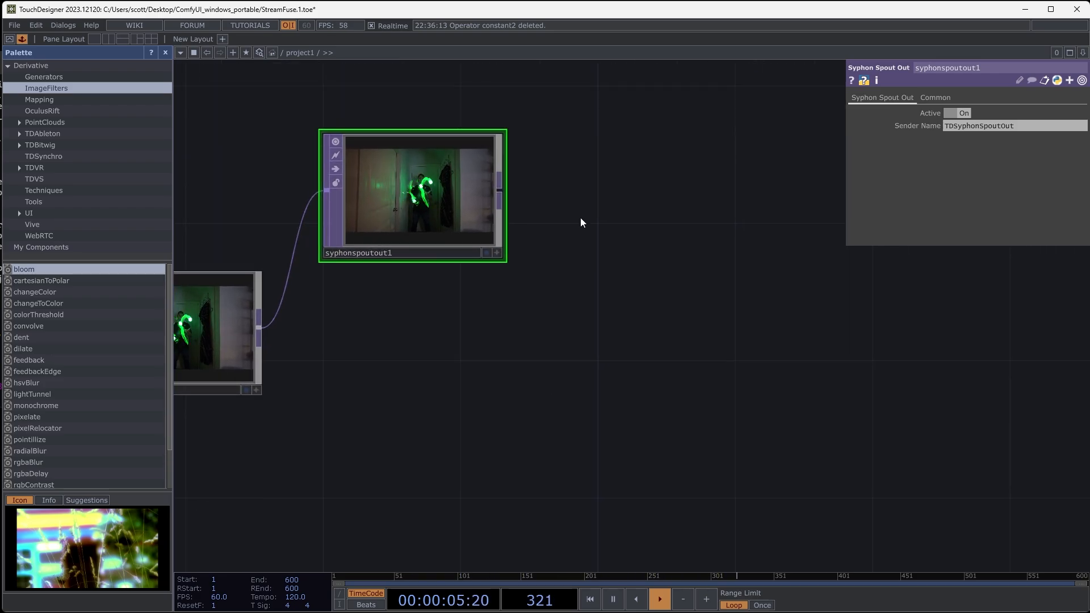
- Examine the beginning of the network around the GreenJuggle source clip and its threshold operator
scroll(688, 321, "down", 6)
left_click_drag(262, 423, 573, 404)
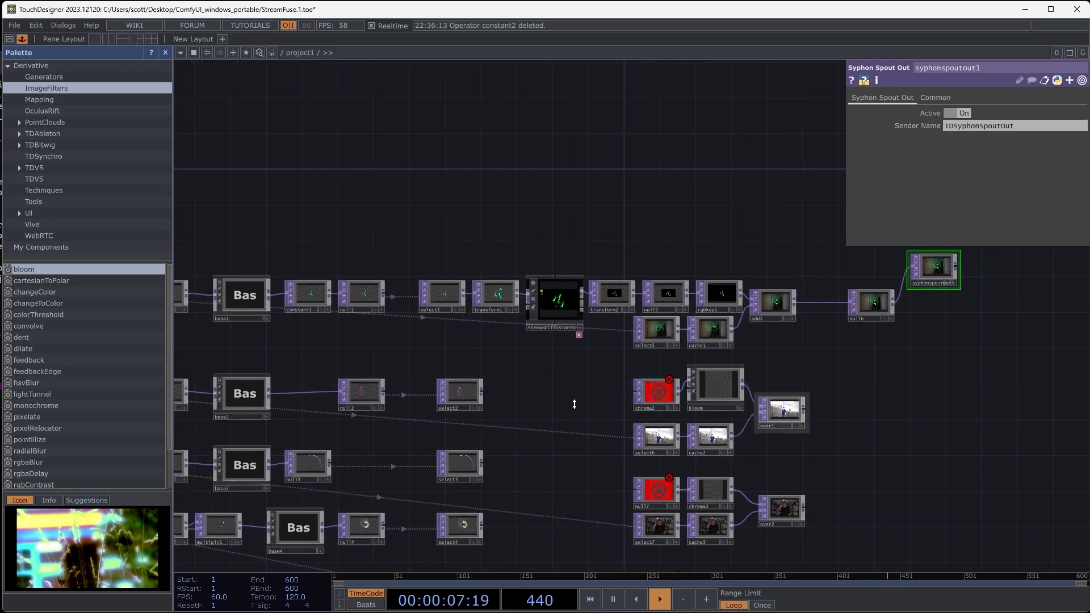
scroll(428, 423, "down", 5)
left_click_drag(366, 394, 649, 354)
scroll(651, 358, "up", 15)
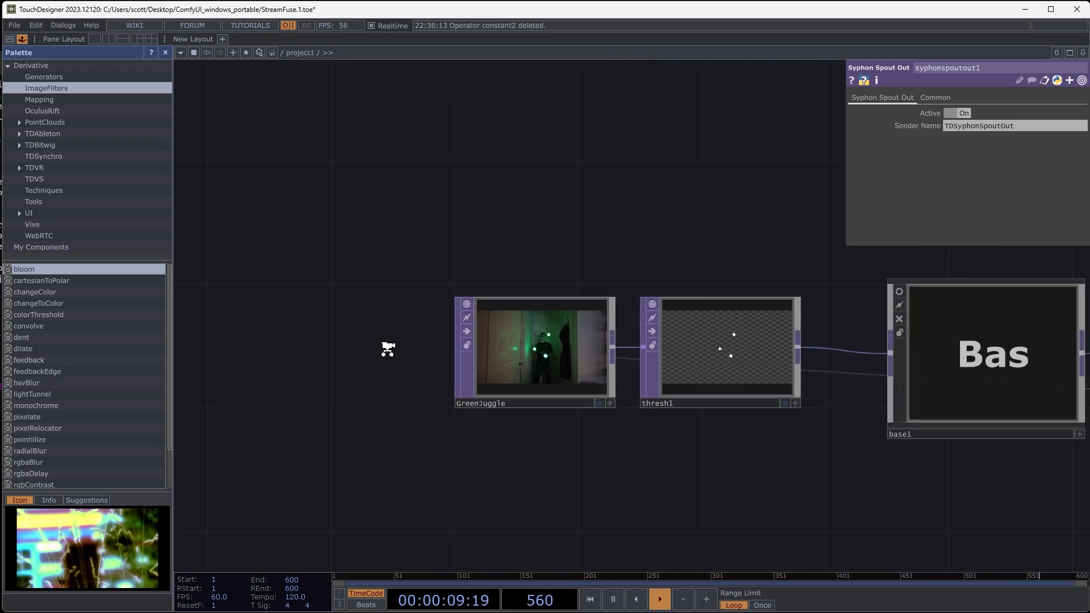
left_click_drag(755, 353, 418, 393)
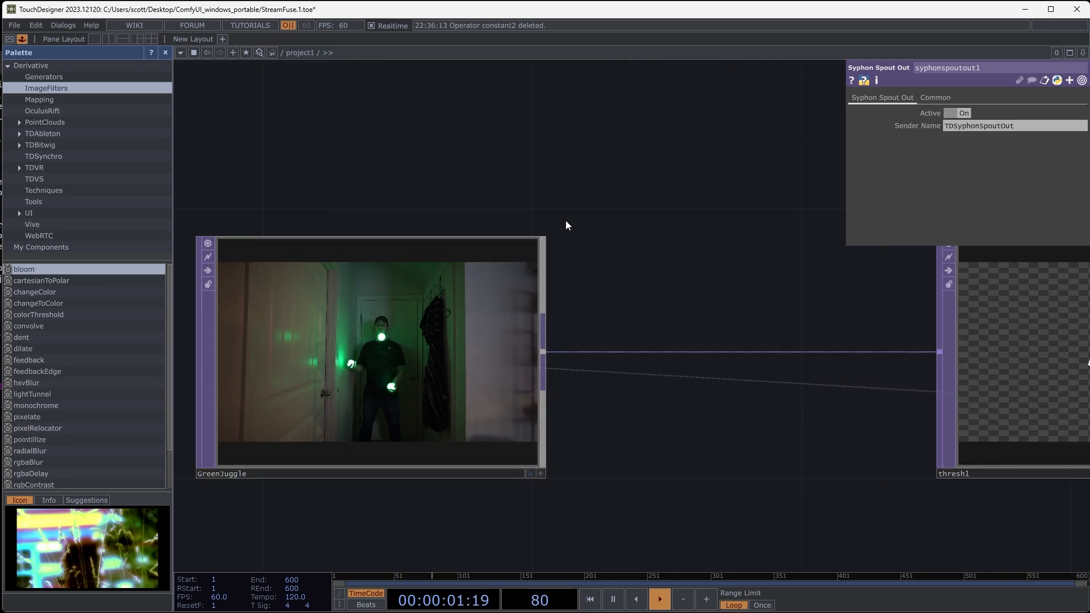
scroll(565, 220, "down", 5)
left_click_drag(599, 160, 483, 273)
right_click(512, 181)
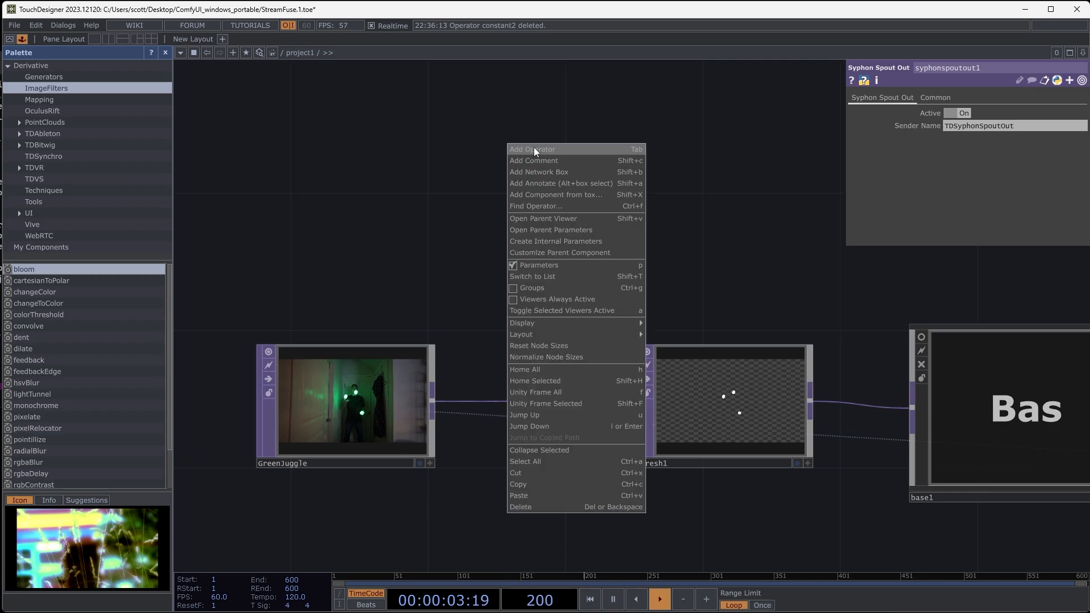
left_click(330, 213)
- Examine the final composite up close in the Syphon Spout Out TOP at the end of the green chain
scroll(596, 217, "down", 8)
left_click_drag(930, 318, 220, 392)
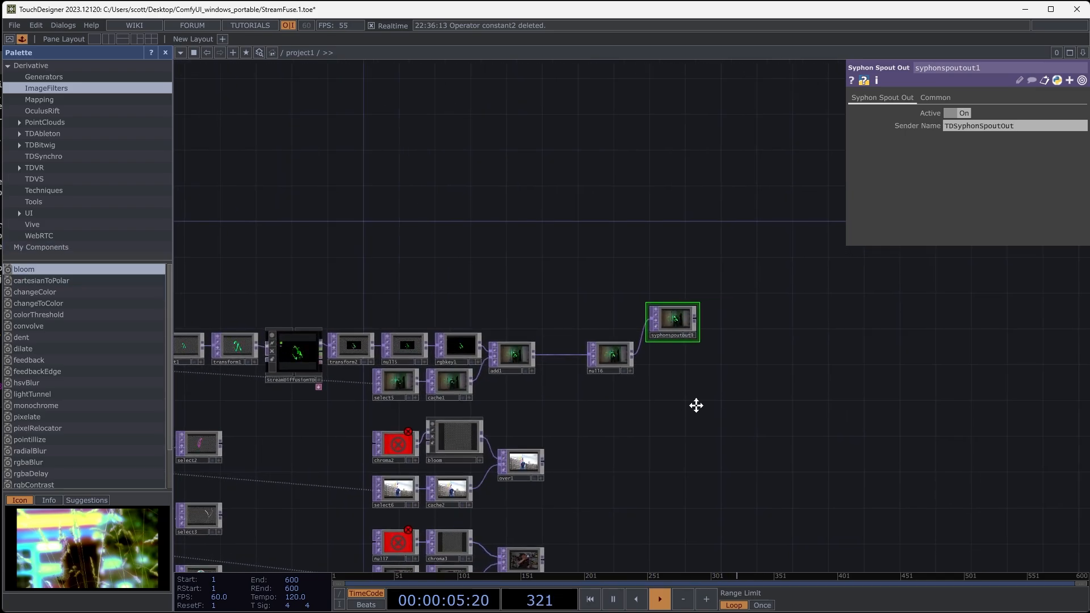
left_click_drag(696, 406, 603, 403)
scroll(578, 366, "up", 2)
scroll(578, 366, "up", 5)
left_click_drag(546, 373, 487, 396)
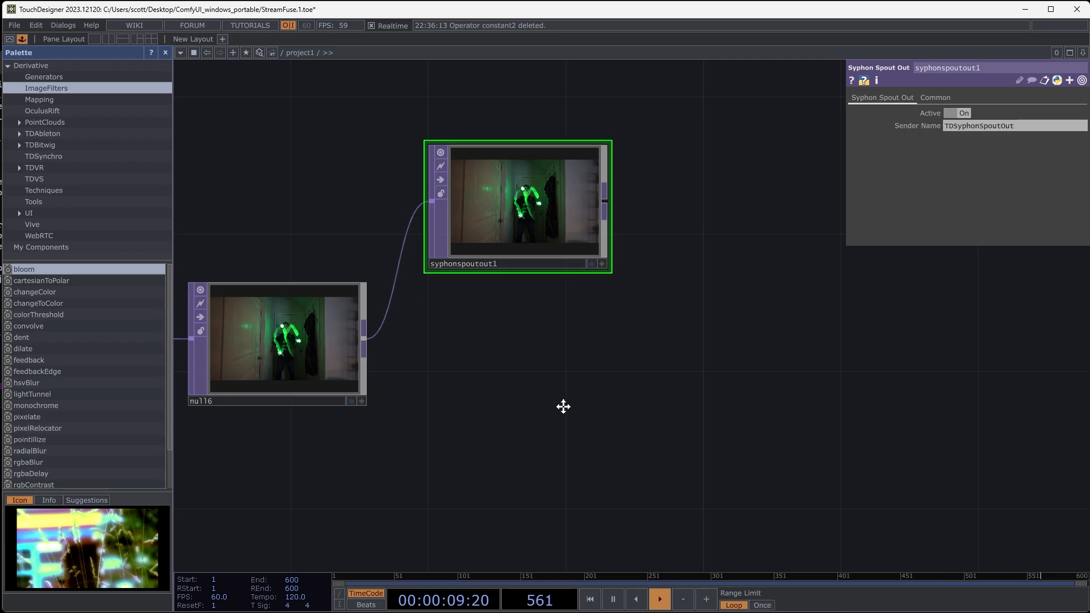
scroll(547, 464, "up", 8)
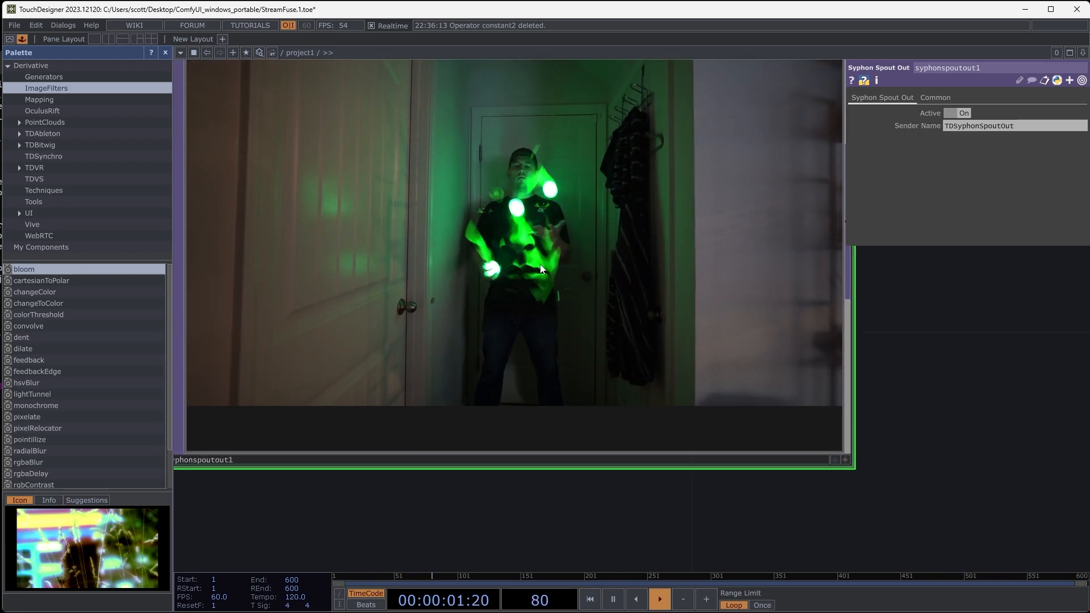
scroll(541, 269, "down", 8)
- Add a Movie File Out TOP fed by null6 and place it below syphonspoutout1
left_click_drag(482, 485, 561, 354)
right_click(565, 349)
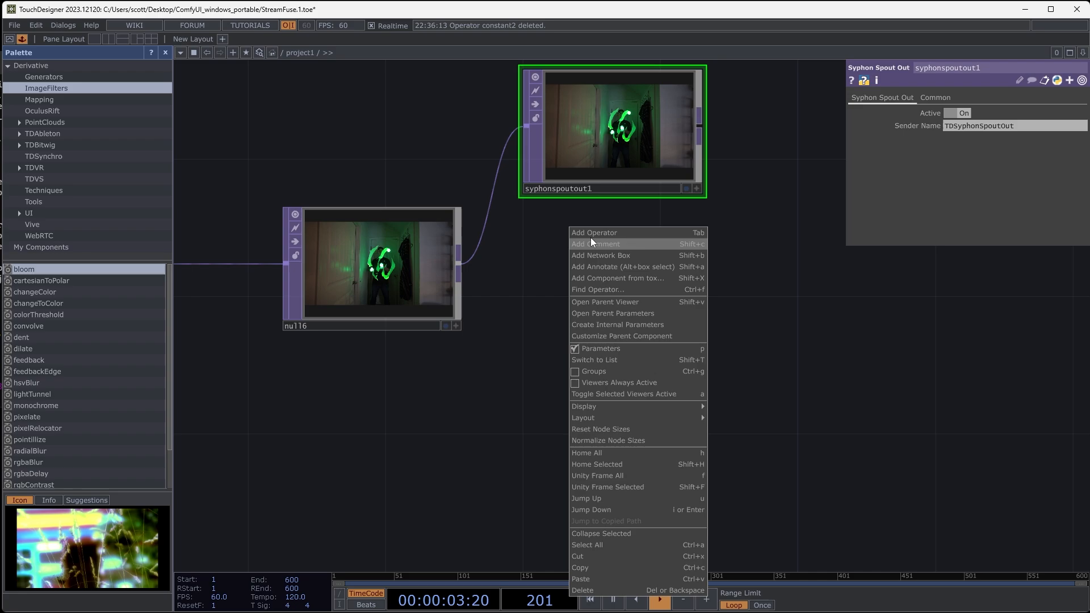
left_click(593, 233)
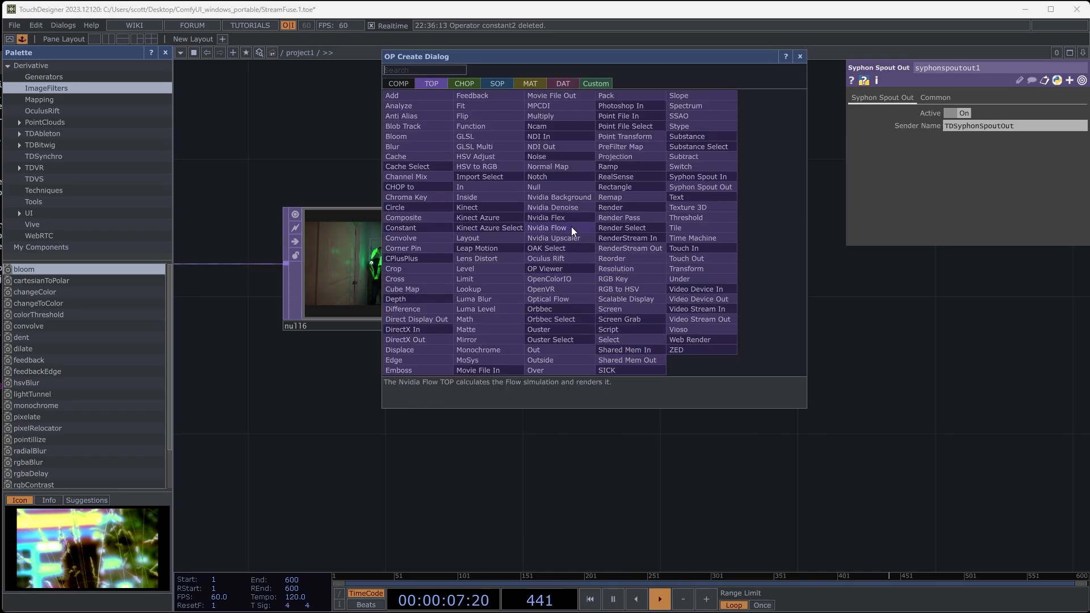
left_click(555, 96)
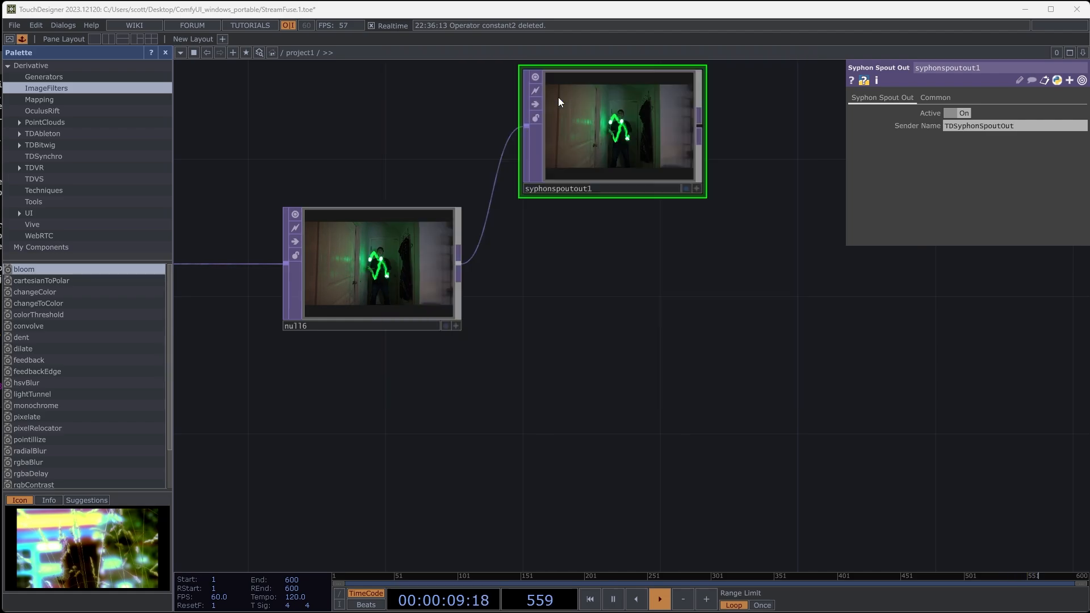
left_click(668, 344)
left_click_drag(668, 345, 634, 379)
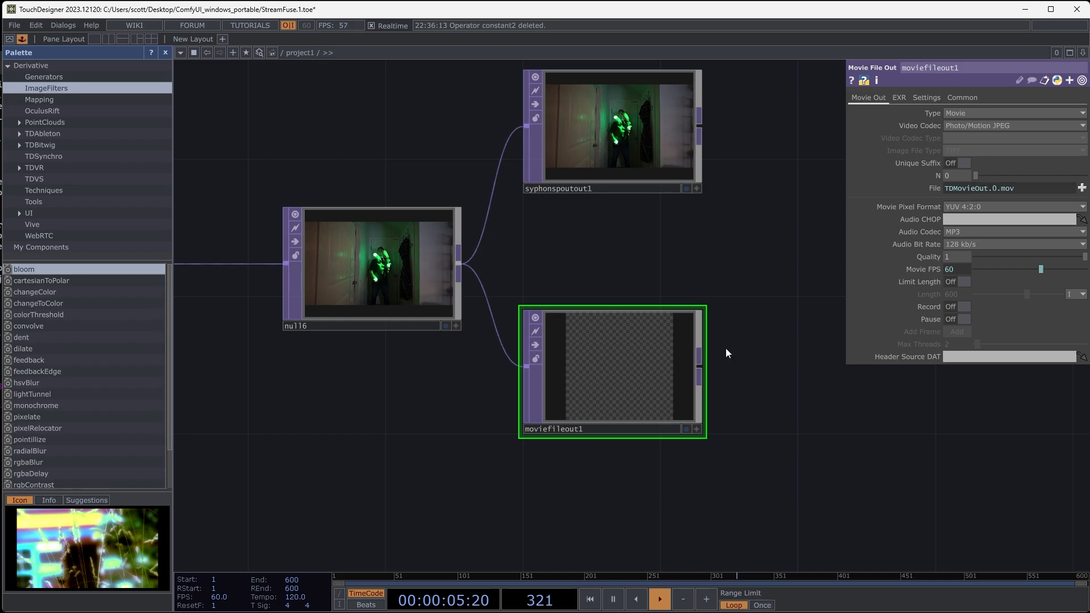
left_click_drag(759, 332, 714, 315)
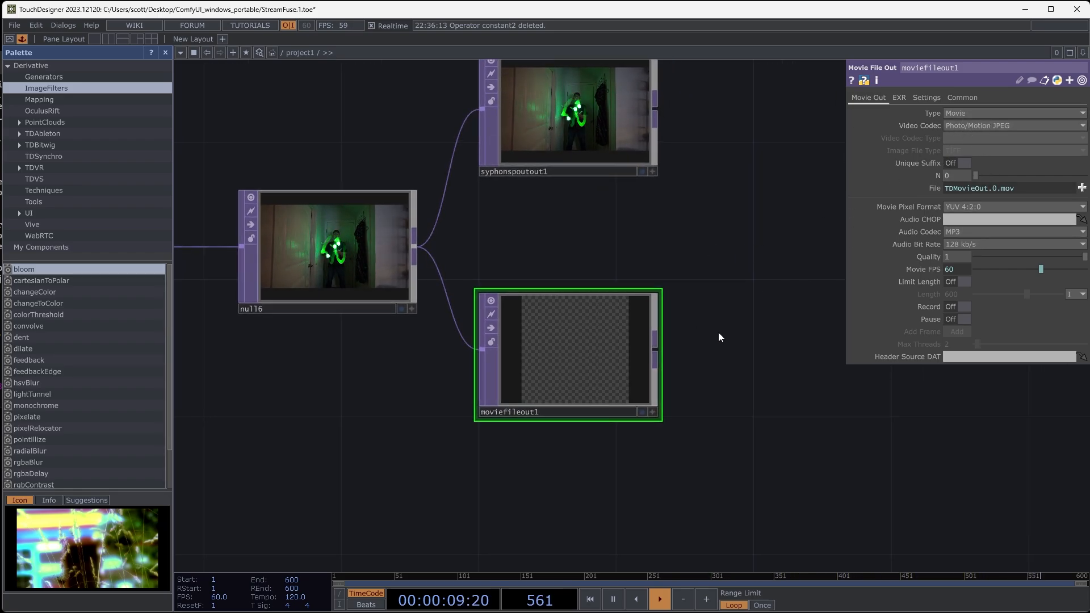
left_click_drag(718, 333, 770, 385)
left_click_drag(760, 301, 786, 323)
middle_click_drag(504, 365, 486, 372)
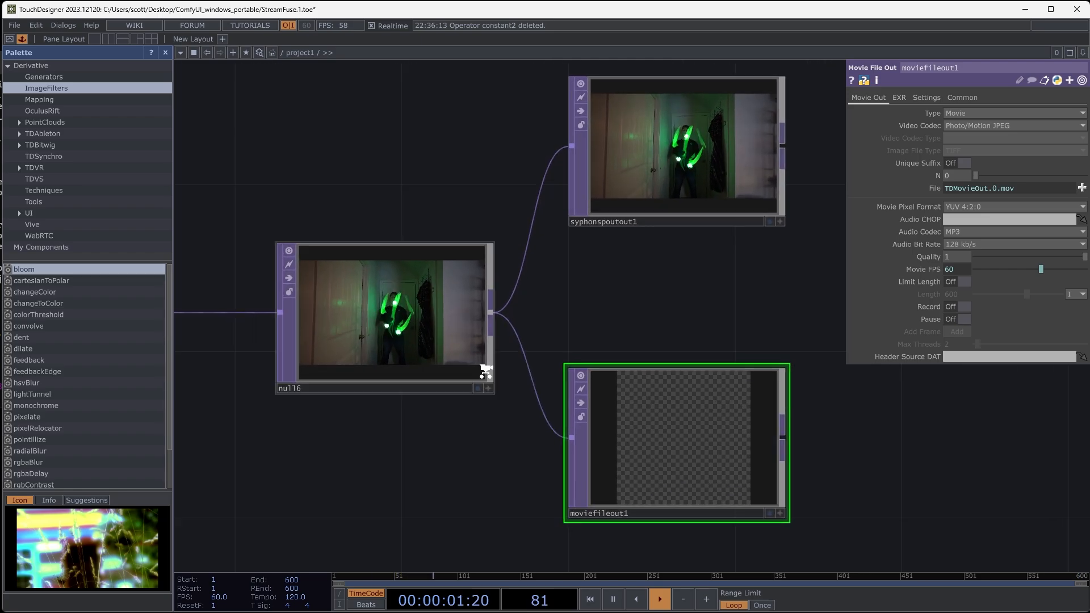
scroll(486, 370, "up", 4)
left_click_drag(537, 459, 577, 455)
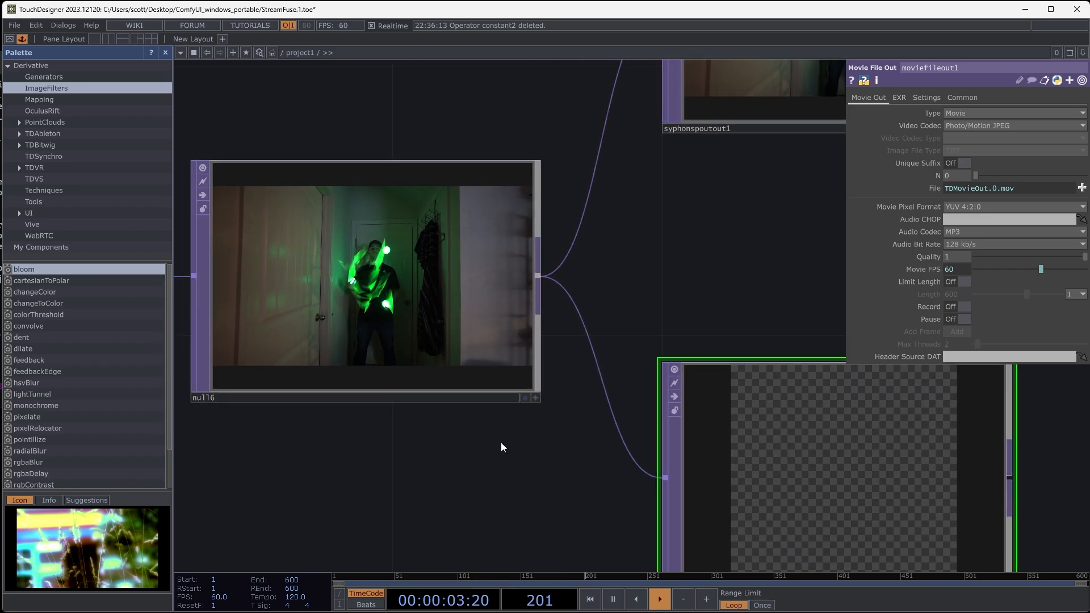
- Try switching off Realtime playback for the movie export, and restore it
left_click_drag(501, 443, 519, 463)
left_click_drag(579, 484, 498, 450)
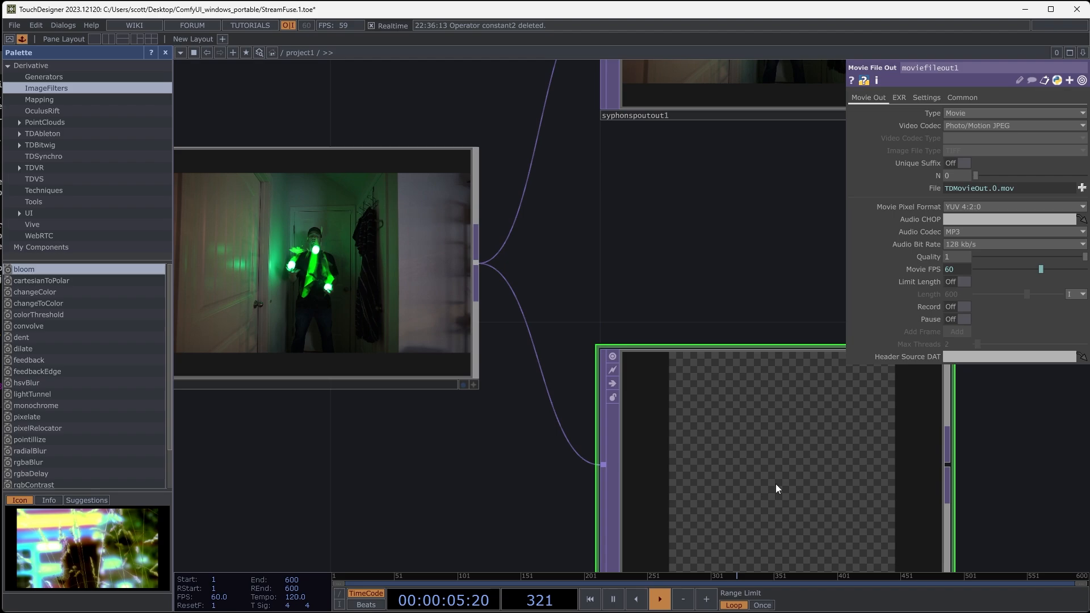
scroll(618, 251, "down", 3)
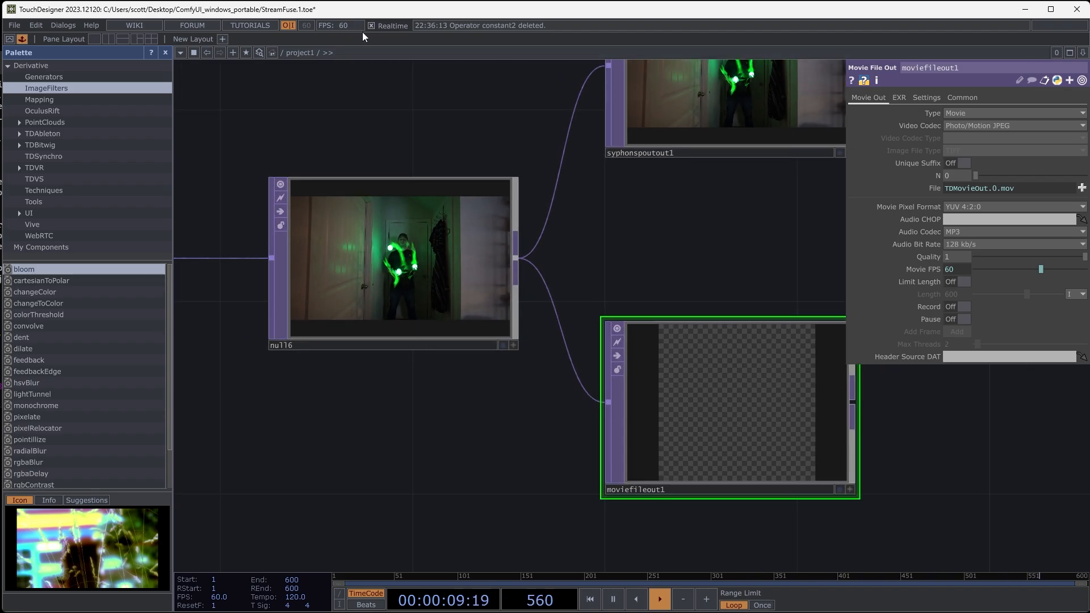
left_click_drag(395, 131, 388, 137)
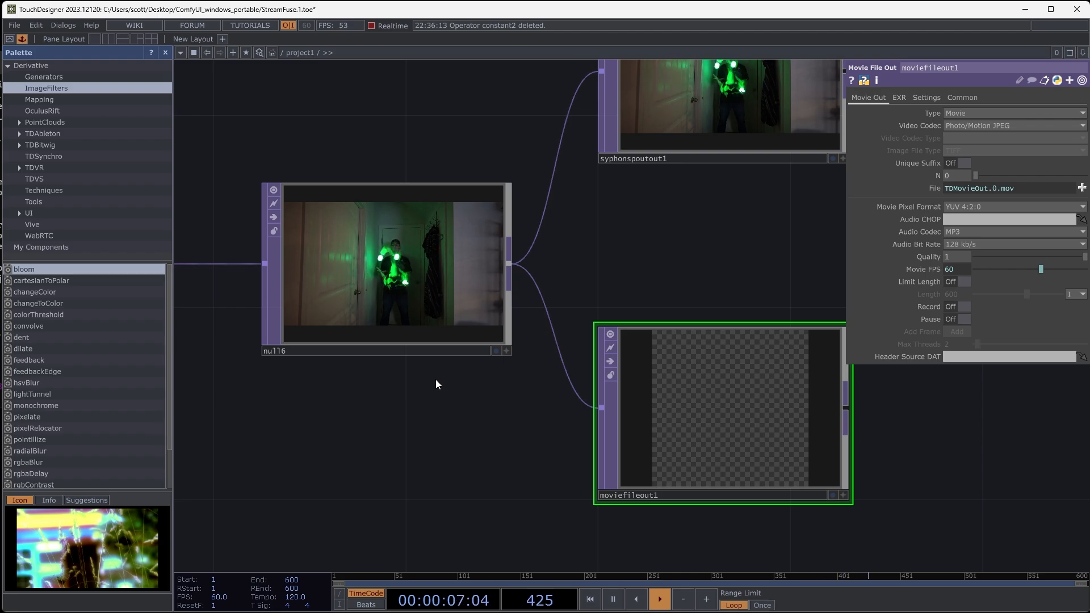
left_click_drag(363, 110, 454, 146)
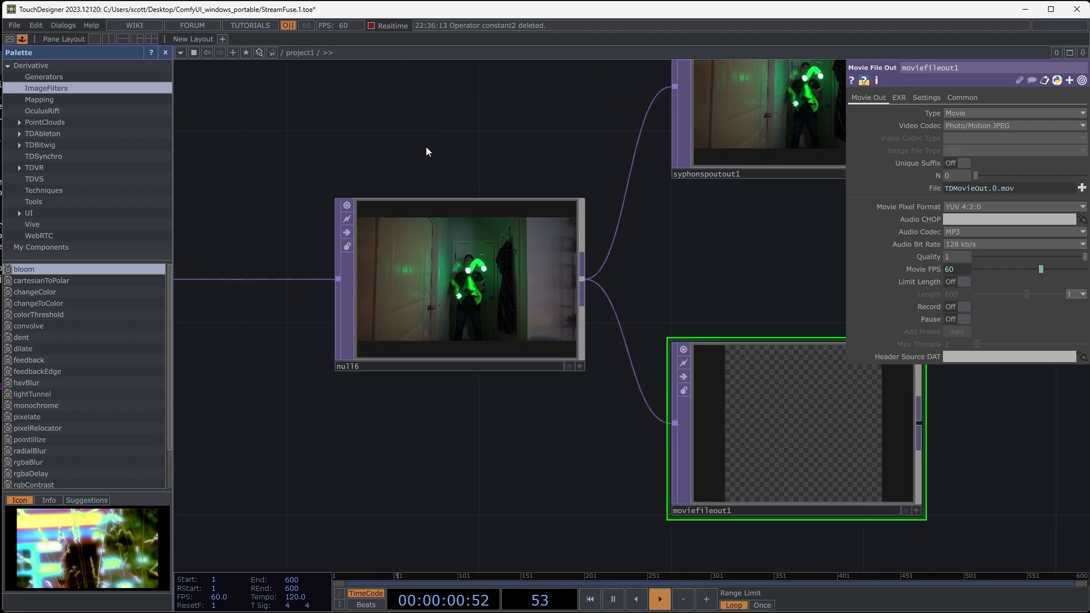
left_click(372, 25)
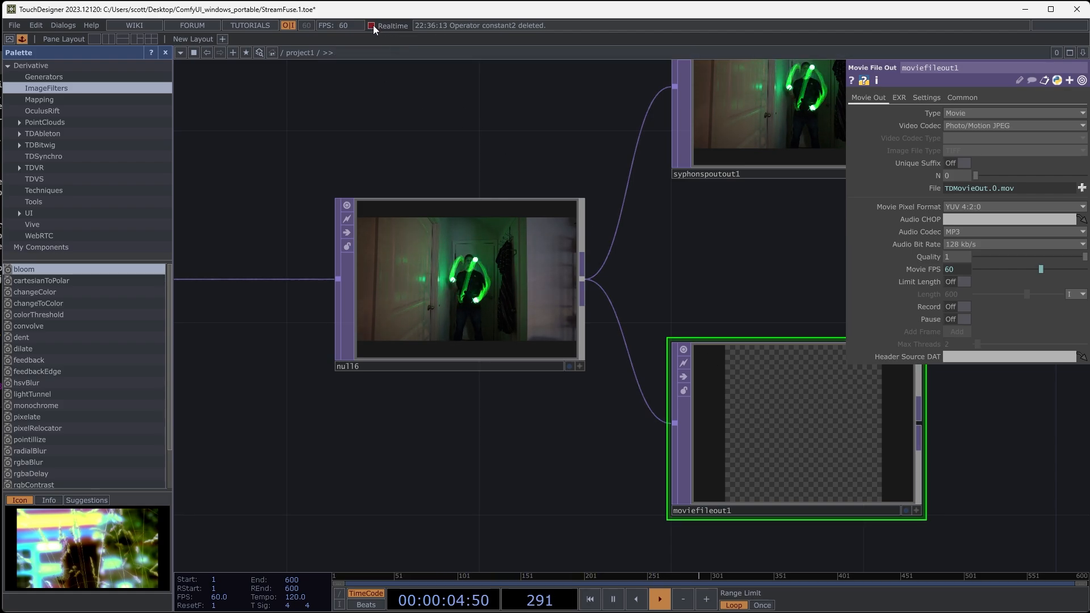
left_click_drag(369, 95, 300, 80)
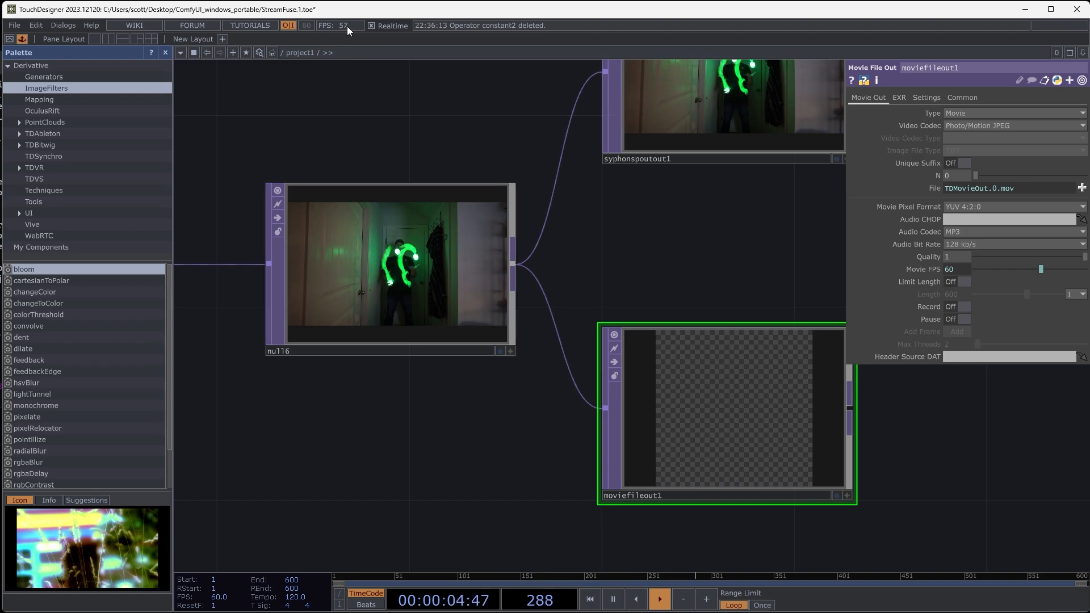
- Examine the StreamDiffusionTD output up close and bring up the component's parameters
scroll(384, 189, "down", 7)
left_click_drag(365, 343, 739, 379)
left_click_drag(745, 339, 821, 345)
scroll(408, 338, "up", 7)
left_click_drag(453, 411, 596, 578)
scroll(463, 172, "up", 5)
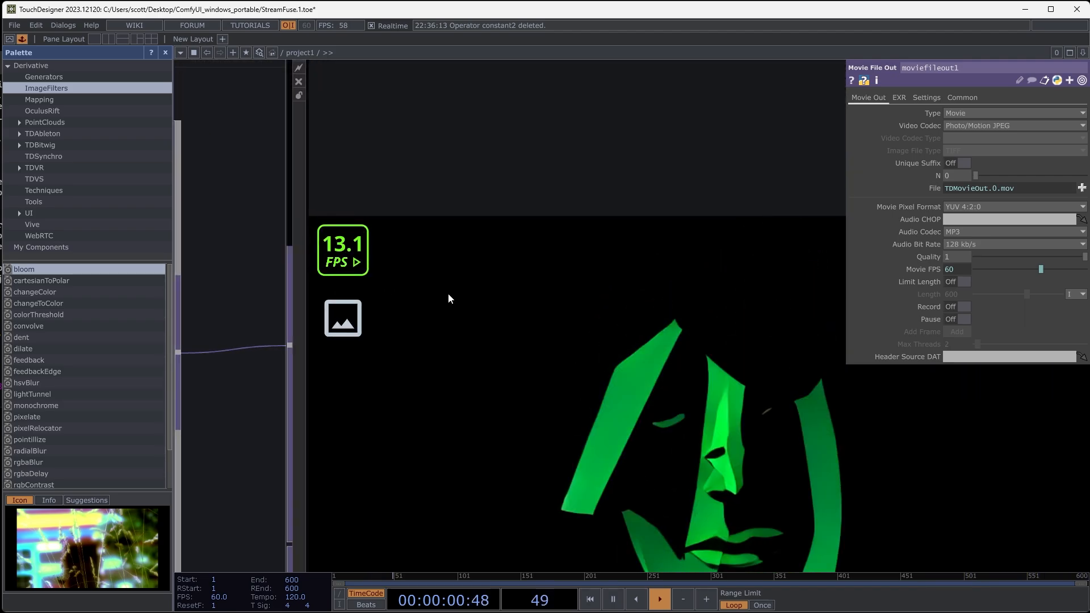
scroll(448, 296, "down", 5)
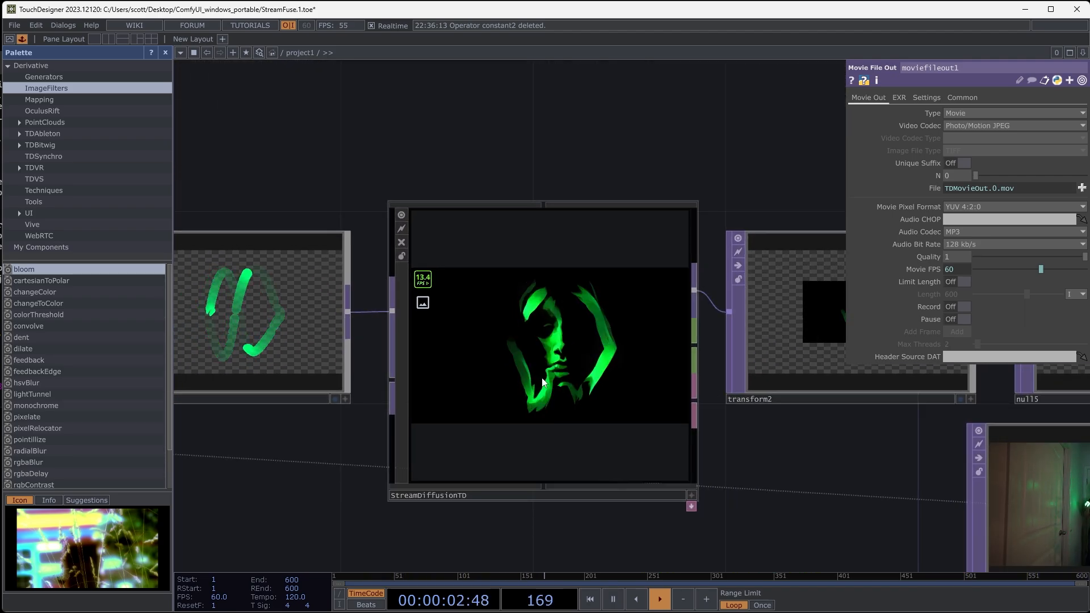
left_click(567, 352)
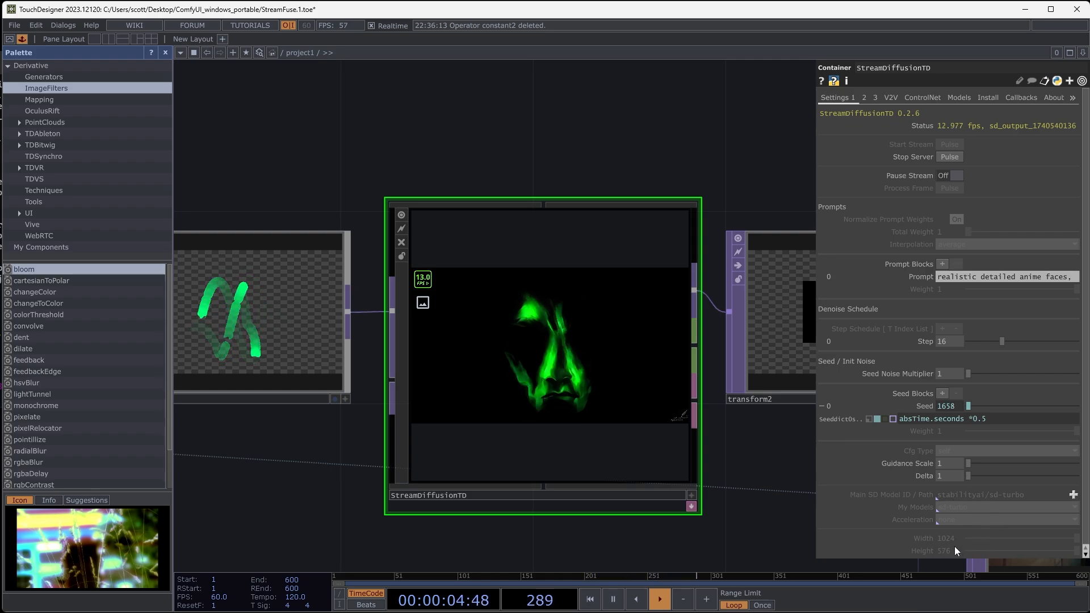
- Survey the whole network and examine the start of the green chain, from the GreenJuggle source clip to thresh1
scroll(647, 190, "down", 4)
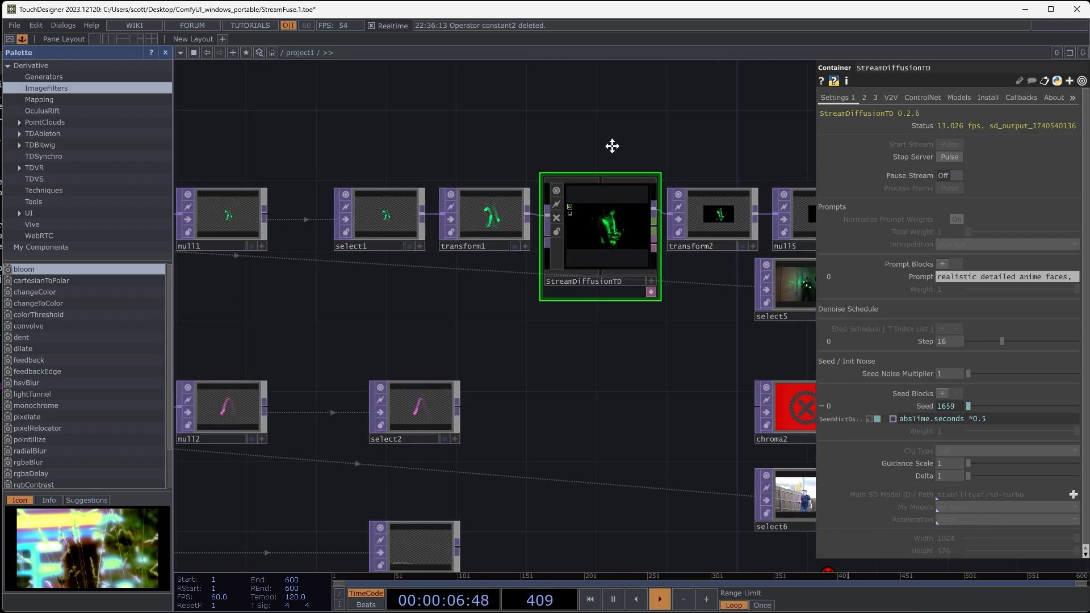
scroll(553, 154, "down", 3)
left_click_drag(532, 420, 676, 579)
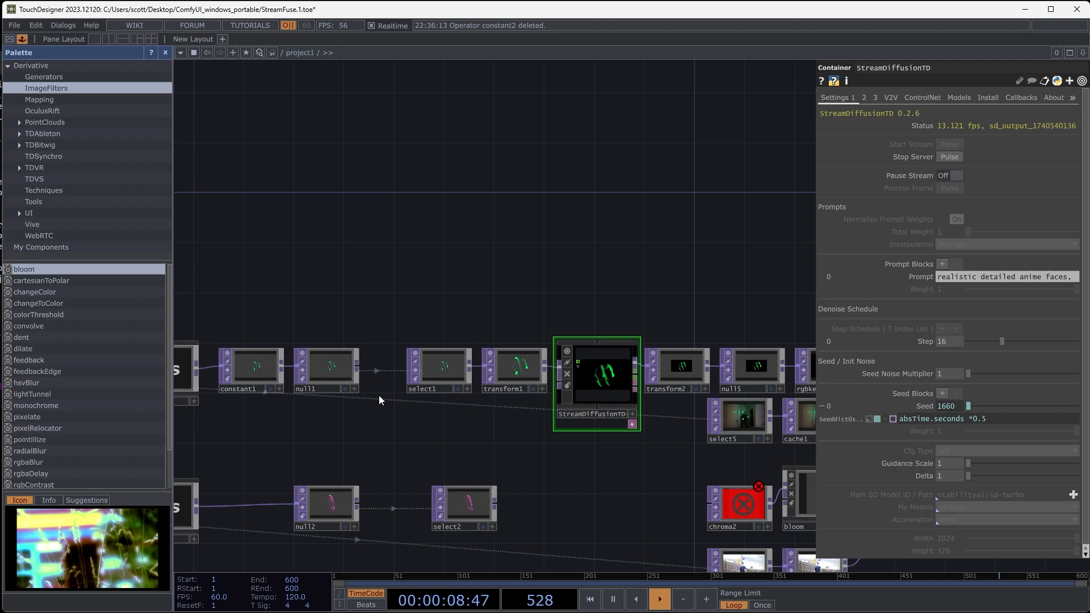
scroll(411, 248, "down", 5)
left_click_drag(411, 247, 383, 237)
scroll(659, 265, "down", 3)
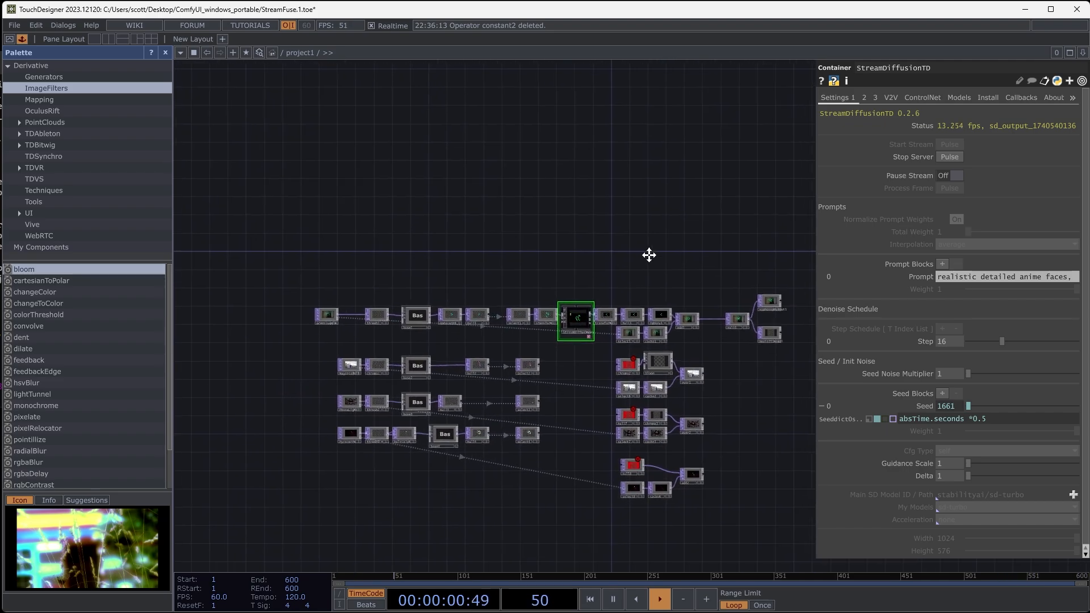
scroll(312, 226, "up", 2)
scroll(348, 275, "up", 2)
scroll(593, 338, "up", 5)
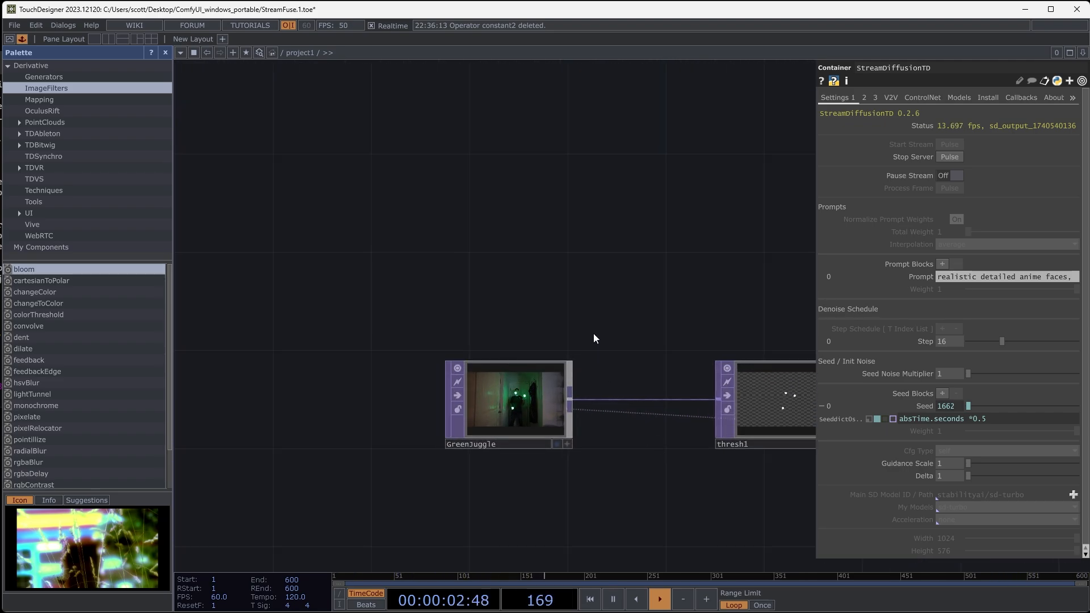
scroll(570, 508, "up", 3)
left_click_drag(675, 333, 716, 103)
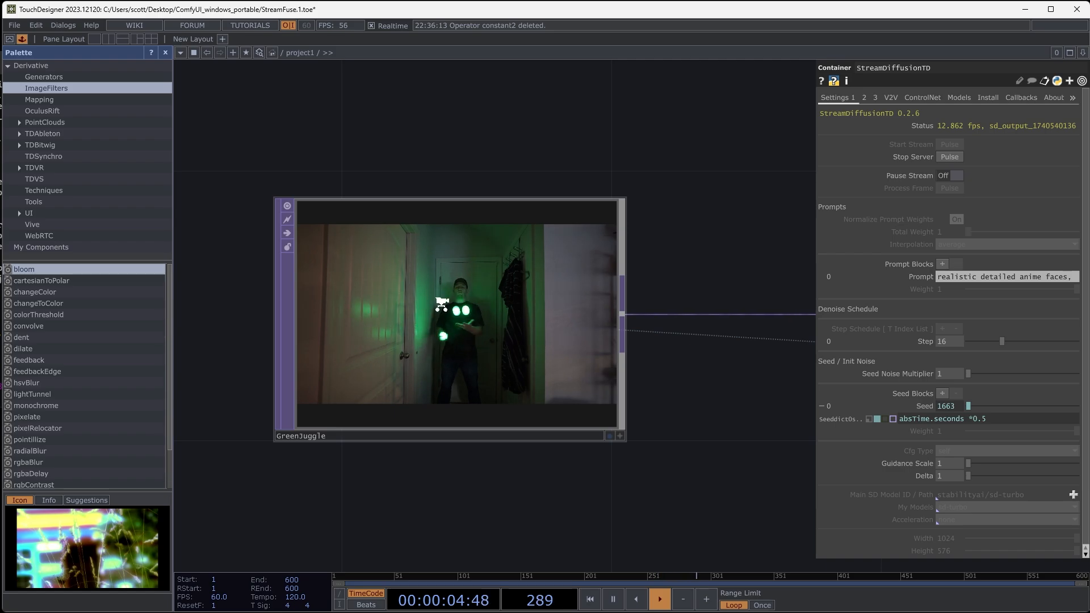
scroll(442, 305, "down", 3)
scroll(518, 248, "up", 5)
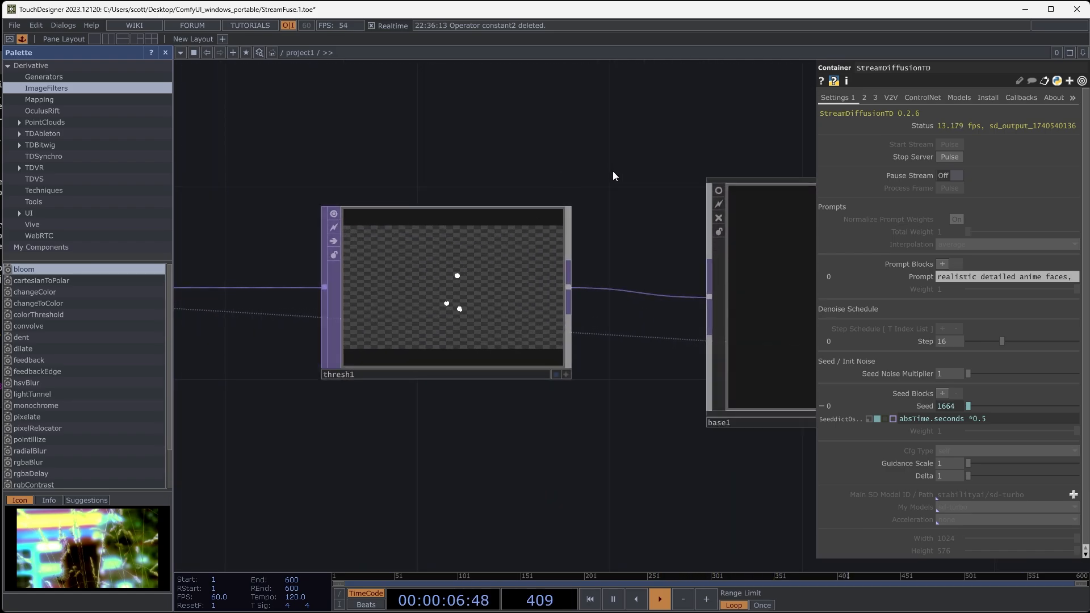
- Follow the green chain from thresh1 through base1, constant1 and transform1, and examine how StreamDiffusionTD stylizes the trails
left_click_drag(613, 172, 410, 172)
left_click_drag(560, 159, 189, 168)
left_click_drag(515, 141, 419, 145)
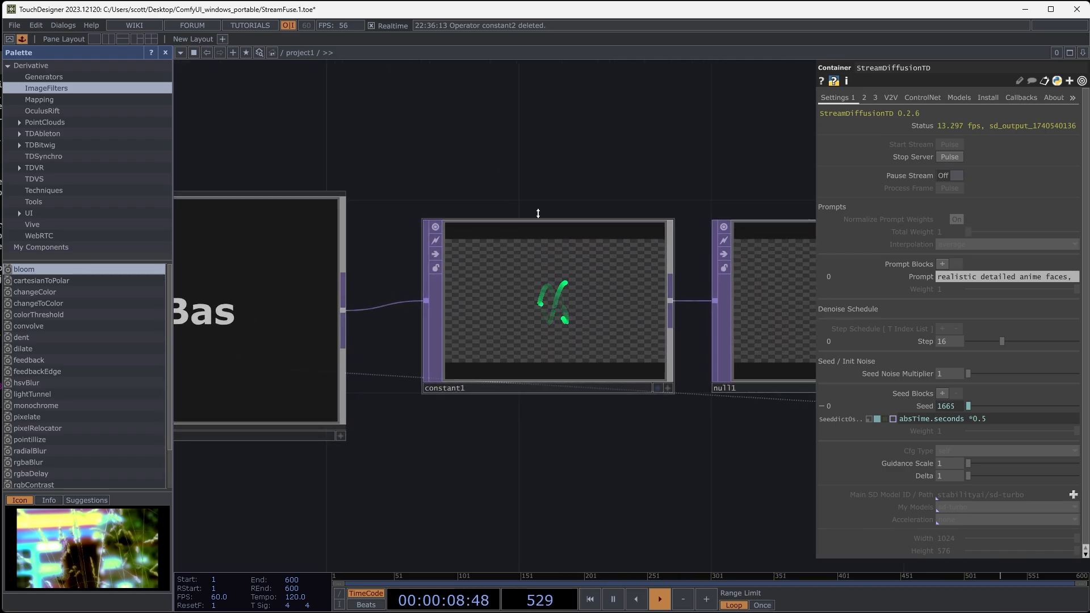
left_click_drag(568, 178, 474, 182)
left_click_drag(715, 190, 484, 173)
left_click_drag(632, 180, 601, 178)
left_click_drag(598, 138, 318, 152)
scroll(589, 175, "down", 3)
left_click_drag(613, 167, 472, 174)
scroll(597, 264, "up", 5)
scroll(597, 263, "up", 1)
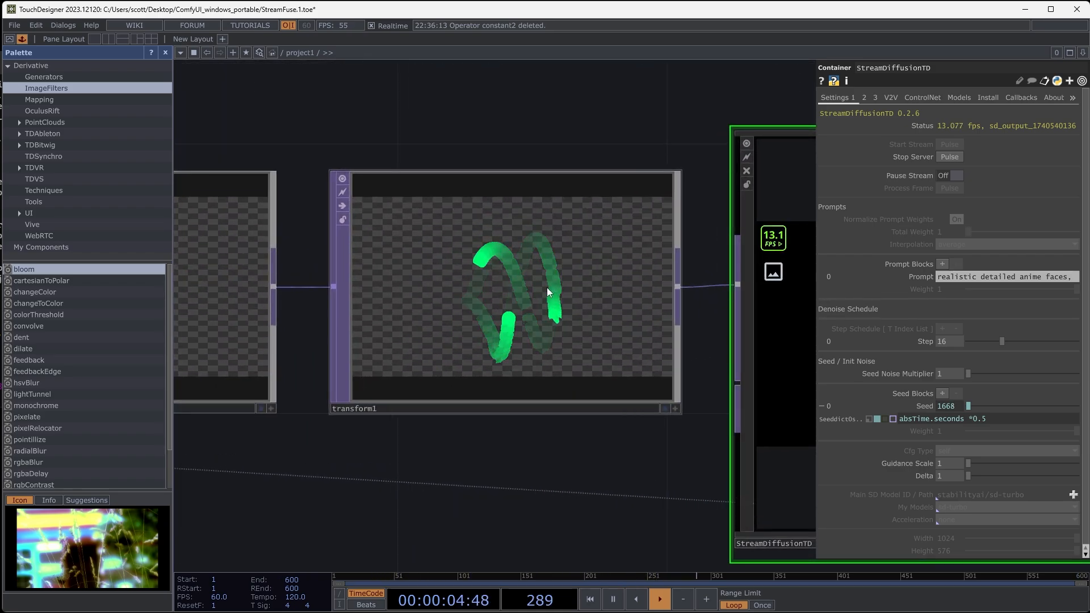
scroll(557, 138, "down", 3)
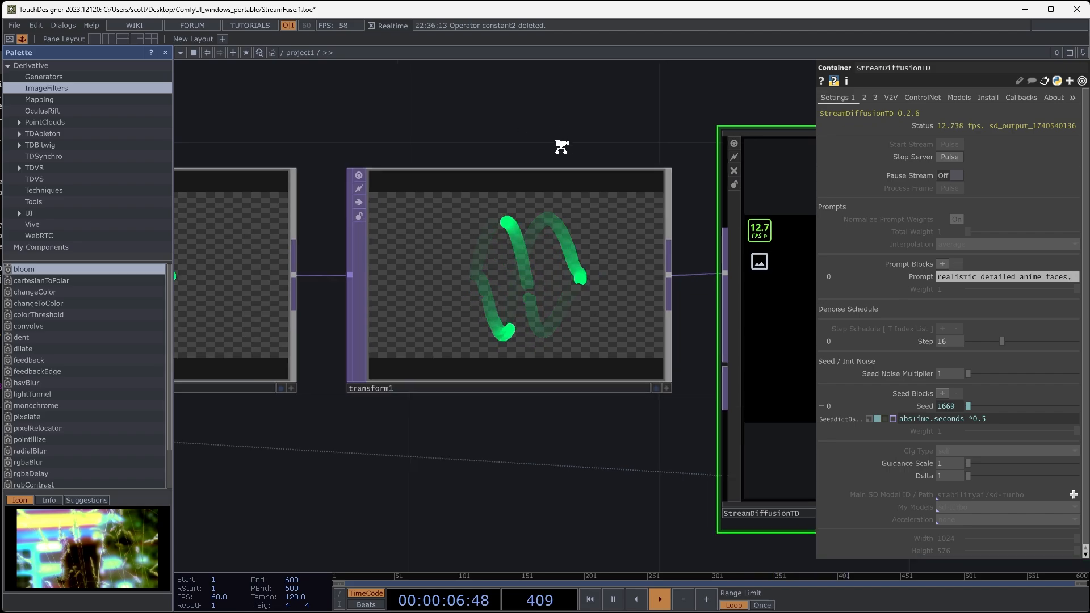
left_click_drag(602, 127, 298, 142)
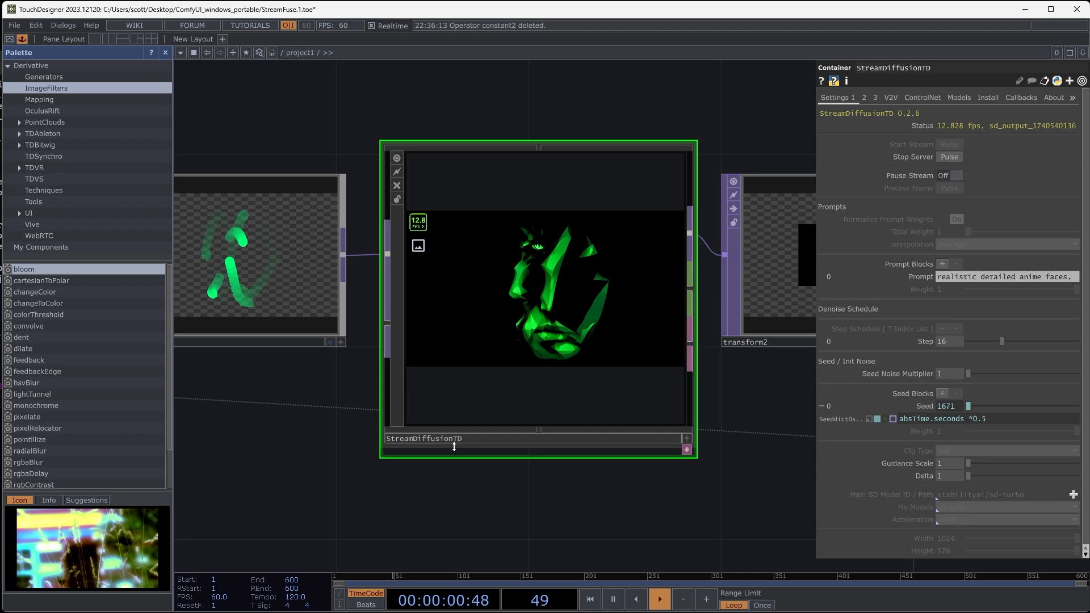
scroll(583, 297, "up", 8)
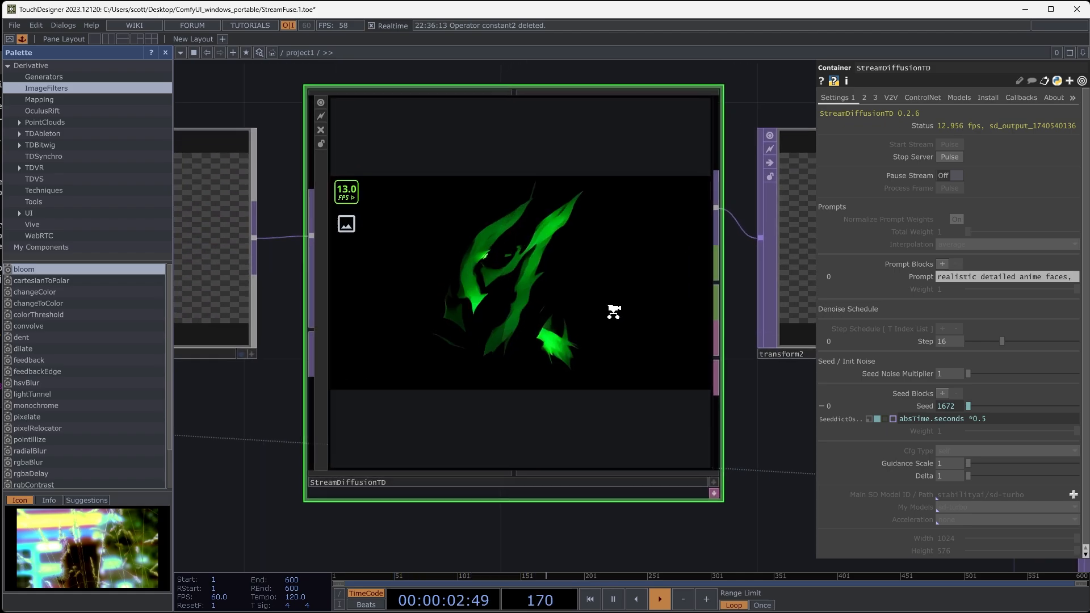
scroll(428, 211, "down", 5)
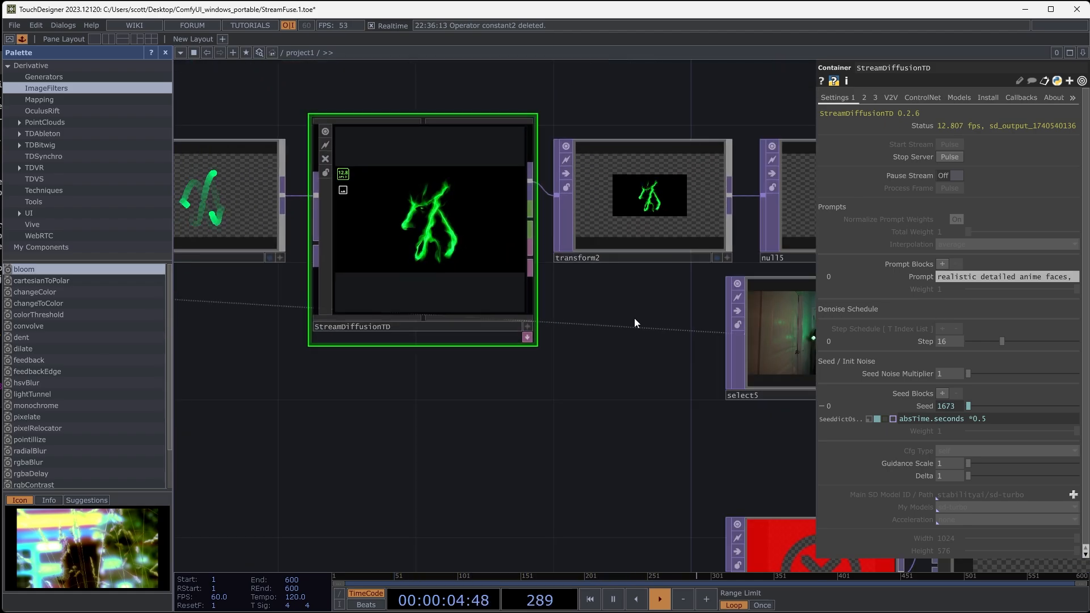
- Examine the compositing section from transform2, rgbkey1 and cache1 through add1 to null6 and its two output operators
left_click_drag(635, 318, 313, 328)
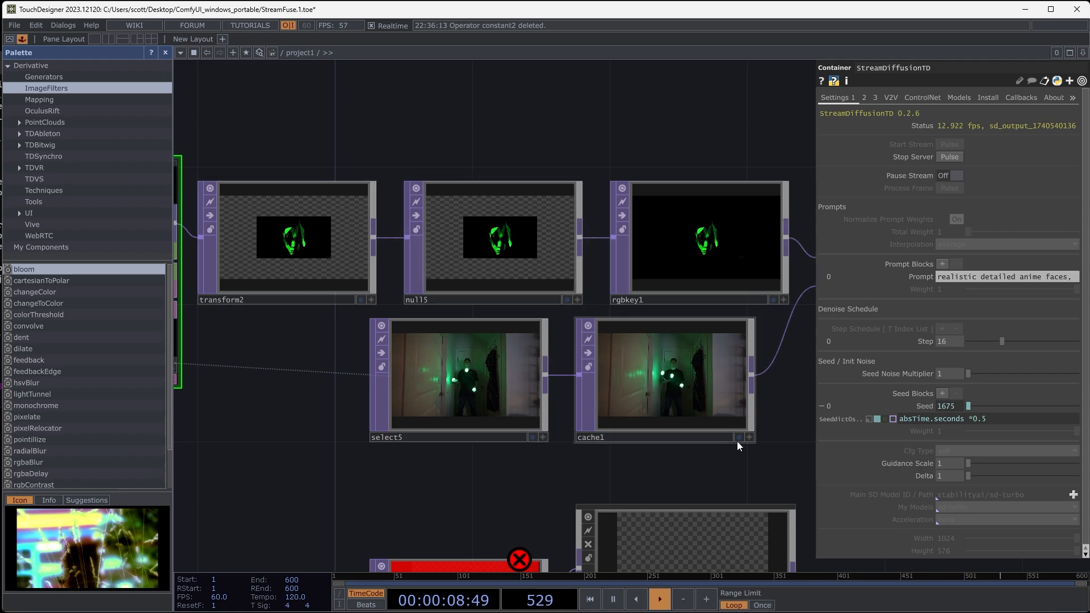
left_click_drag(737, 445, 568, 406)
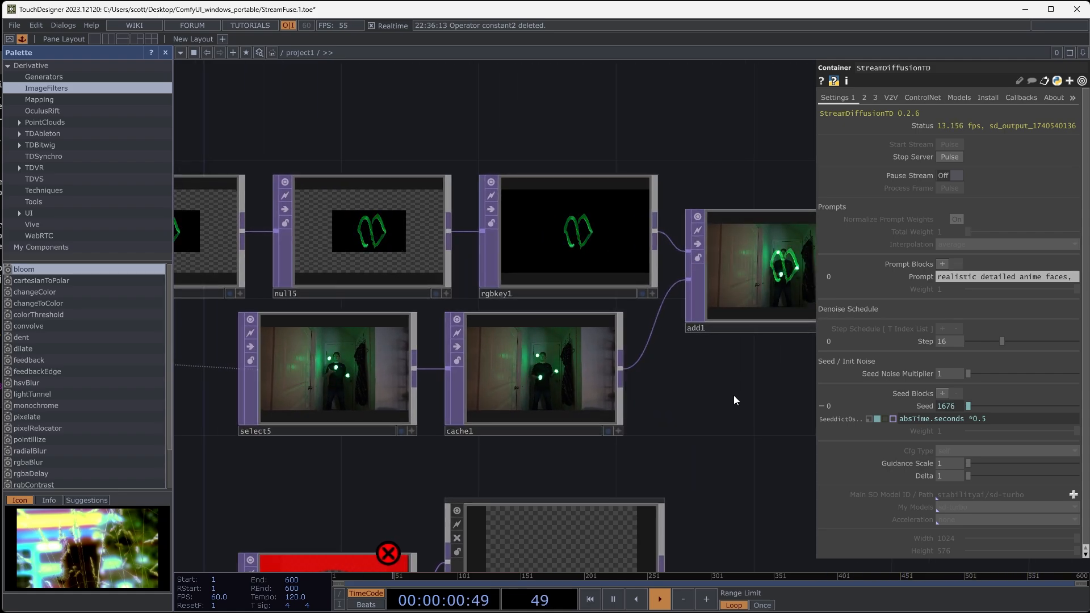
left_click_drag(733, 395, 560, 381)
scroll(625, 275, "up", 3)
scroll(669, 400, "down", 1)
mouse_move(654, 411)
left_mouse_down()
mouse_move(352, 423)
mouse_move(545, 414)
mouse_move(483, 412)
left_mouse_up()
scroll(669, 399, "down", 2)
left_click_drag(558, 405, 352, 418)
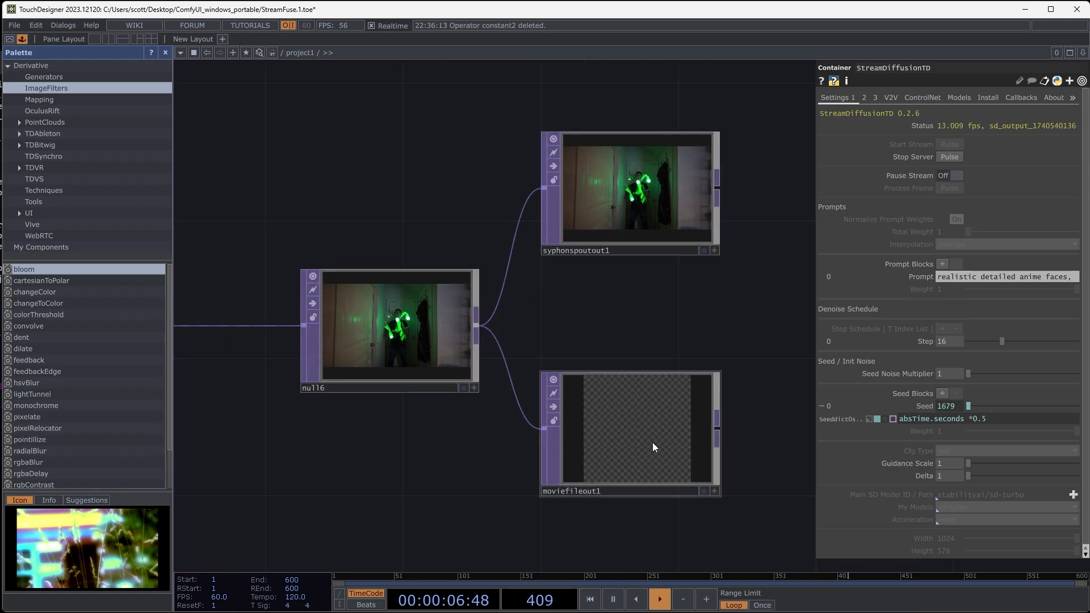
- Display null6 as the network background, hide the palette and parameters, and move the operators out of the way of the composite
left_click(464, 389)
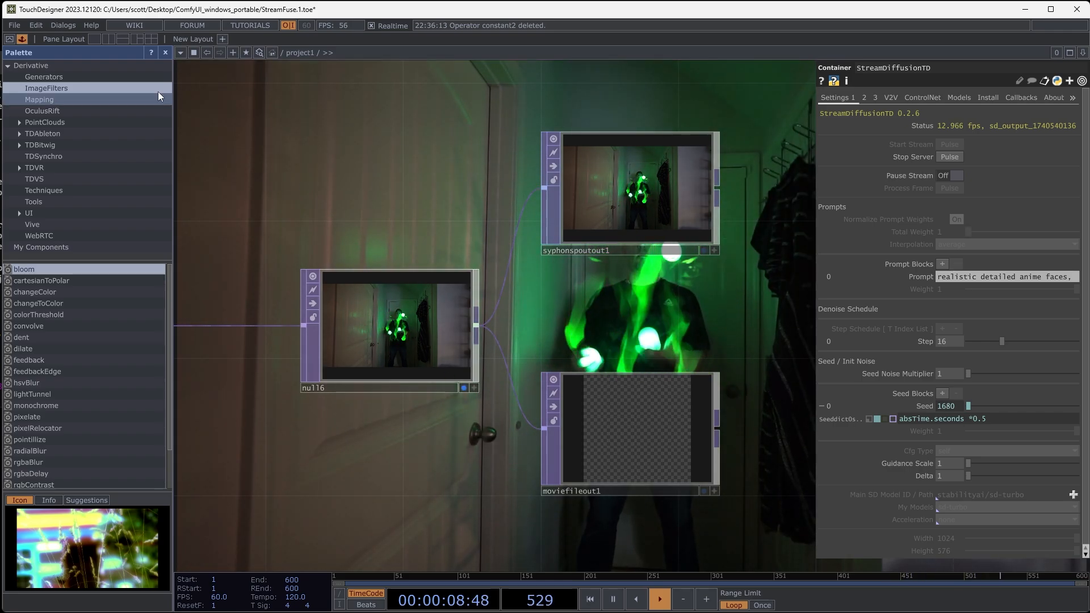
left_click(165, 52)
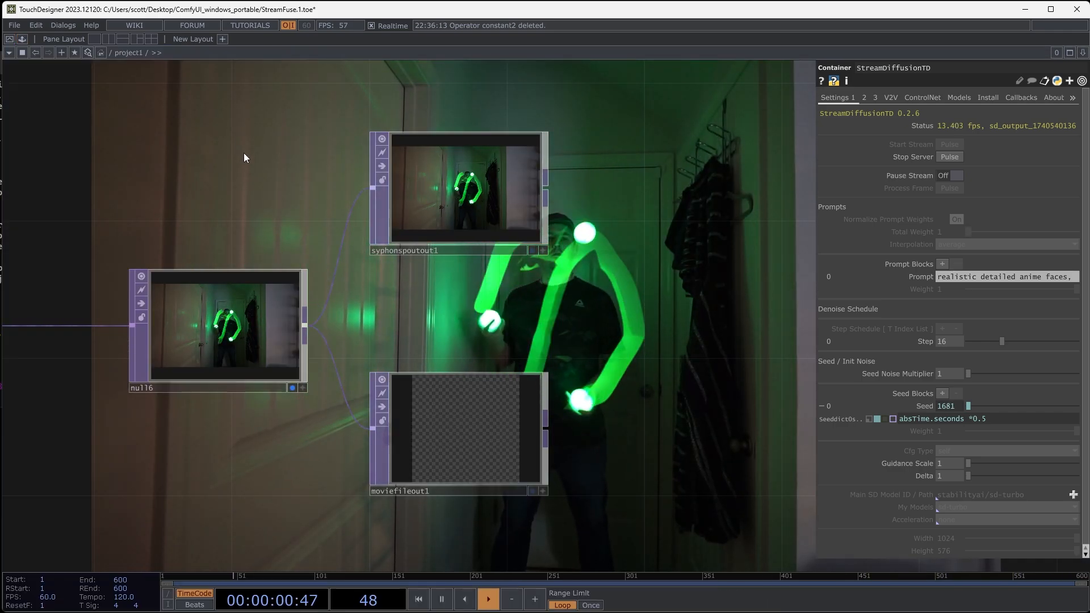
key("p")
scroll(705, 278, "down", 5)
left_click_drag(655, 182, 853, 507)
left_click_drag(664, 271, 731, 329)
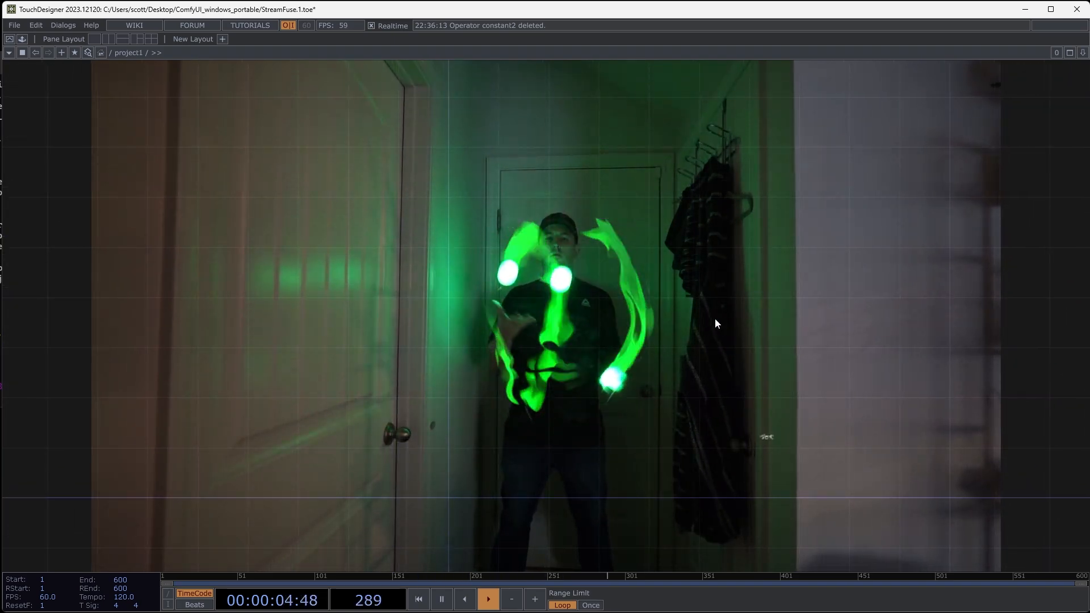